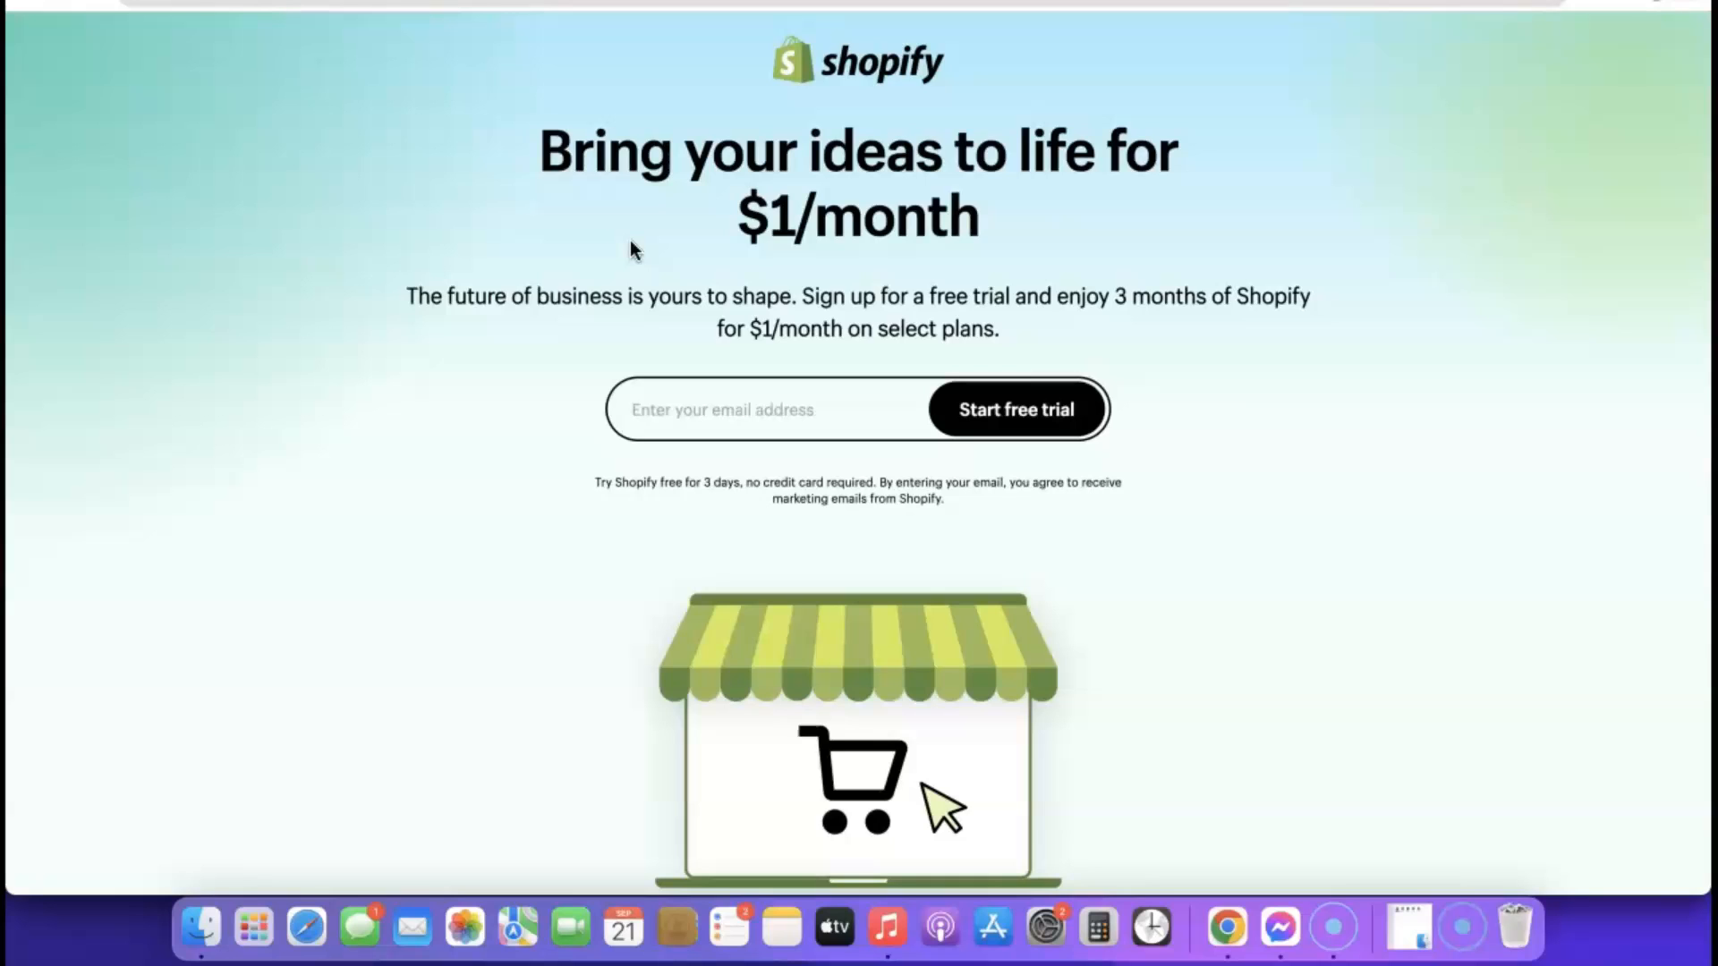
Start the Shopify free trial by entering the account email address
{"action": "left_click", "coordinate": [700, 410]}
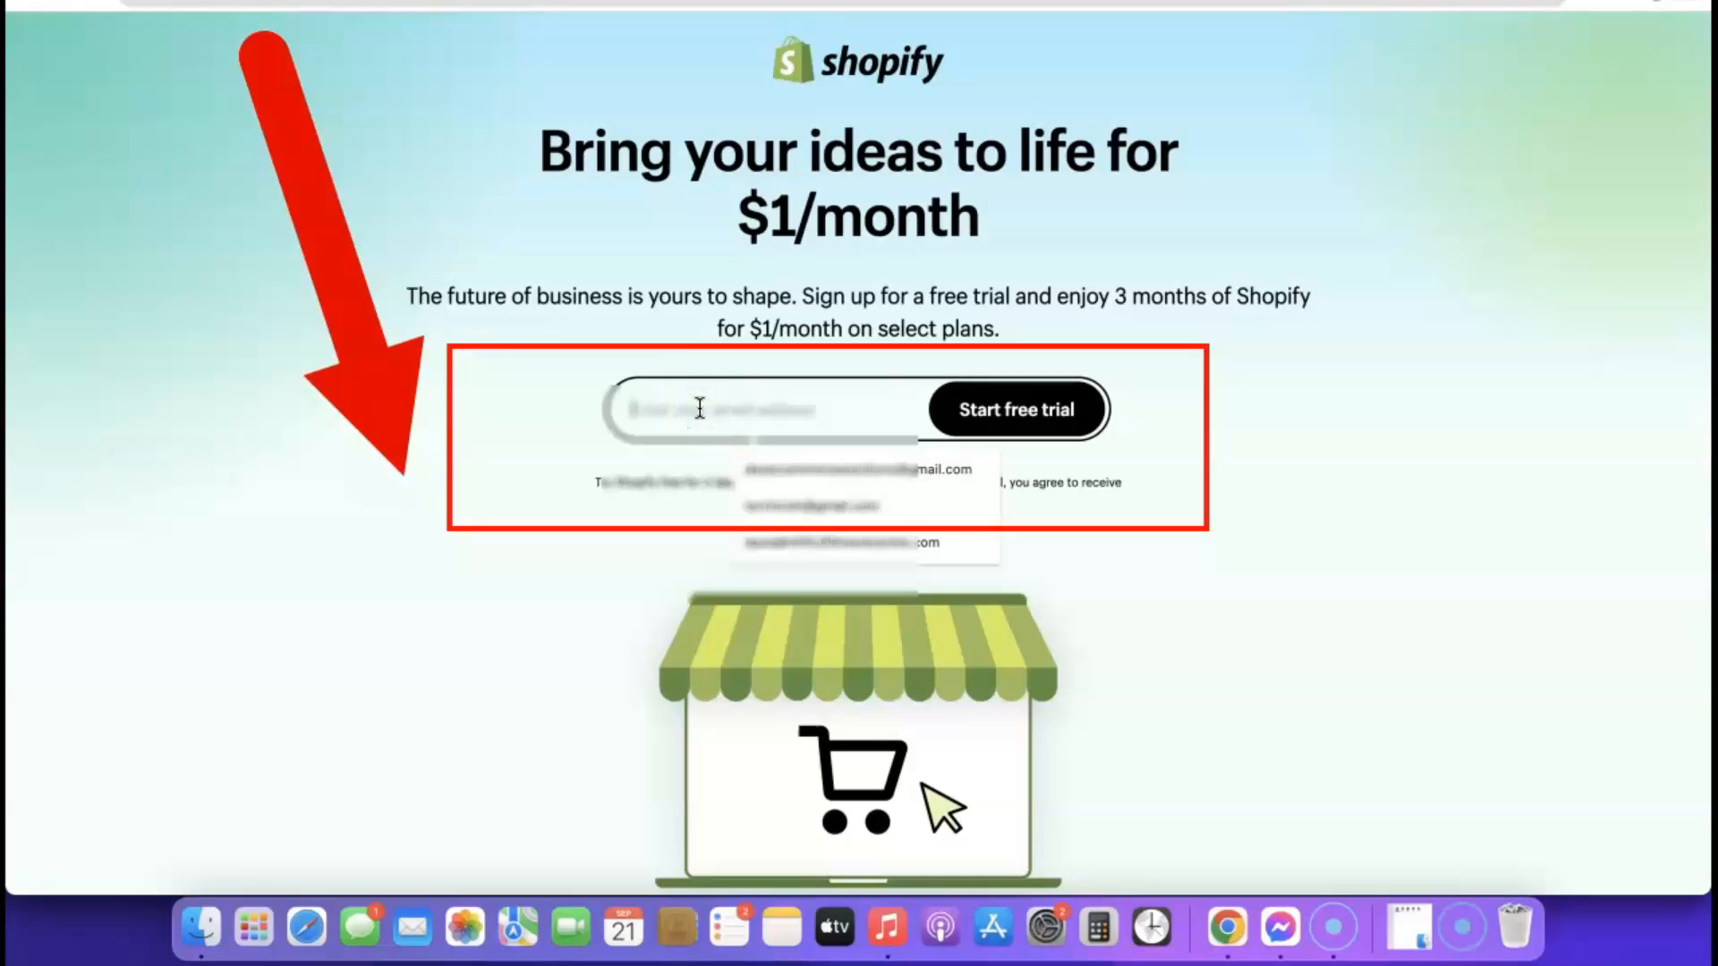
{"action": "left_click", "coordinate": [791, 469]}
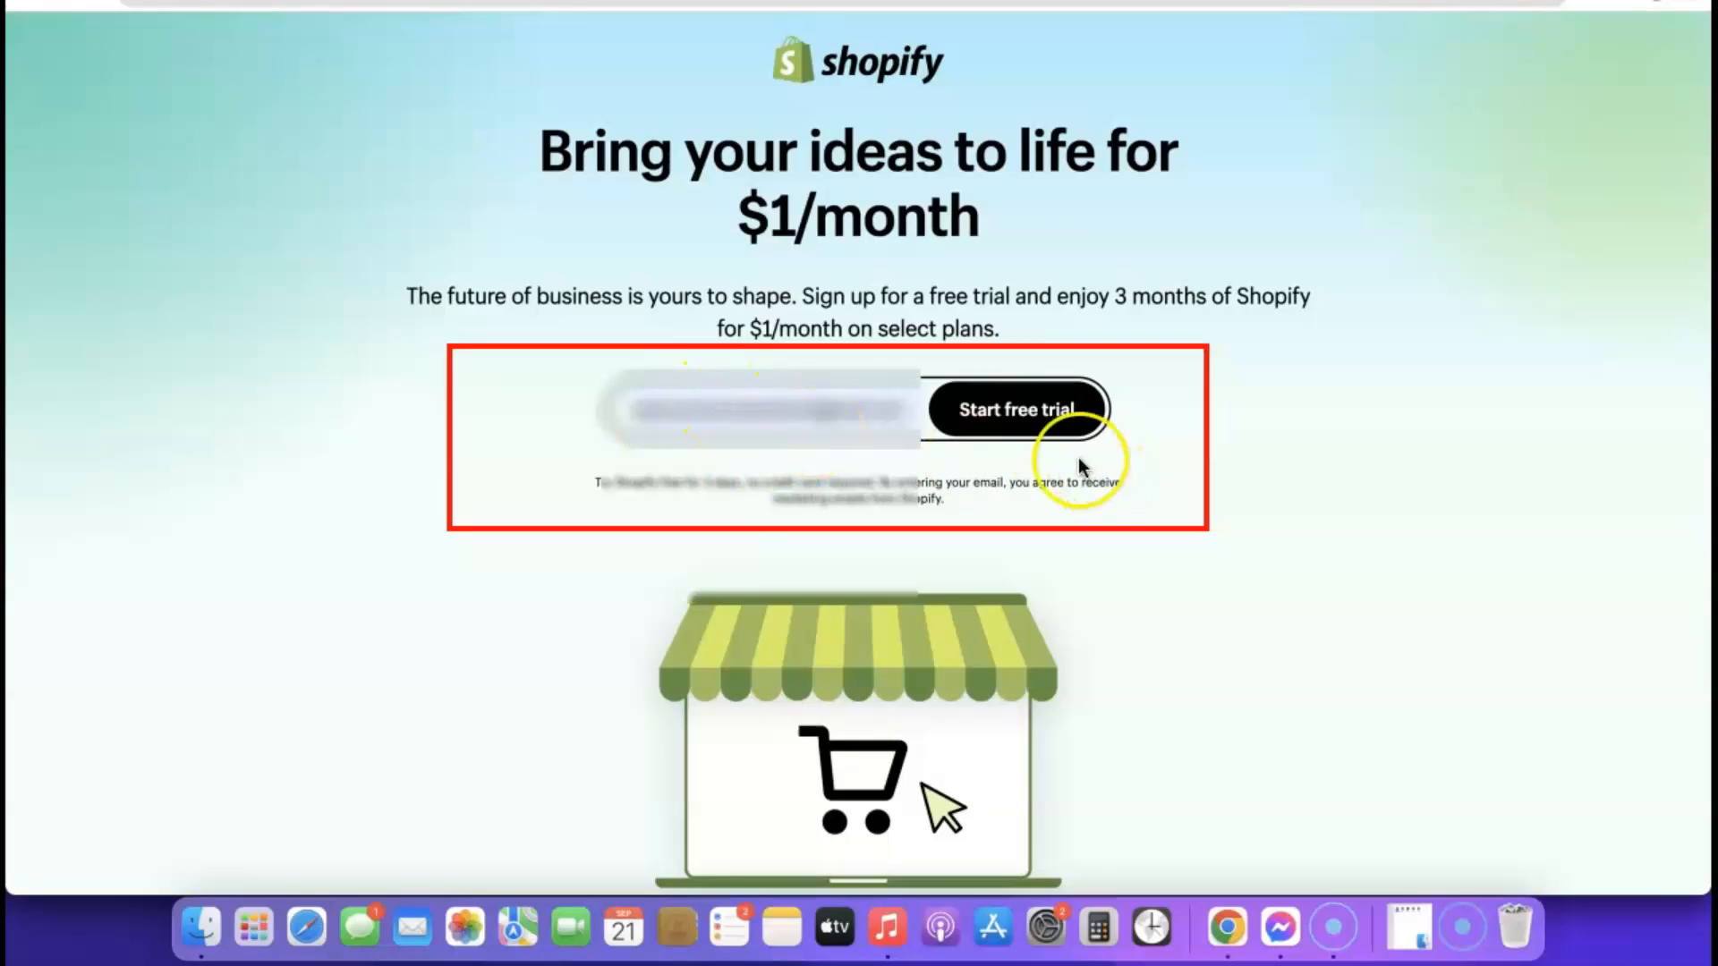
{"action": "left_click", "coordinate": [1024, 411]}
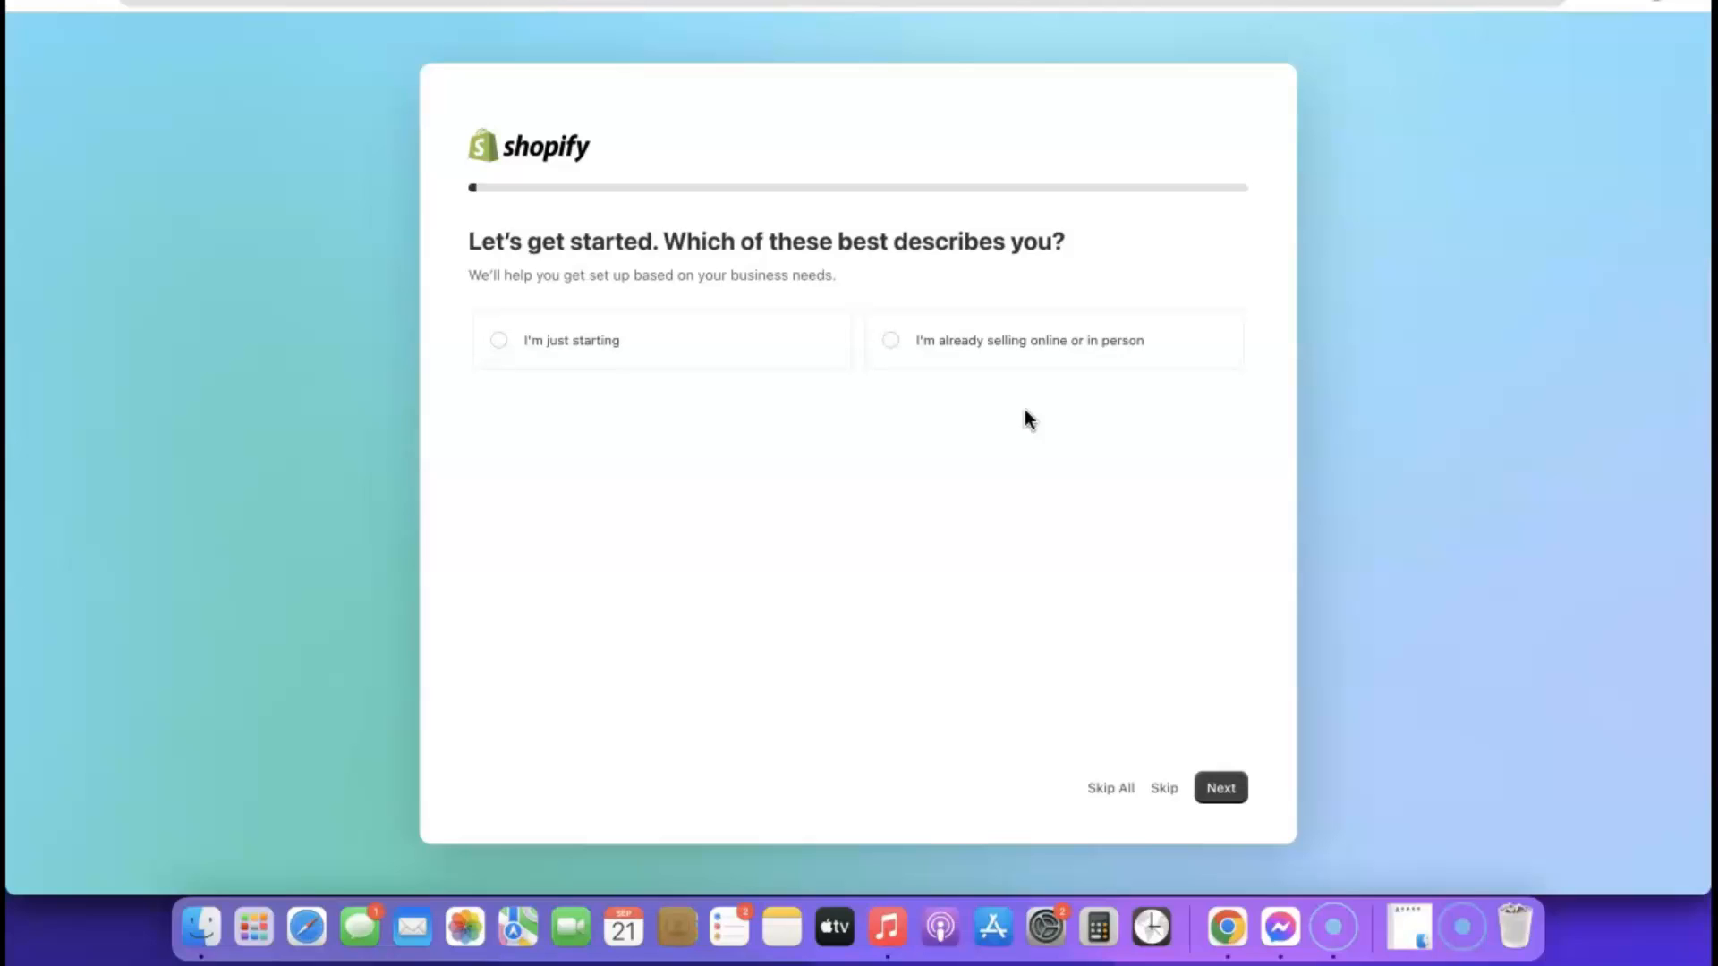
Answer the question about which description fits best with "I'm just starting" and continue
{"action": "left_click", "coordinate": [958, 418]}
{"action": "left_click", "coordinate": [495, 344]}
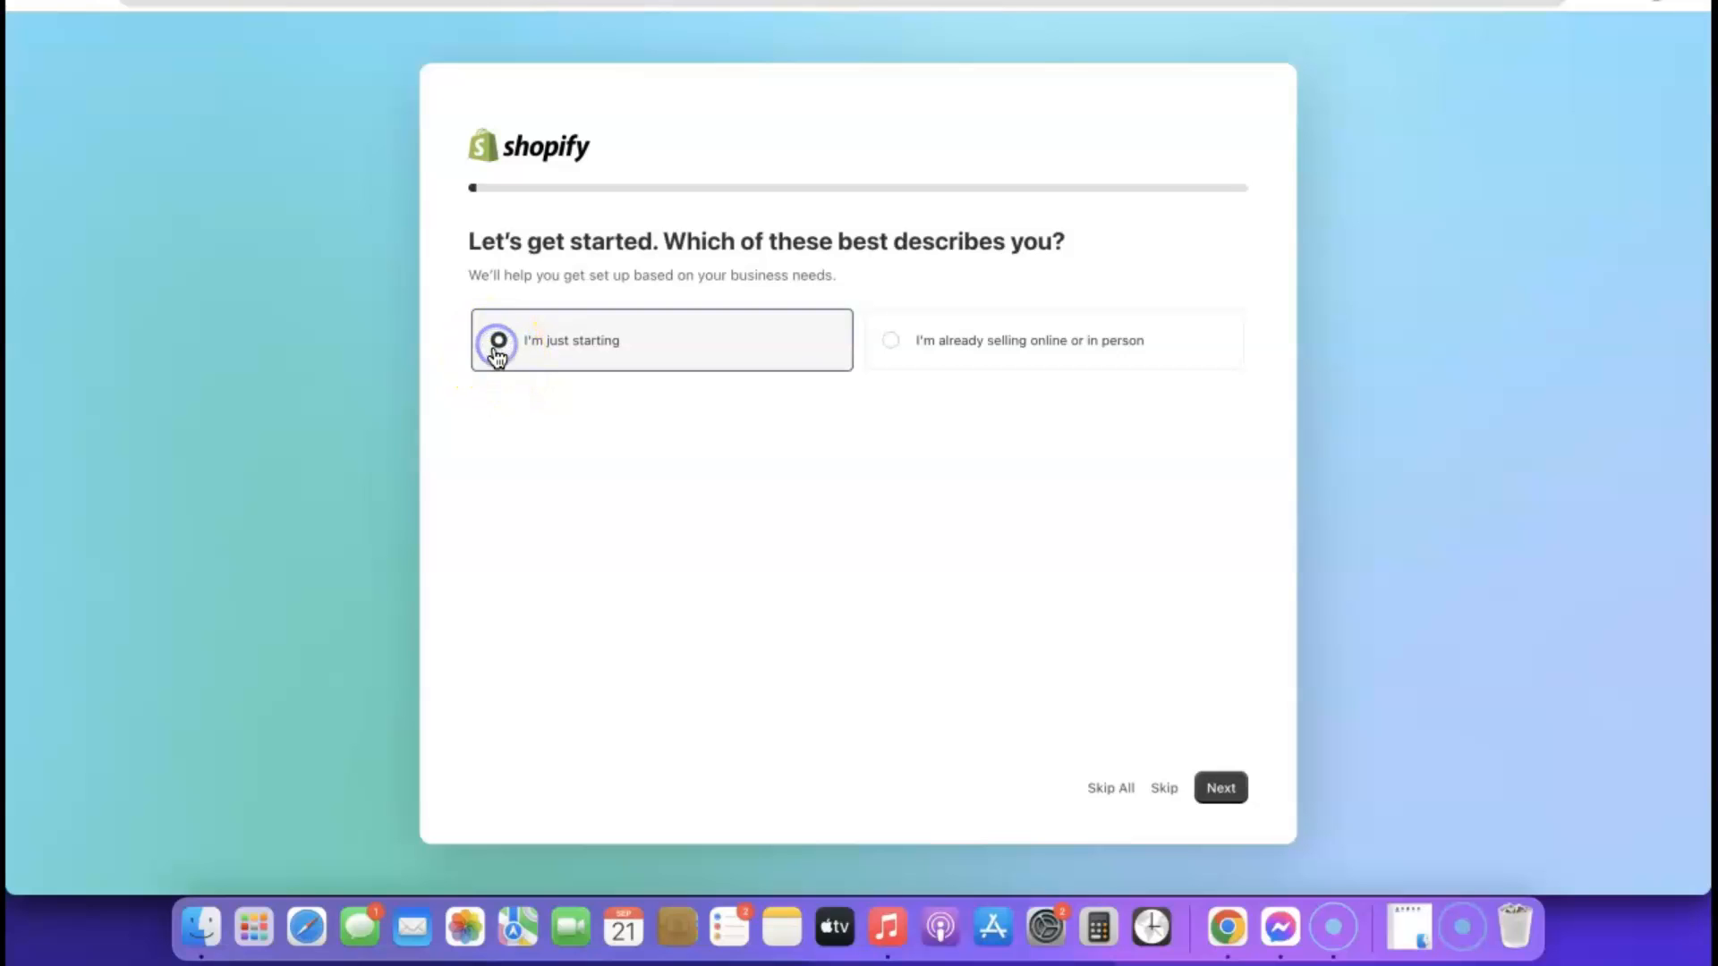
{"action": "left_click", "coordinate": [1224, 791]}
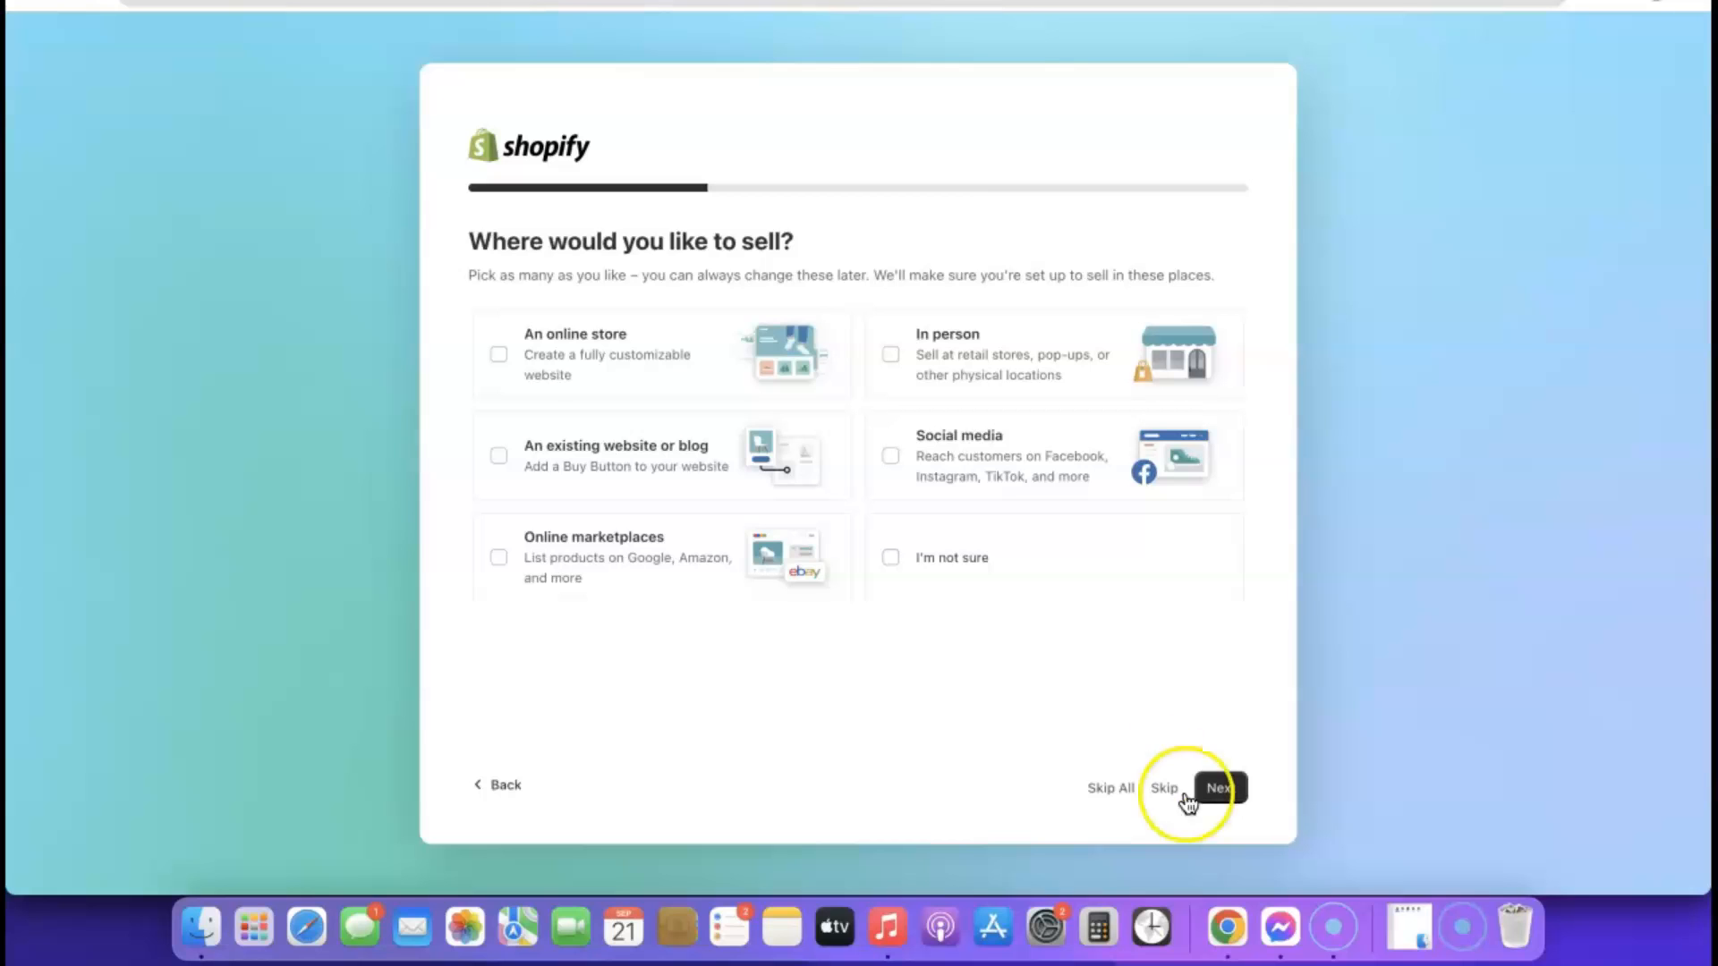
Choose an online store as the place to sell and dropshipping products as the first thing to sell
{"action": "right_click", "coordinate": [498, 354]}
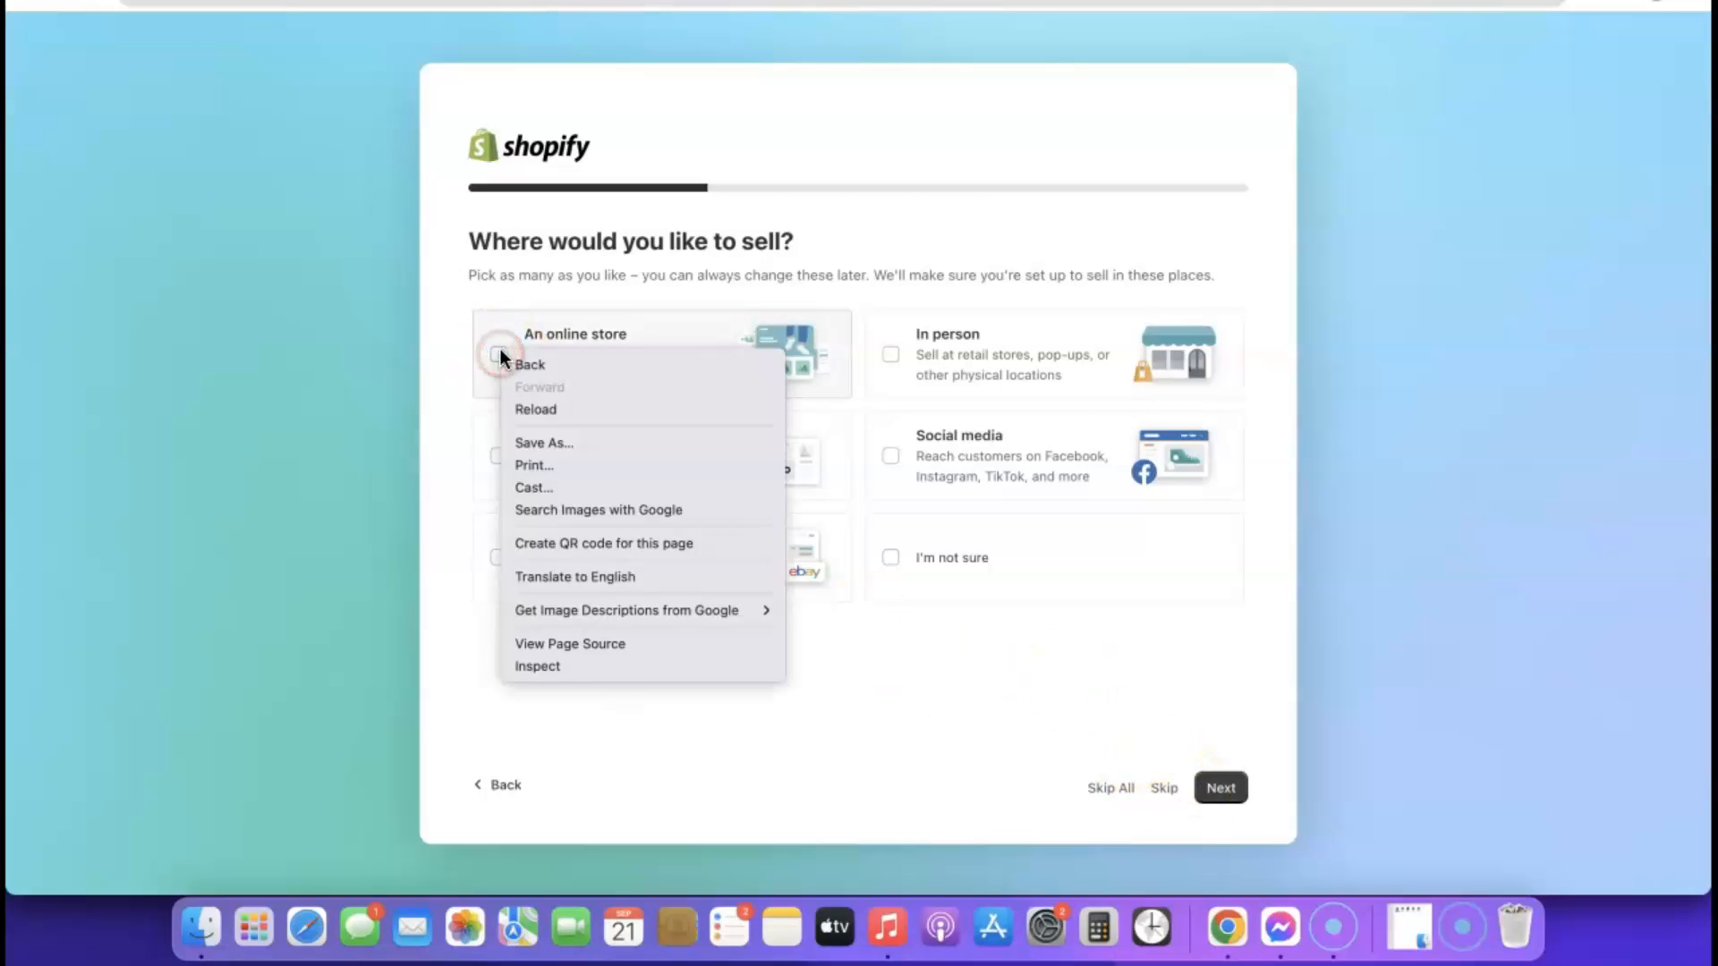
{"action": "left_click", "coordinate": [498, 354]}
{"action": "left_click", "coordinate": [498, 354]}
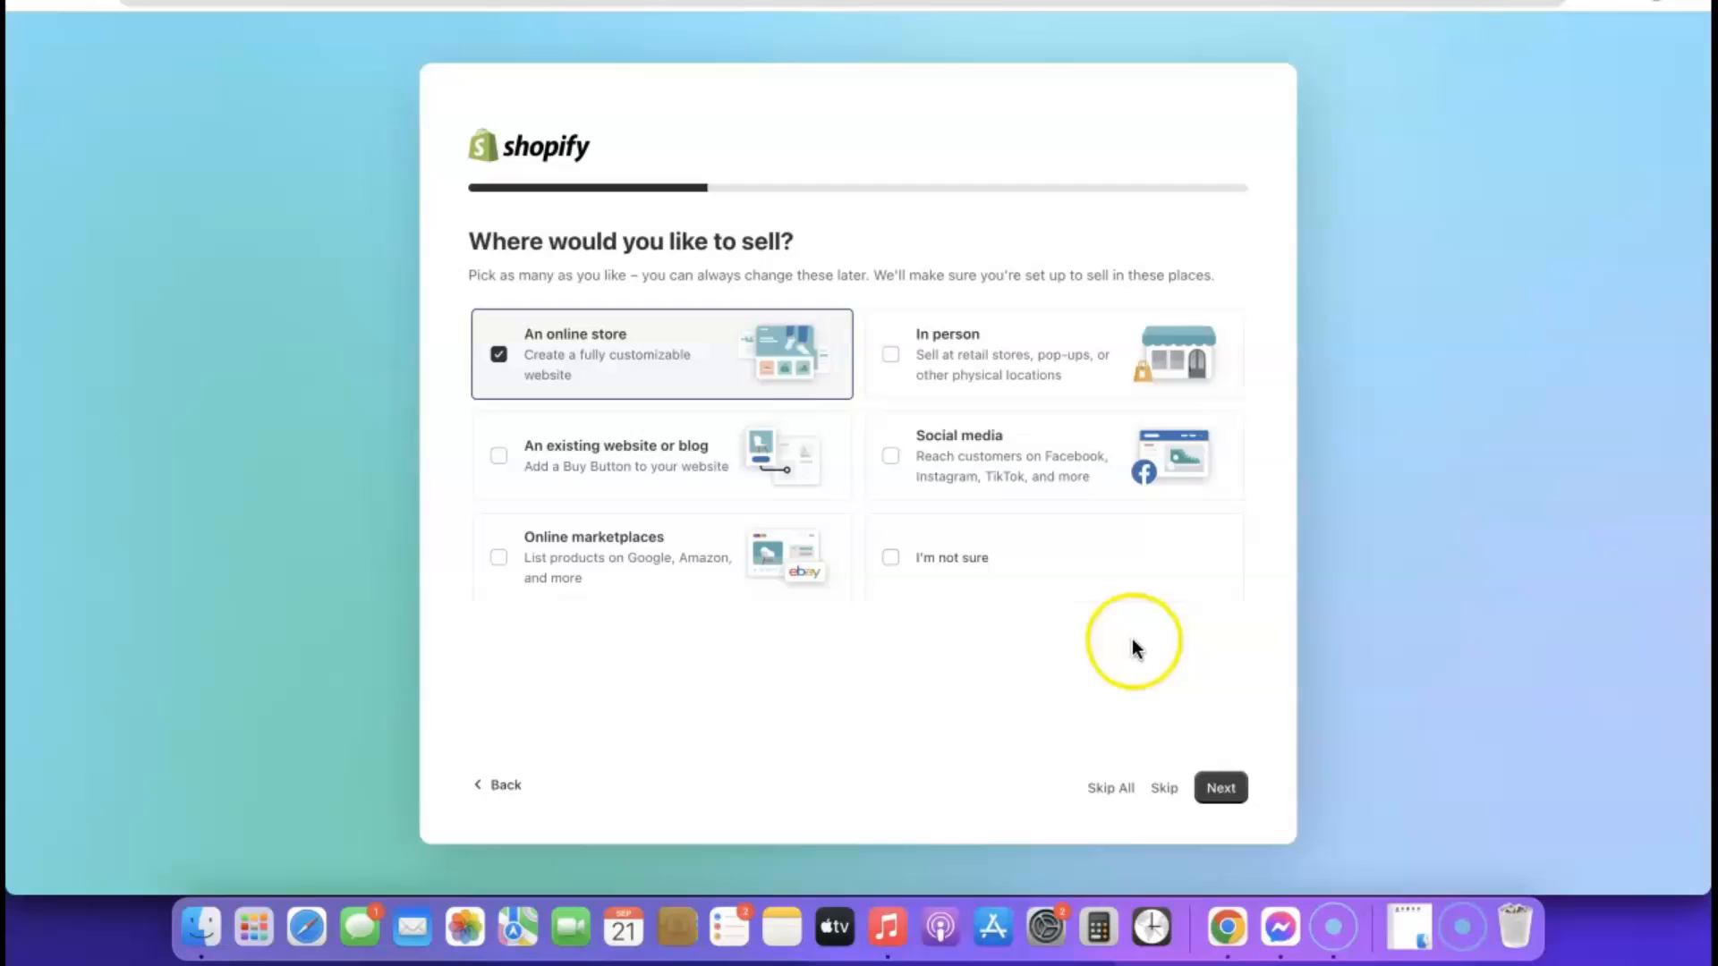
{"action": "left_click", "coordinate": [1220, 787]}
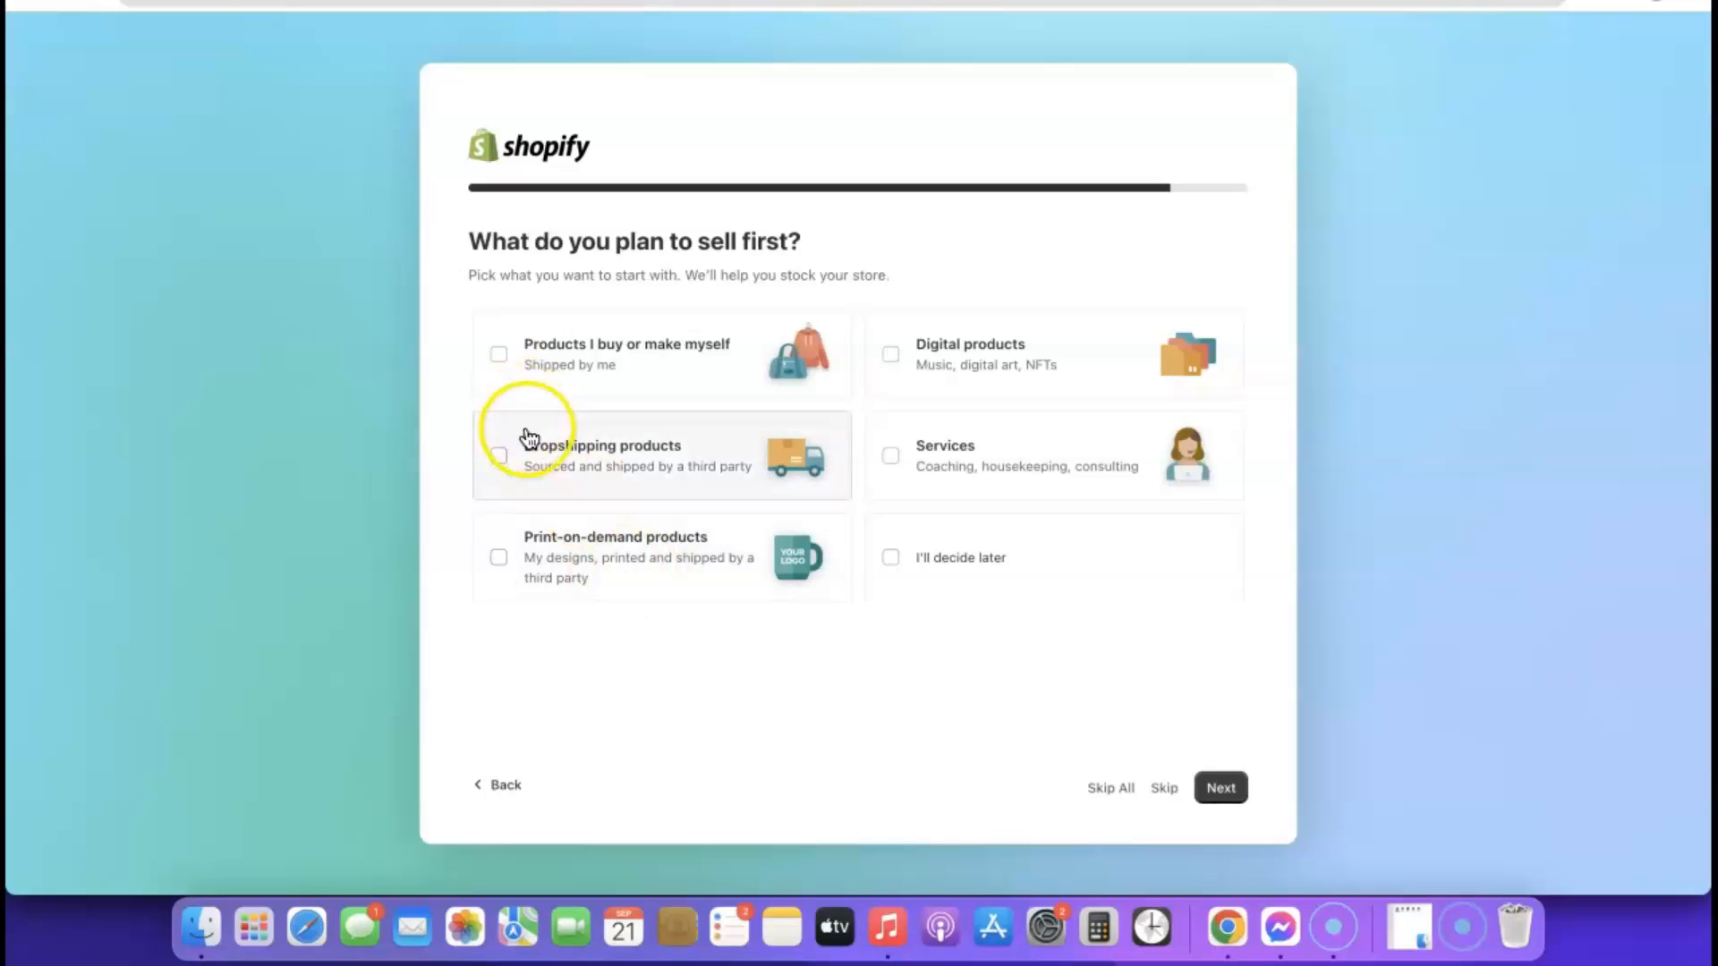
{"action": "left_click", "coordinate": [499, 458]}
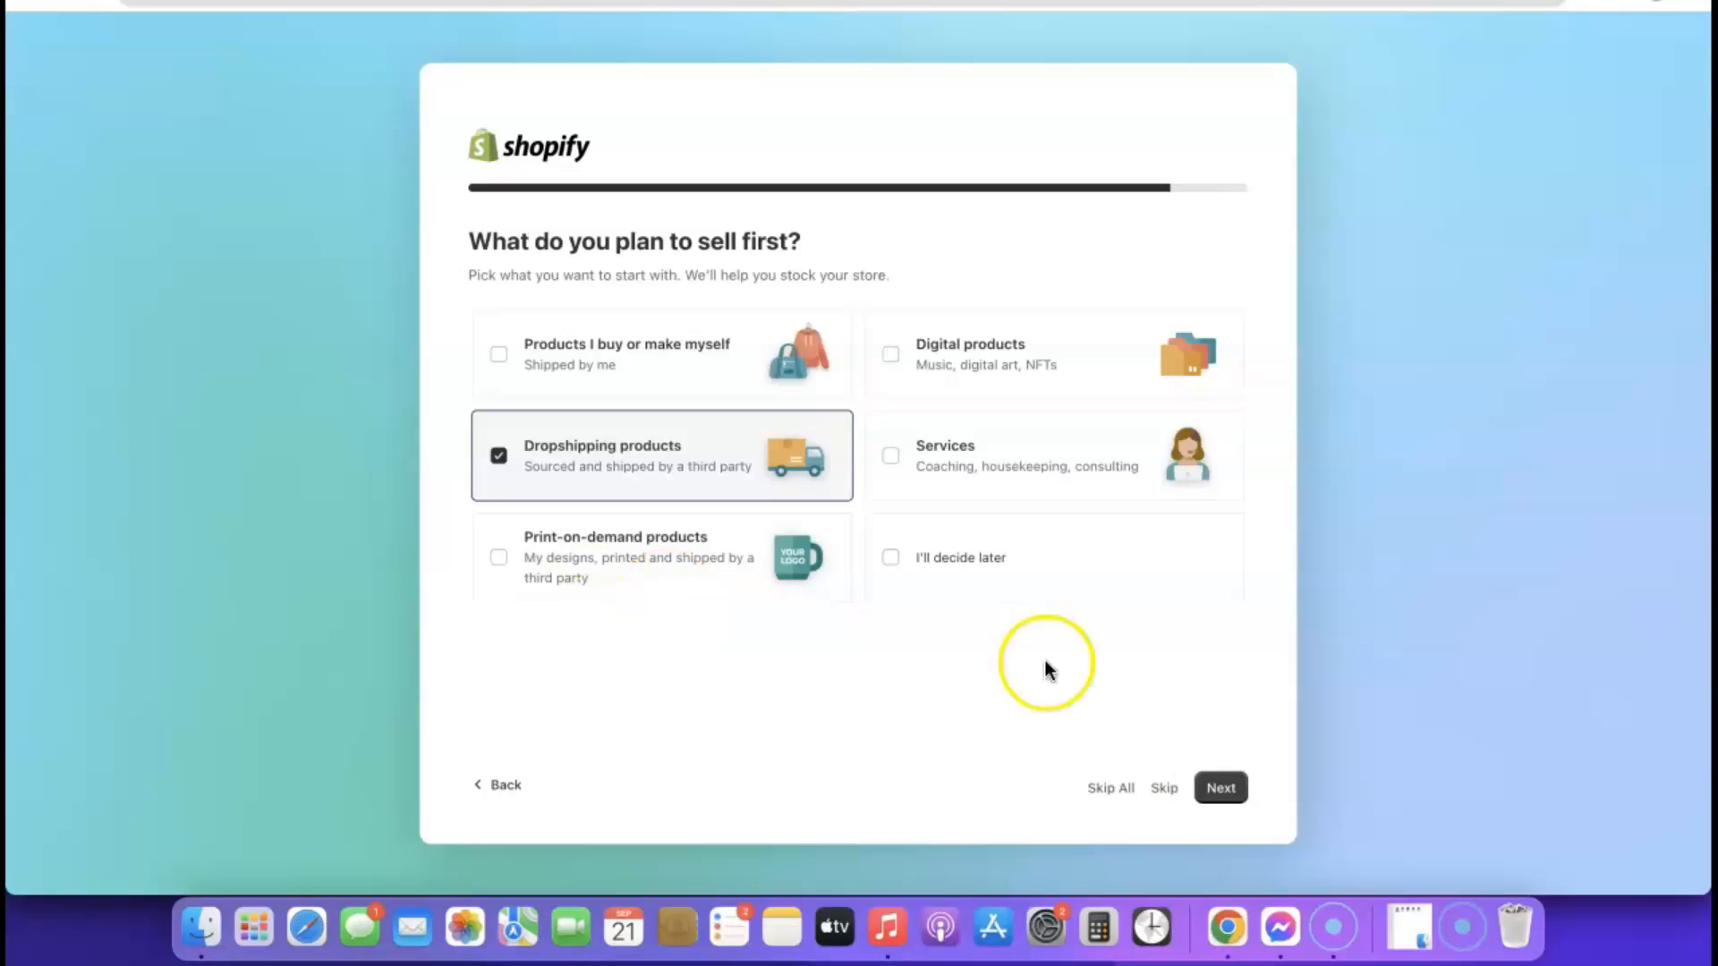
{"action": "left_click", "coordinate": [1219, 791]}
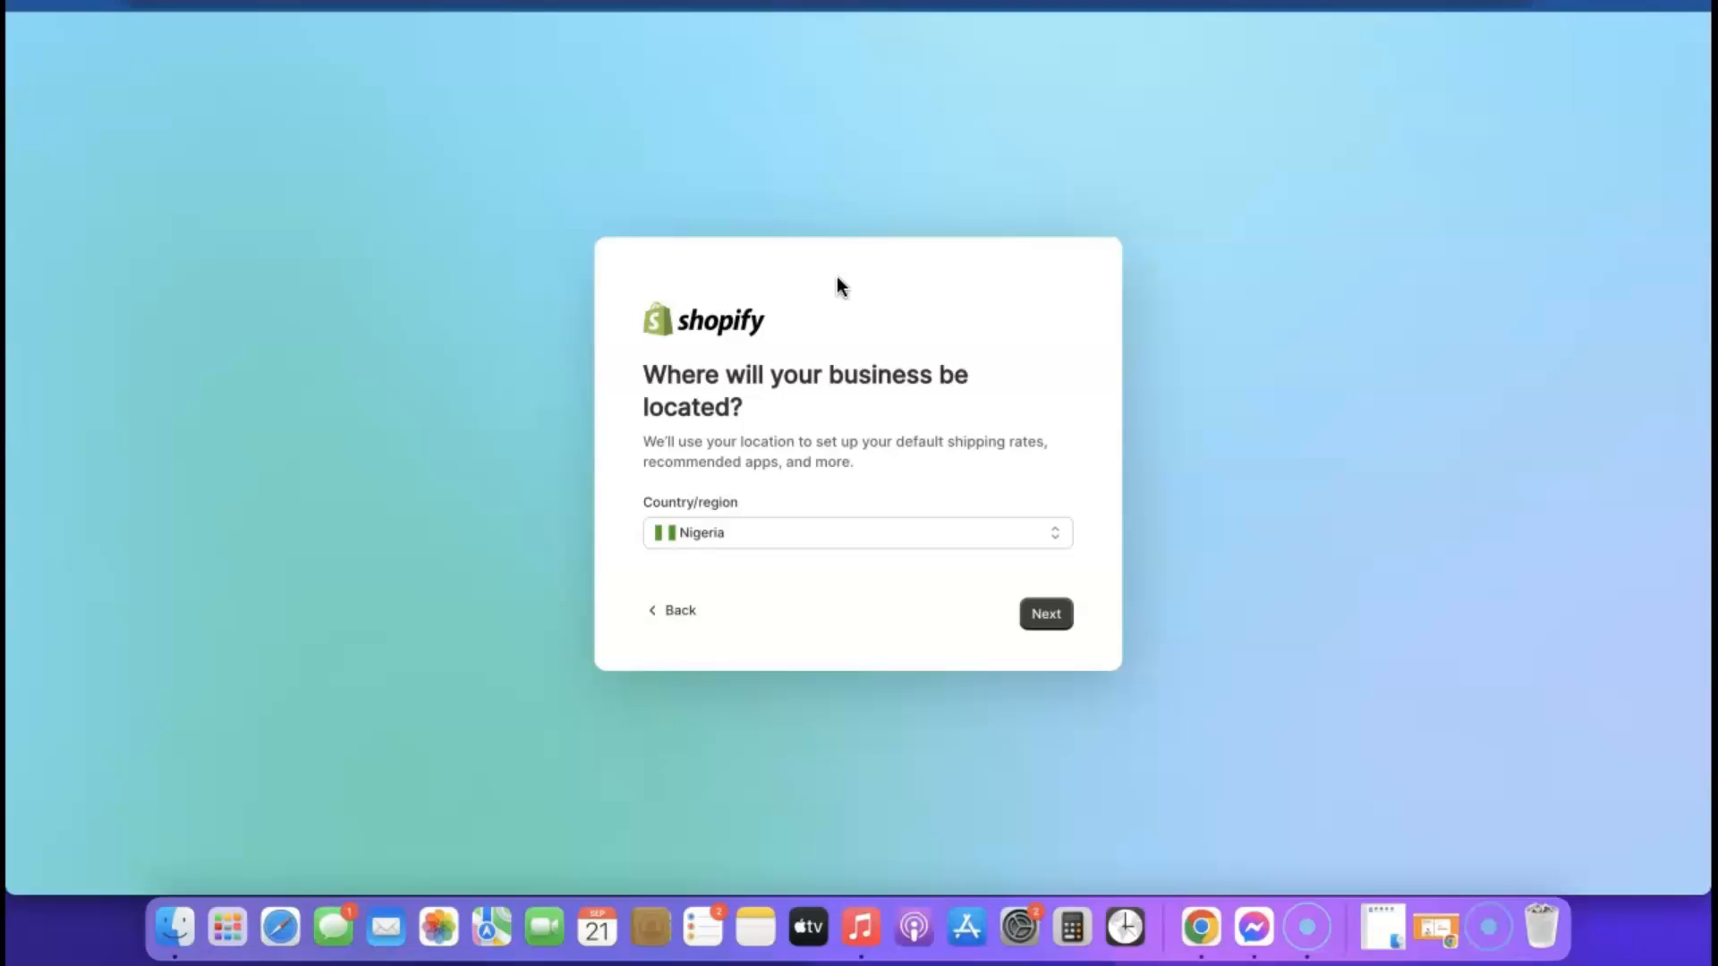
Submit Nigeria as the country where the business will be located
{"action": "left_click", "coordinate": [977, 542]}
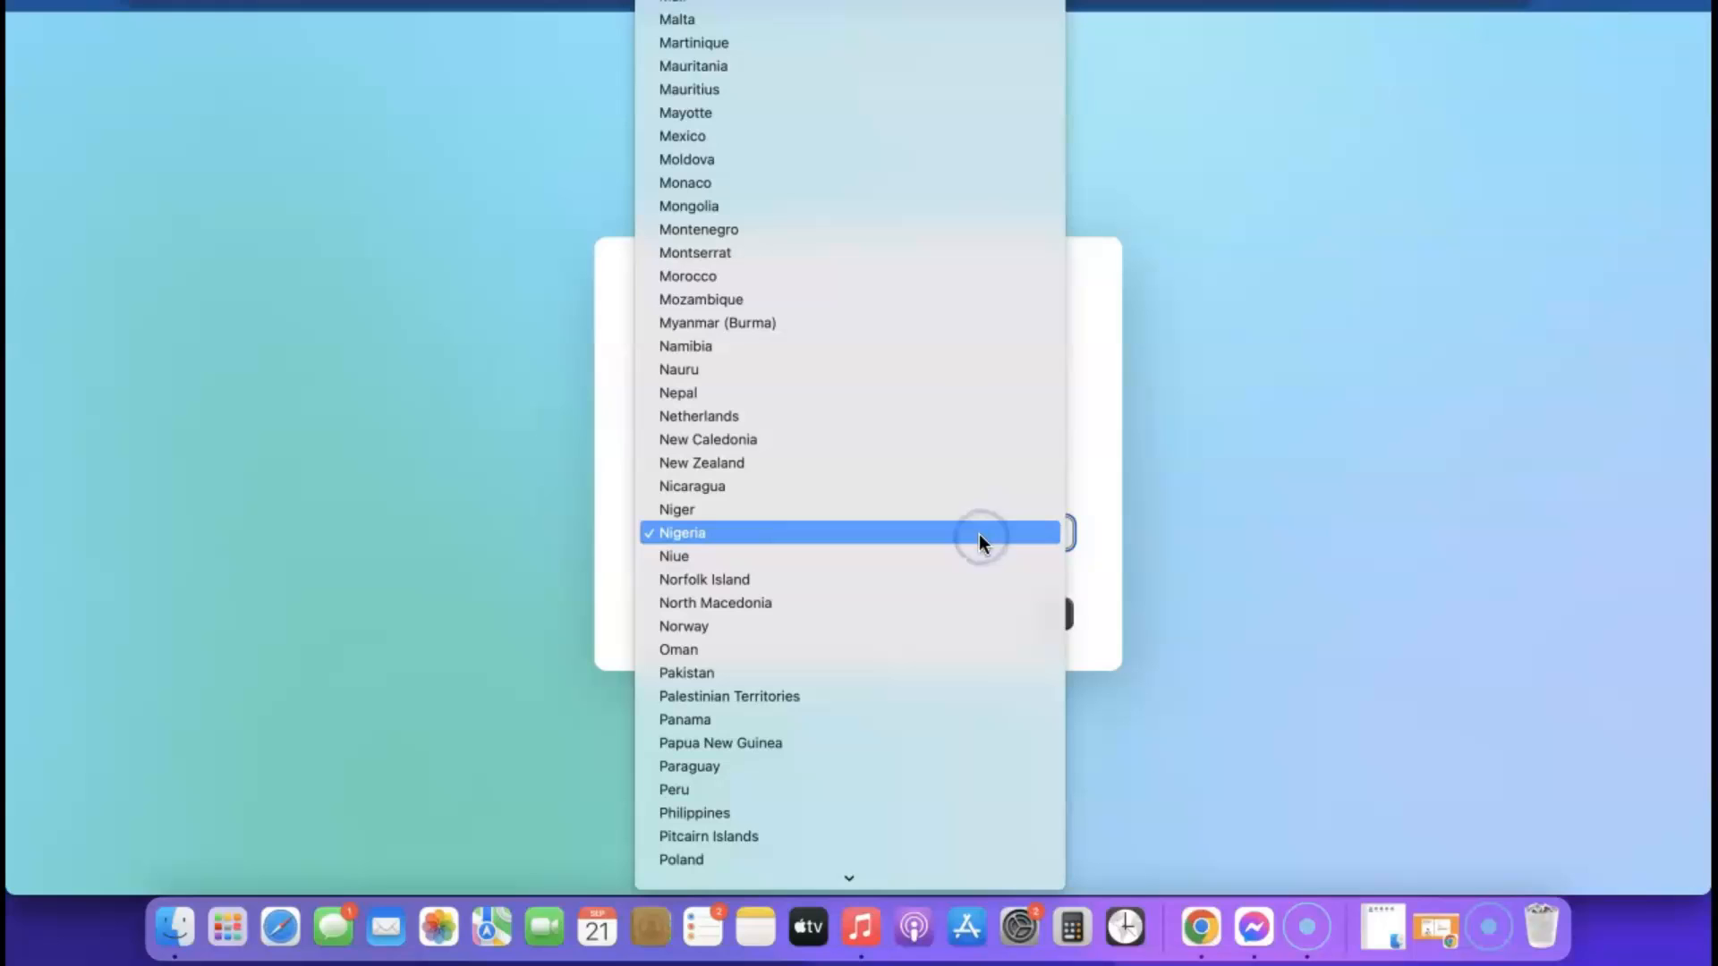
{"action": "left_click", "coordinate": [1181, 538]}
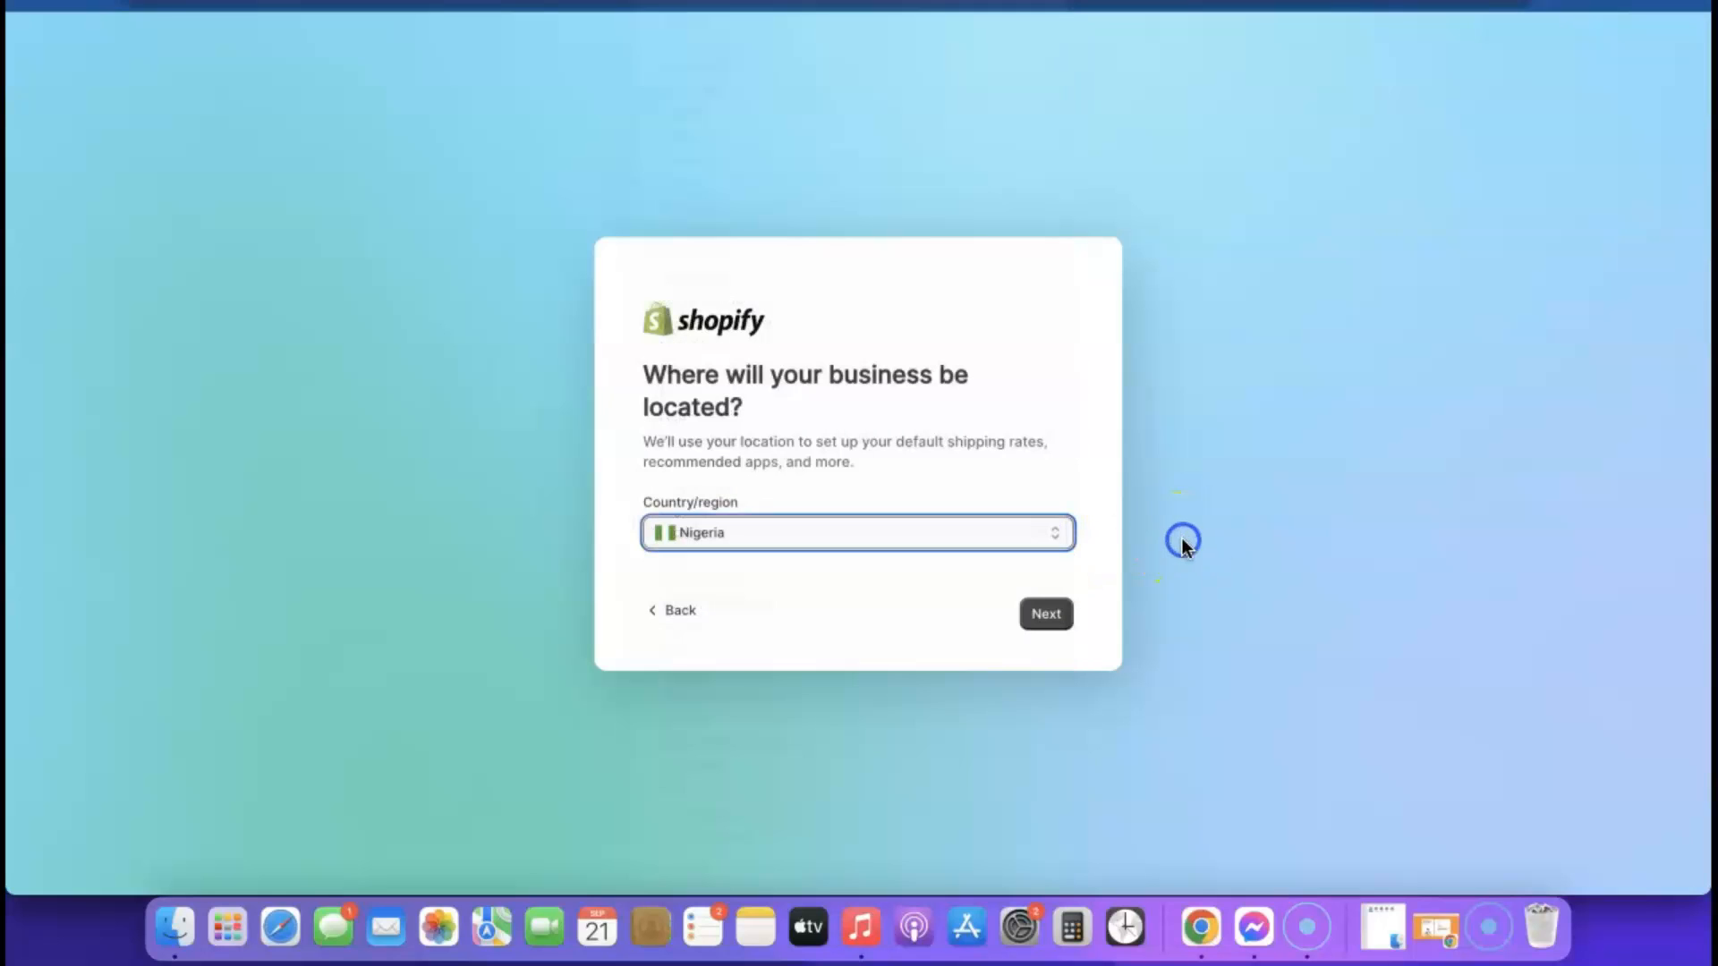
{"action": "left_click", "coordinate": [1044, 615]}
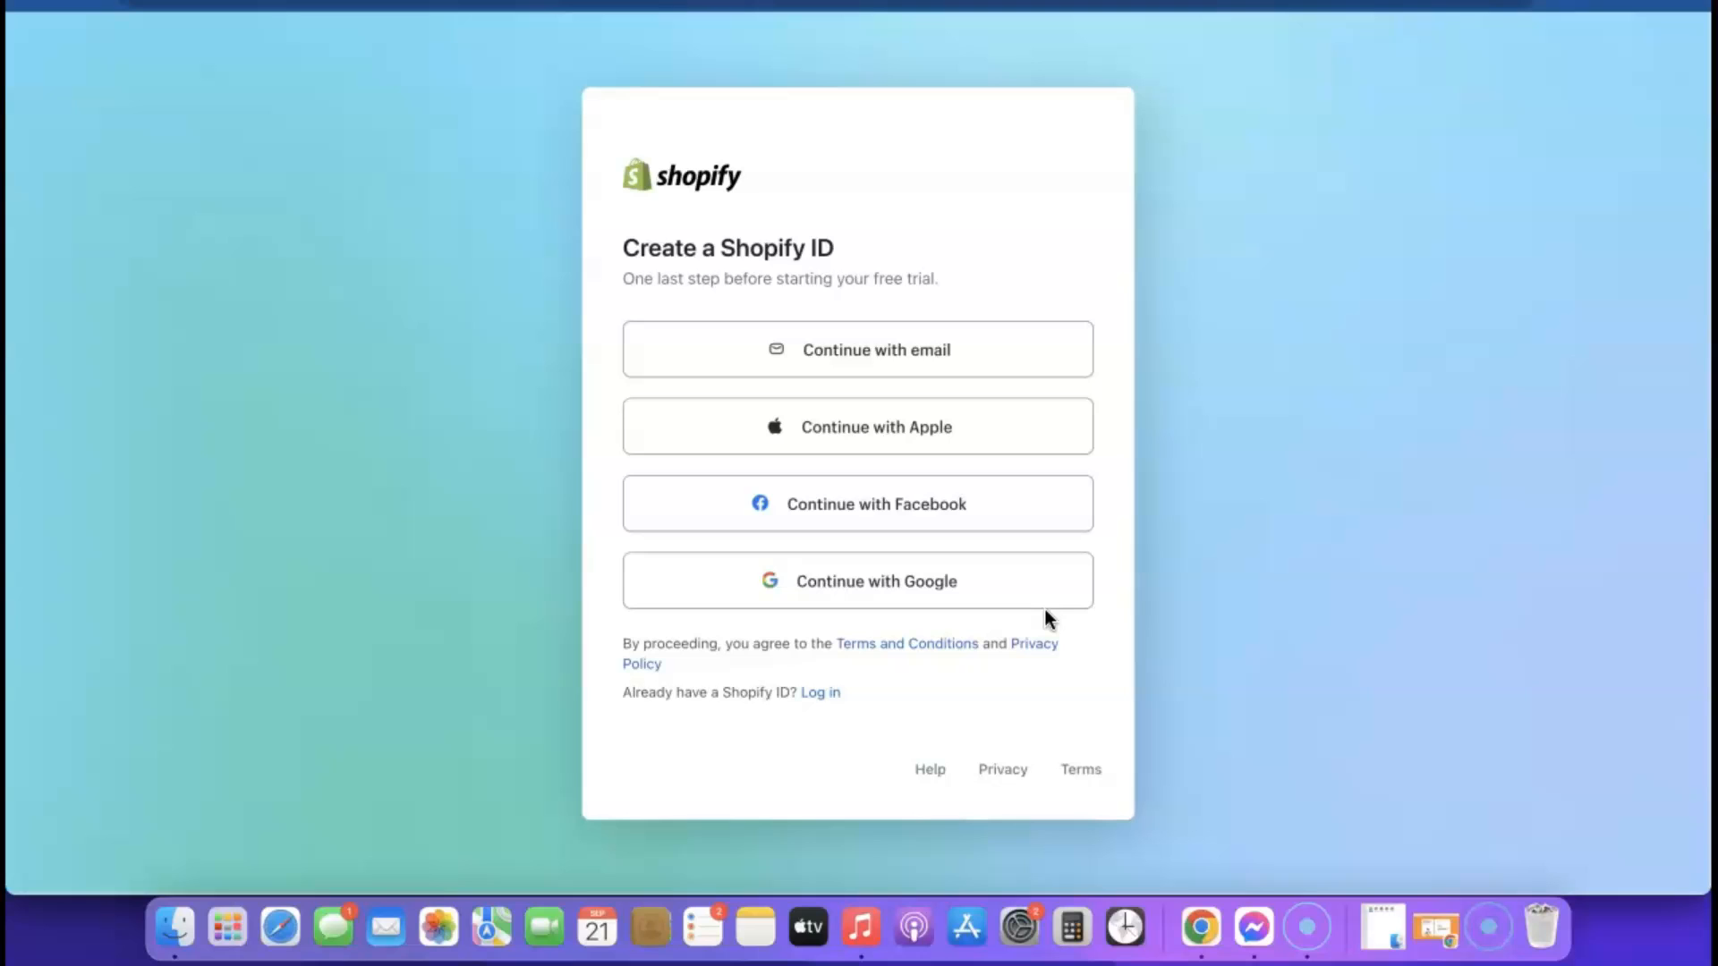
Create a Shopify ID with the email option, using a strong suggested account password
{"action": "left_click", "coordinate": [863, 358]}
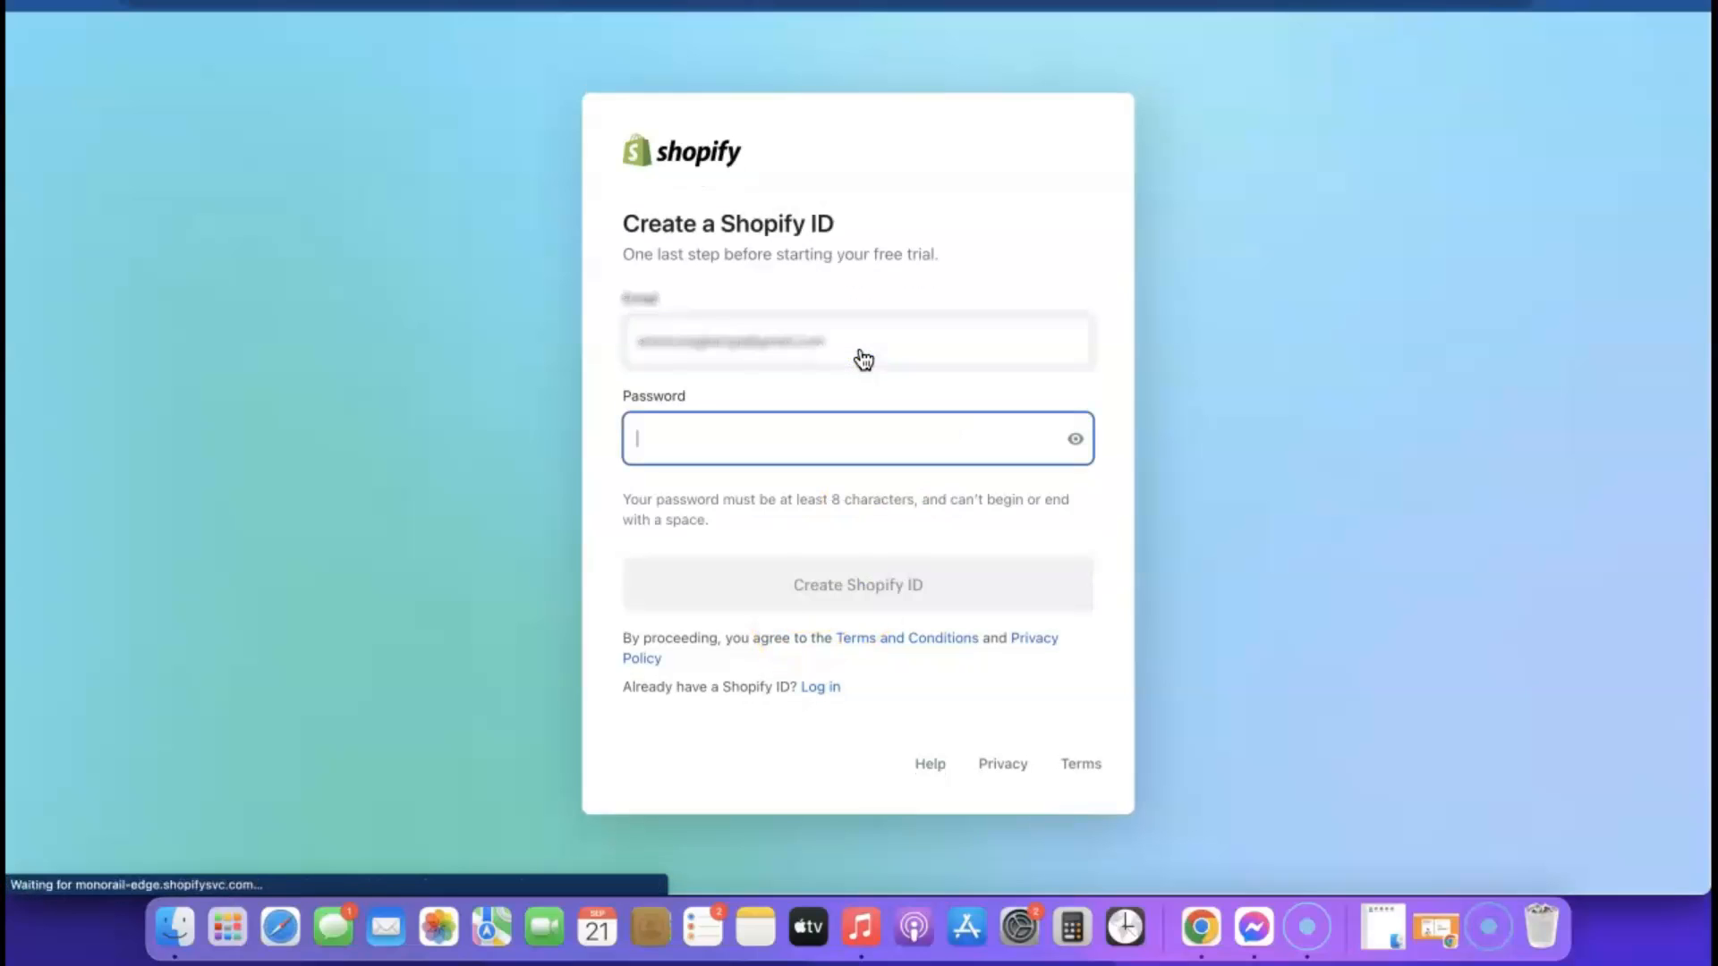
{"action": "left_click", "coordinate": [924, 441]}
{"action": "left_click", "coordinate": [921, 497]}
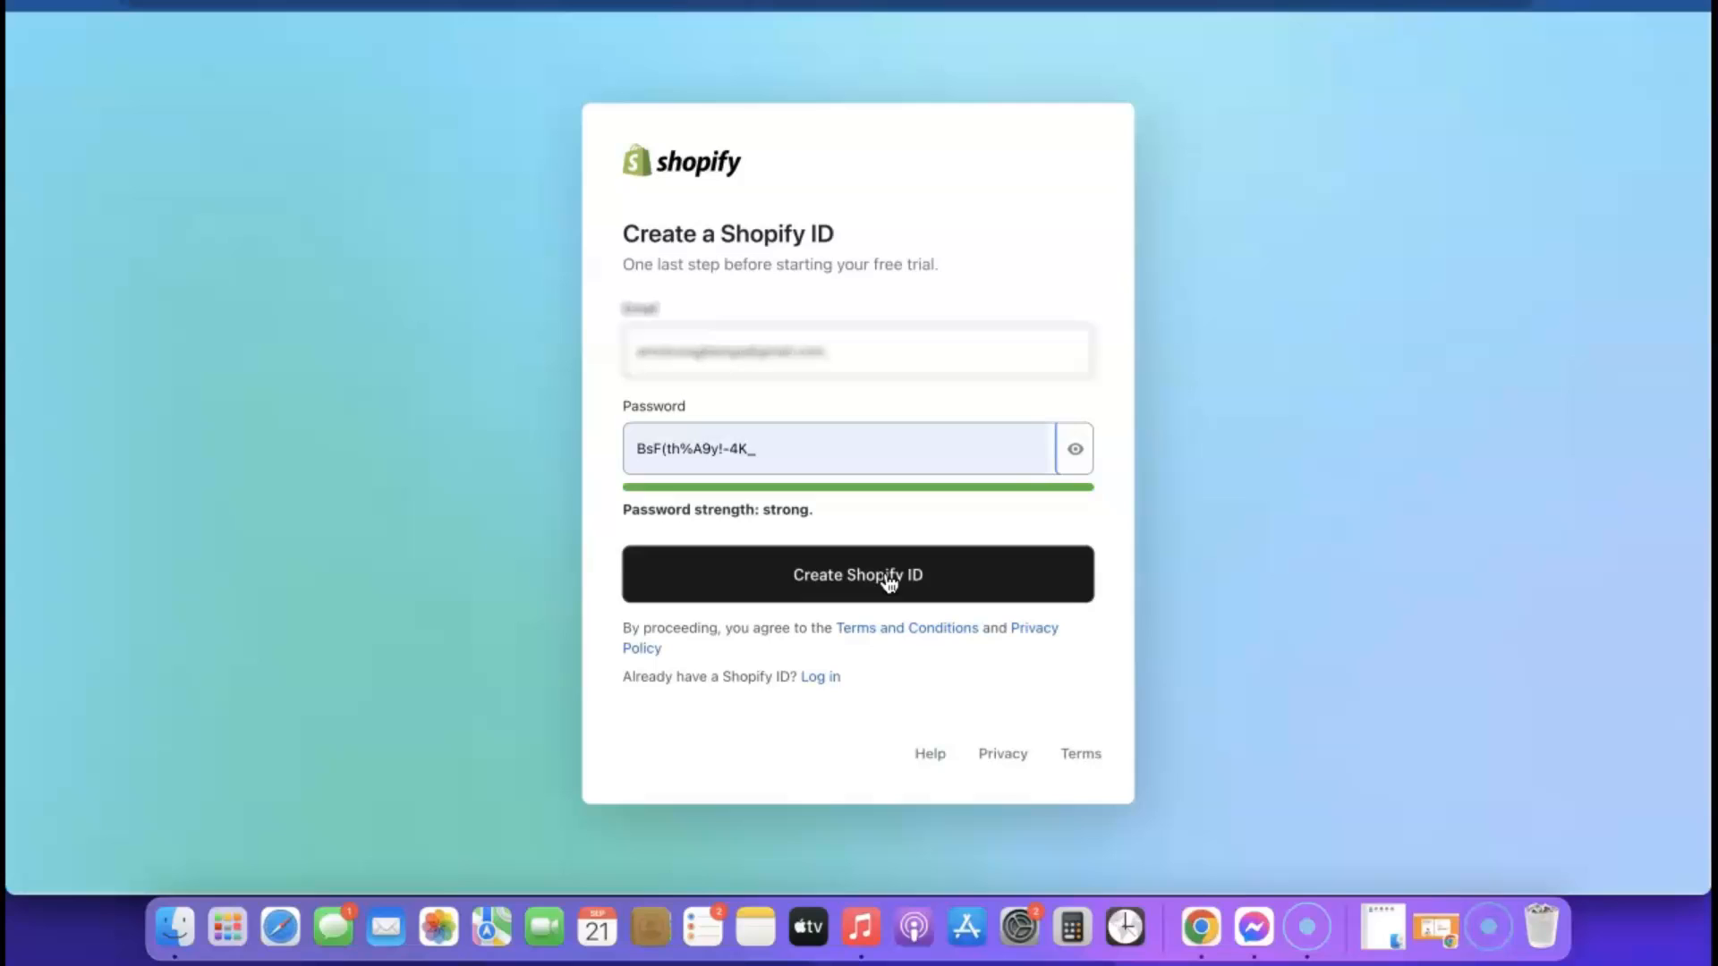
{"action": "left_click", "coordinate": [888, 580]}
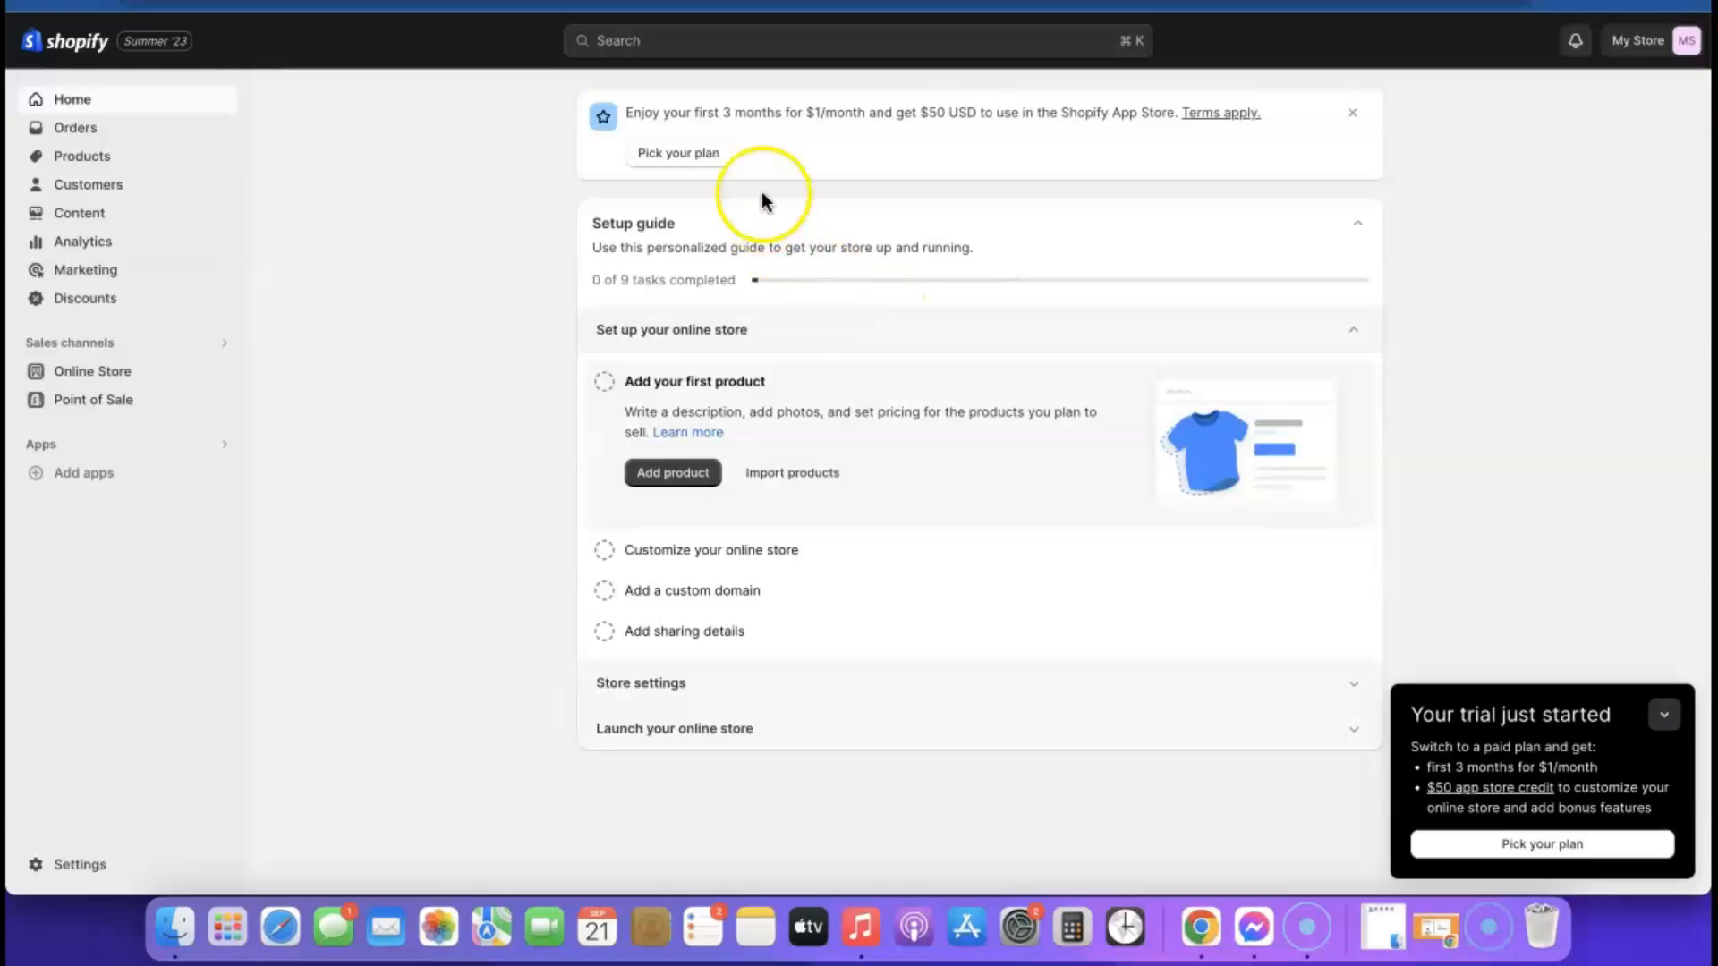
Review the available subscription plans and go to the Online Store themes page
{"action": "left_click", "coordinate": [686, 157]}
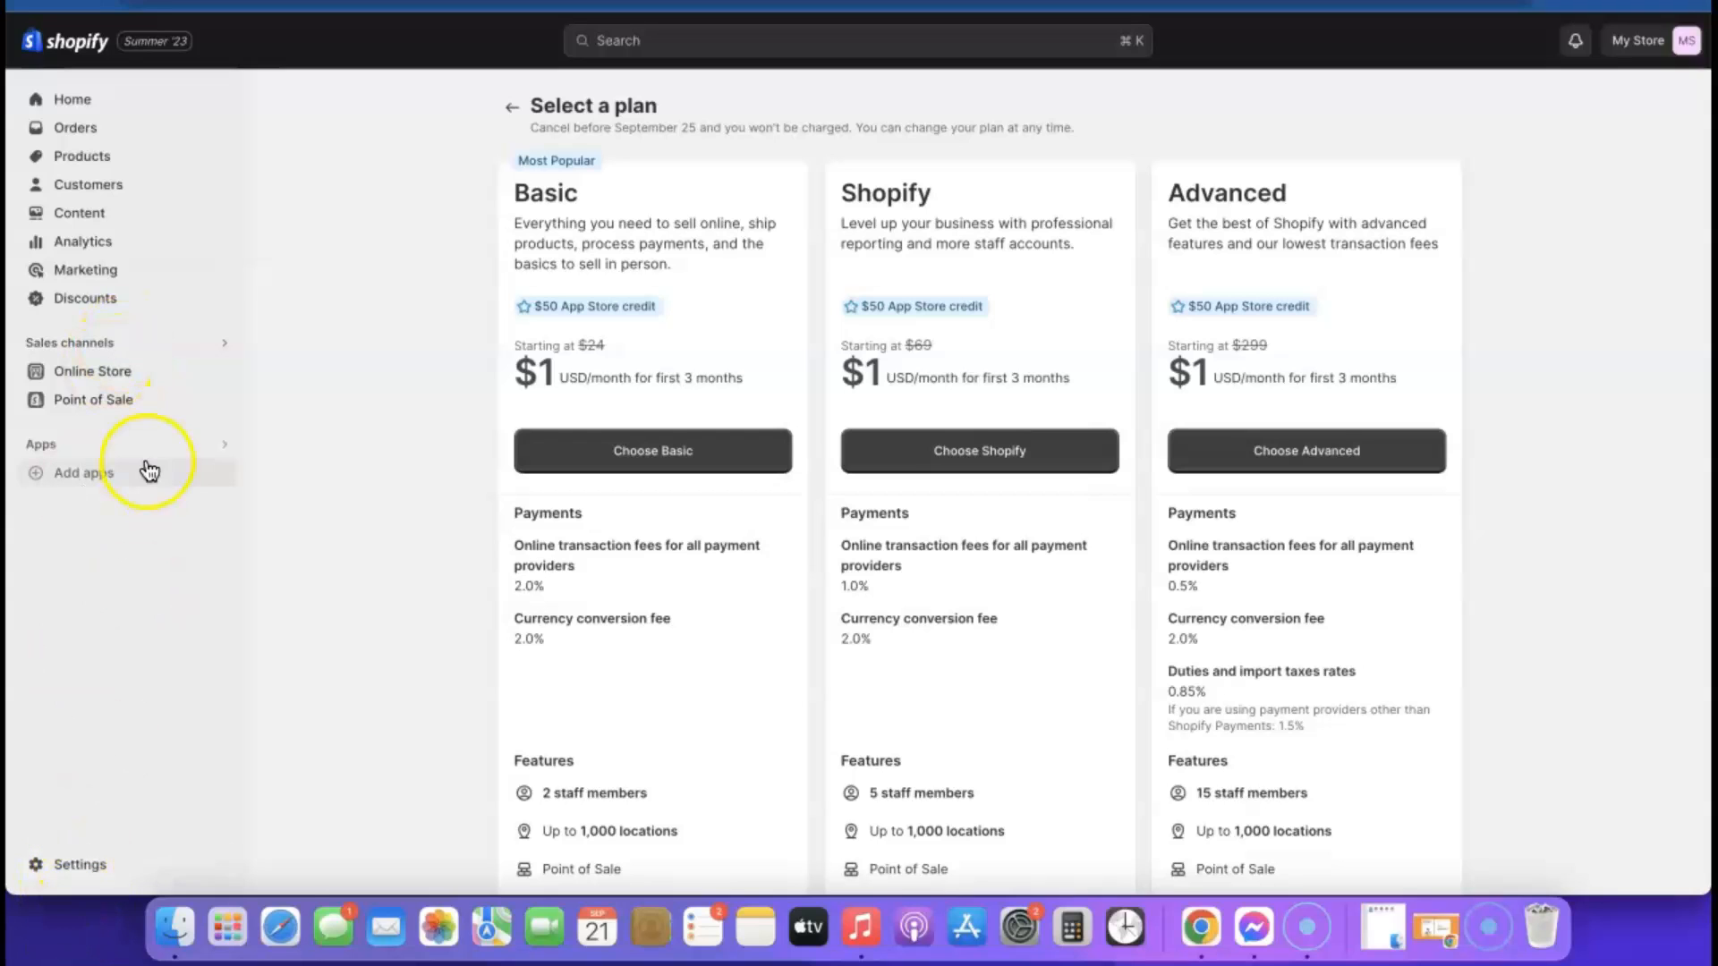
{"action": "left_click", "coordinate": [72, 101]}
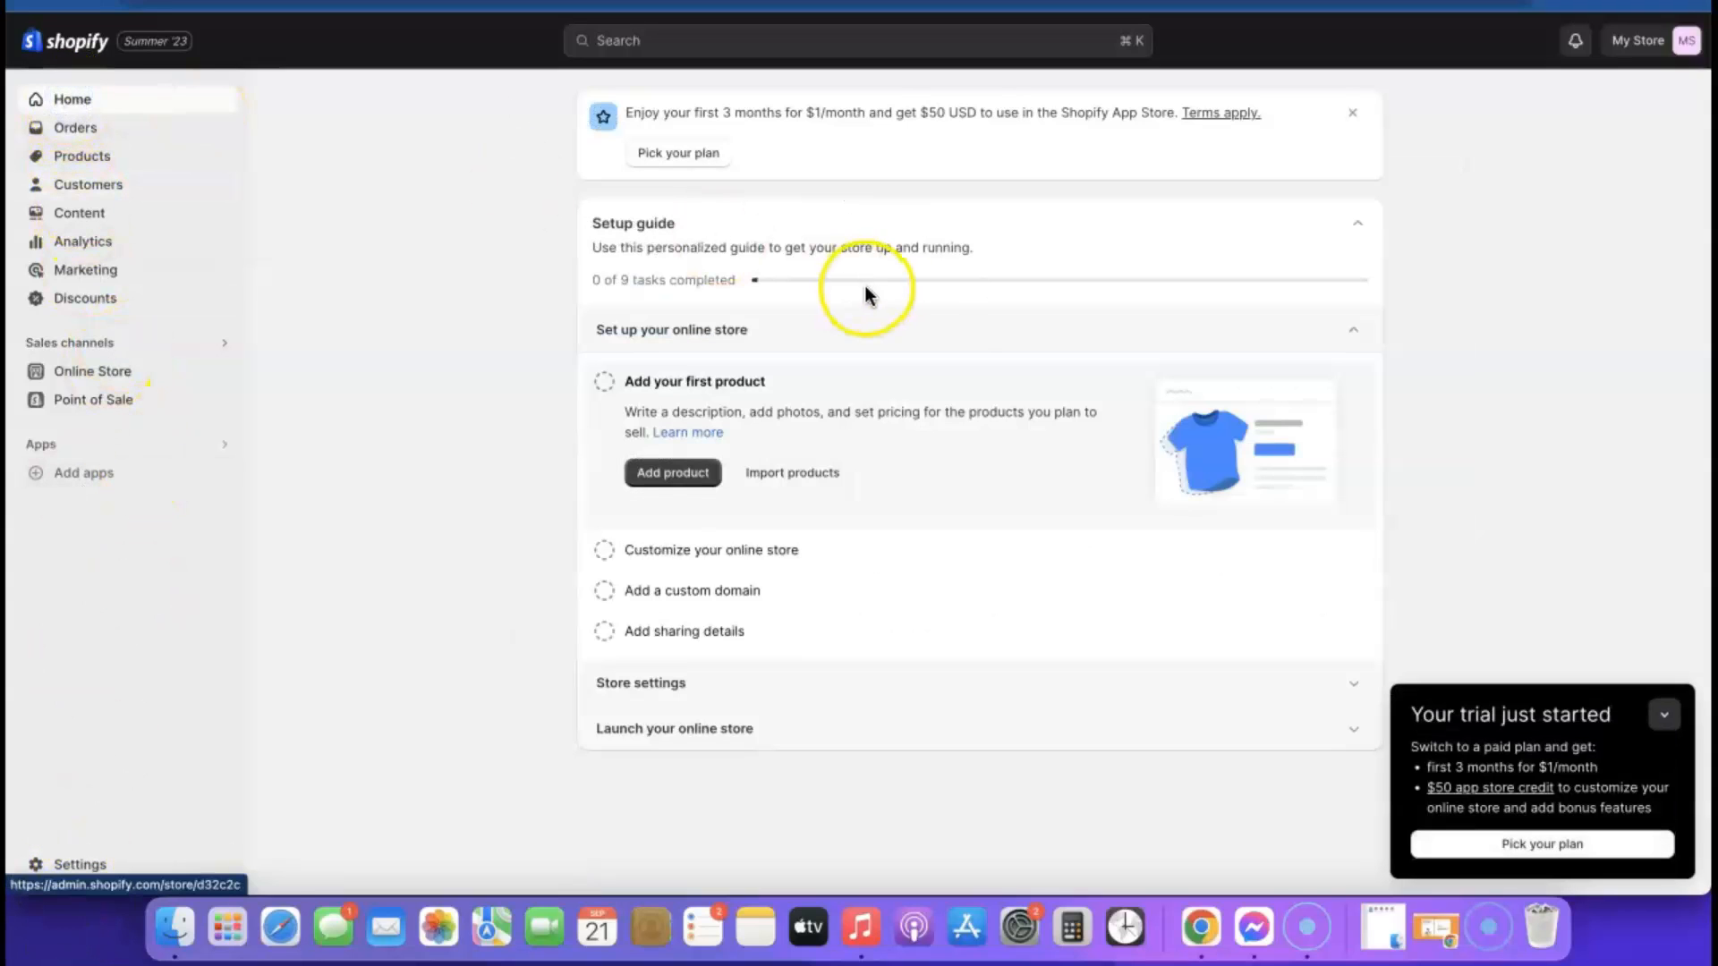
{"action": "left_click", "coordinate": [85, 375]}
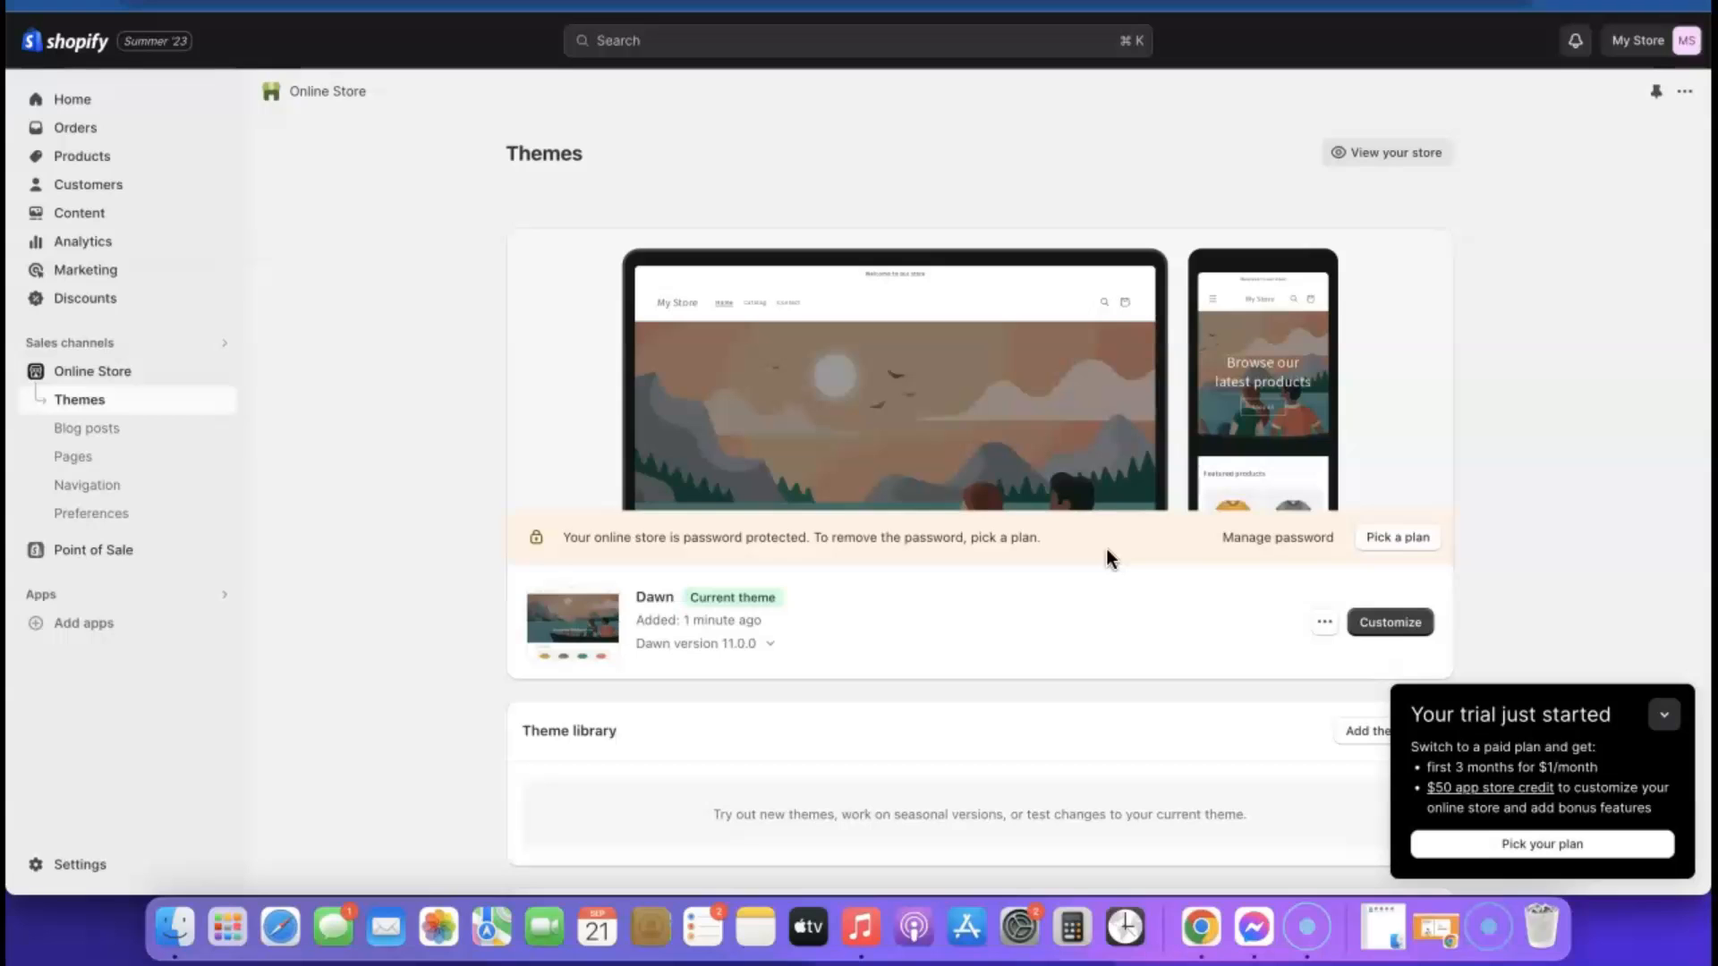
Pick the Basic plan for the store and confirm its monthly billing cycle
{"action": "left_click", "coordinate": [1392, 537]}
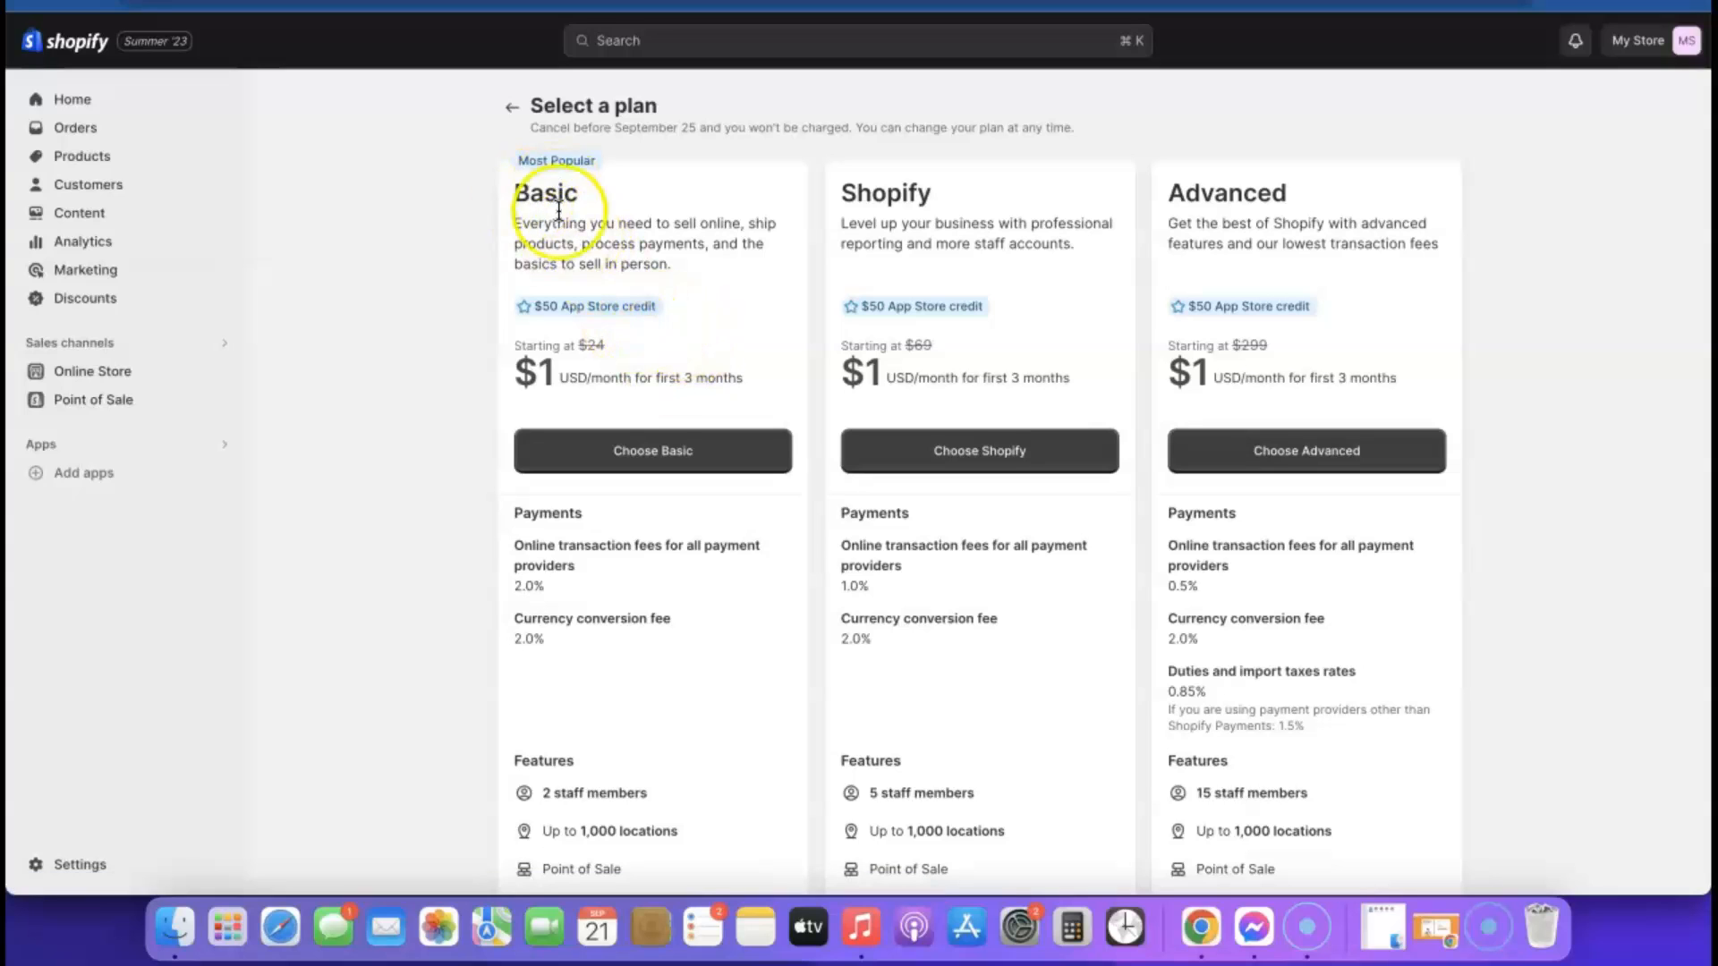
{"action": "left_click", "coordinate": [650, 458]}
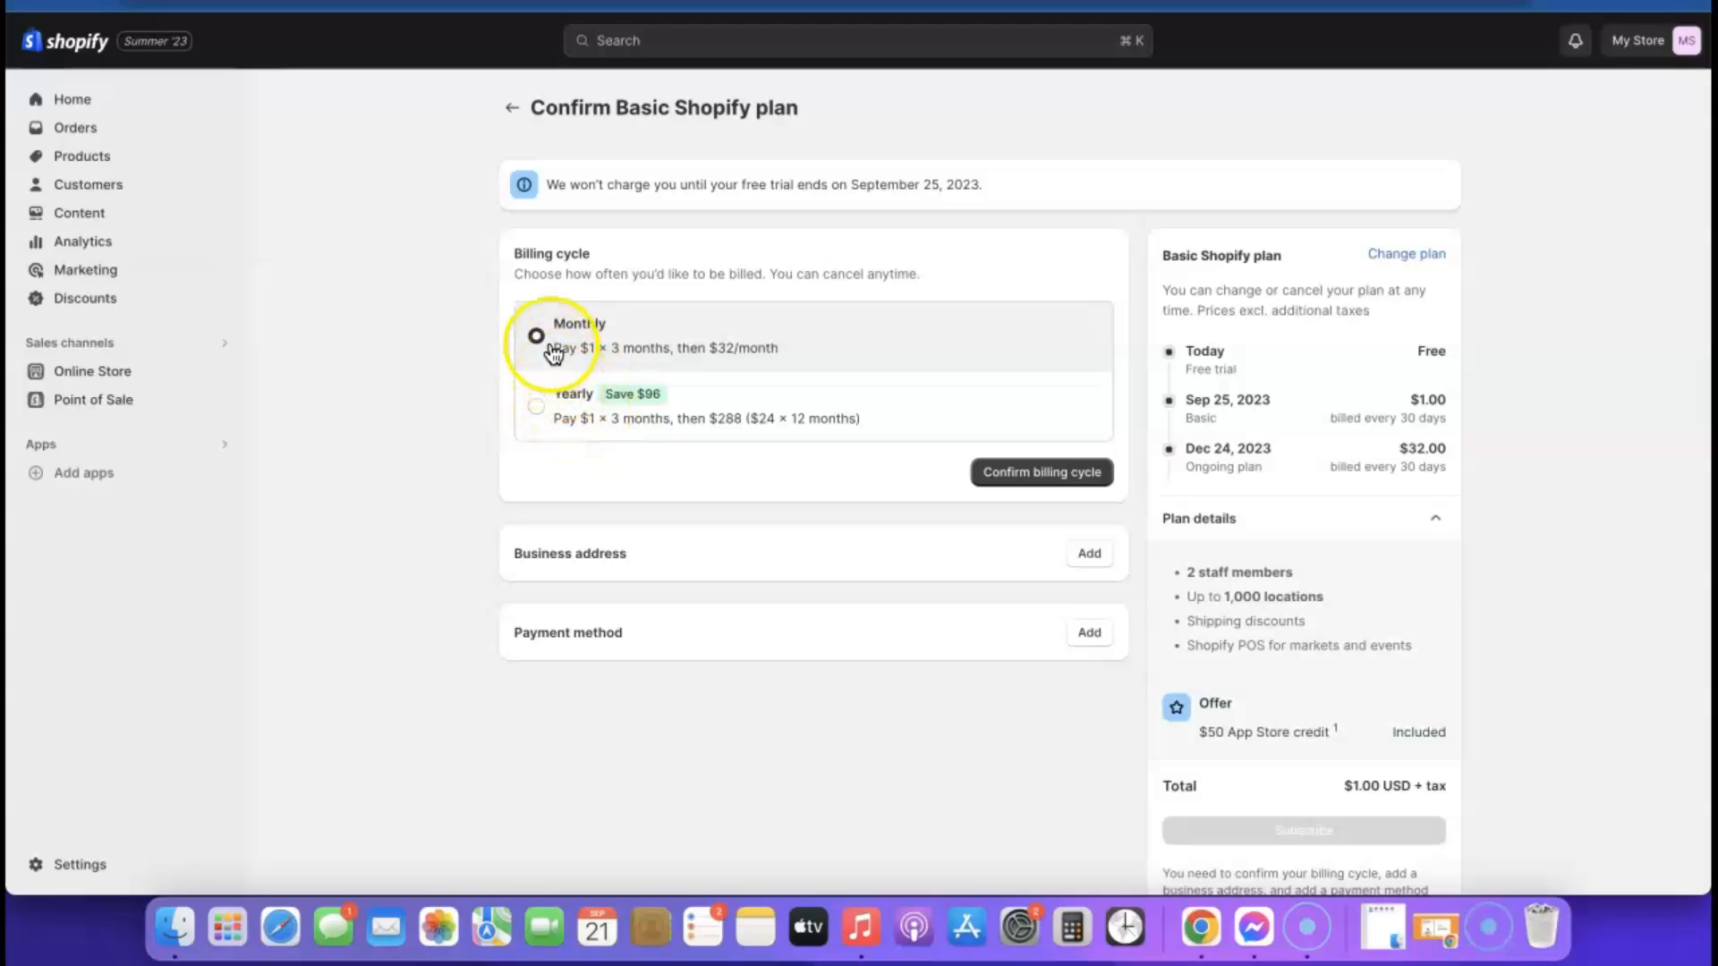
{"action": "left_click", "coordinate": [1033, 474]}
Fill in the business address with the owner's first and last name, street address, city, postal code and phone, and save it
{"action": "scroll", "coordinate": [1017, 432], "scroll_direction": "down", "scroll_amount": 2}
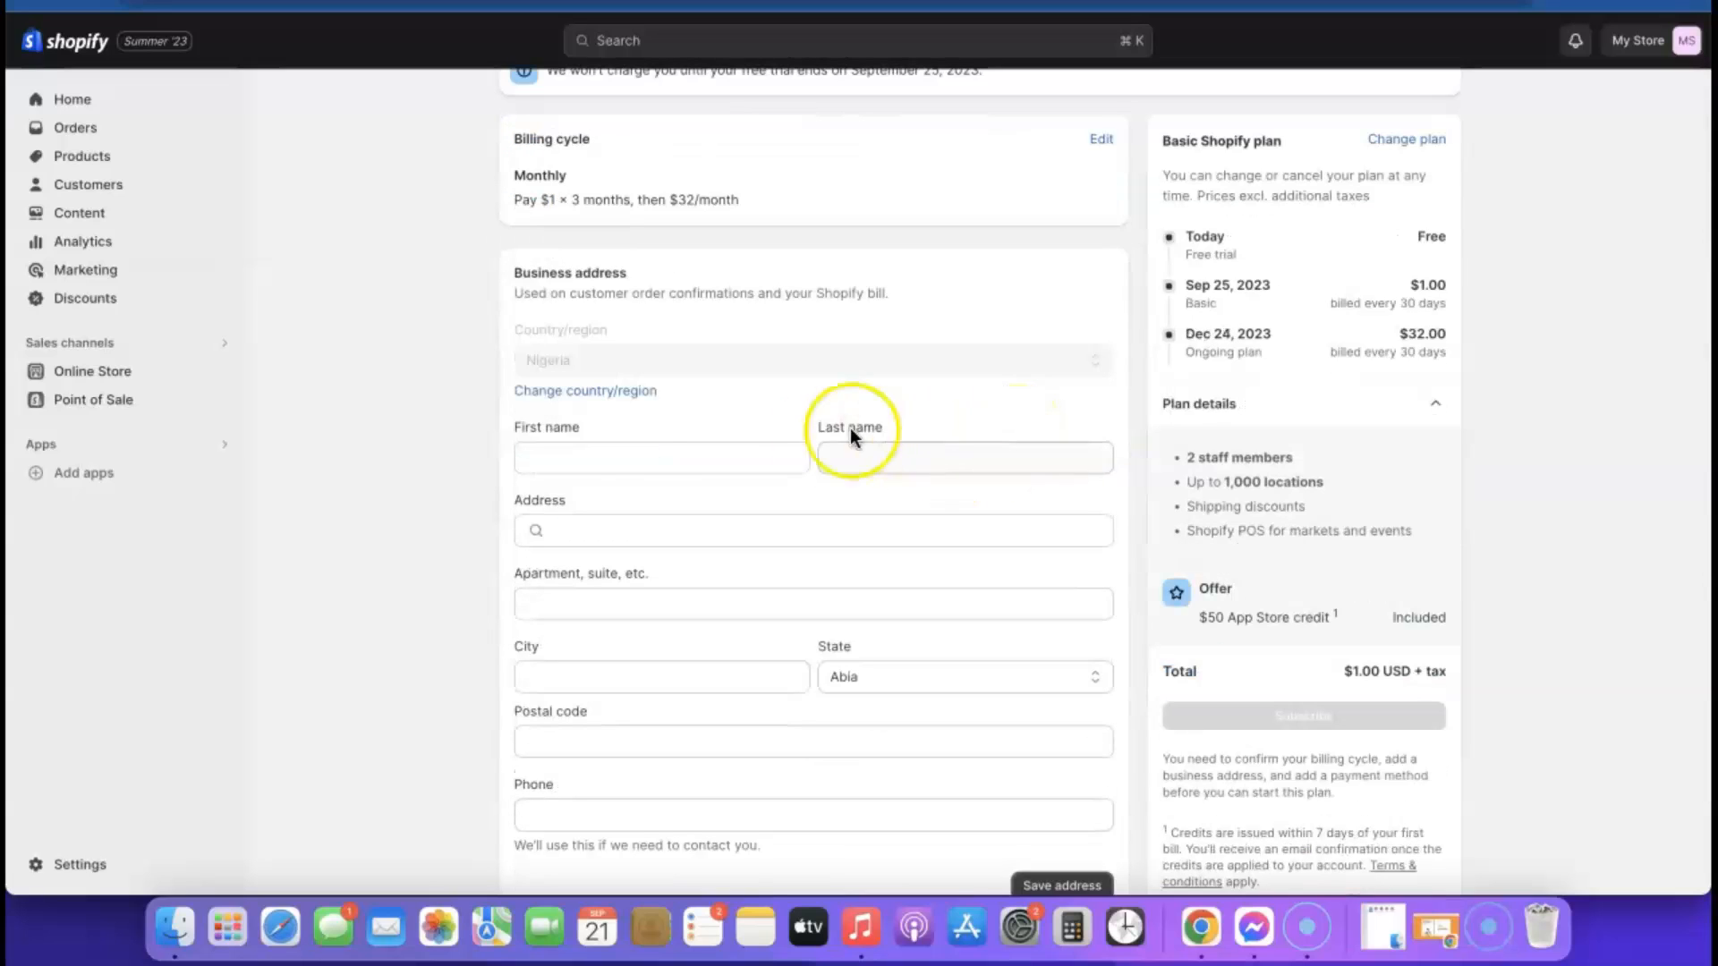
{"action": "left_click", "coordinate": [627, 452]}
{"action": "left_click", "coordinate": [935, 451]}
{"action": "left_click", "coordinate": [874, 531]}
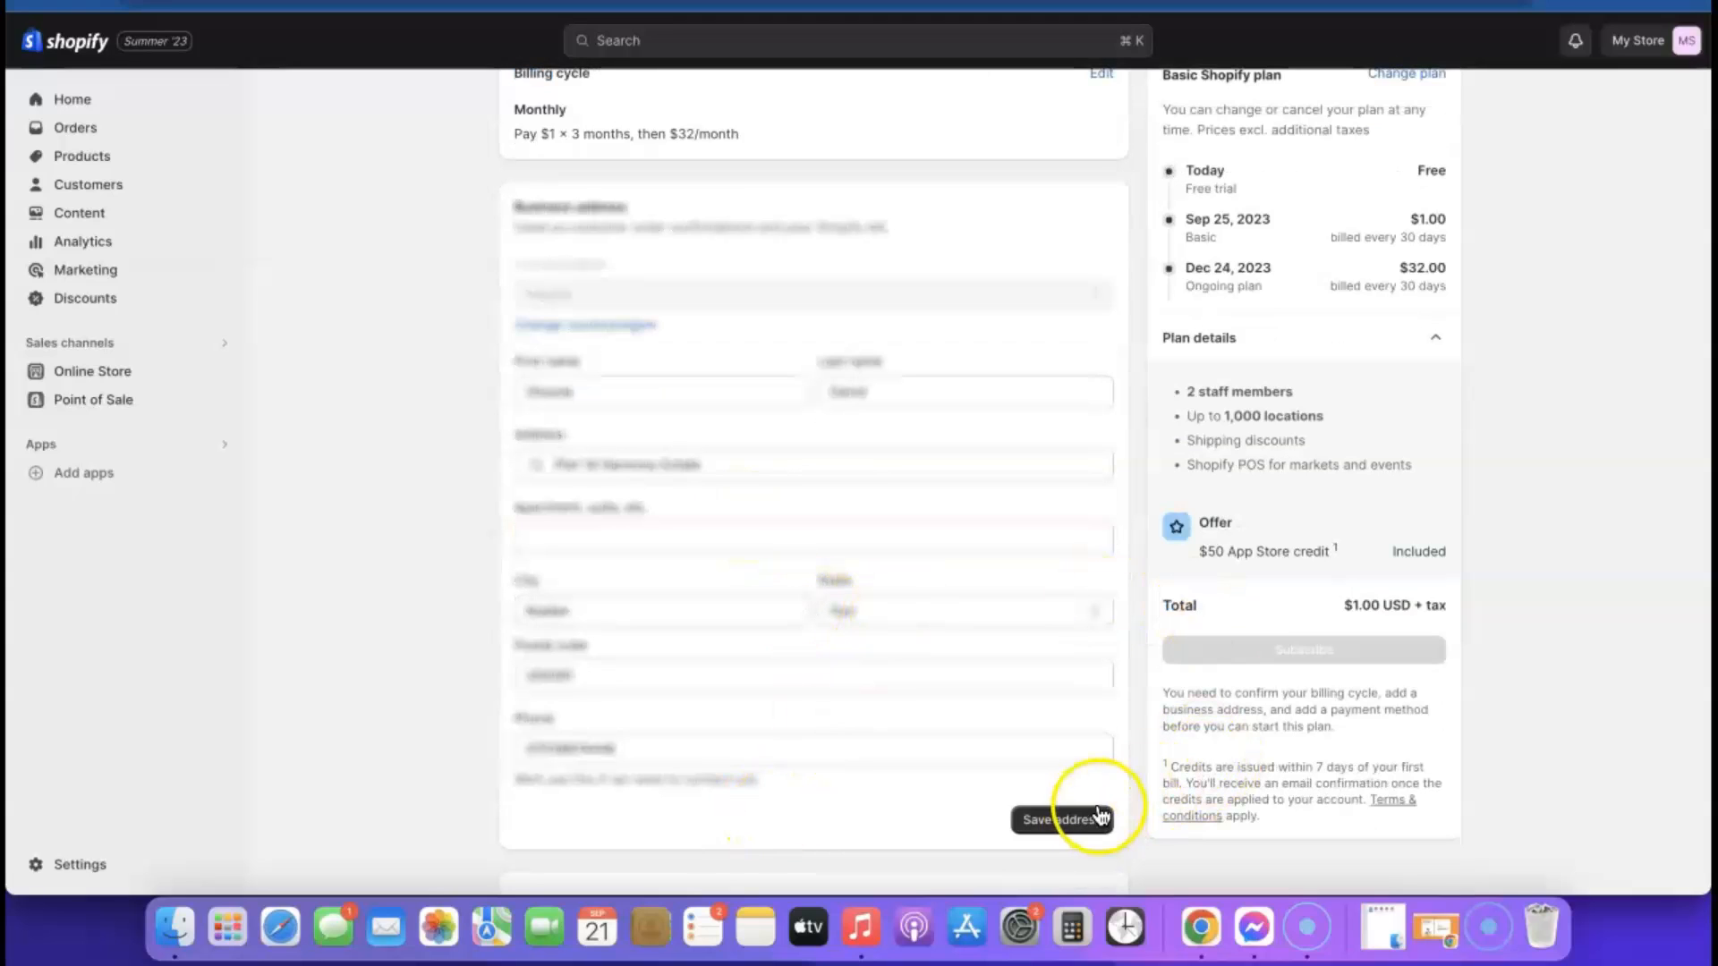
{"action": "left_click", "coordinate": [1081, 823]}
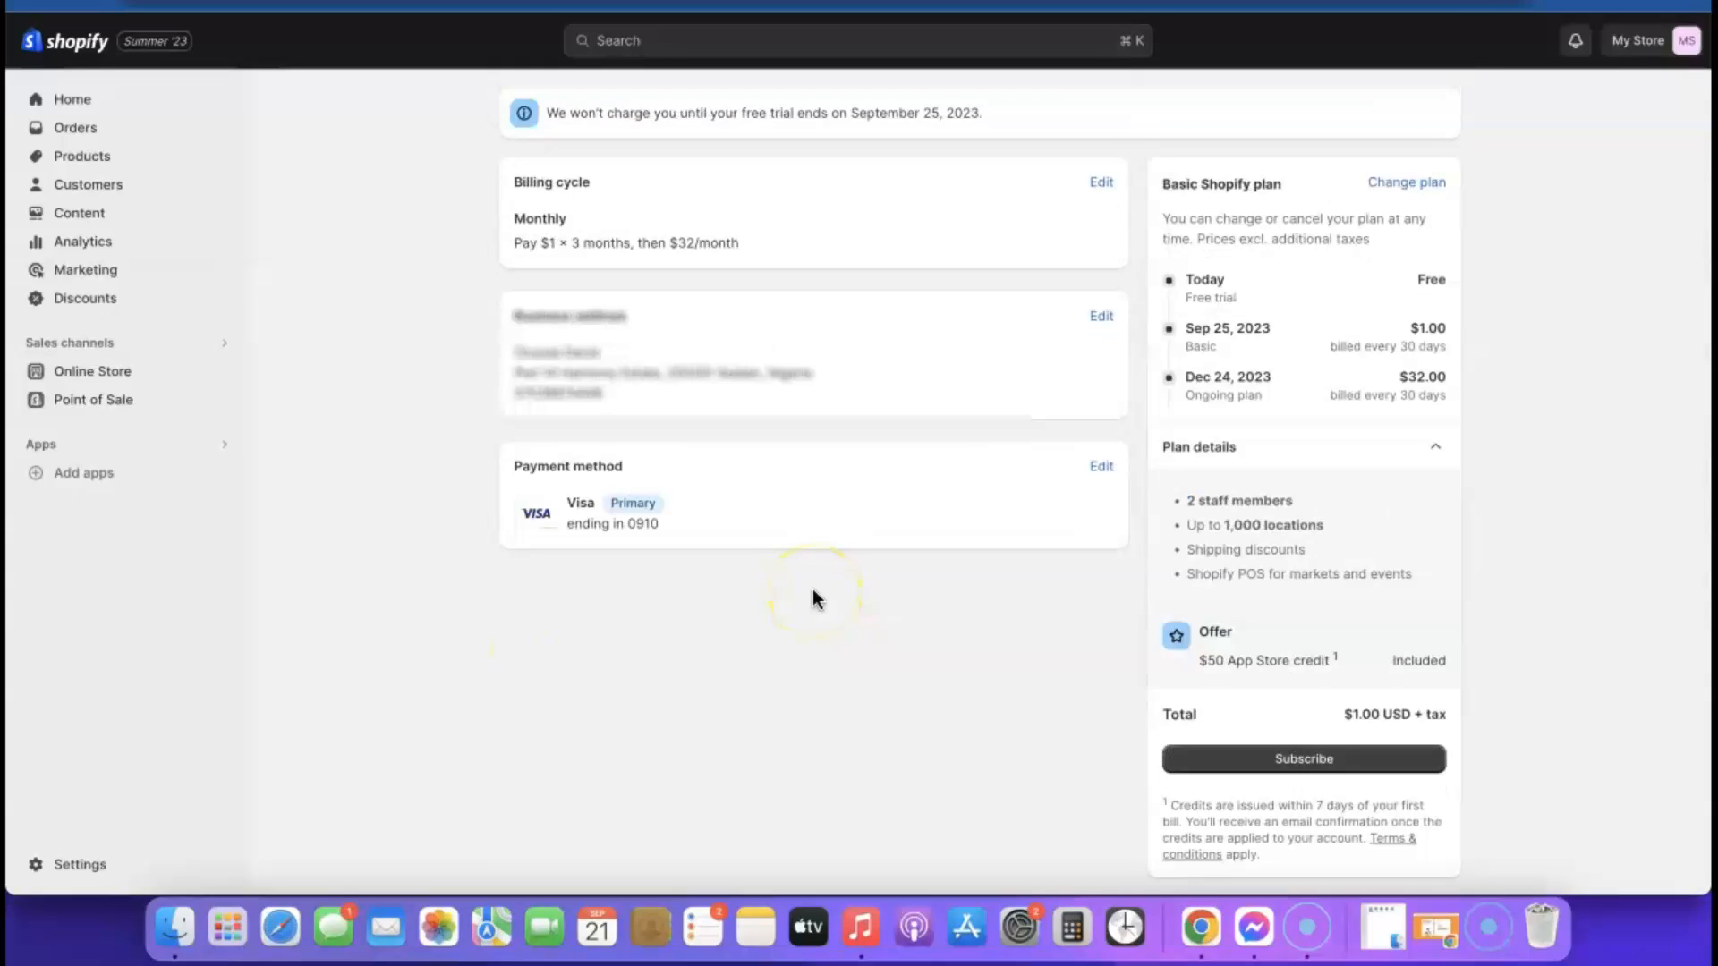
Subscribe to the Basic plan and decline the POS Pro add-on
{"action": "left_click", "coordinate": [593, 250]}
{"action": "scroll", "coordinate": [1427, 881], "scroll_direction": "down", "scroll_amount": 1}
{"action": "left_click", "coordinate": [1302, 750]}
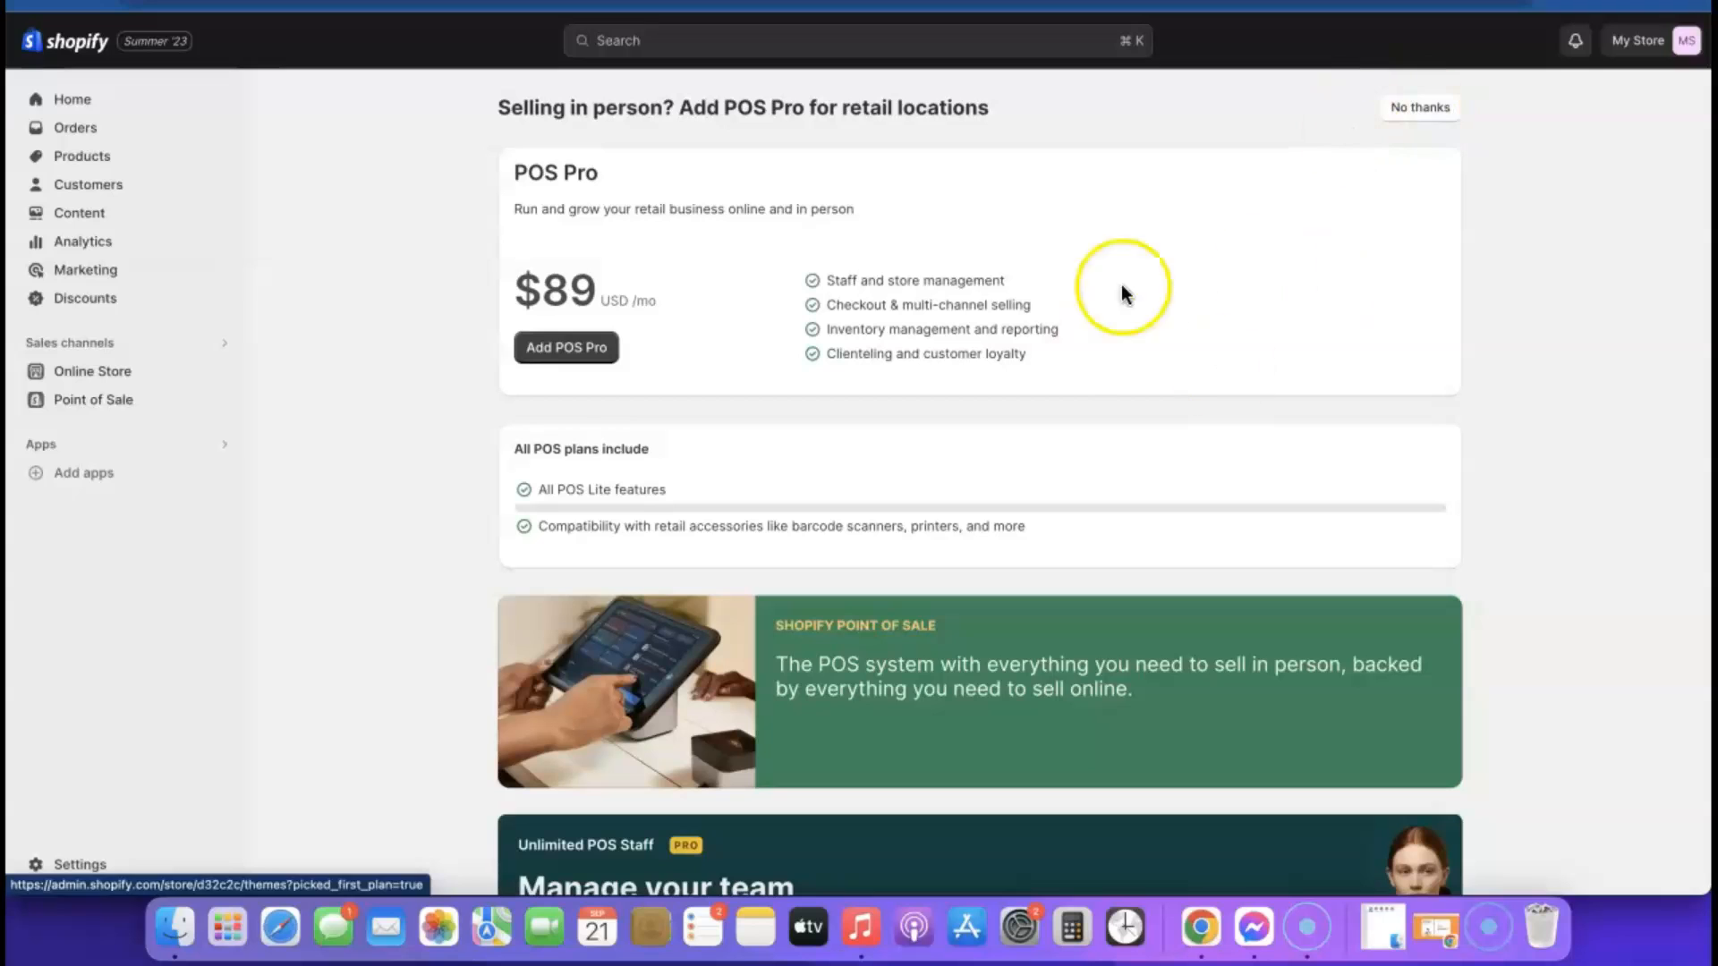
{"action": "left_click", "coordinate": [1419, 108]}
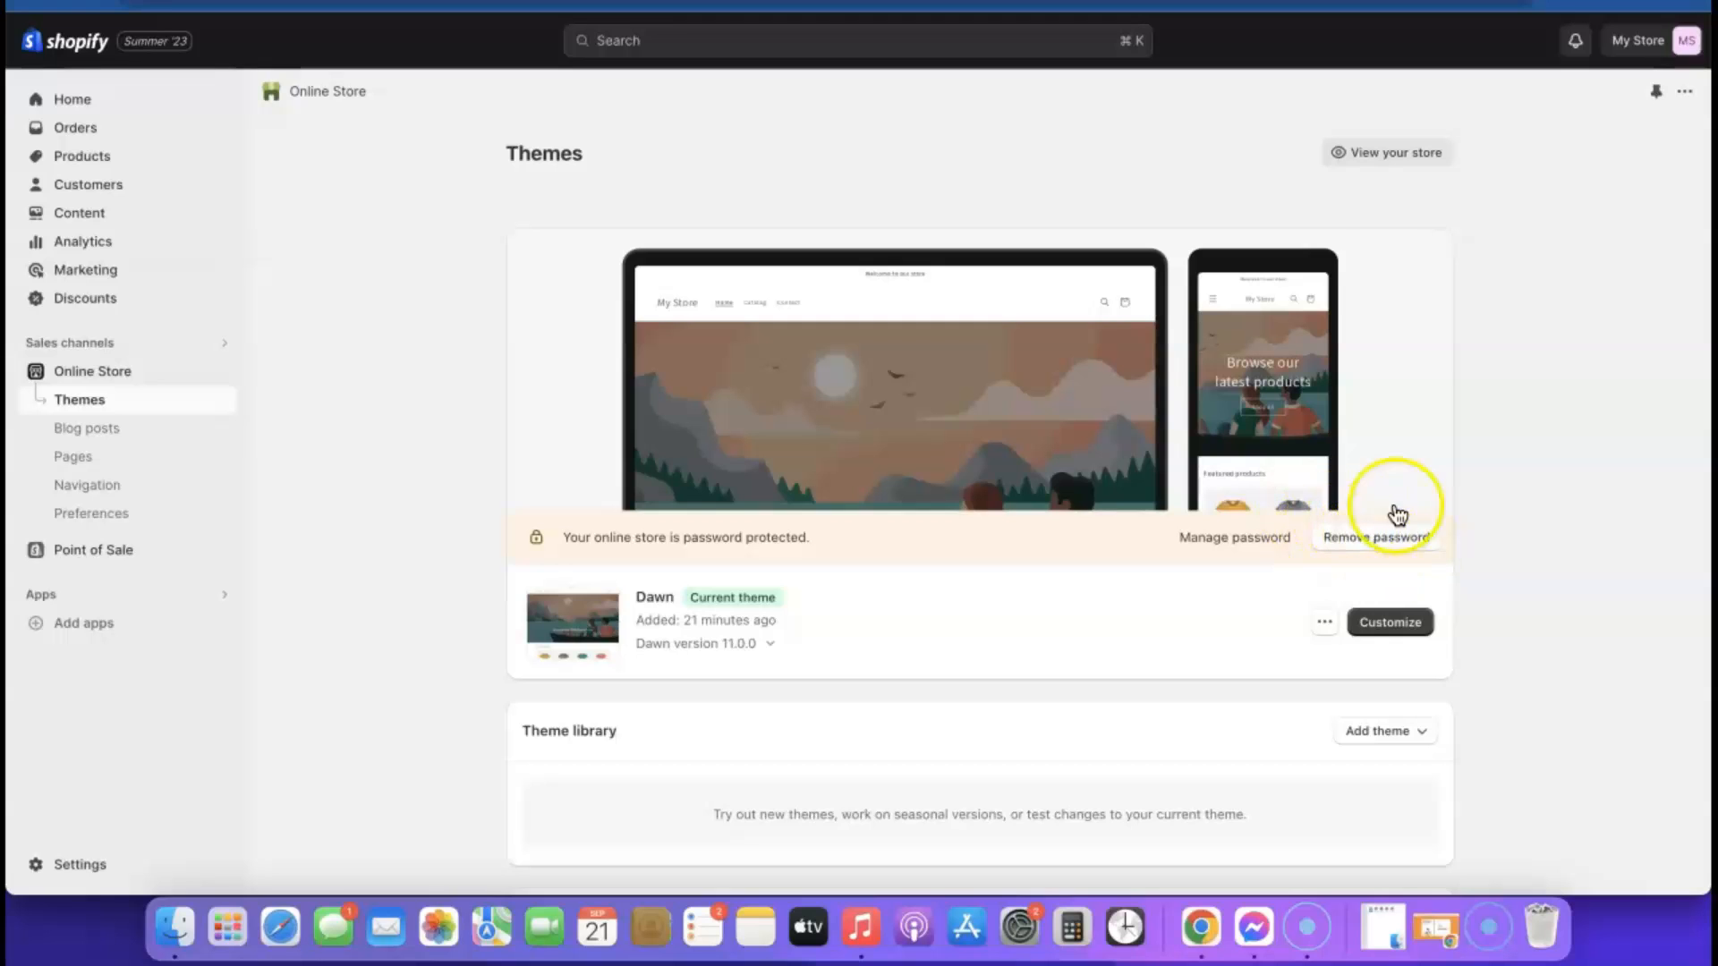
Open the live storefront and look over its home page, from the header to the featured products
{"action": "right_click", "coordinate": [1388, 158]}
{"action": "left_click", "coordinate": [1430, 168]}
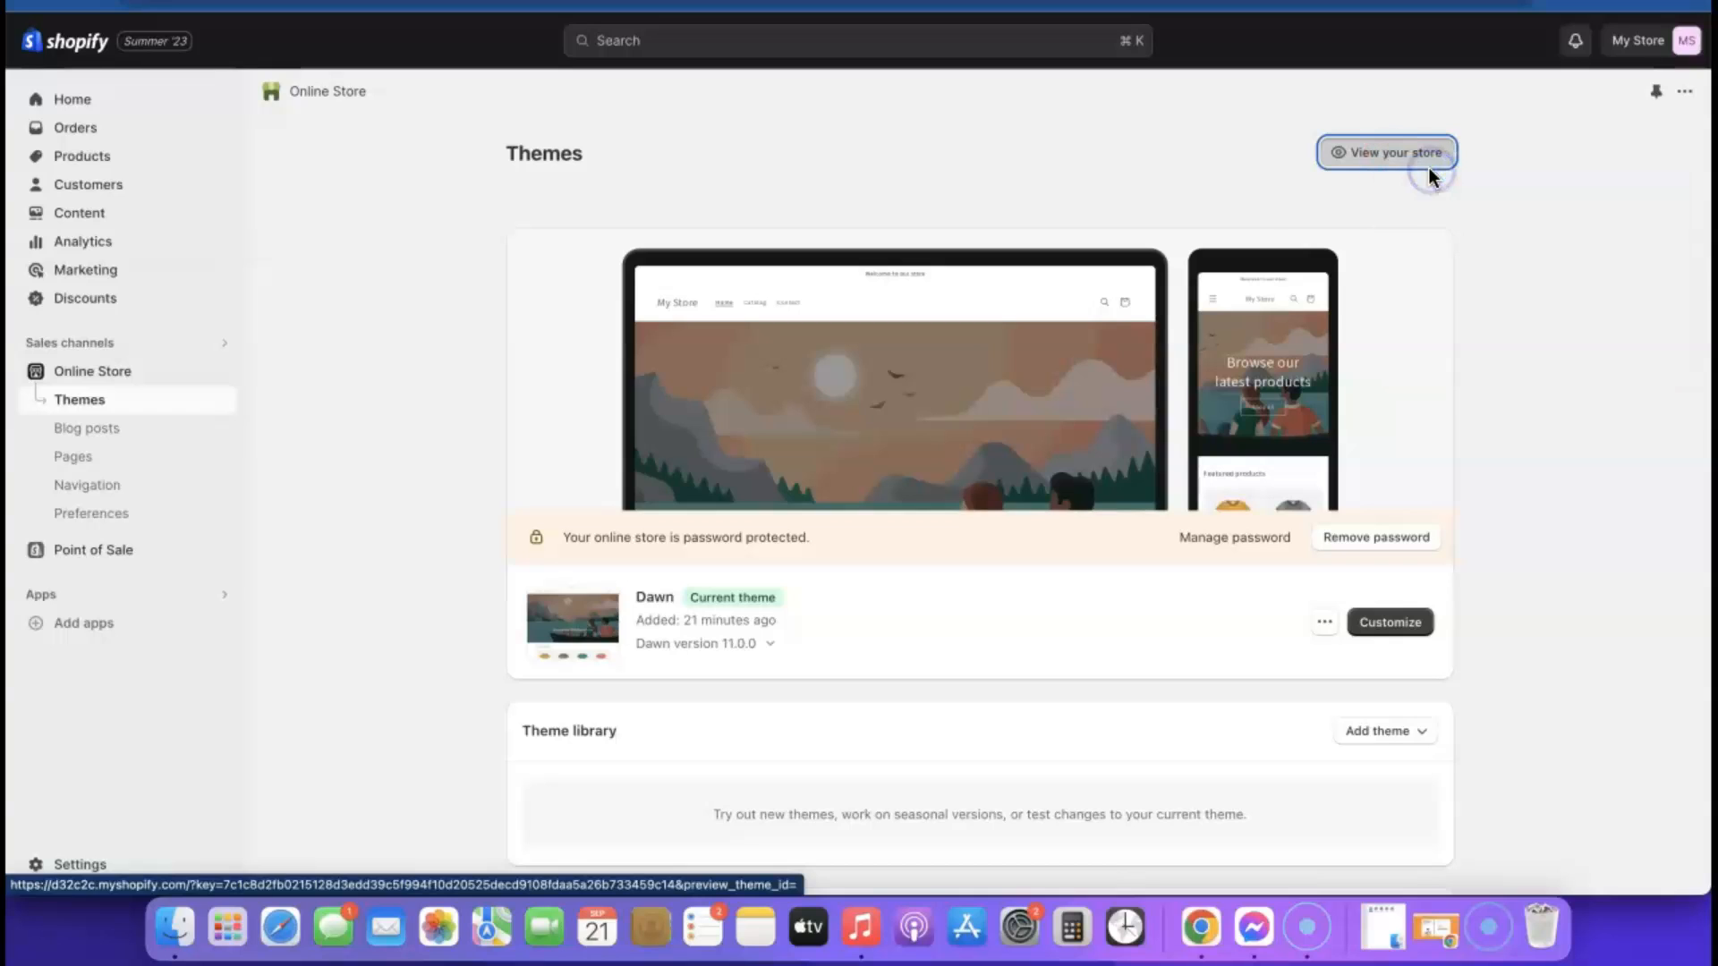
{"action": "key", "text": "ctrl+Tab"}
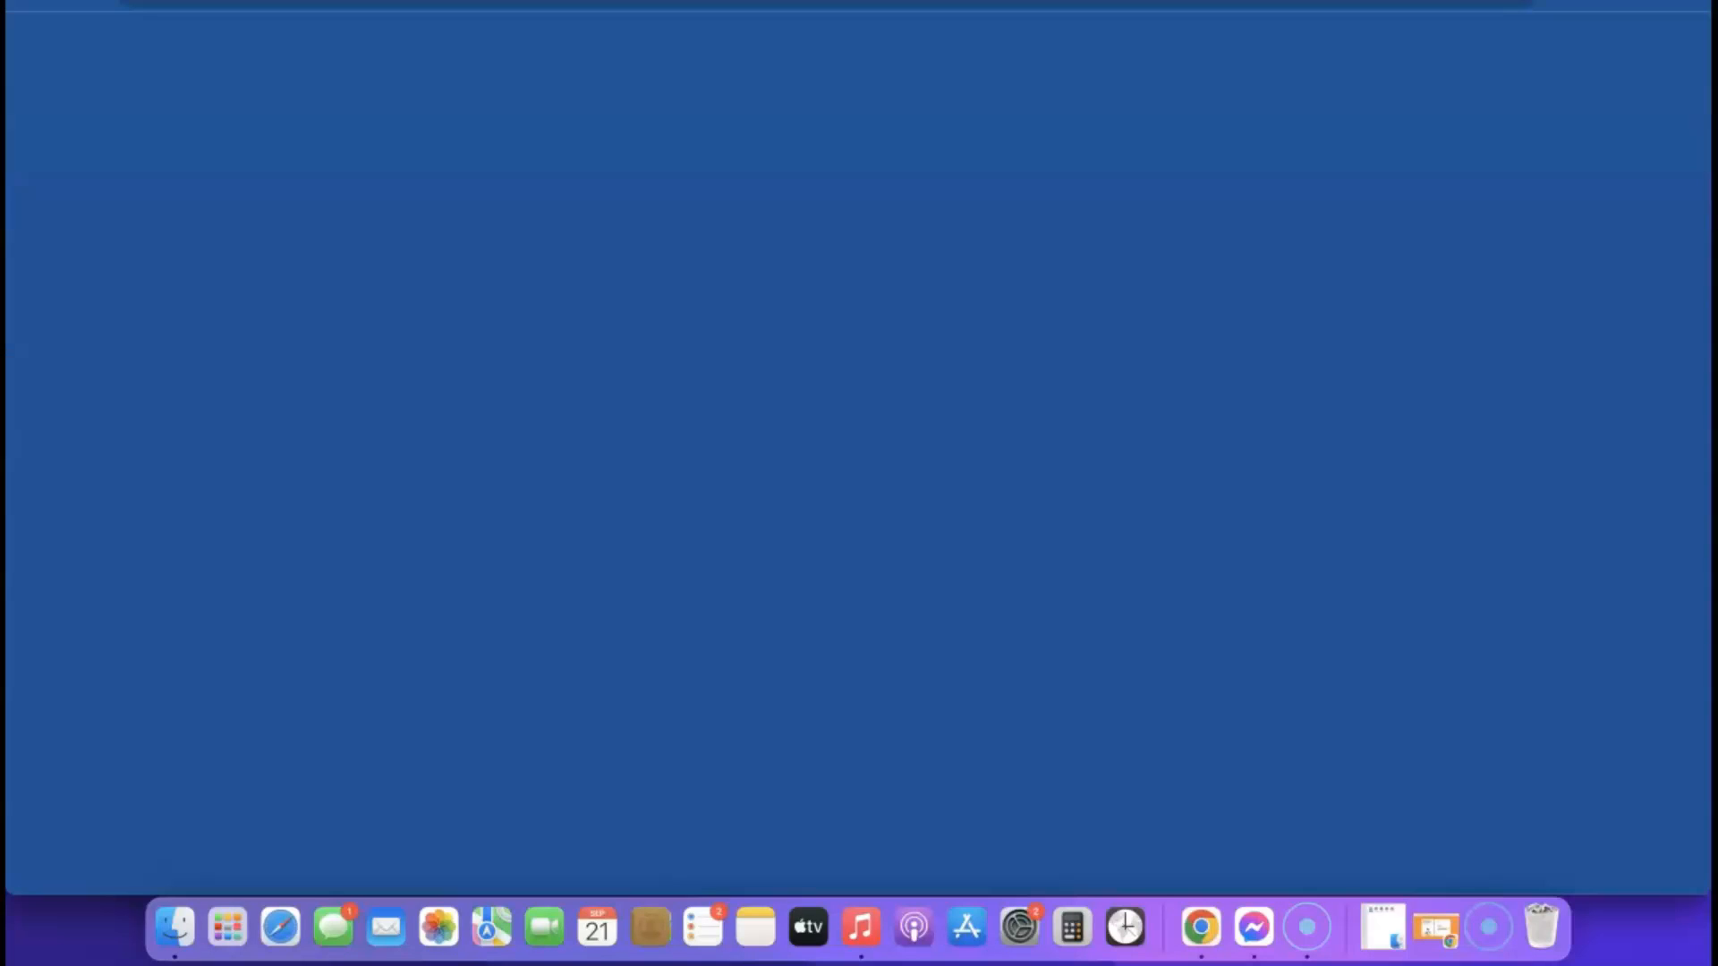
{"action": "scroll", "coordinate": [973, 310], "scroll_direction": "down", "scroll_amount": 10}
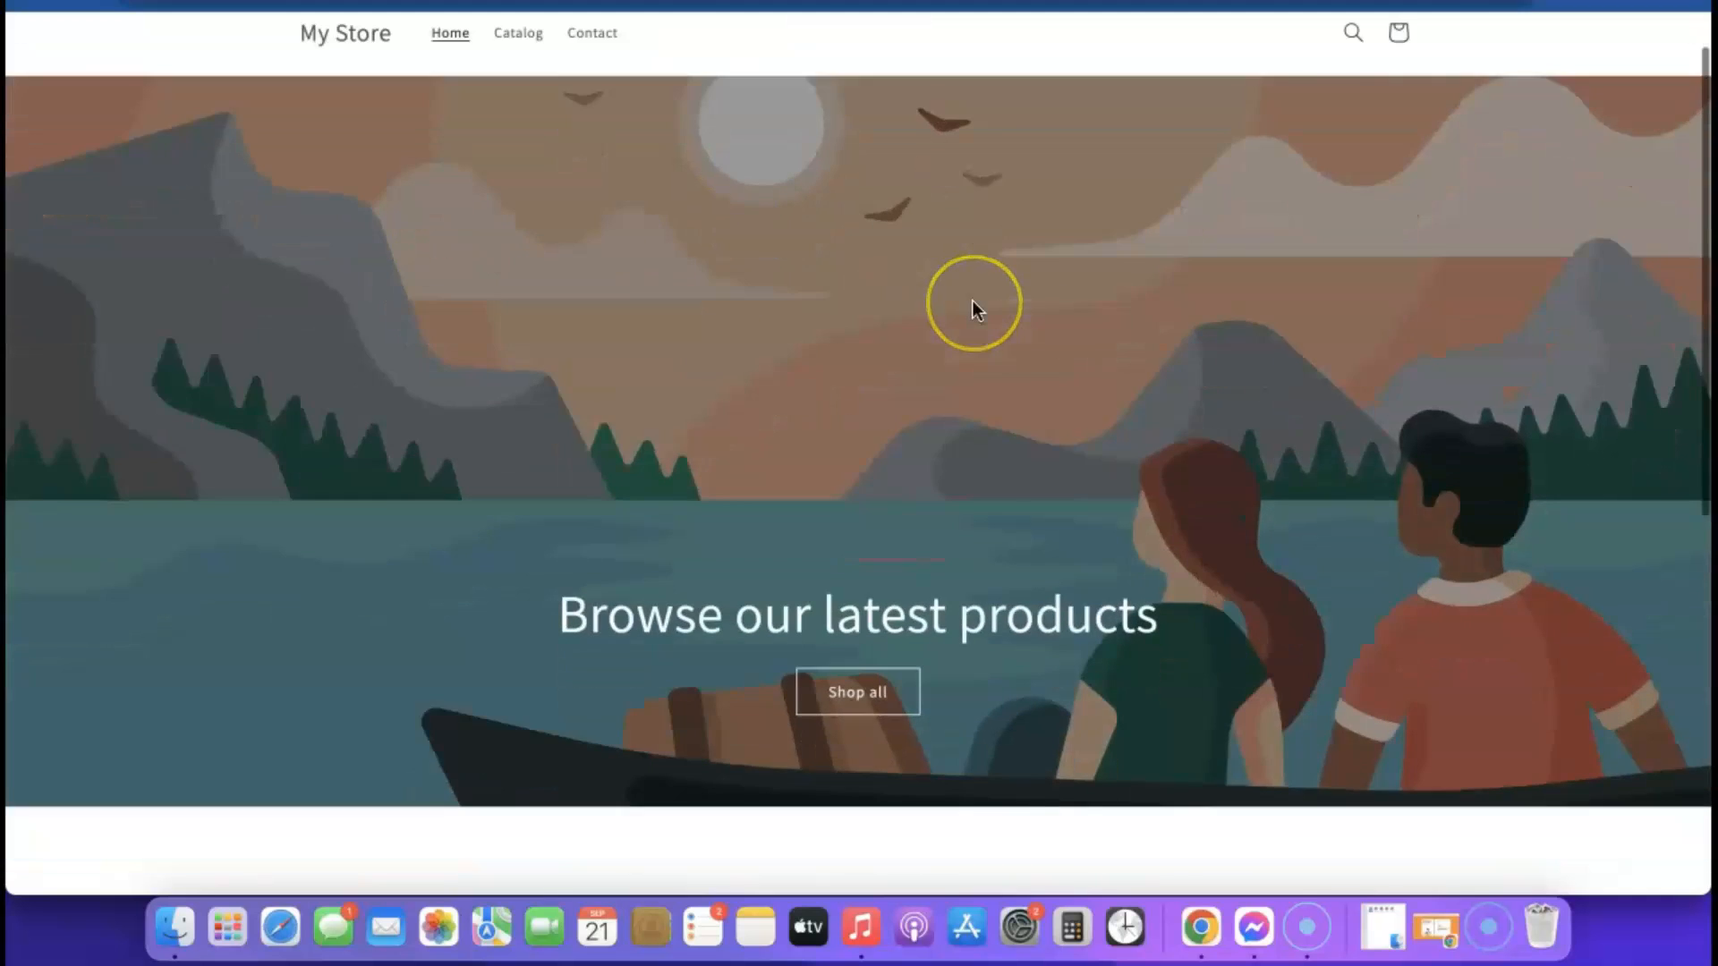
{"action": "scroll", "coordinate": [975, 319], "scroll_direction": "up", "scroll_amount": 10}
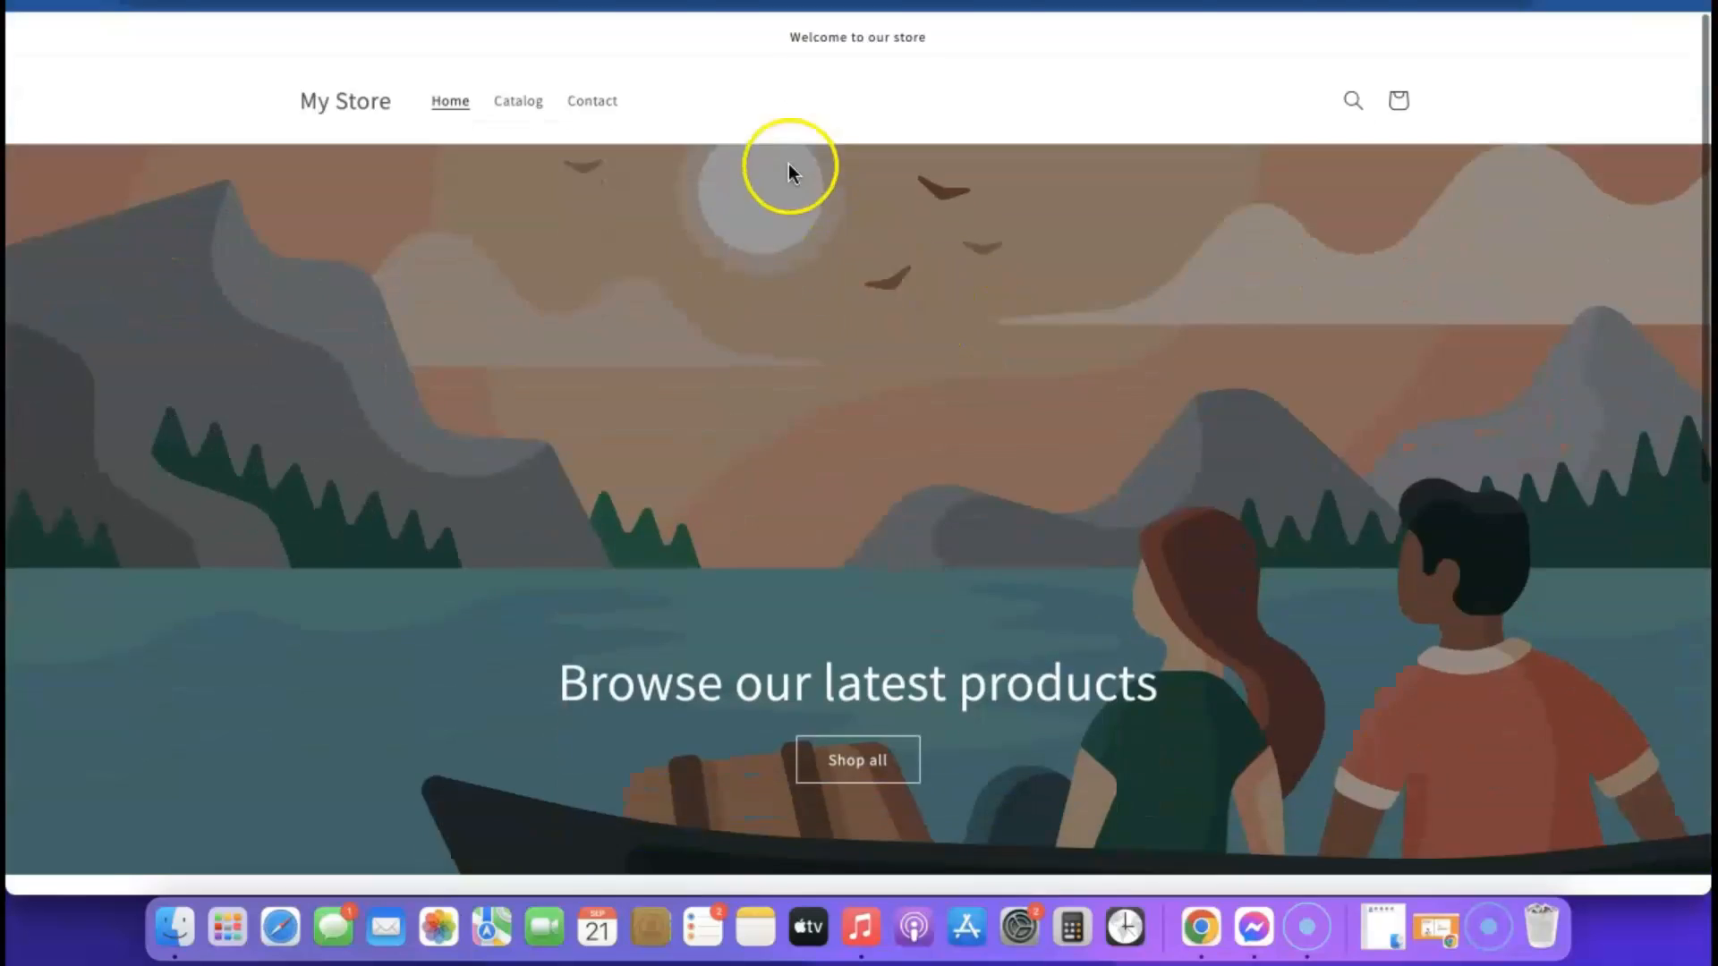
{"action": "scroll", "coordinate": [846, 390], "scroll_direction": "down", "scroll_amount": 5}
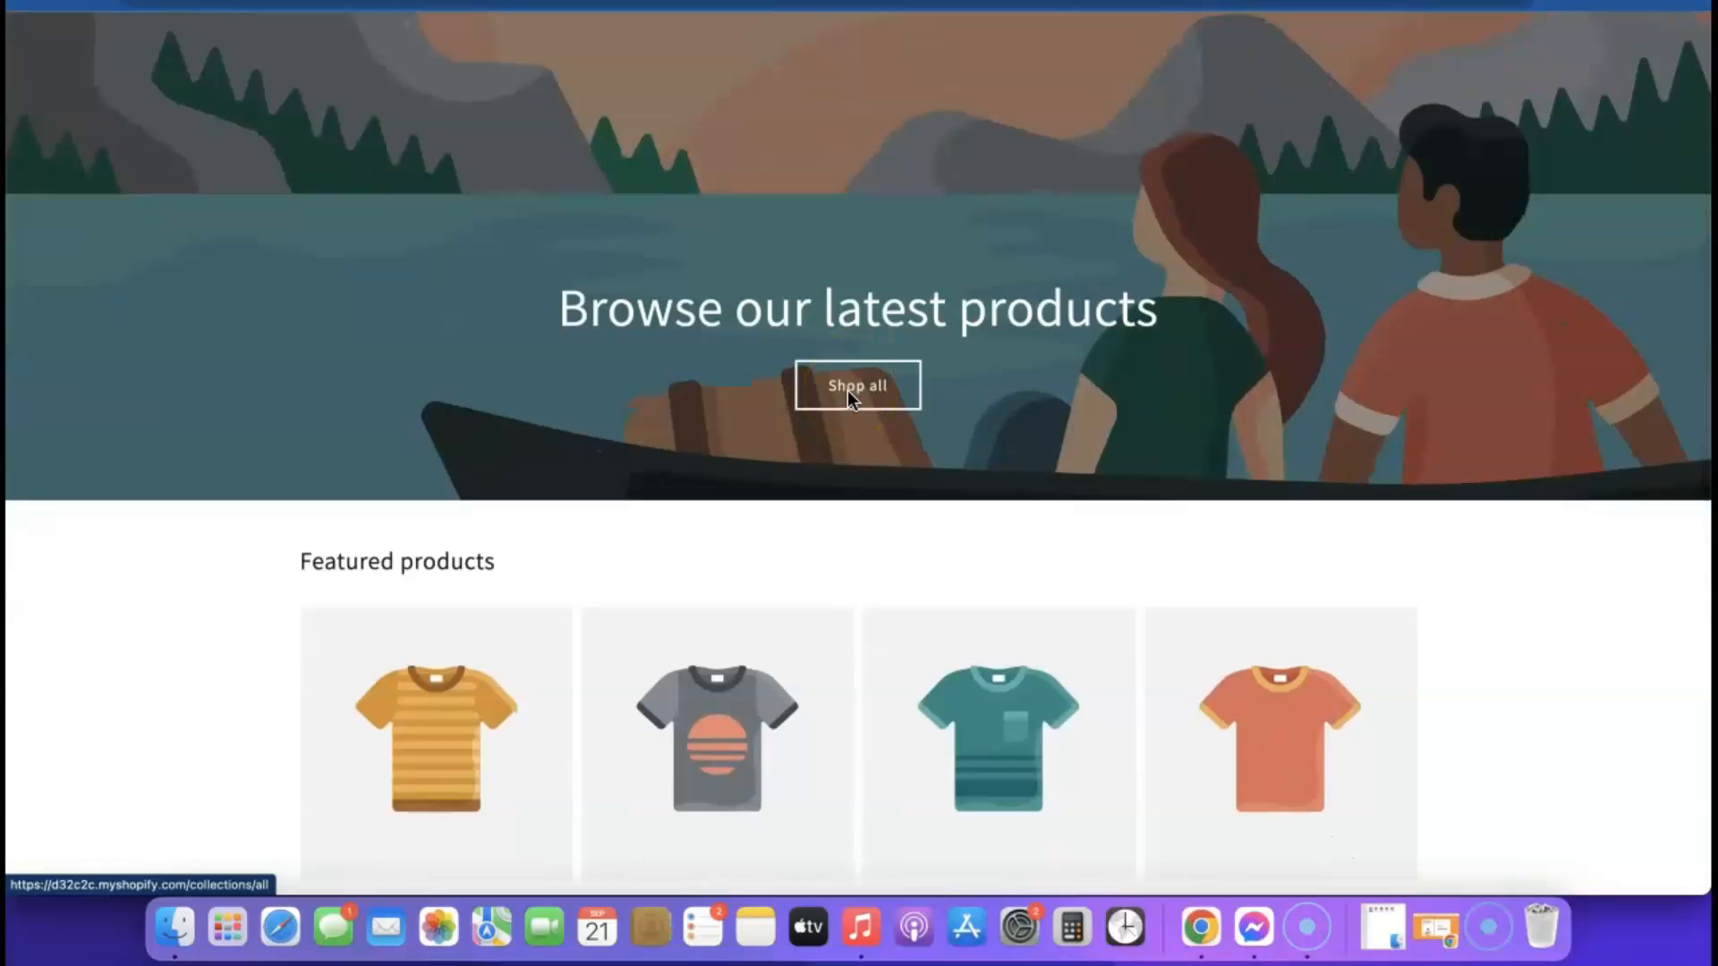
Return to the store's themes page and add the free Sense theme to the theme library
{"action": "left_click", "coordinate": [564, 2]}
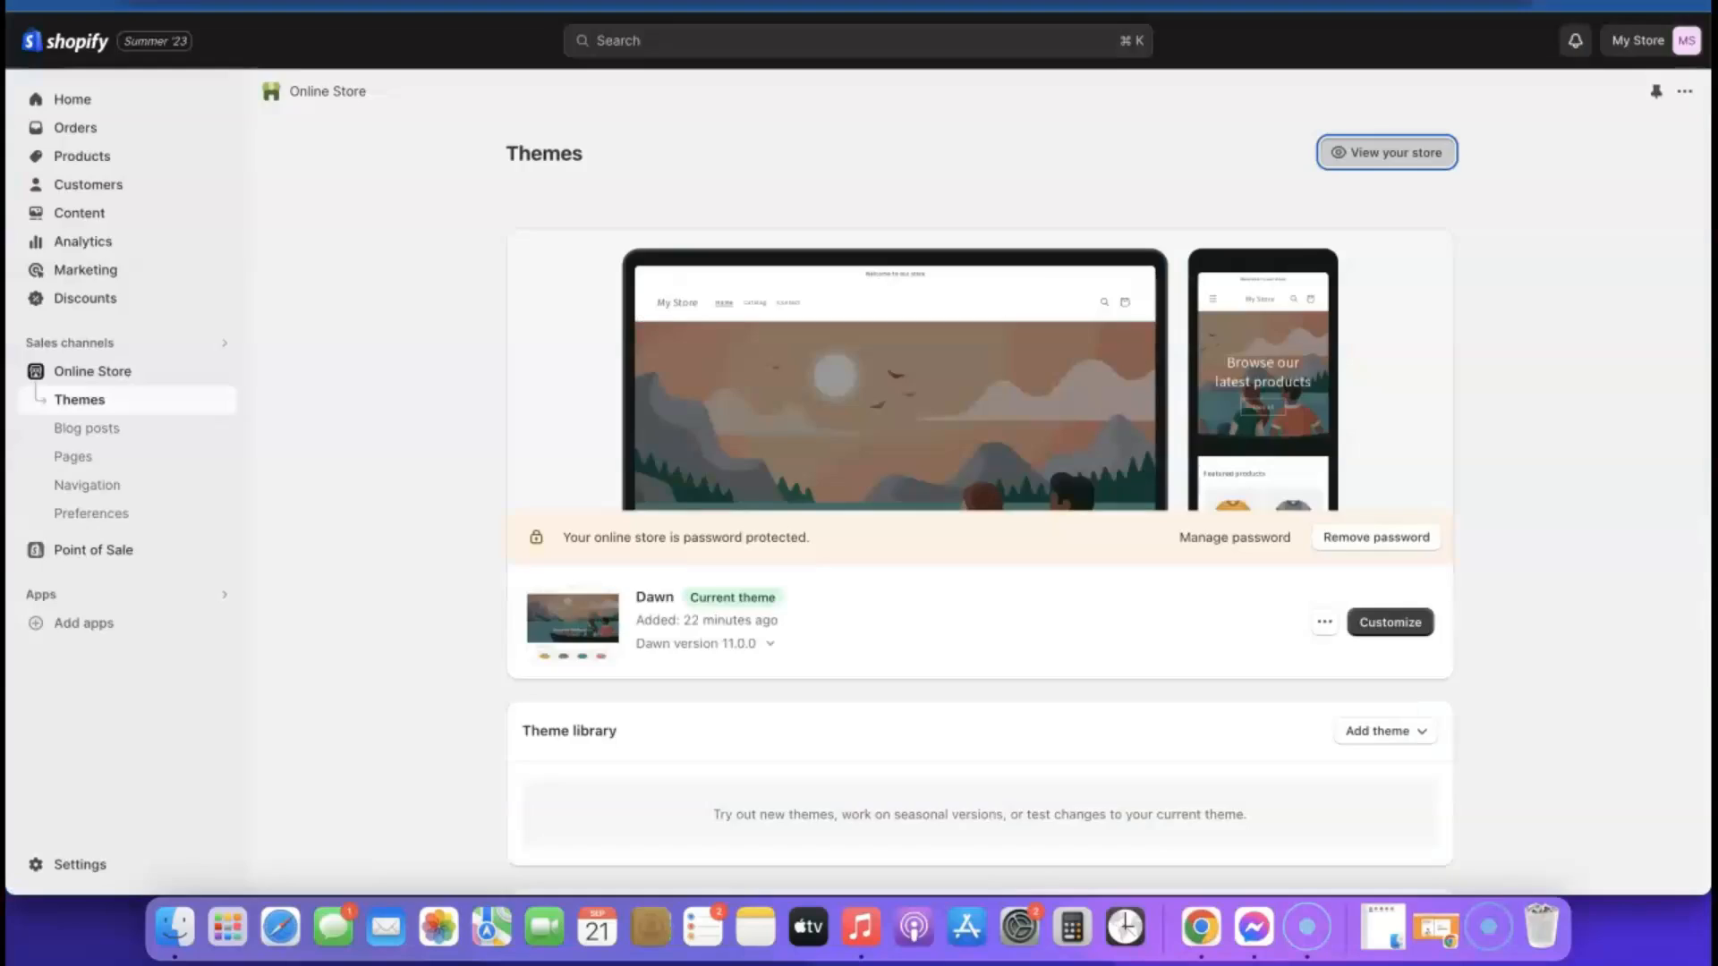
{"action": "scroll", "coordinate": [1131, 372], "scroll_direction": "down", "scroll_amount": 1}
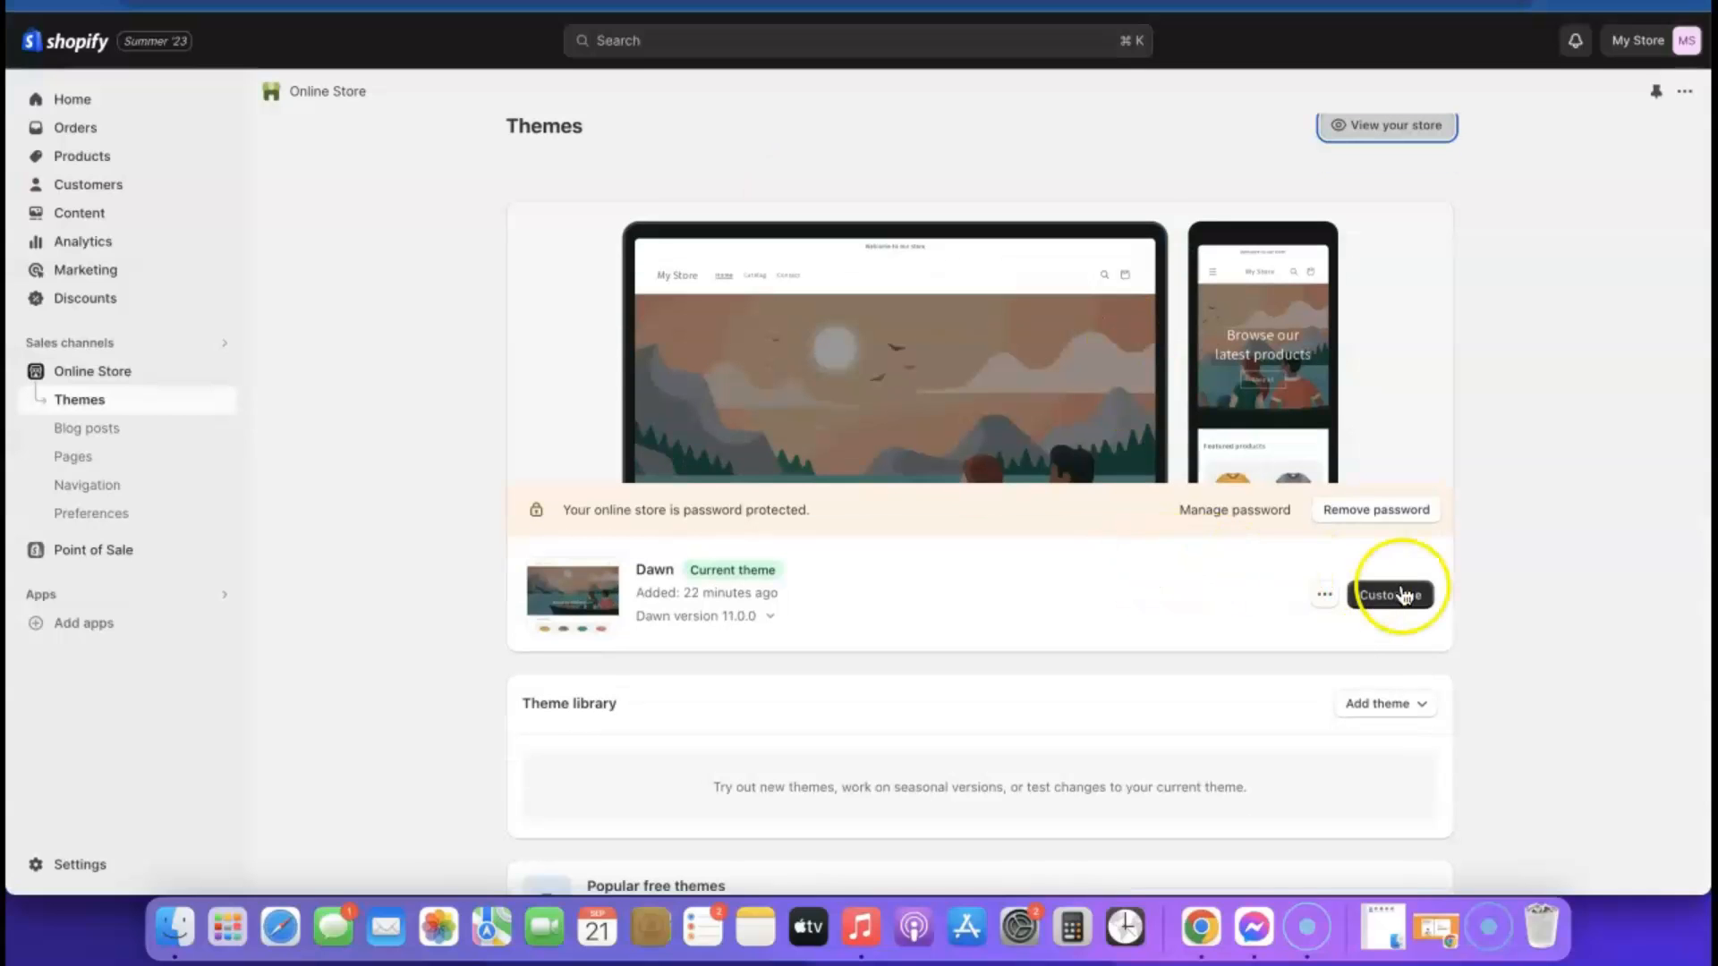
{"action": "scroll", "coordinate": [1062, 614], "scroll_direction": "down", "scroll_amount": 5}
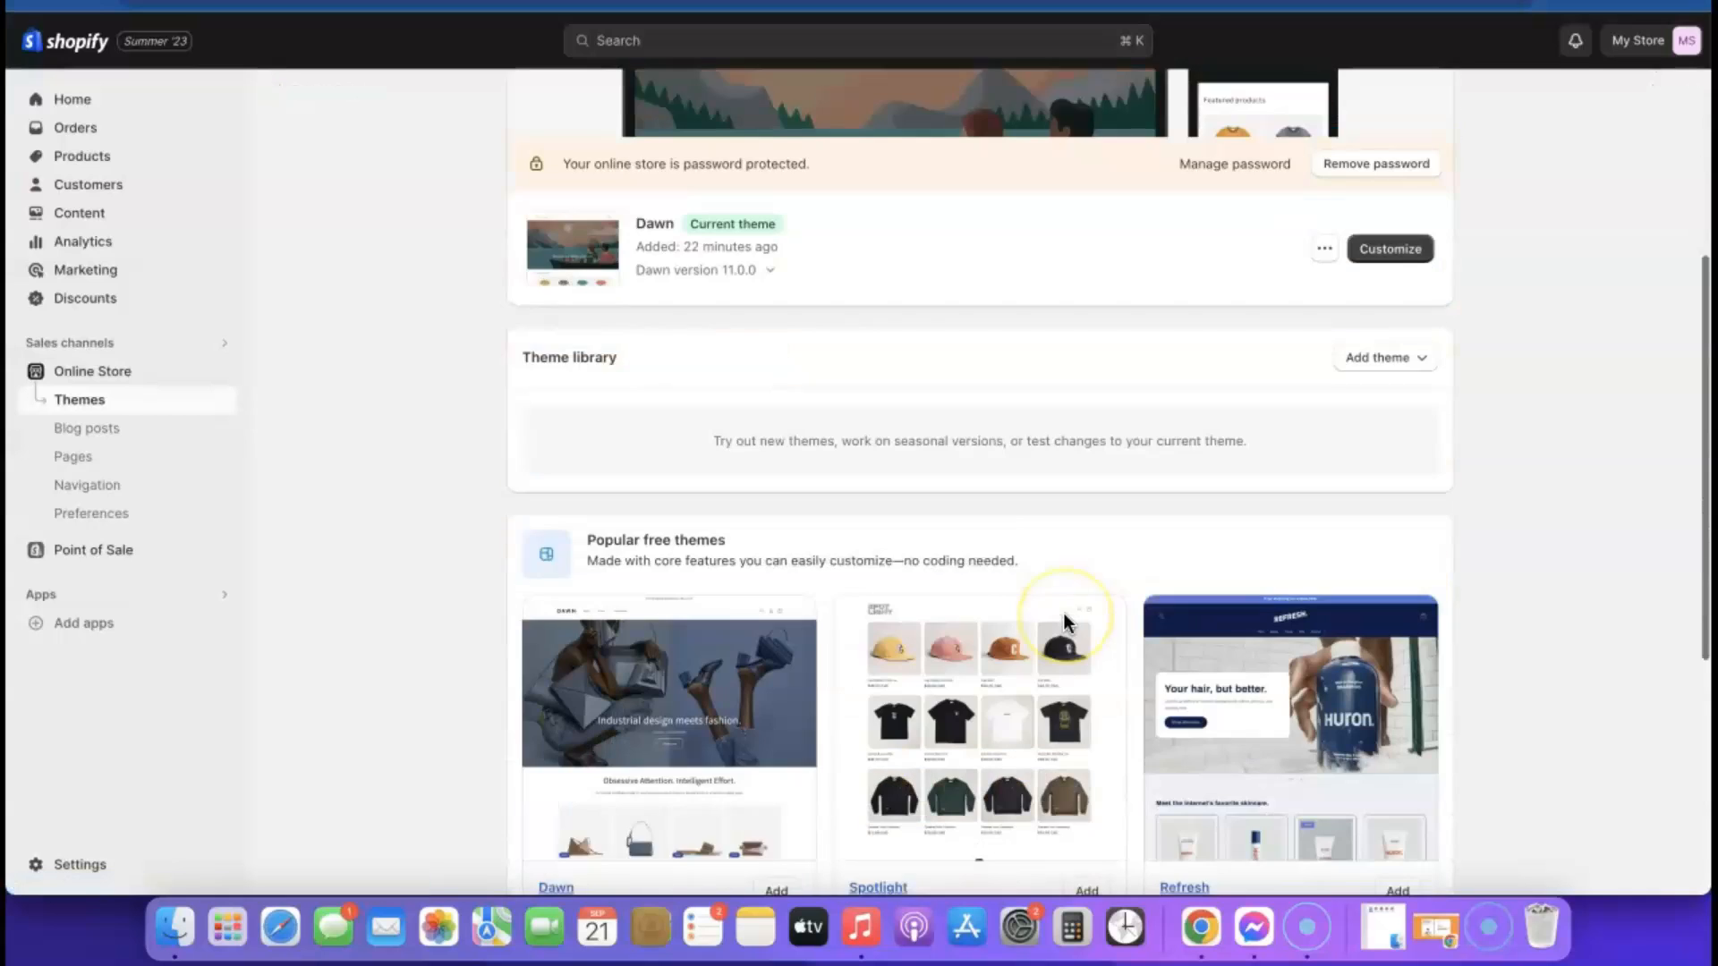
{"action": "scroll", "coordinate": [1087, 634], "scroll_direction": "down", "scroll_amount": 2}
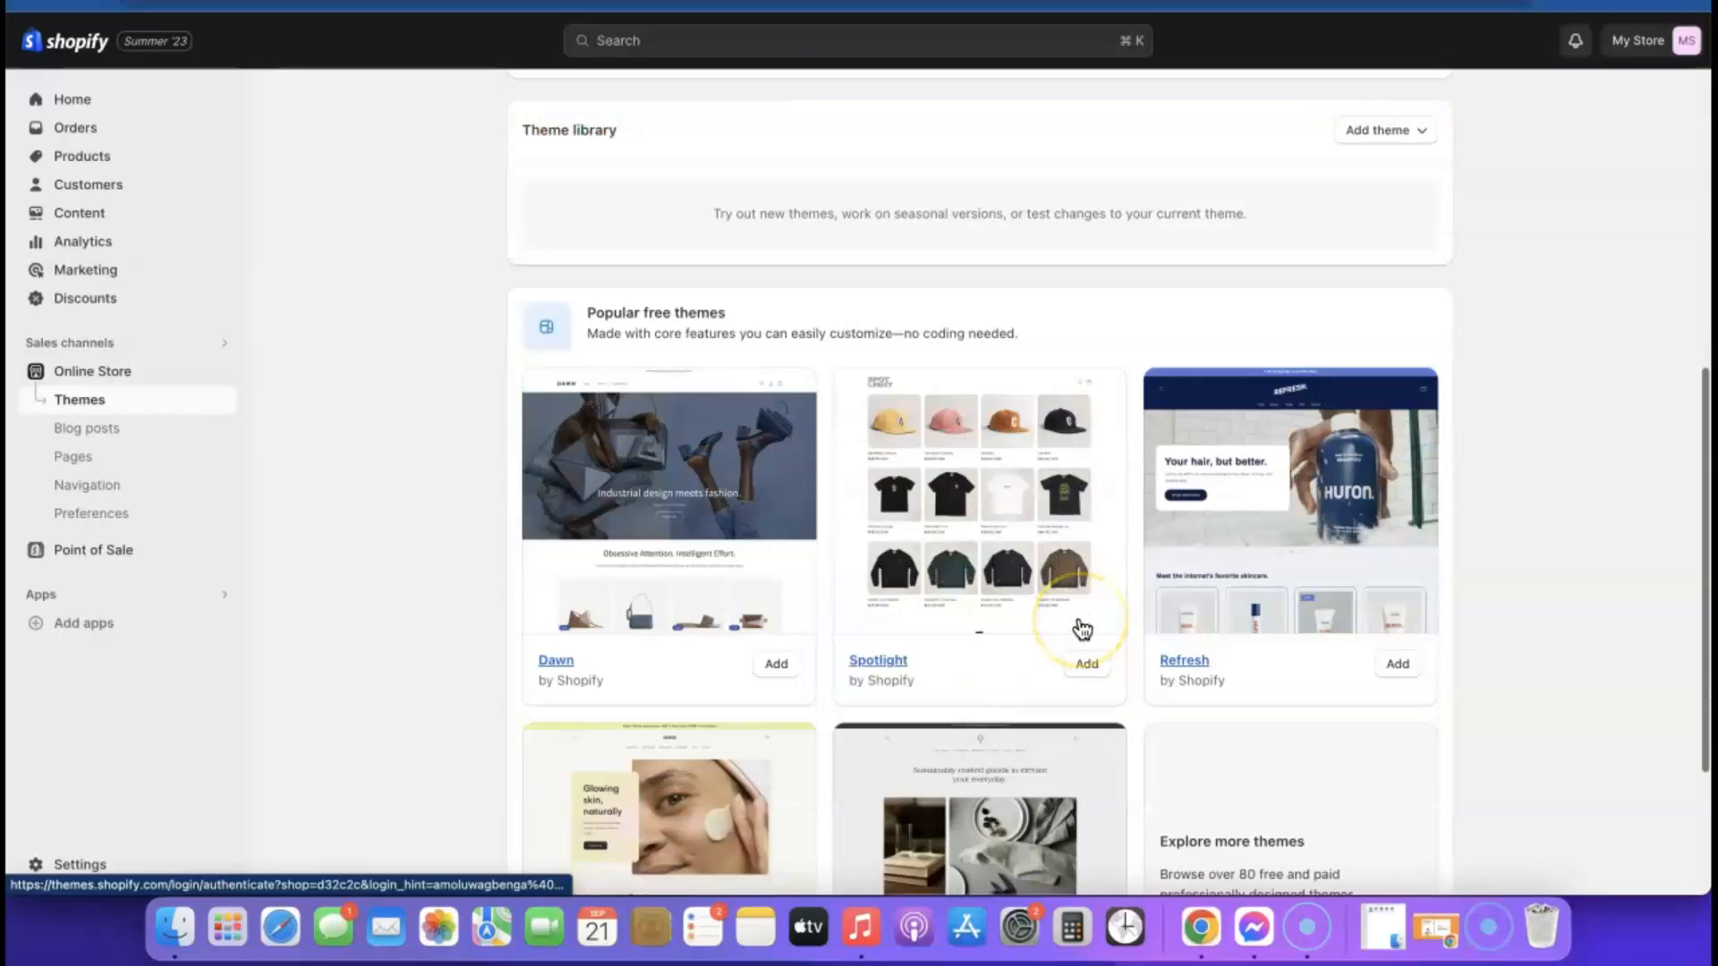
{"action": "scroll", "coordinate": [1080, 625], "scroll_direction": "down", "scroll_amount": 3}
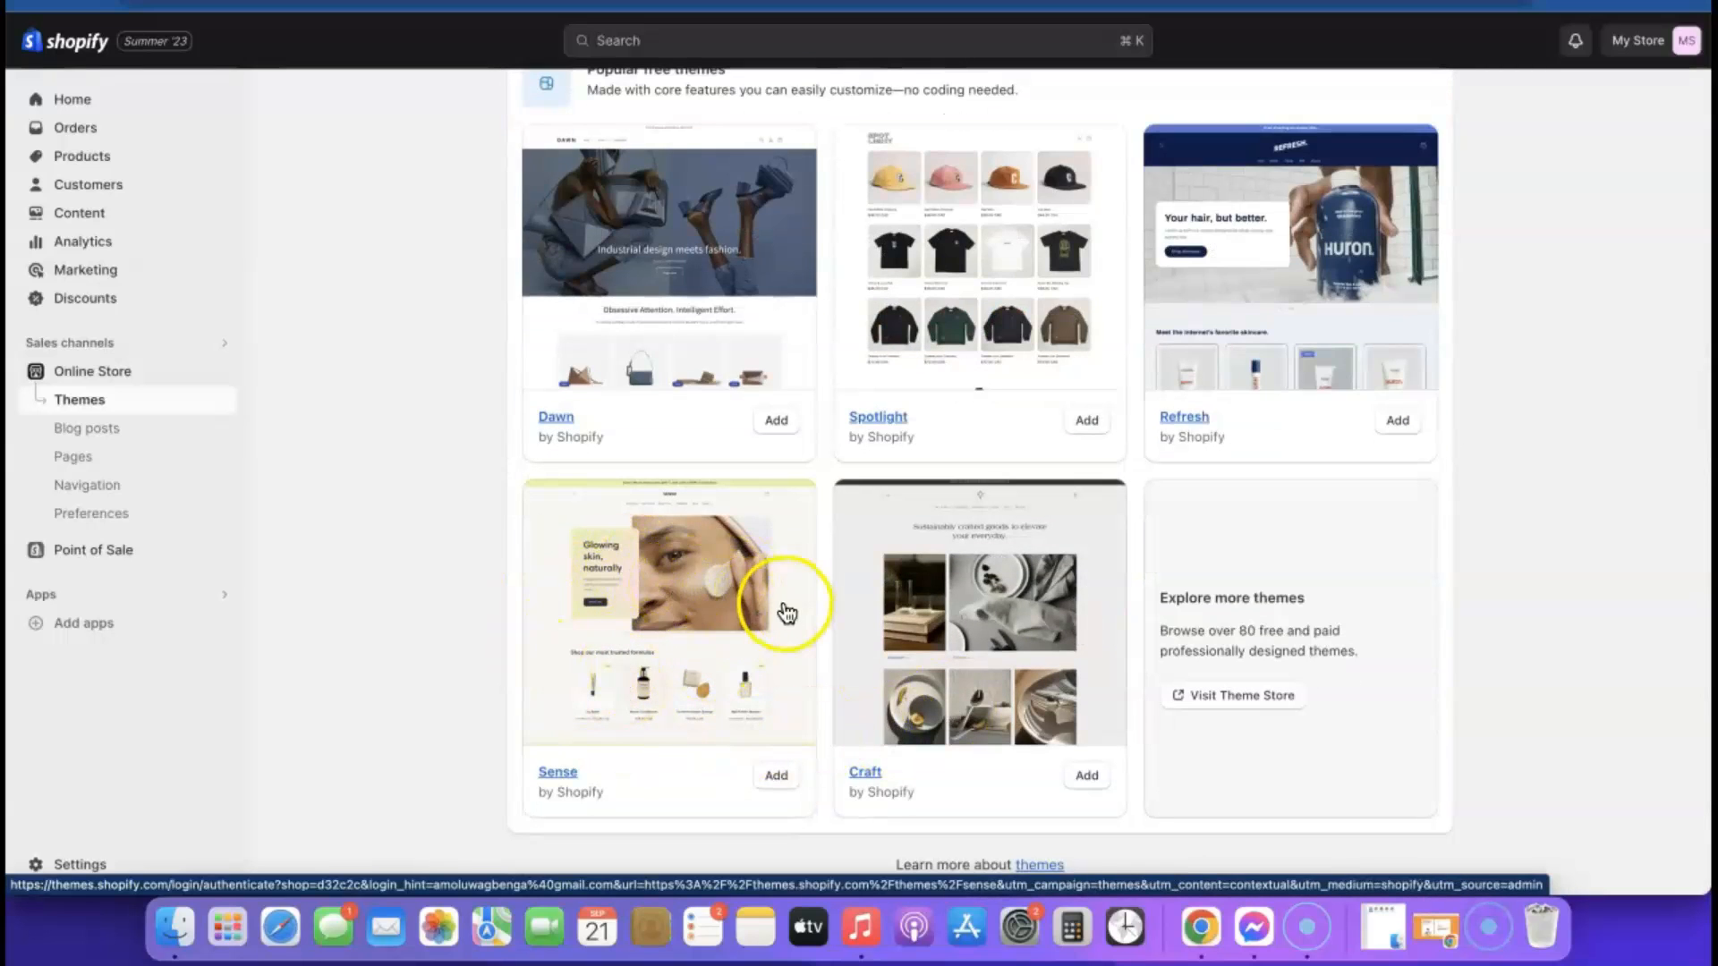
{"action": "left_click", "coordinate": [775, 771]}
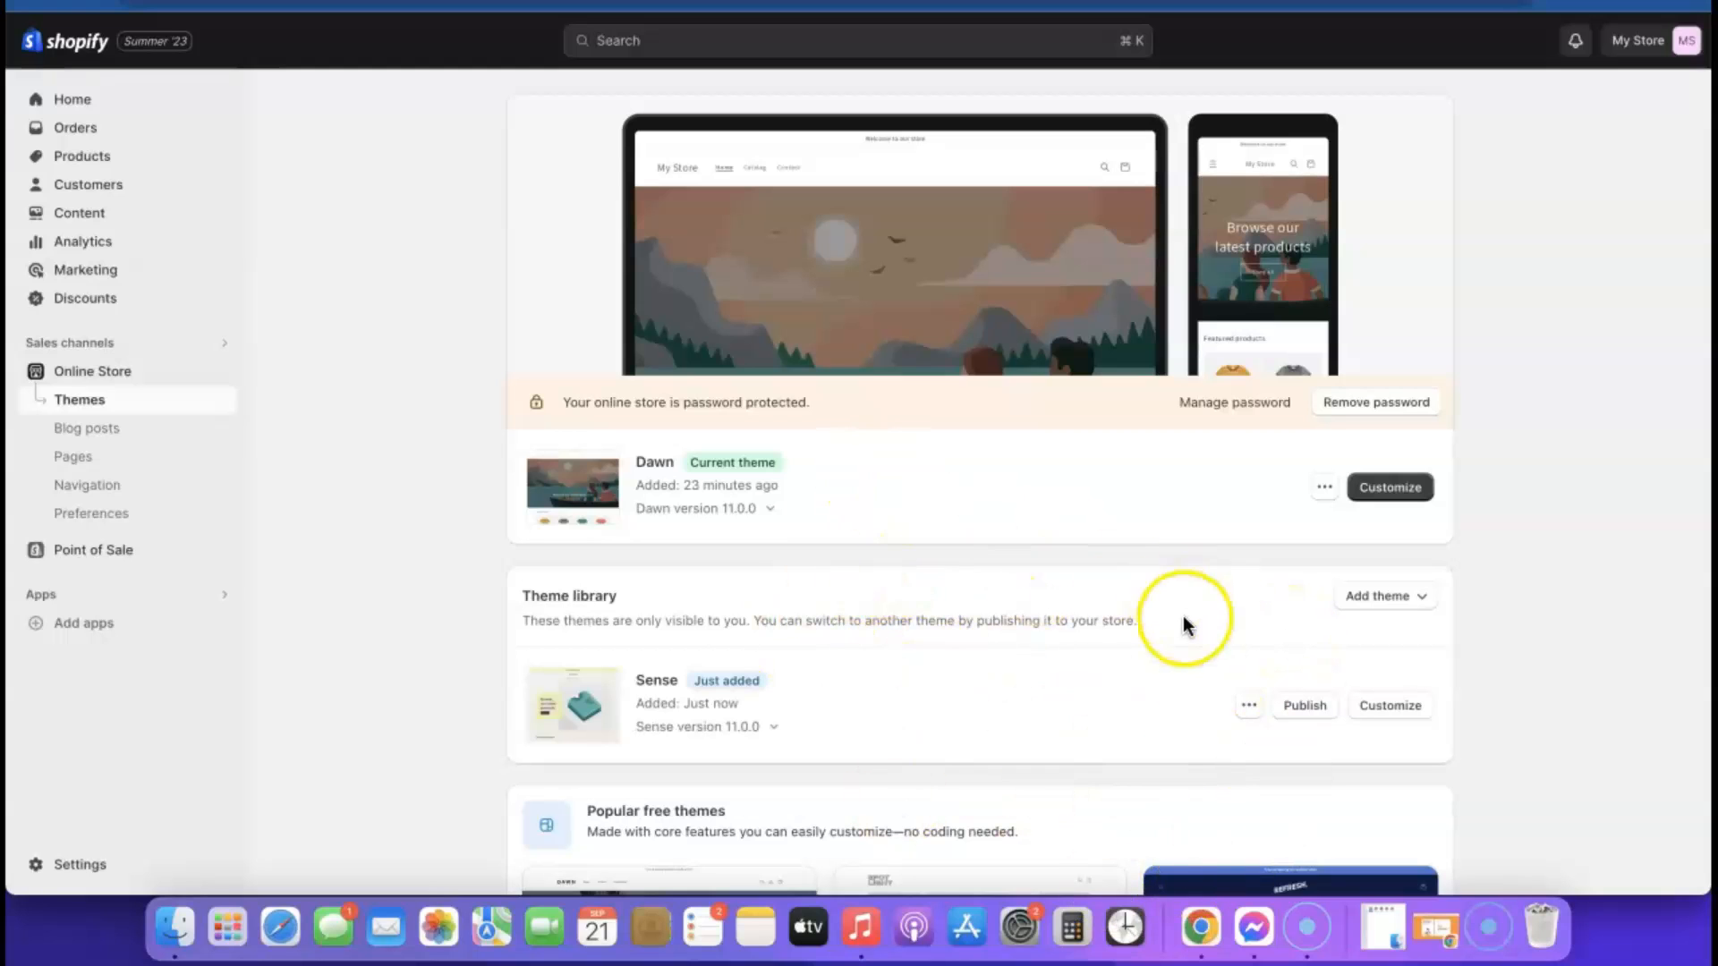
Publish the Sense theme in place of Dawn and remove the online store's password protection
{"action": "left_click", "coordinate": [1306, 707]}
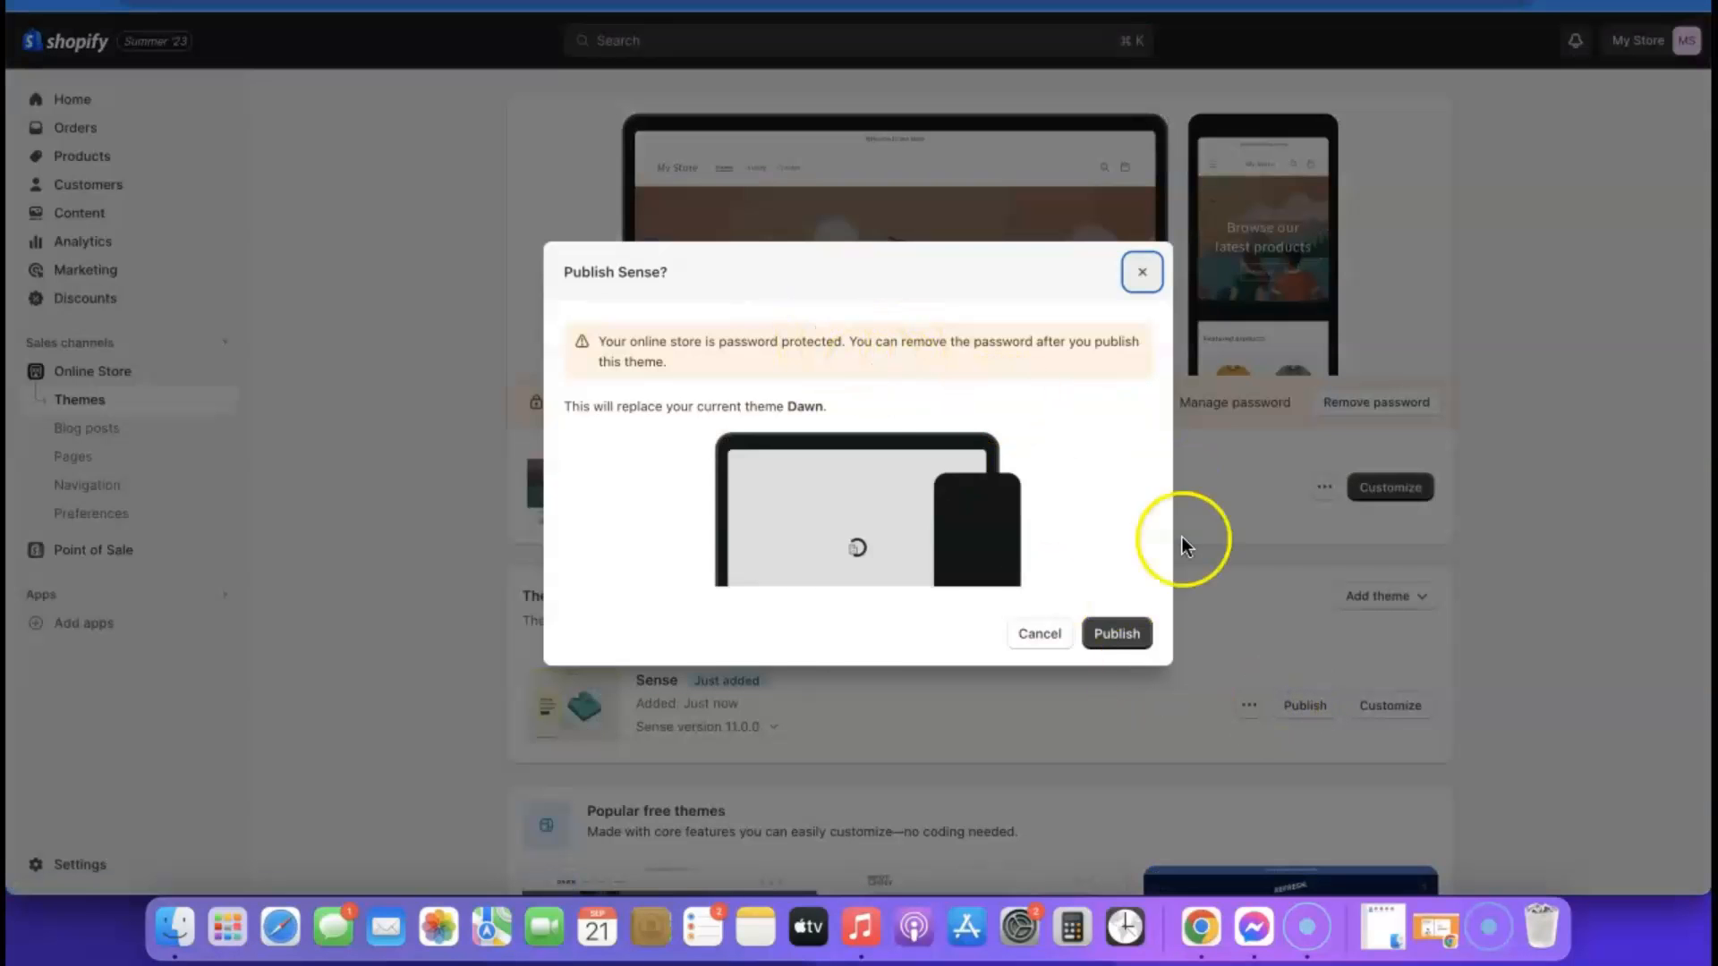
{"action": "left_click", "coordinate": [1118, 636]}
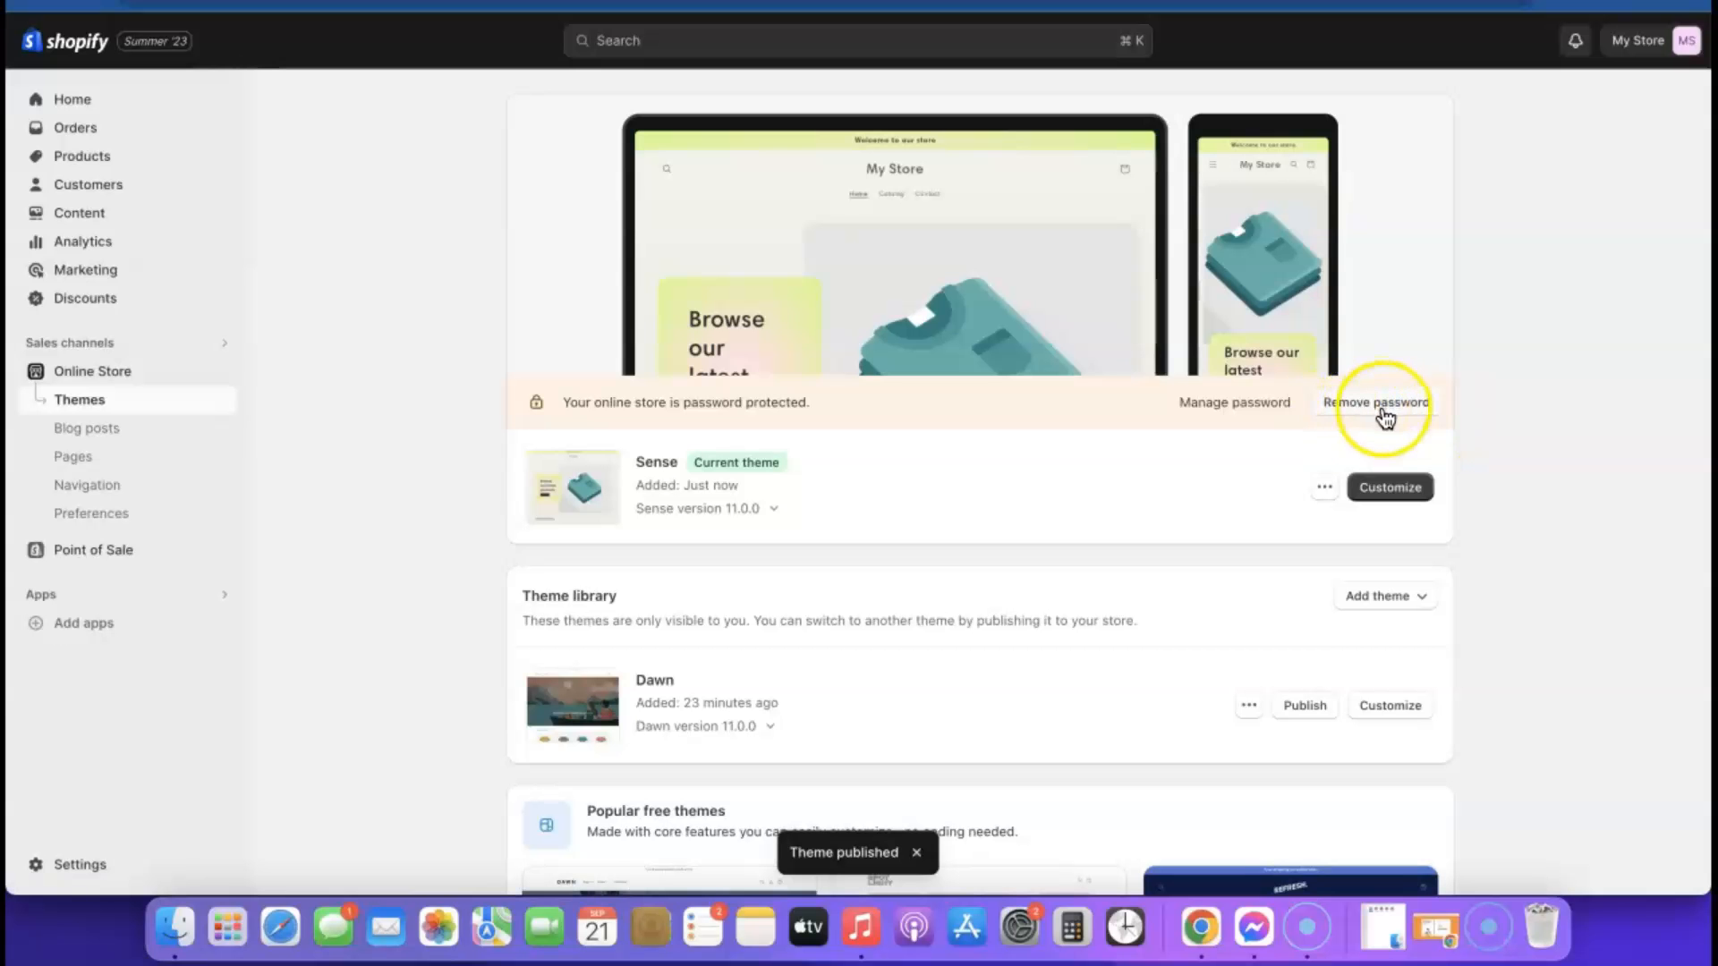
{"action": "left_click", "coordinate": [1402, 405]}
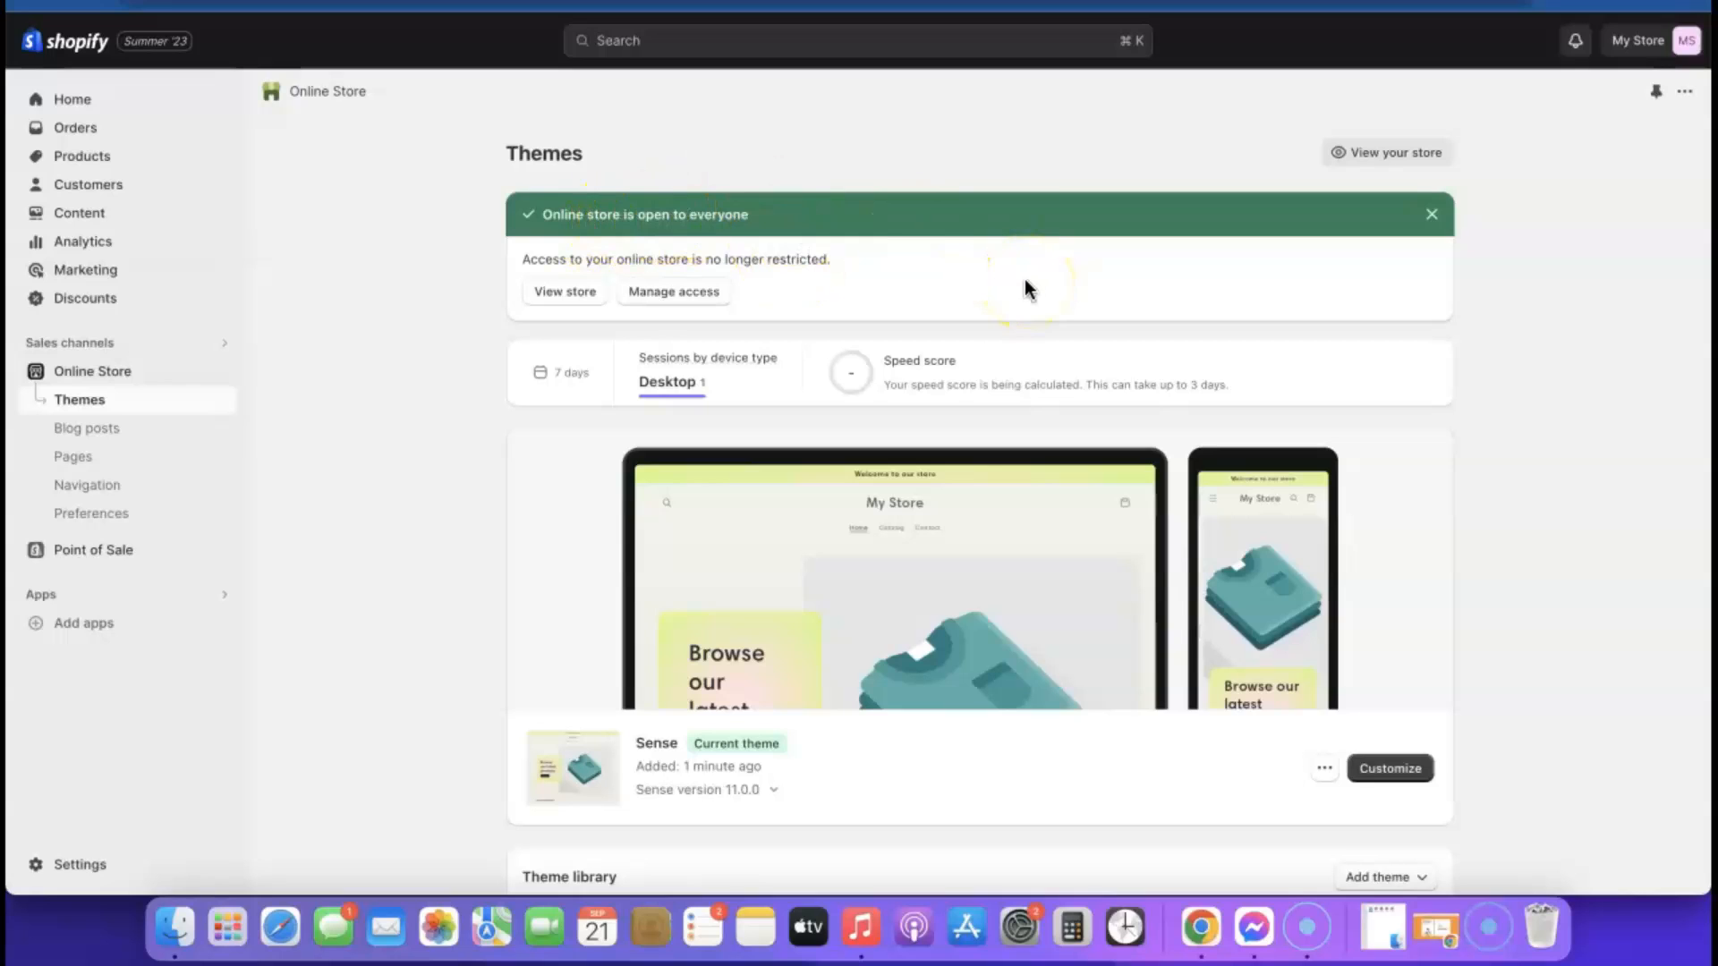
Open the Sense theme for customization, look over its home page sections and exit the editor
{"action": "left_click", "coordinate": [1385, 769]}
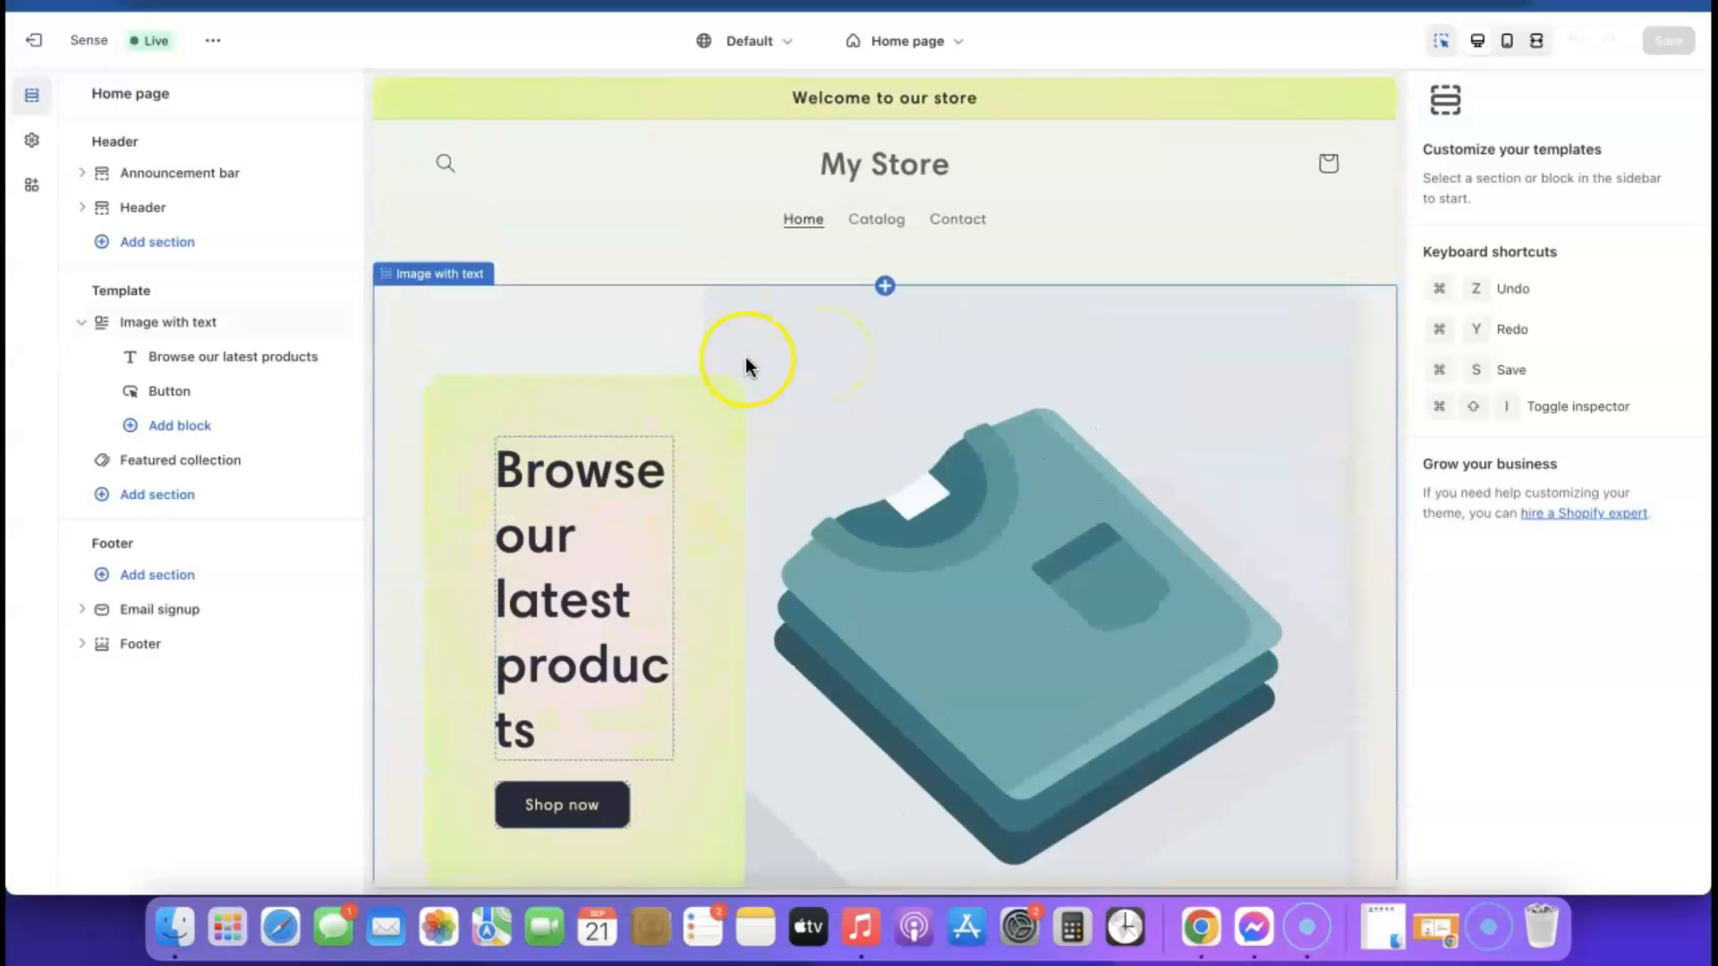
{"action": "scroll", "coordinate": [744, 356], "scroll_direction": "down", "scroll_amount": 5}
{"action": "scroll", "coordinate": [745, 365], "scroll_direction": "up", "scroll_amount": 4}
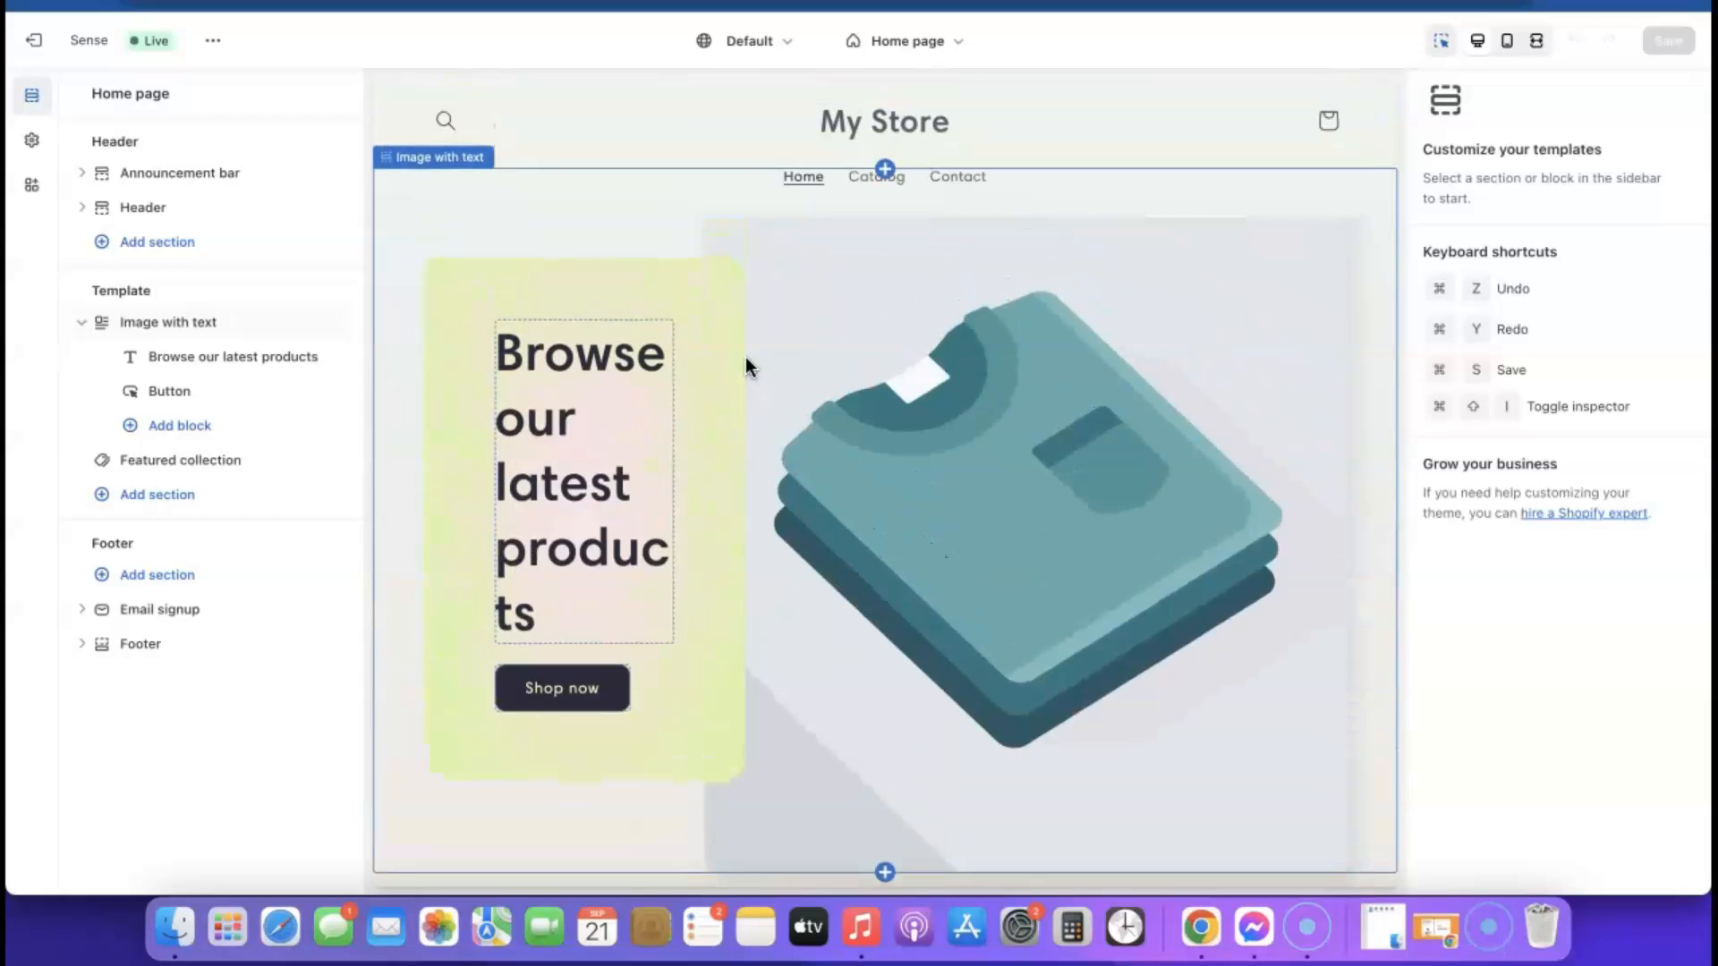
{"action": "left_click", "coordinate": [53, 42]}
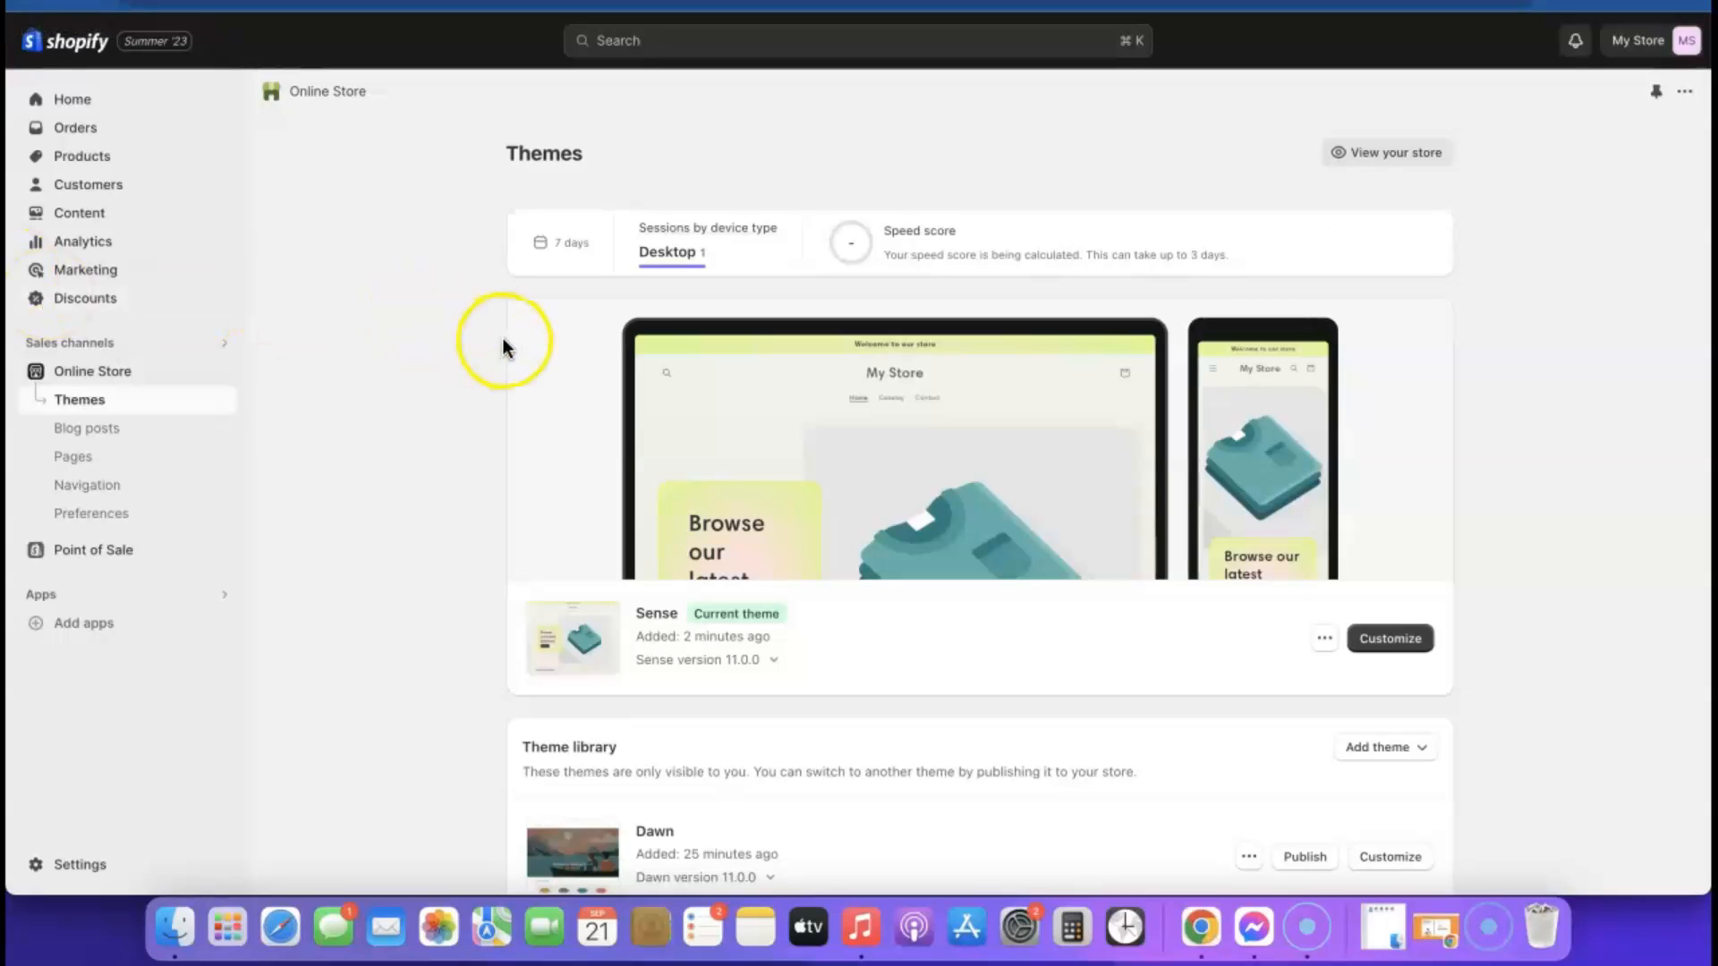
Search the Shopify App Store for "Kopy" and open the "Kopy - Copy products" app page
{"action": "left_click", "coordinate": [79, 624]}
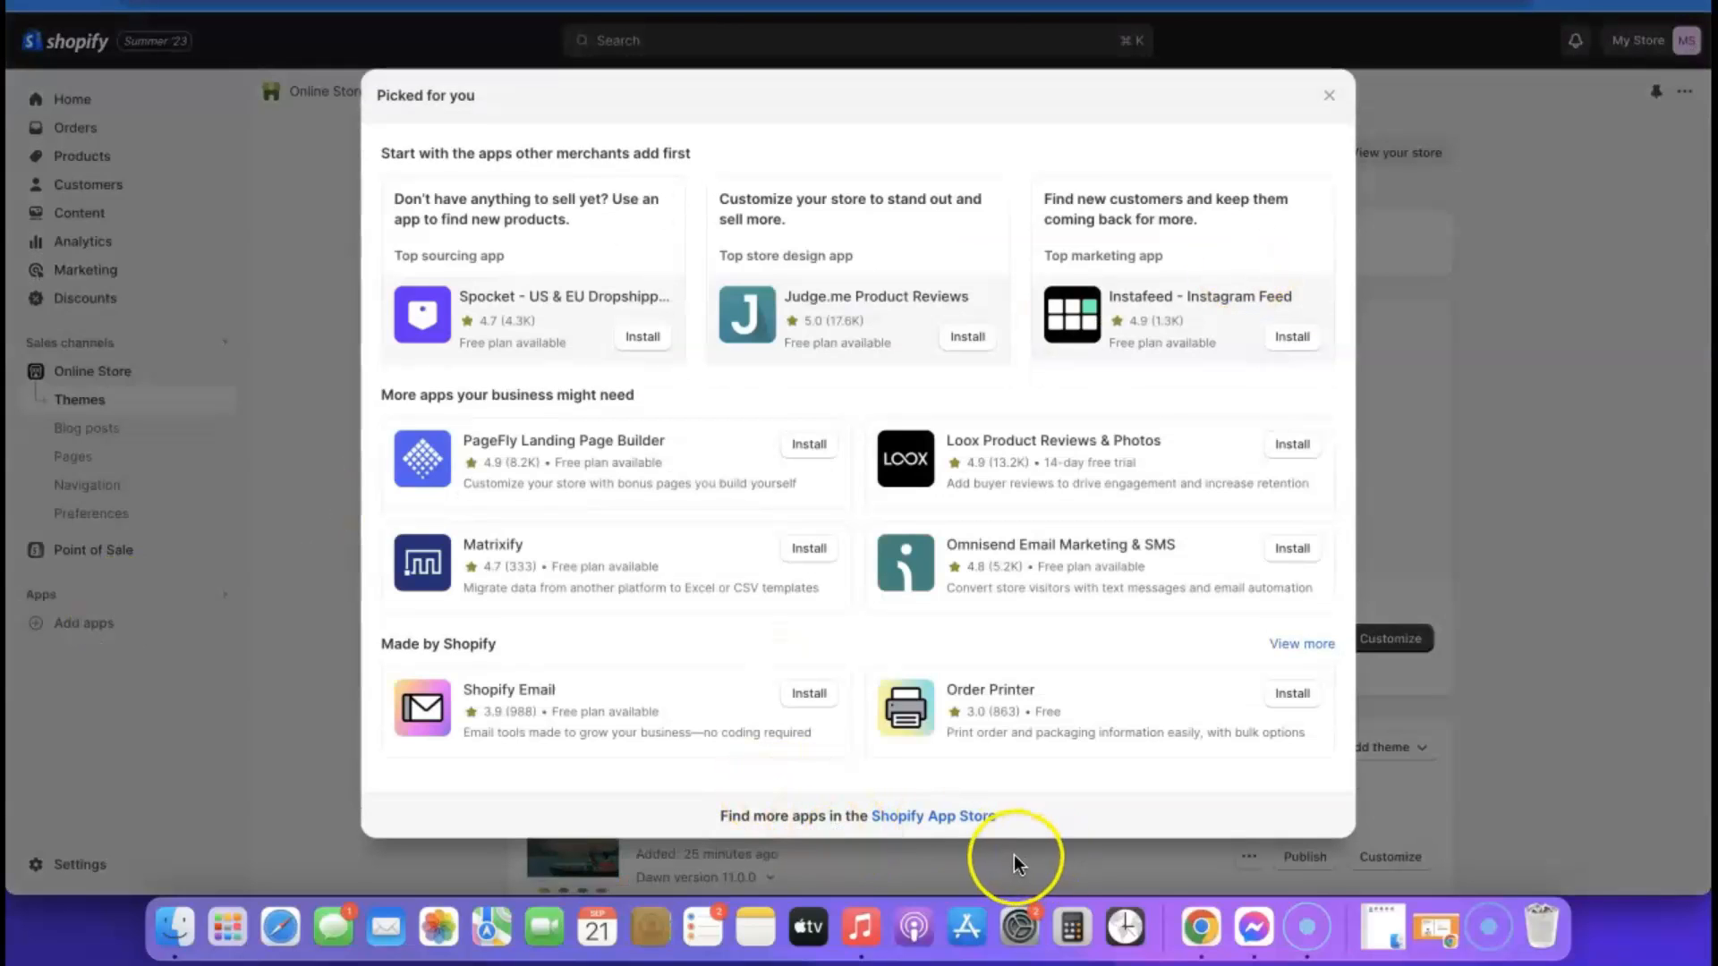
{"action": "left_click", "coordinate": [951, 817]}
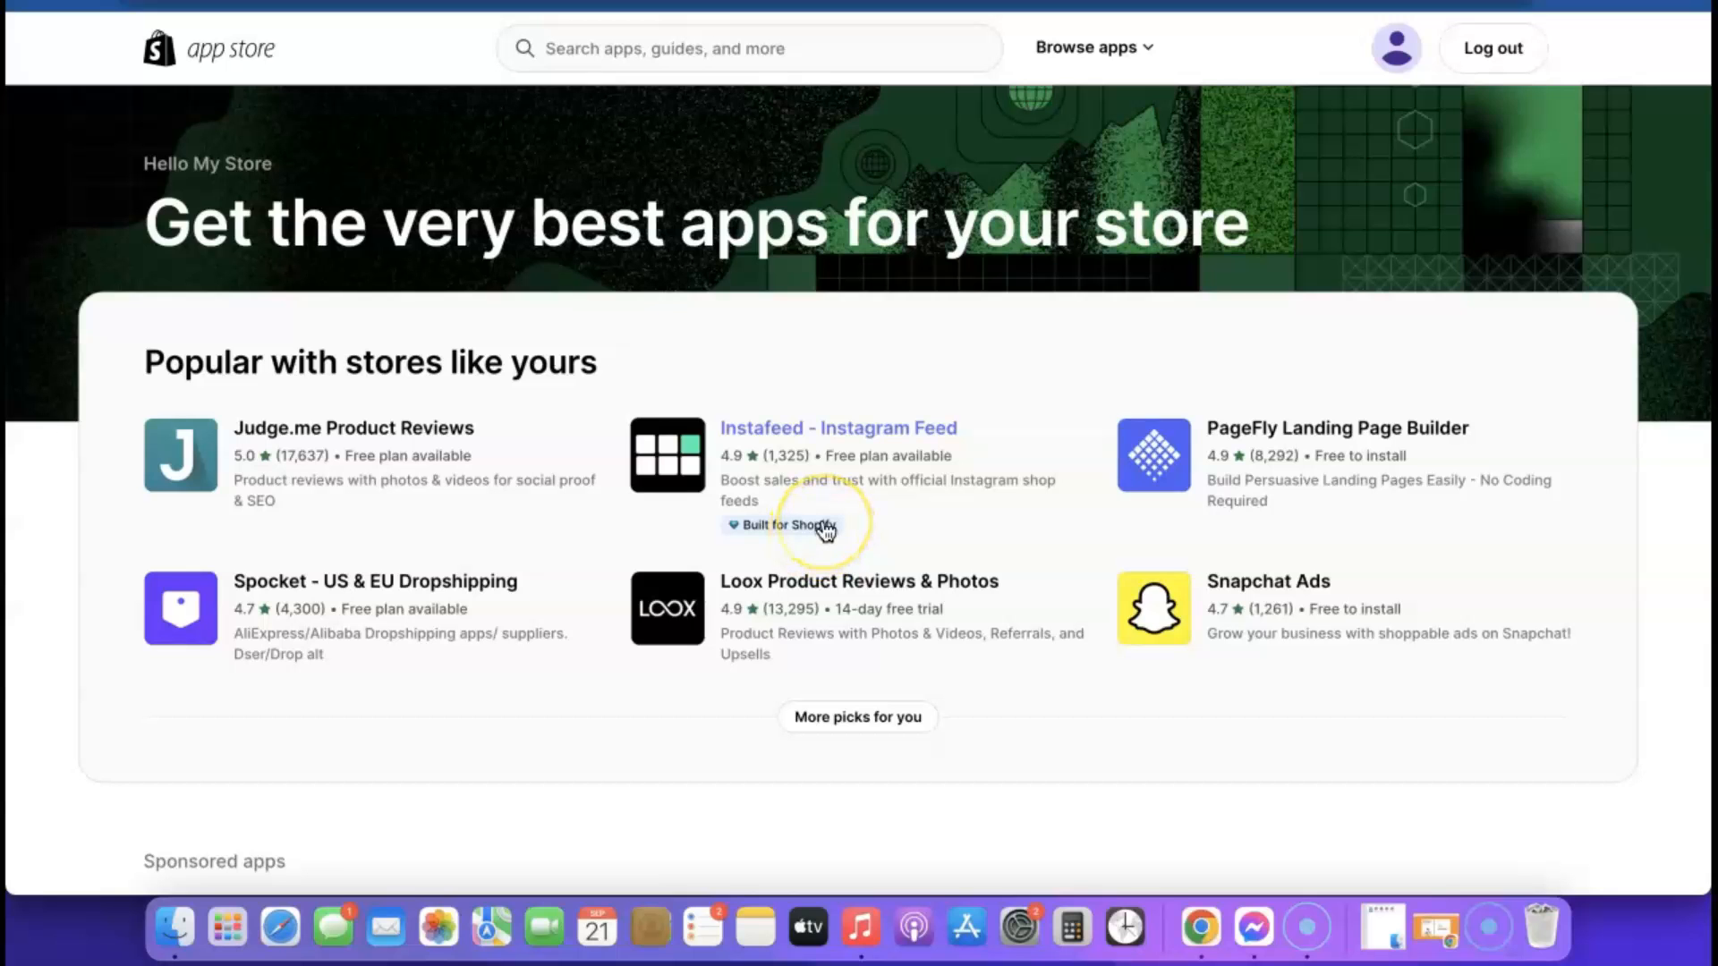
{"action": "scroll", "coordinate": [824, 530], "scroll_direction": "down", "scroll_amount": 5}
{"action": "scroll", "coordinate": [821, 526], "scroll_direction": "up", "scroll_amount": 5}
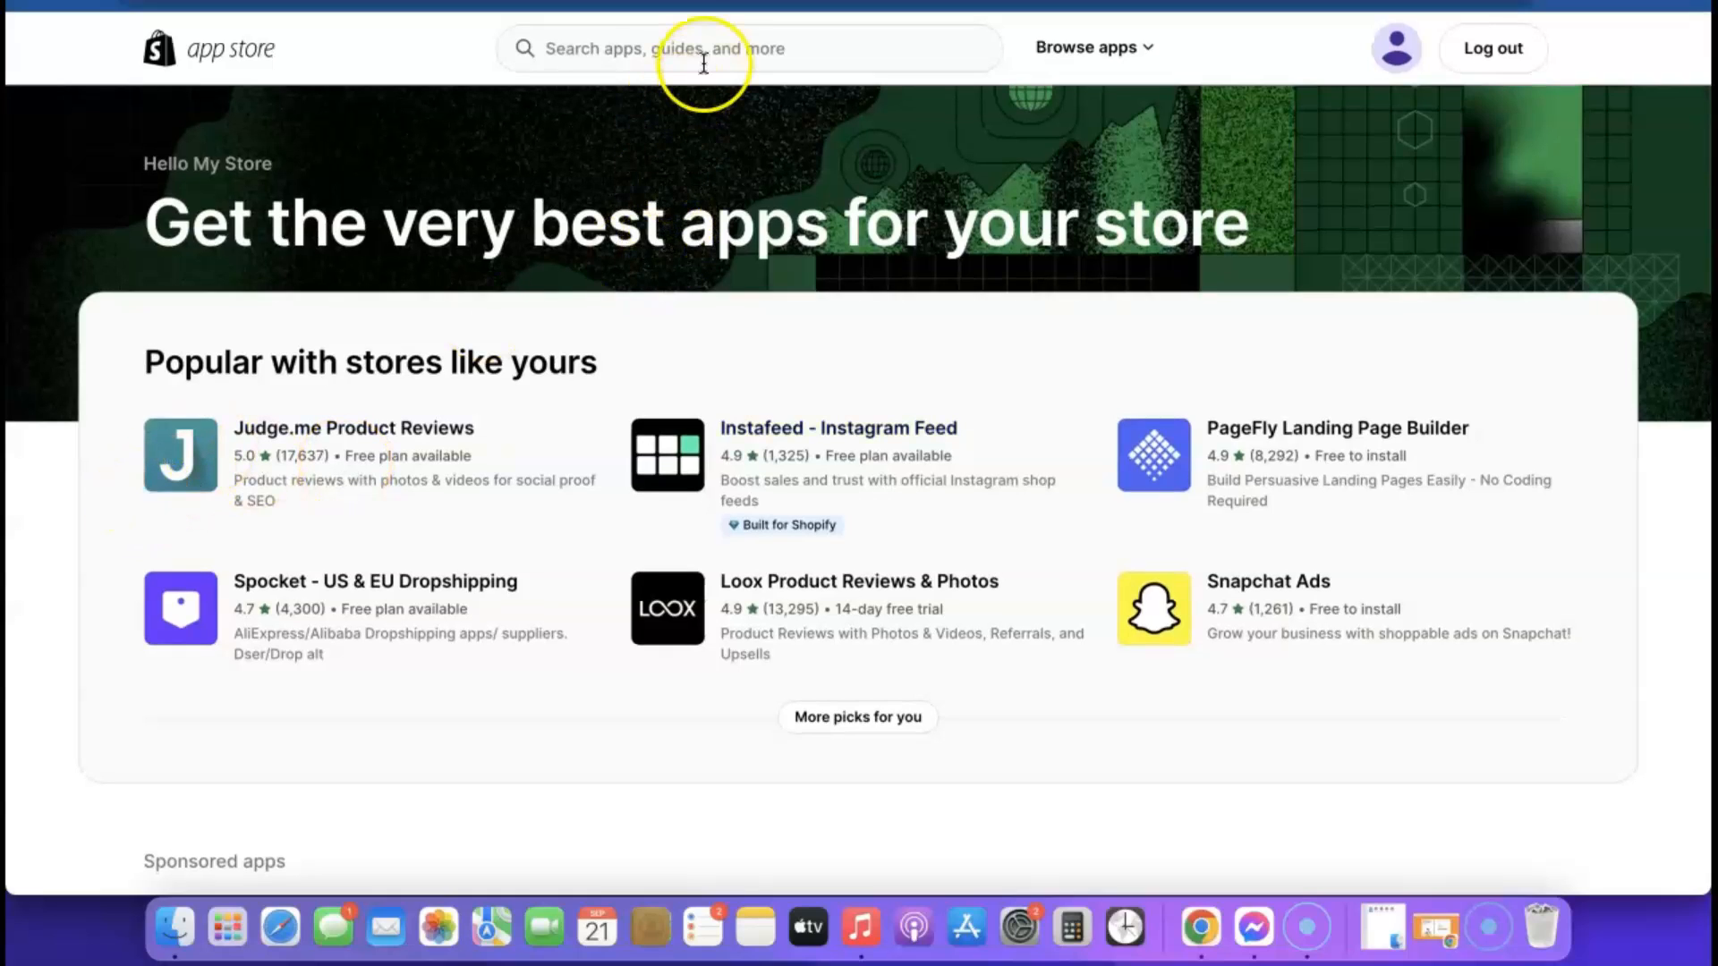
{"action": "left_click", "coordinate": [710, 48]}
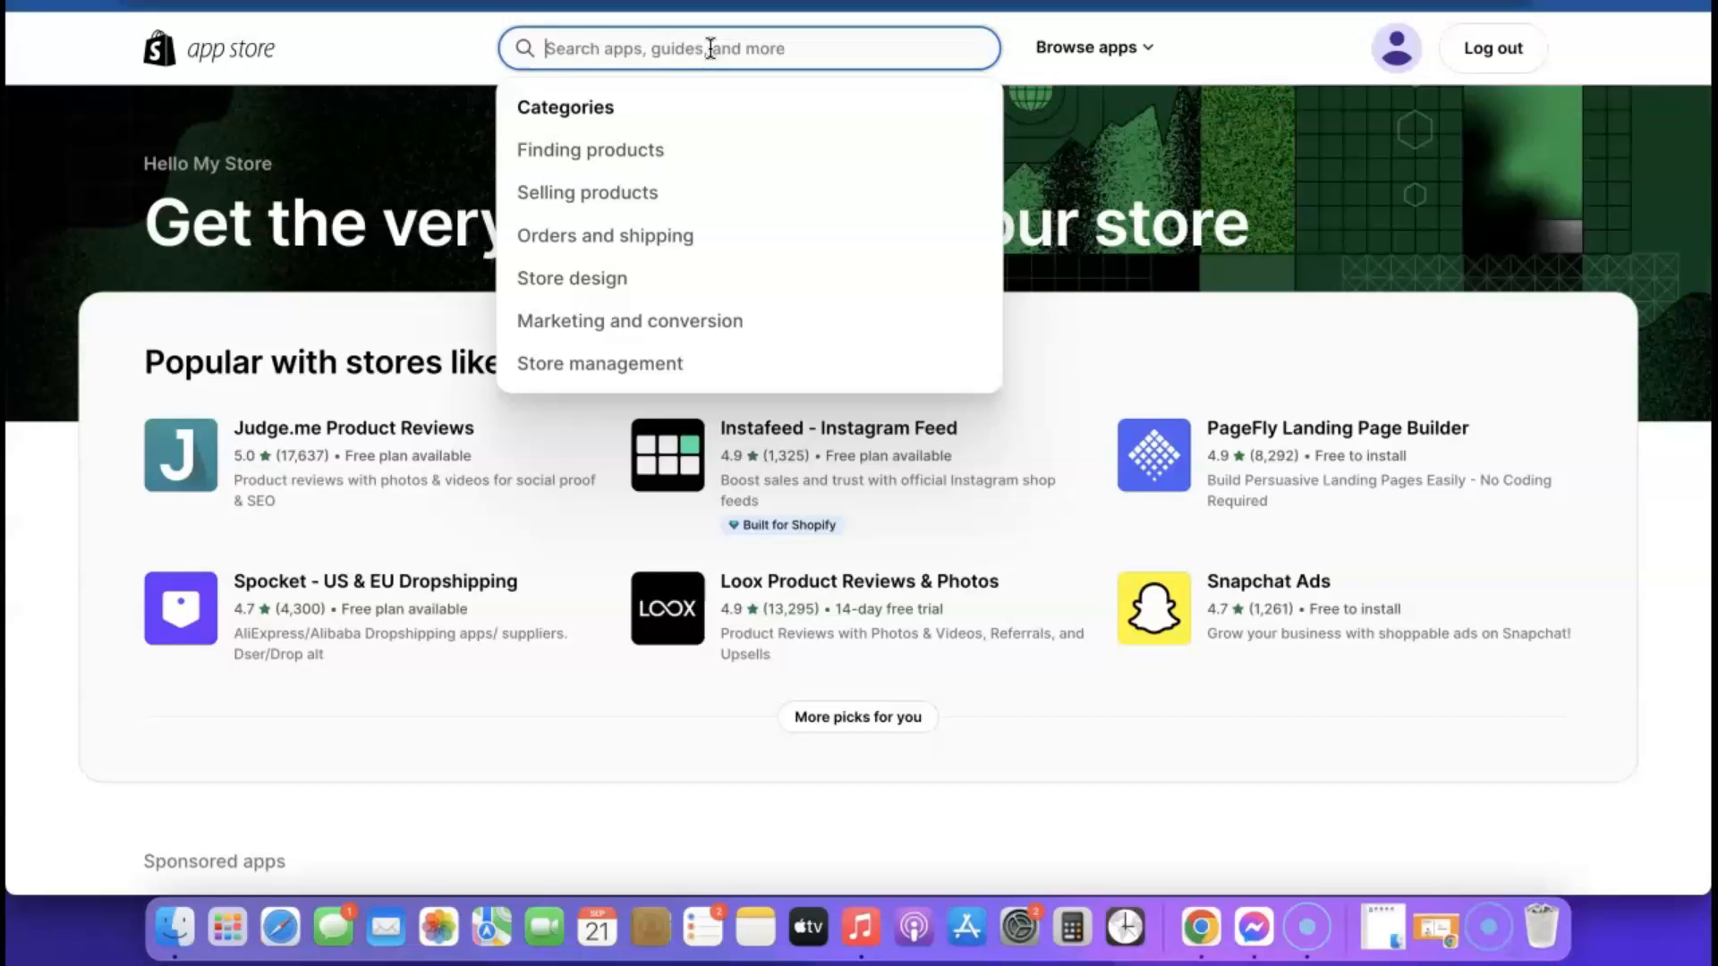
{"action": "type", "text": "Kopy"}
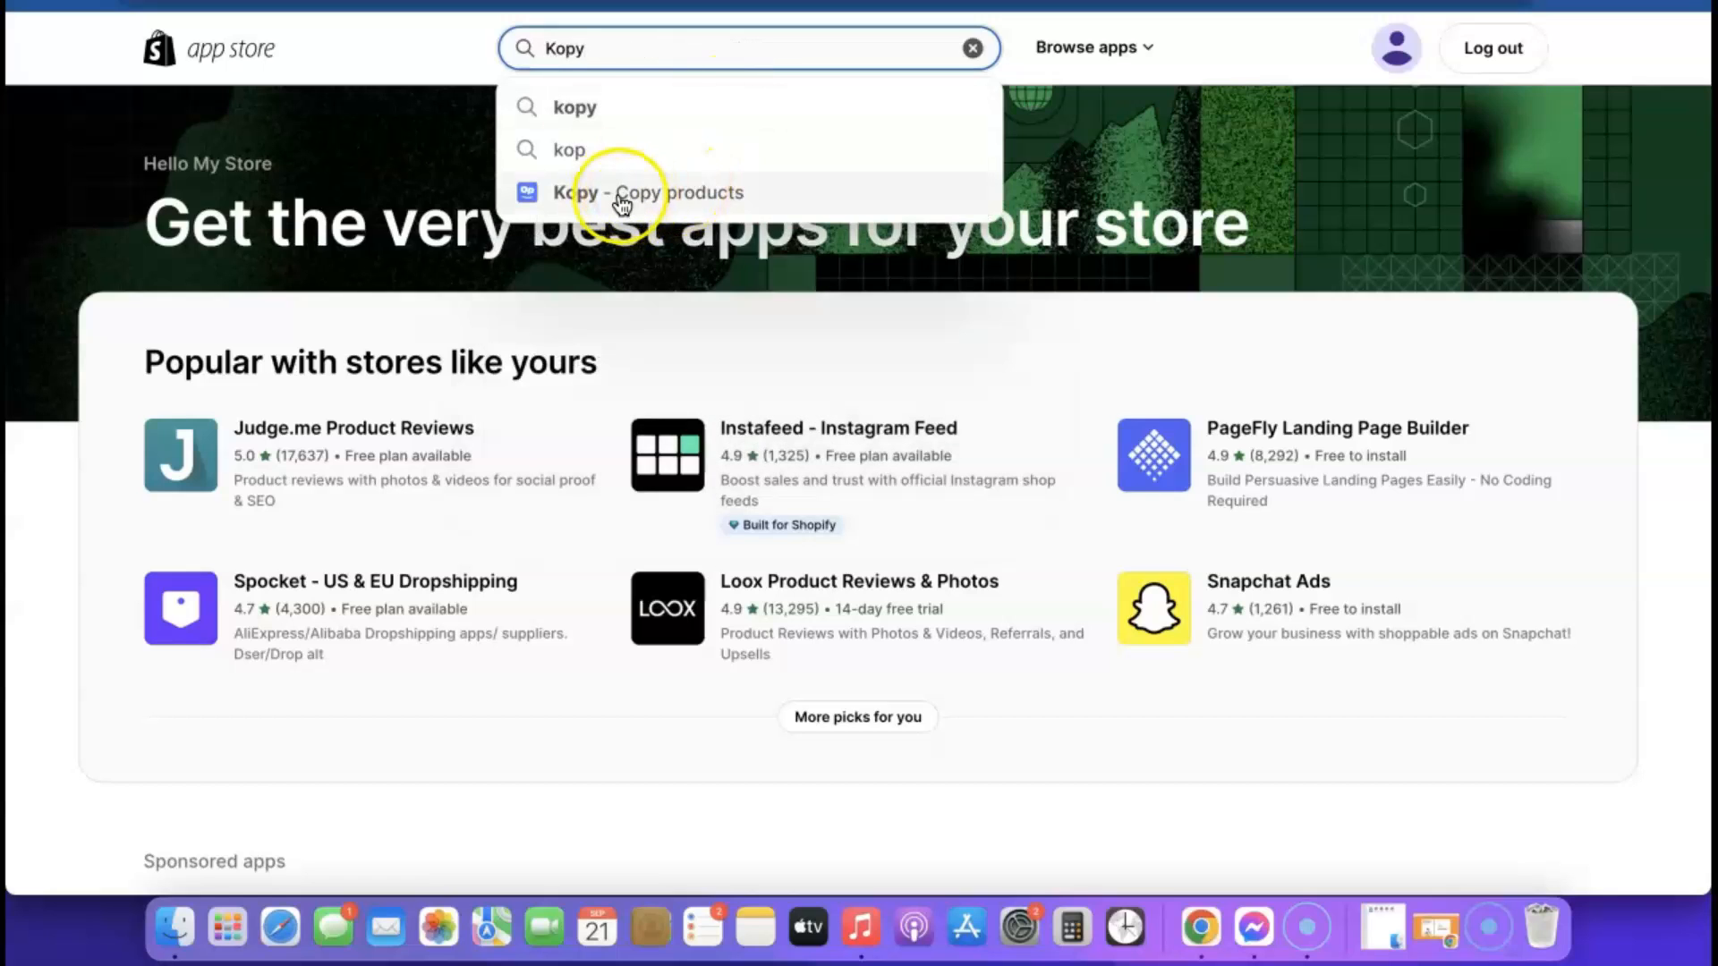
{"action": "left_click_drag", "start_coordinate": [622, 204], "coordinate": [624, 194]}
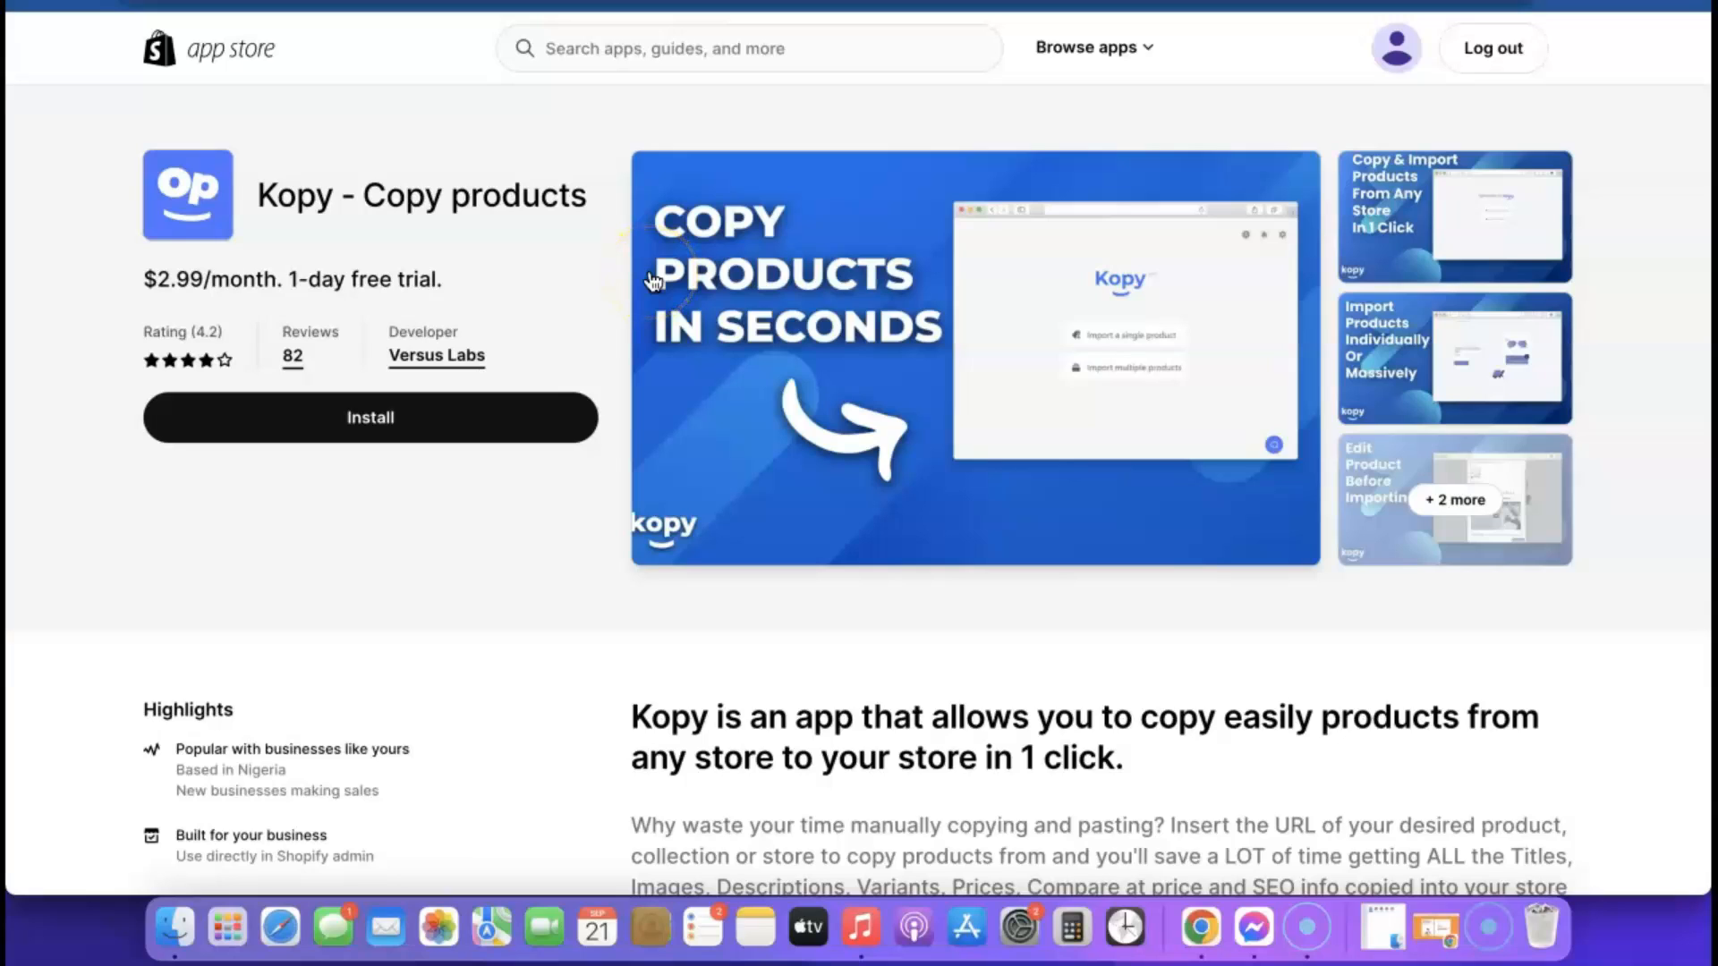
Install Kopy - Copy products, approve its Basic subscription at $2.99 every 30 days and dismiss the support chat popup
{"action": "left_click", "coordinate": [358, 424]}
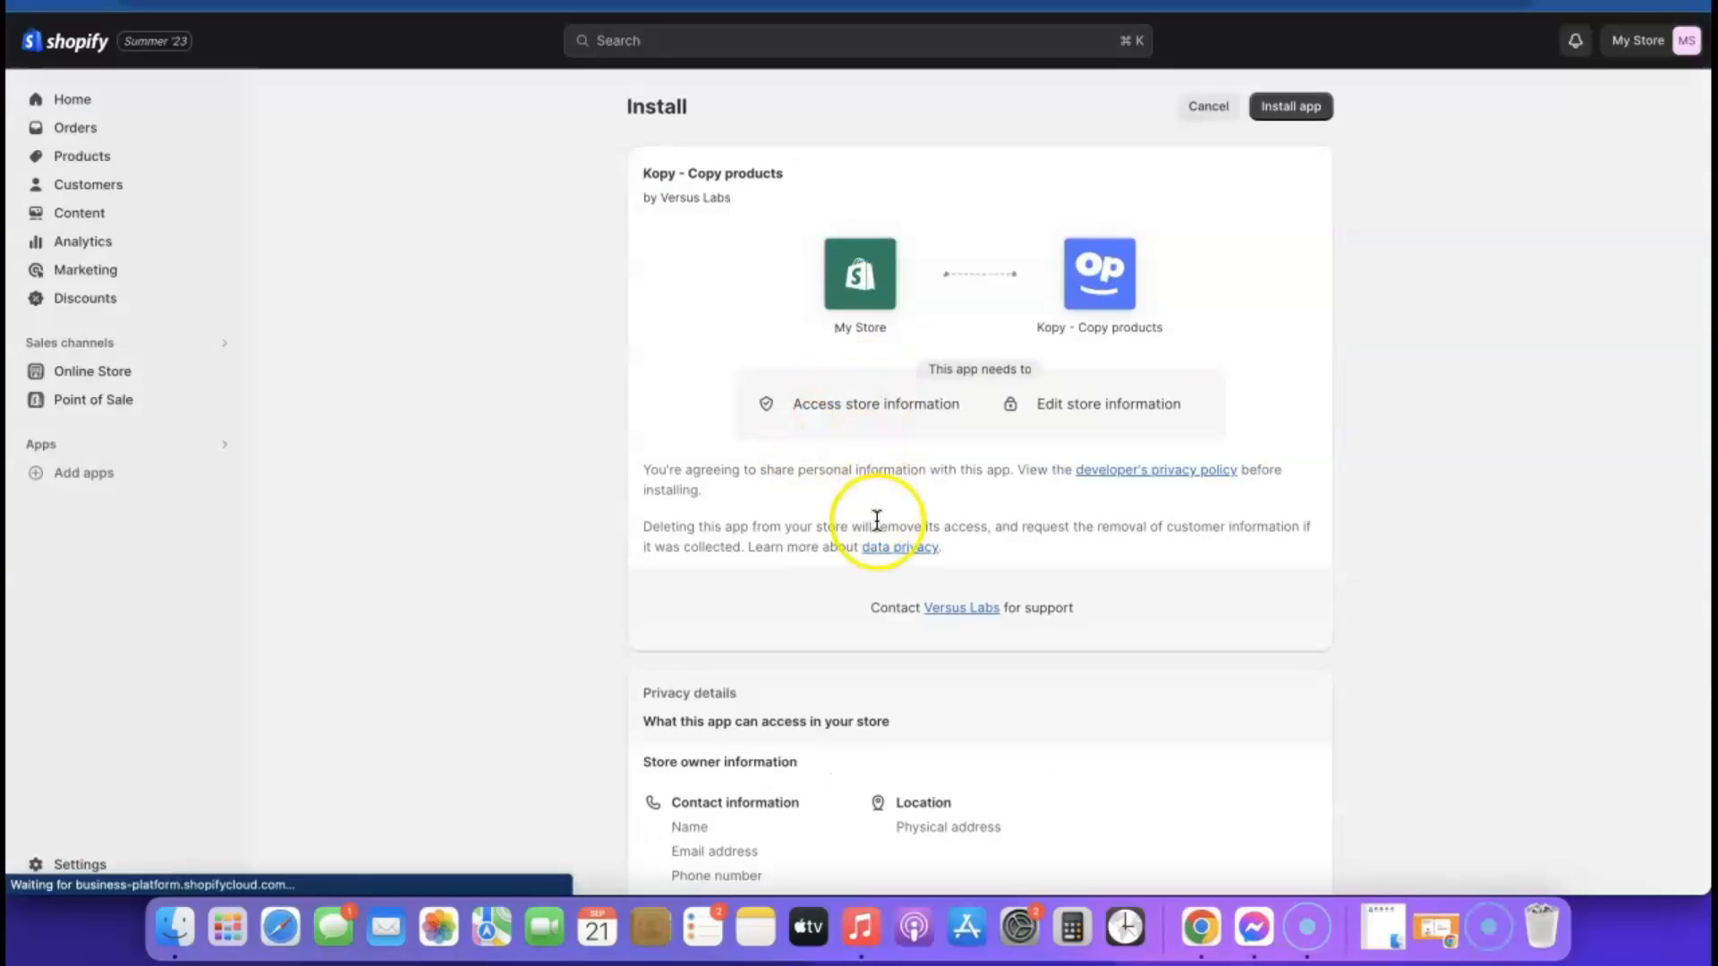
{"action": "scroll", "coordinate": [877, 523], "scroll_direction": "down", "scroll_amount": 3}
{"action": "scroll", "coordinate": [877, 523], "scroll_direction": "up", "scroll_amount": 3}
{"action": "left_click", "coordinate": [1297, 107]}
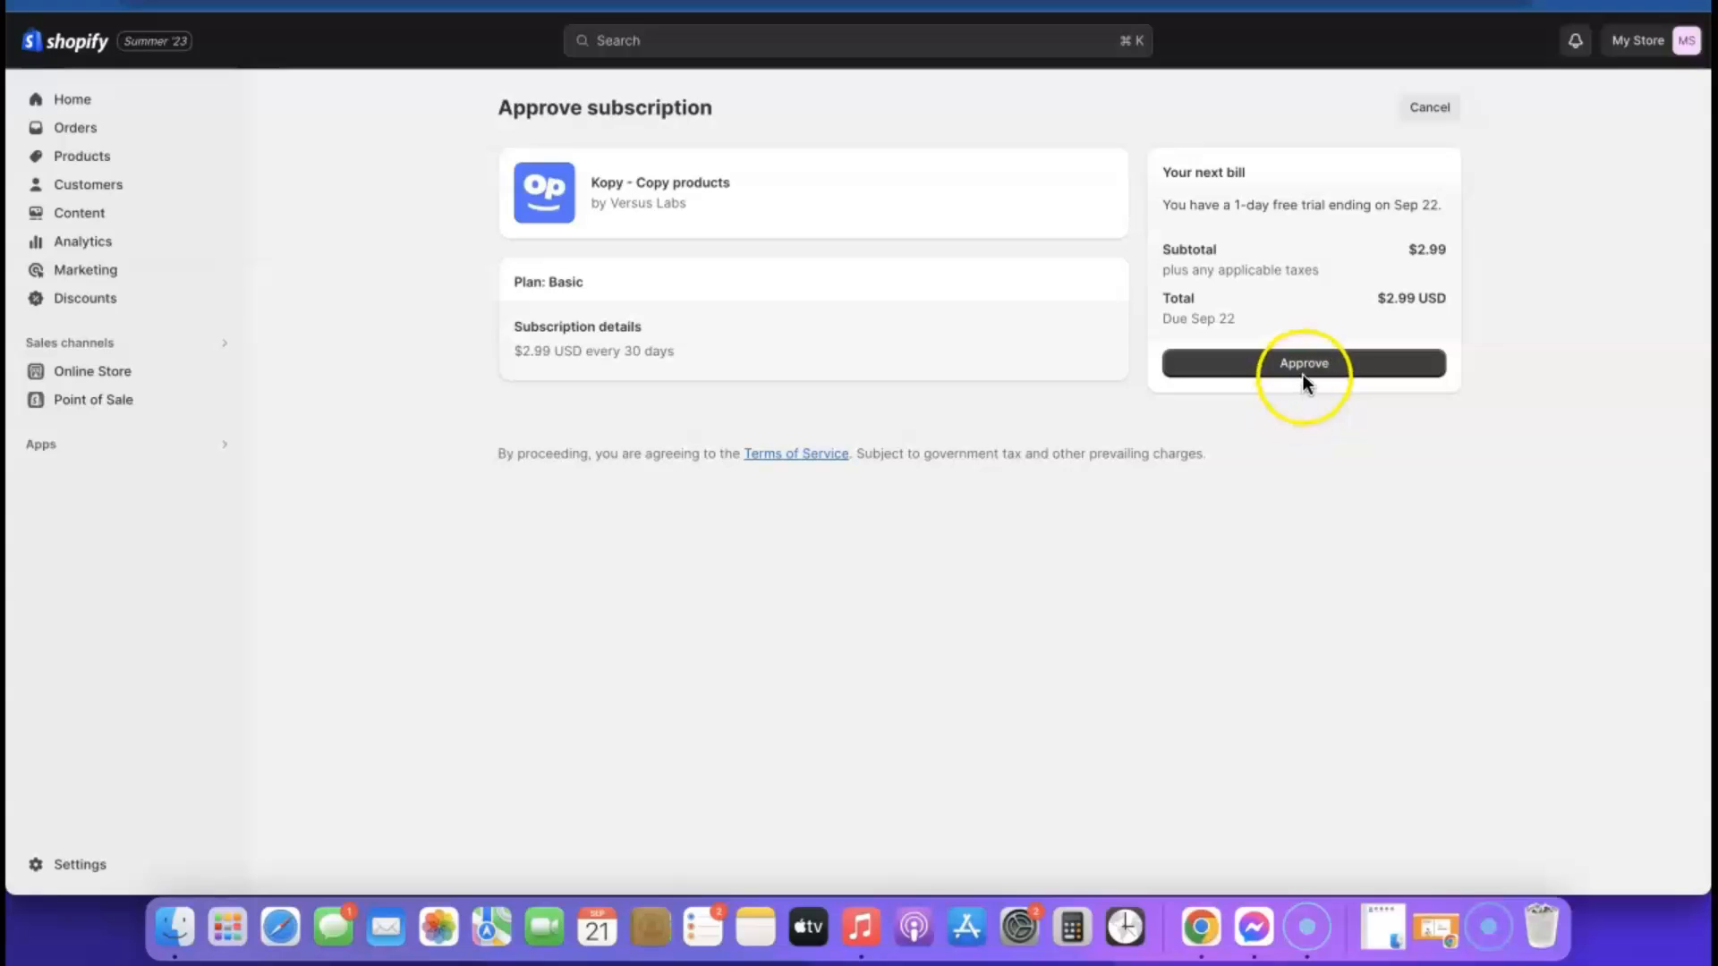
{"action": "left_click", "coordinate": [1306, 367]}
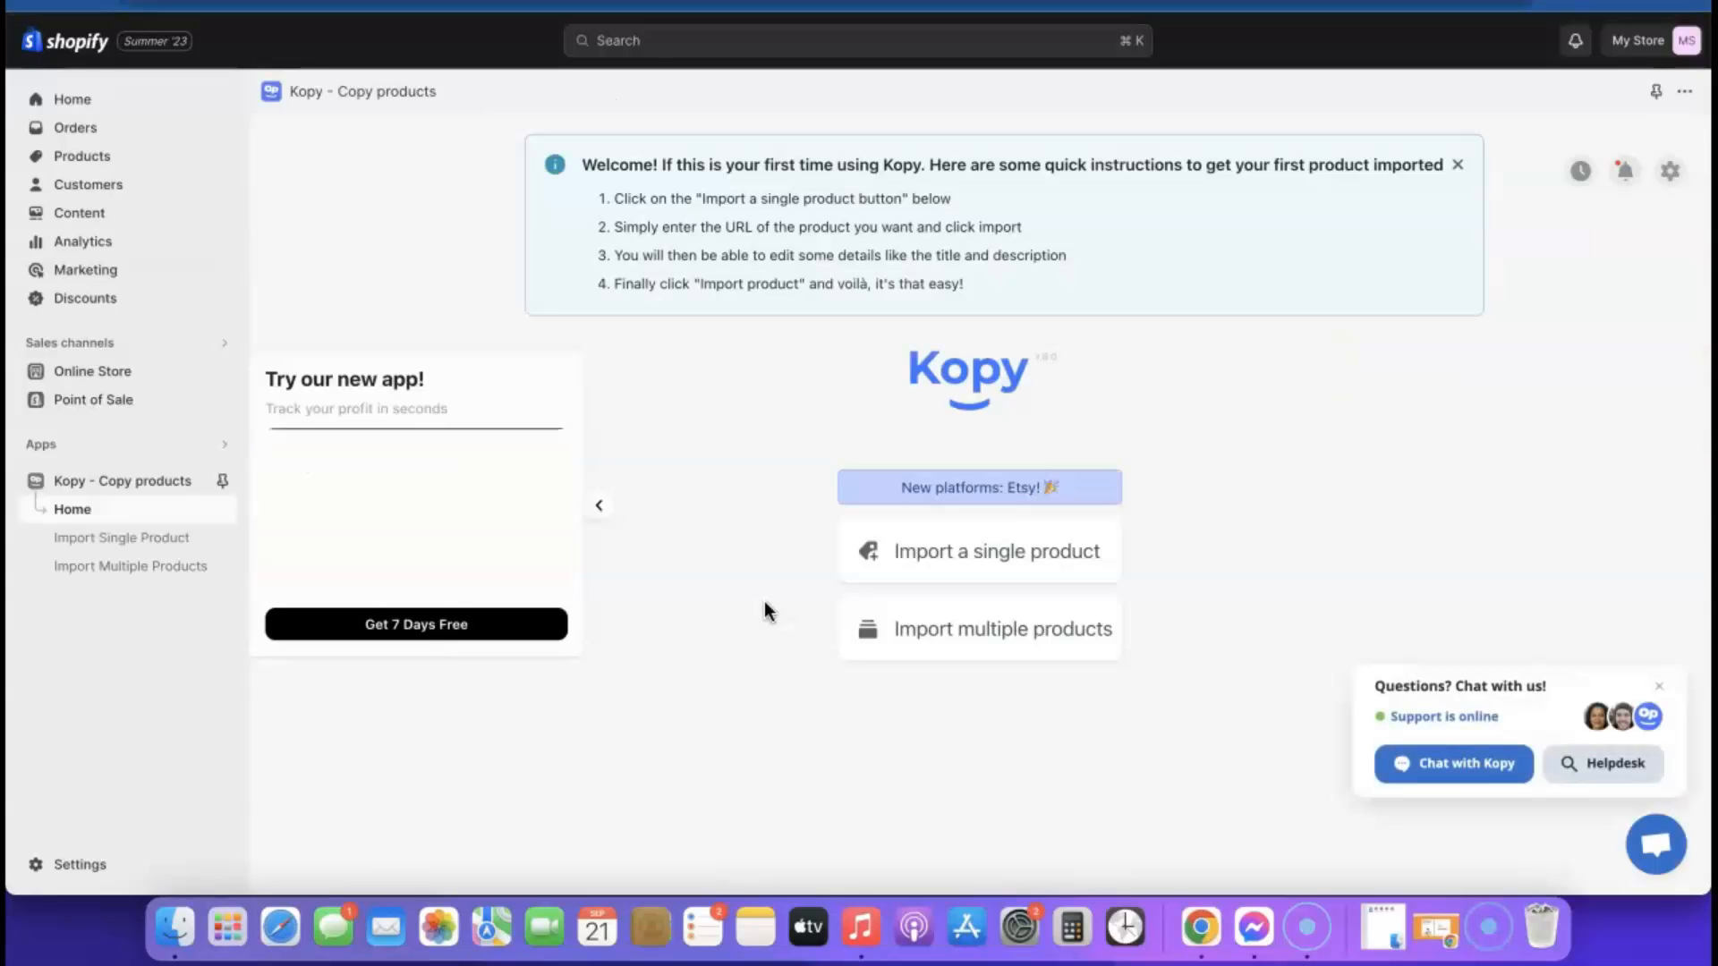
{"action": "left_click", "coordinate": [1659, 687]}
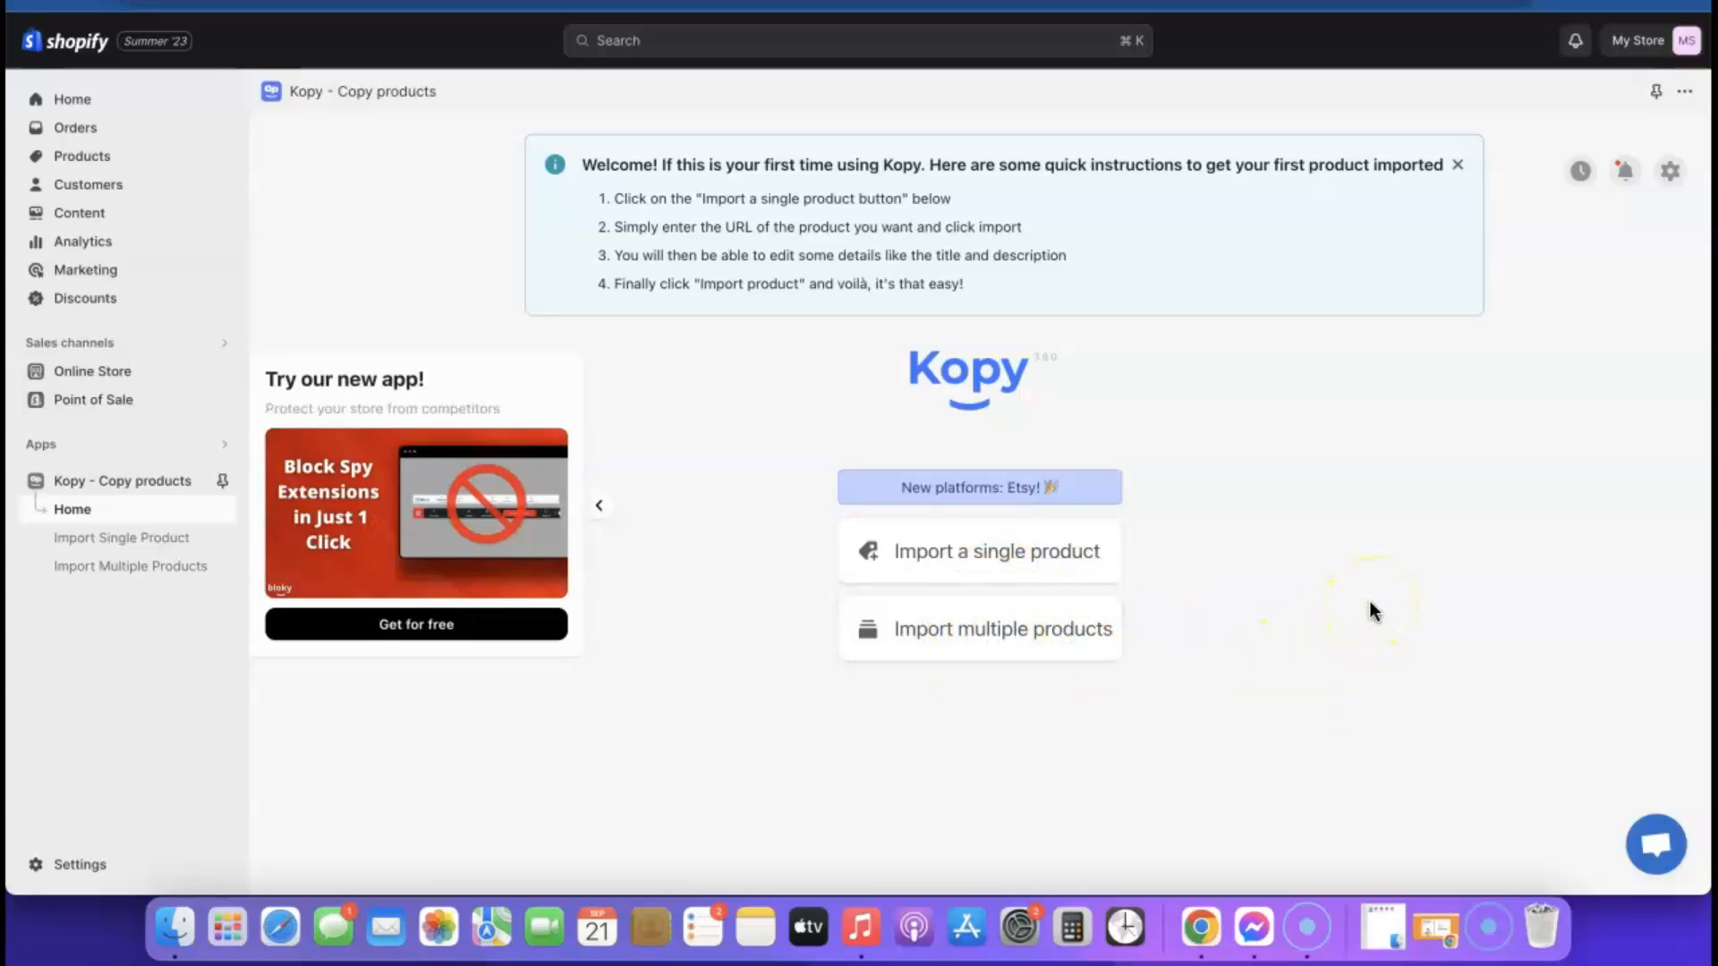
Open Kopy's single-product import and copy the address of GoodsCastle's Airpod Cleaner KIT page for its product URL
{"action": "left_click", "coordinate": [1018, 623]}
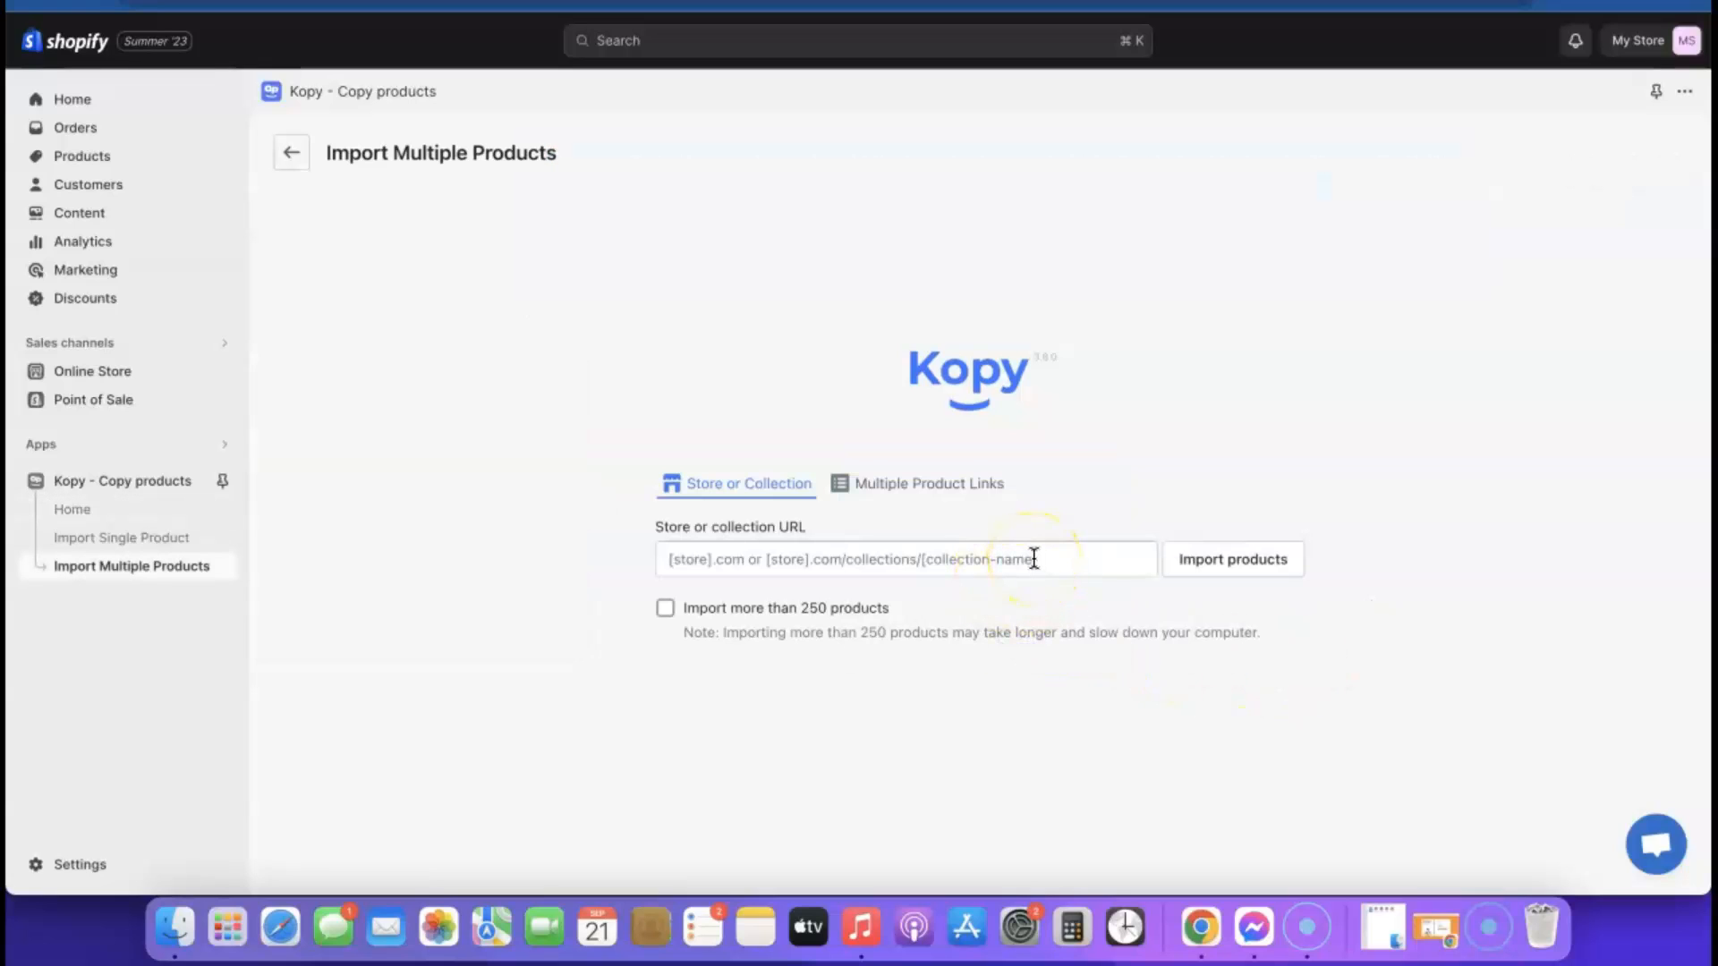
{"action": "left_click", "coordinate": [291, 152]}
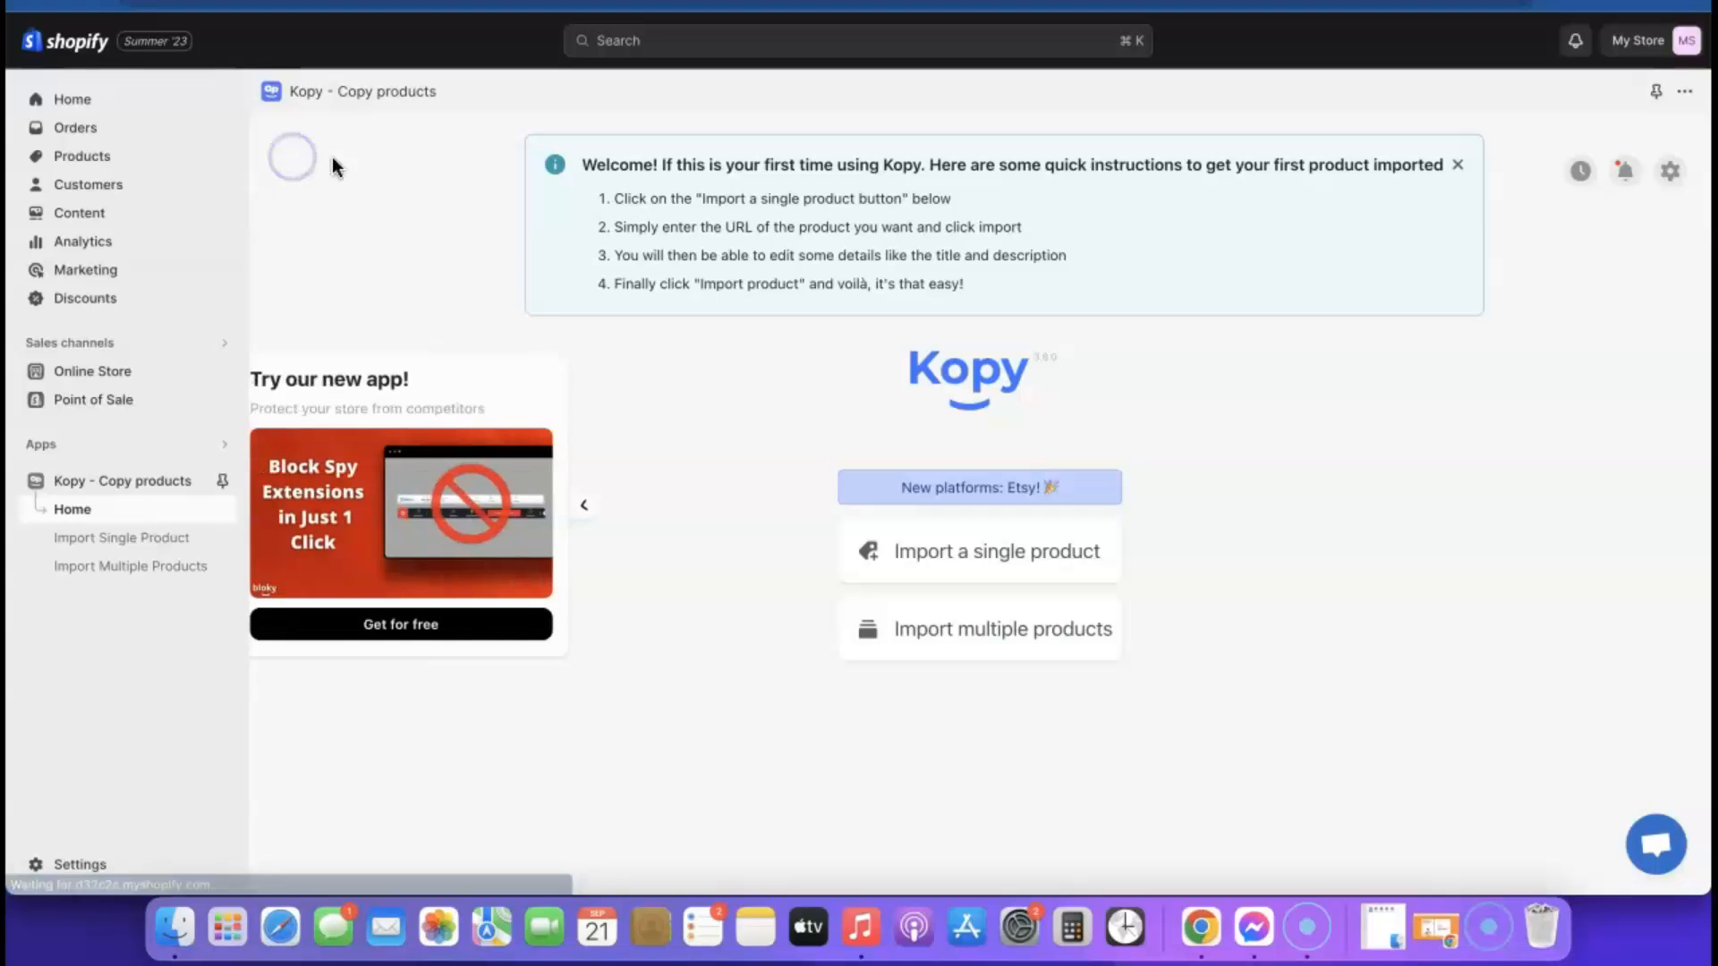
{"action": "left_click", "coordinate": [986, 554]}
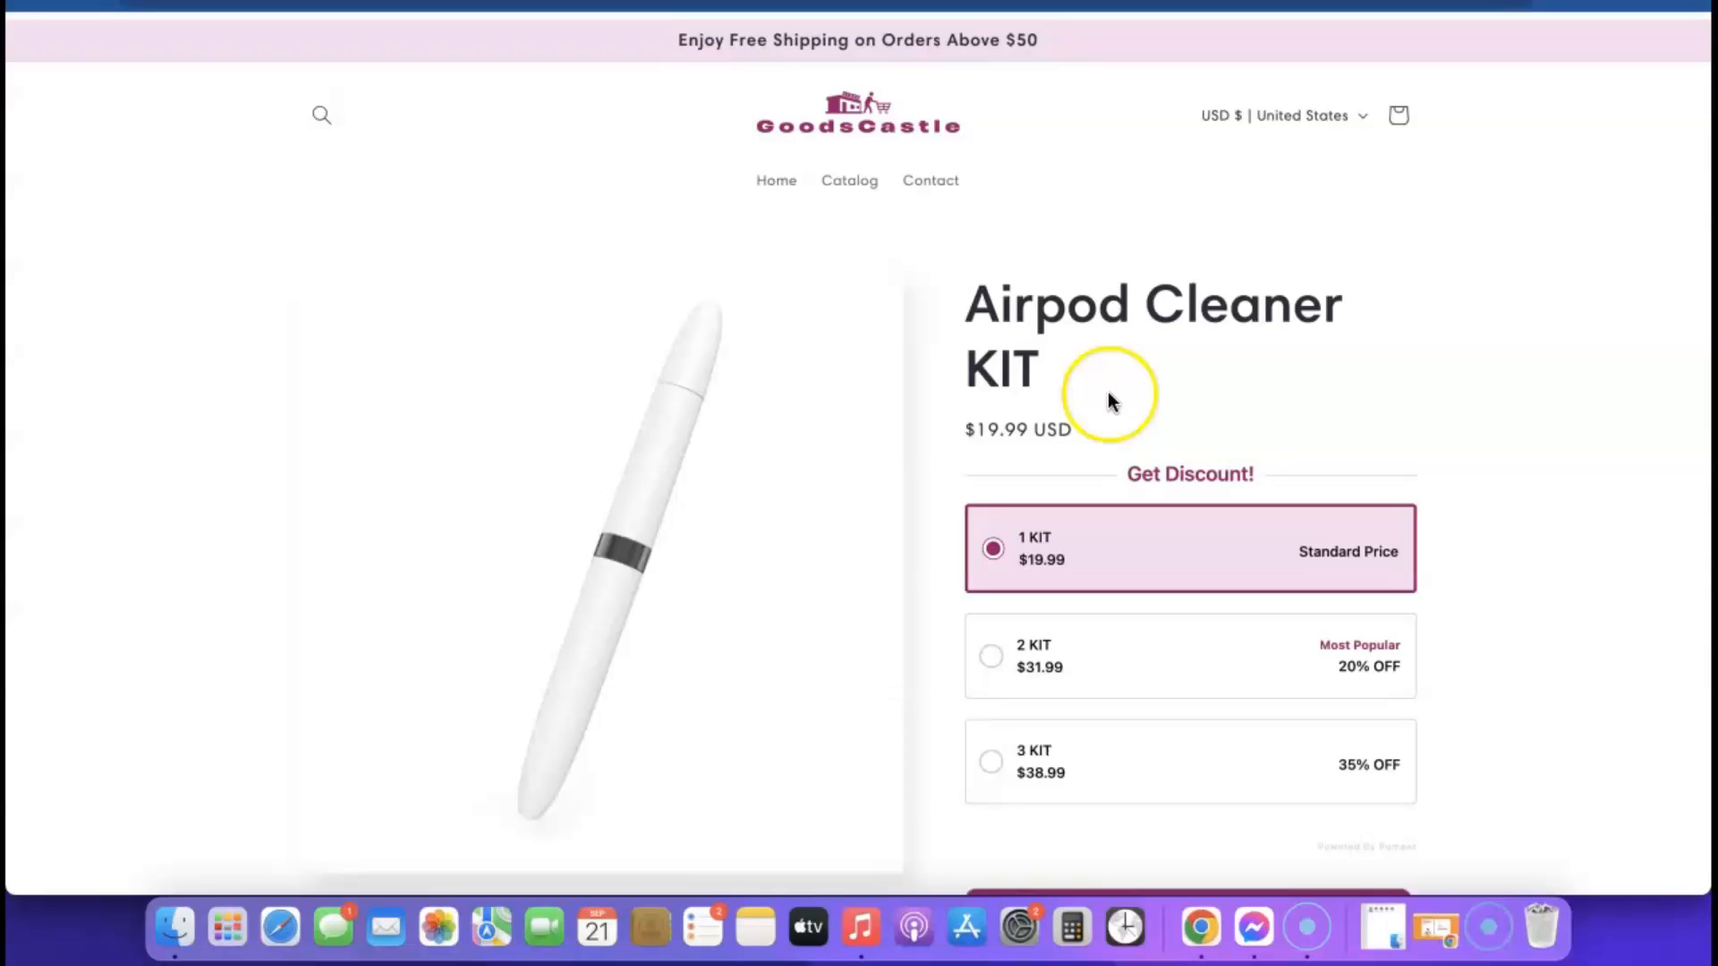
{"action": "left_click", "coordinate": [519, 2]}
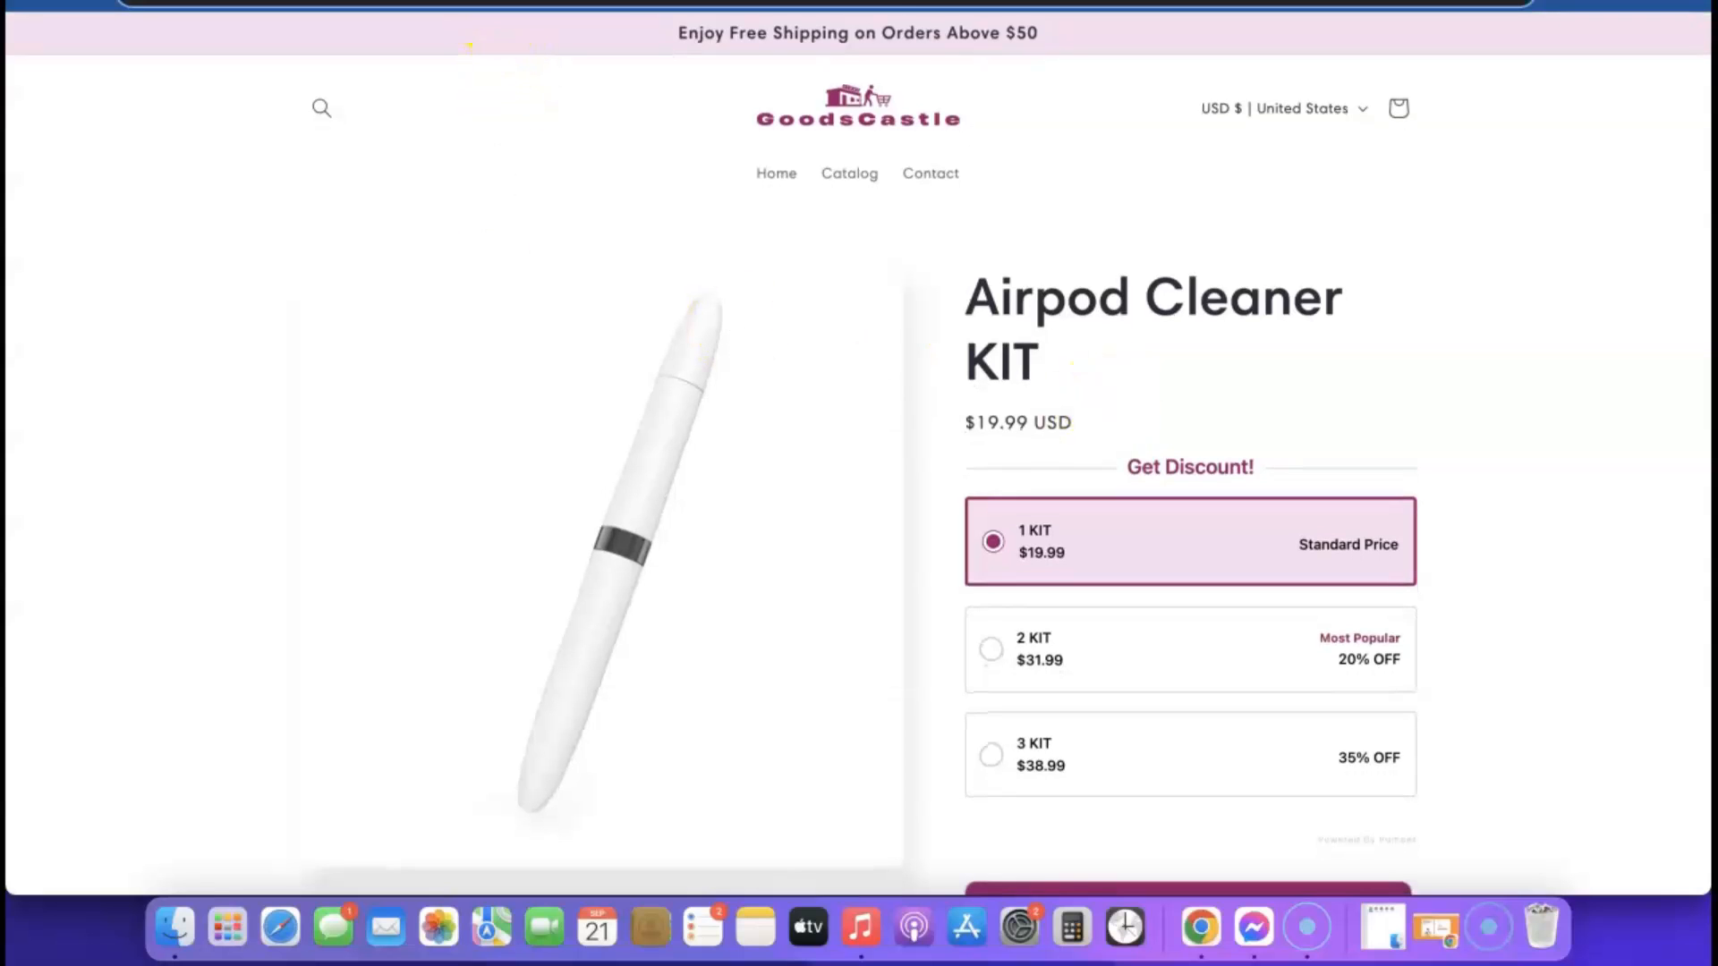
{"action": "right_click", "coordinate": [505, 3]}
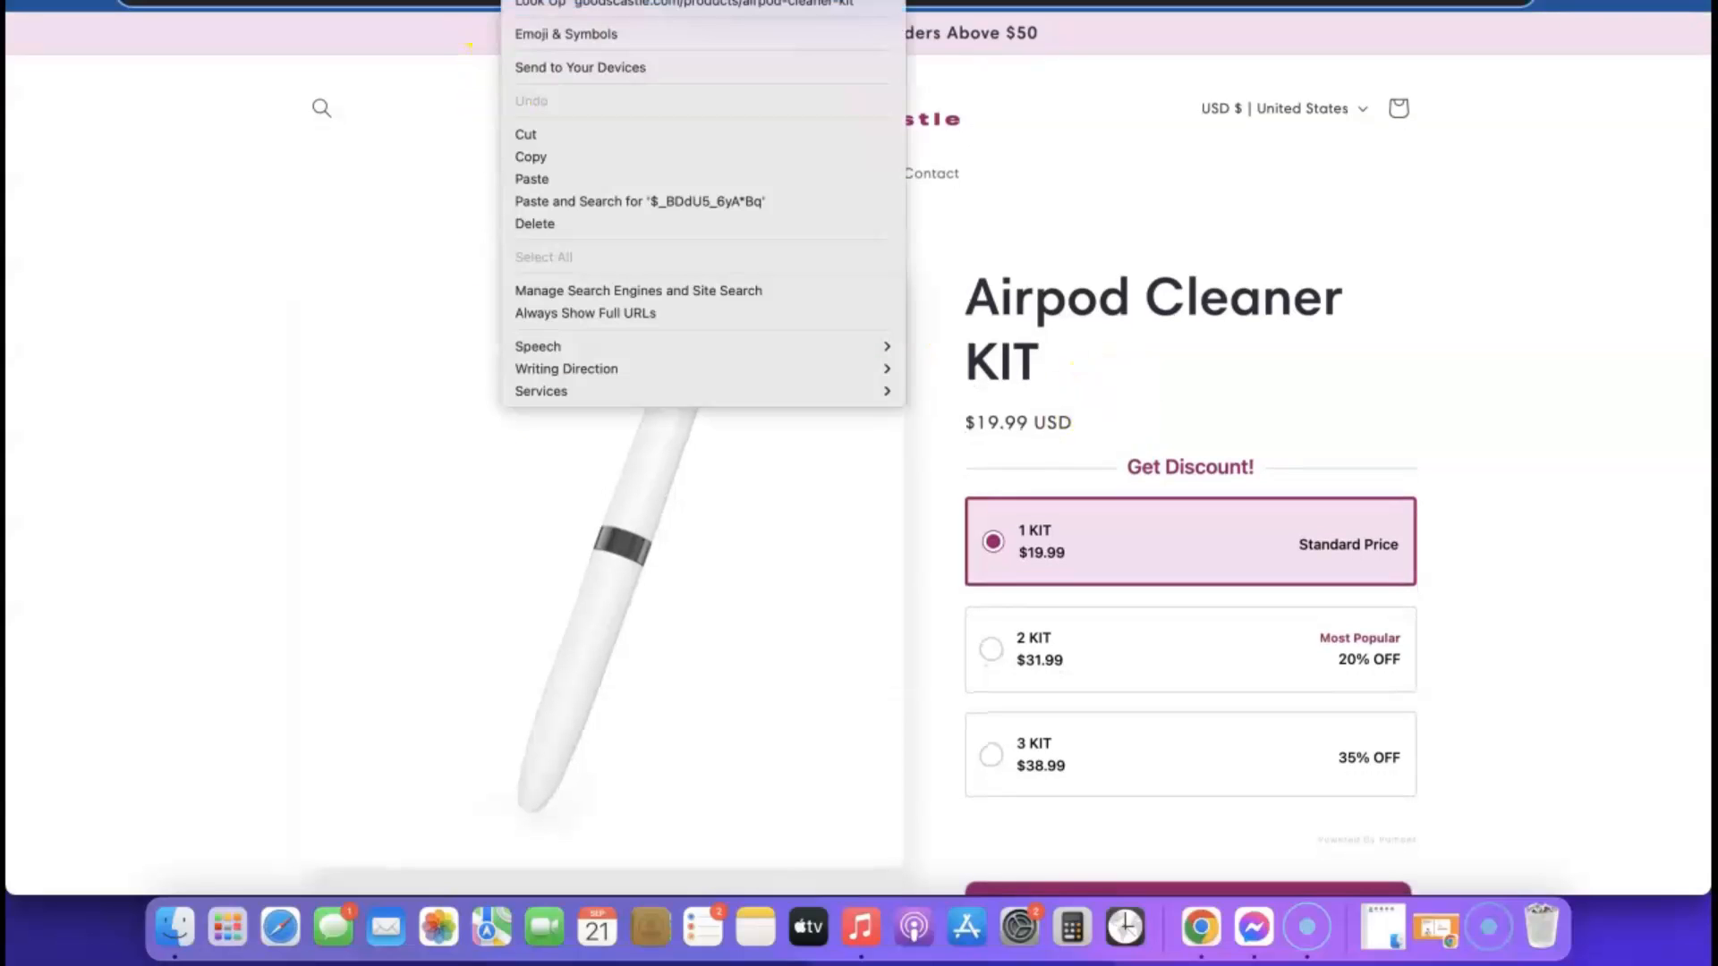
{"action": "left_click", "coordinate": [548, 158]}
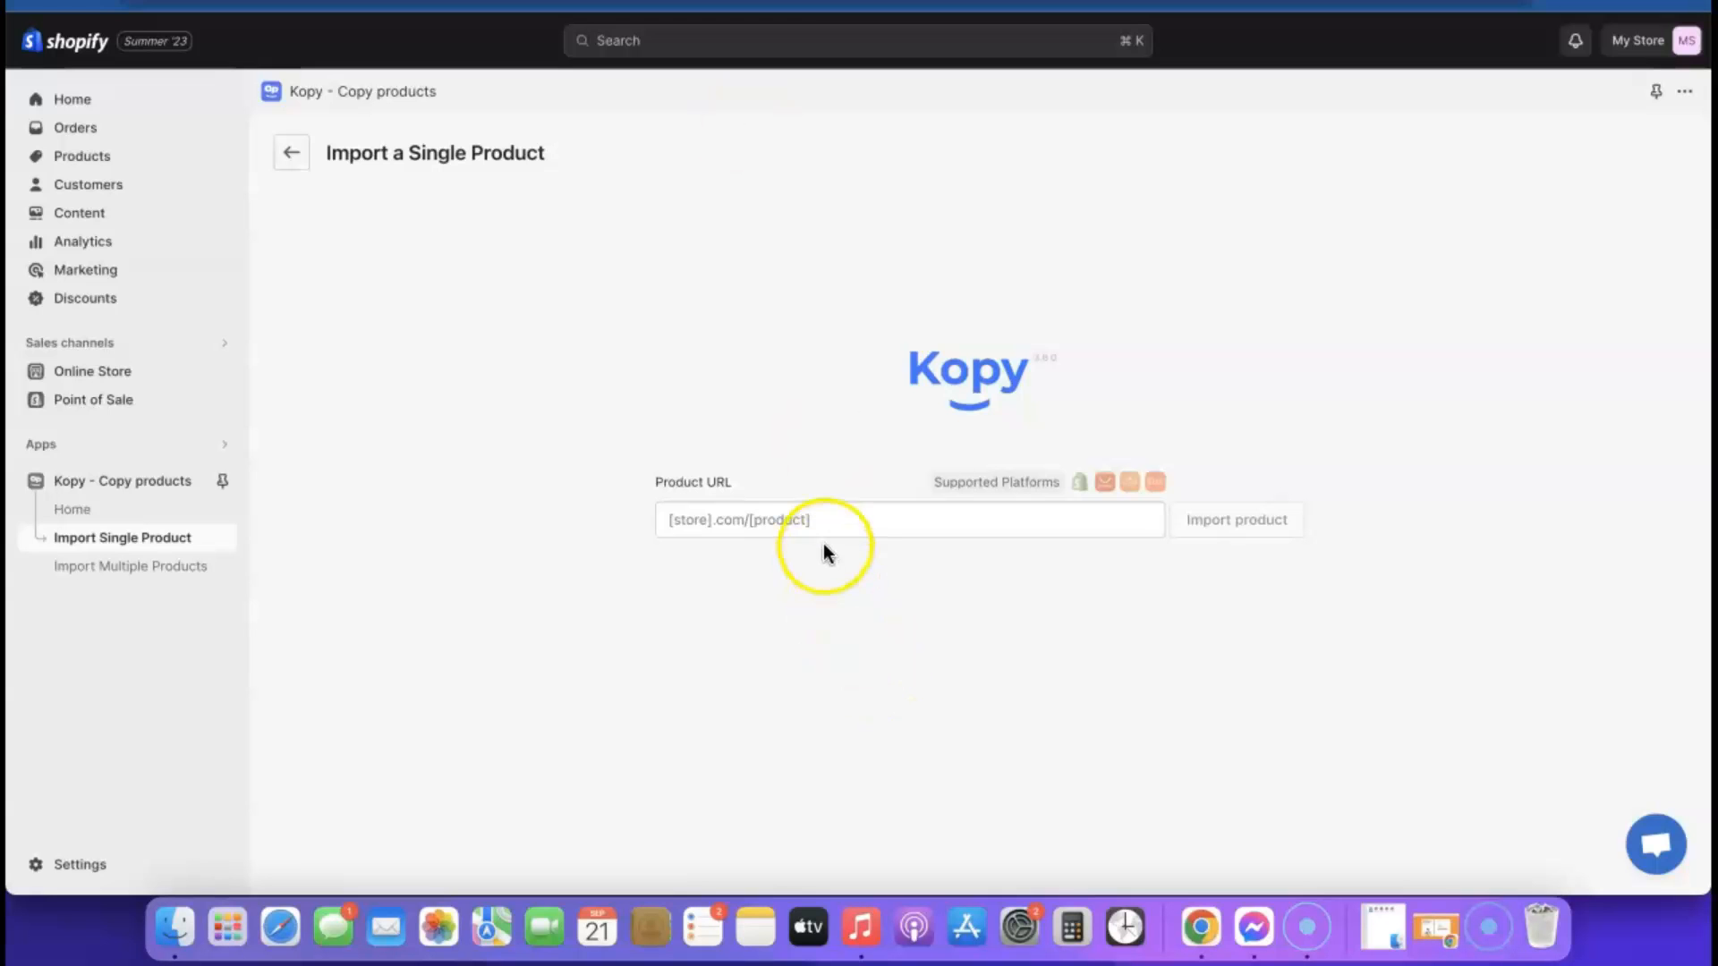
{"action": "left_click", "coordinate": [825, 531]}
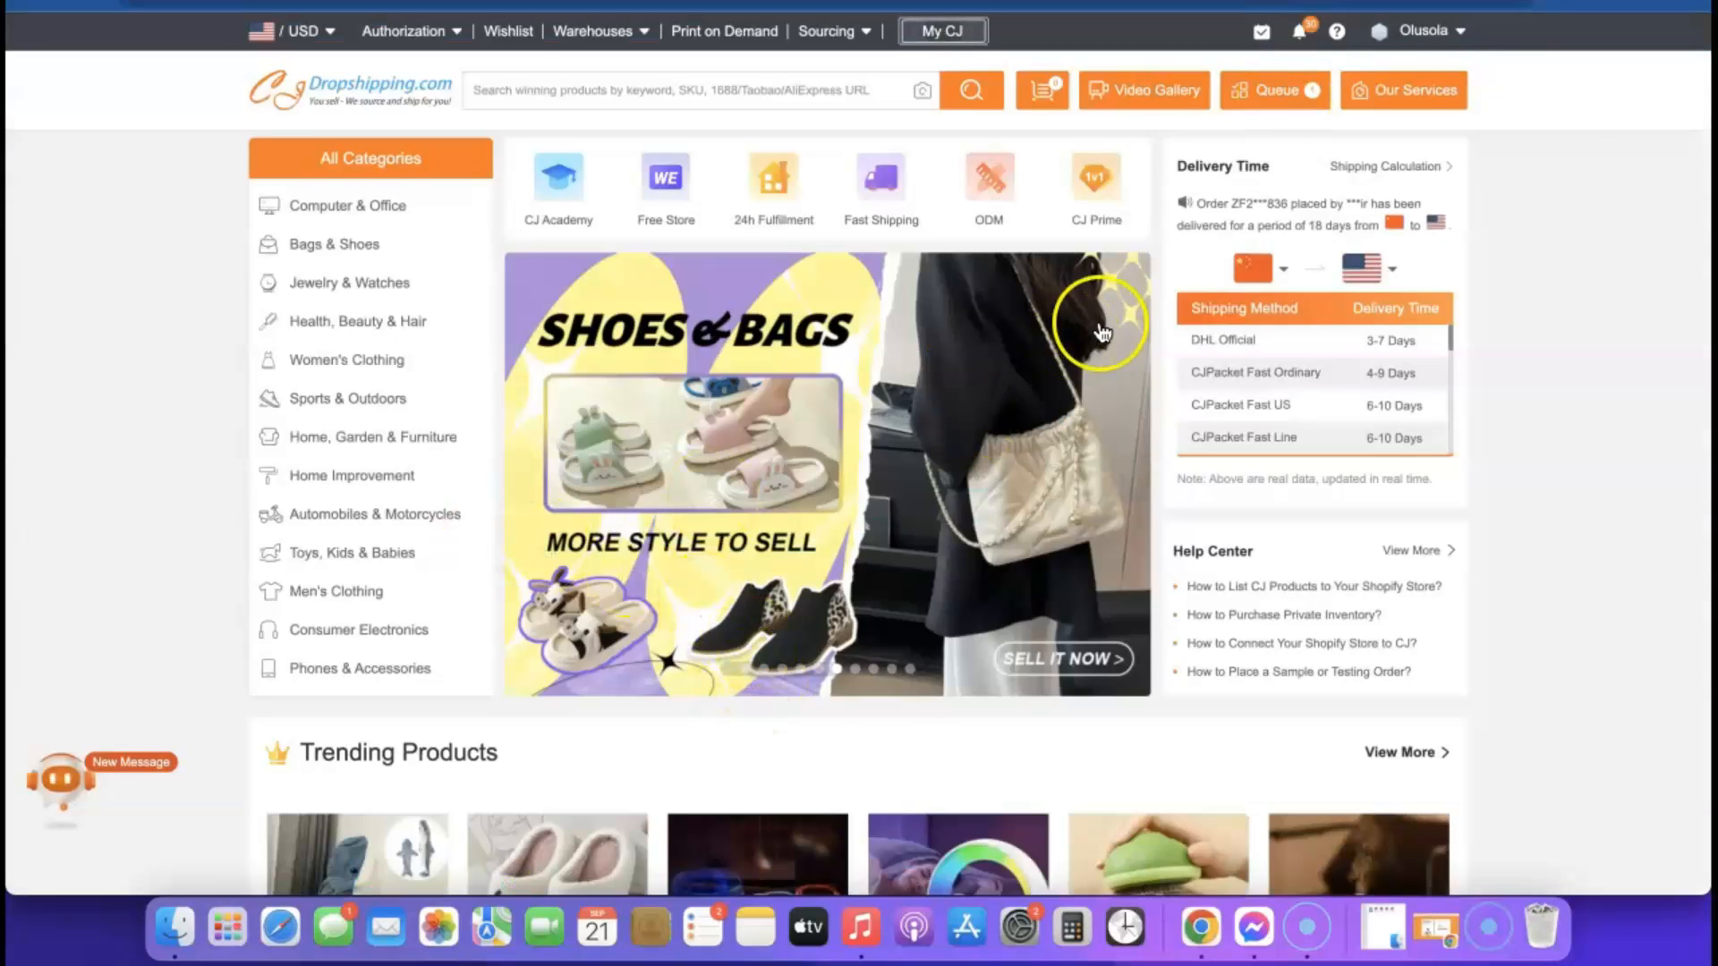
Look through the trending and new products on the CJ Dropshipping home page
{"action": "scroll", "coordinate": [1080, 385], "scroll_direction": "down", "scroll_amount": 8}
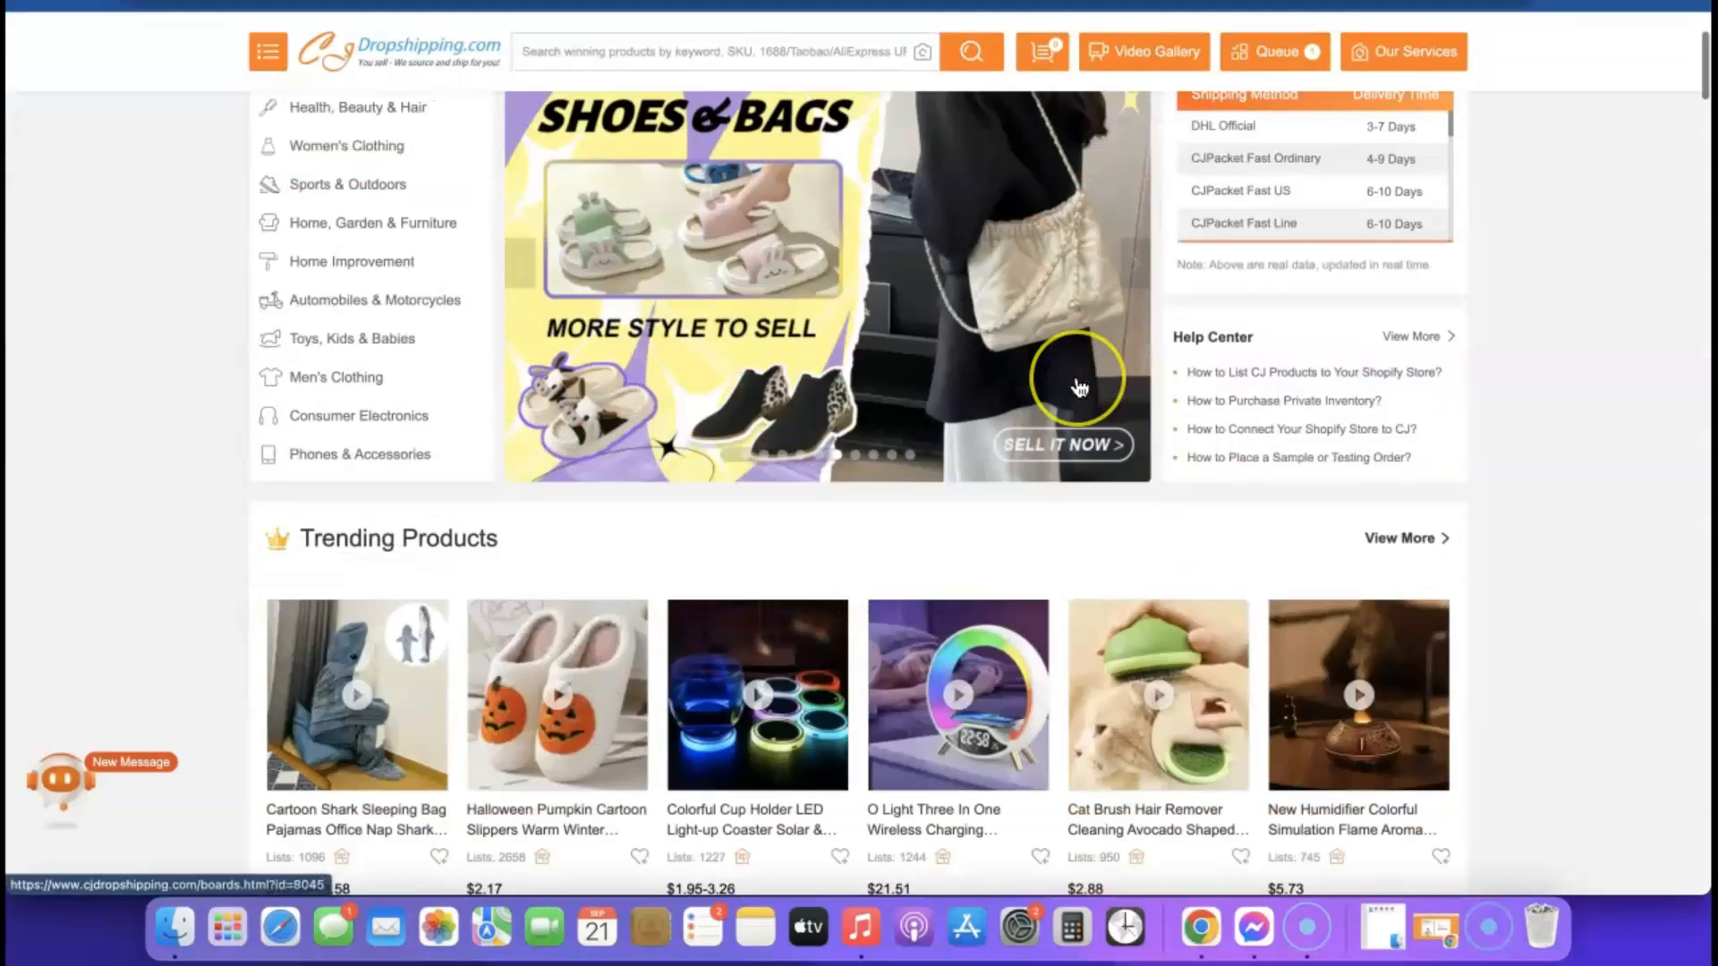
{"action": "scroll", "coordinate": [1080, 384], "scroll_direction": "down", "scroll_amount": 3}
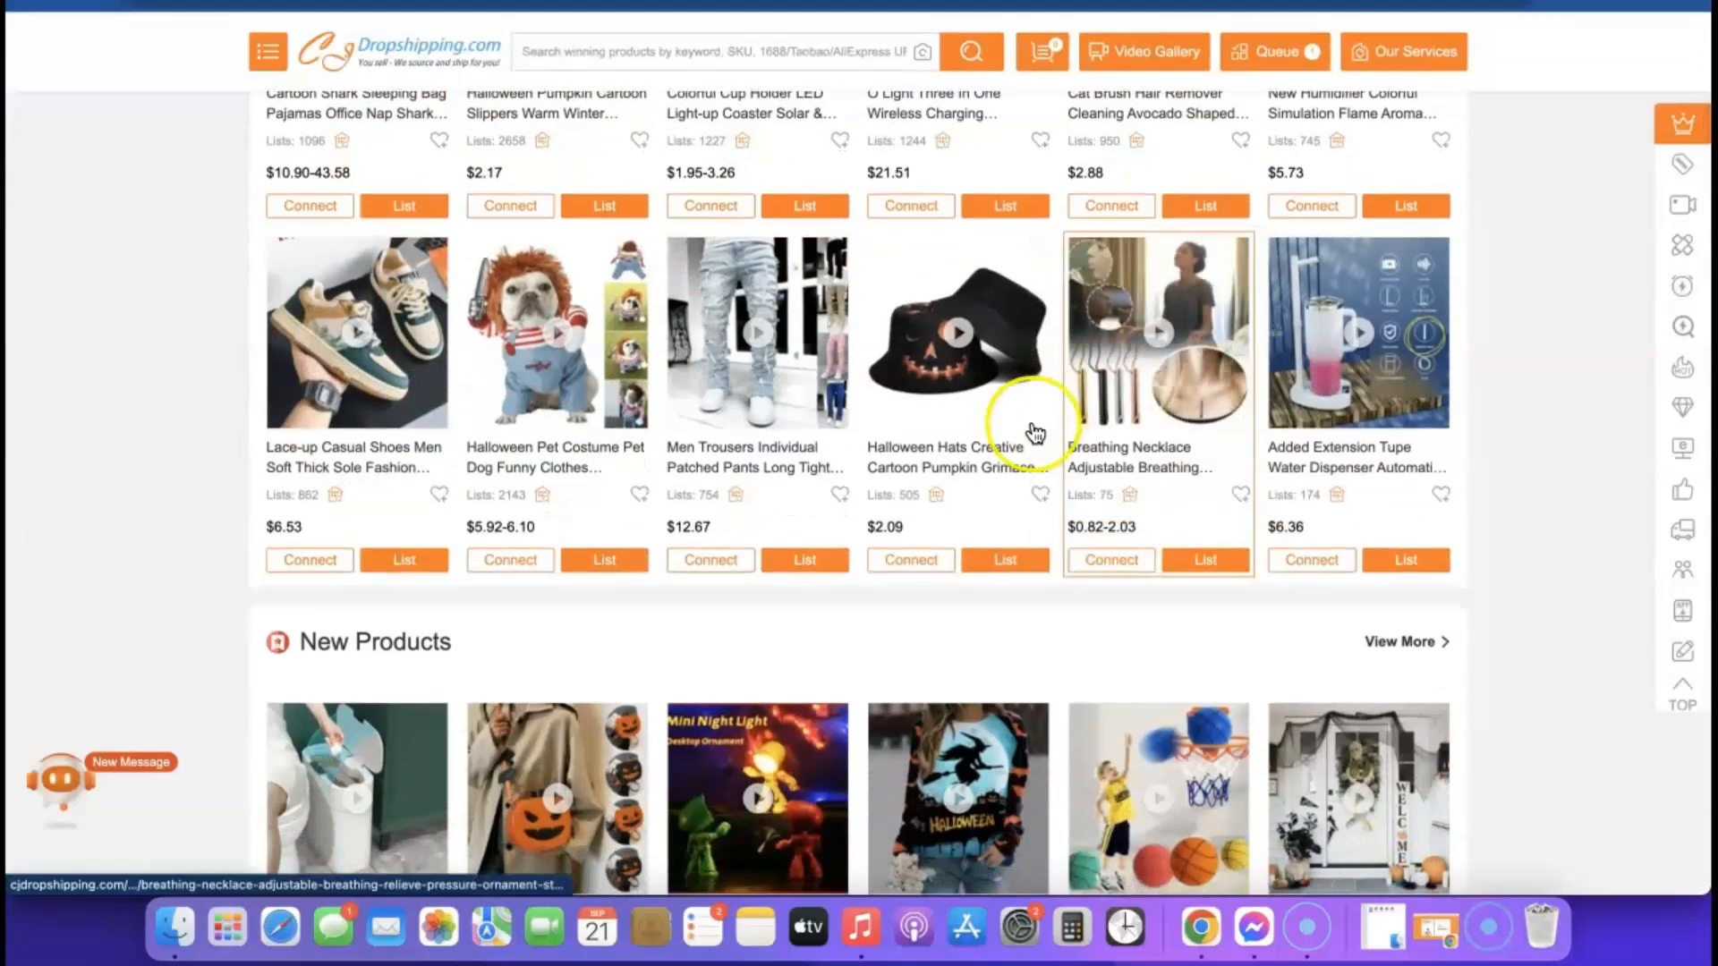
{"action": "mouse_move", "coordinate": [763, 560]}
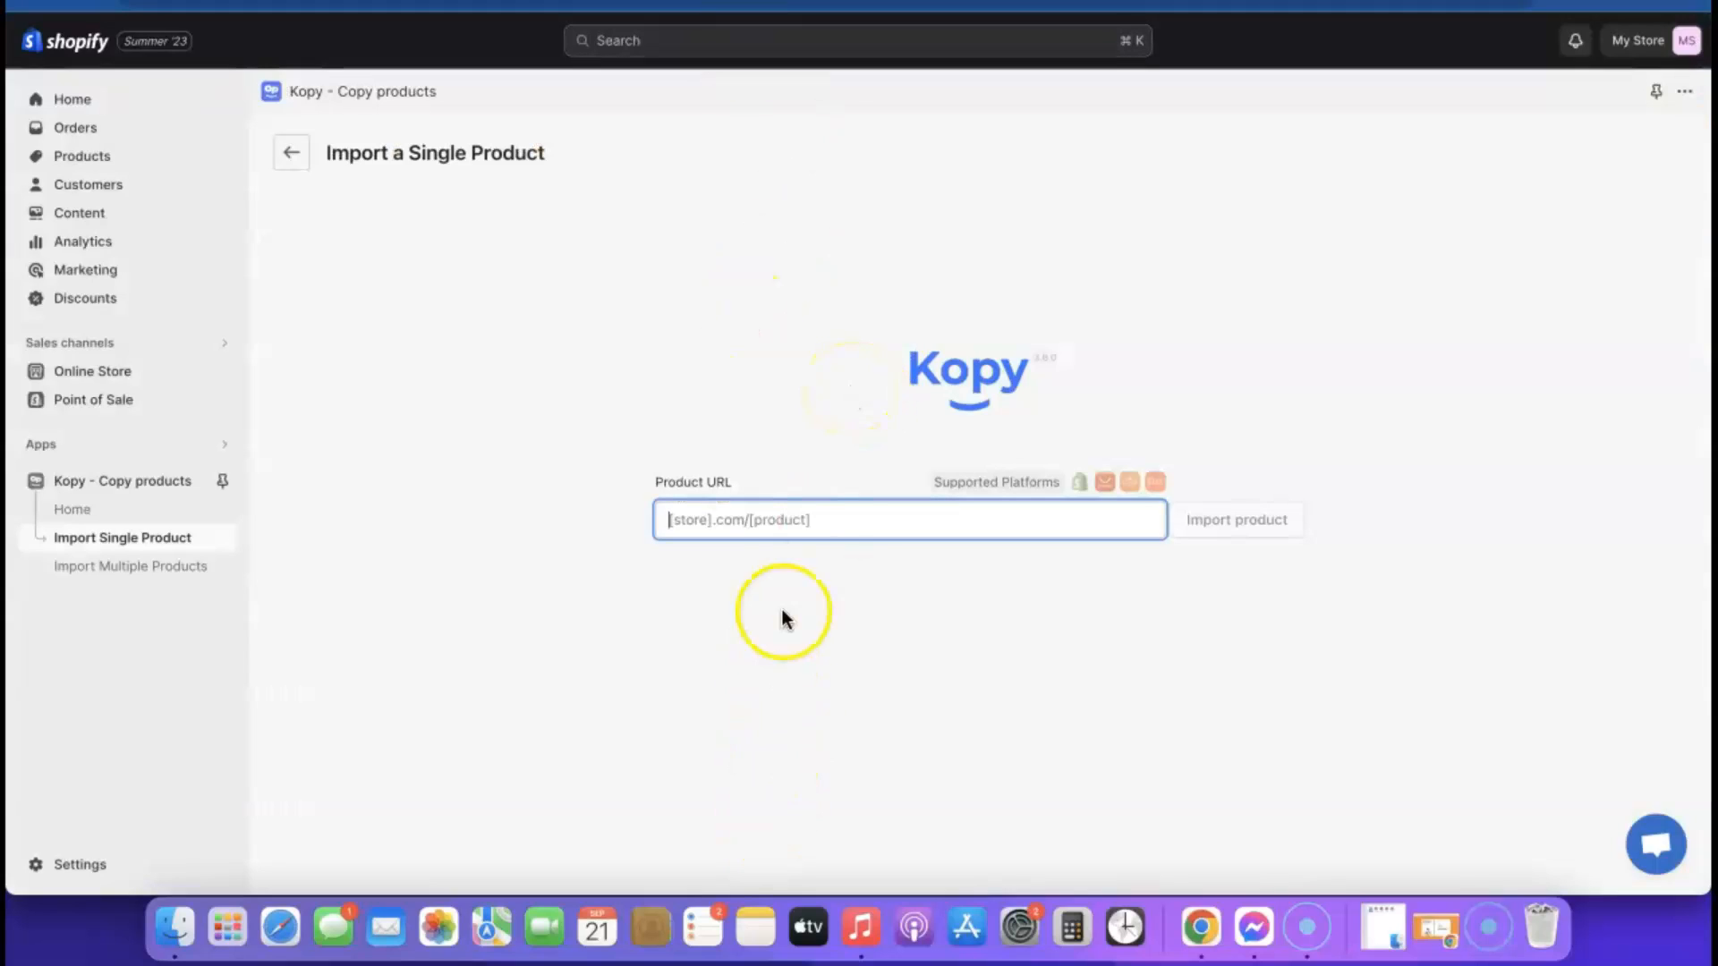
{"action": "type", "text": "https://goodscastle.com/products/airpod-cleaner-kit"}
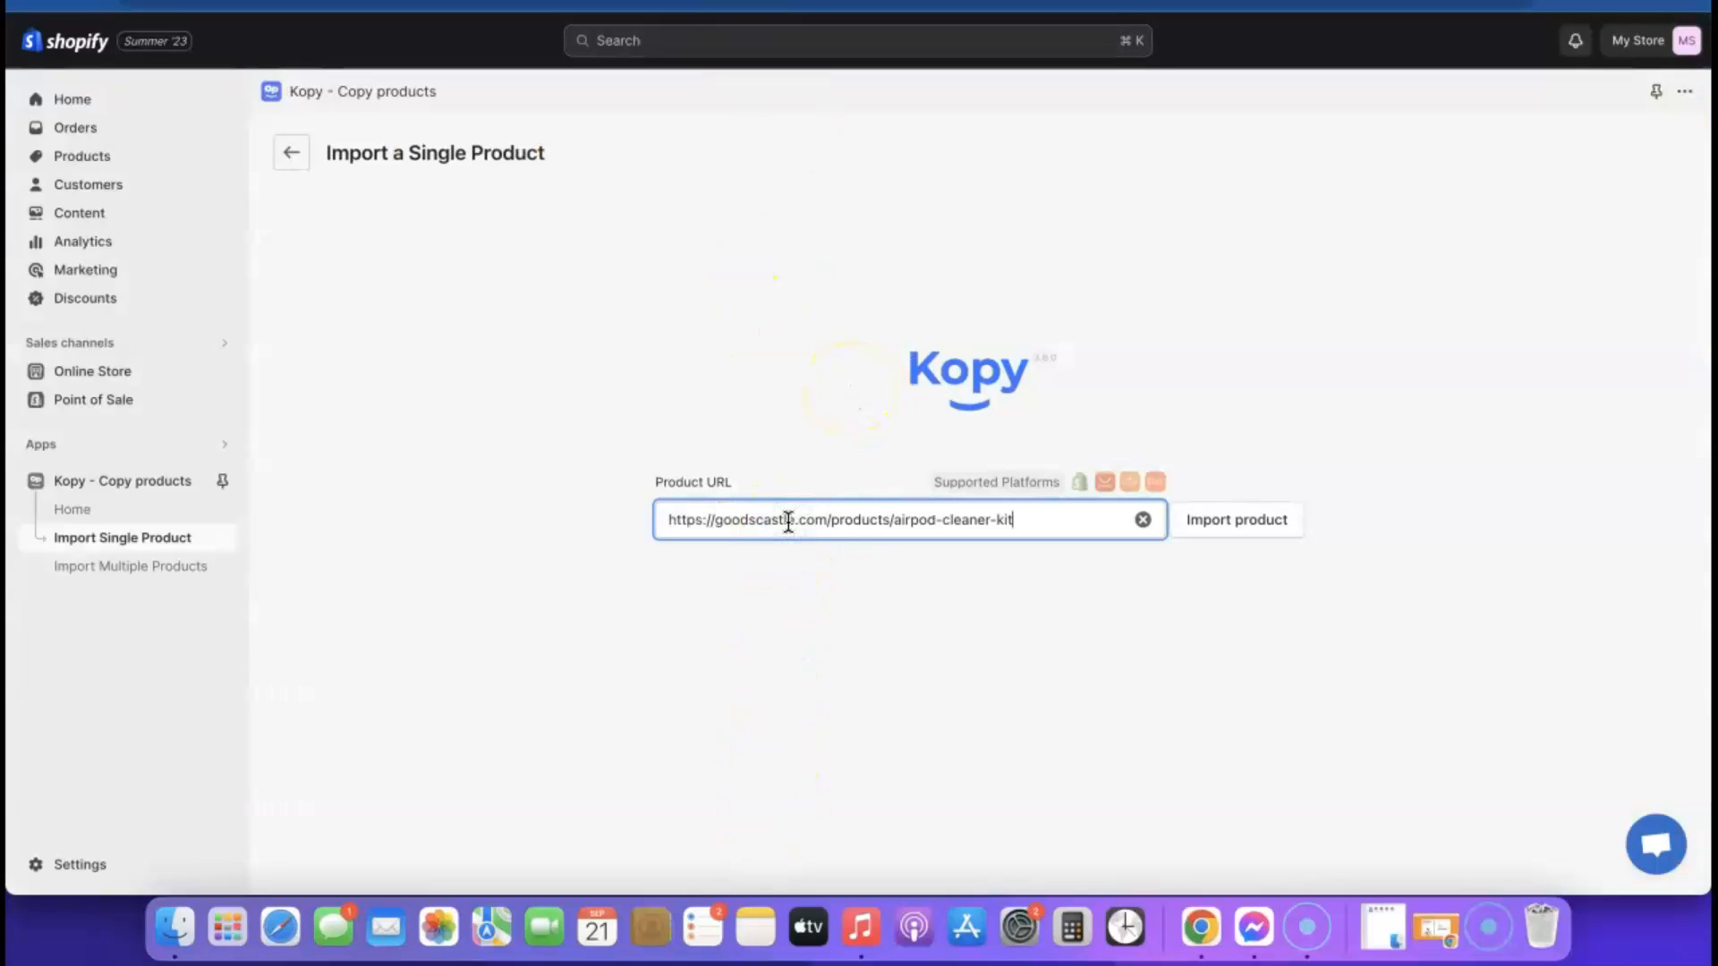
{"action": "left_click", "coordinate": [1234, 531]}
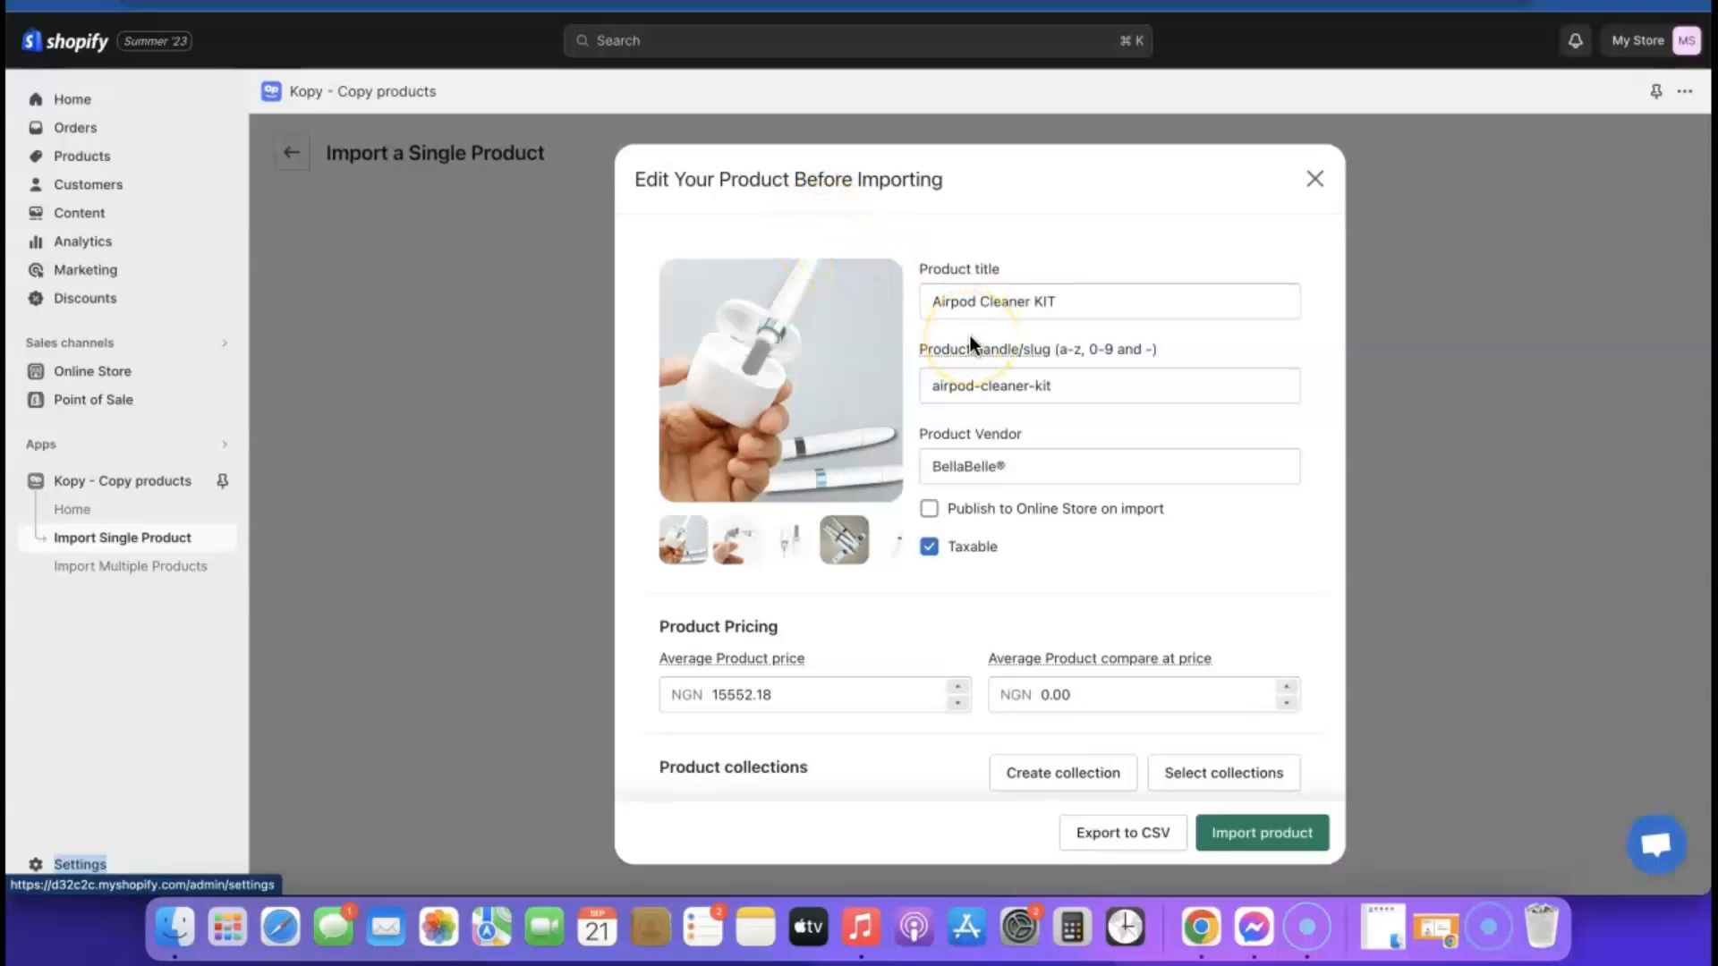
{"action": "scroll", "coordinate": [969, 335], "scroll_direction": "down", "scroll_amount": 2}
{"action": "scroll", "coordinate": [969, 336], "scroll_direction": "up", "scroll_amount": 2}
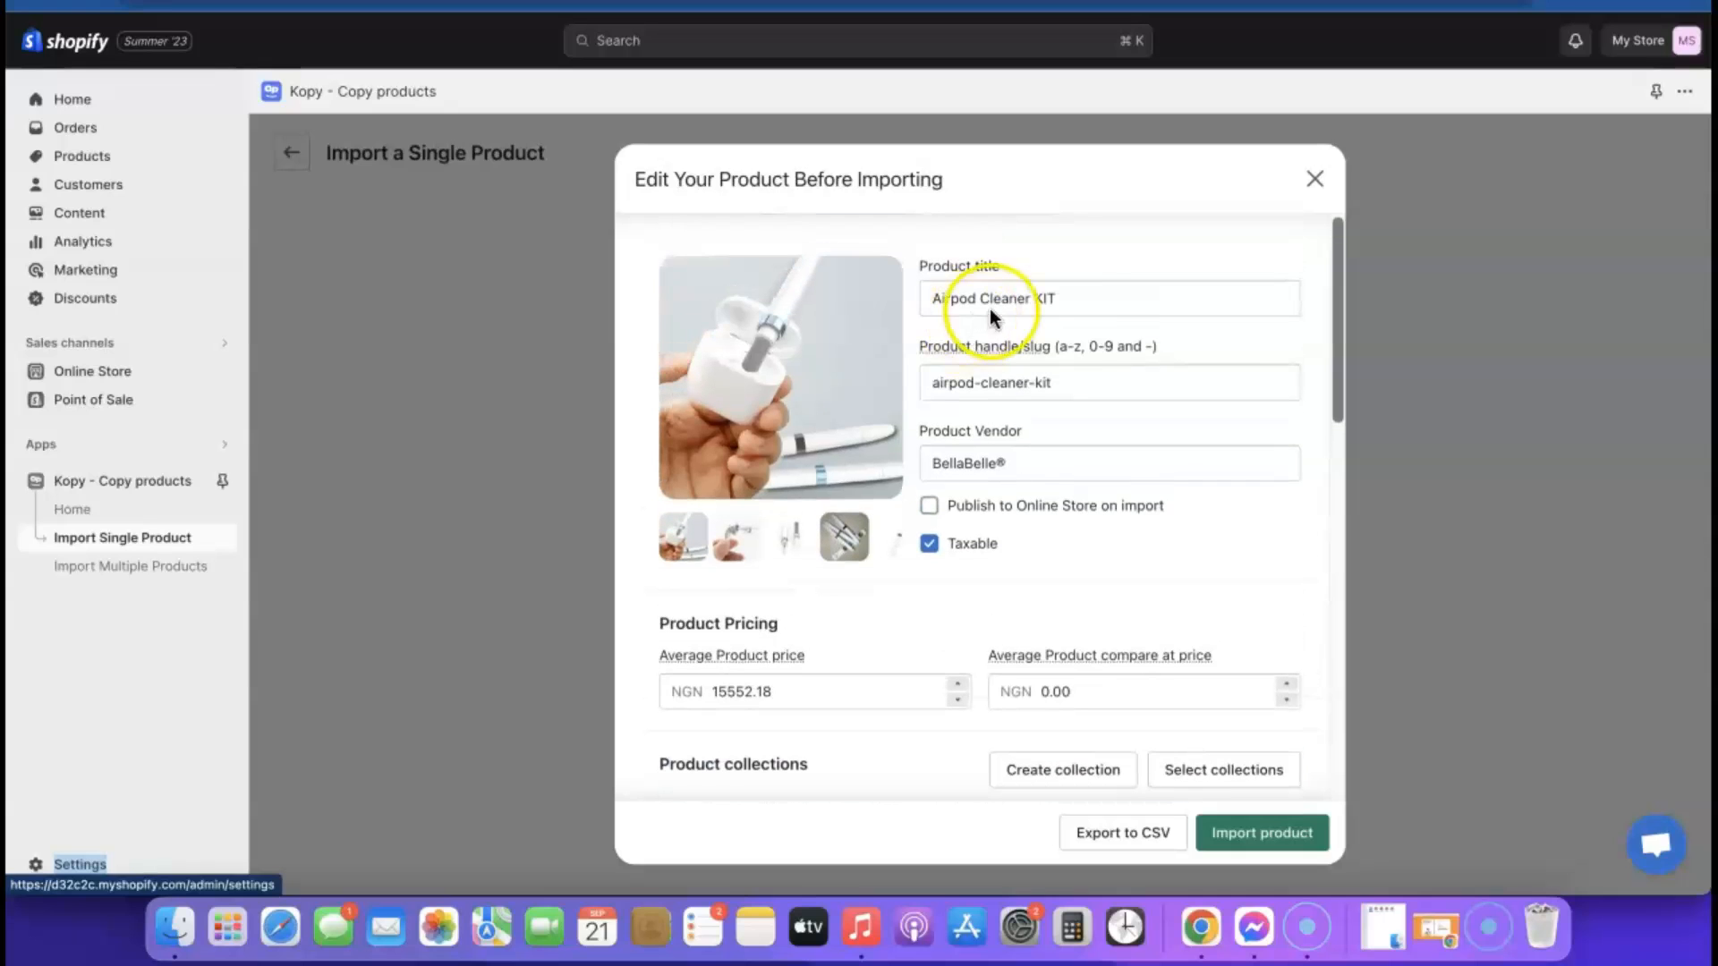
Review the Airpod Cleaner KIT's title, pricing, collections, description, variants and tags in the pre-import editor
{"action": "left_click", "coordinate": [1067, 291]}
{"action": "mouse_move", "coordinate": [997, 370]}
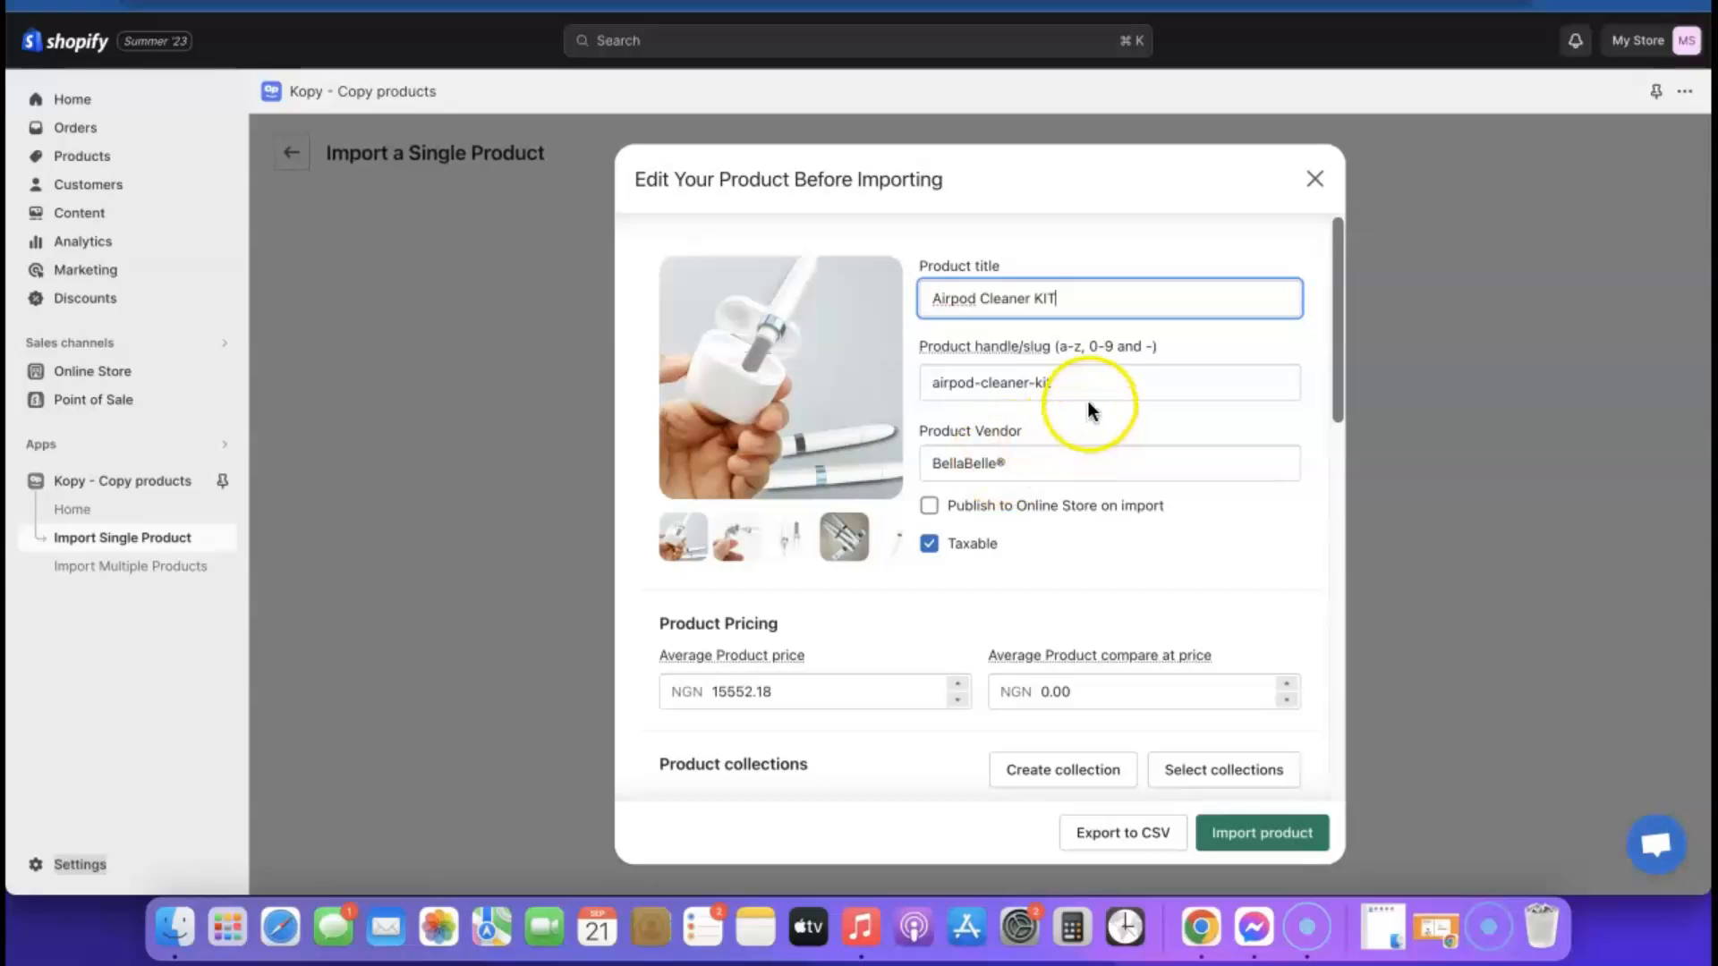
{"action": "scroll", "coordinate": [1047, 577], "scroll_direction": "down", "scroll_amount": 2}
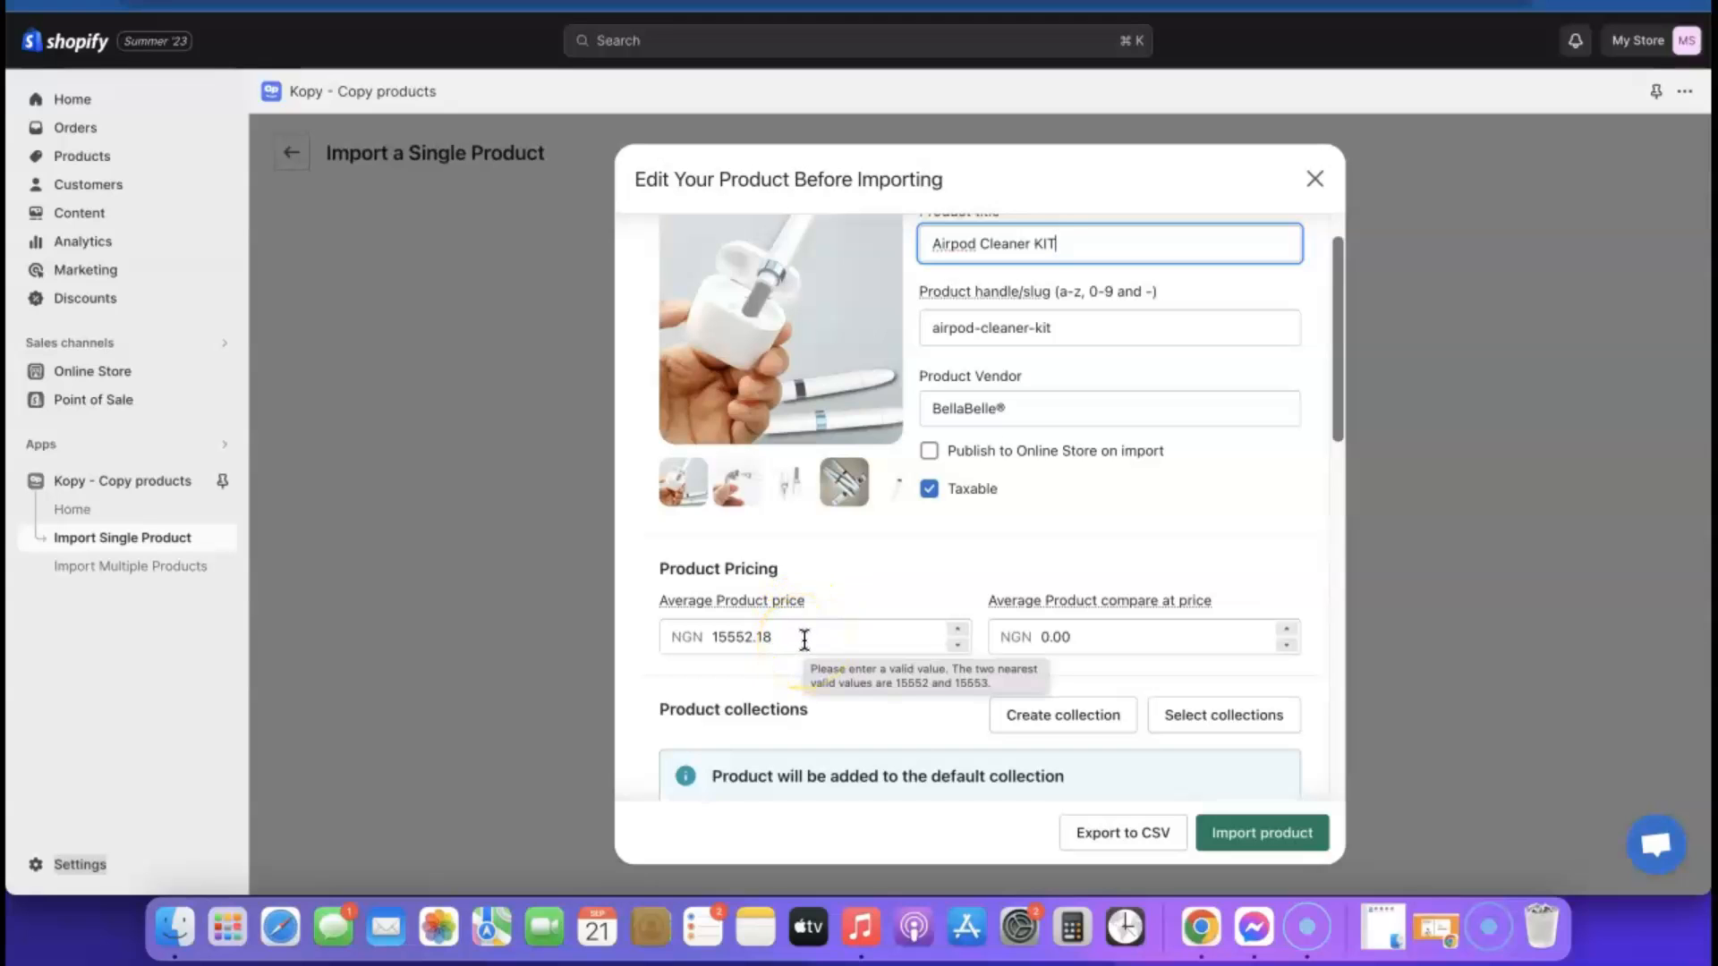
{"action": "scroll", "coordinate": [804, 639], "scroll_direction": "down", "scroll_amount": 3}
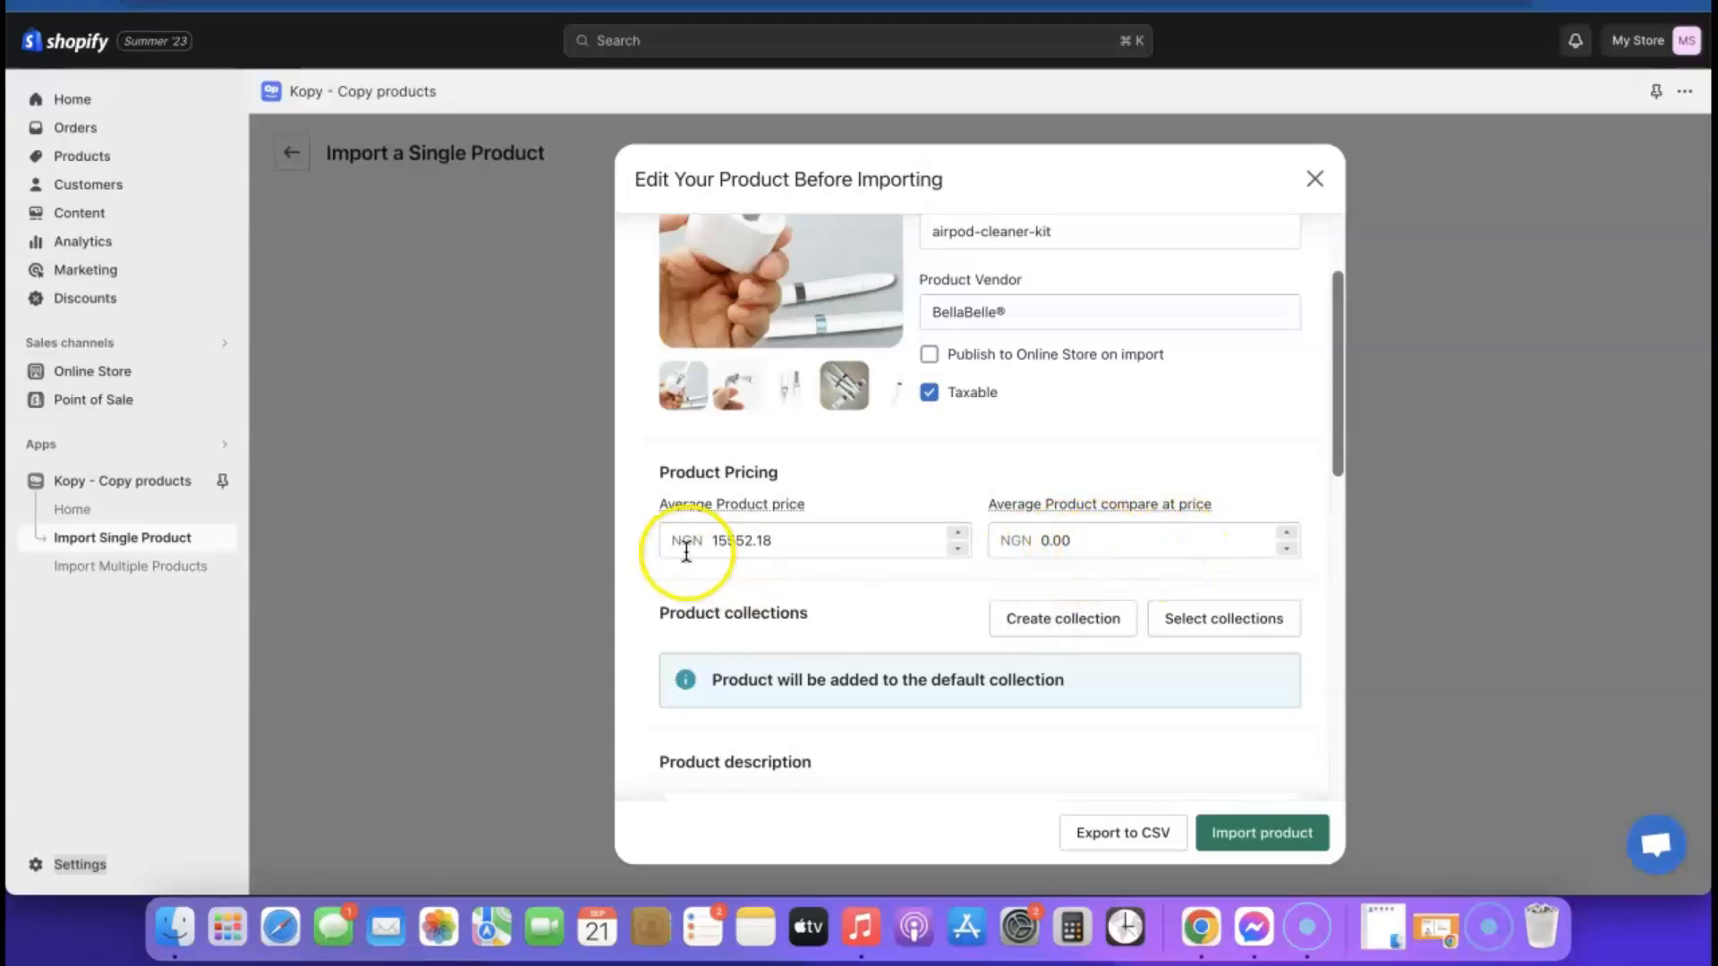
{"action": "scroll", "coordinate": [1031, 571], "scroll_direction": "down", "scroll_amount": 5}
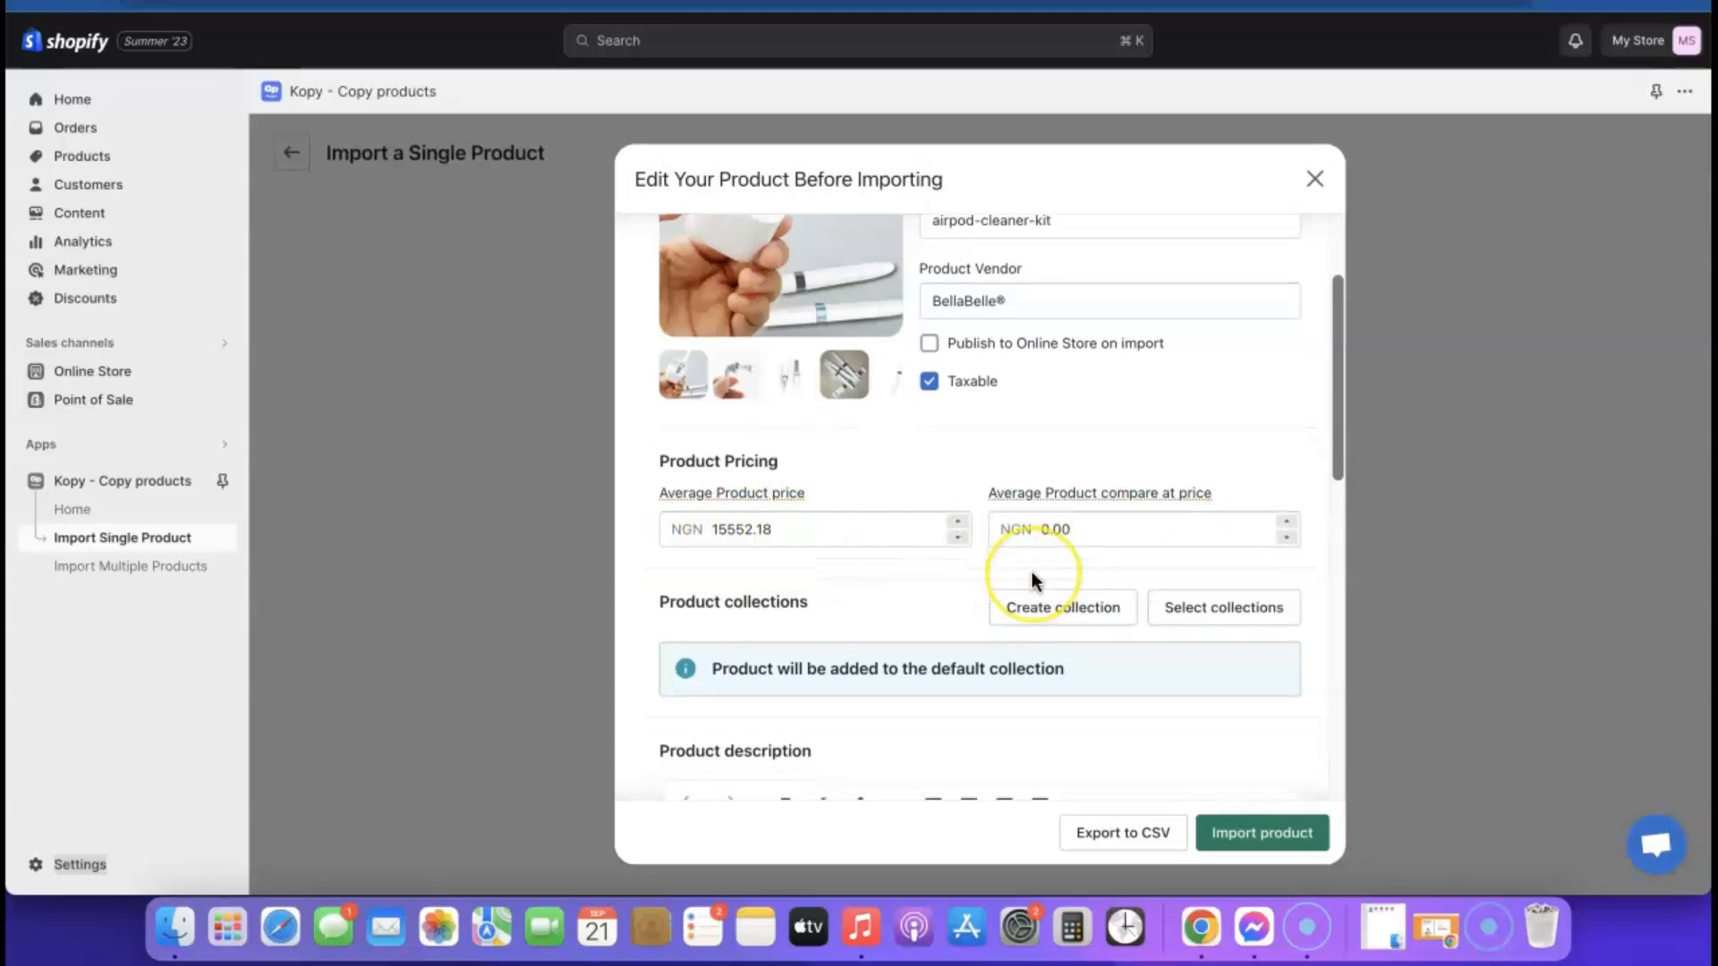
{"action": "scroll", "coordinate": [1031, 571], "scroll_direction": "down", "scroll_amount": 3}
{"action": "scroll", "coordinate": [1005, 548], "scroll_direction": "up", "scroll_amount": 3}
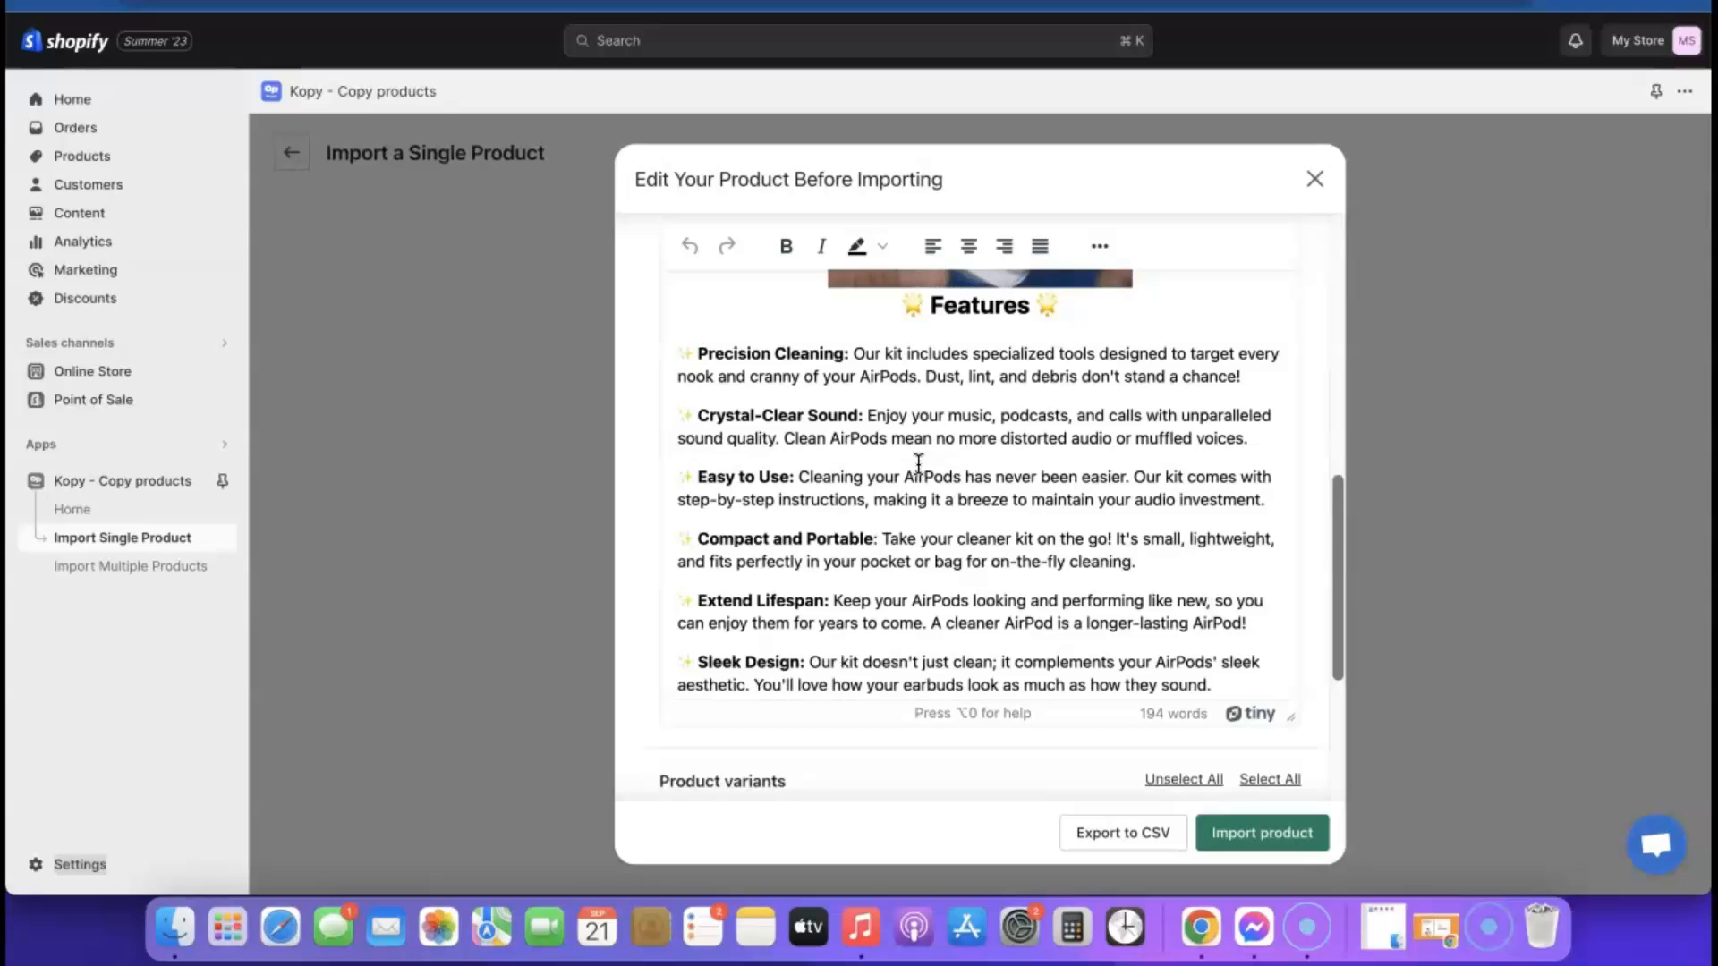
{"action": "scroll", "coordinate": [957, 510], "scroll_direction": "down", "scroll_amount": 5}
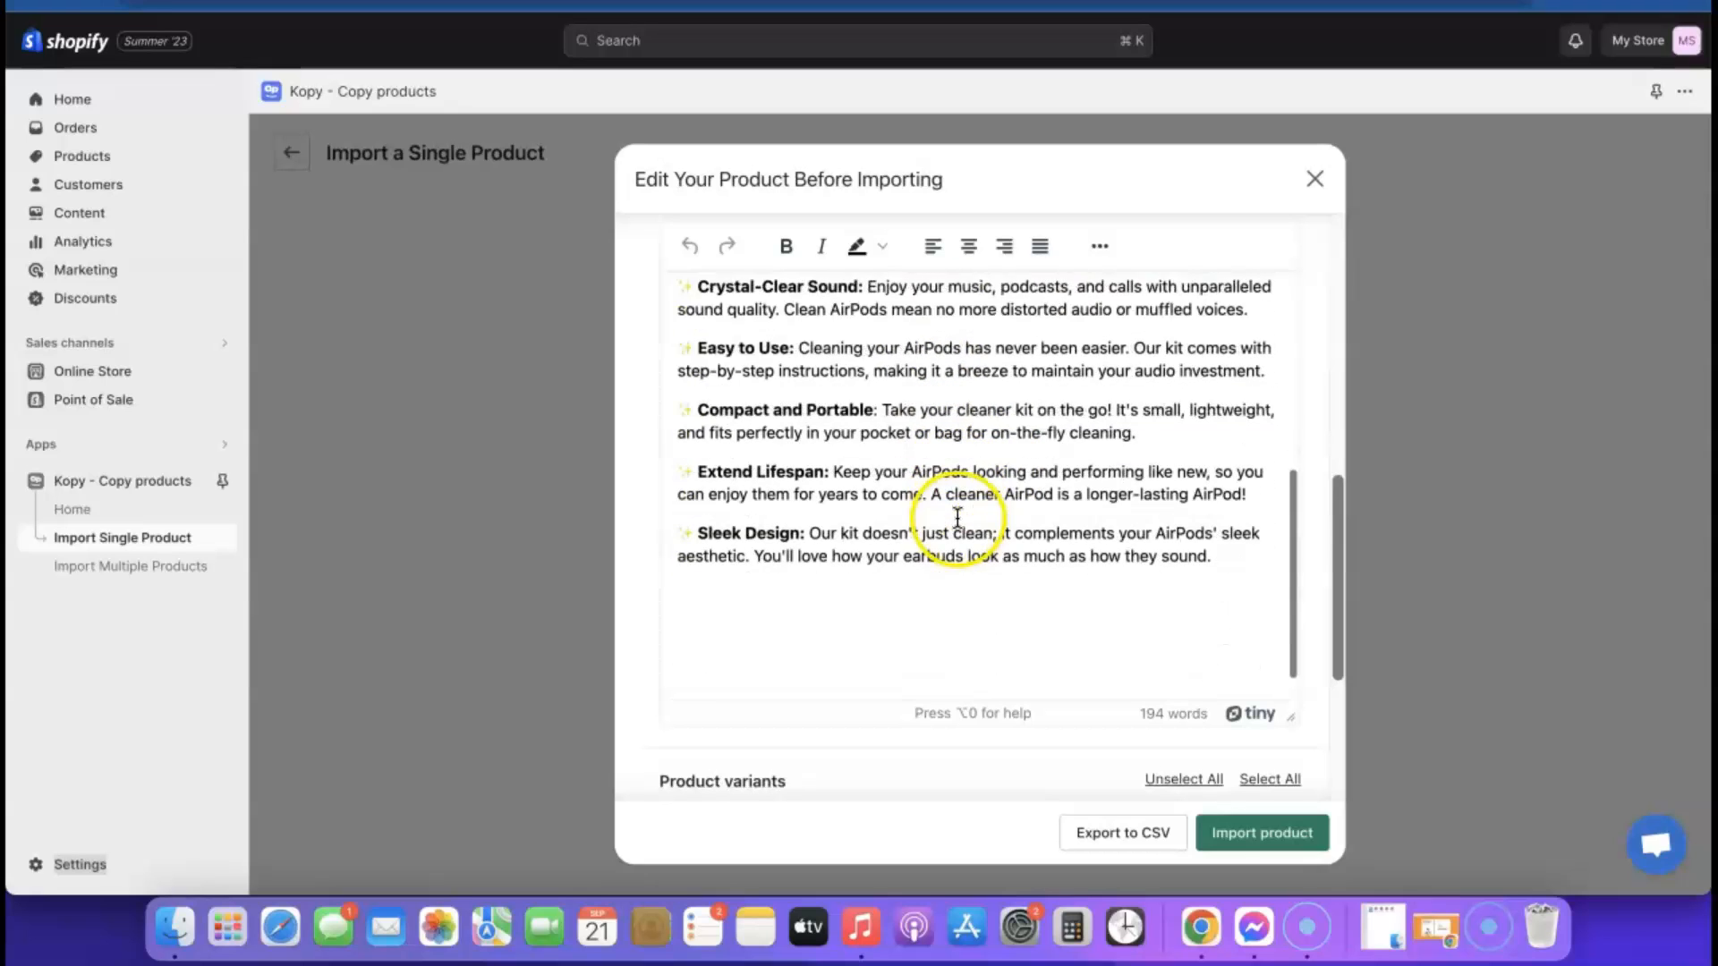
{"action": "scroll", "coordinate": [993, 514], "scroll_direction": "down", "scroll_amount": 4}
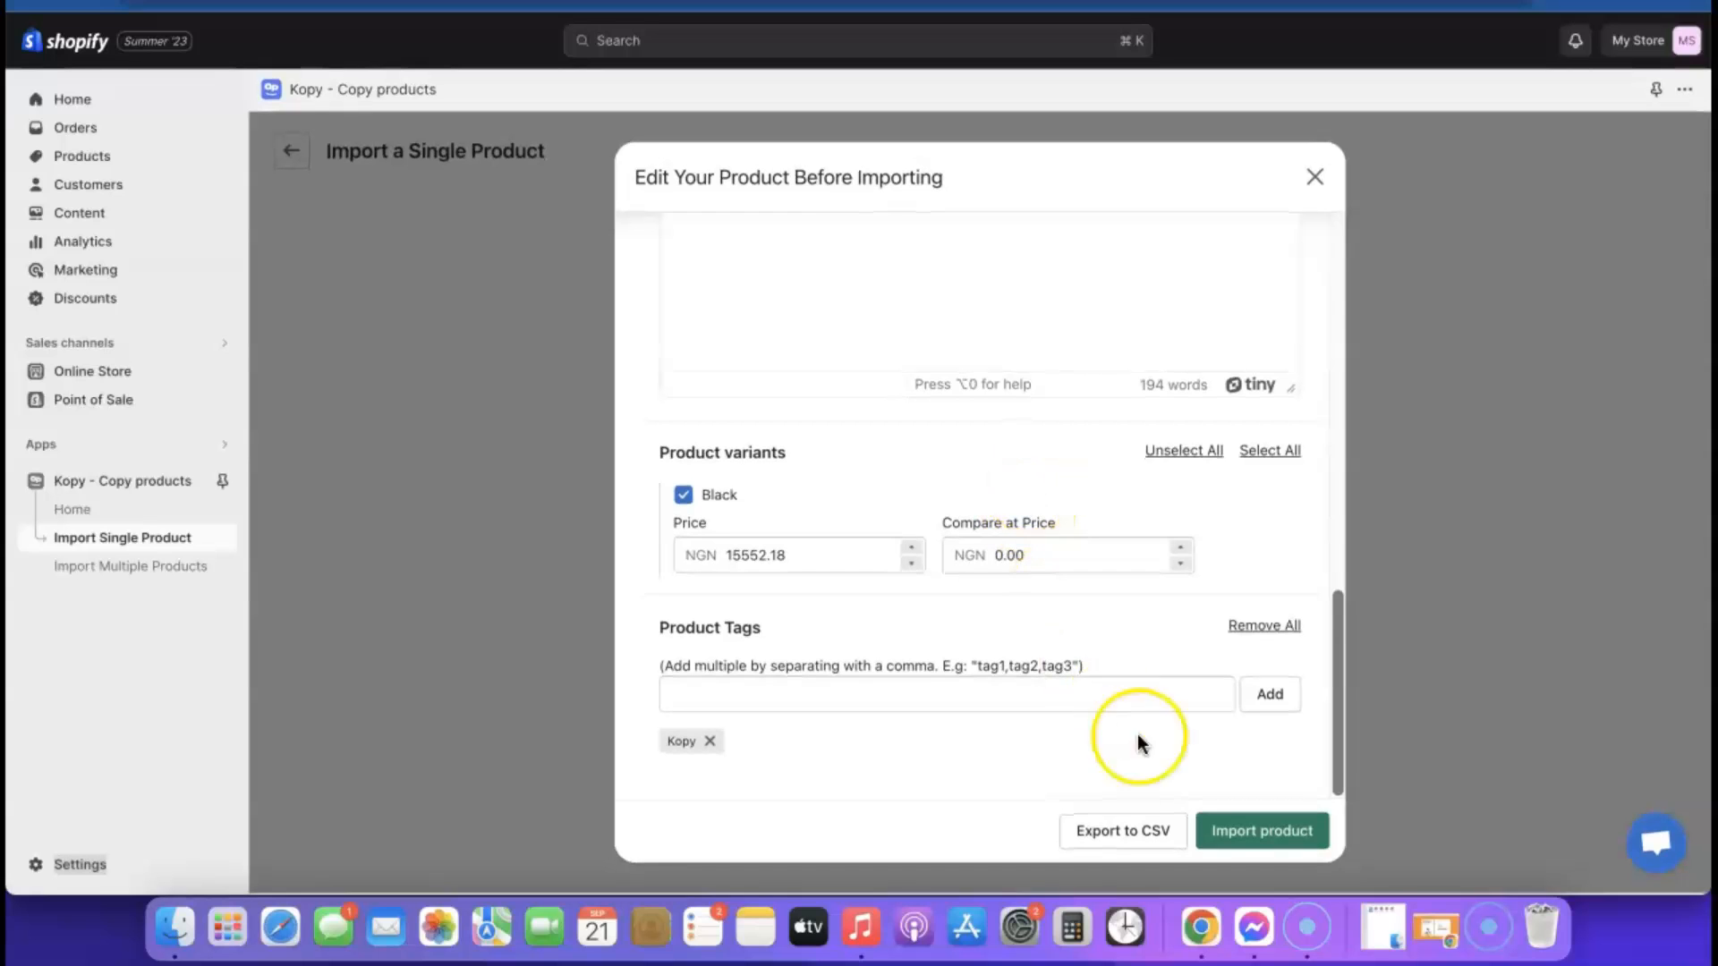
{"action": "scroll", "coordinate": [1136, 701], "scroll_direction": "up", "scroll_amount": 10}
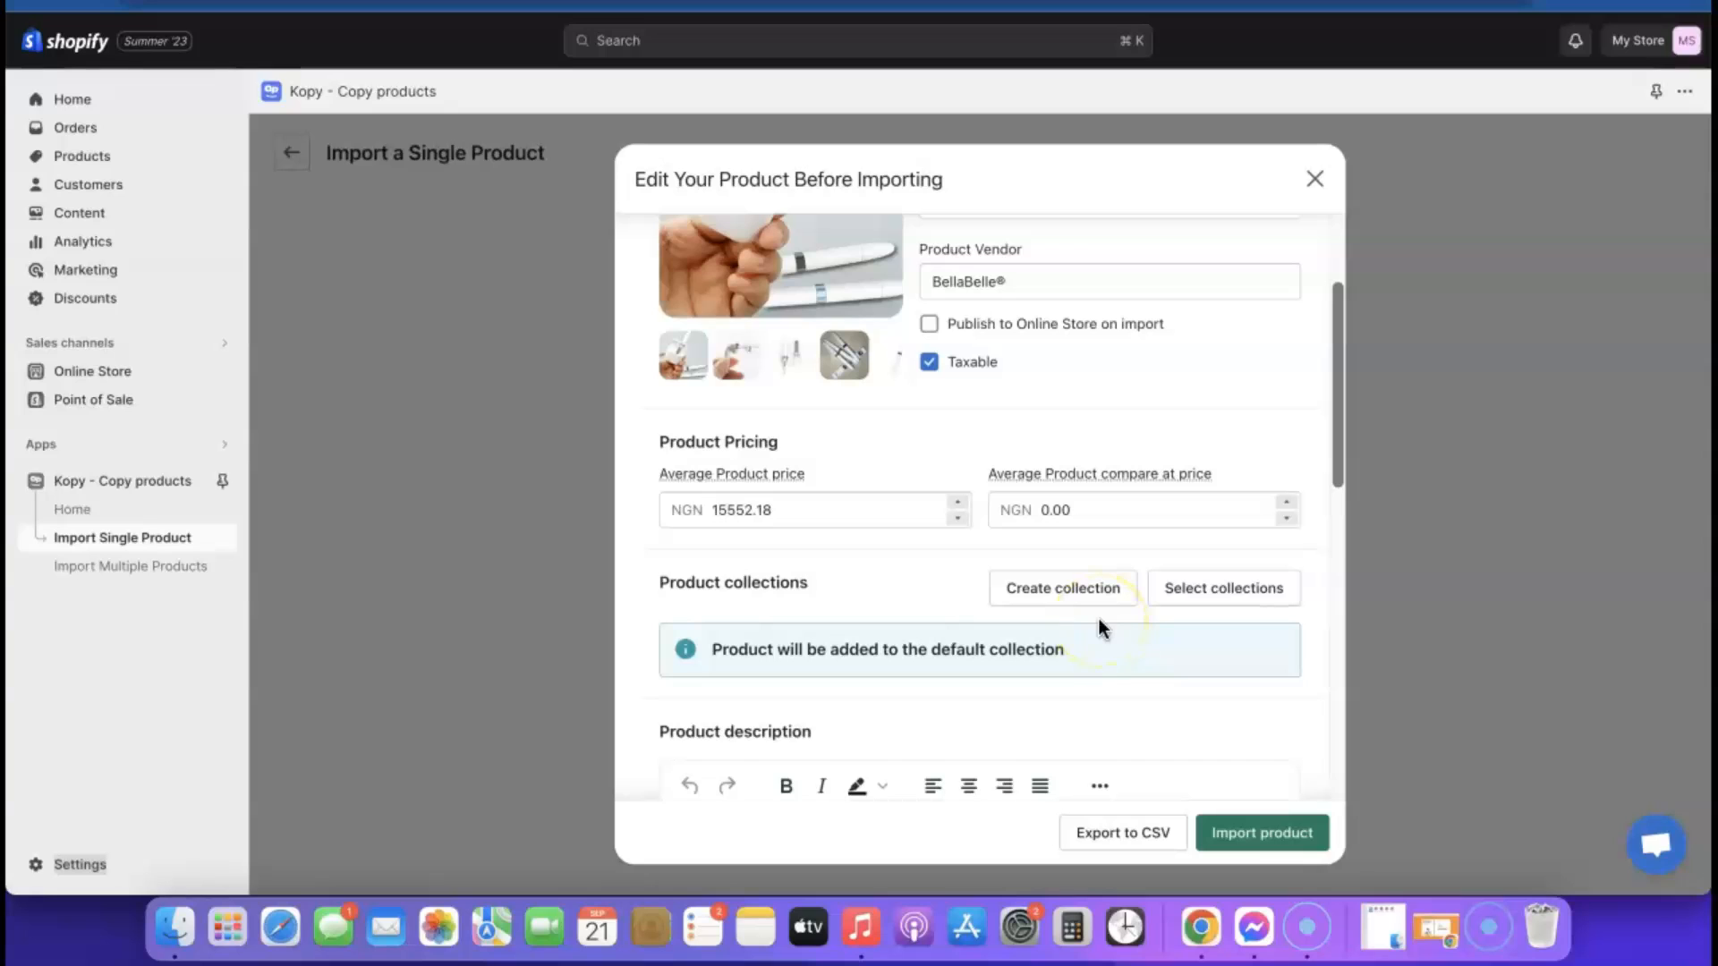
Enable publishing to the online store, turn off Taxable, import the Airpod Cleaner KIT and view the imported product
{"action": "left_click", "coordinate": [928, 327]}
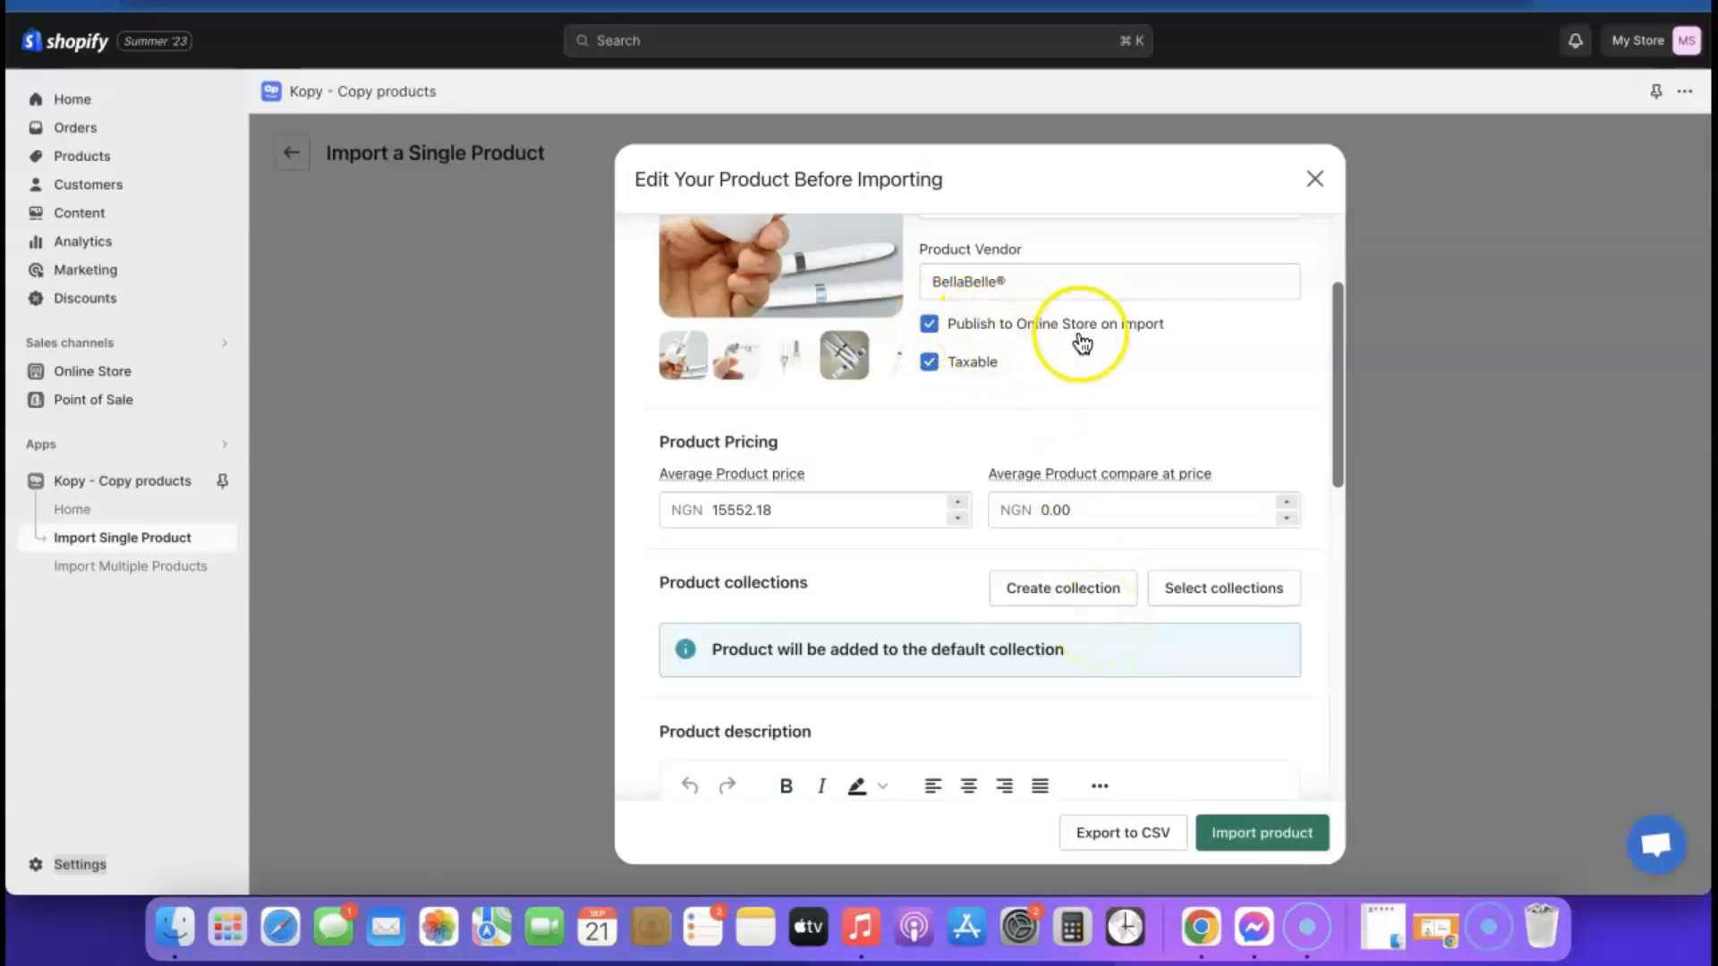
{"action": "left_click", "coordinate": [930, 362]}
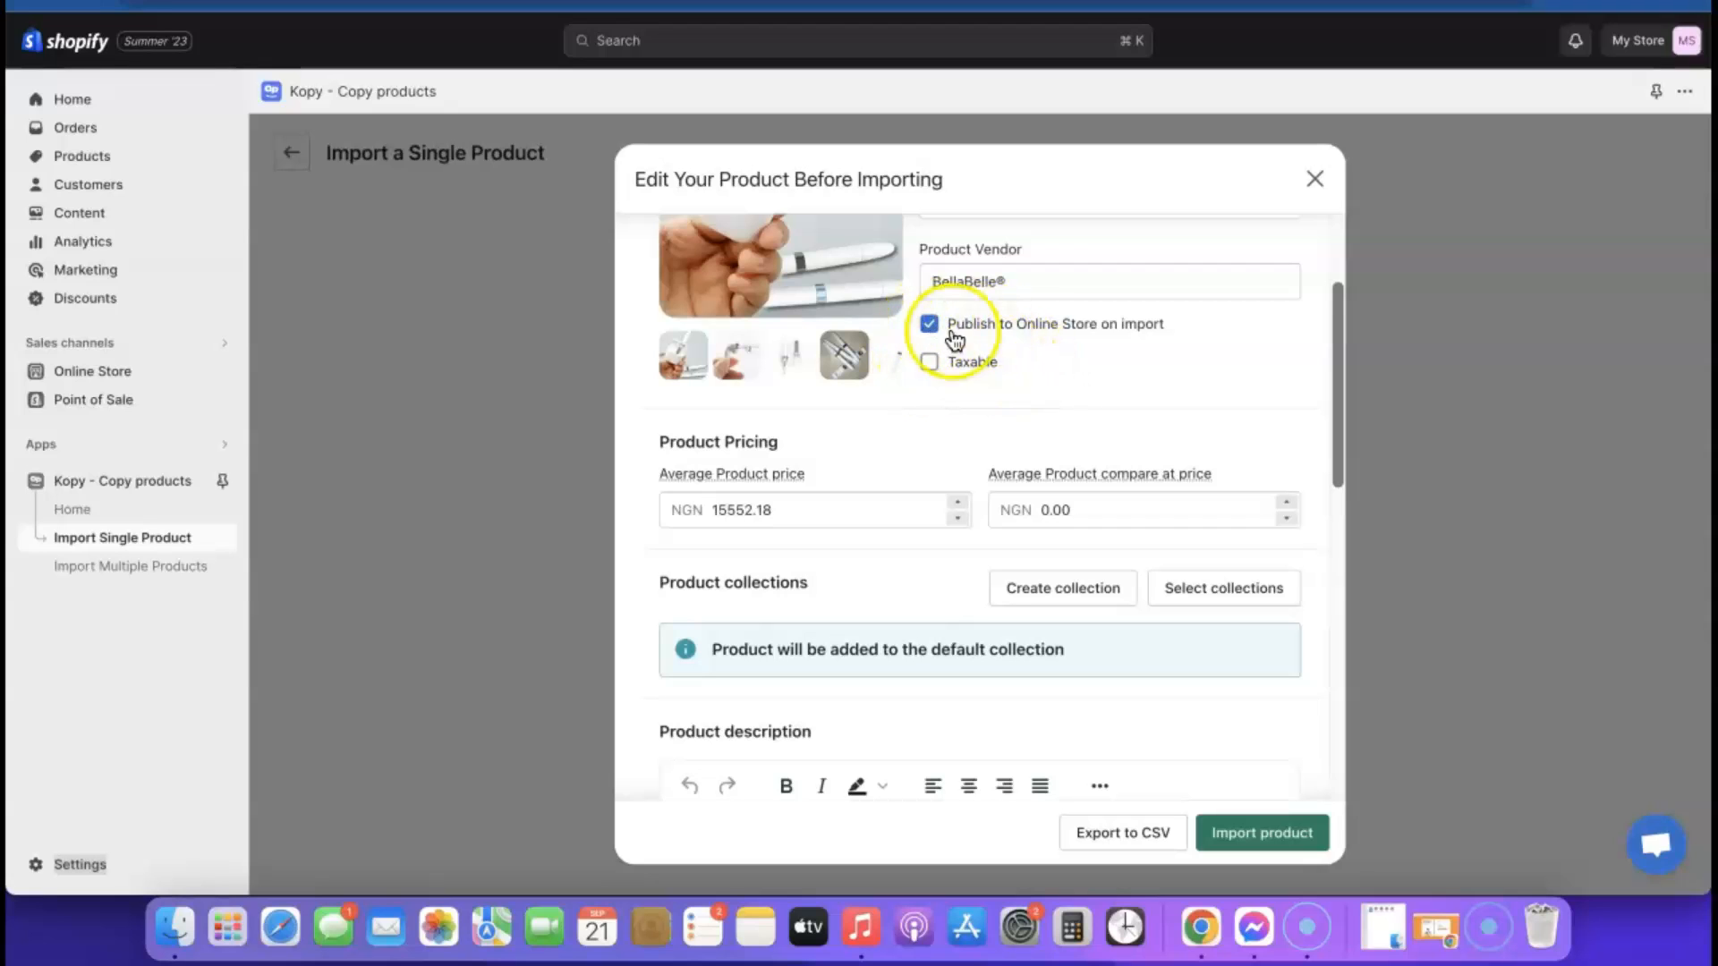
{"action": "left_click", "coordinate": [1277, 847]}
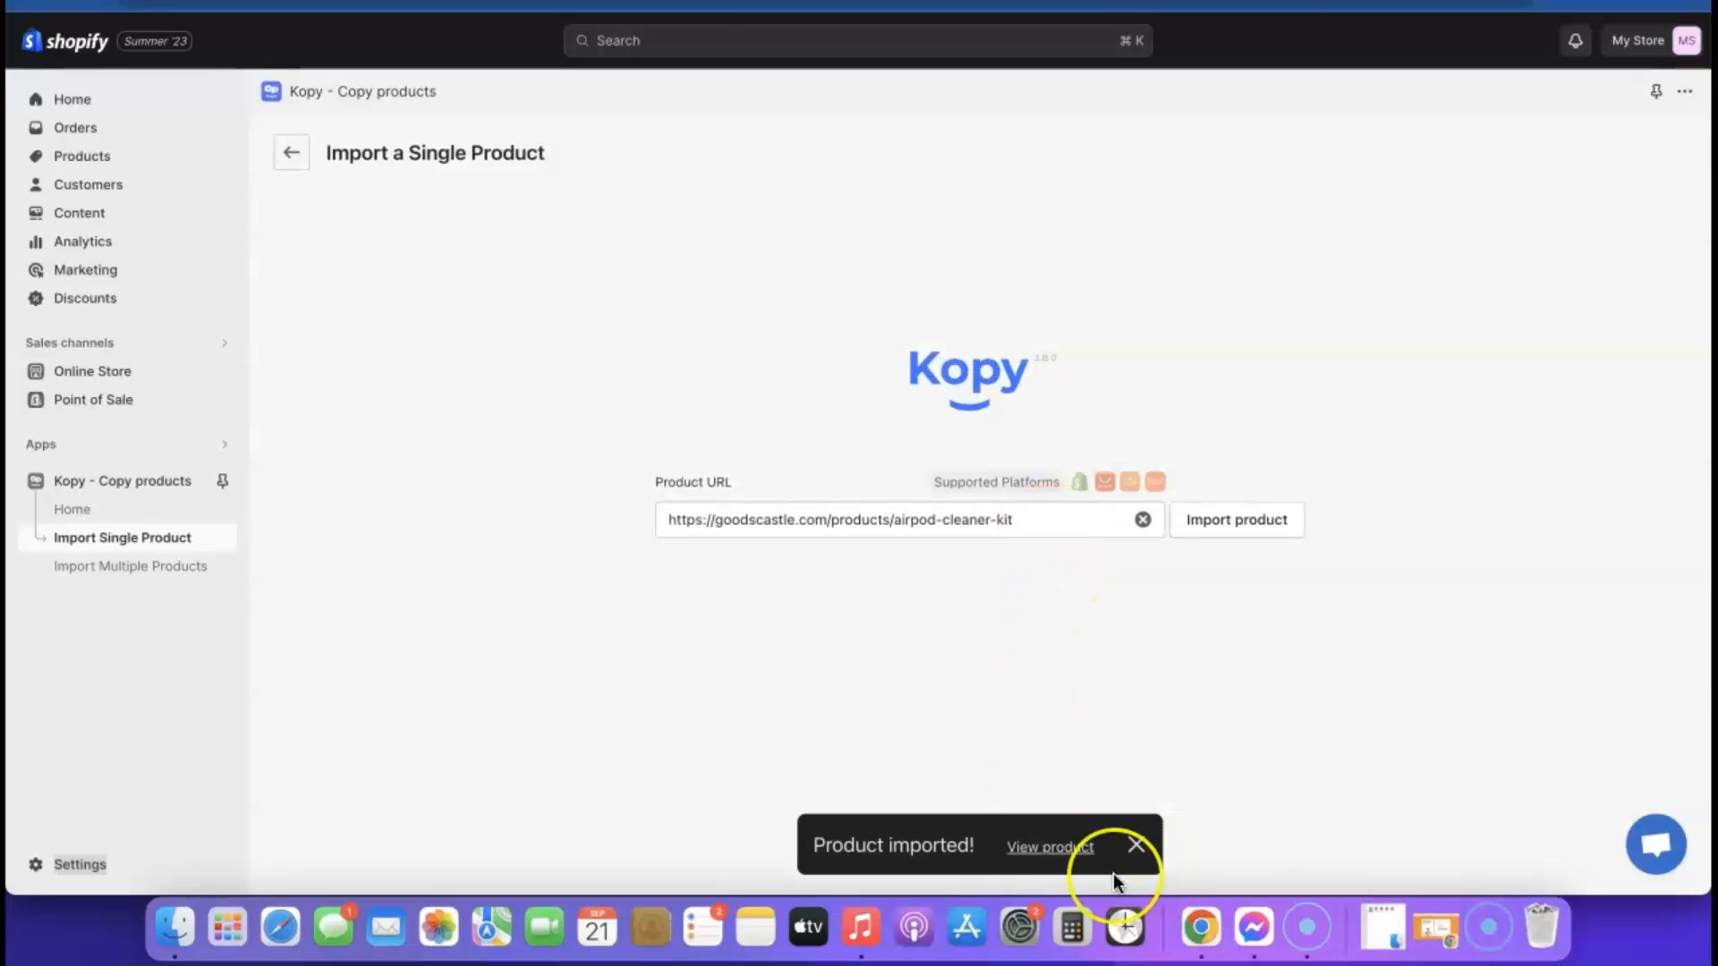
{"action": "left_click", "coordinate": [1056, 848]}
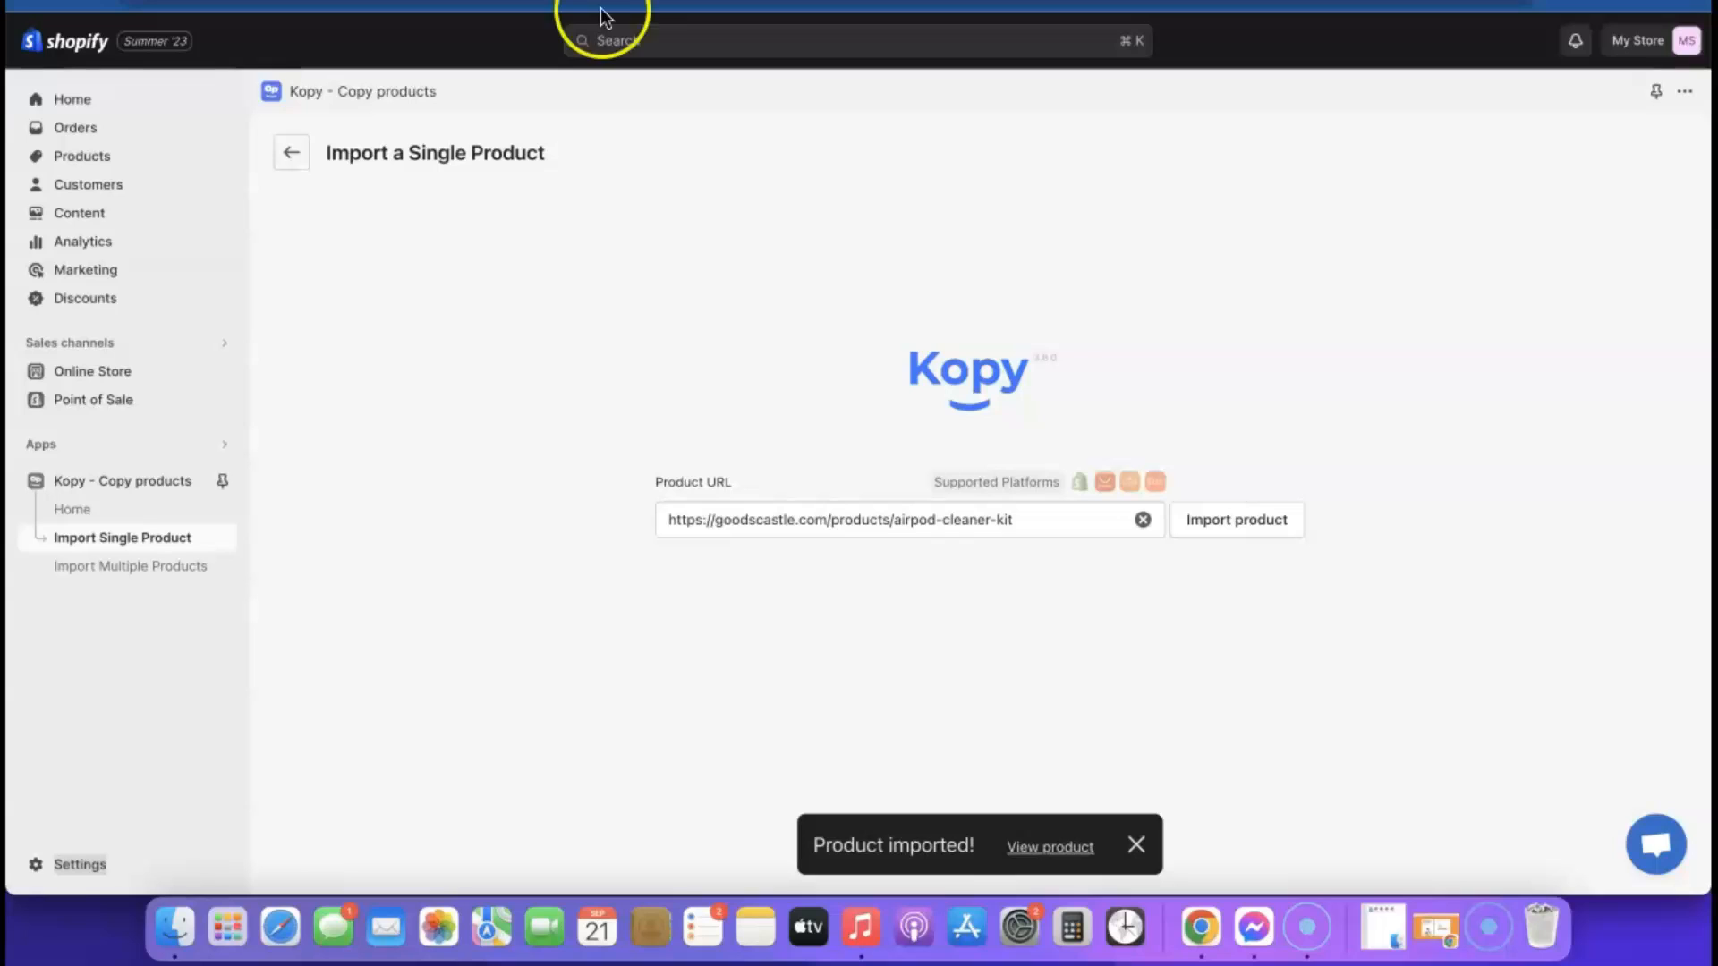
Change the store currency to US dollars (USD) in the store details and save the settings
{"action": "left_click", "coordinate": [53, 866]}
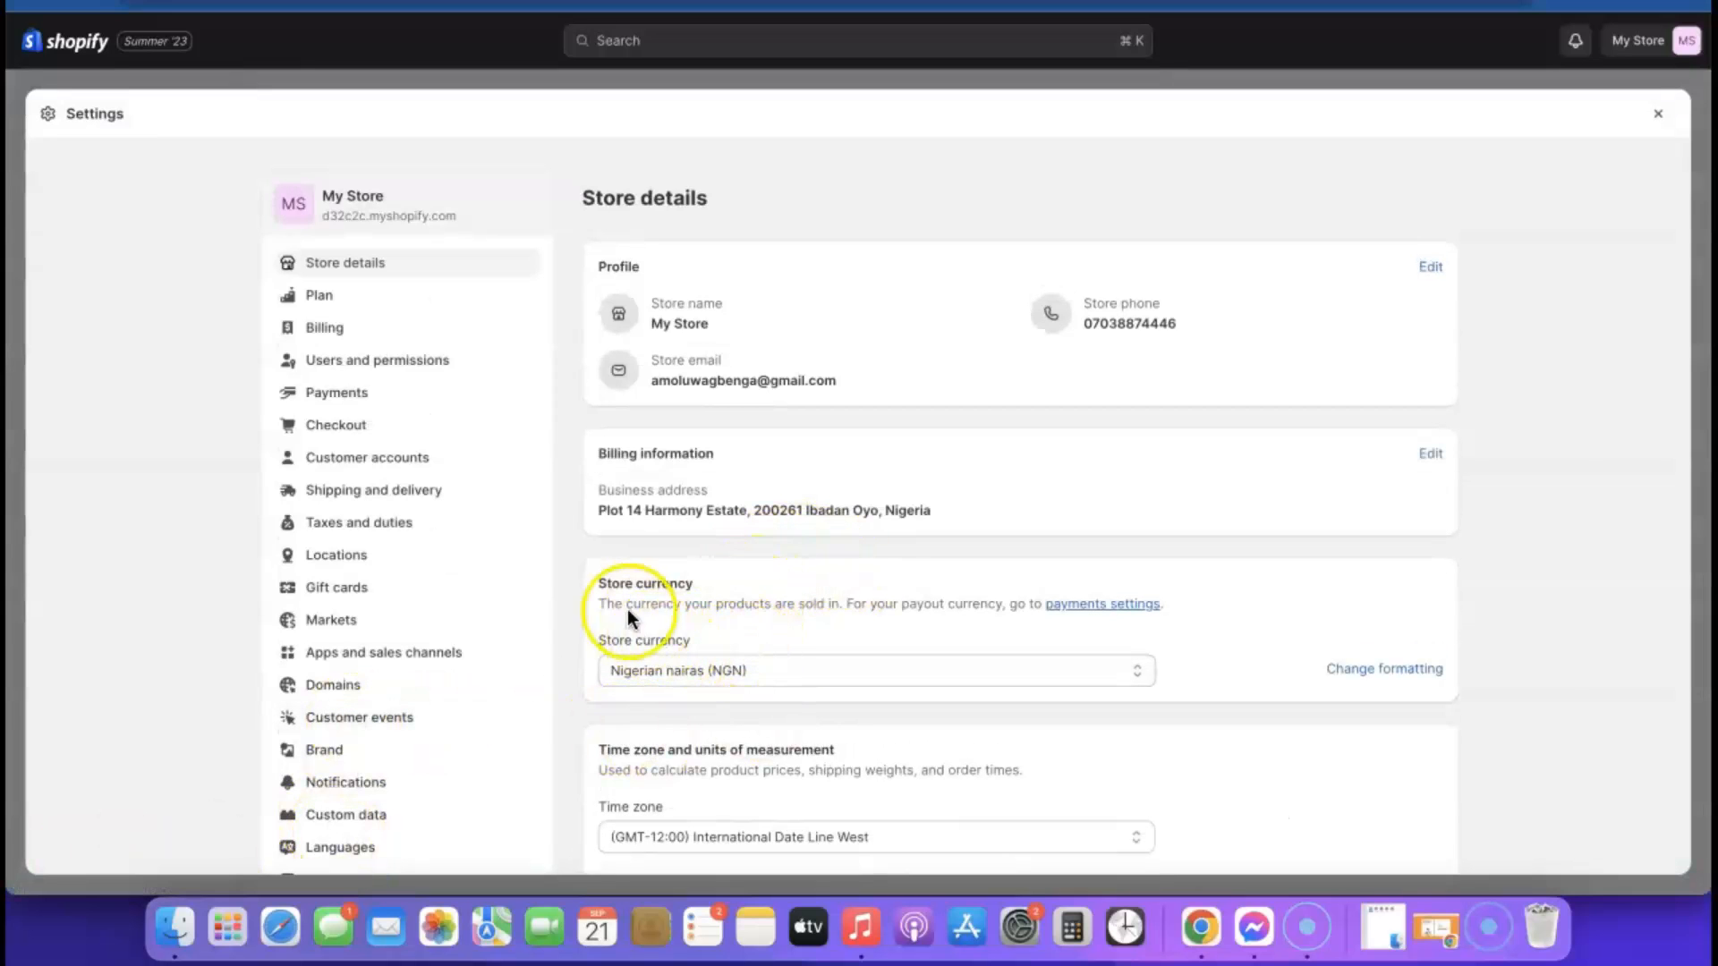
{"action": "left_click", "coordinate": [978, 673]}
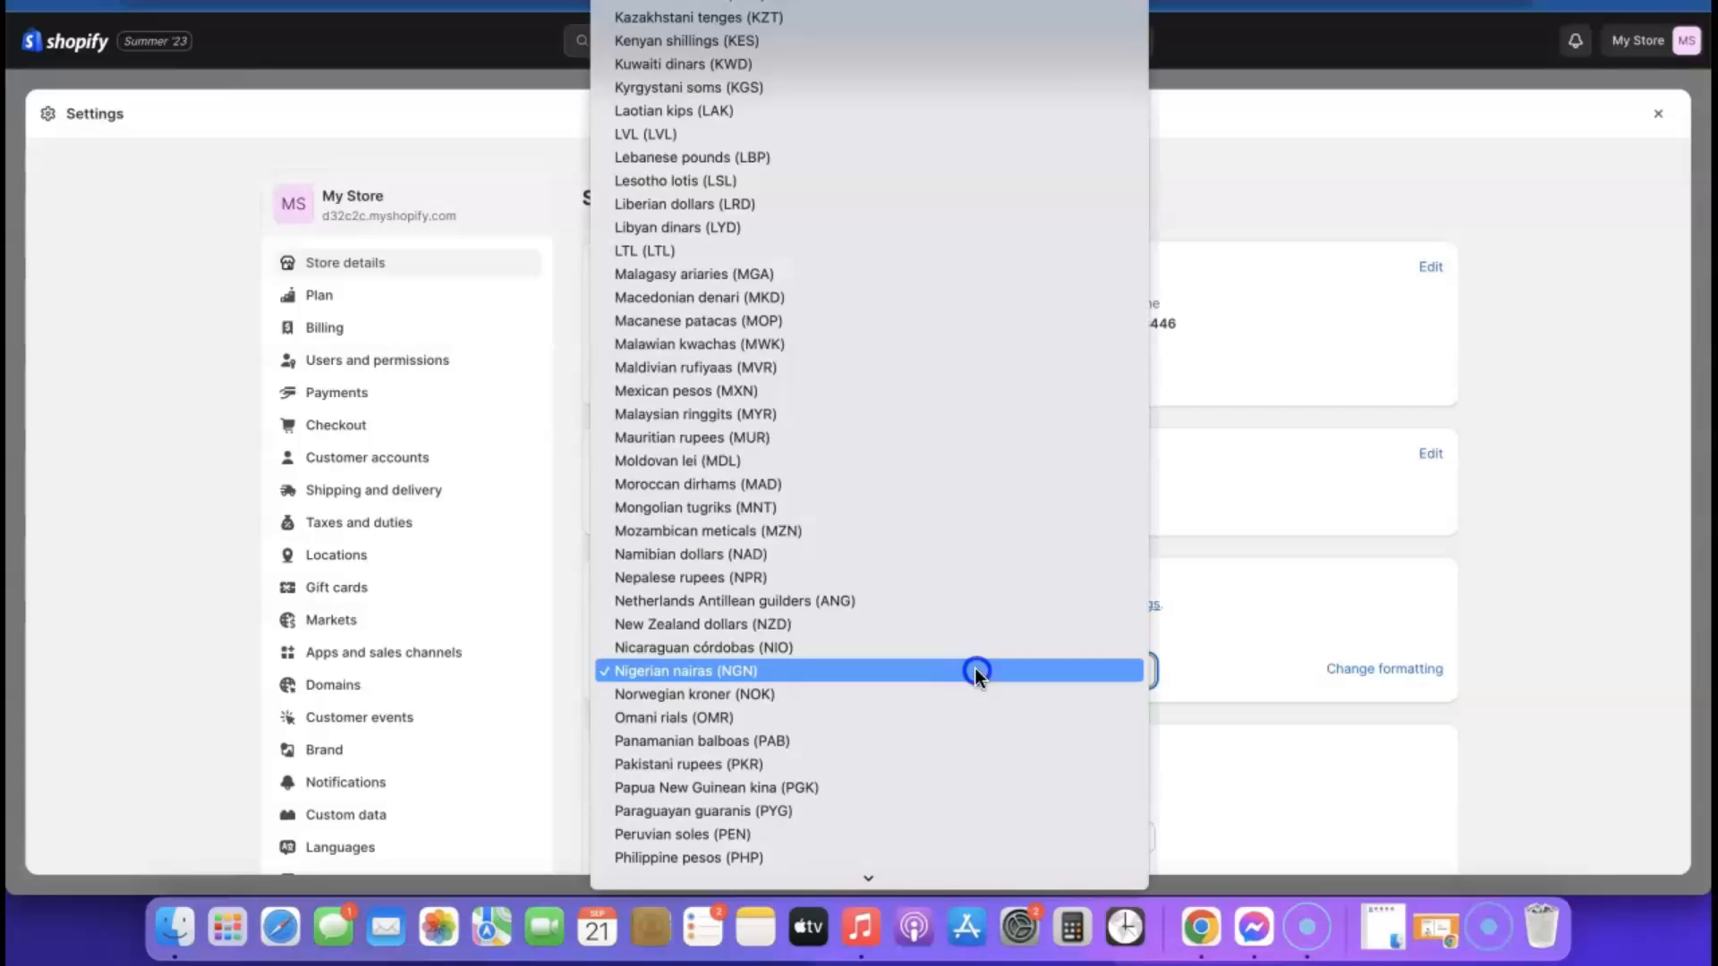
{"action": "scroll", "coordinate": [907, 581], "scroll_direction": "down", "scroll_amount": 15}
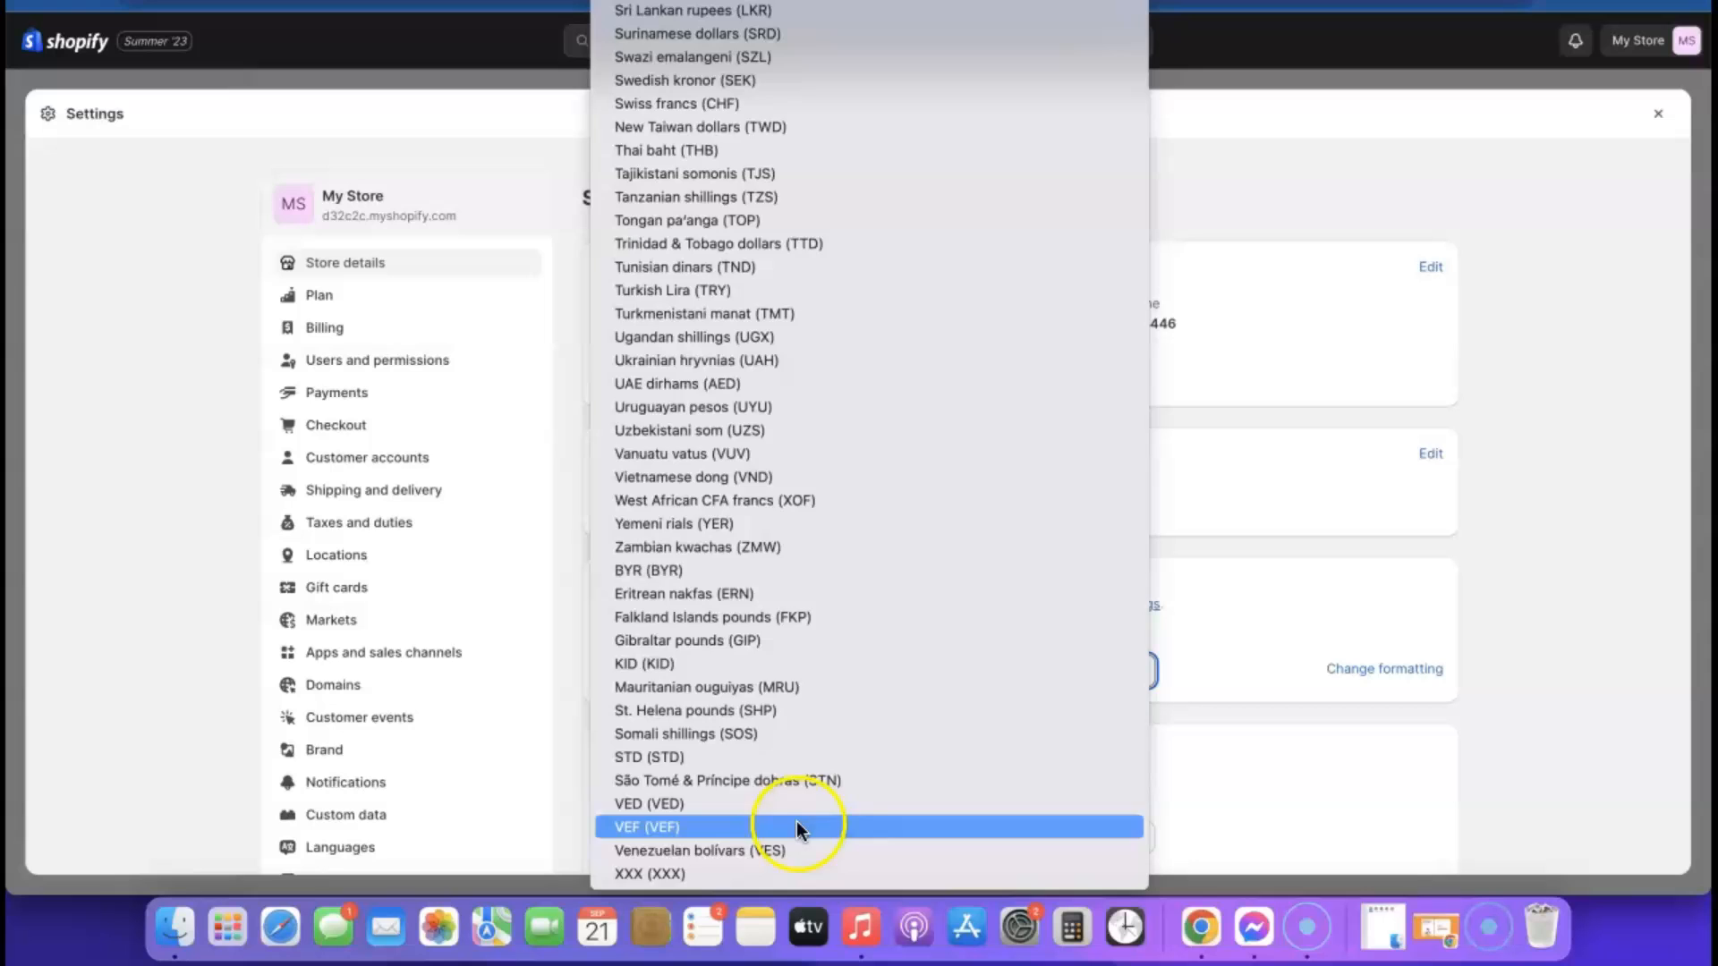
{"action": "scroll", "coordinate": [792, 744], "scroll_direction": "up", "scroll_amount": 20}
{"action": "left_click", "coordinate": [791, 743]}
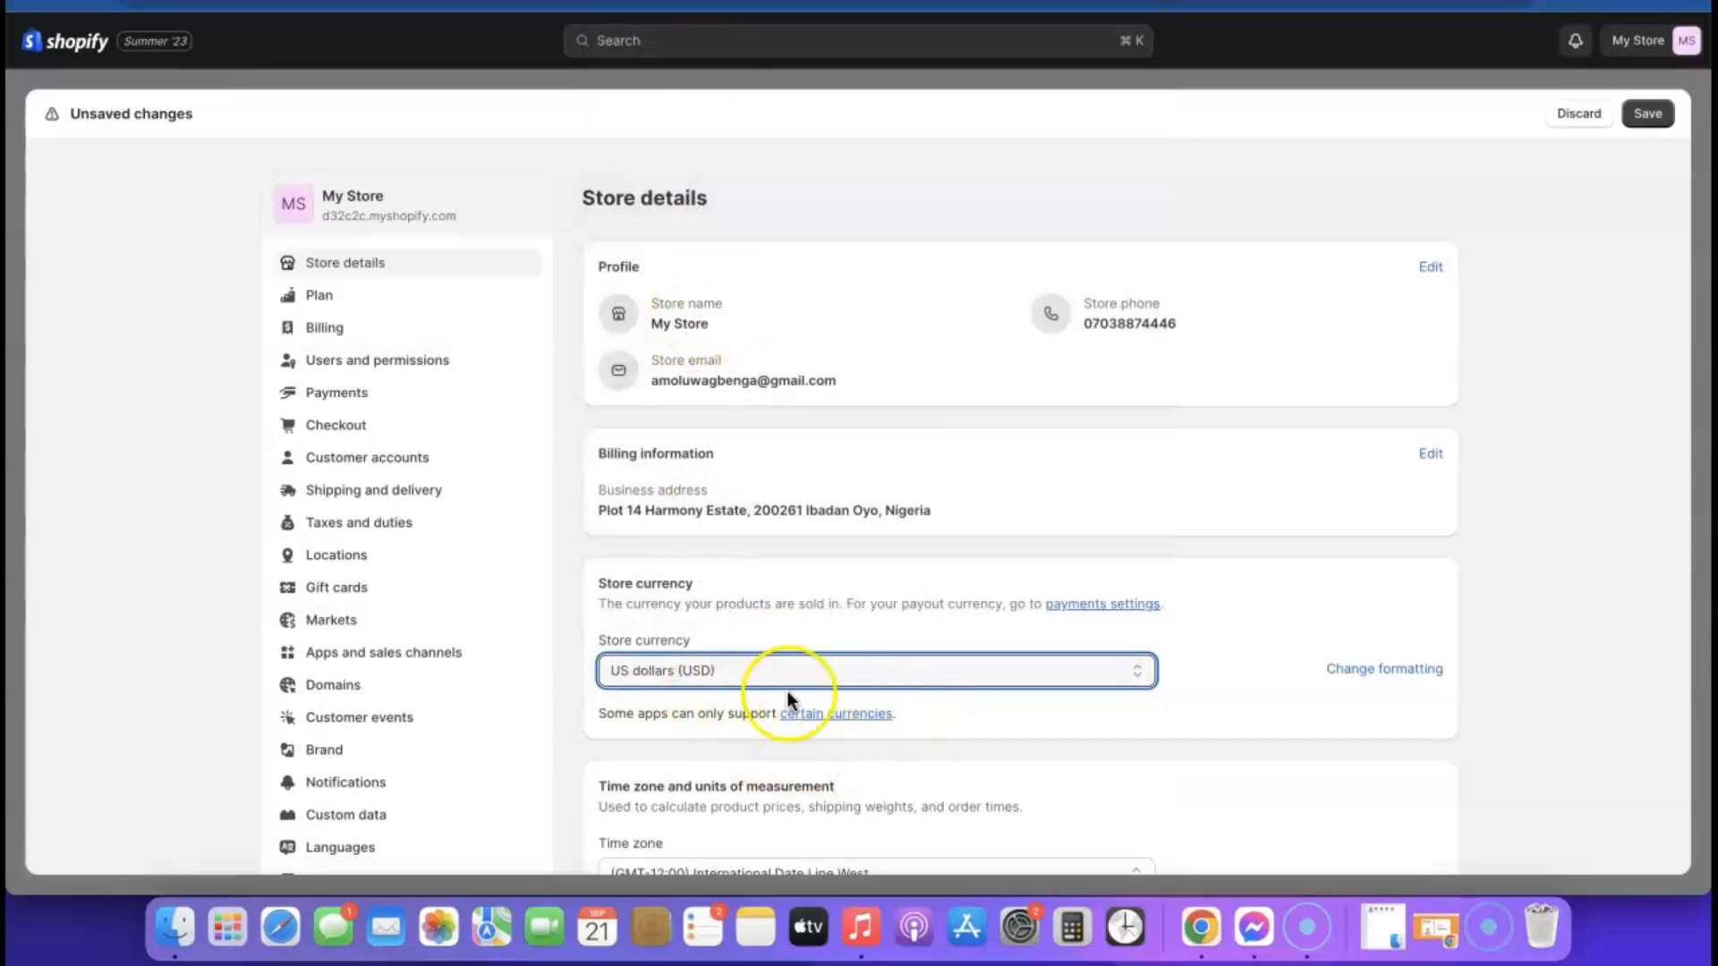
{"action": "scroll", "coordinate": [845, 680], "scroll_direction": "down", "scroll_amount": 2}
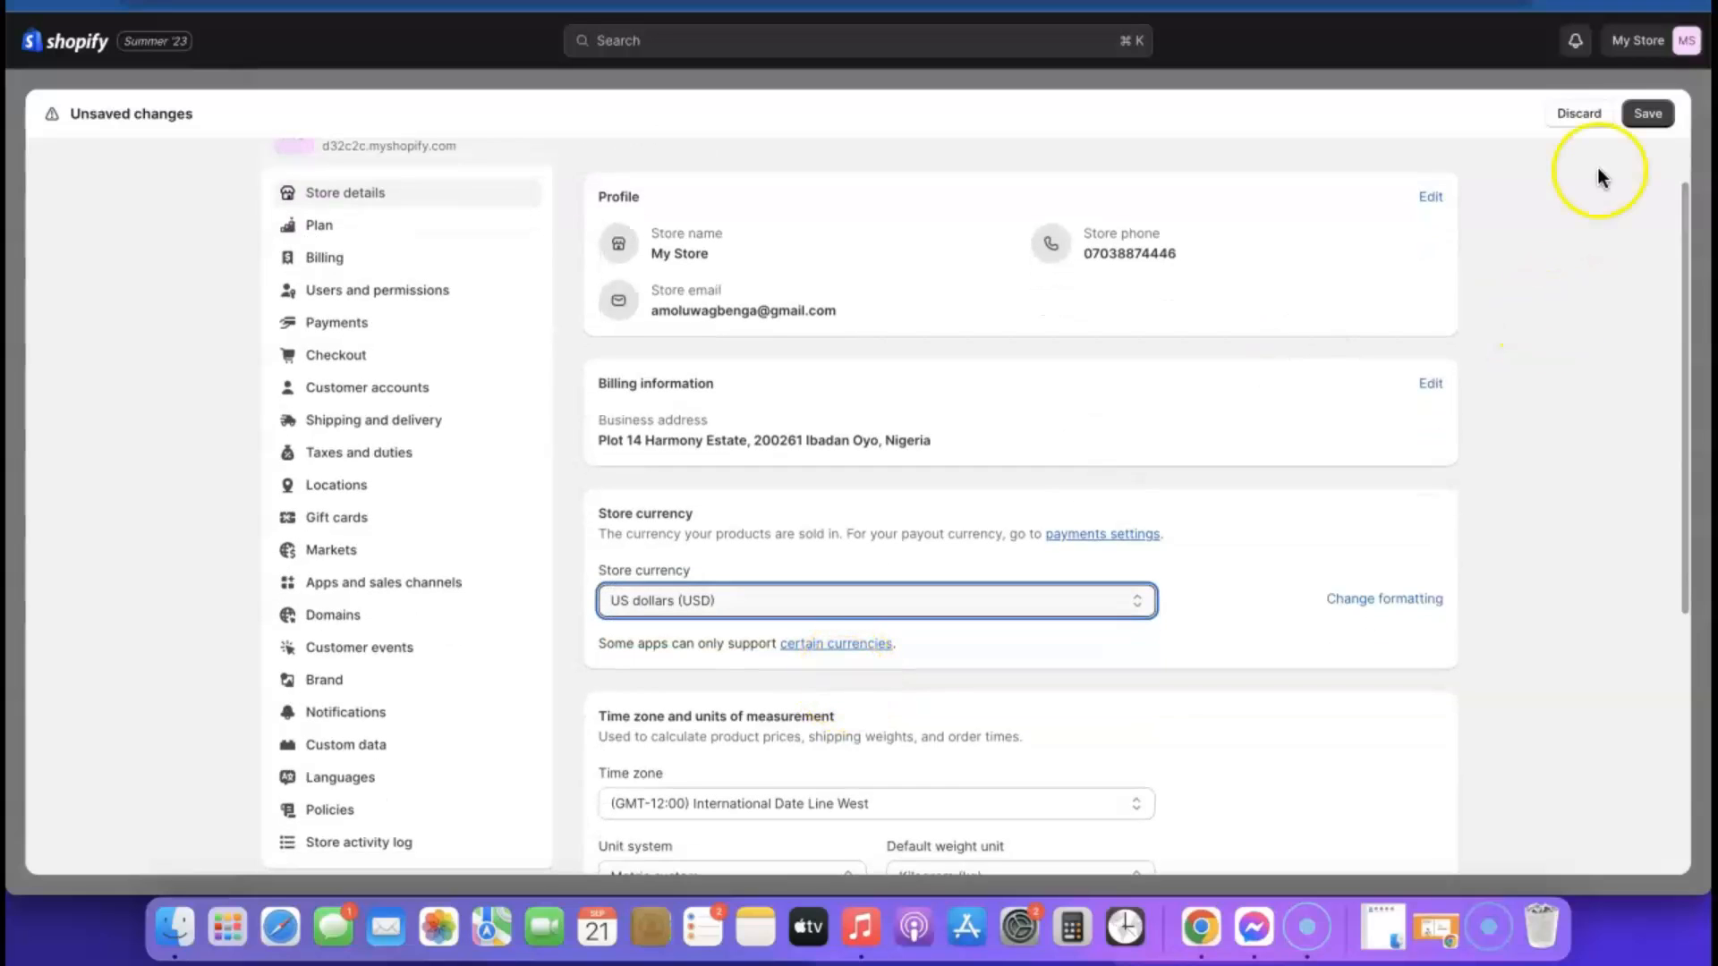
{"action": "left_click", "coordinate": [1647, 113]}
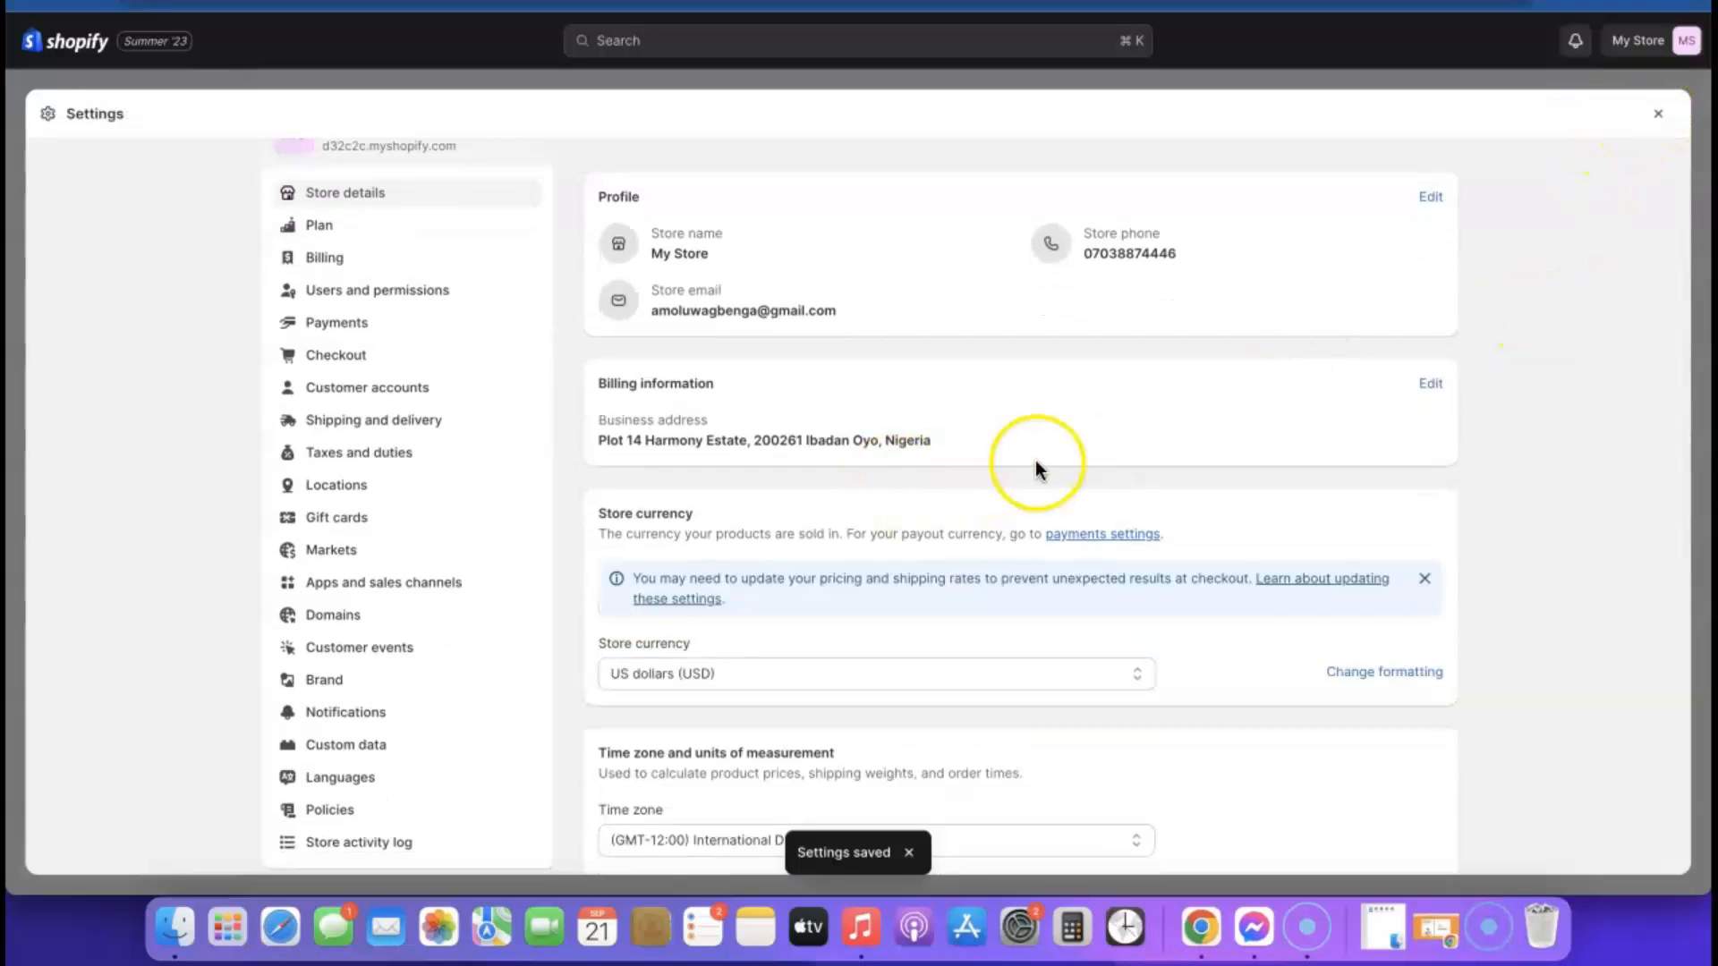
{"action": "scroll", "coordinate": [1034, 460], "scroll_direction": "down", "scroll_amount": 4}
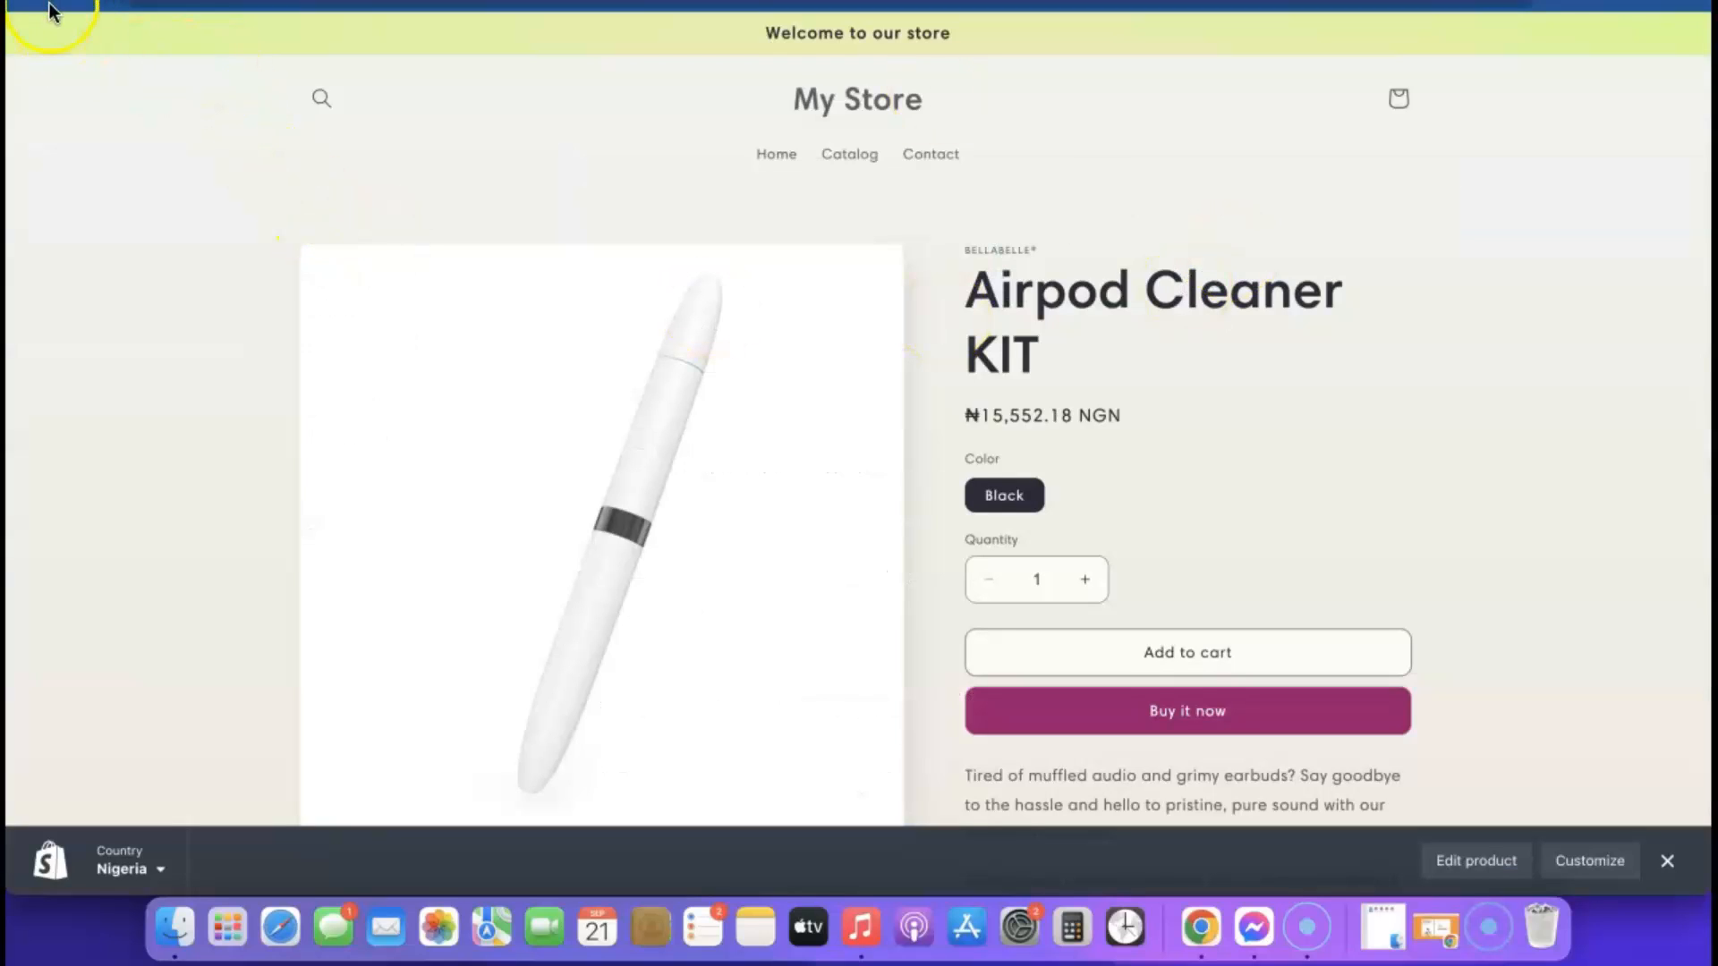
Leave the store settings and open the Airpod Cleaner KIT from the product list for editing
{"action": "left_click", "coordinate": [912, 94]}
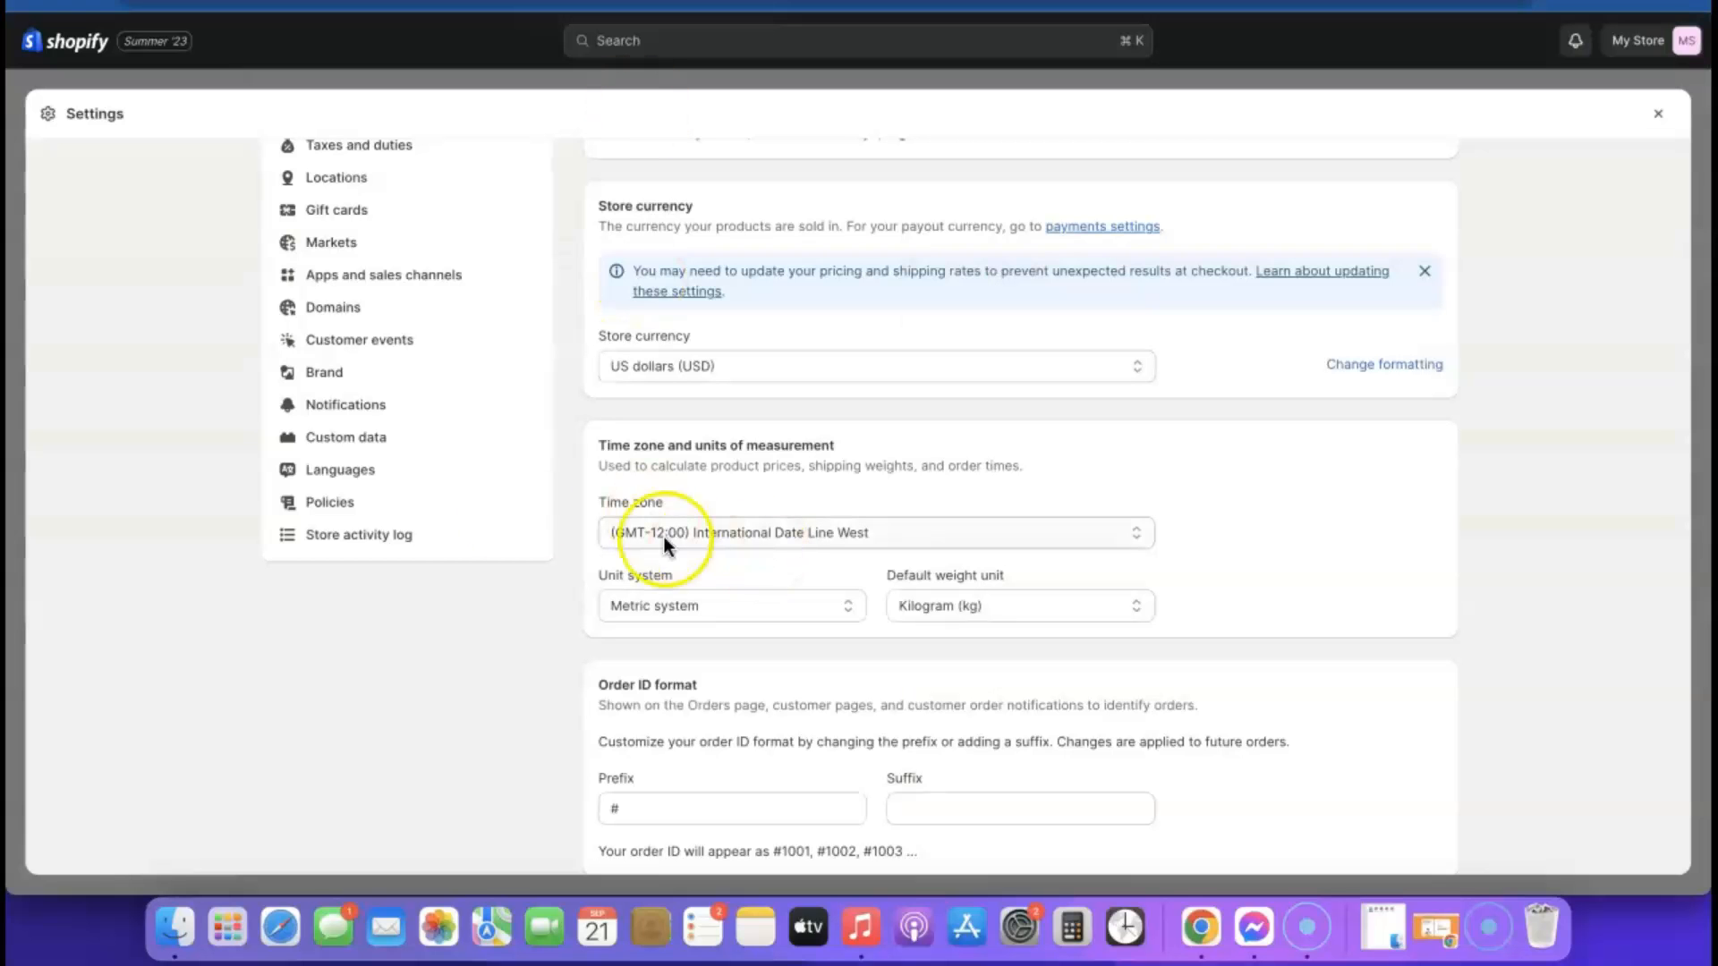
{"action": "left_click", "coordinate": [1658, 114]}
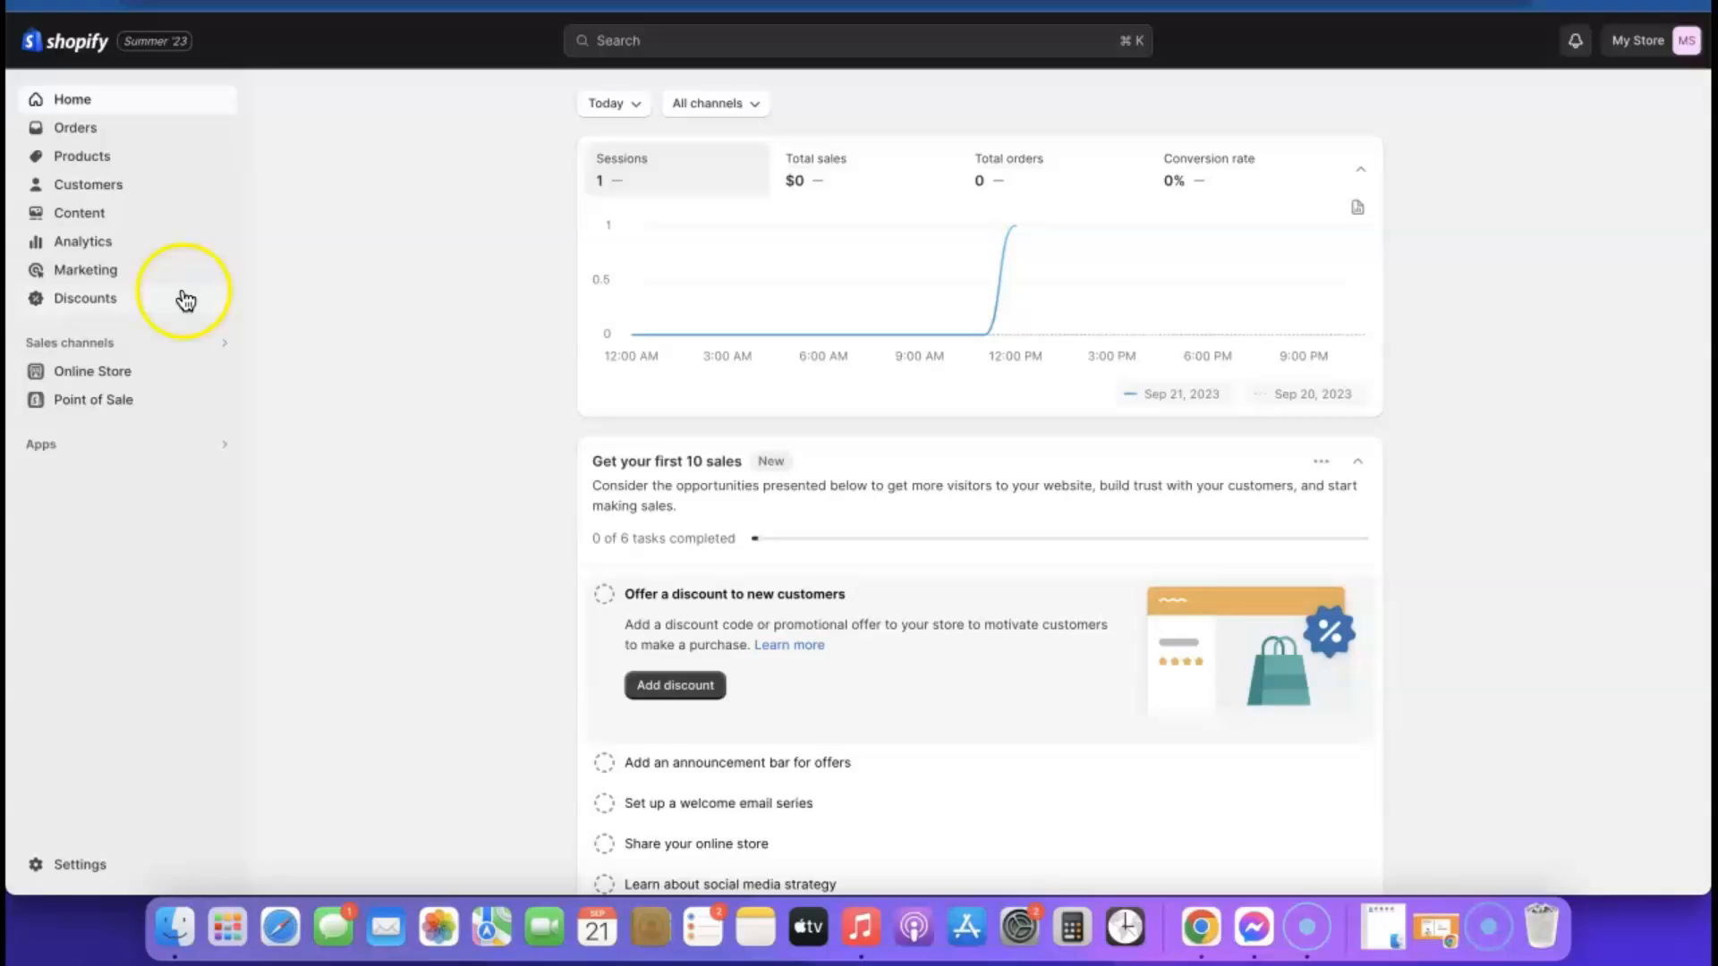
{"action": "left_click", "coordinate": [81, 159]}
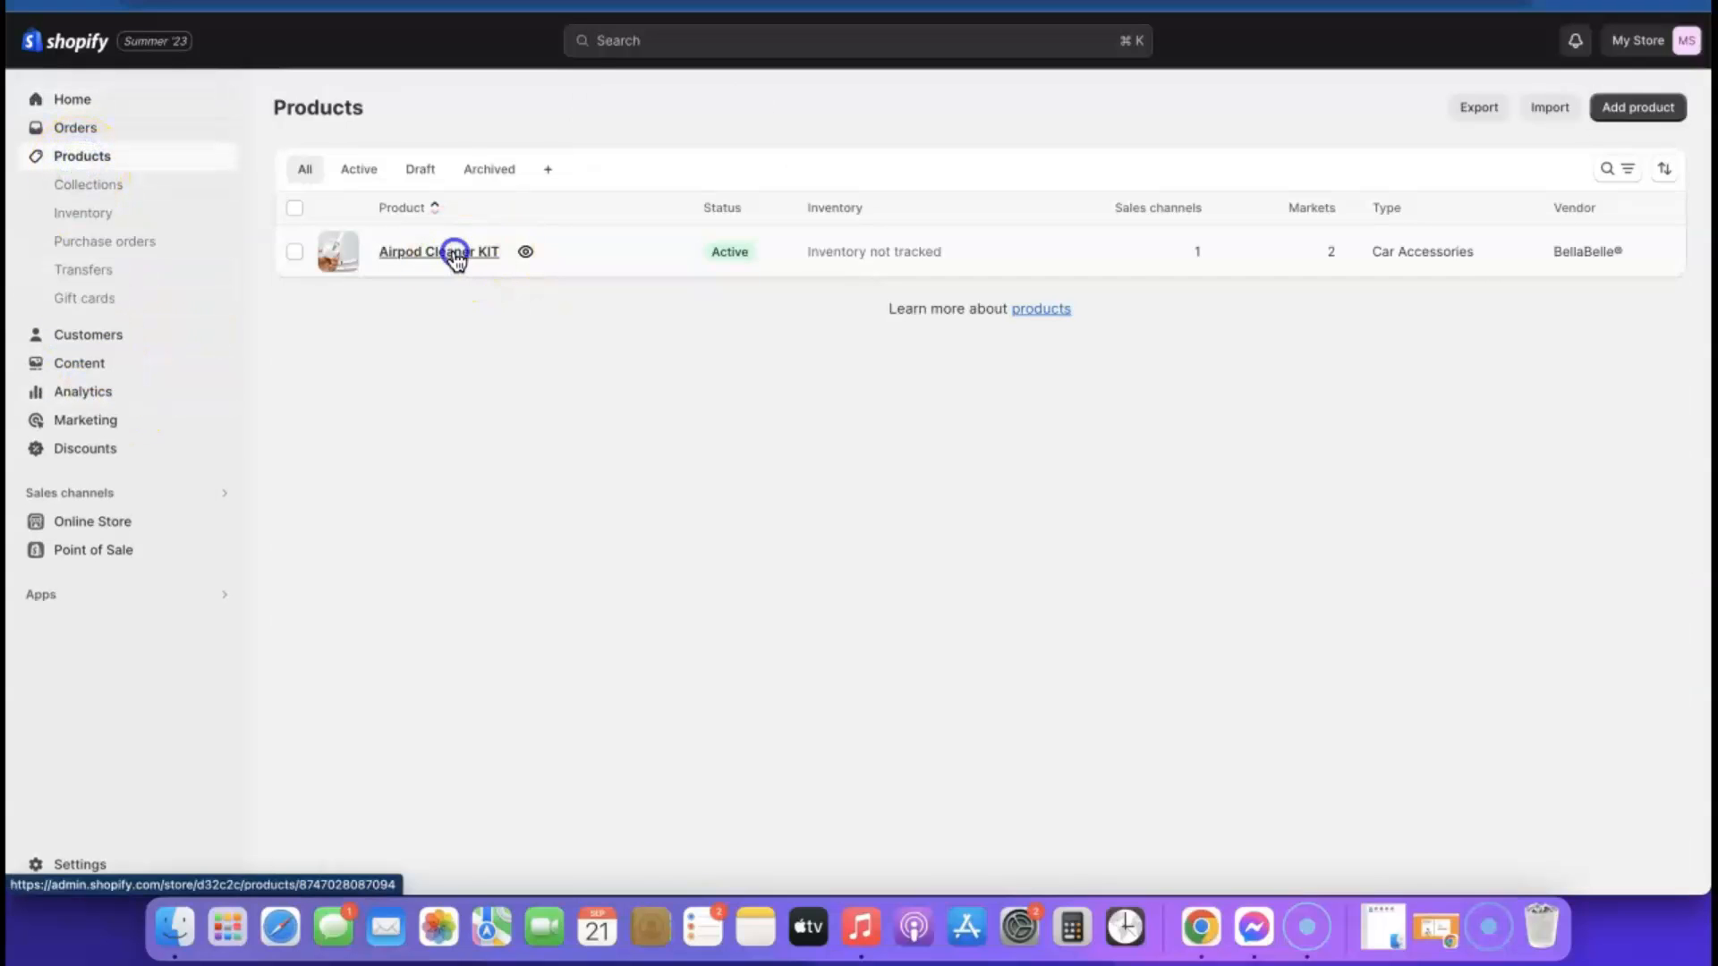
{"action": "left_click", "coordinate": [453, 260]}
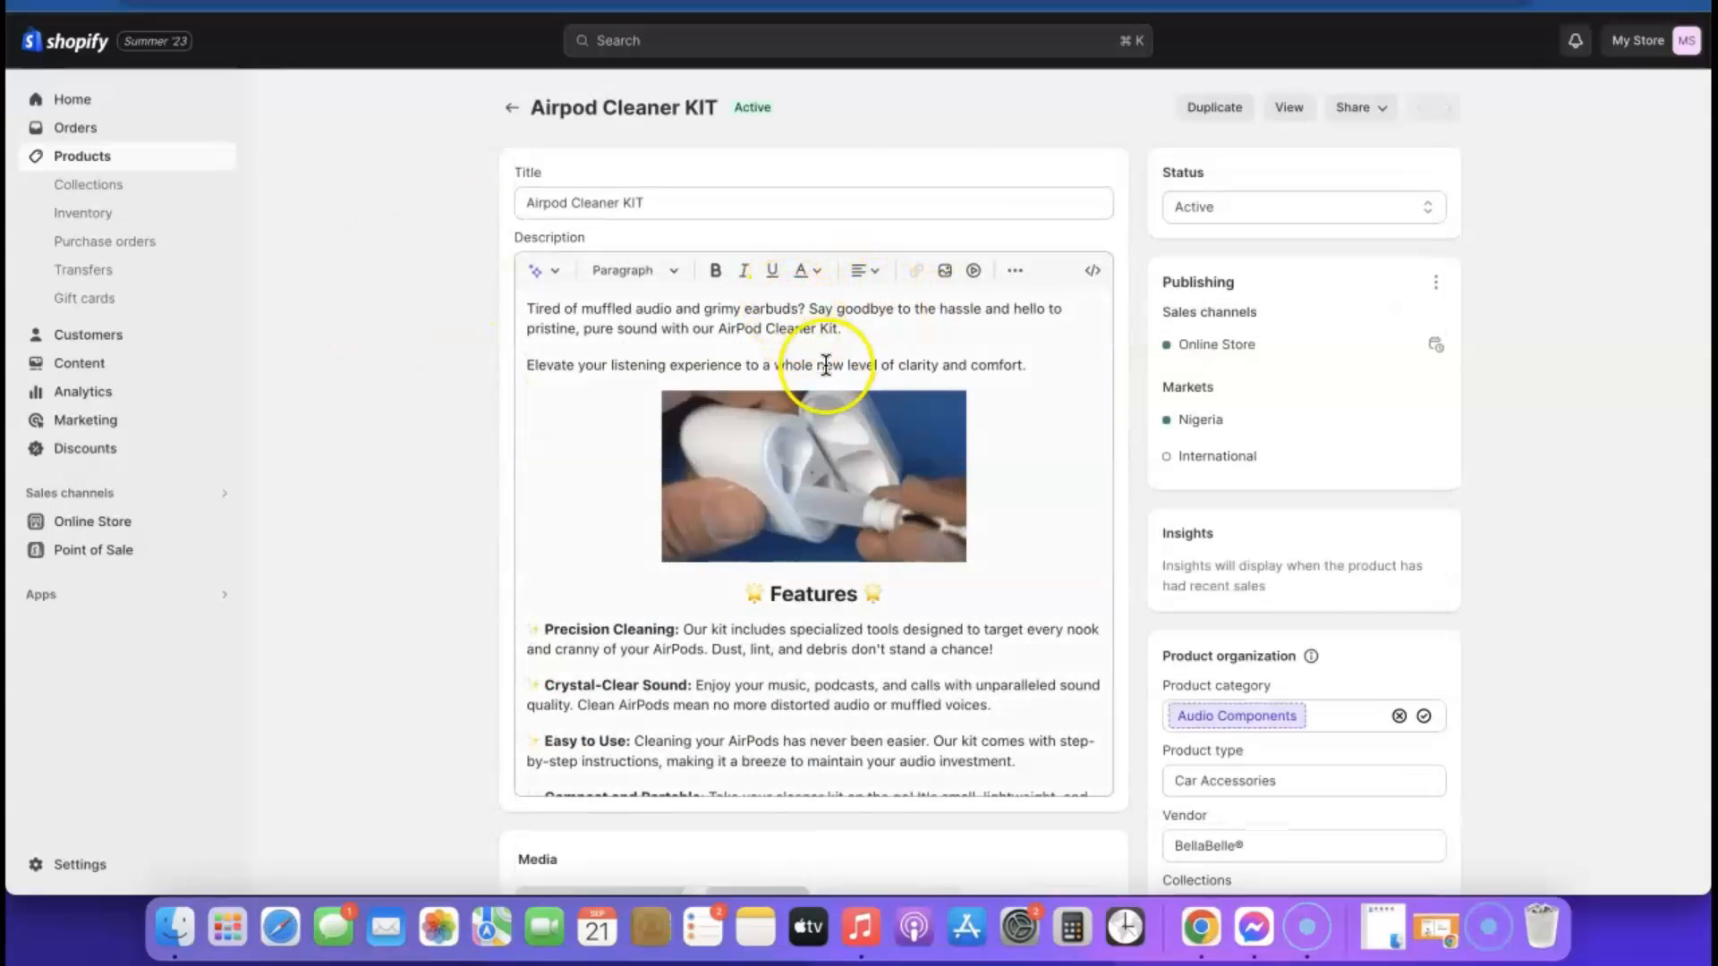
Set the Black variant's price to $19.99 and save the product
{"action": "scroll", "coordinate": [1150, 304], "scroll_direction": "down", "scroll_amount": 5}
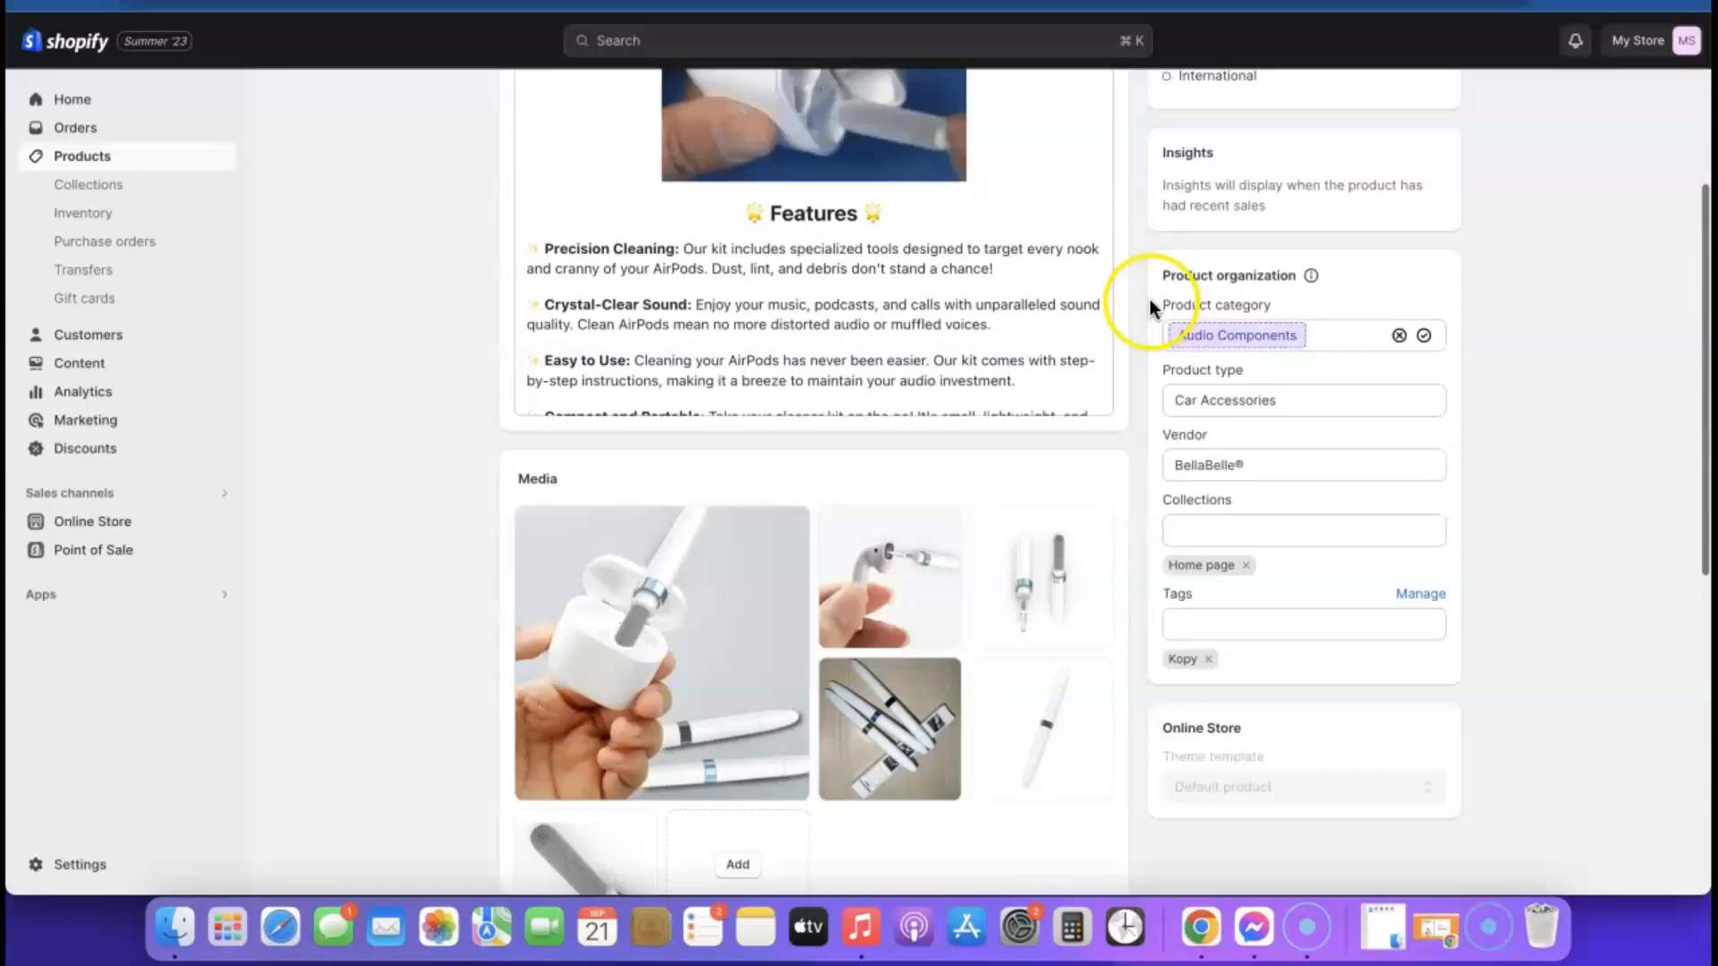
{"action": "scroll", "coordinate": [1149, 301], "scroll_direction": "down", "scroll_amount": 9}
{"action": "left_click", "coordinate": [767, 566]}
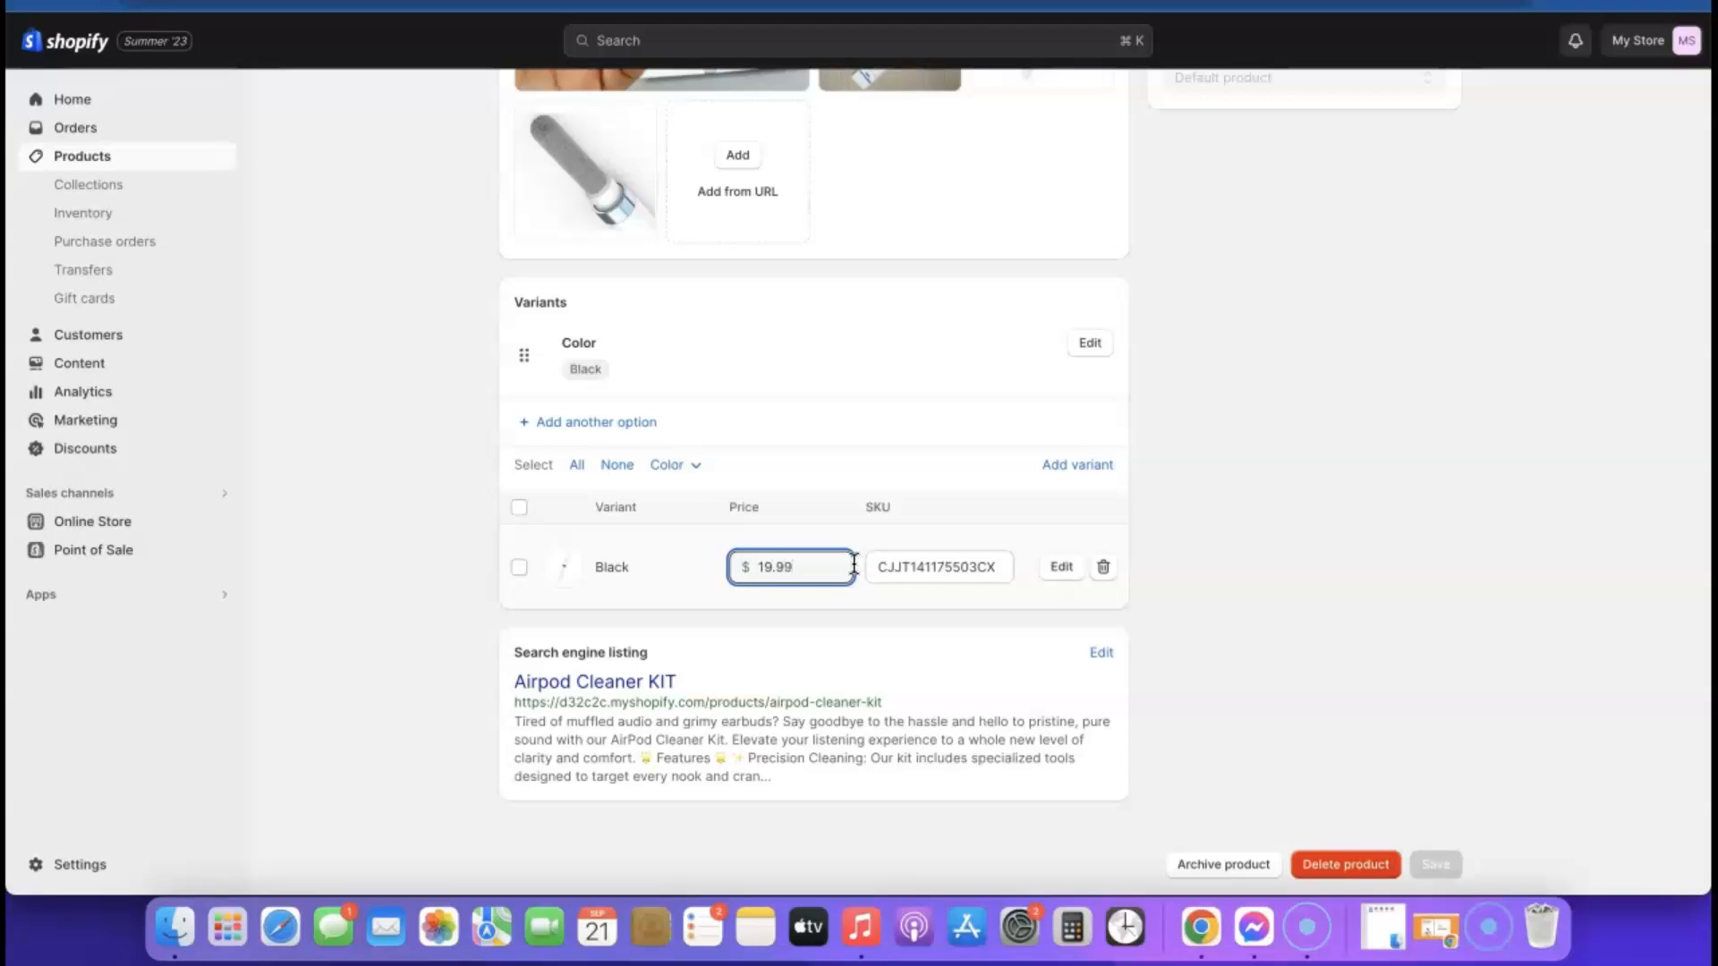
{"action": "left_click", "coordinate": [713, 579]}
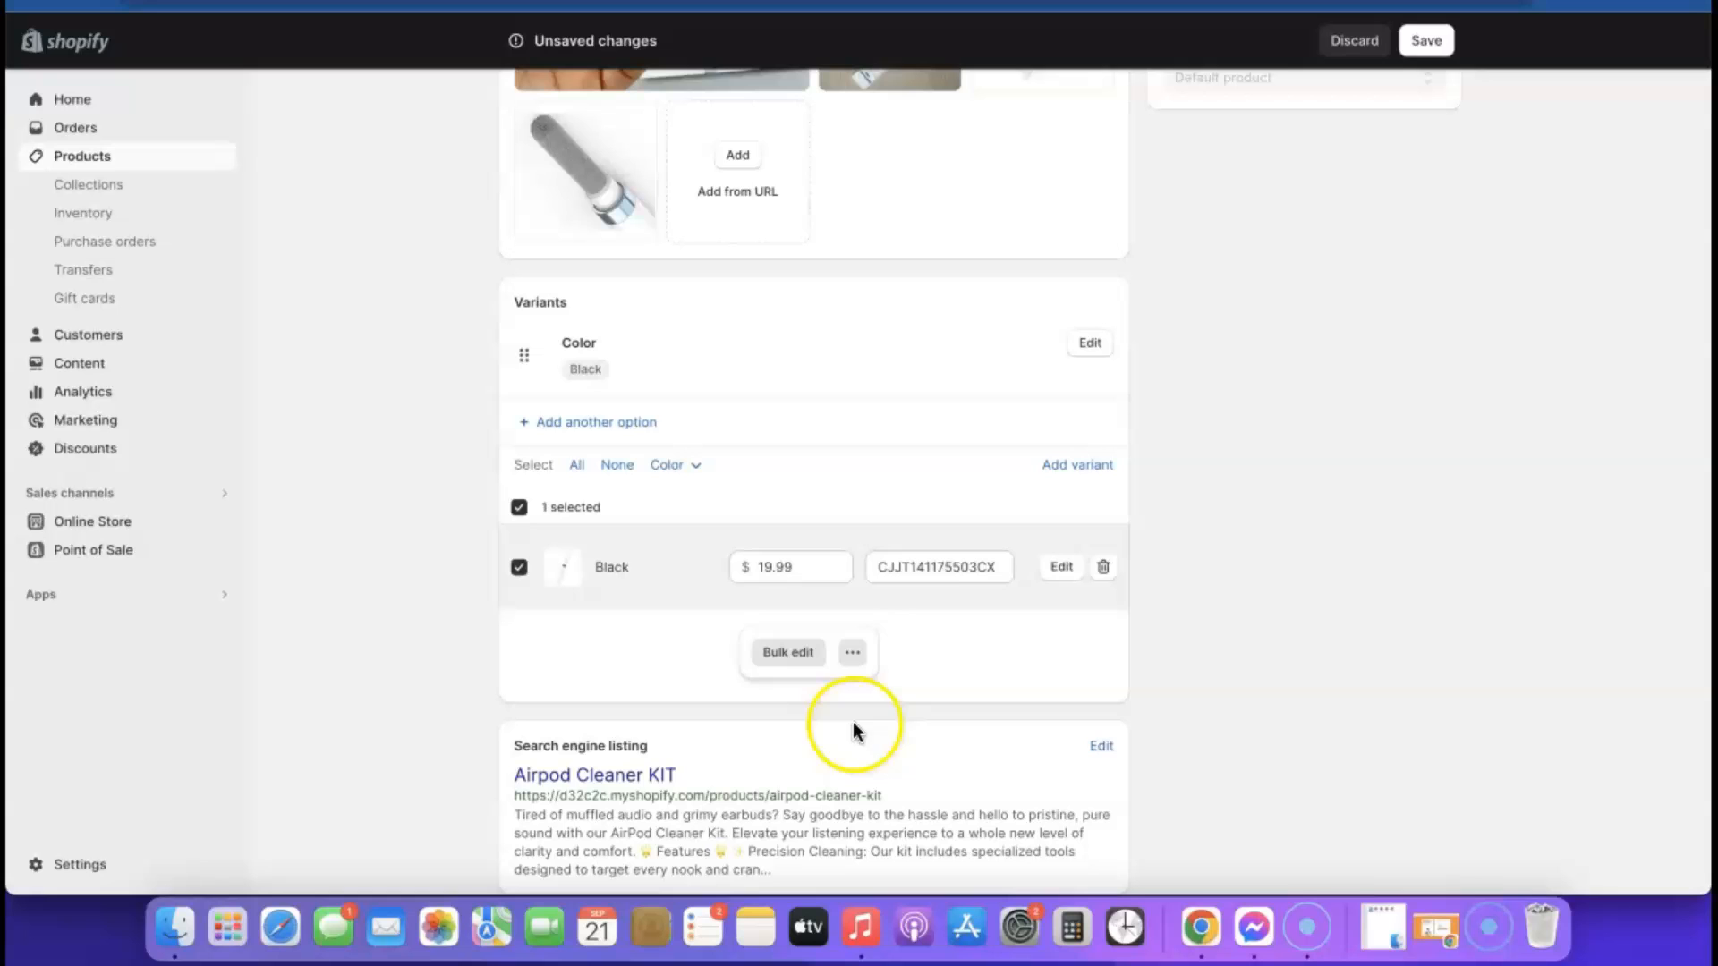
{"action": "scroll", "coordinate": [1419, 268], "scroll_direction": "up", "scroll_amount": 6}
{"action": "left_click", "coordinate": [1426, 40]}
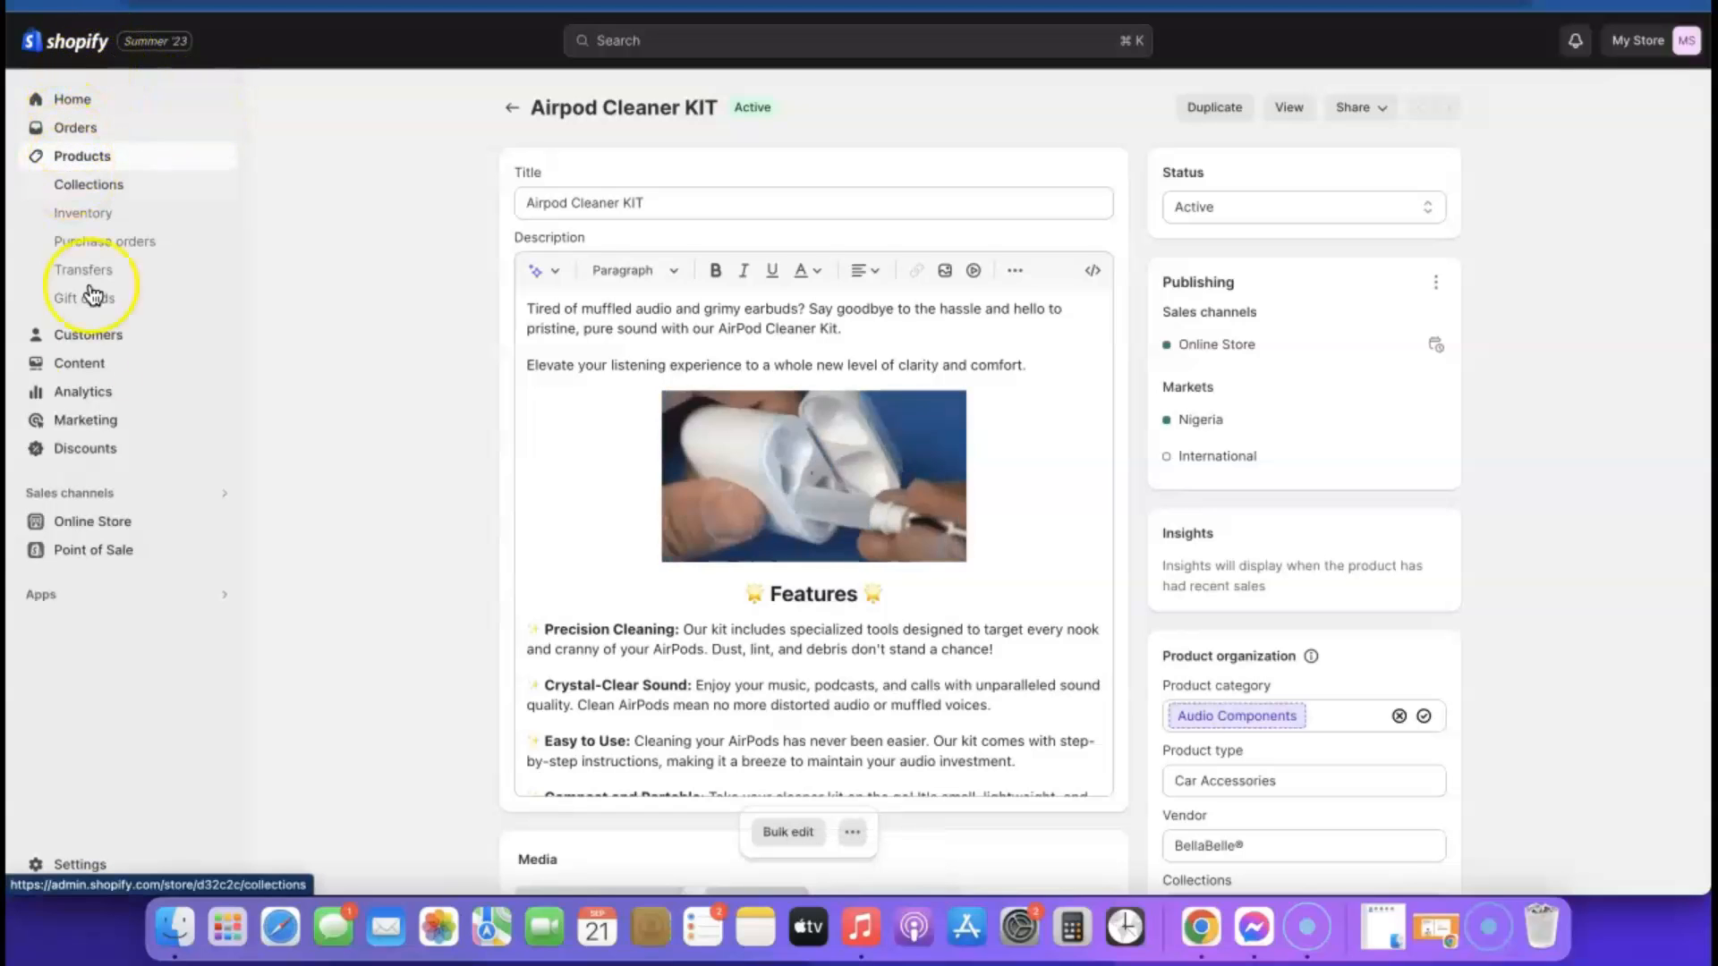
Open the Sense theme for customization and switch the preview to the Default product template
{"action": "left_click", "coordinate": [90, 526]}
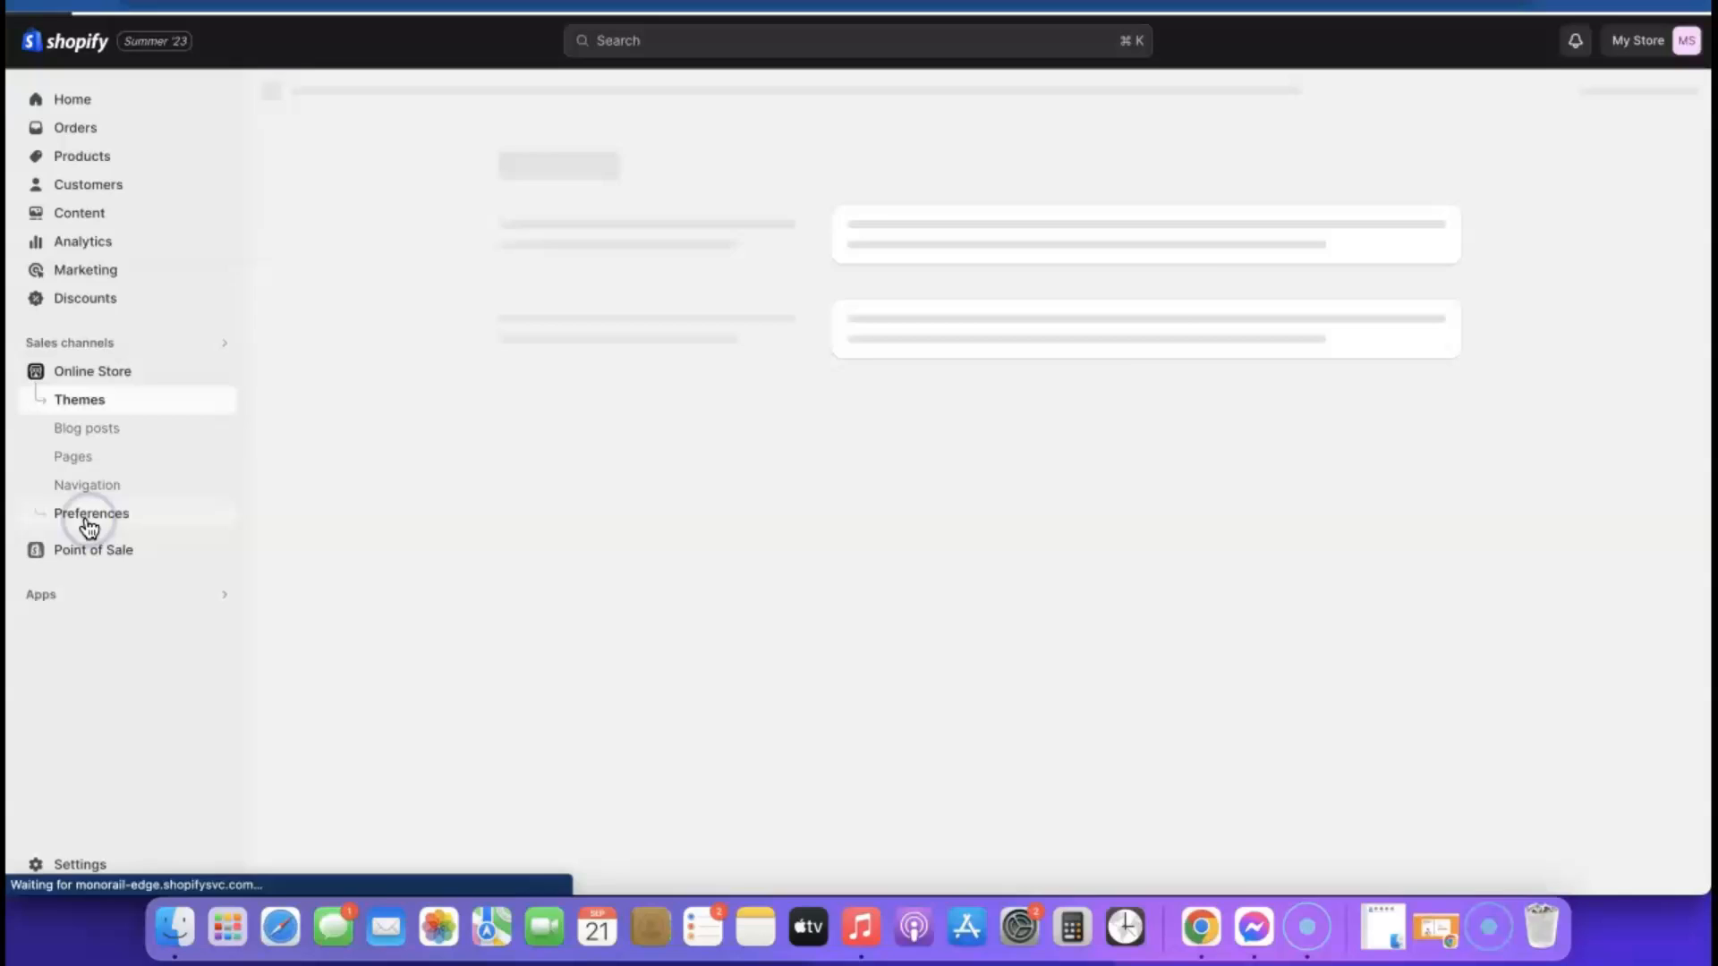
{"action": "scroll", "coordinate": [1322, 566], "scroll_direction": "down", "scroll_amount": 1}
{"action": "left_click", "coordinate": [1410, 601]}
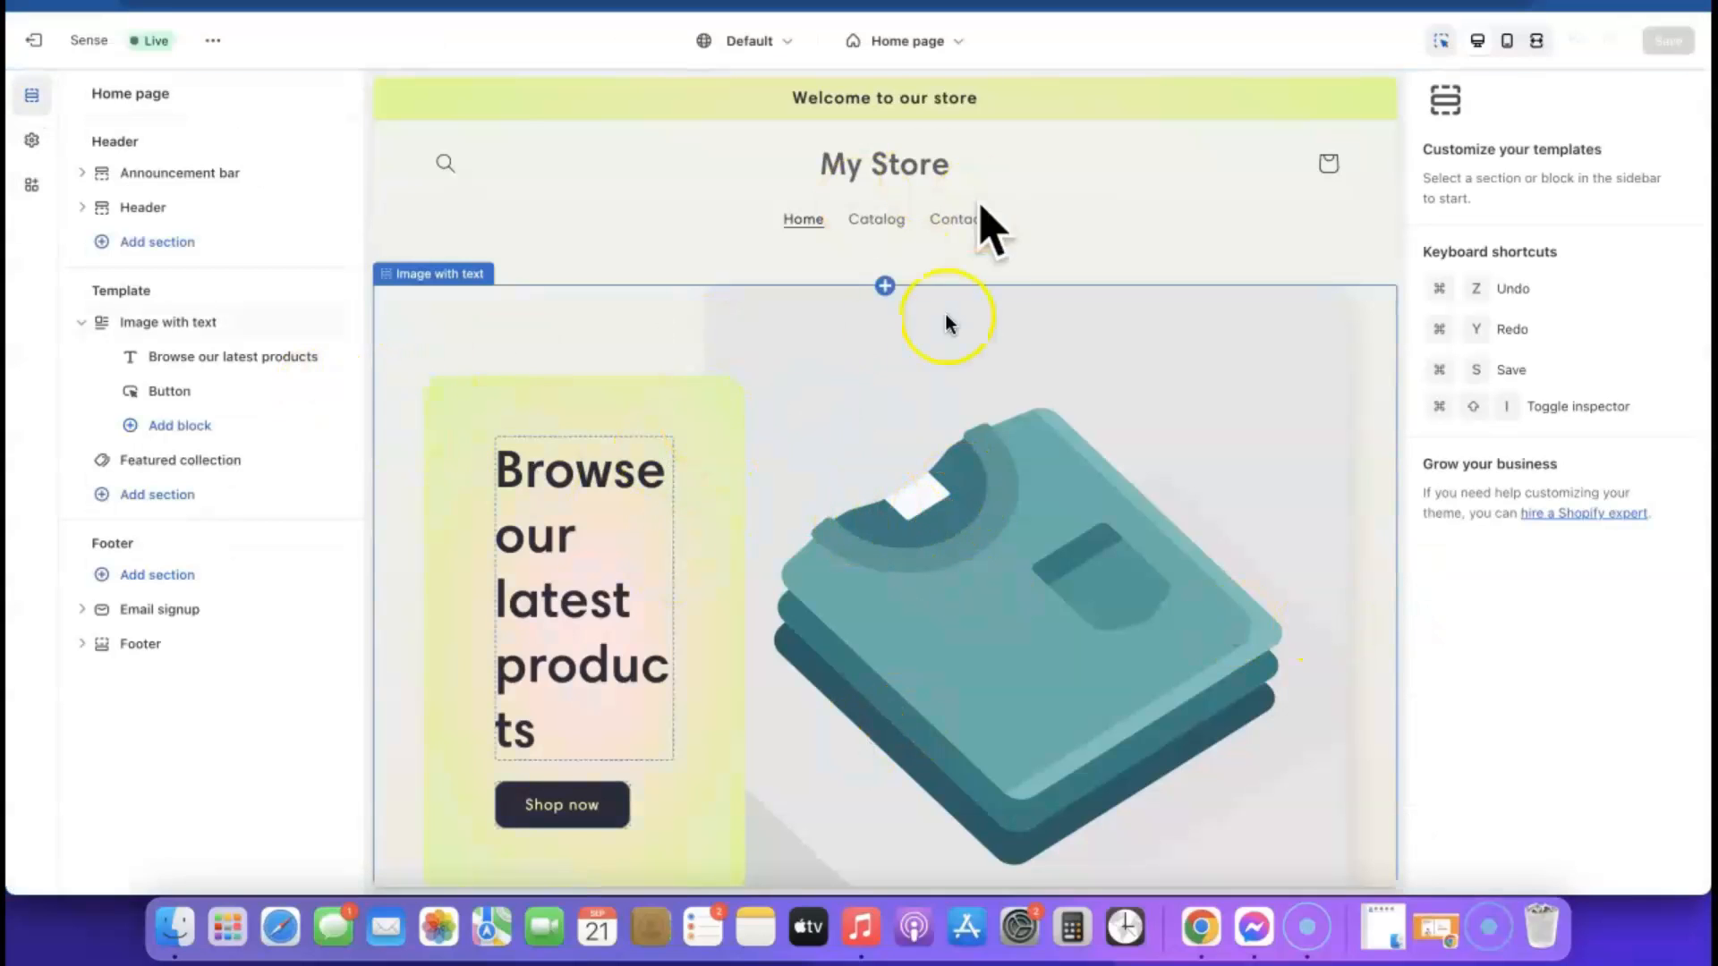
{"action": "left_click", "coordinate": [950, 41]}
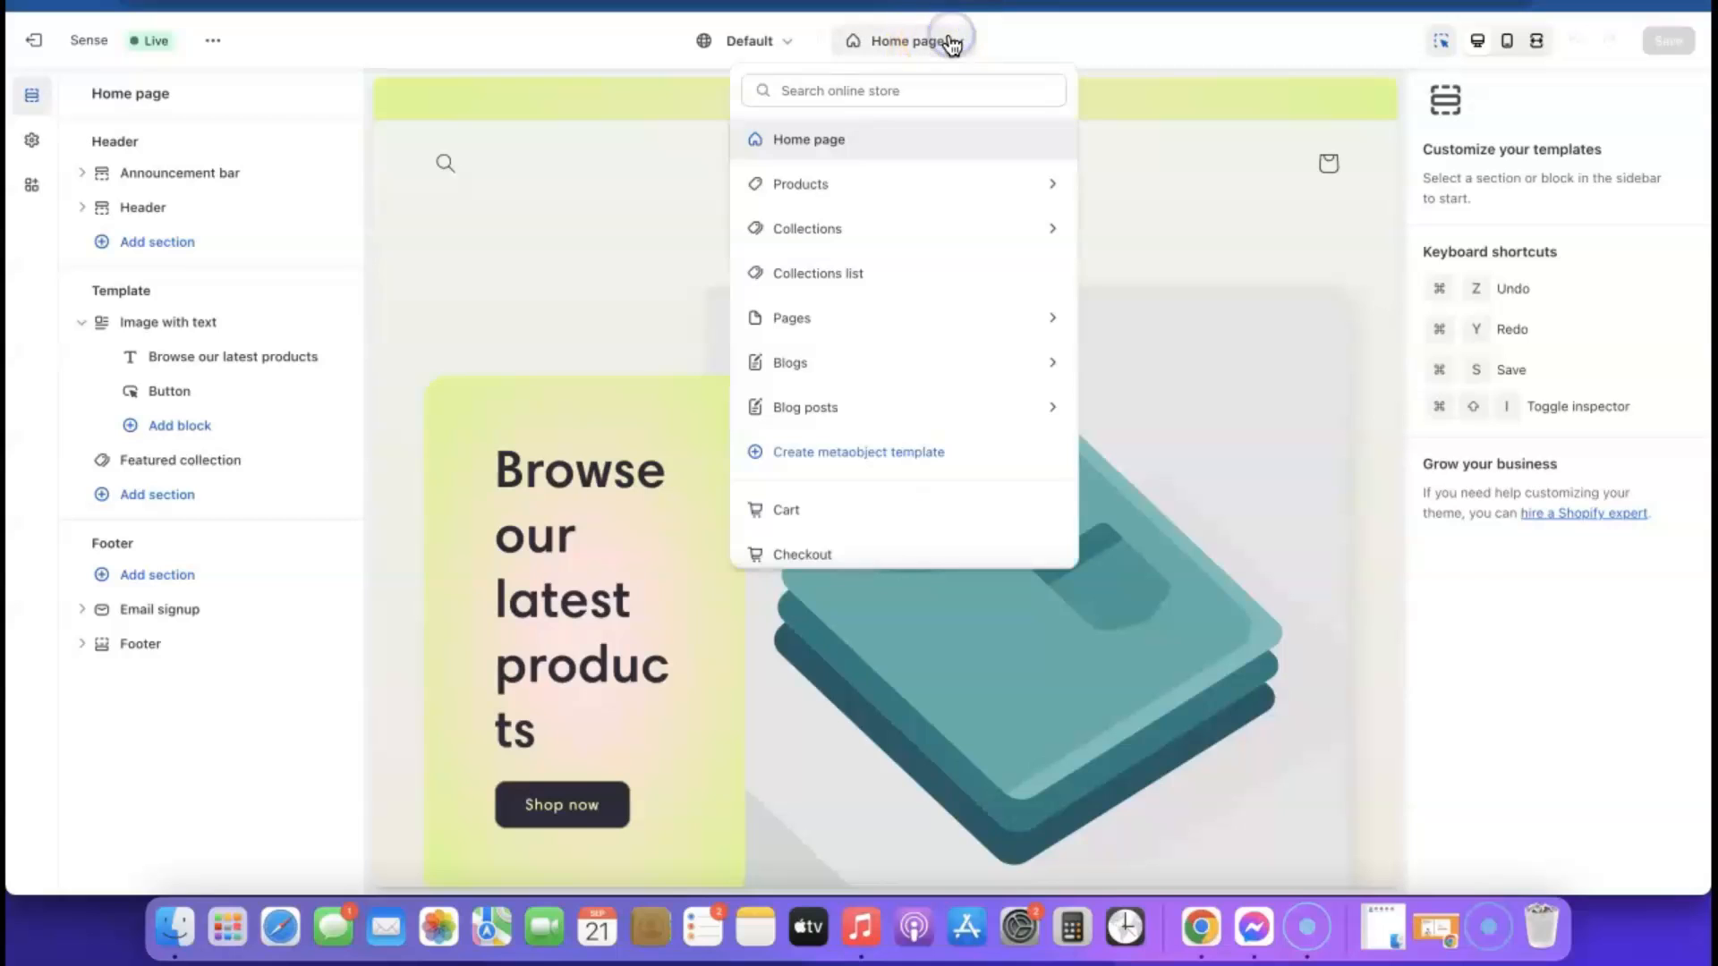
{"action": "left_click", "coordinate": [791, 186]}
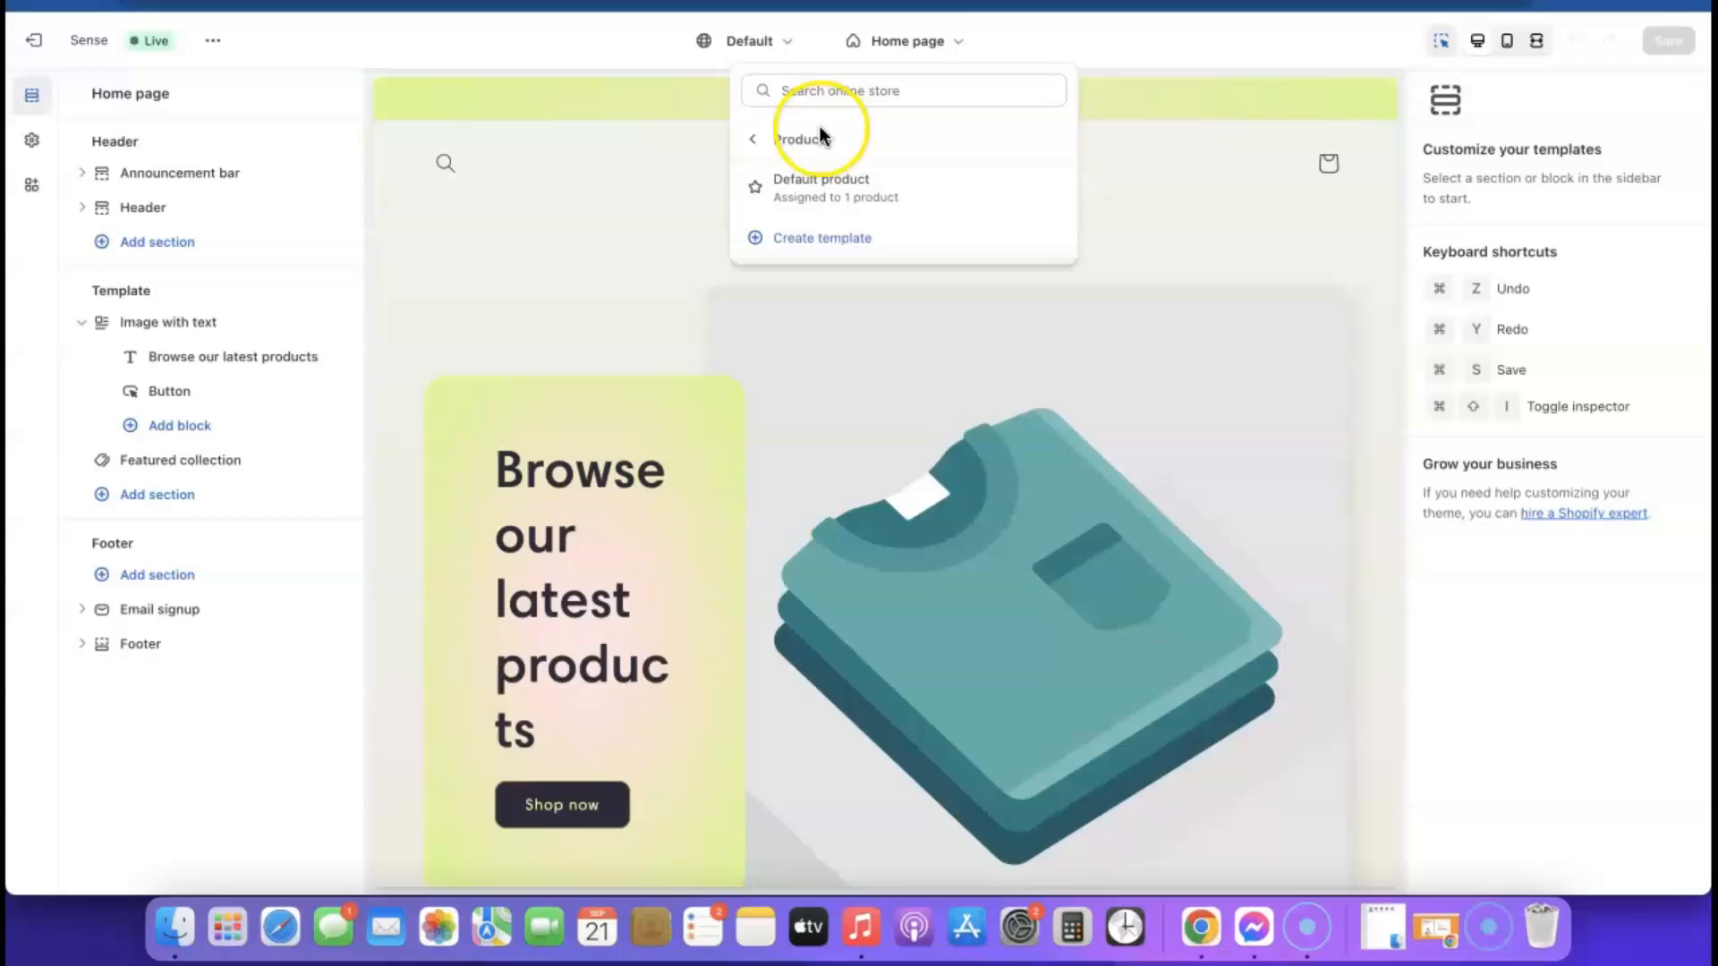
{"action": "left_click", "coordinate": [817, 189]}
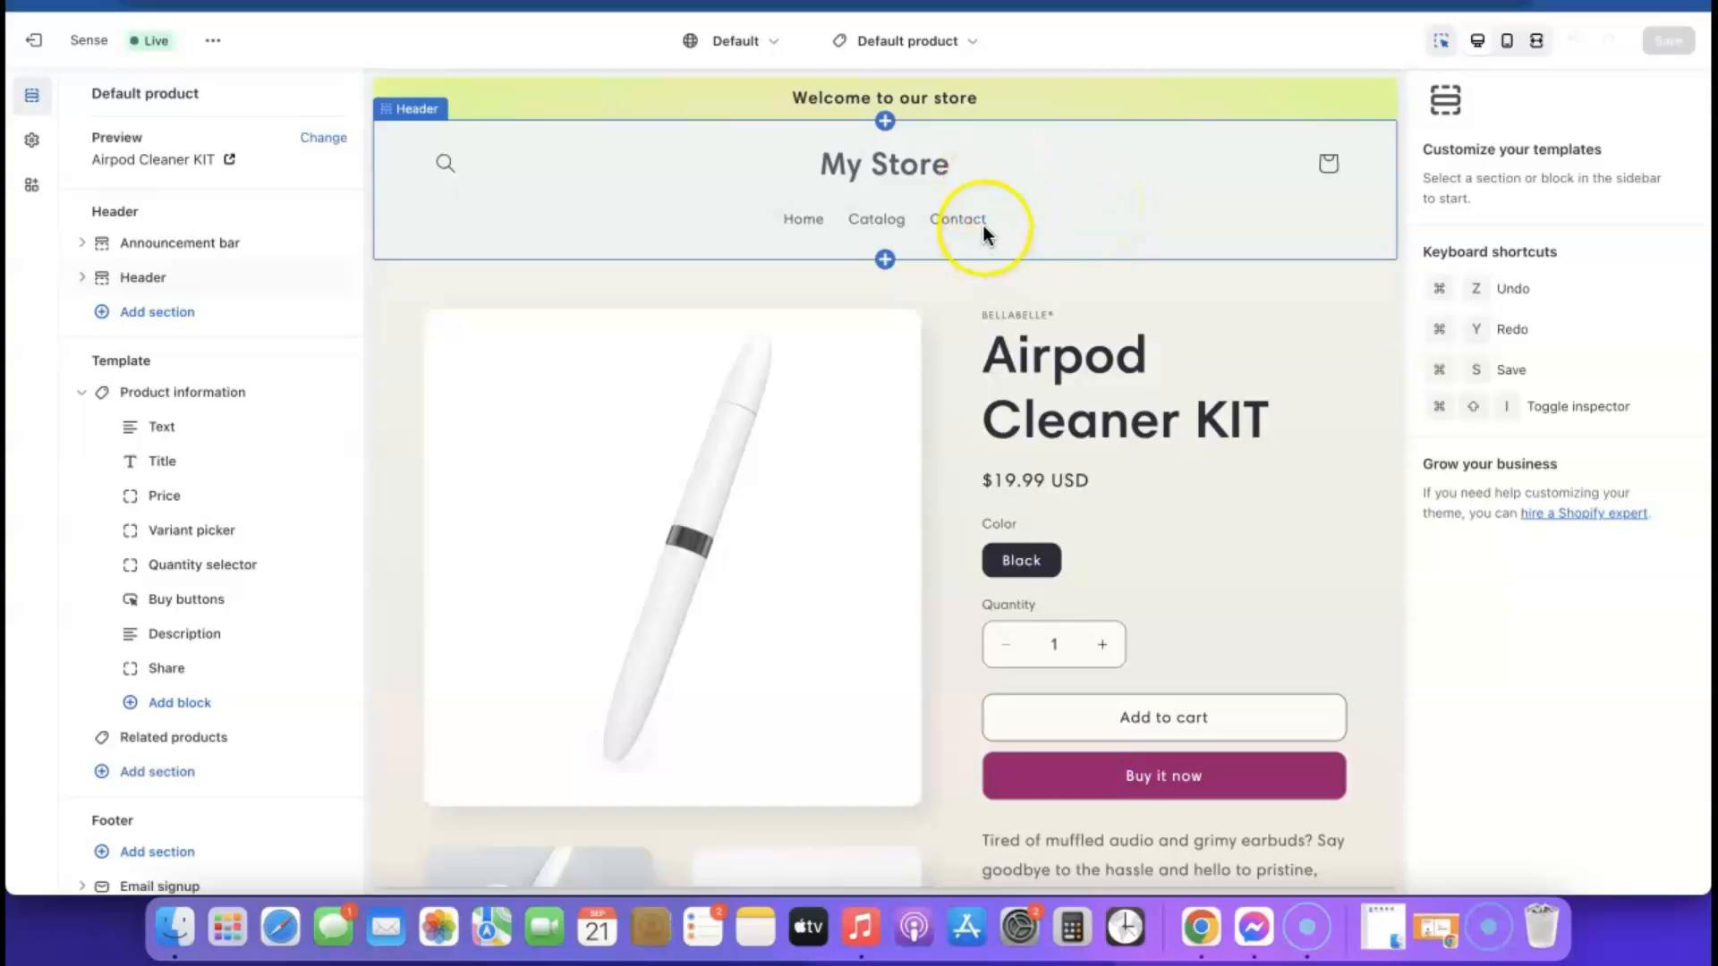
Upload the Airpod KIT (1).png image in the theme's logo settings and apply it as the store logo
{"action": "left_click", "coordinate": [32, 141]}
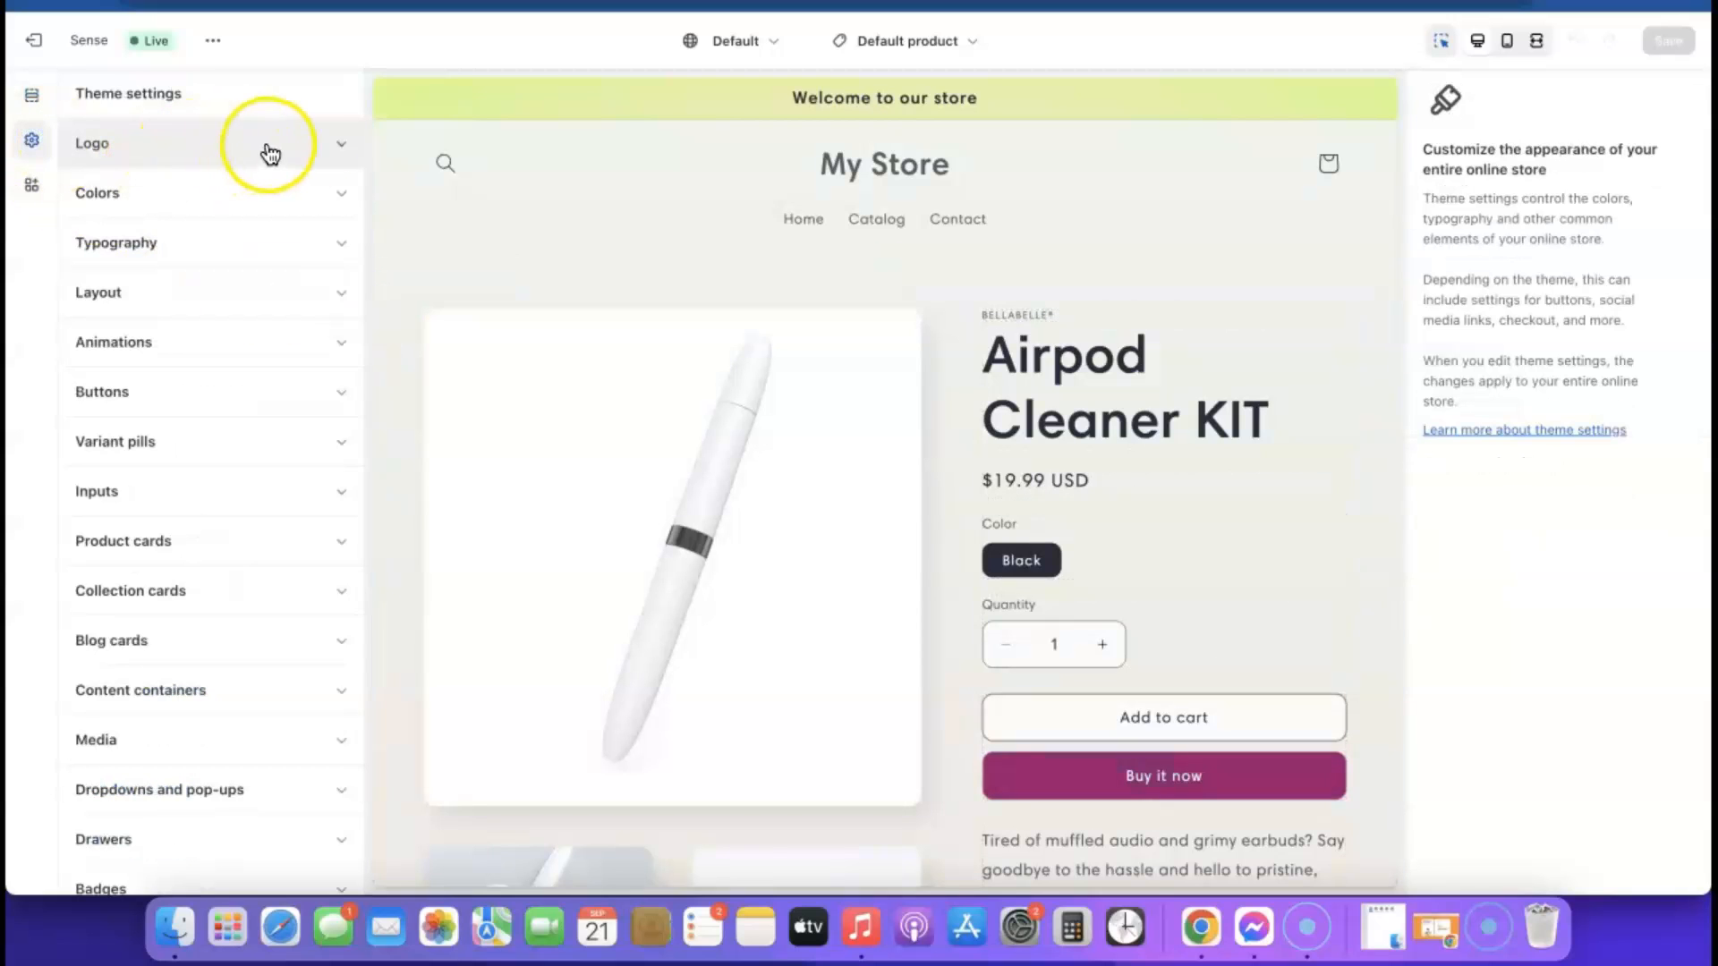
{"action": "left_click", "coordinate": [341, 146]}
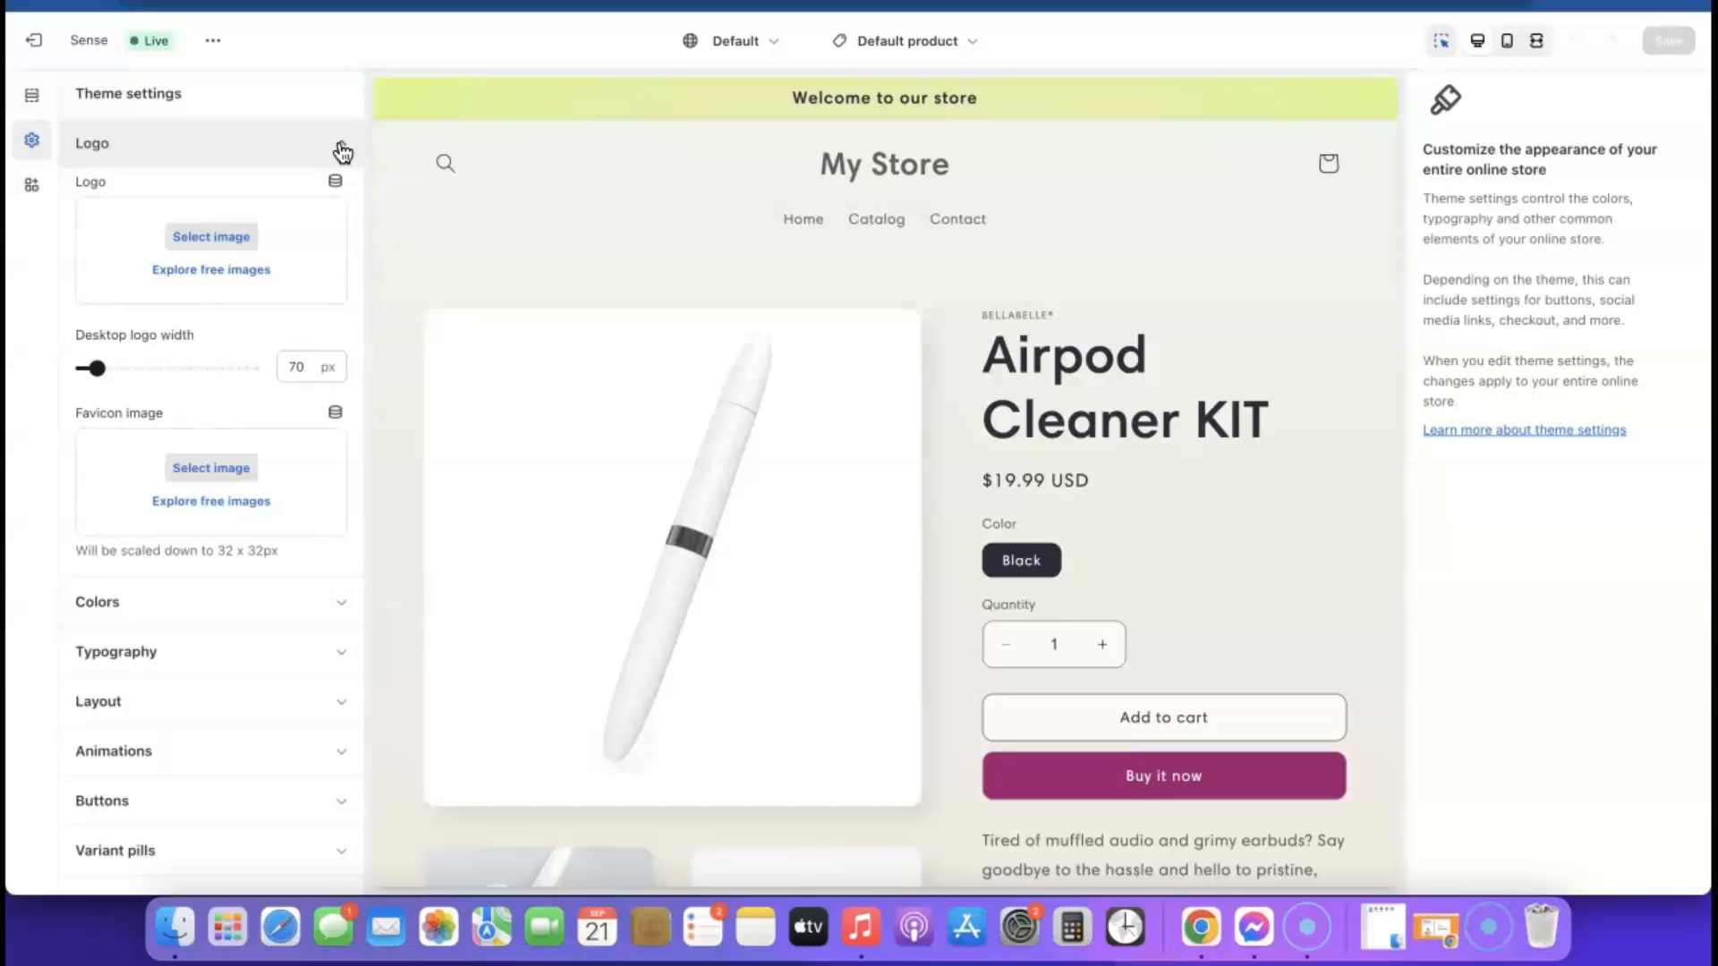
{"action": "left_click", "coordinate": [214, 240]}
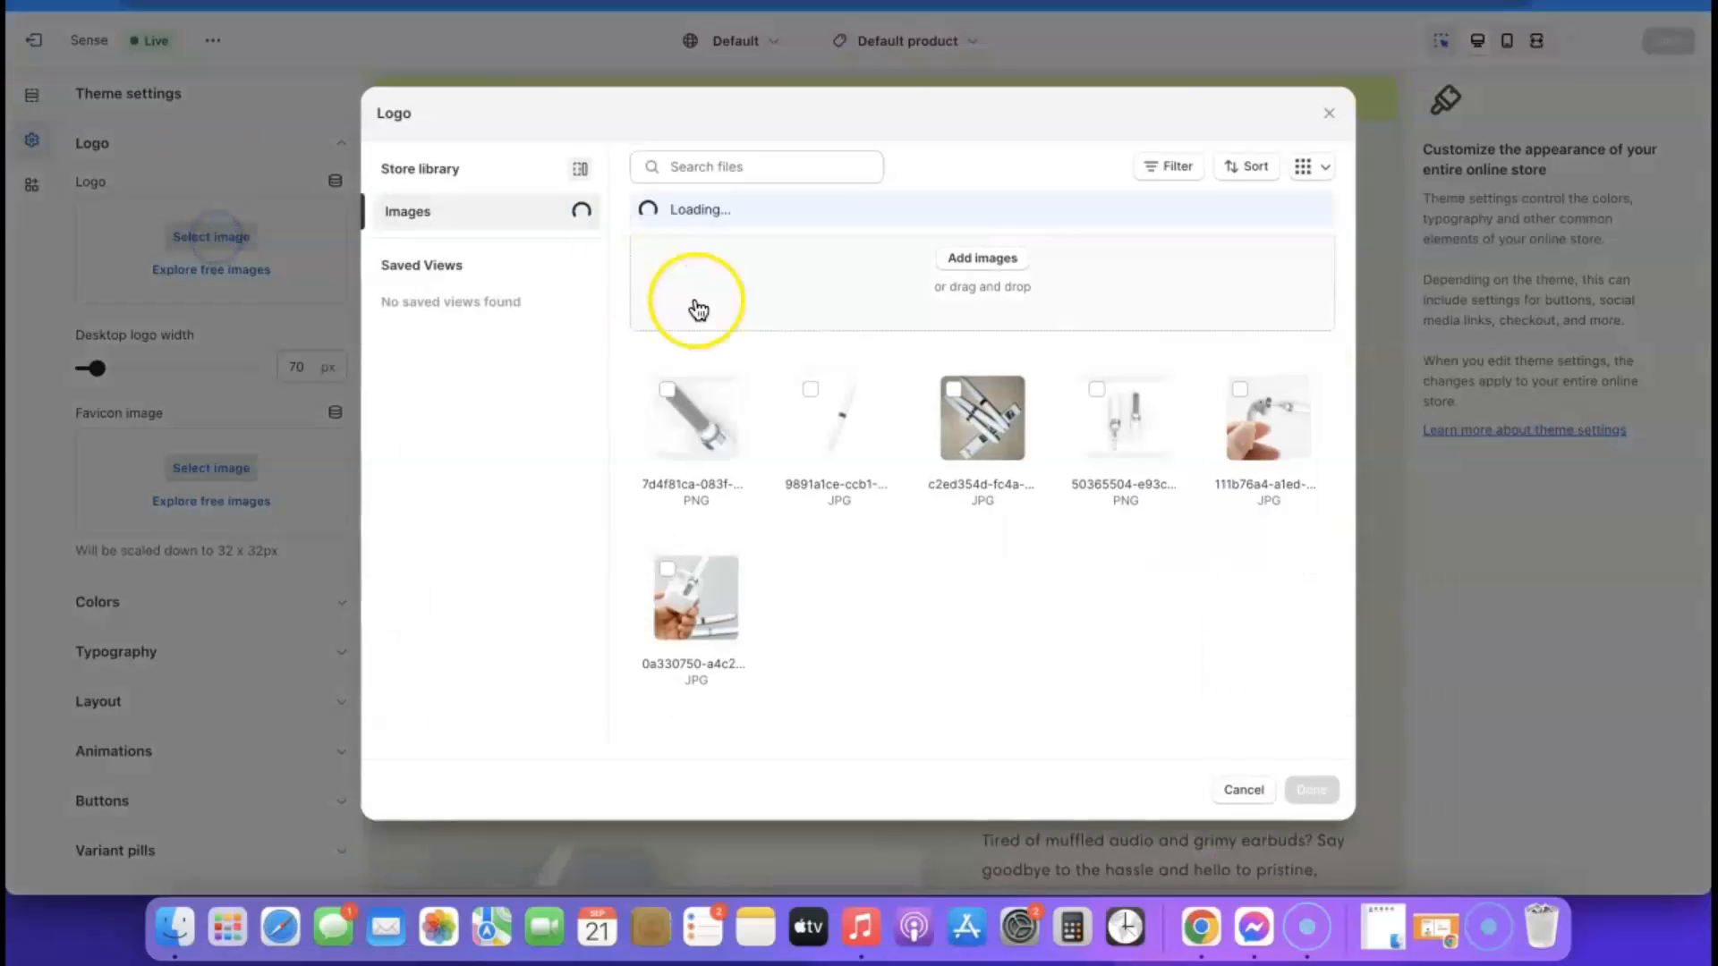
{"action": "left_click", "coordinate": [985, 264]}
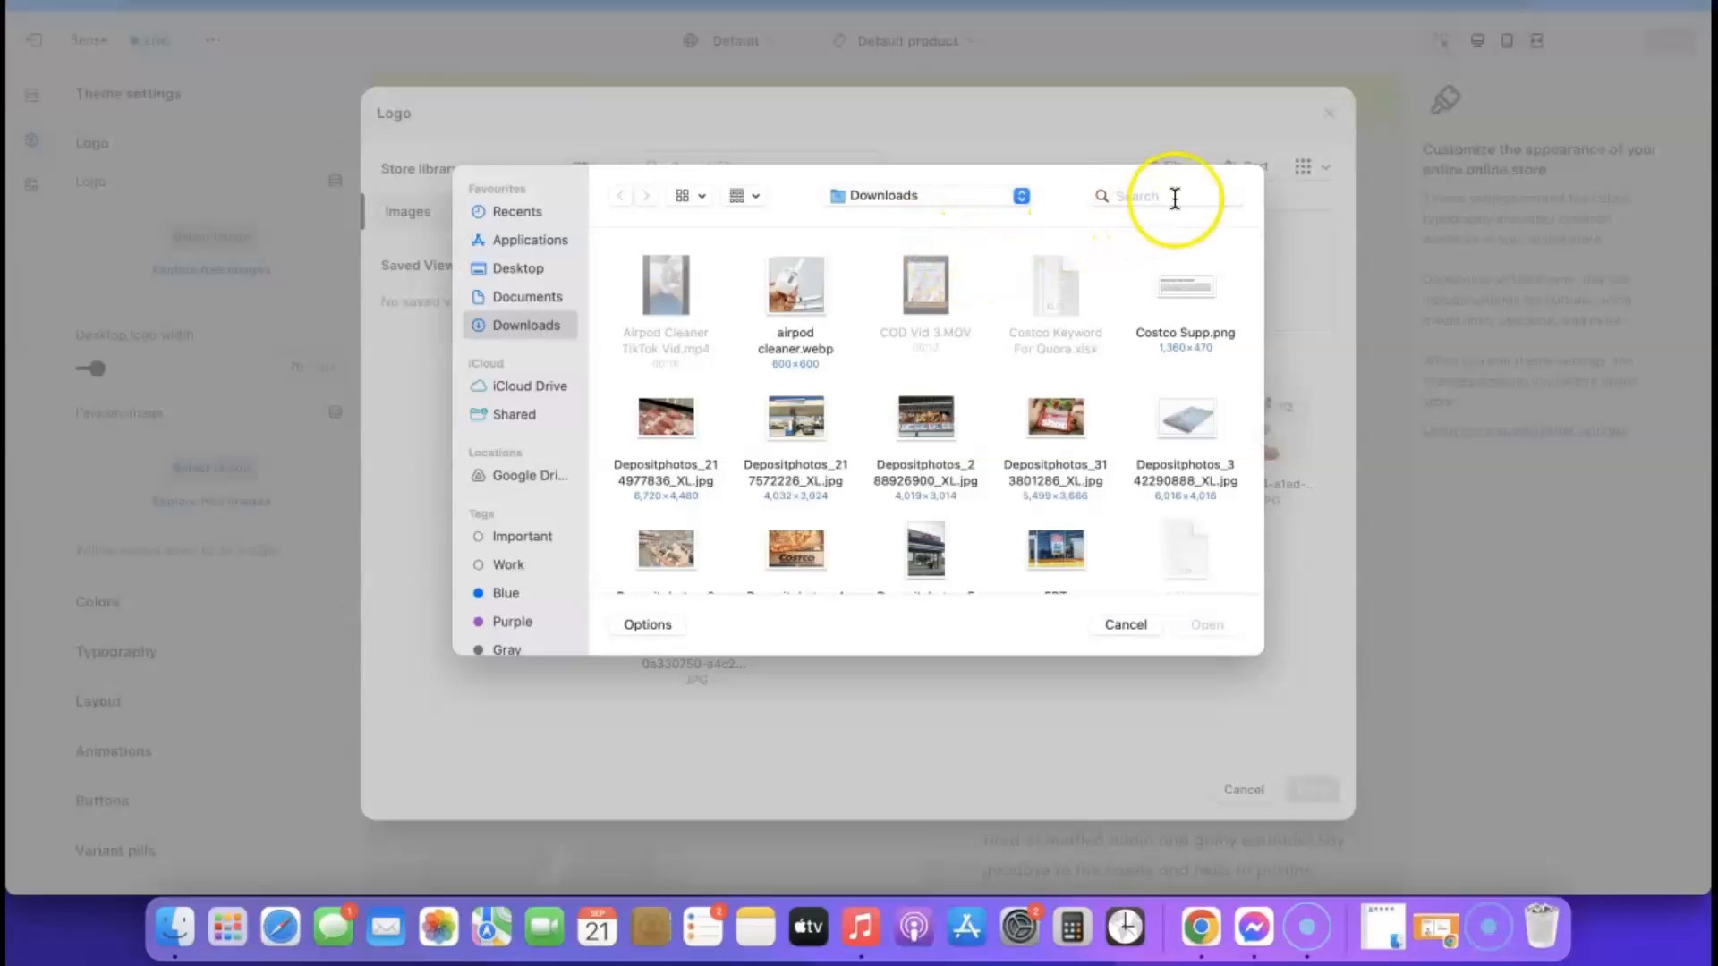
{"action": "left_click", "coordinate": [1175, 190]}
{"action": "type", "text": "airpod"}
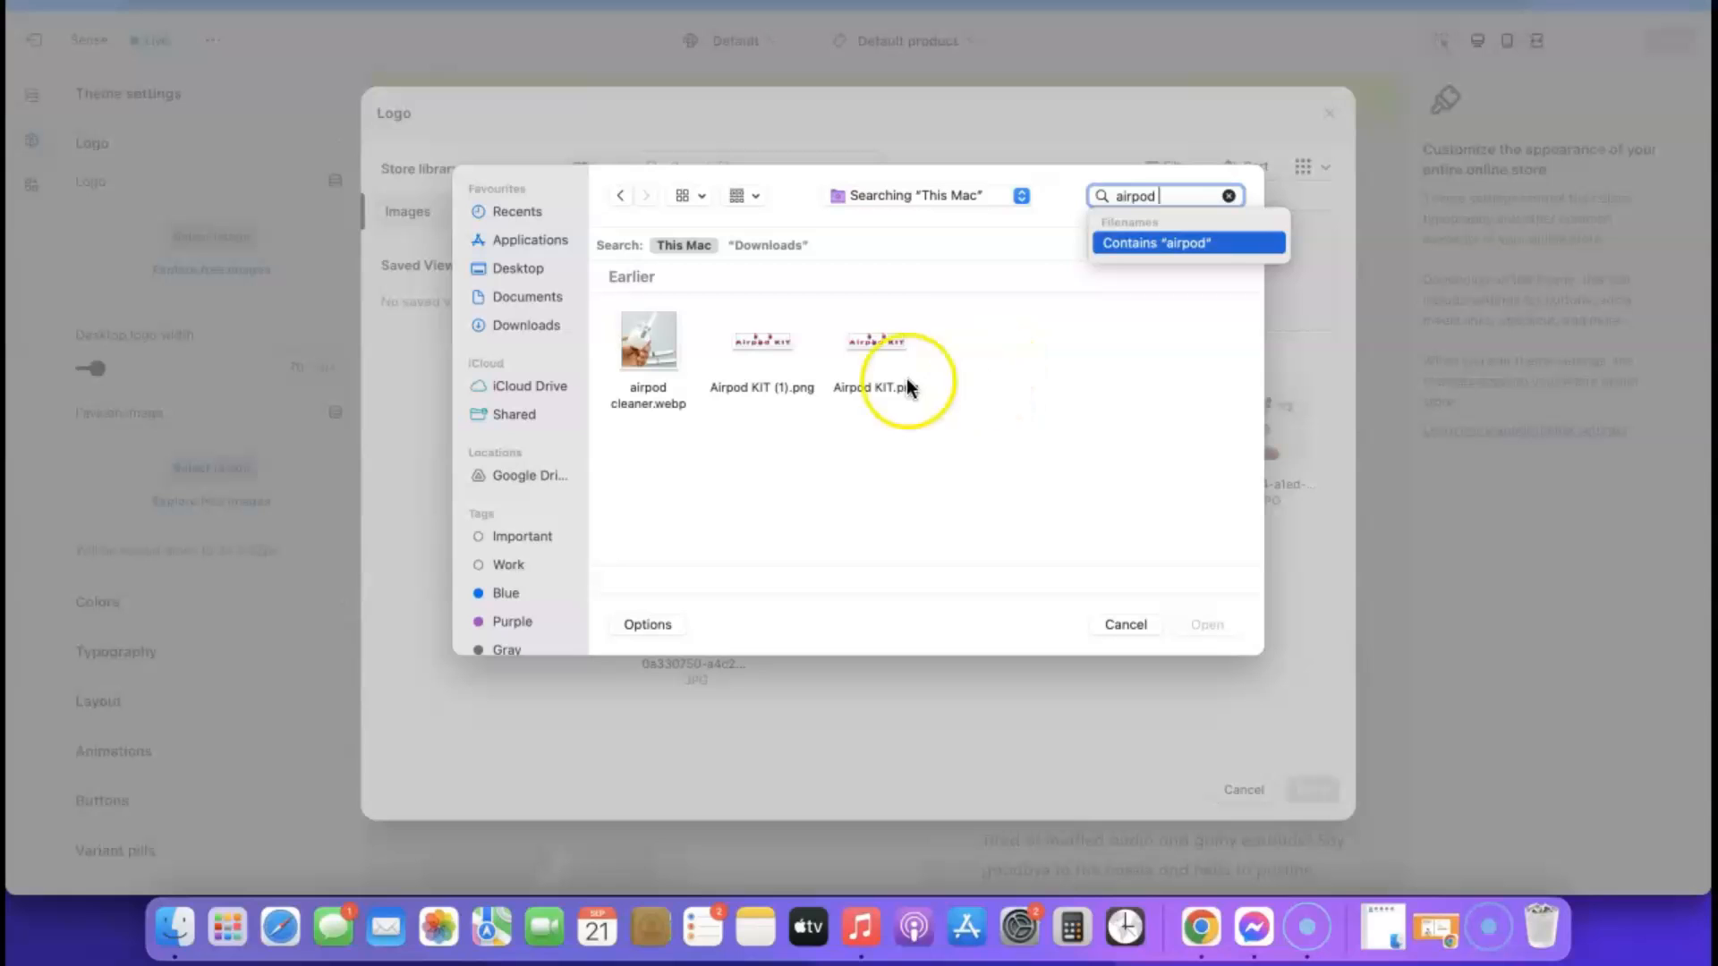
{"action": "left_click", "coordinate": [769, 347]}
{"action": "left_click", "coordinate": [1202, 624]}
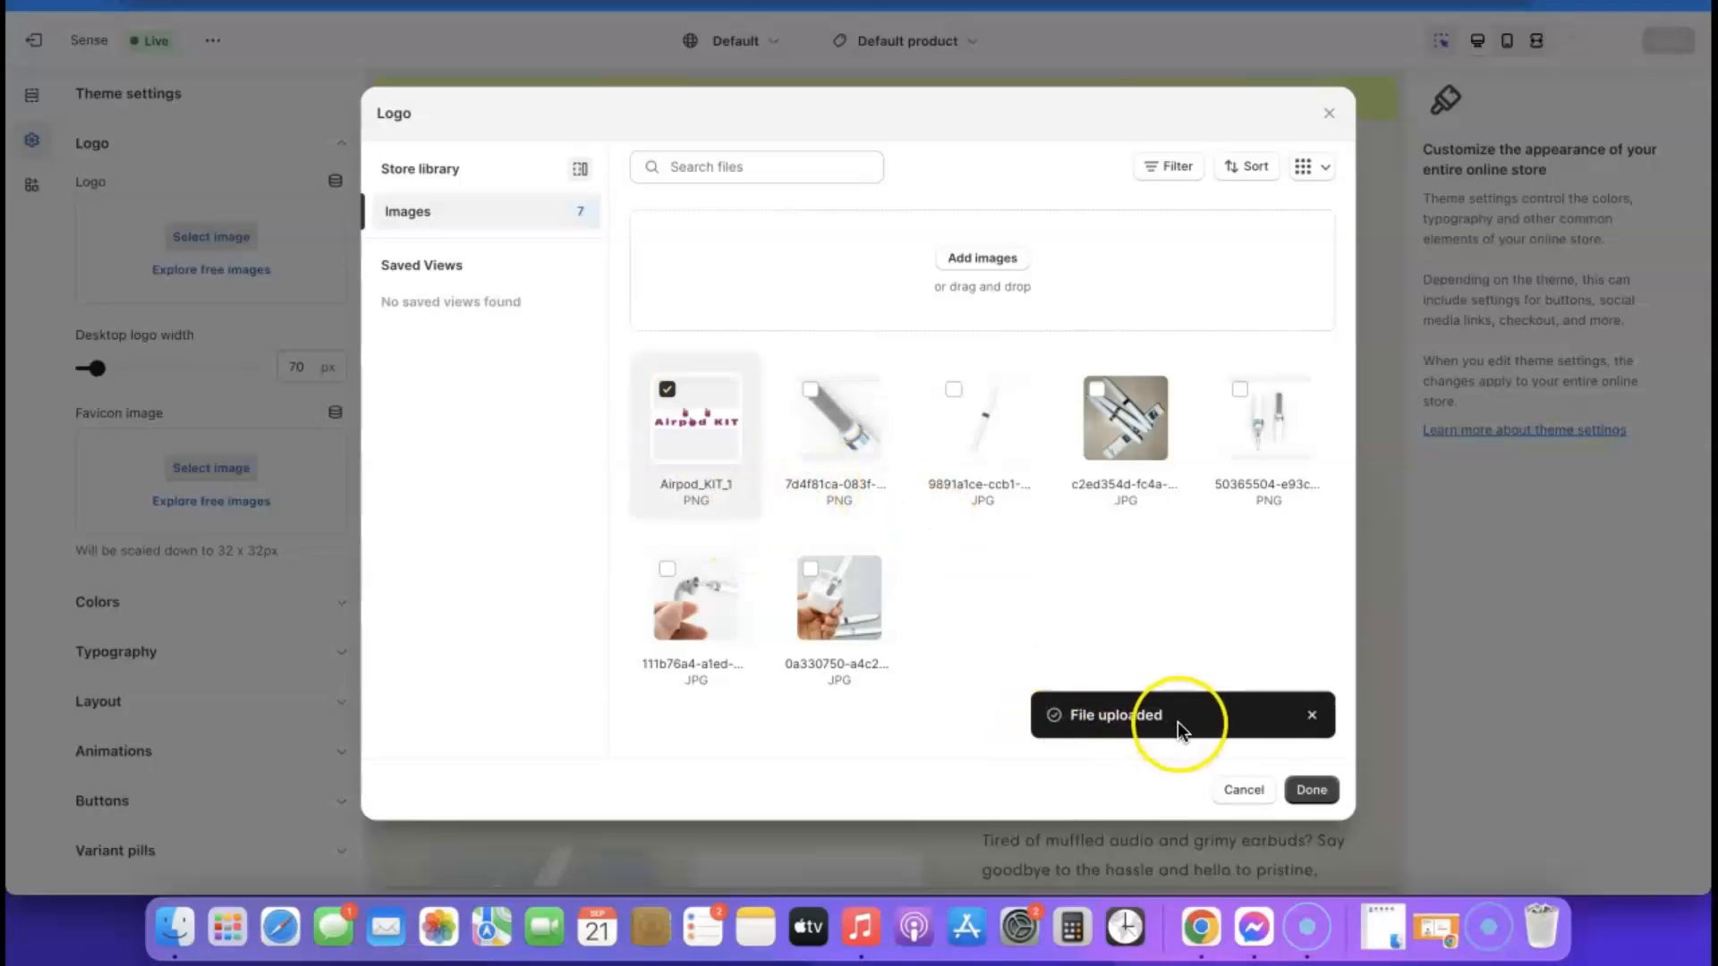
{"action": "left_click", "coordinate": [1307, 791]}
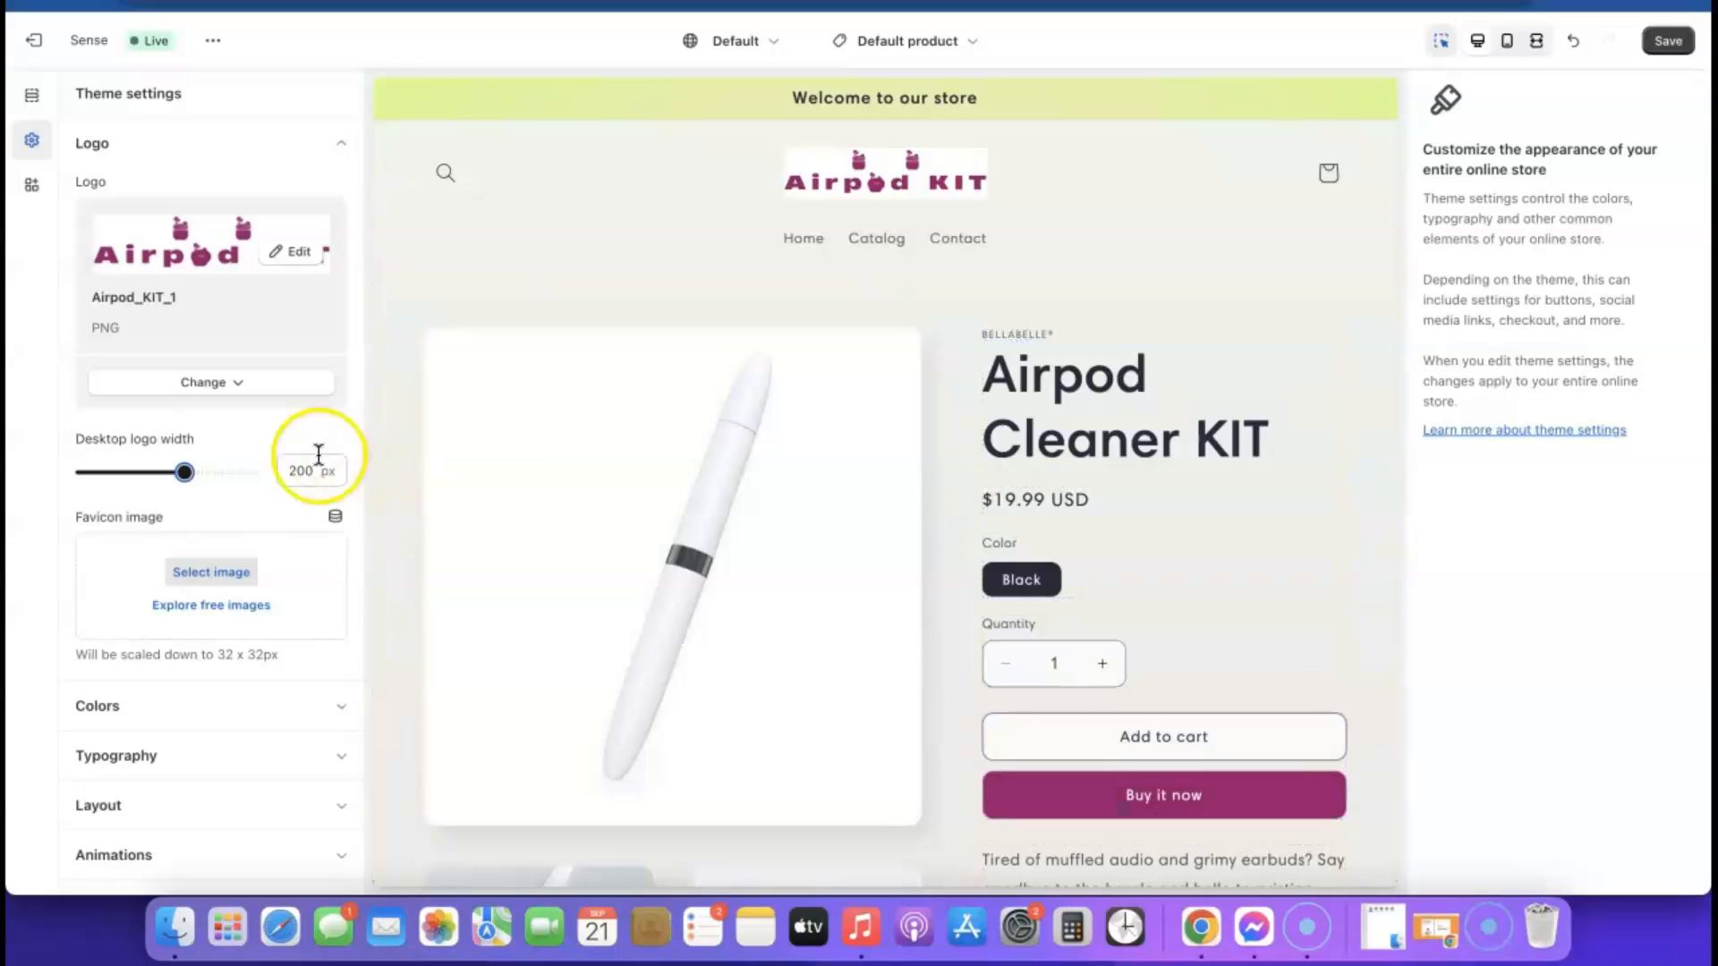
Set the desktop logo width to 240 px and check the header in the mobile preview before returning to desktop view
{"action": "left_click_drag", "start_coordinate": [186, 472], "coordinate": [194, 469]}
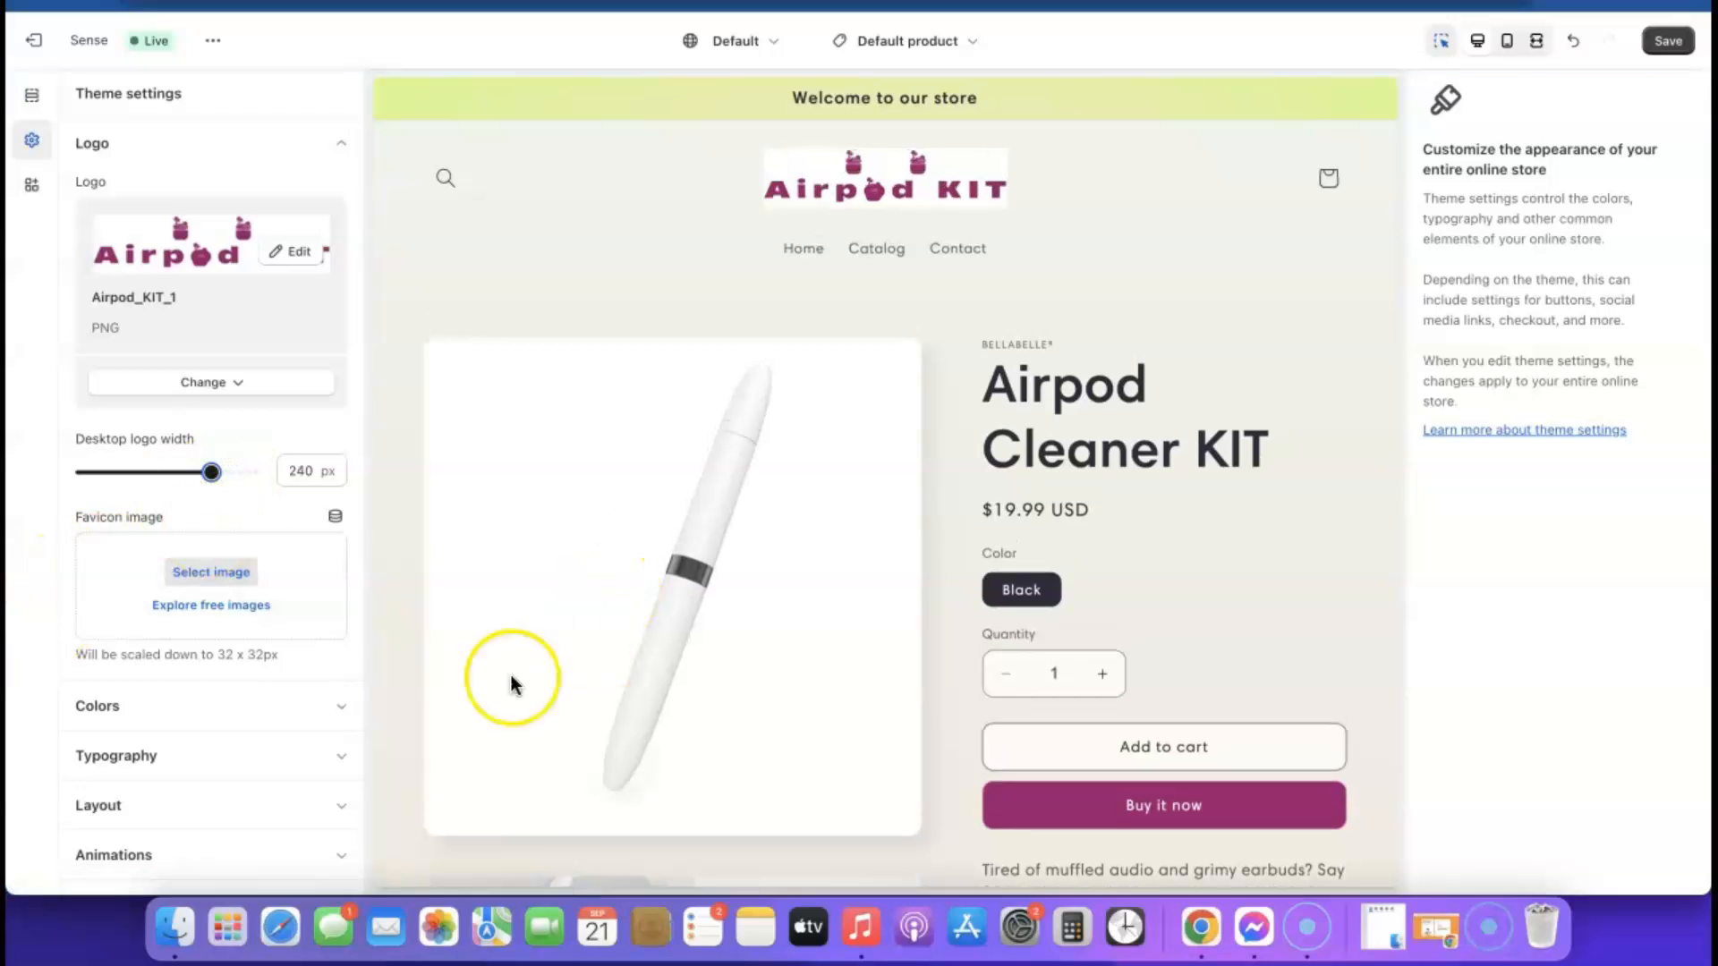
{"action": "left_click", "coordinate": [1510, 42]}
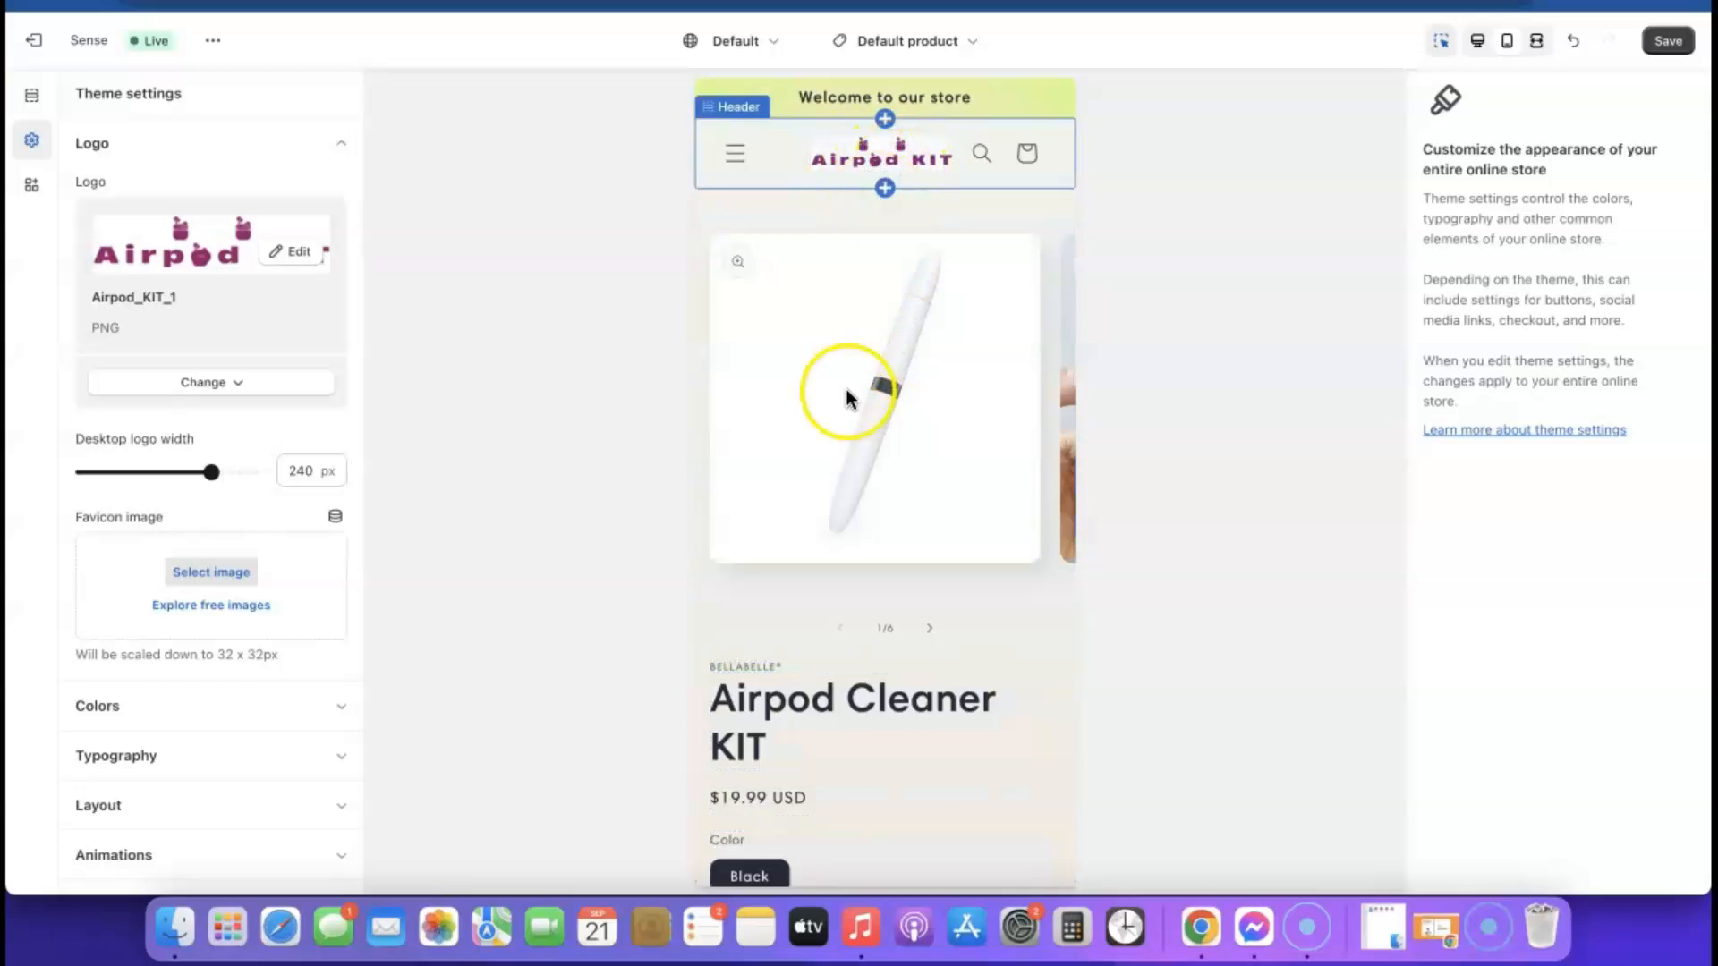
{"action": "left_click", "coordinate": [1477, 41]}
{"action": "left_click", "coordinate": [33, 140]}
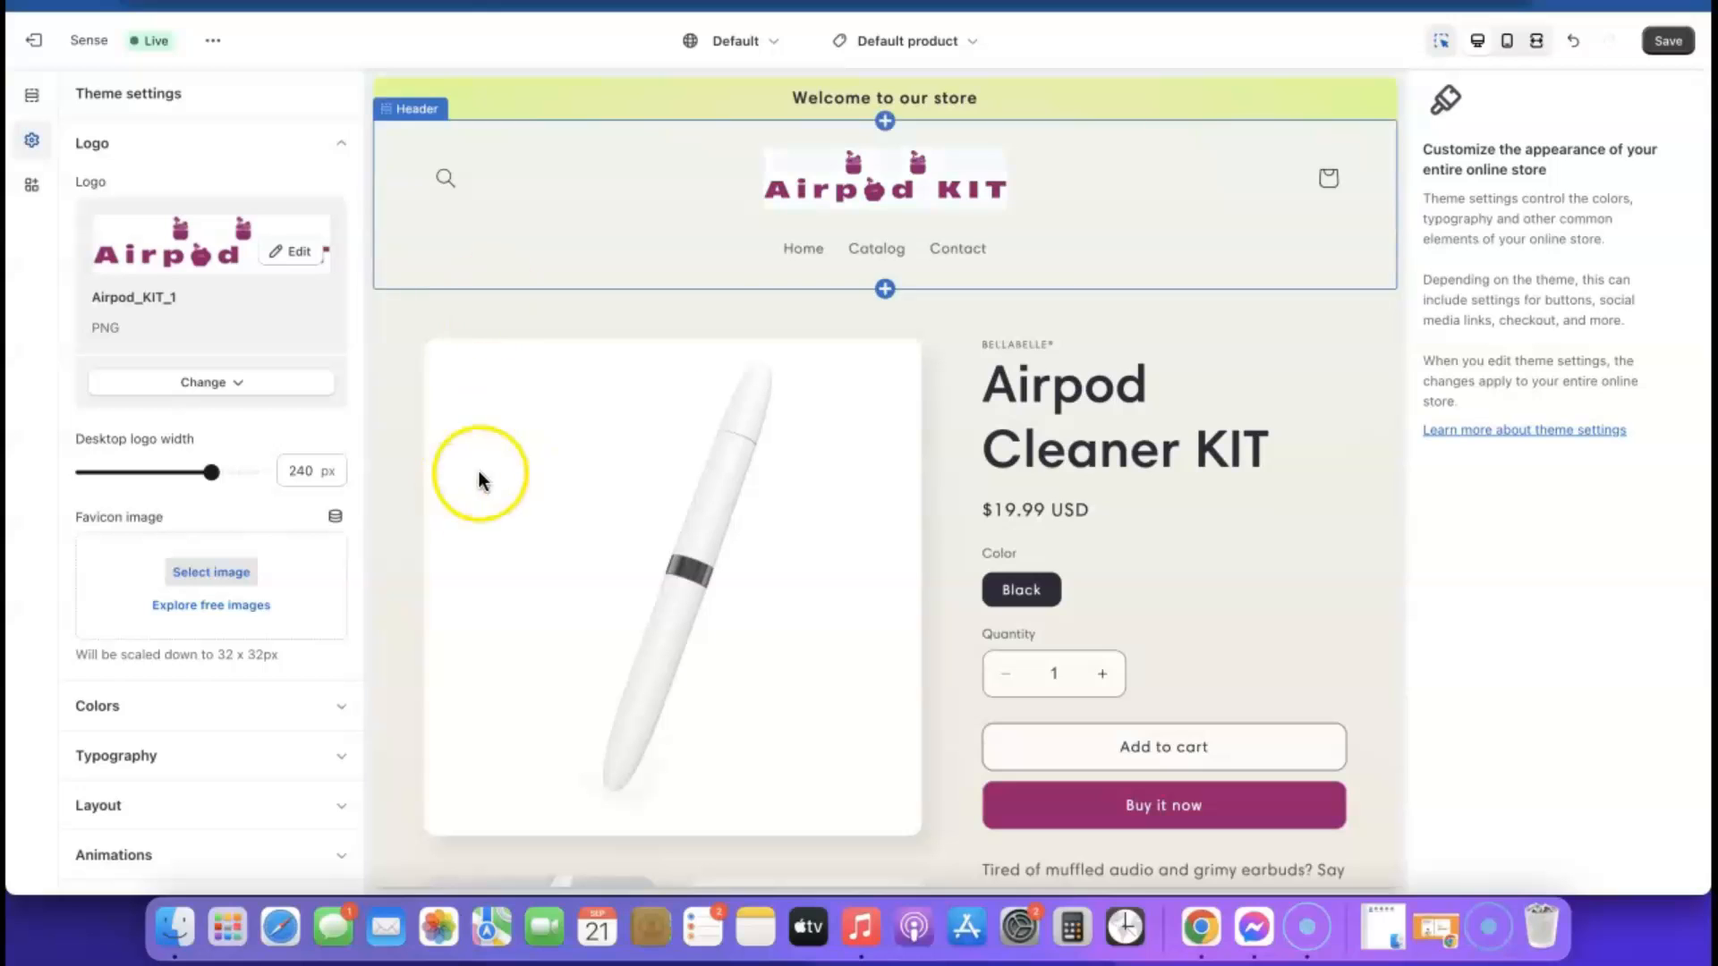
{"action": "left_click", "coordinate": [341, 143]}
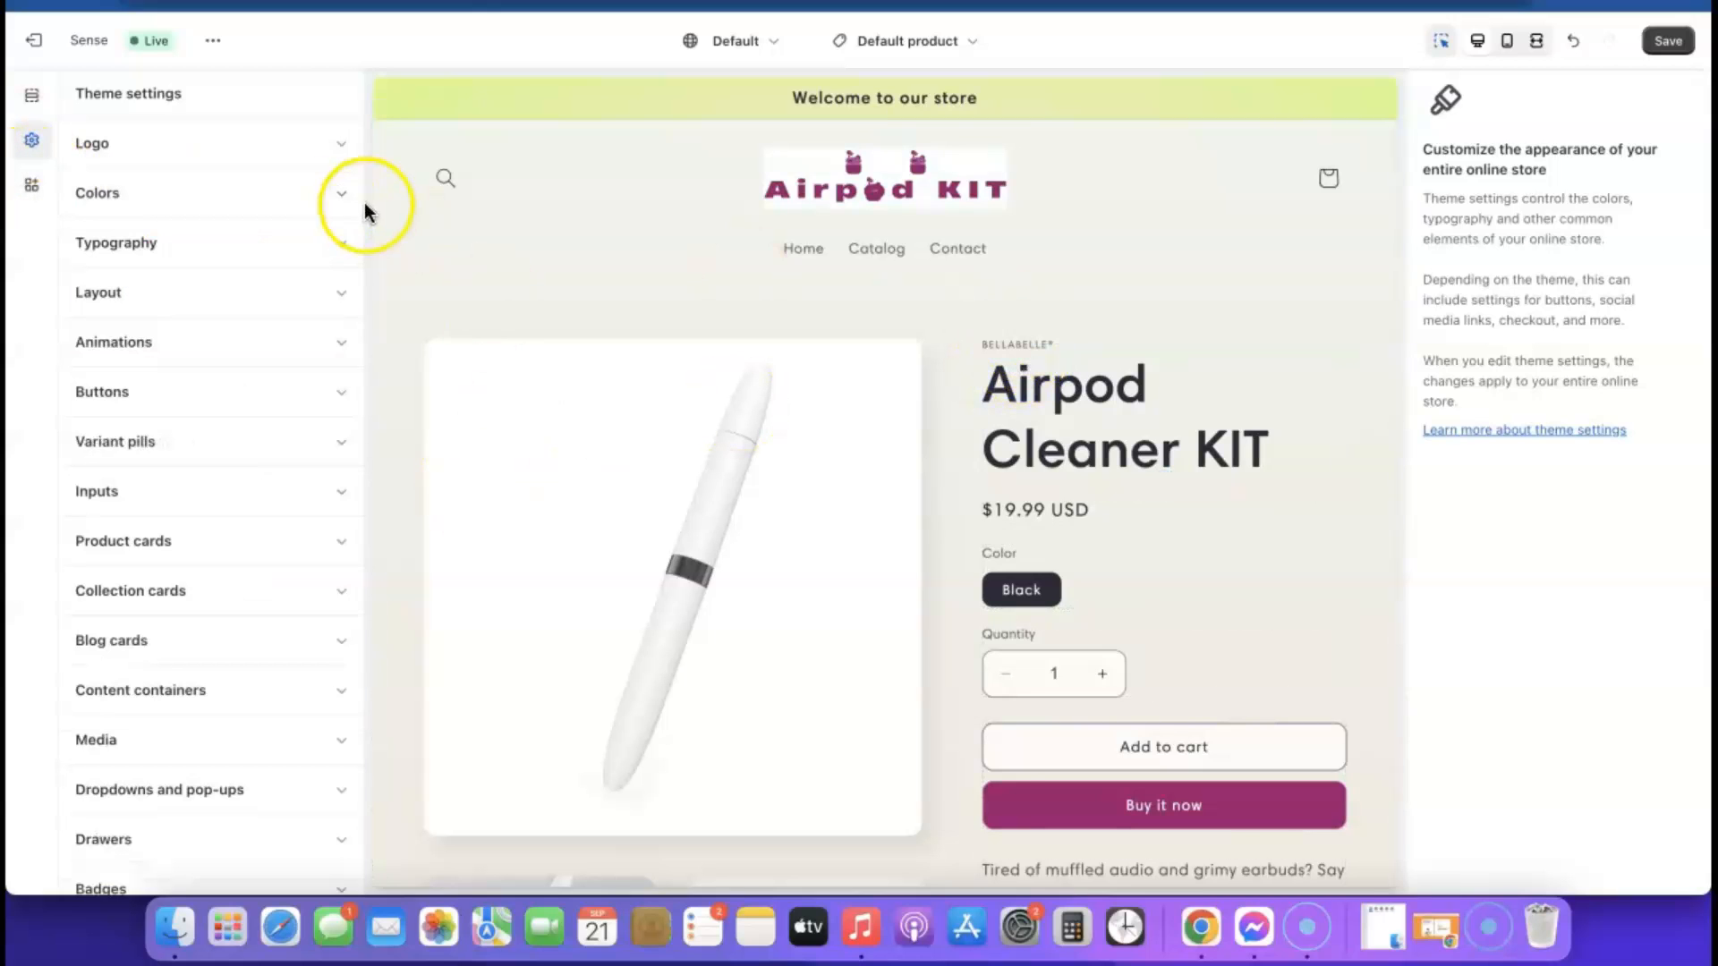
Change the background color of color Scheme 1 to white (#FFF)
{"action": "left_click", "coordinate": [344, 200]}
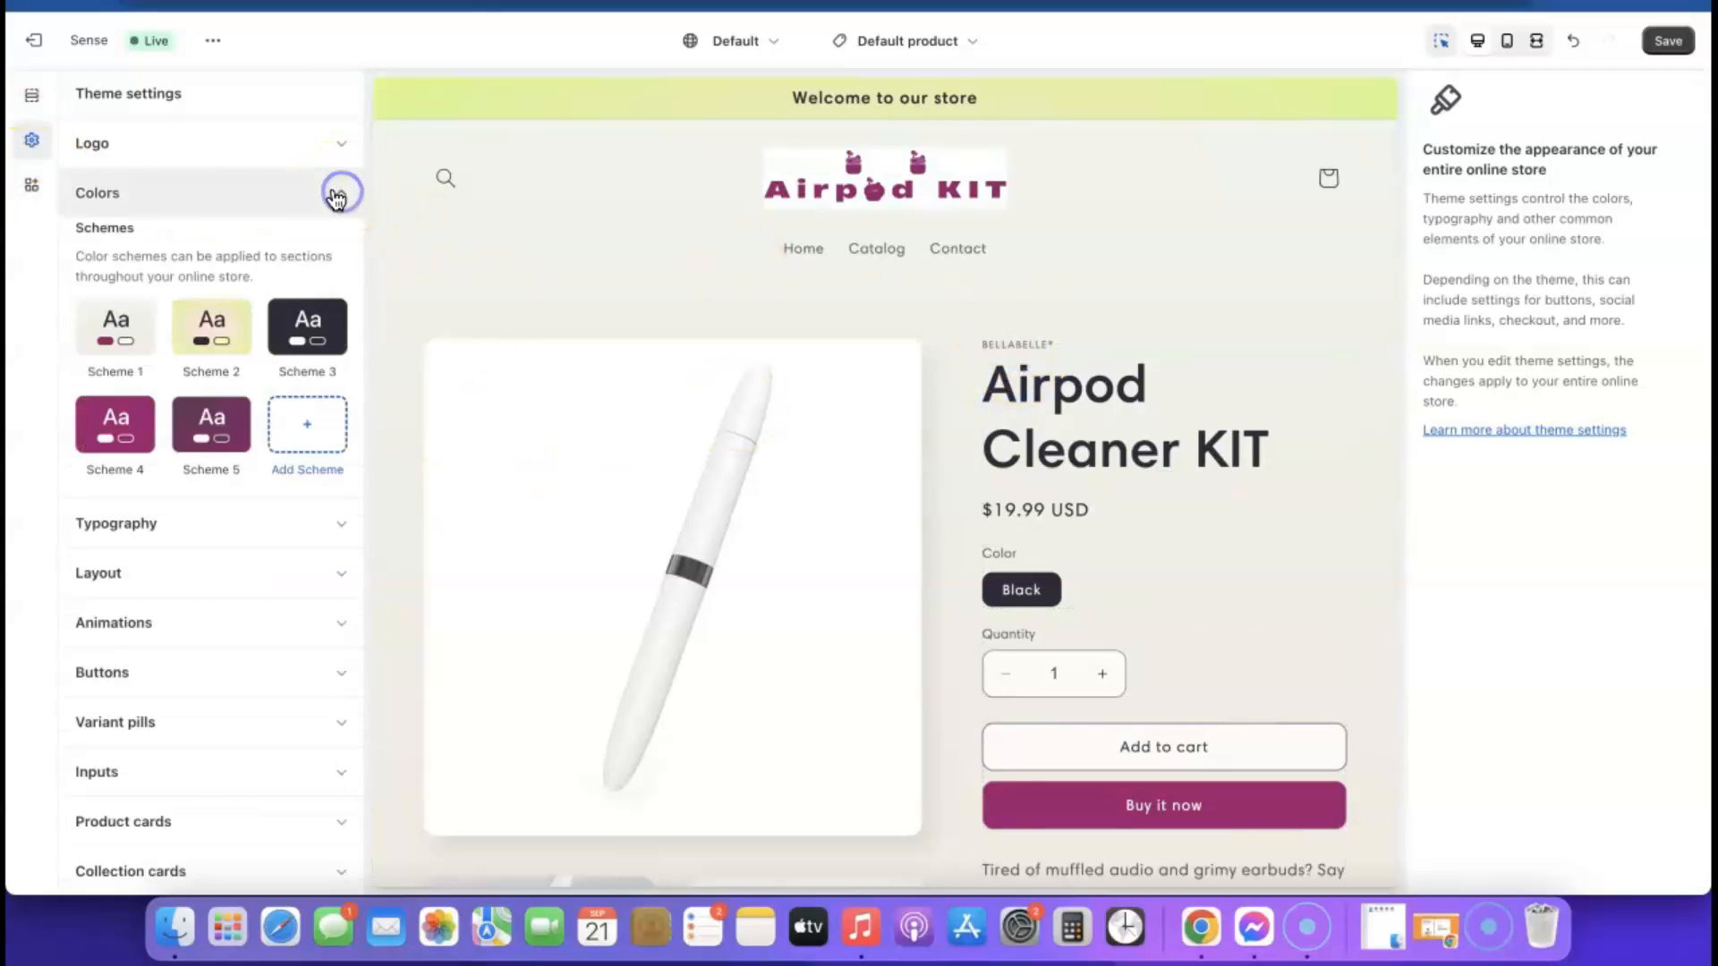
{"action": "left_click", "coordinate": [114, 331]}
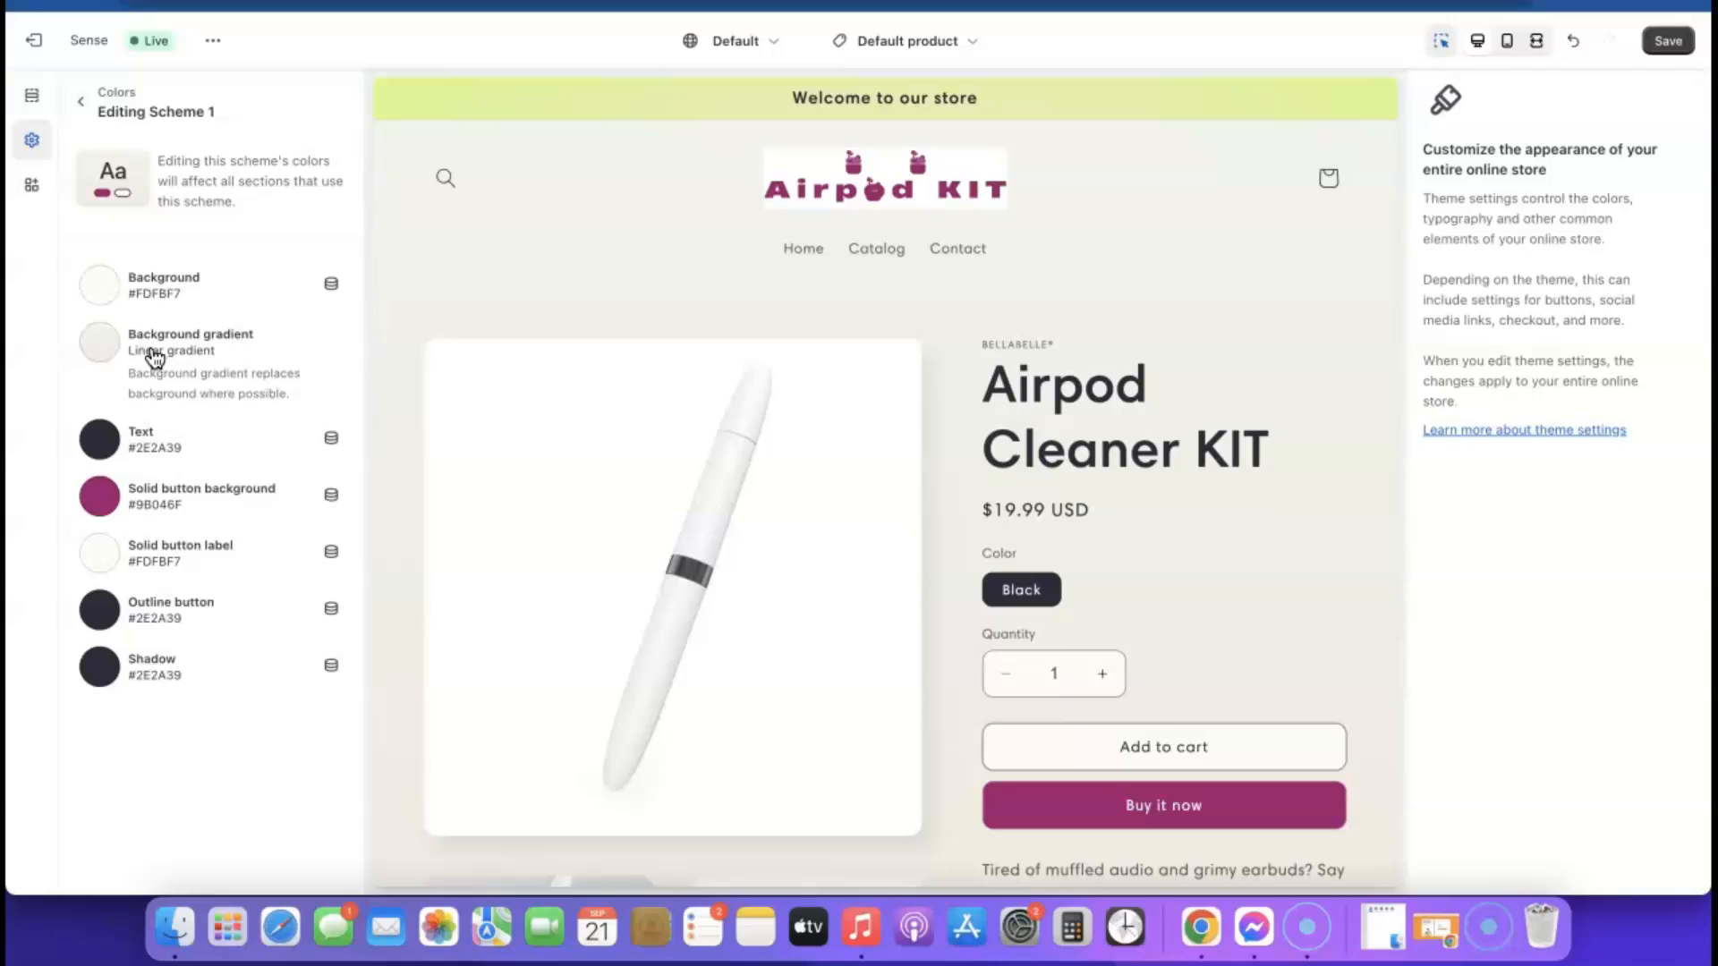
{"action": "left_click", "coordinate": [107, 288]}
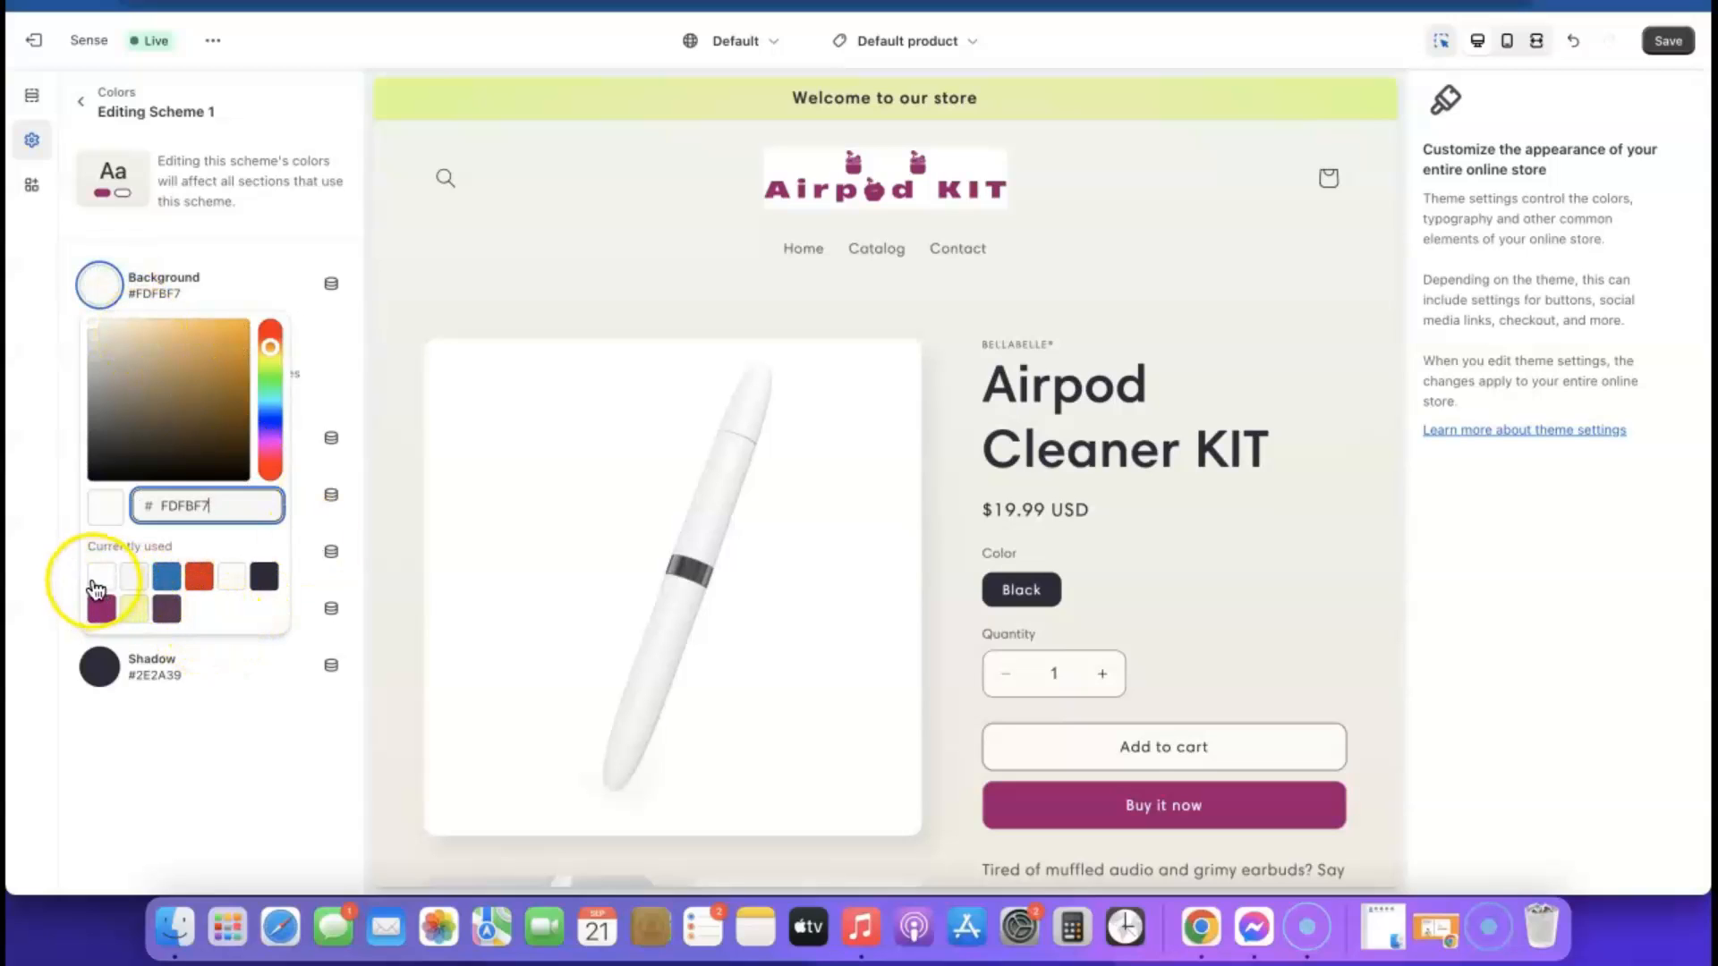
{"action": "left_click", "coordinate": [101, 577]}
{"action": "left_click", "coordinate": [176, 713]}
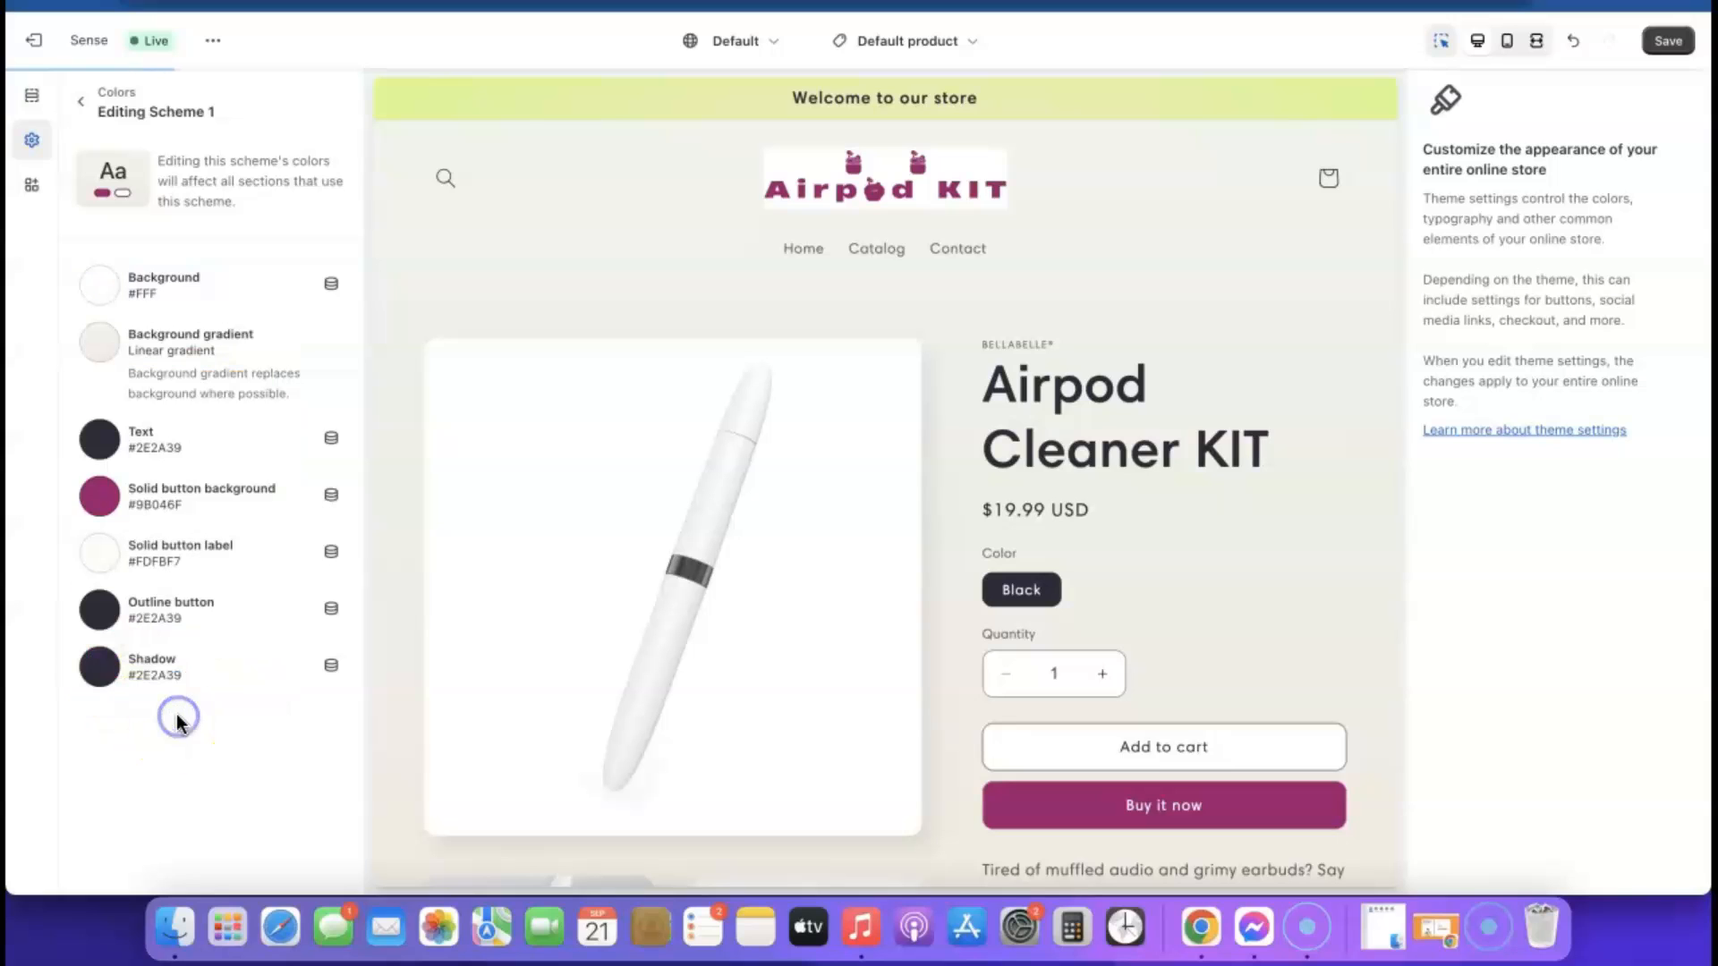
Remove the background gradient from color Scheme 1 and check the product page preview down to the footer
{"action": "left_click", "coordinate": [179, 337]}
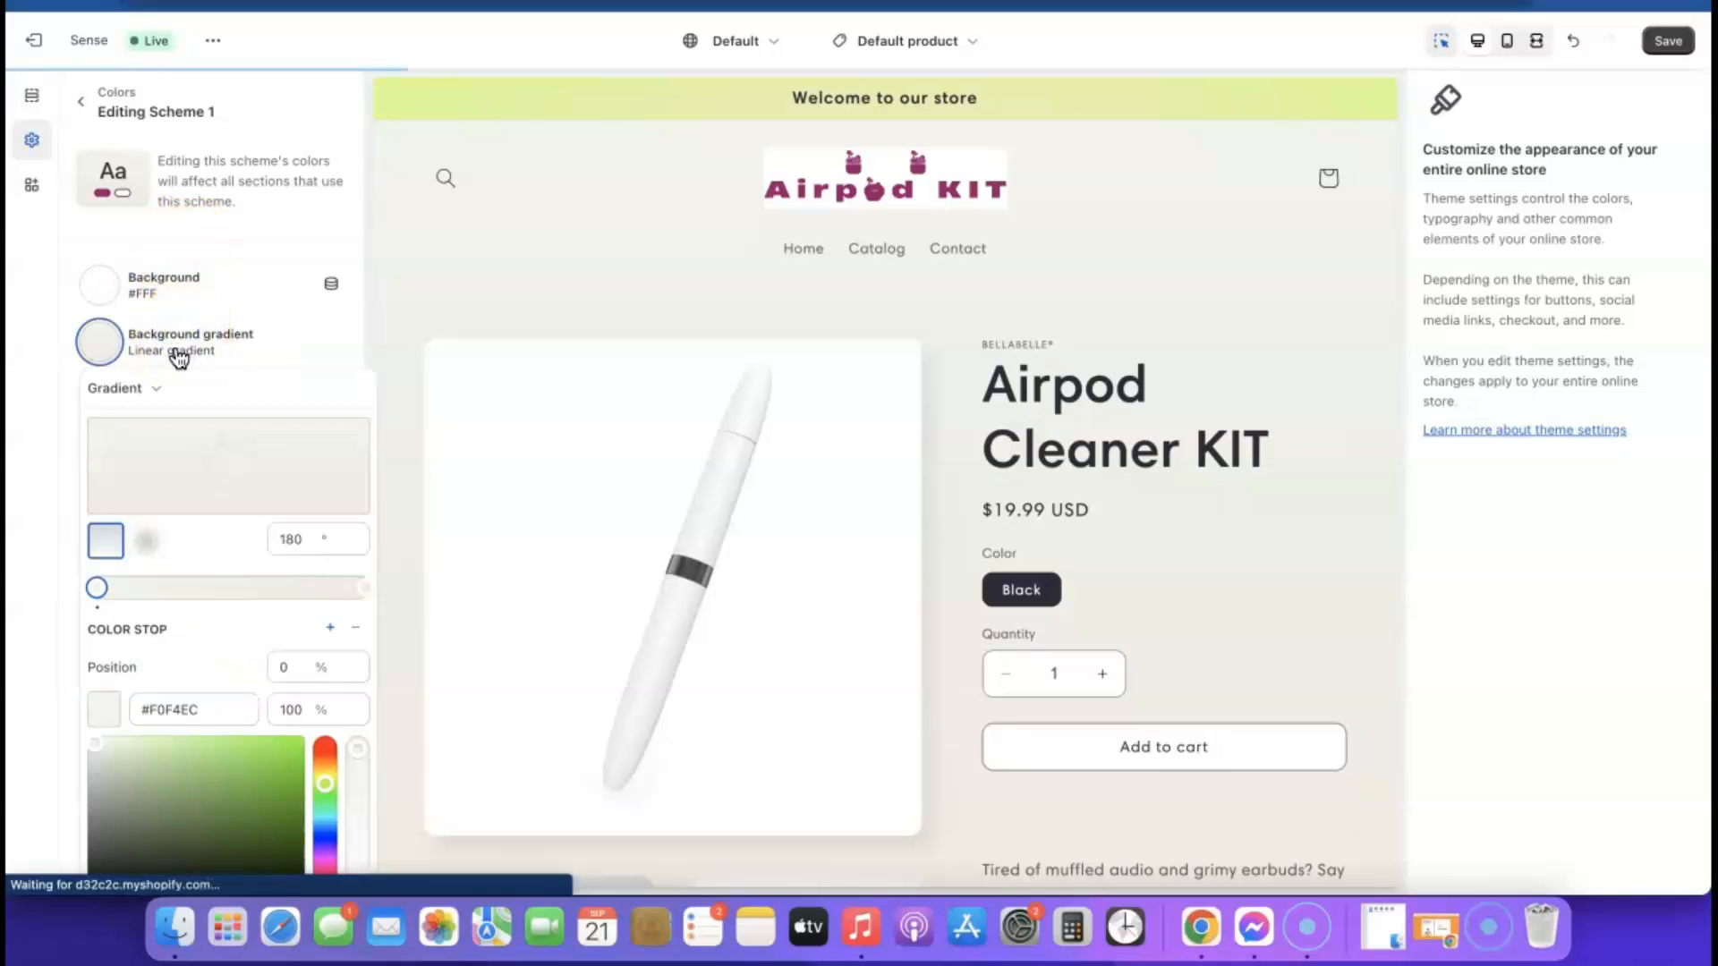
{"action": "left_click", "coordinate": [294, 340]}
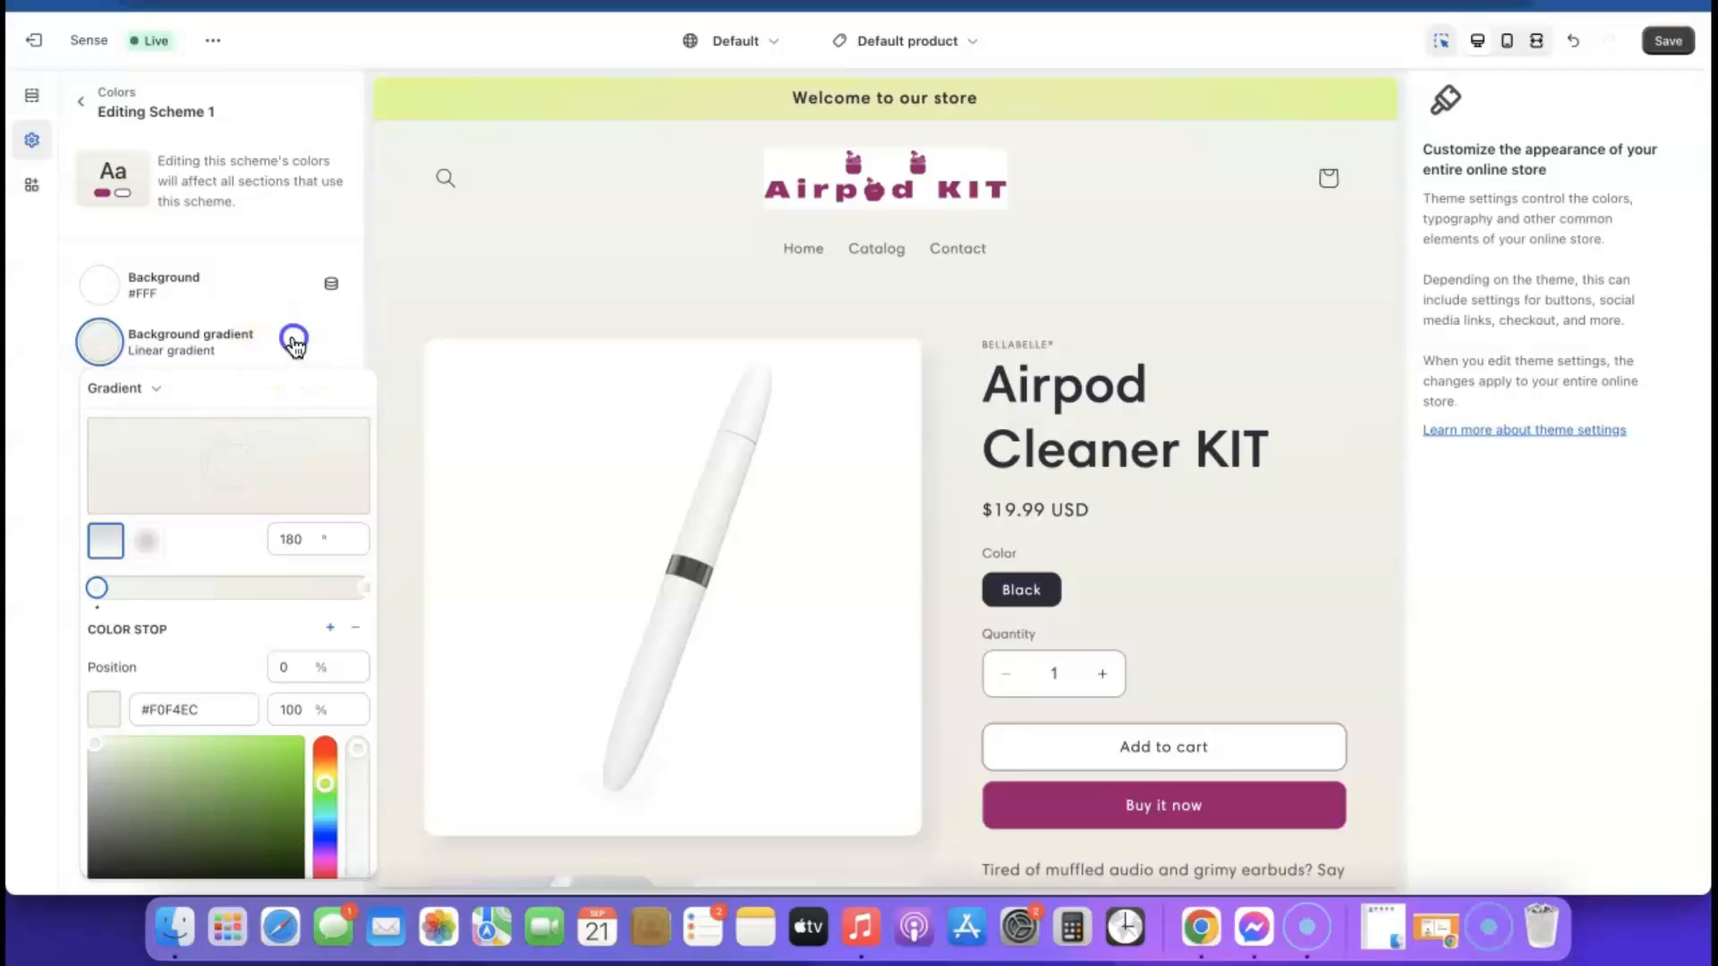
{"action": "left_click", "coordinate": [209, 344]}
{"action": "scroll", "coordinate": [209, 582], "scroll_direction": "down", "scroll_amount": 5}
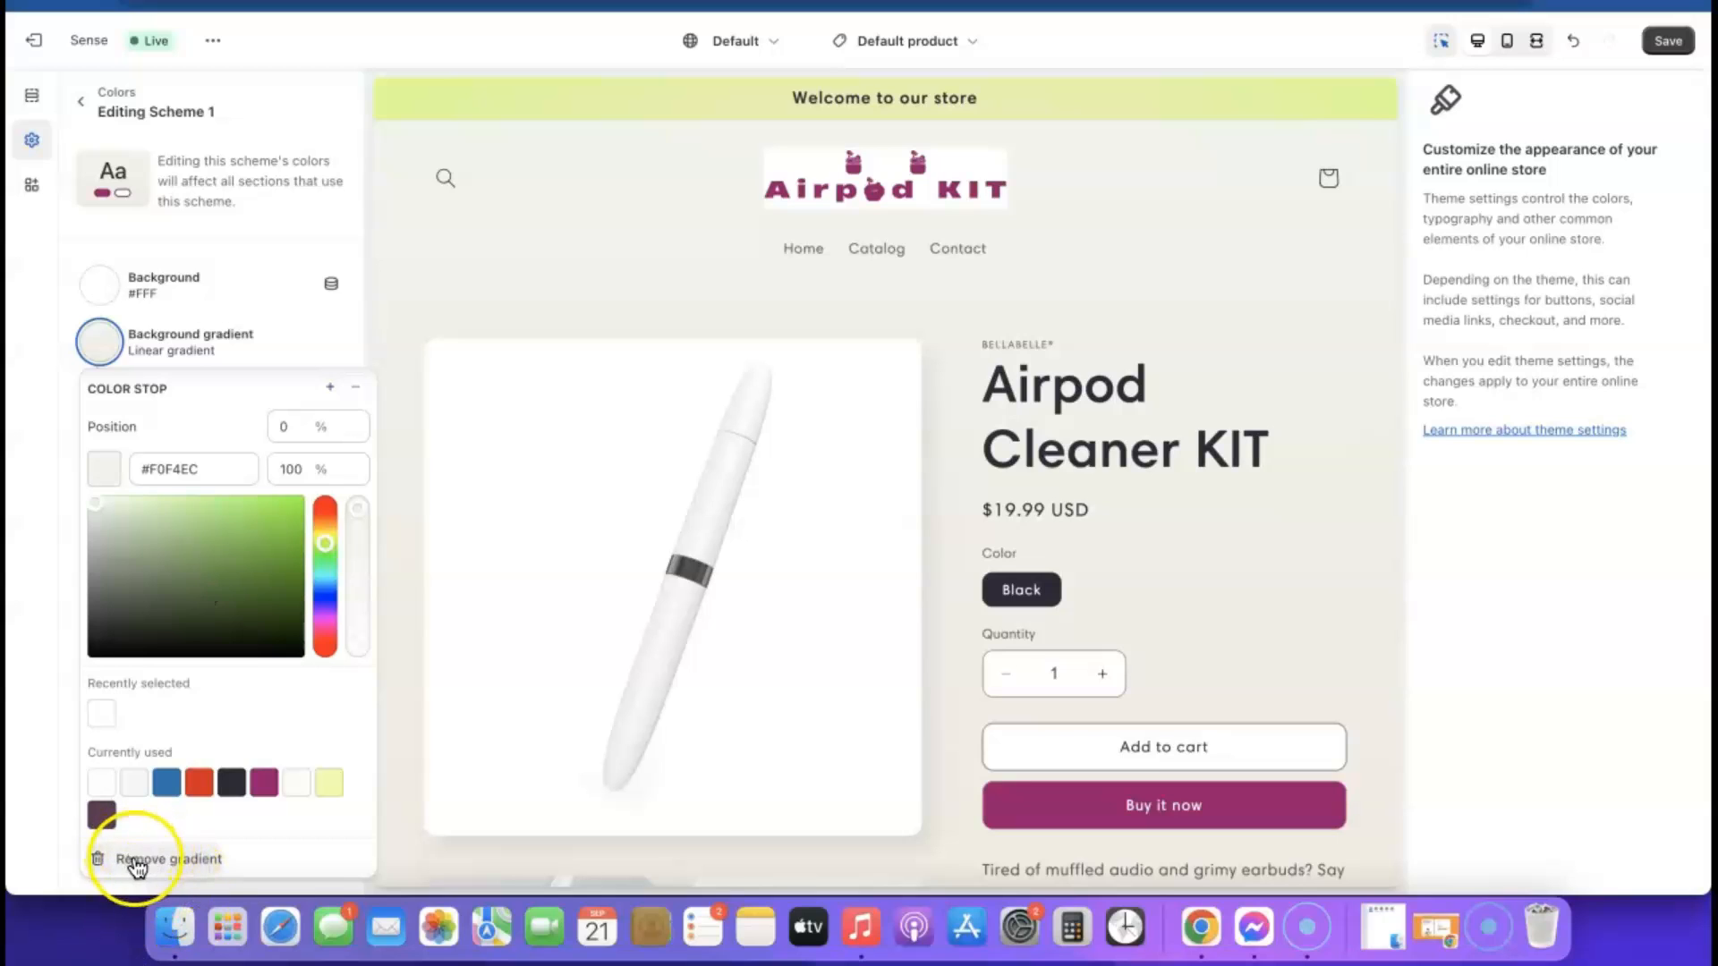
{"action": "left_click", "coordinate": [176, 861]}
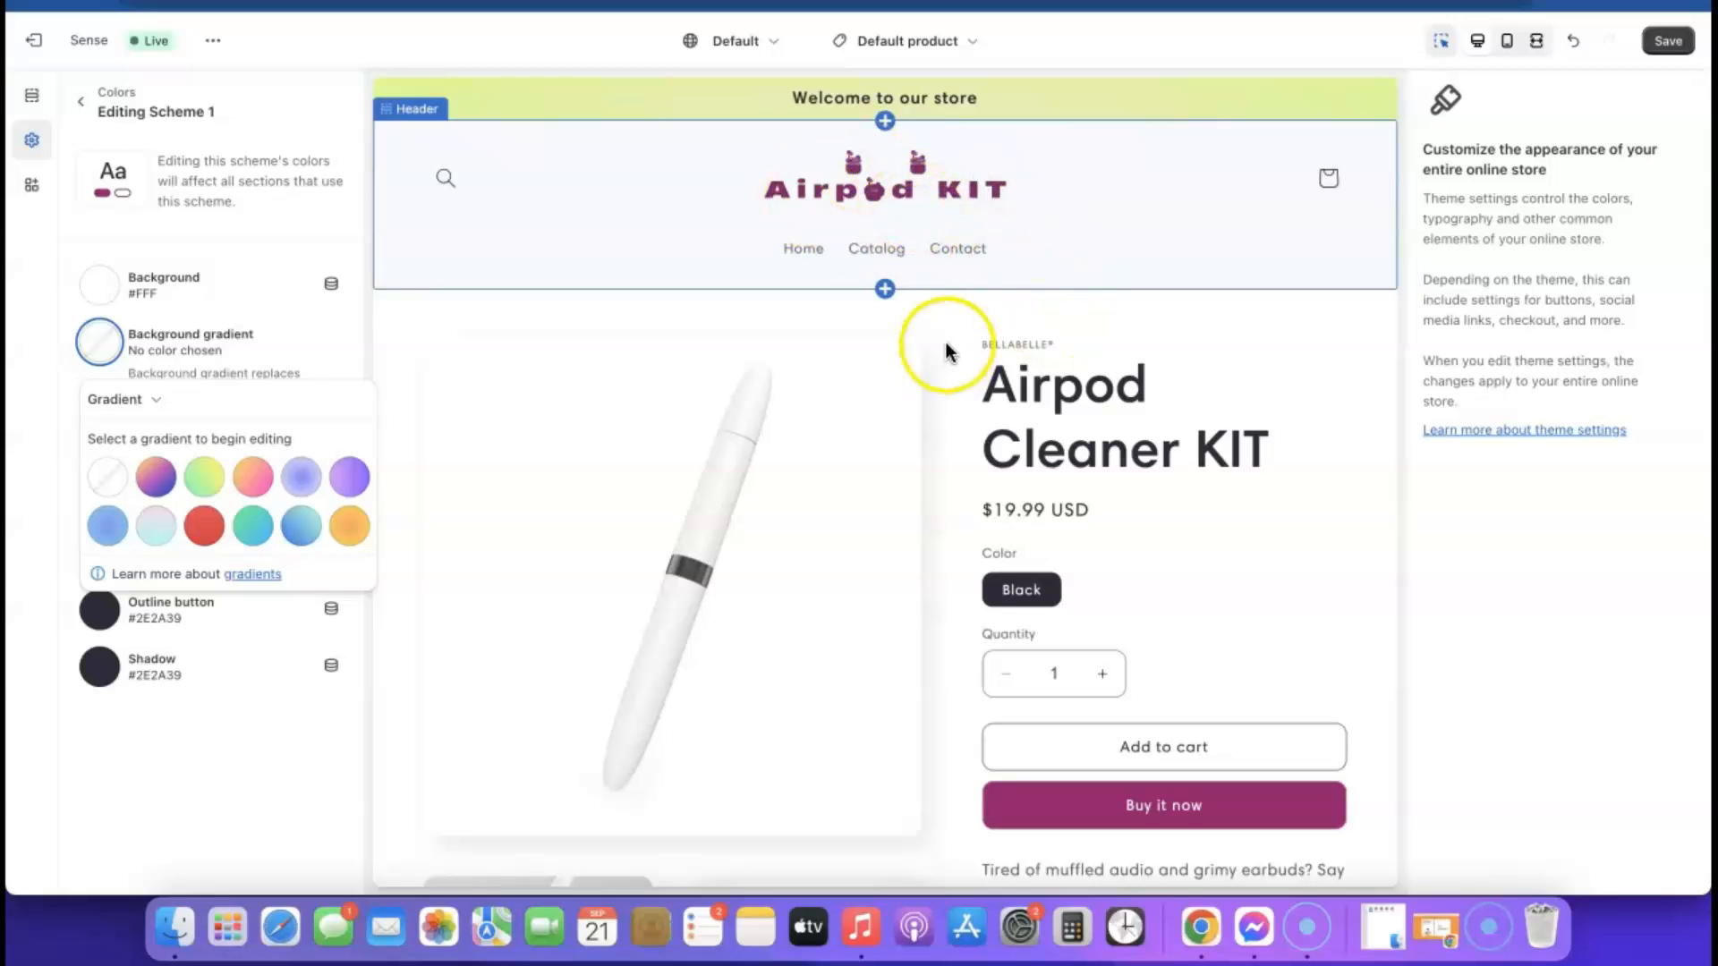
{"action": "scroll", "coordinate": [1178, 519], "scroll_direction": "down", "scroll_amount": 2}
{"action": "scroll", "coordinate": [1178, 517], "scroll_direction": "down", "scroll_amount": 15}
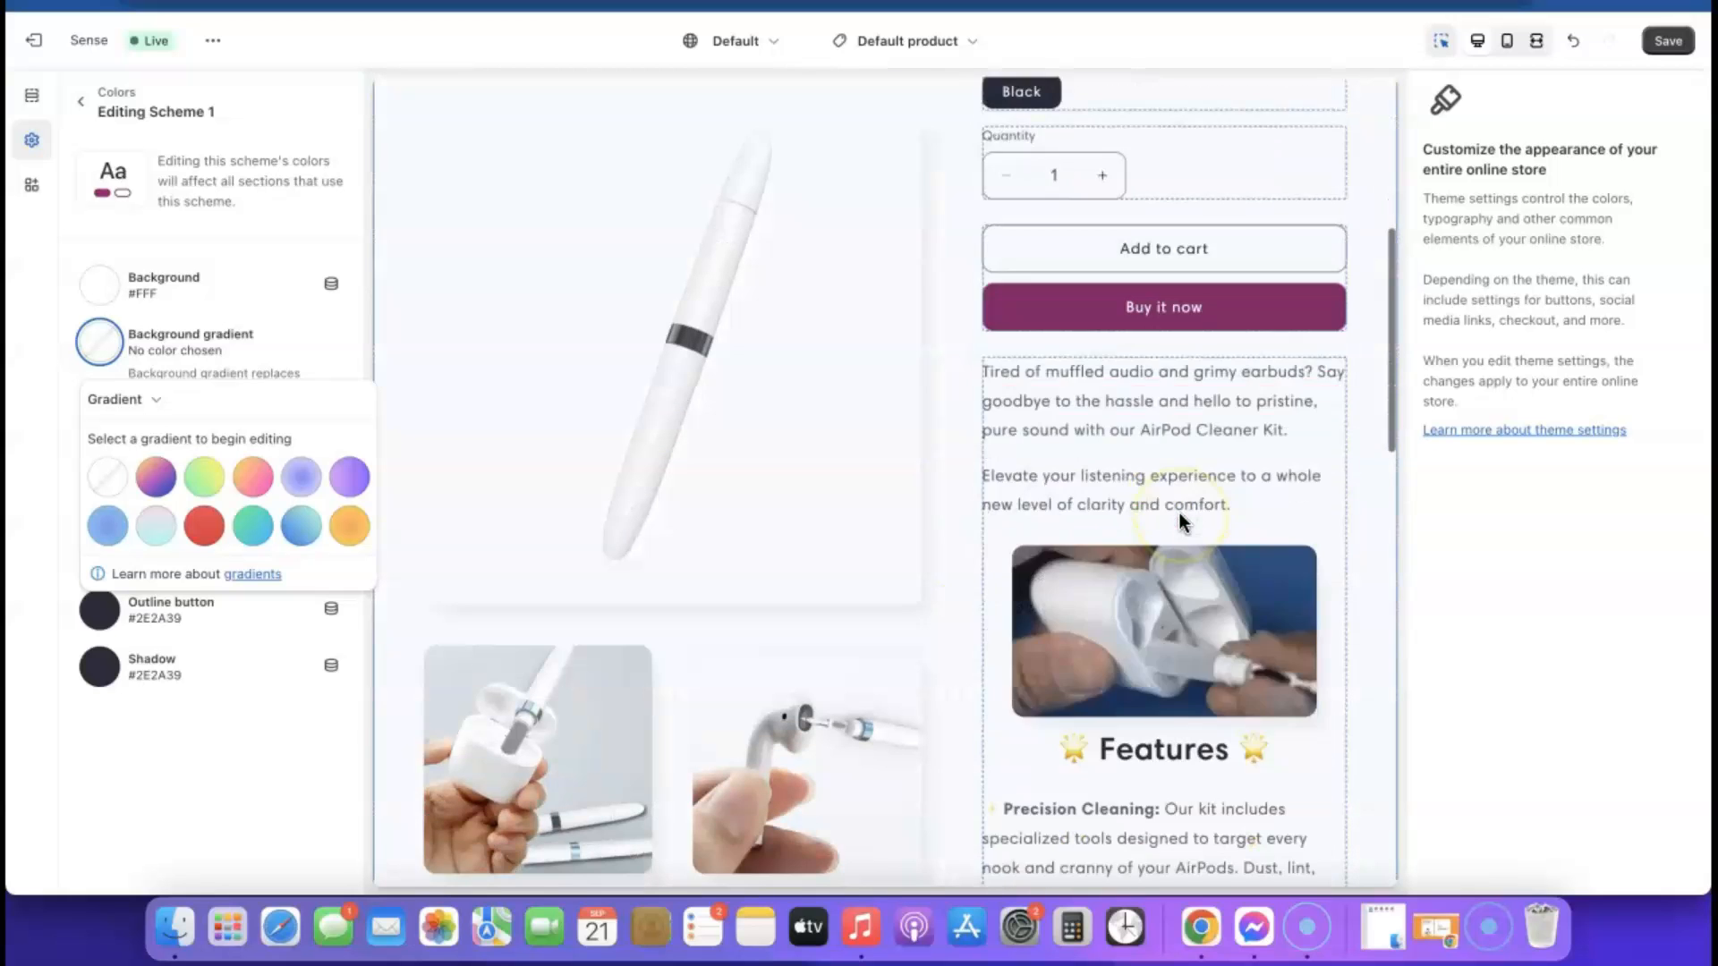
{"action": "scroll", "coordinate": [1178, 512], "scroll_direction": "up", "scroll_amount": 15}
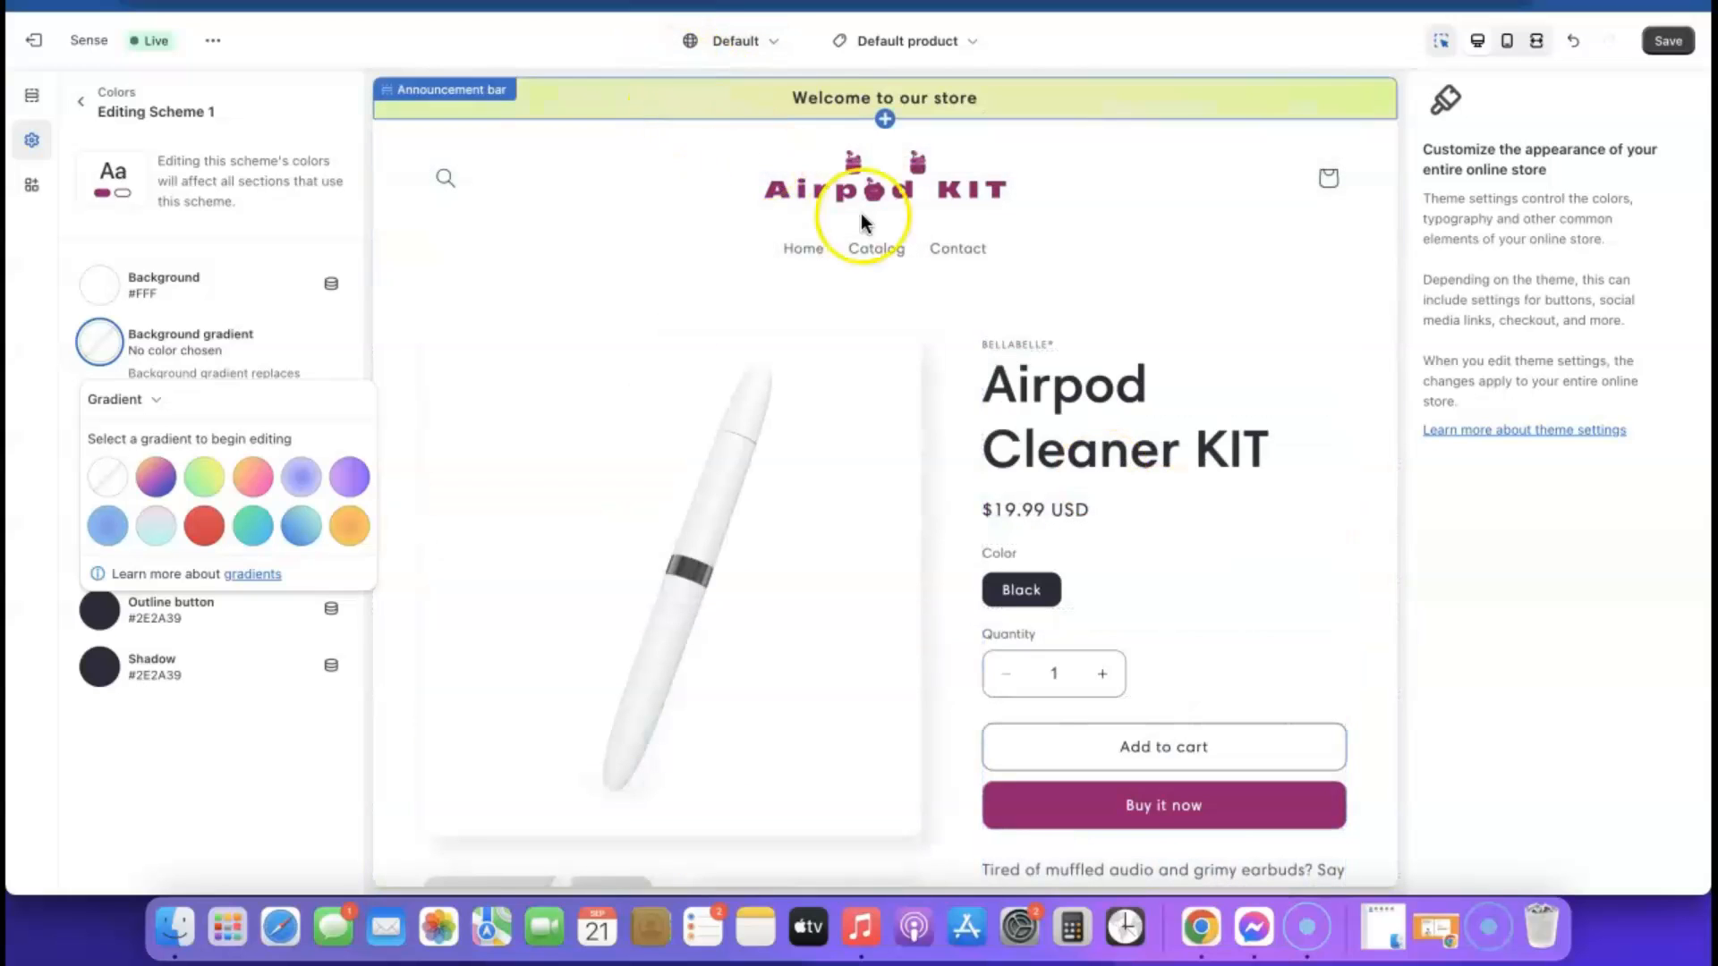
{"action": "scroll", "coordinate": [1018, 261], "scroll_direction": "down", "scroll_amount": 15}
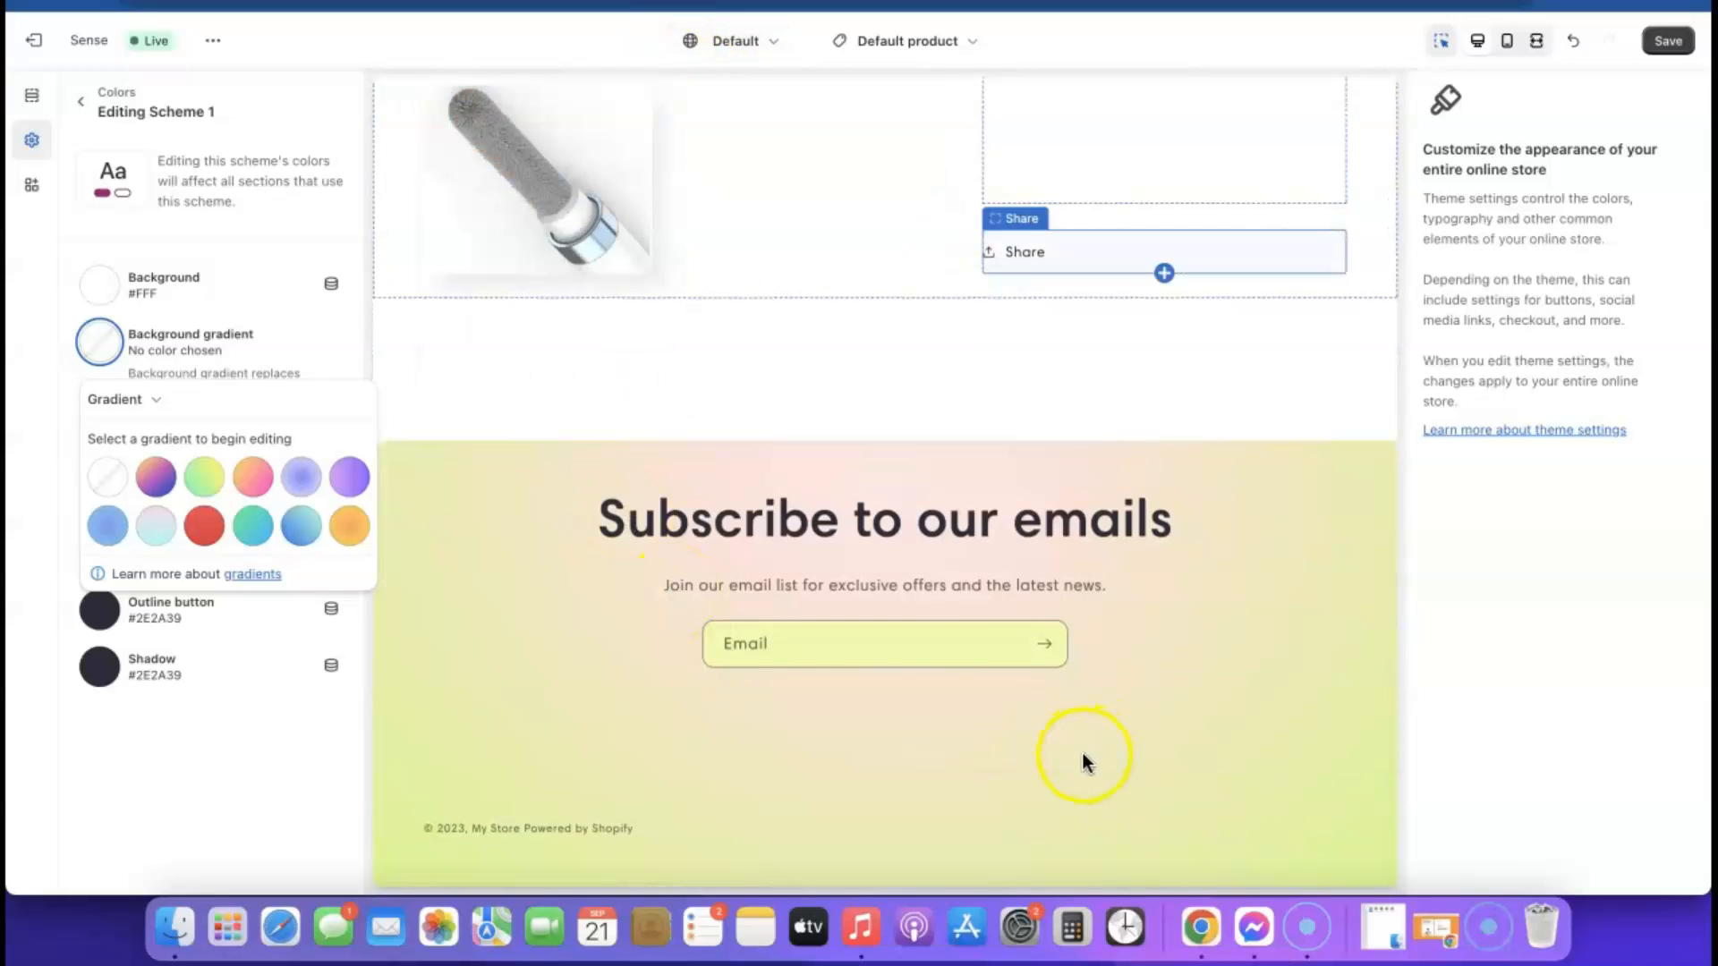
{"action": "left_click", "coordinate": [87, 222]}
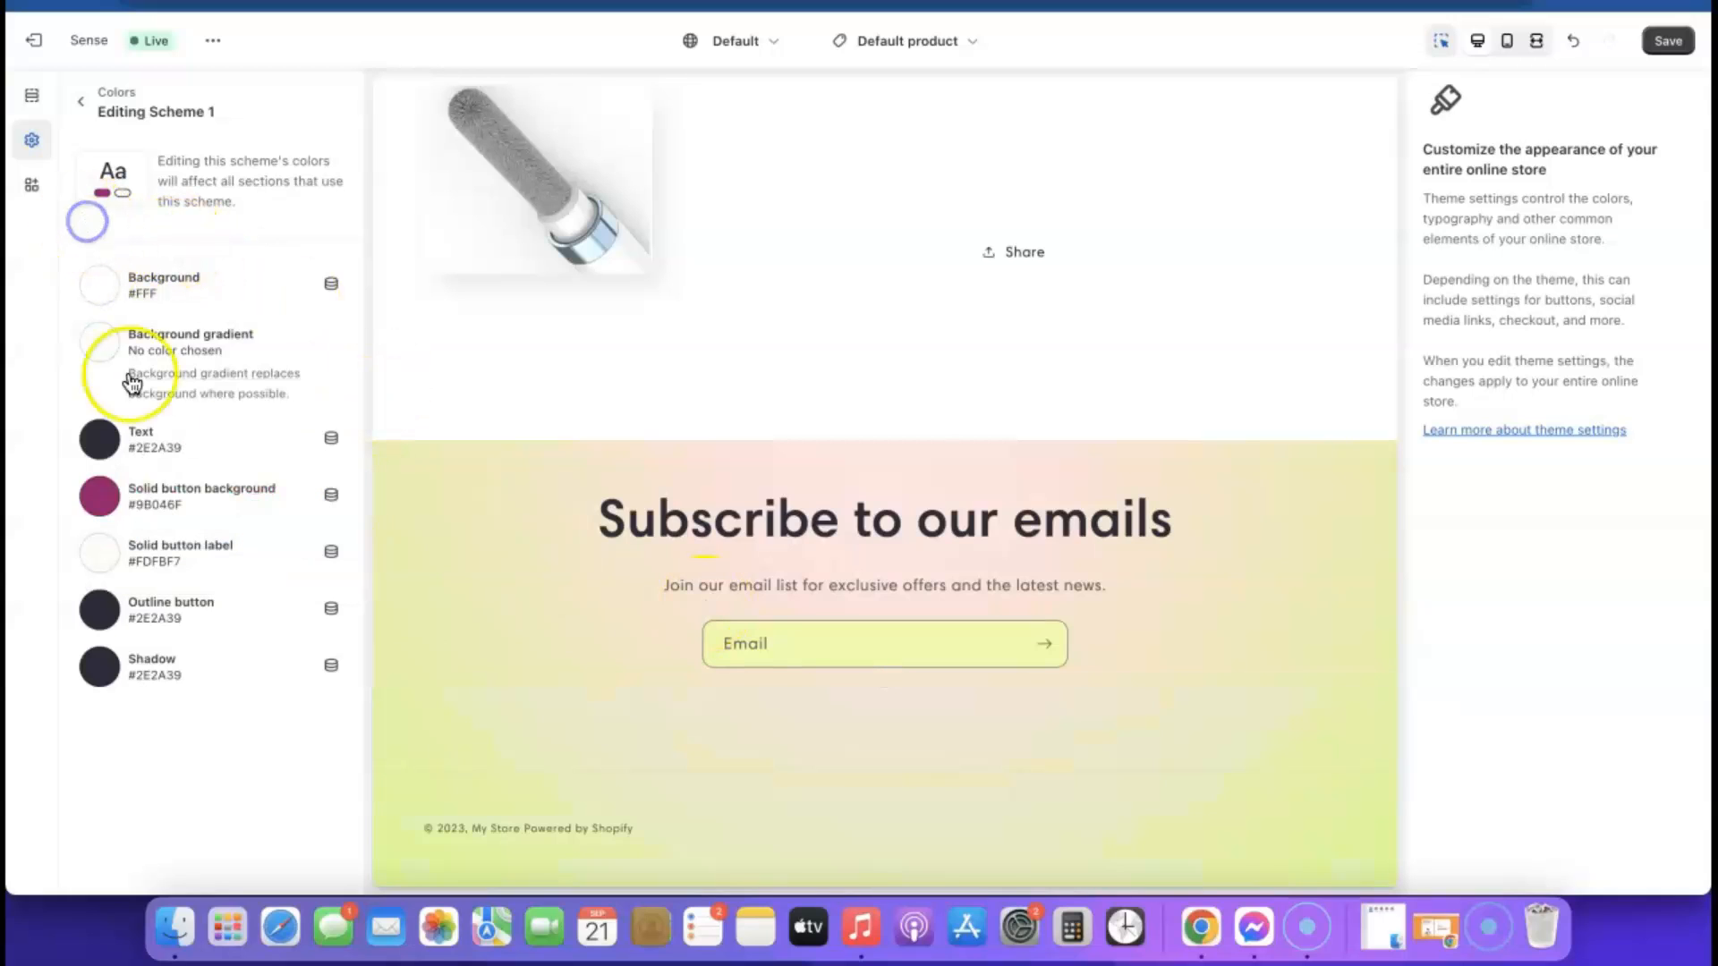
Open color Scheme 2 for editing and remove its background gradient
{"action": "left_click", "coordinate": [78, 104]}
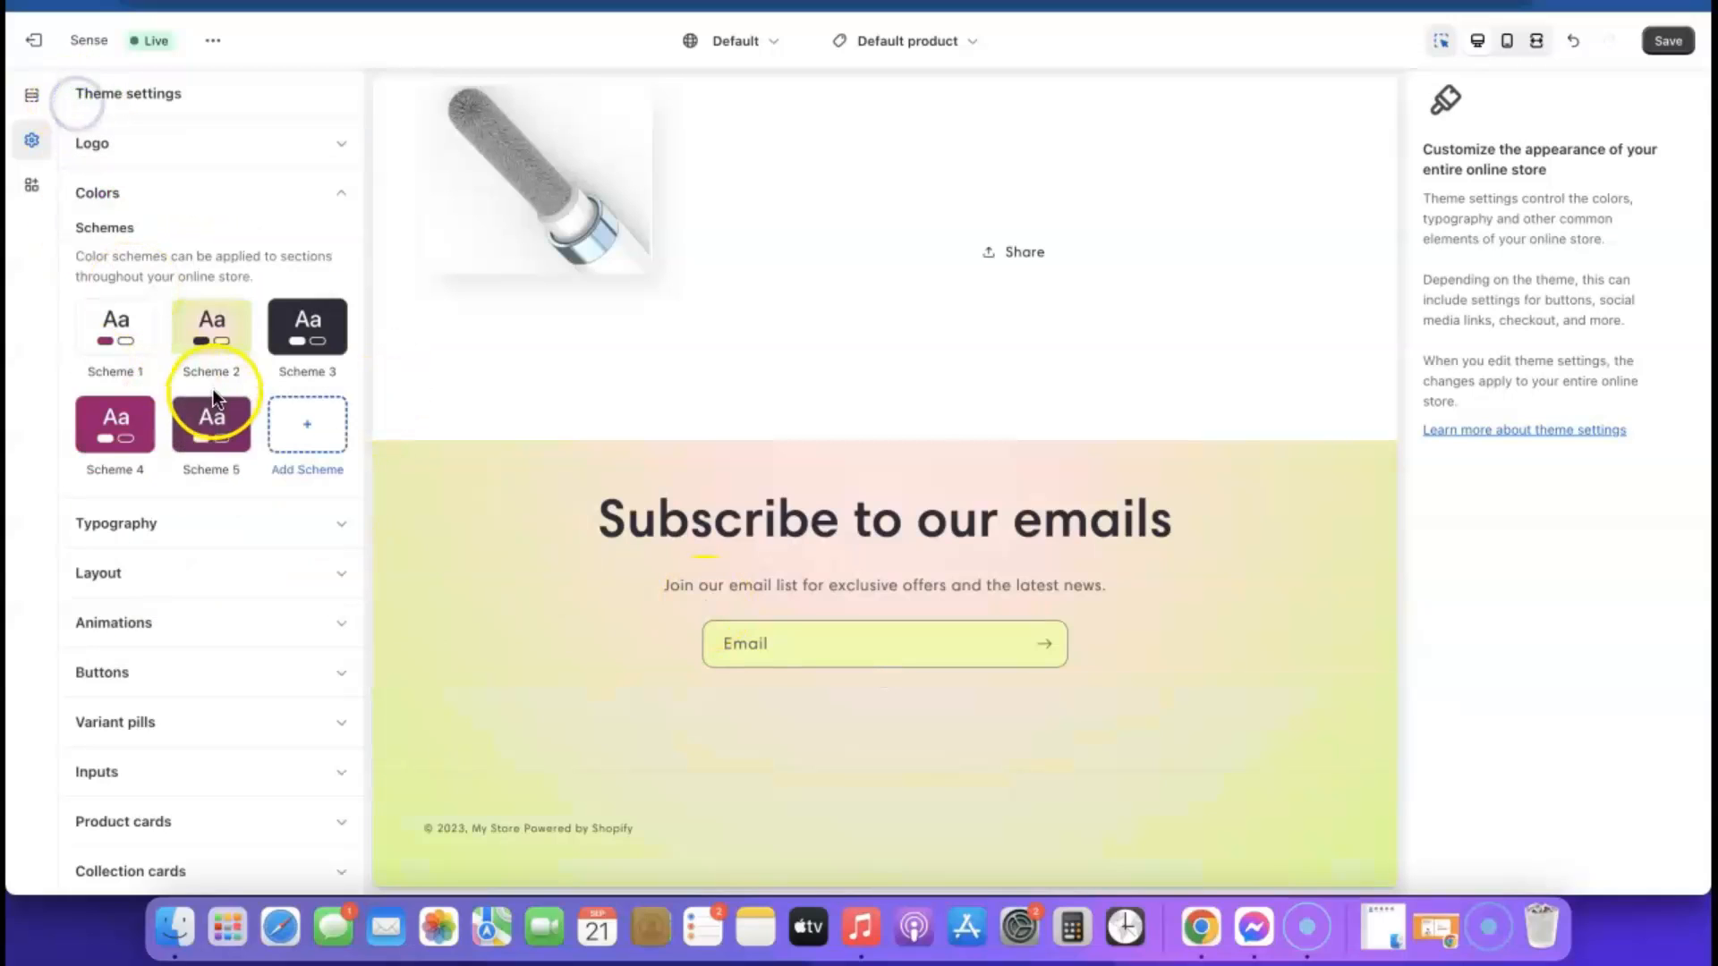
{"action": "left_click", "coordinate": [212, 335]}
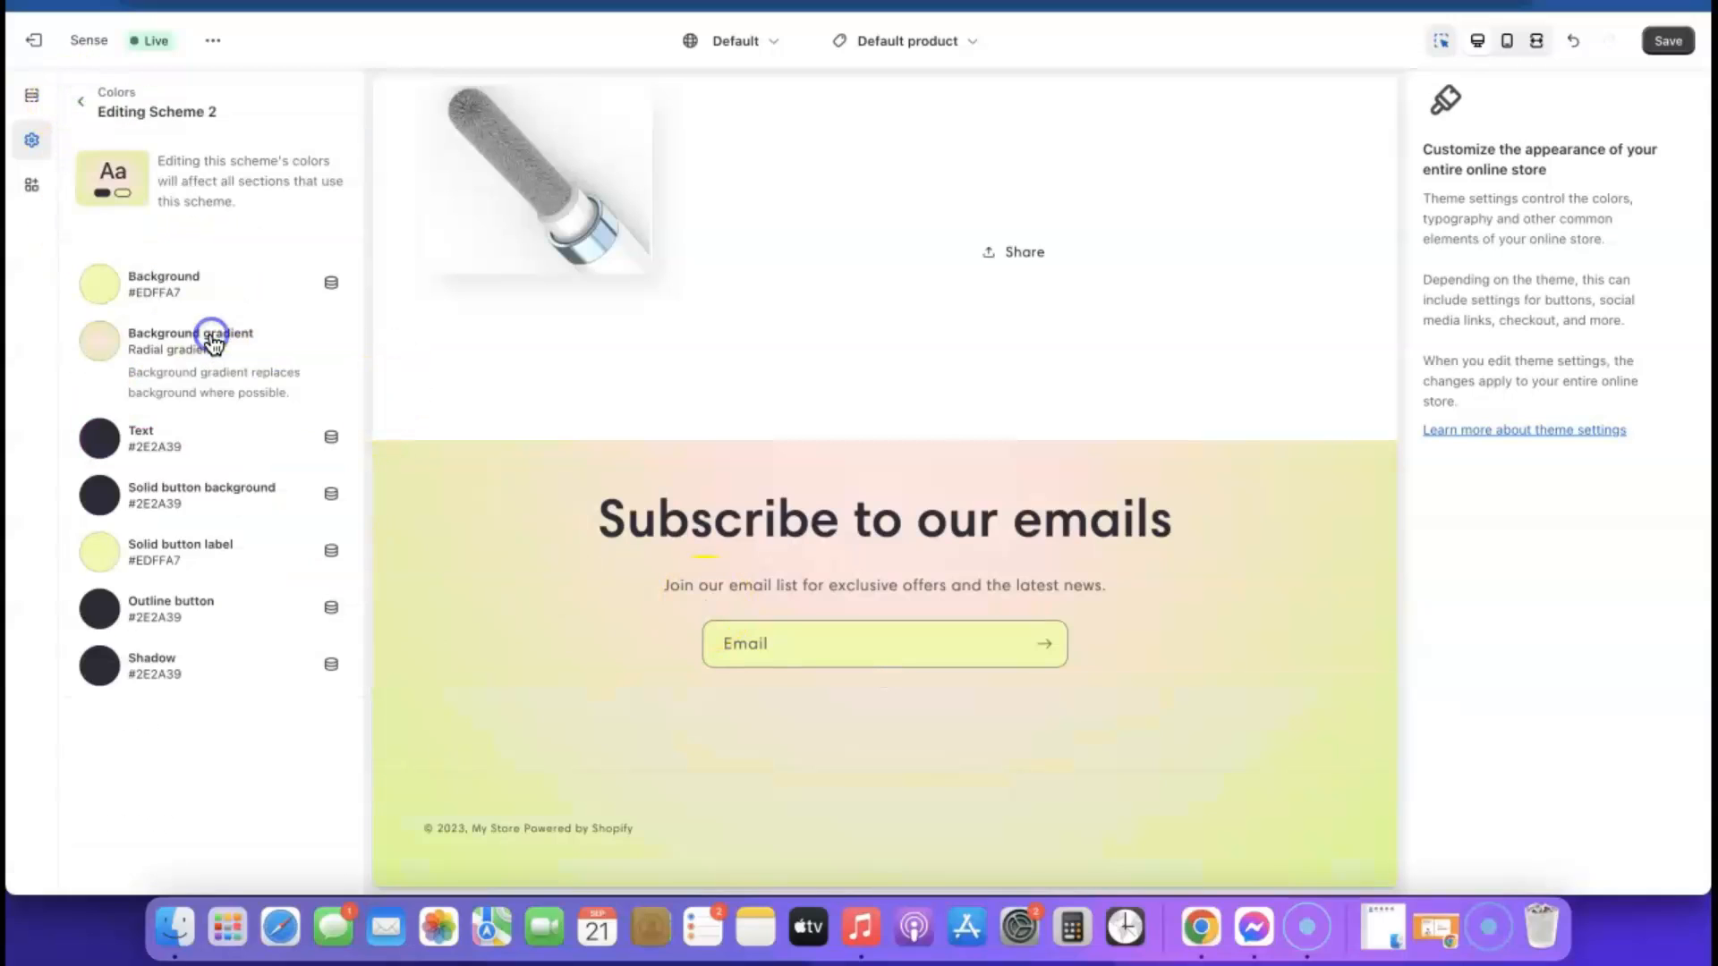
{"action": "left_click", "coordinate": [169, 345]}
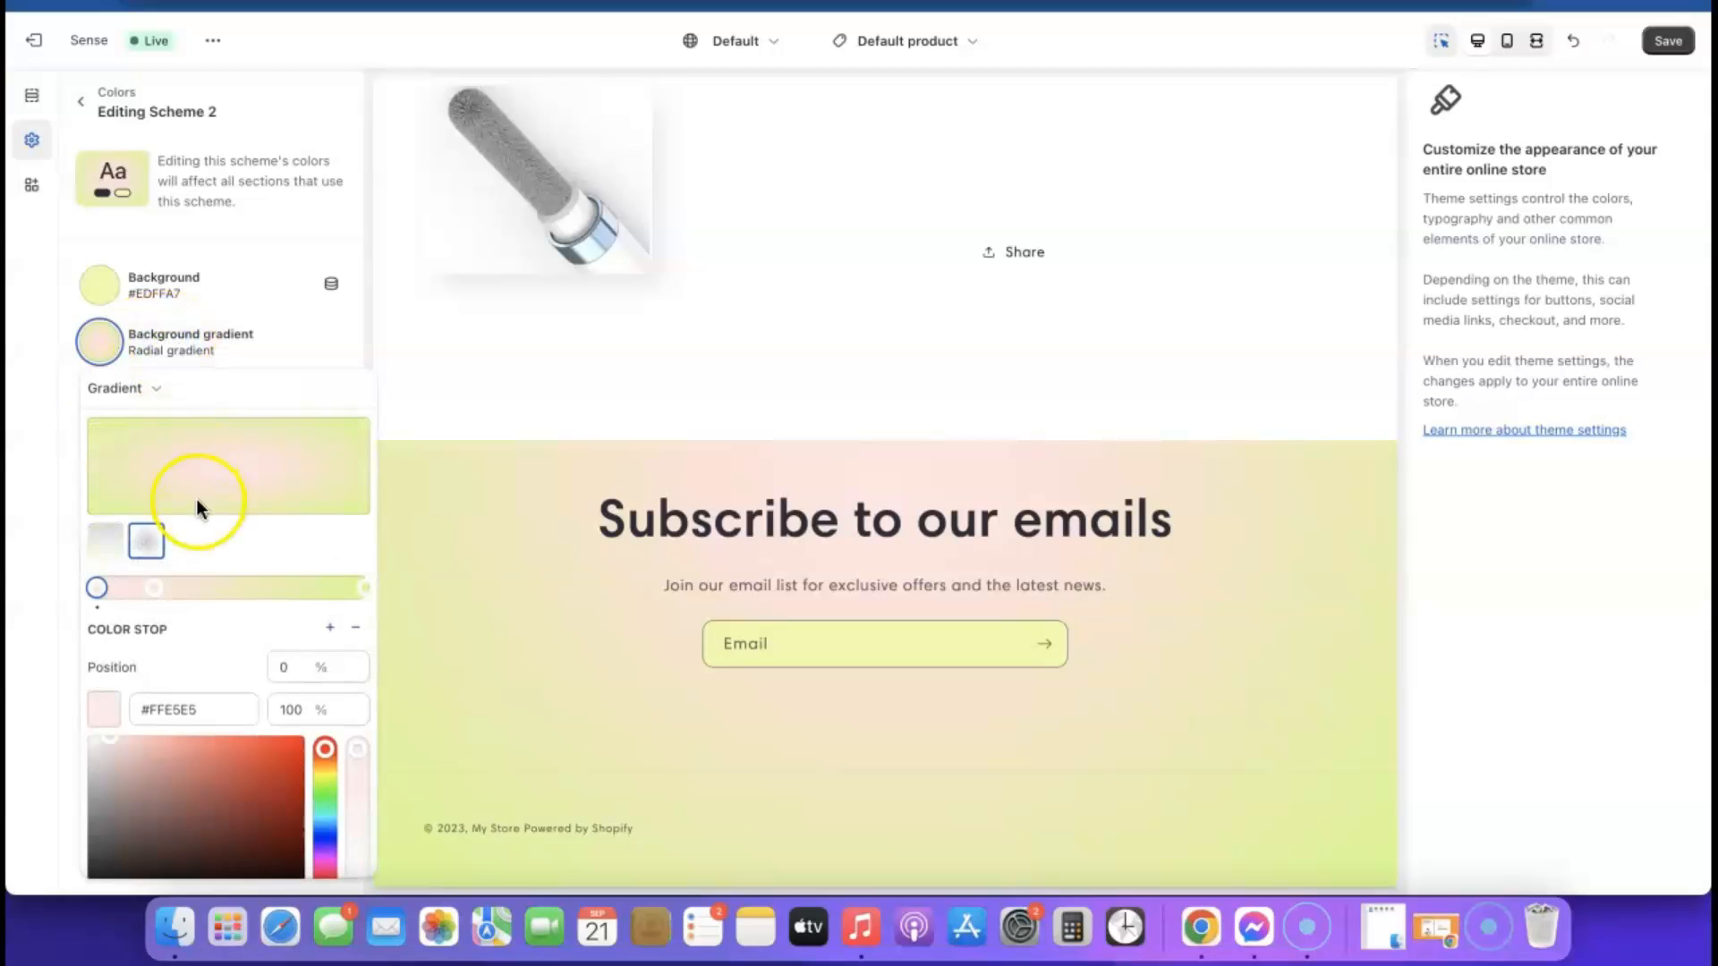
{"action": "scroll", "coordinate": [196, 501], "scroll_direction": "down", "scroll_amount": 3}
{"action": "left_click", "coordinate": [164, 860]}
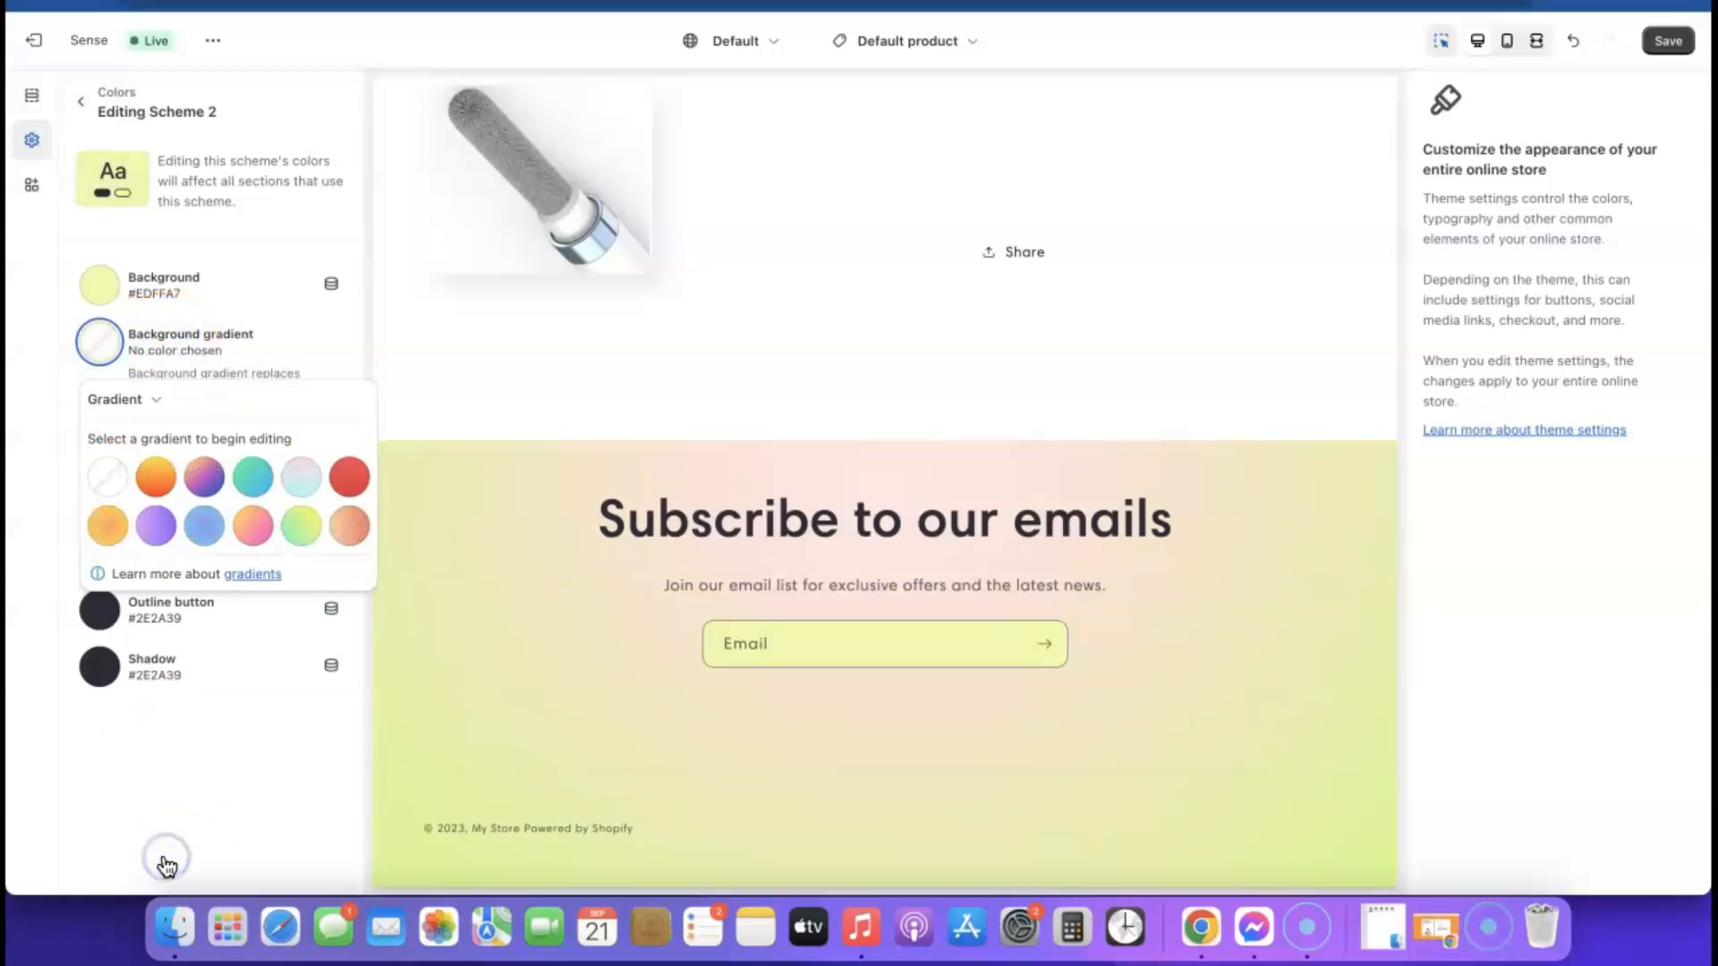
{"action": "left_click", "coordinate": [93, 752]}
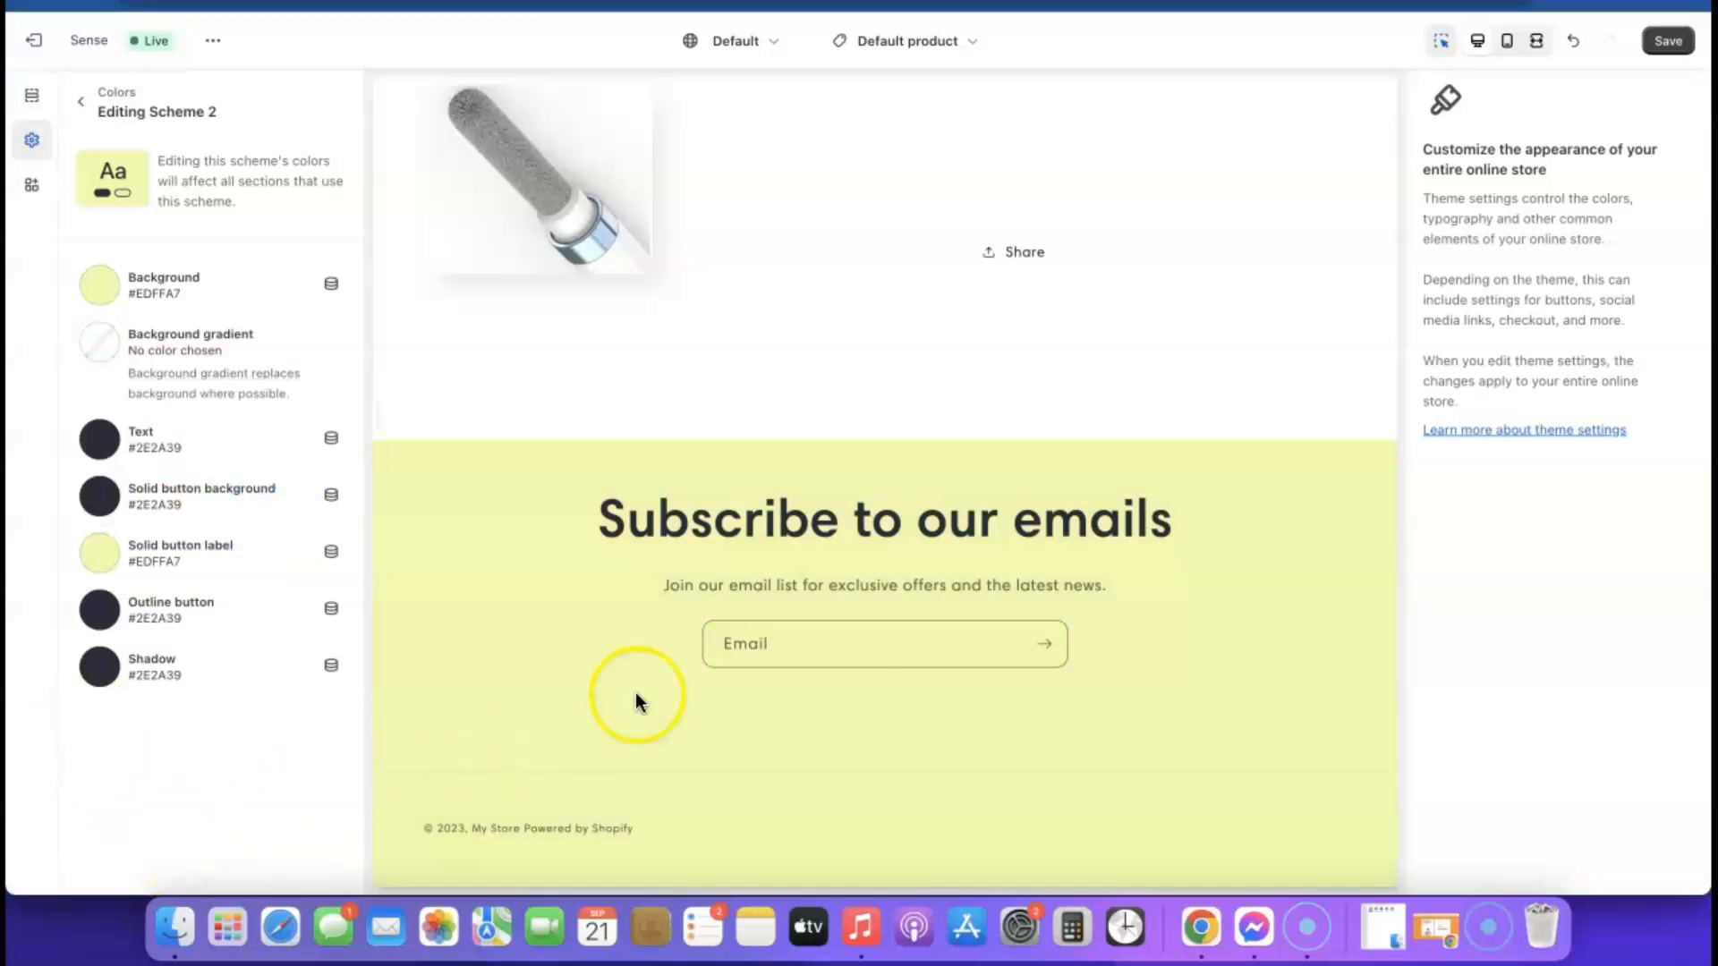
{"action": "scroll", "coordinate": [453, 575], "scroll_direction": "up", "scroll_amount": 20}
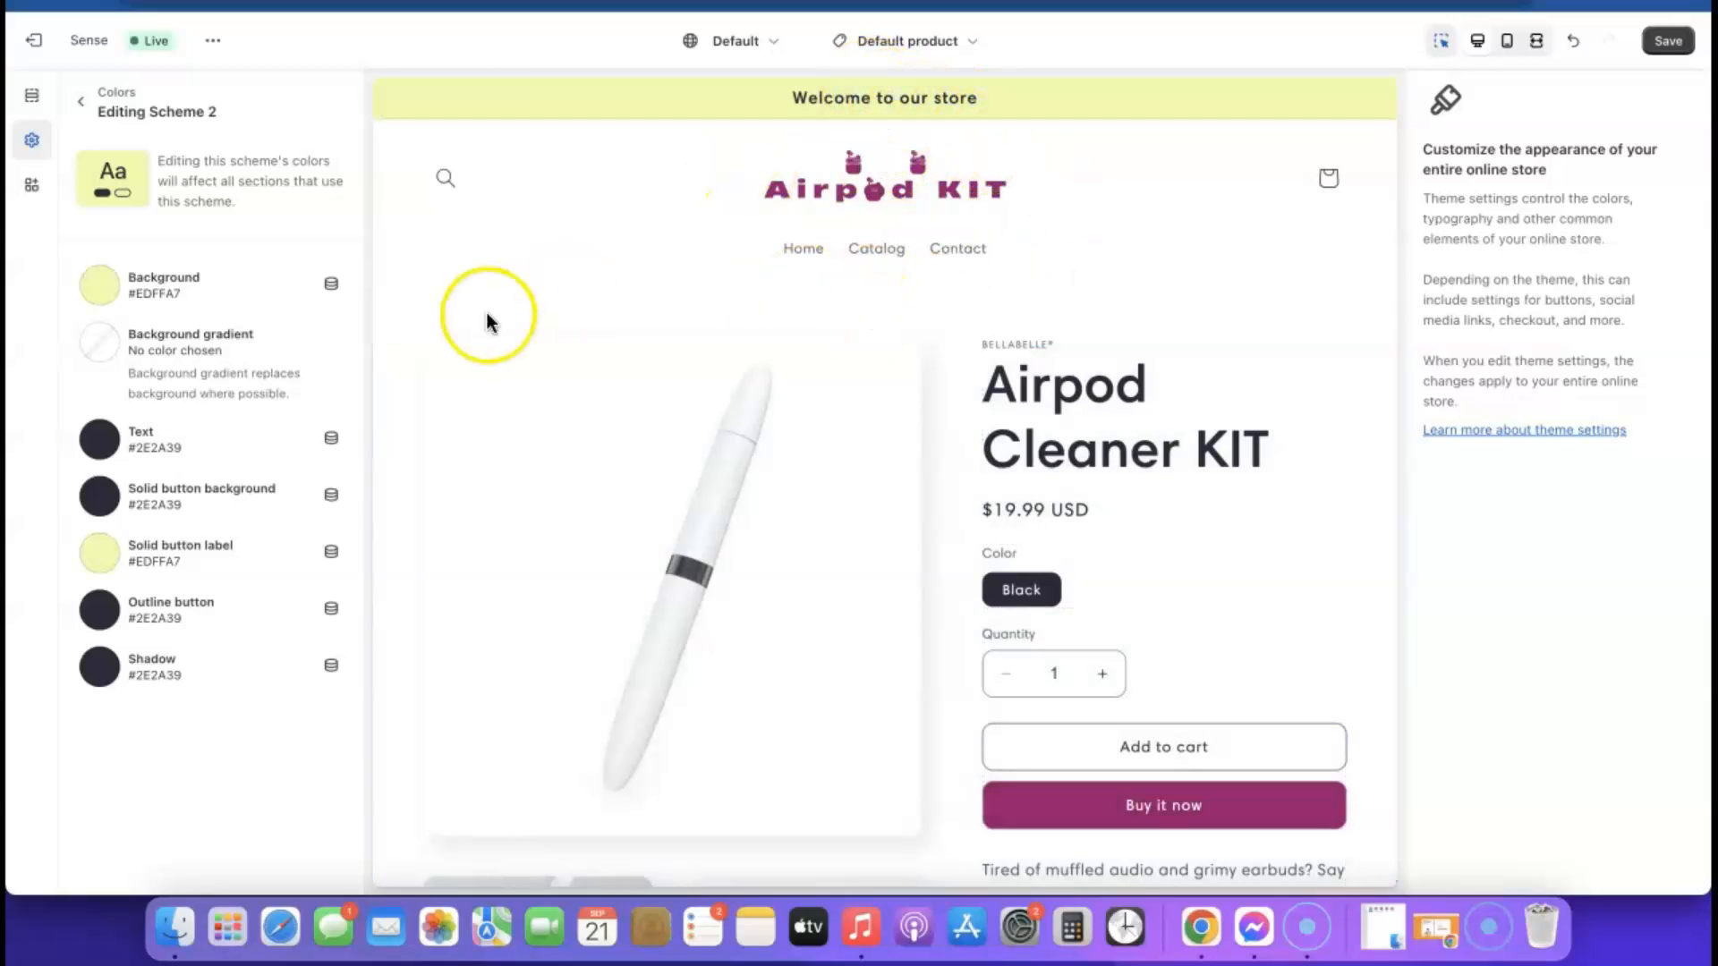
Set Scheme 2's background color to light pink #E1C3D8, copy its hex code, and check the color in the footer
{"action": "left_click", "coordinate": [101, 286]}
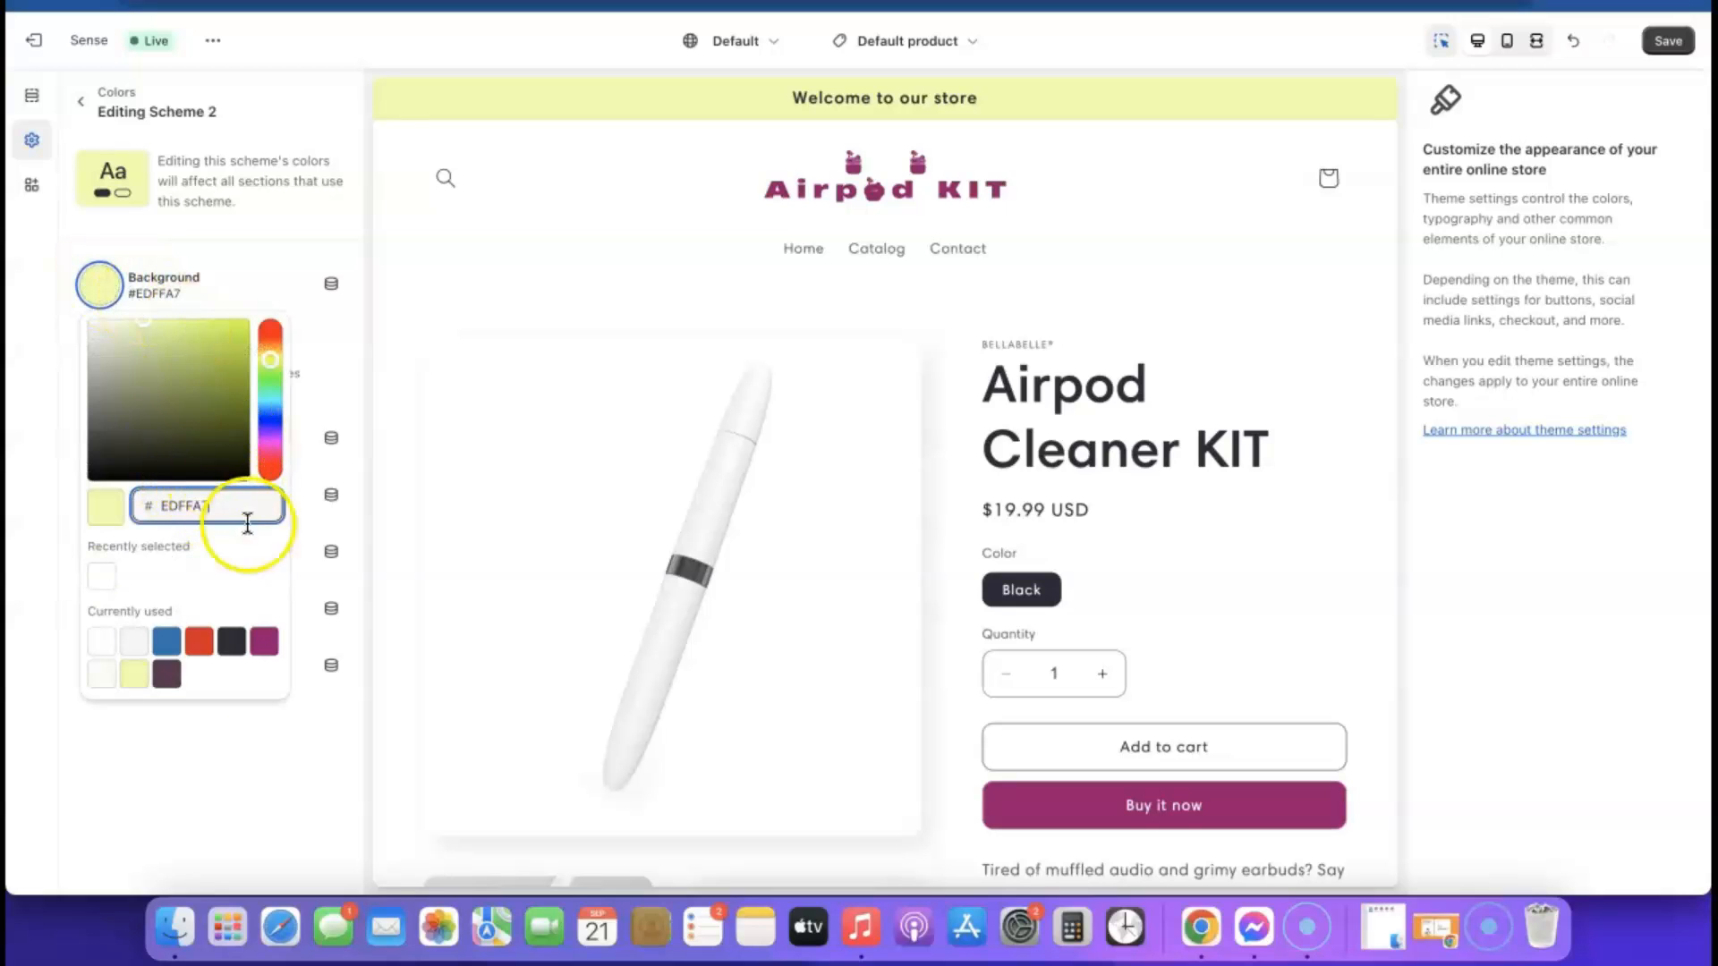
{"action": "left_click", "coordinate": [264, 640]}
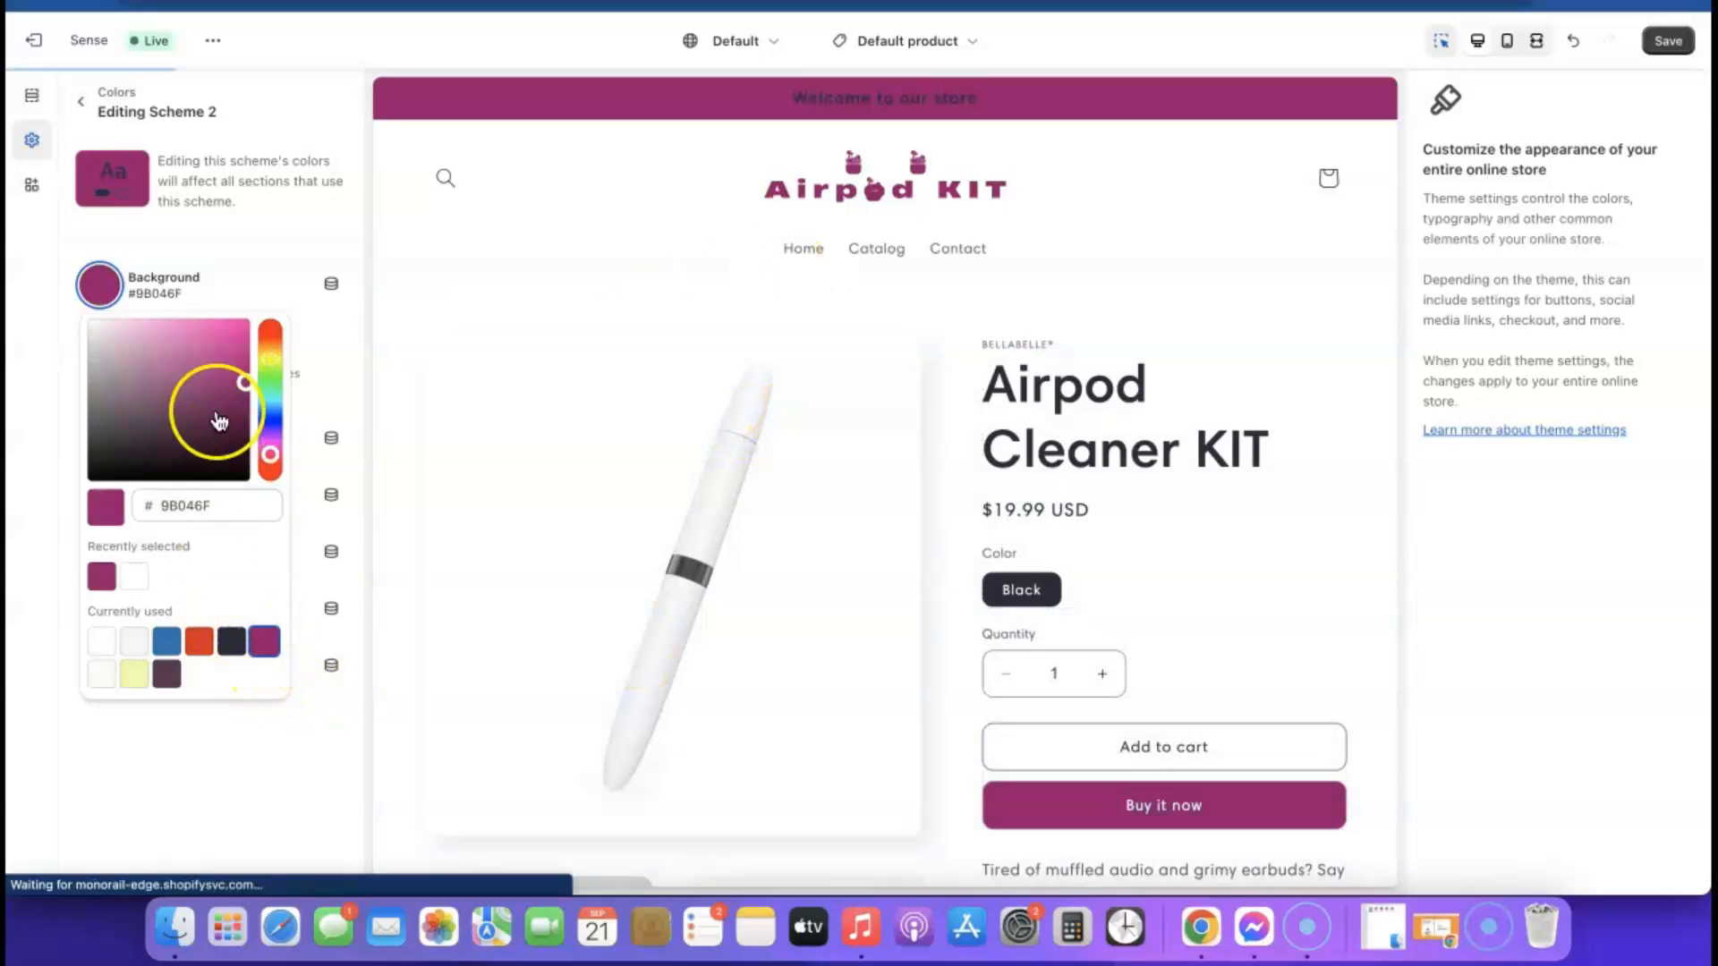
{"action": "left_click_drag", "start_coordinate": [241, 409], "coordinate": [107, 343]}
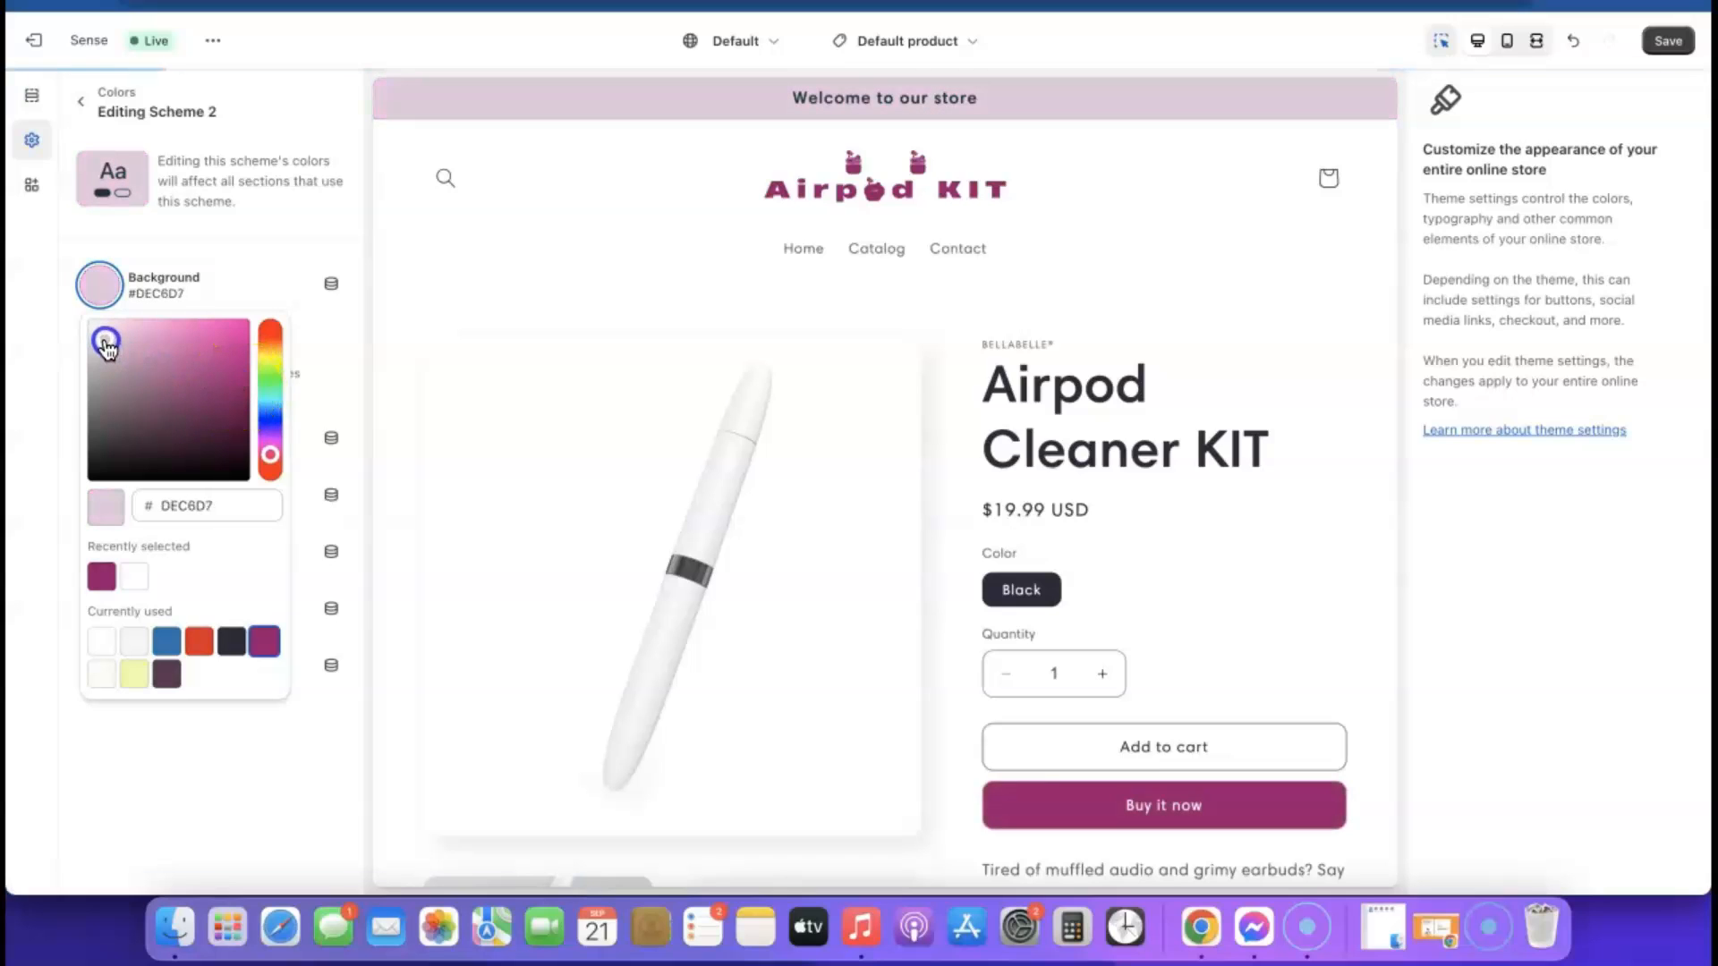
{"action": "left_click_drag", "start_coordinate": [108, 345], "coordinate": [111, 337]}
{"action": "left_click", "coordinate": [238, 510]}
{"action": "right_click", "coordinate": [238, 508]}
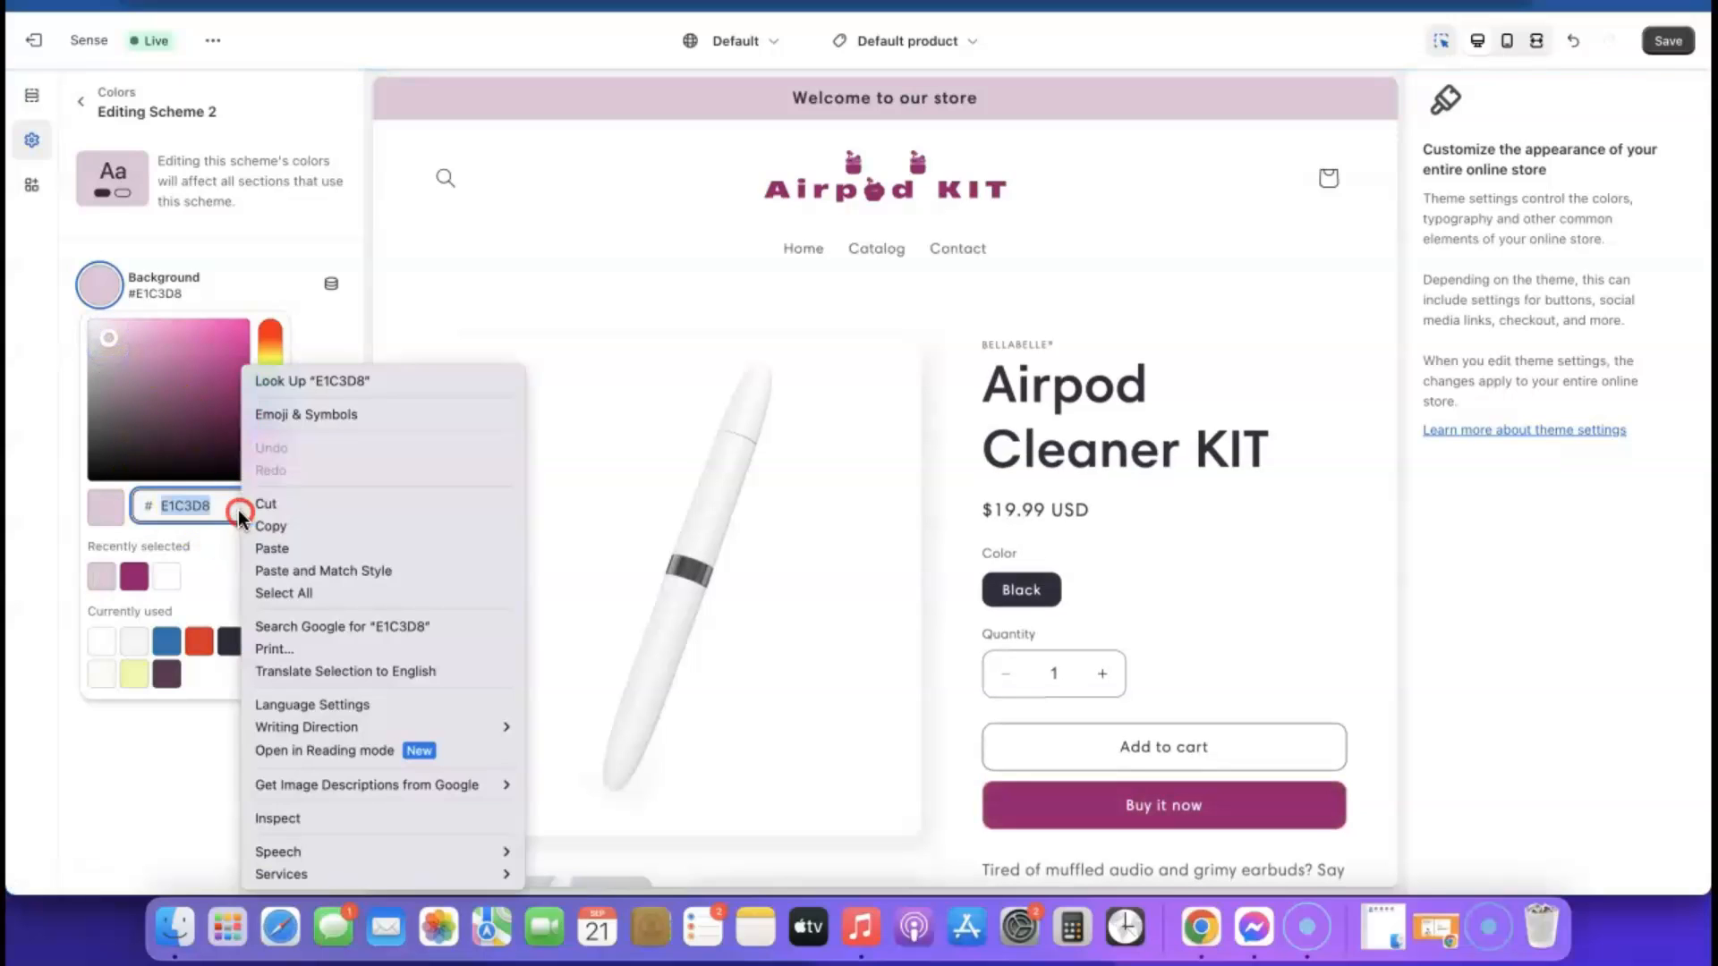
{"action": "left_click", "coordinate": [281, 524]}
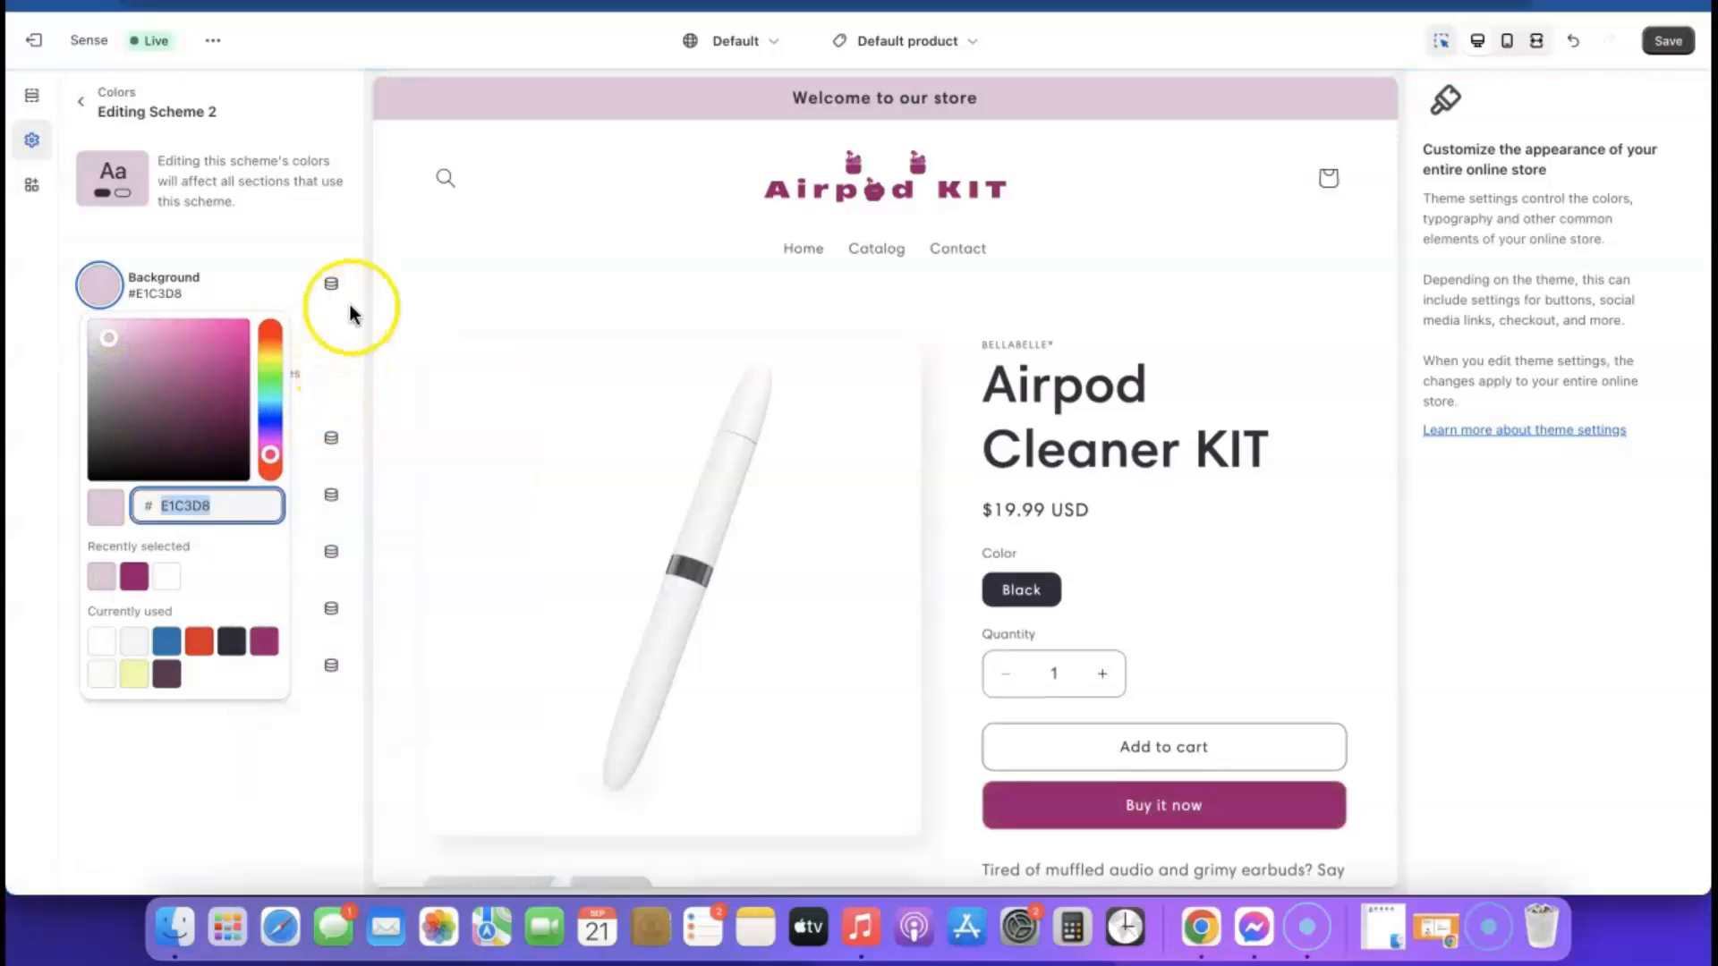
{"action": "left_click", "coordinate": [370, 289]}
{"action": "scroll", "coordinate": [732, 545], "scroll_direction": "down", "scroll_amount": 1}
{"action": "scroll", "coordinate": [732, 544], "scroll_direction": "down", "scroll_amount": 15}
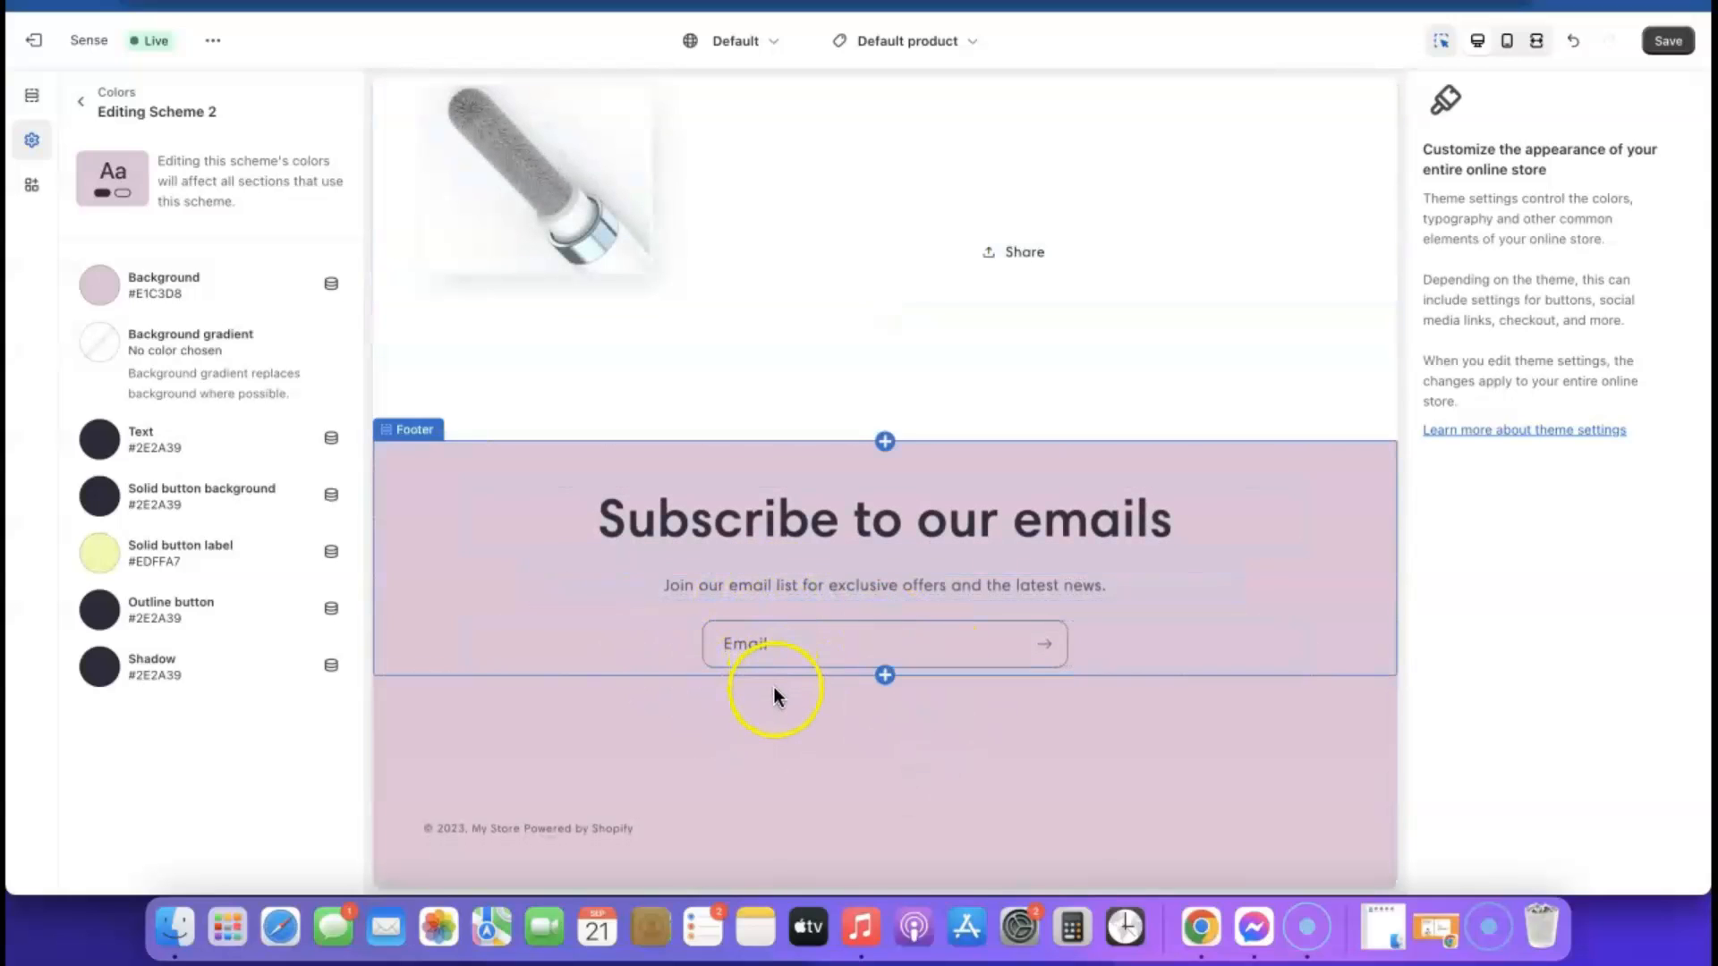
Save the color scheme changes and review the product page preview down to the footer
{"action": "scroll", "coordinate": [774, 687], "scroll_direction": "up", "scroll_amount": 15}
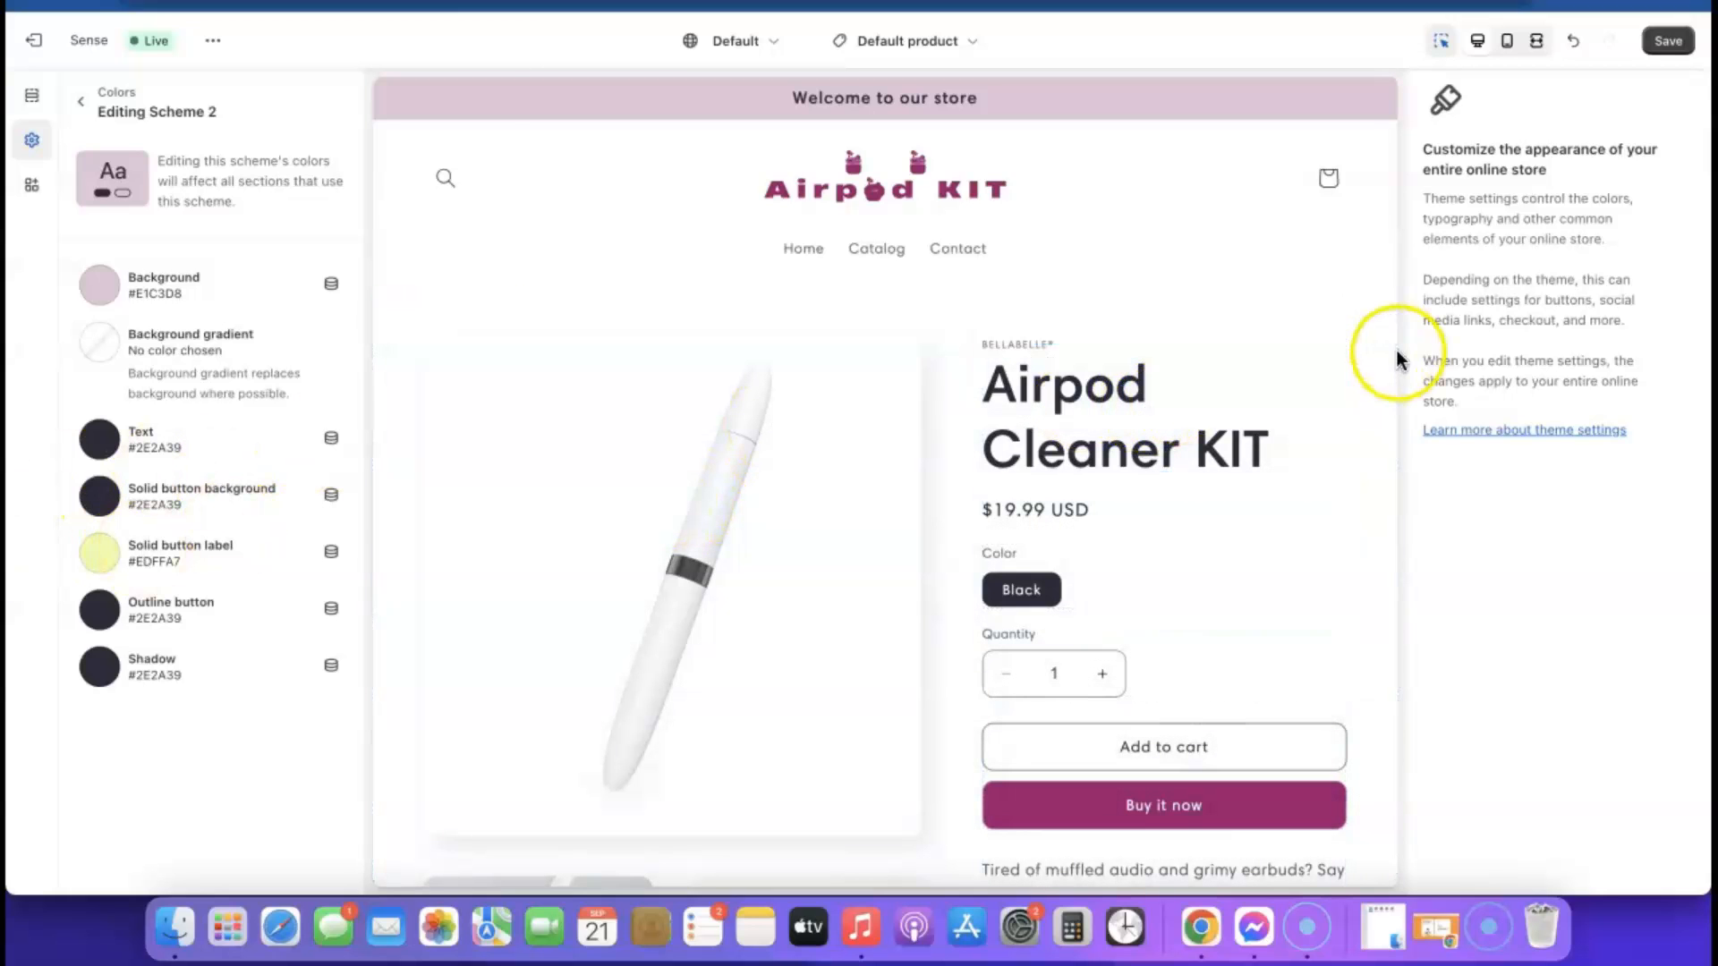
{"action": "left_click", "coordinate": [1670, 43]}
{"action": "scroll", "coordinate": [1043, 406], "scroll_direction": "down", "scroll_amount": 15}
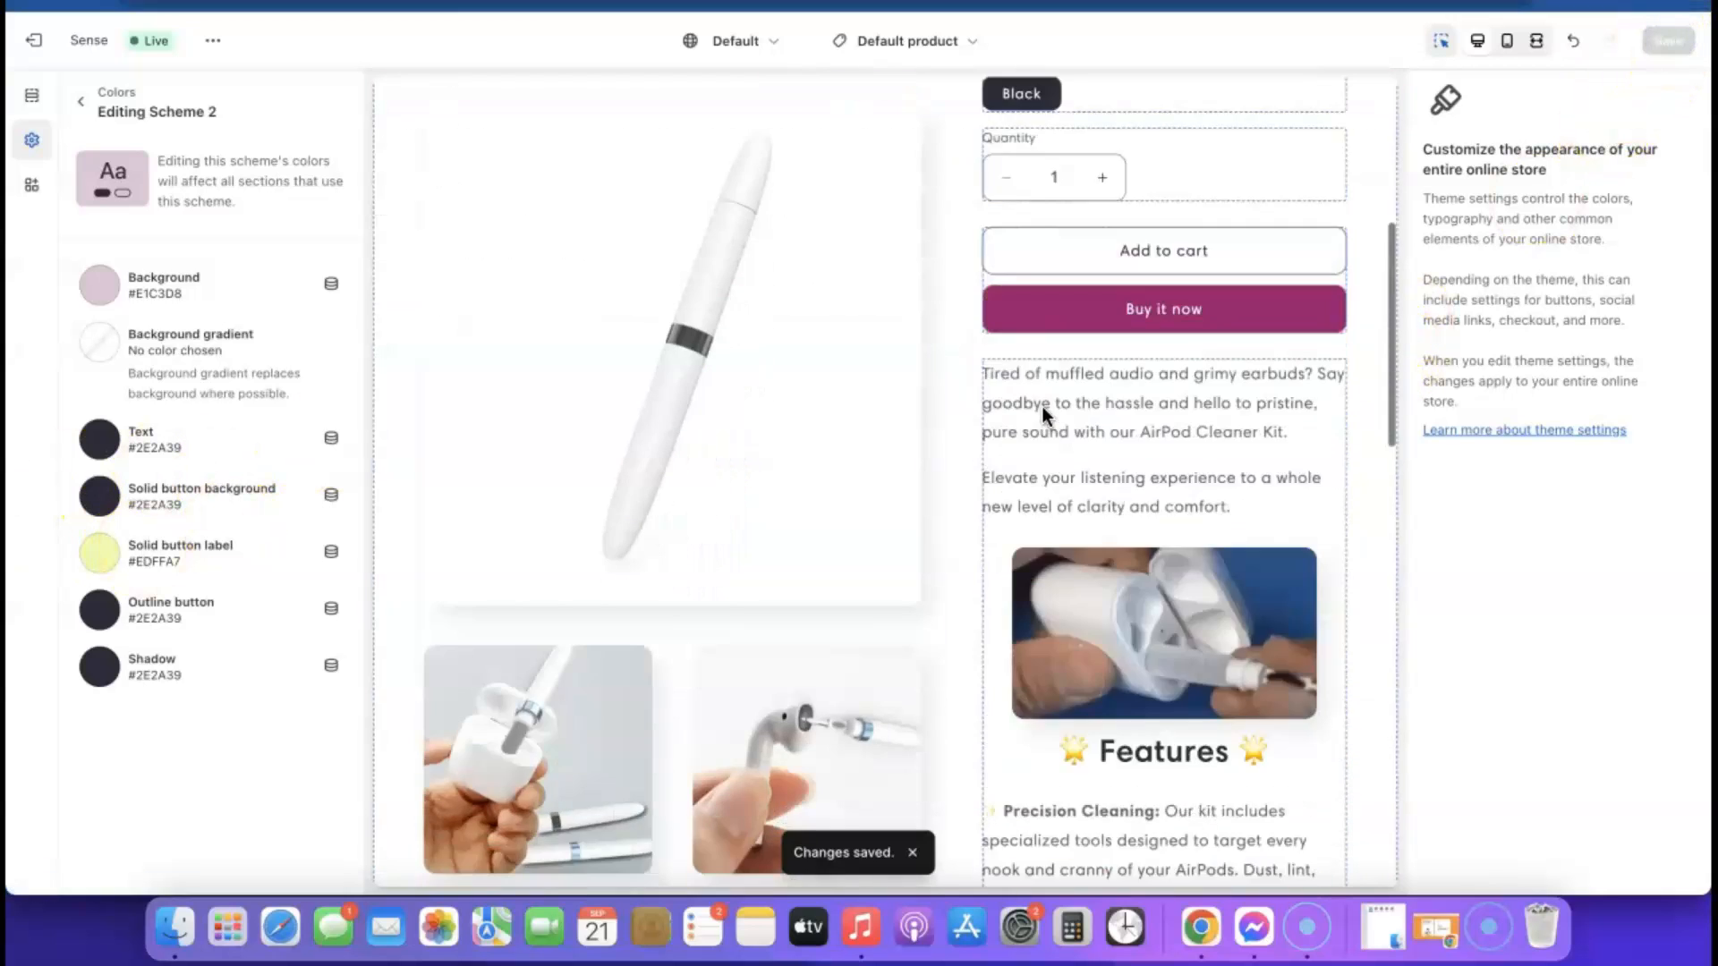
{"action": "scroll", "coordinate": [1037, 414], "scroll_direction": "down", "scroll_amount": 8}
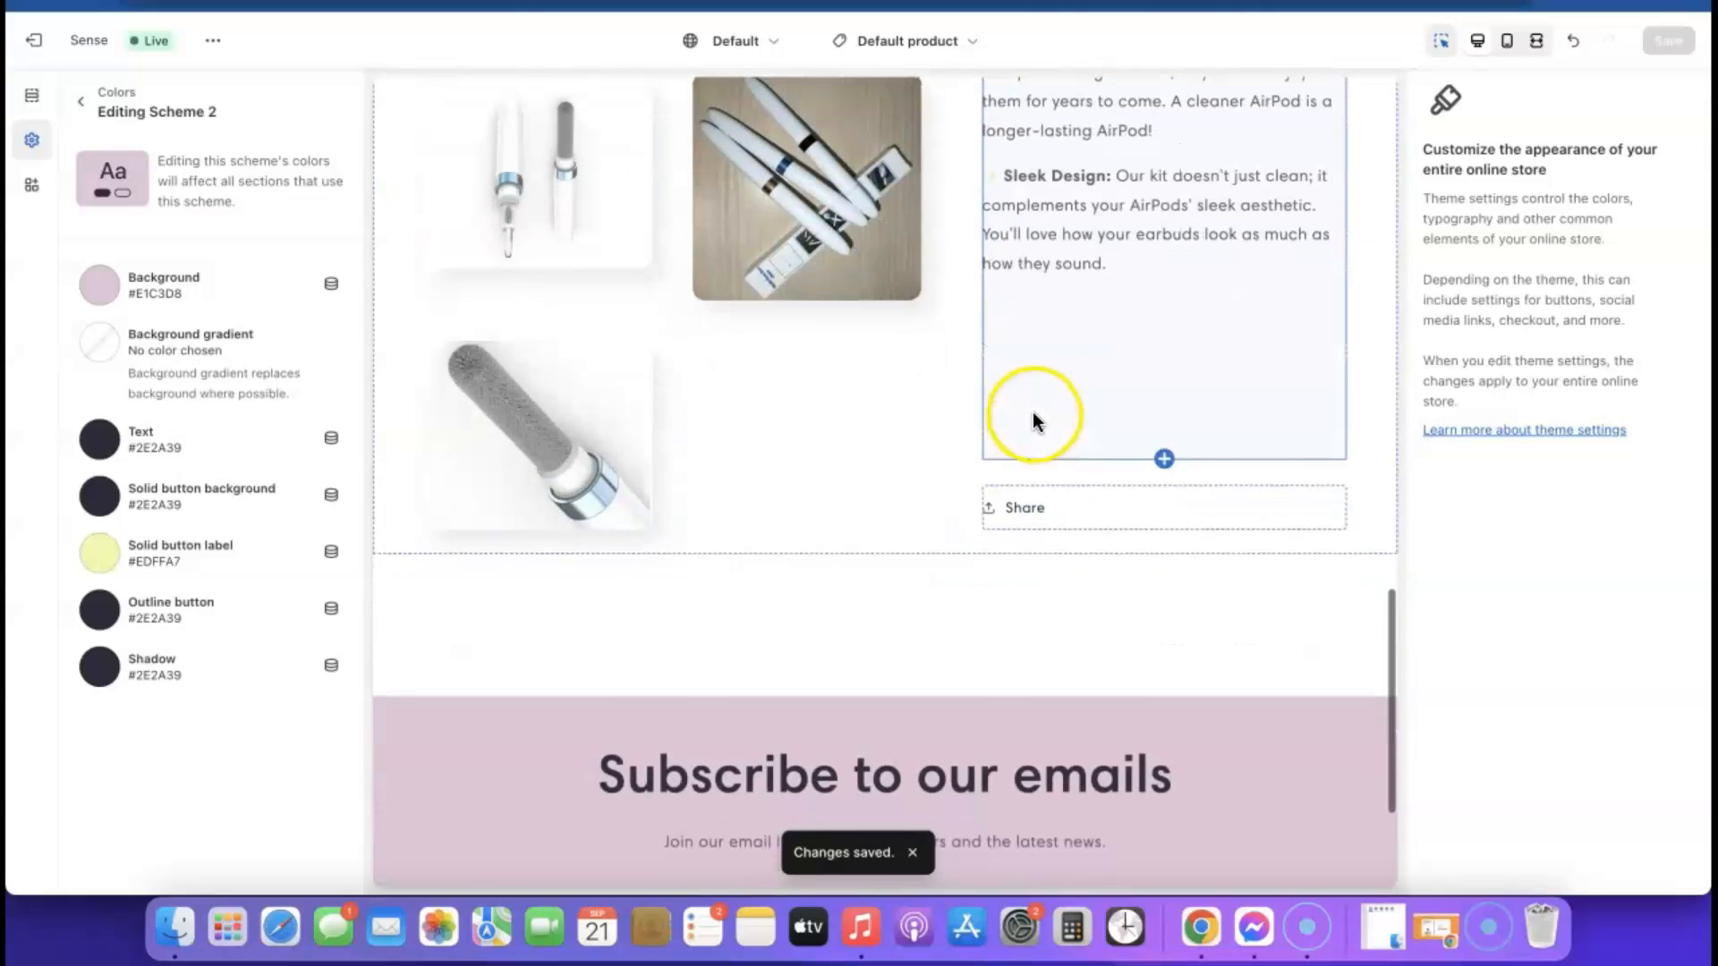
{"action": "scroll", "coordinate": [1166, 346], "scroll_direction": "up", "scroll_amount": 20}
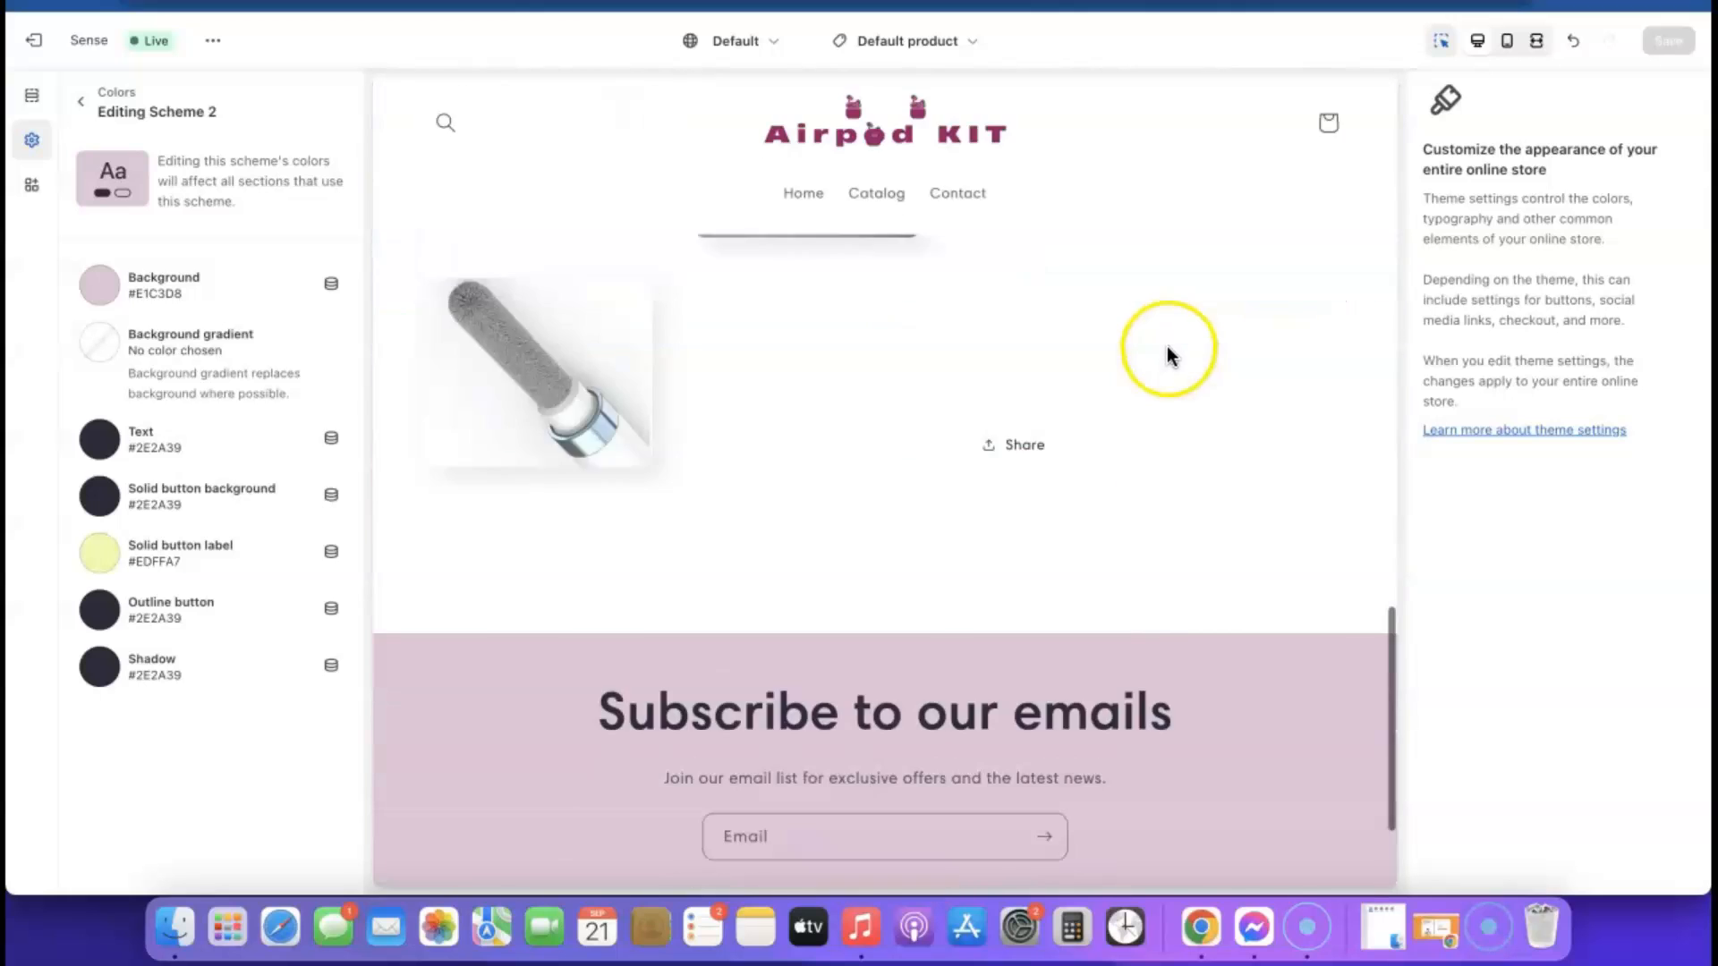
Open the live storefront from the theme editor and examine the home page down to the footer
{"action": "left_click", "coordinate": [213, 40]}
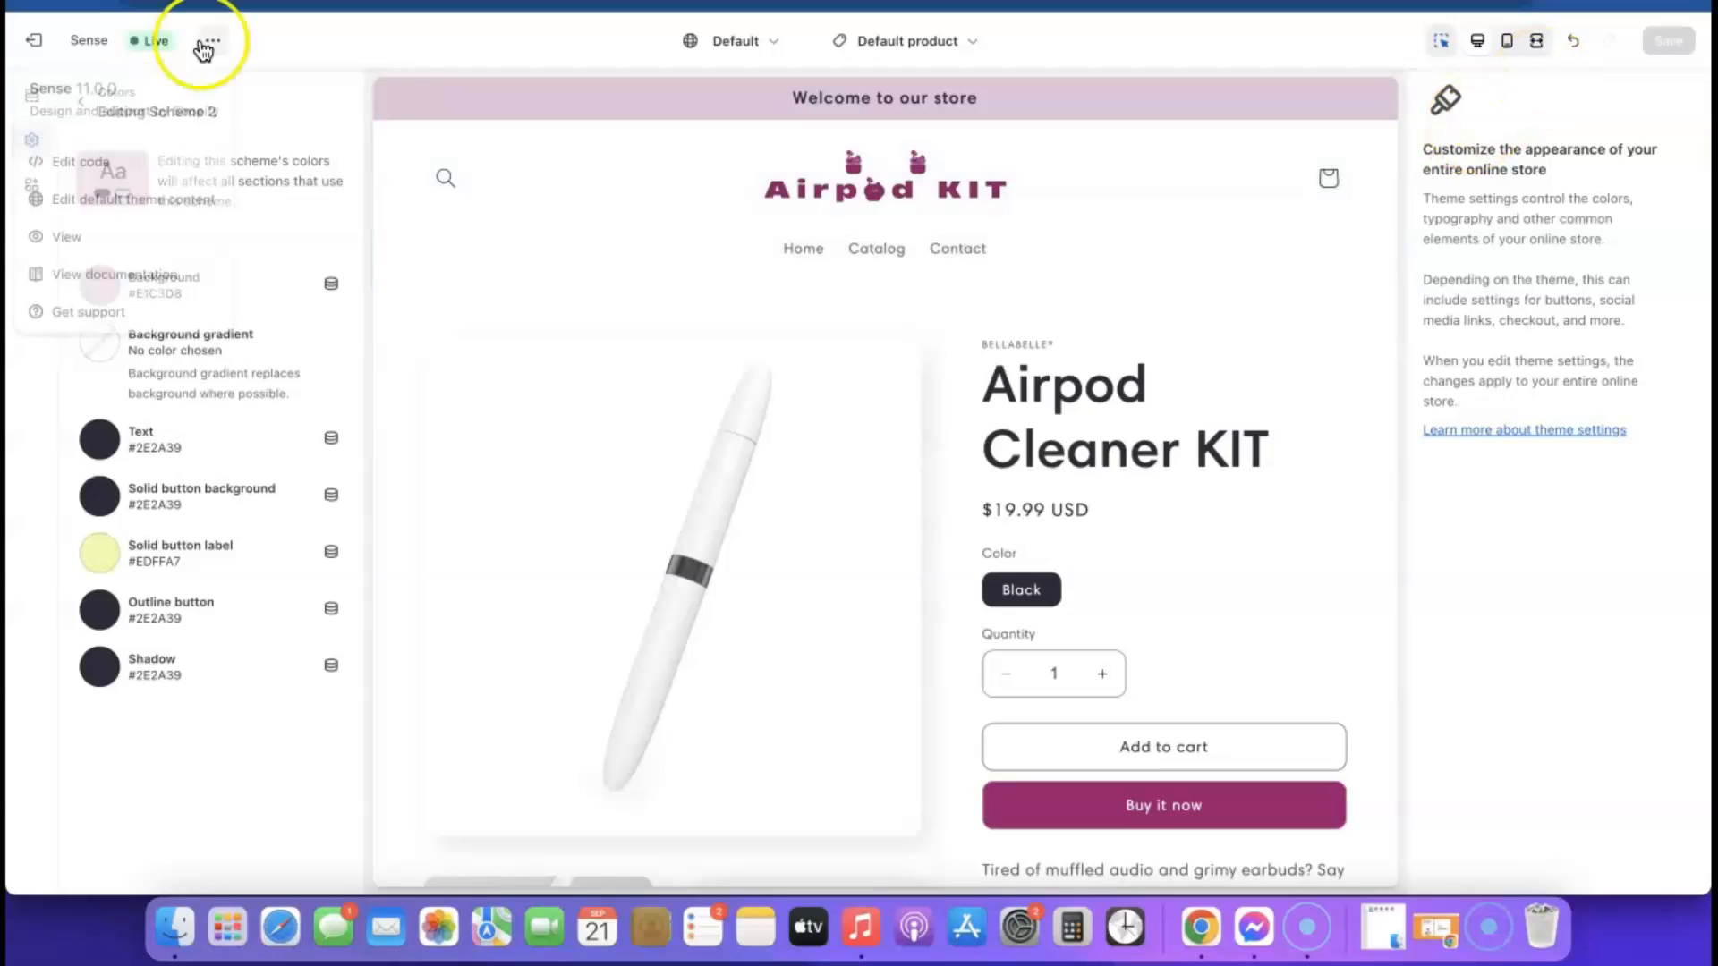
{"action": "left_click", "coordinate": [72, 240]}
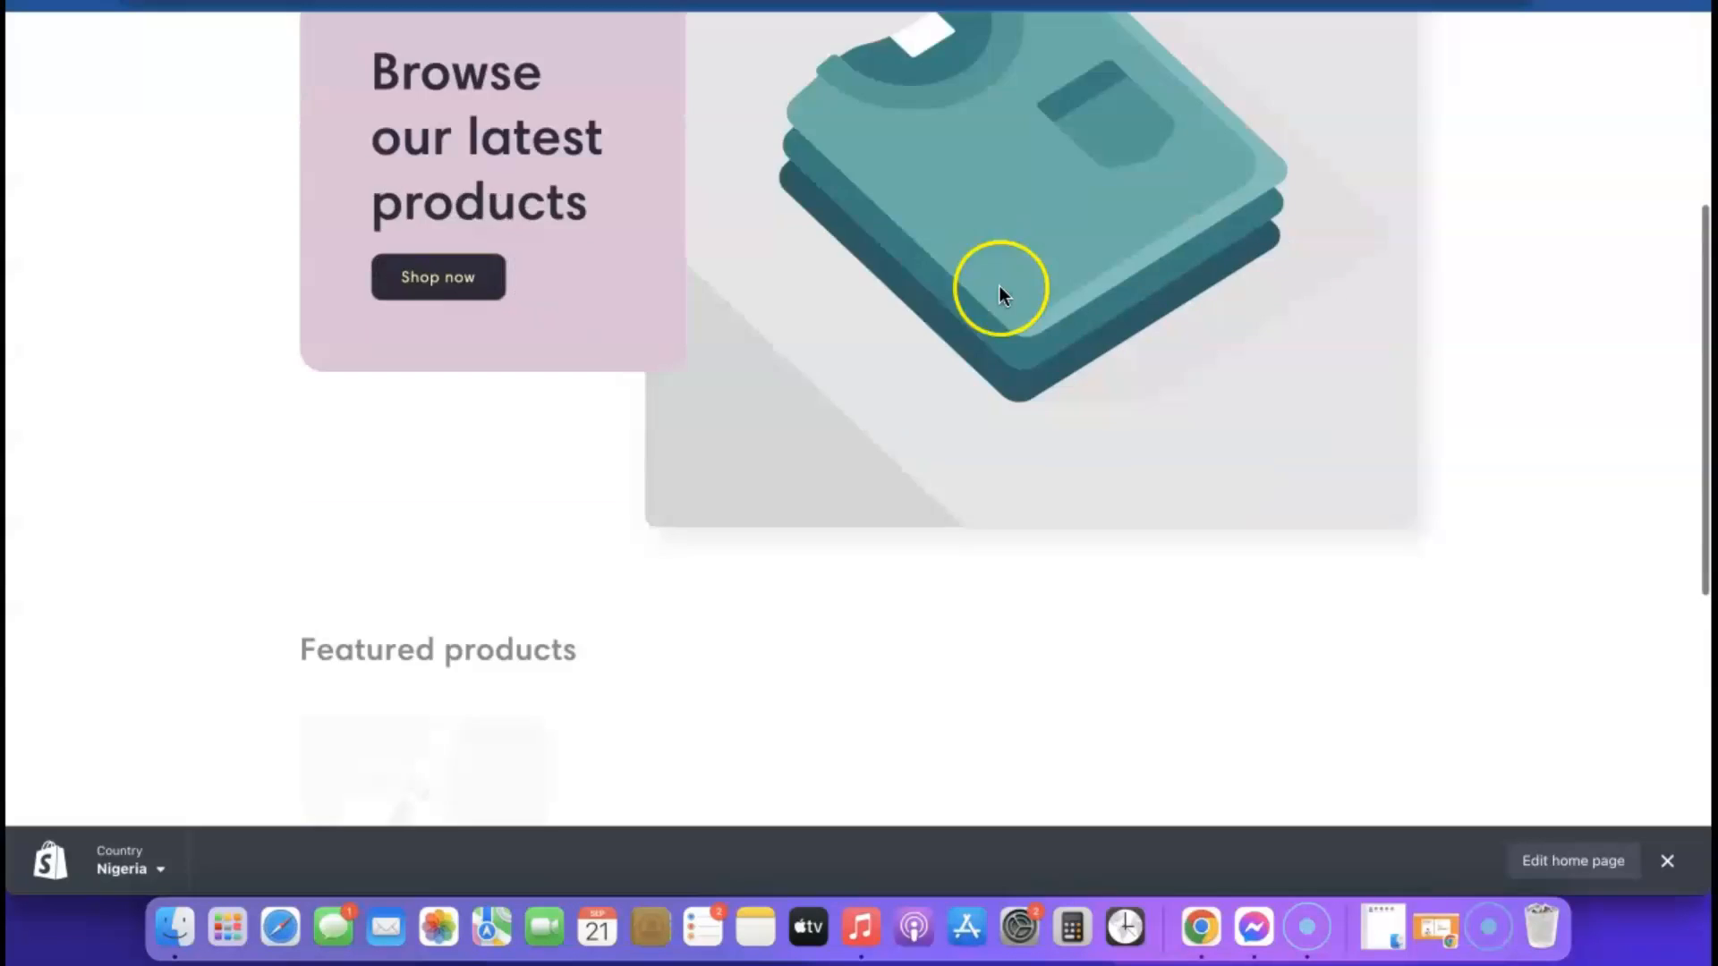
{"action": "scroll", "coordinate": [1000, 287], "scroll_direction": "down", "scroll_amount": 6}
{"action": "scroll", "coordinate": [1000, 287], "scroll_direction": "up", "scroll_amount": 1}
{"action": "scroll", "coordinate": [1000, 296], "scroll_direction": "up", "scroll_amount": 6}
{"action": "scroll", "coordinate": [1000, 295], "scroll_direction": "down", "scroll_amount": 6}
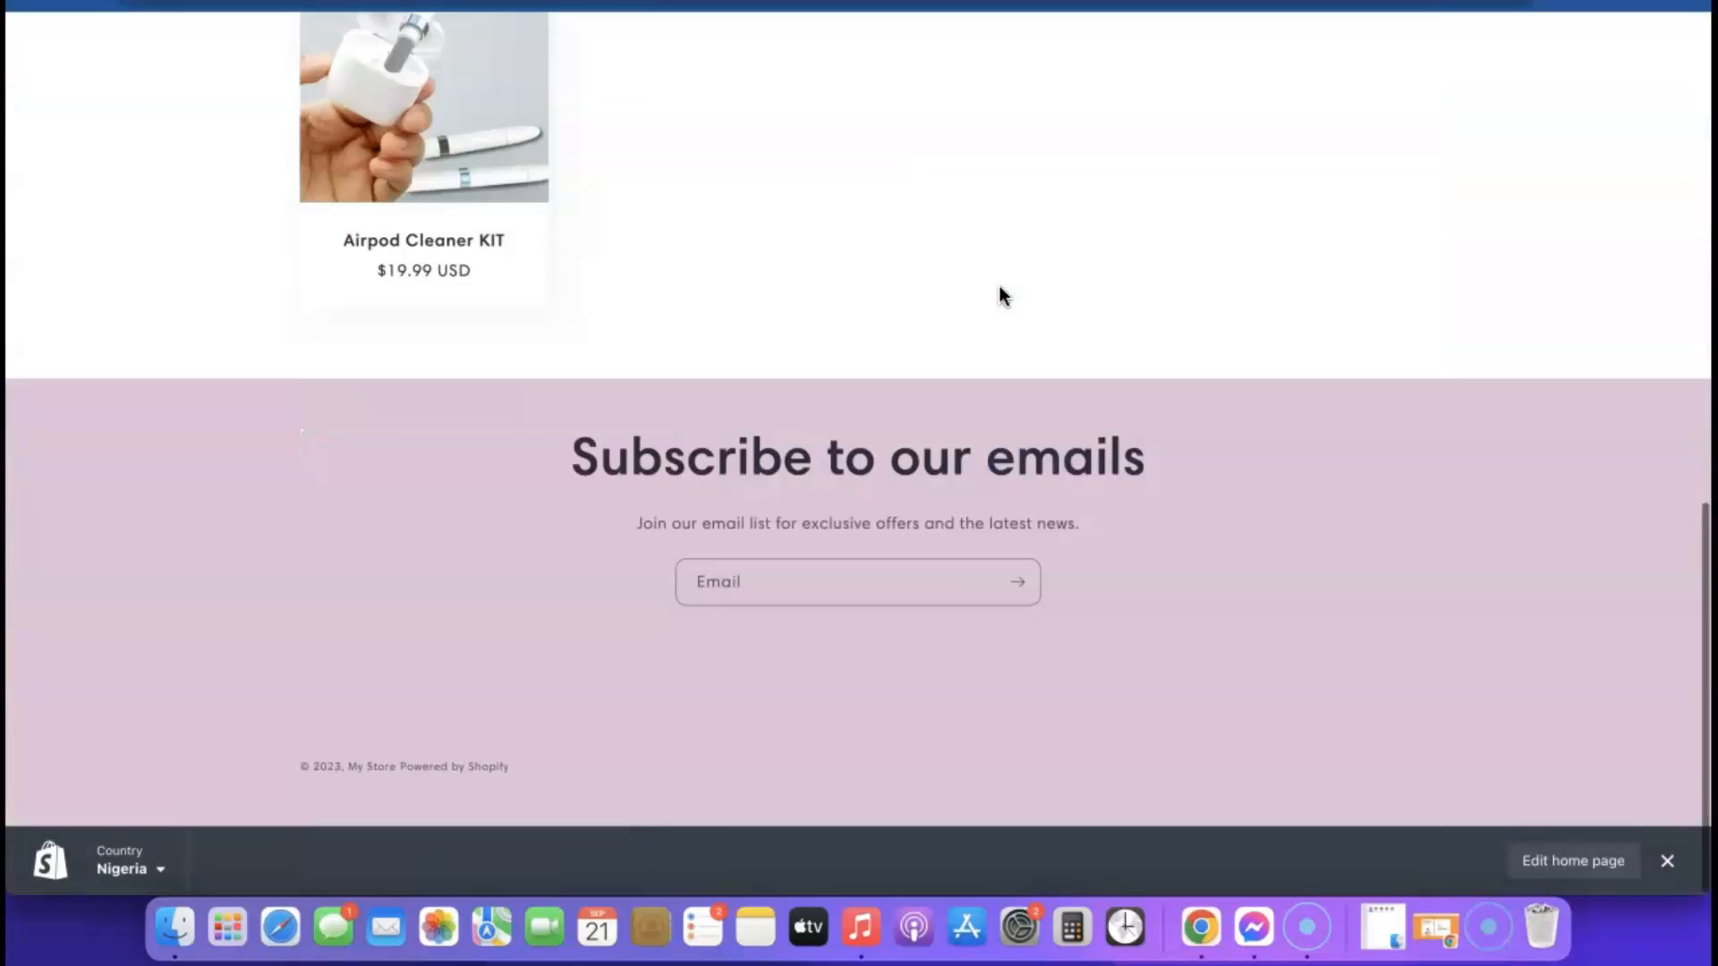
{"action": "scroll", "coordinate": [510, 192], "scroll_direction": "up", "scroll_amount": 1}
Open the Airpod Cleaner KIT product page in the storefront, hide the admin preview bar, and examine the page
{"action": "left_click", "coordinate": [522, 188]}
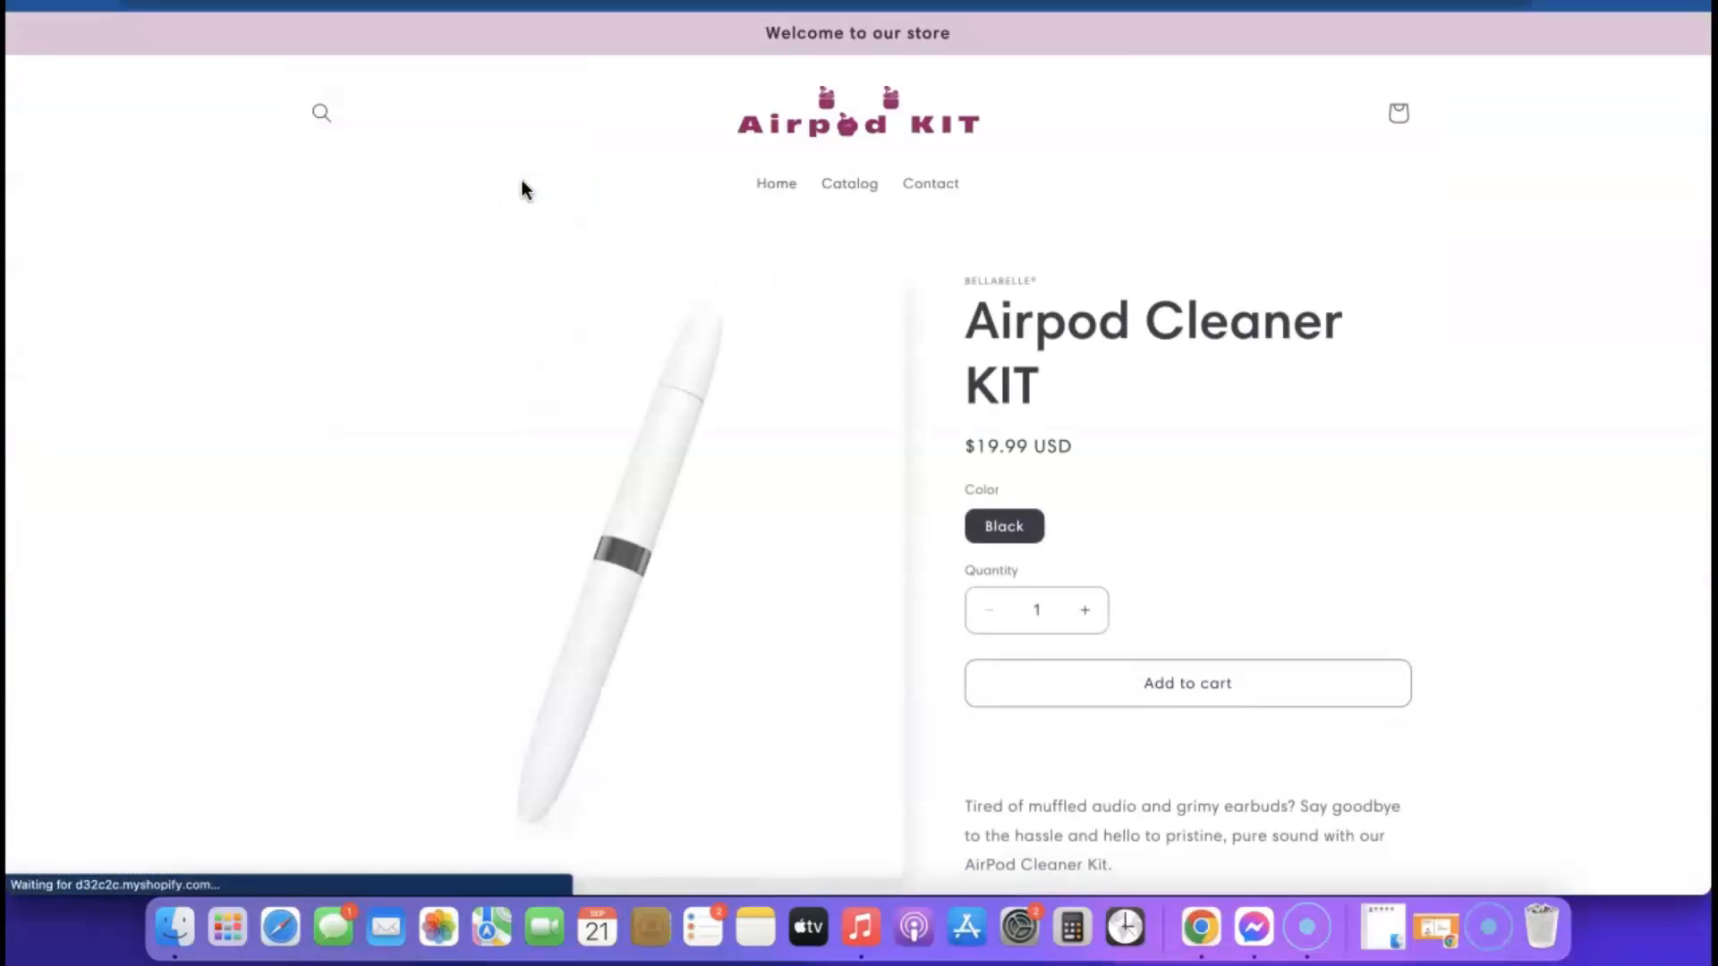
{"action": "scroll", "coordinate": [1122, 289], "scroll_direction": "down", "scroll_amount": 3}
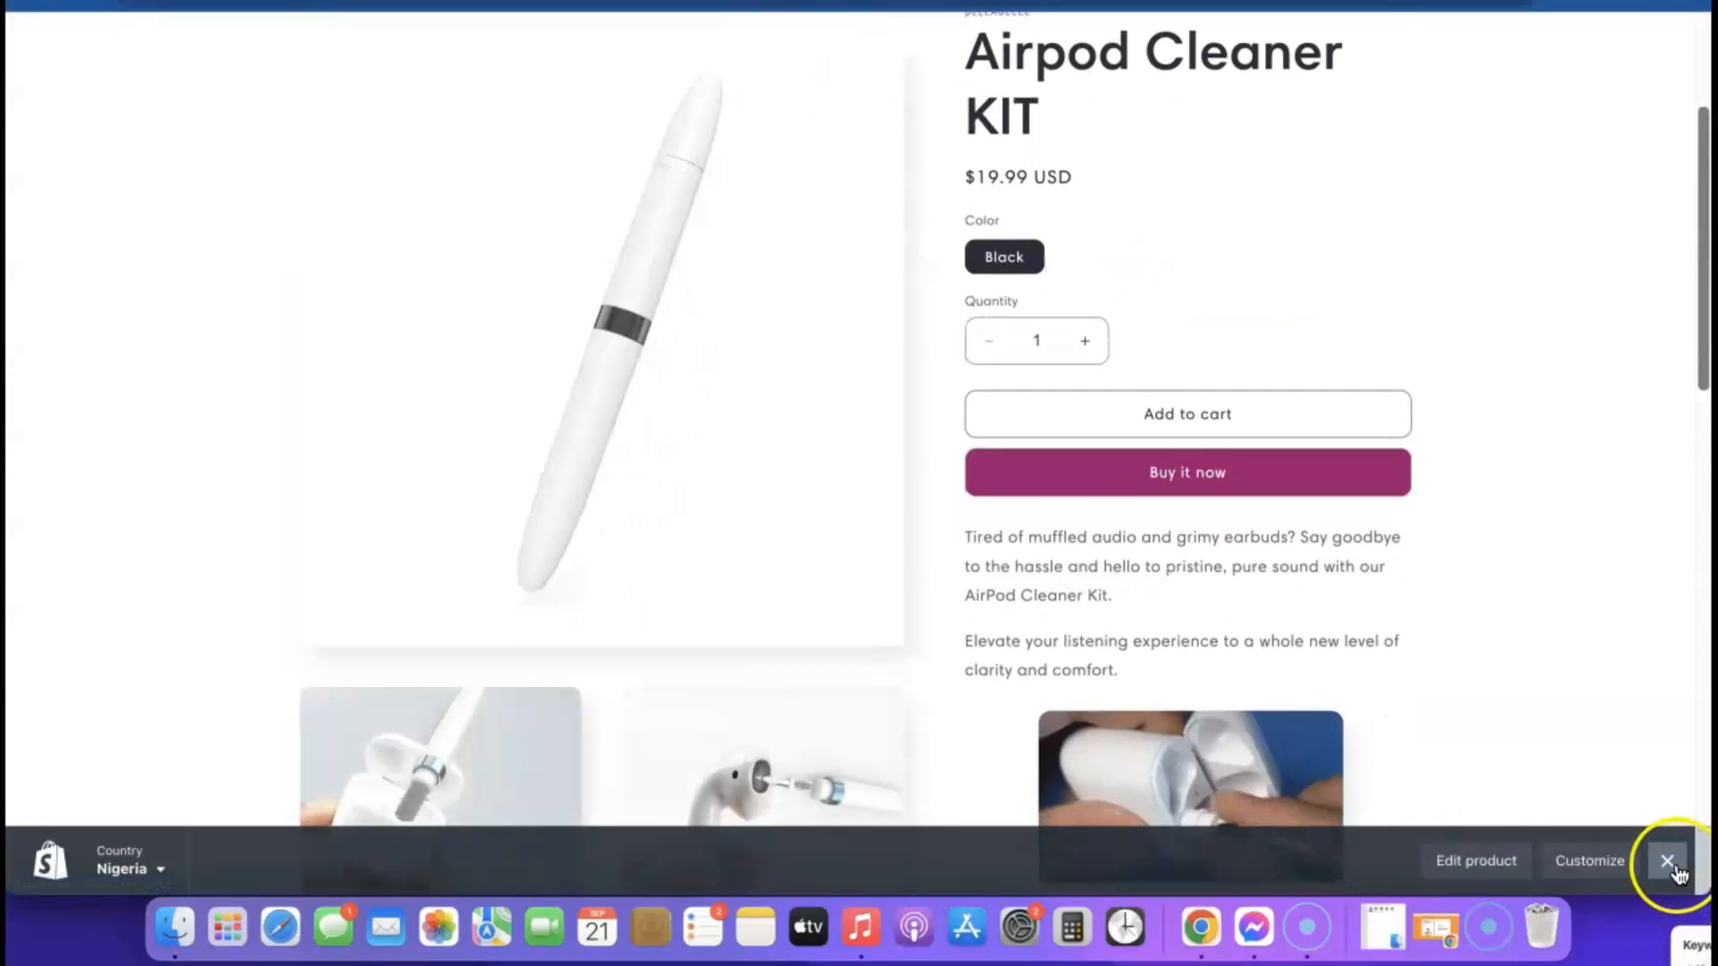
{"action": "left_click", "coordinate": [1667, 861]}
{"action": "scroll", "coordinate": [1042, 519], "scroll_direction": "down", "scroll_amount": 5}
{"action": "scroll", "coordinate": [1045, 535], "scroll_direction": "down", "scroll_amount": 10}
{"action": "scroll", "coordinate": [1045, 535], "scroll_direction": "up", "scroll_amount": 15}
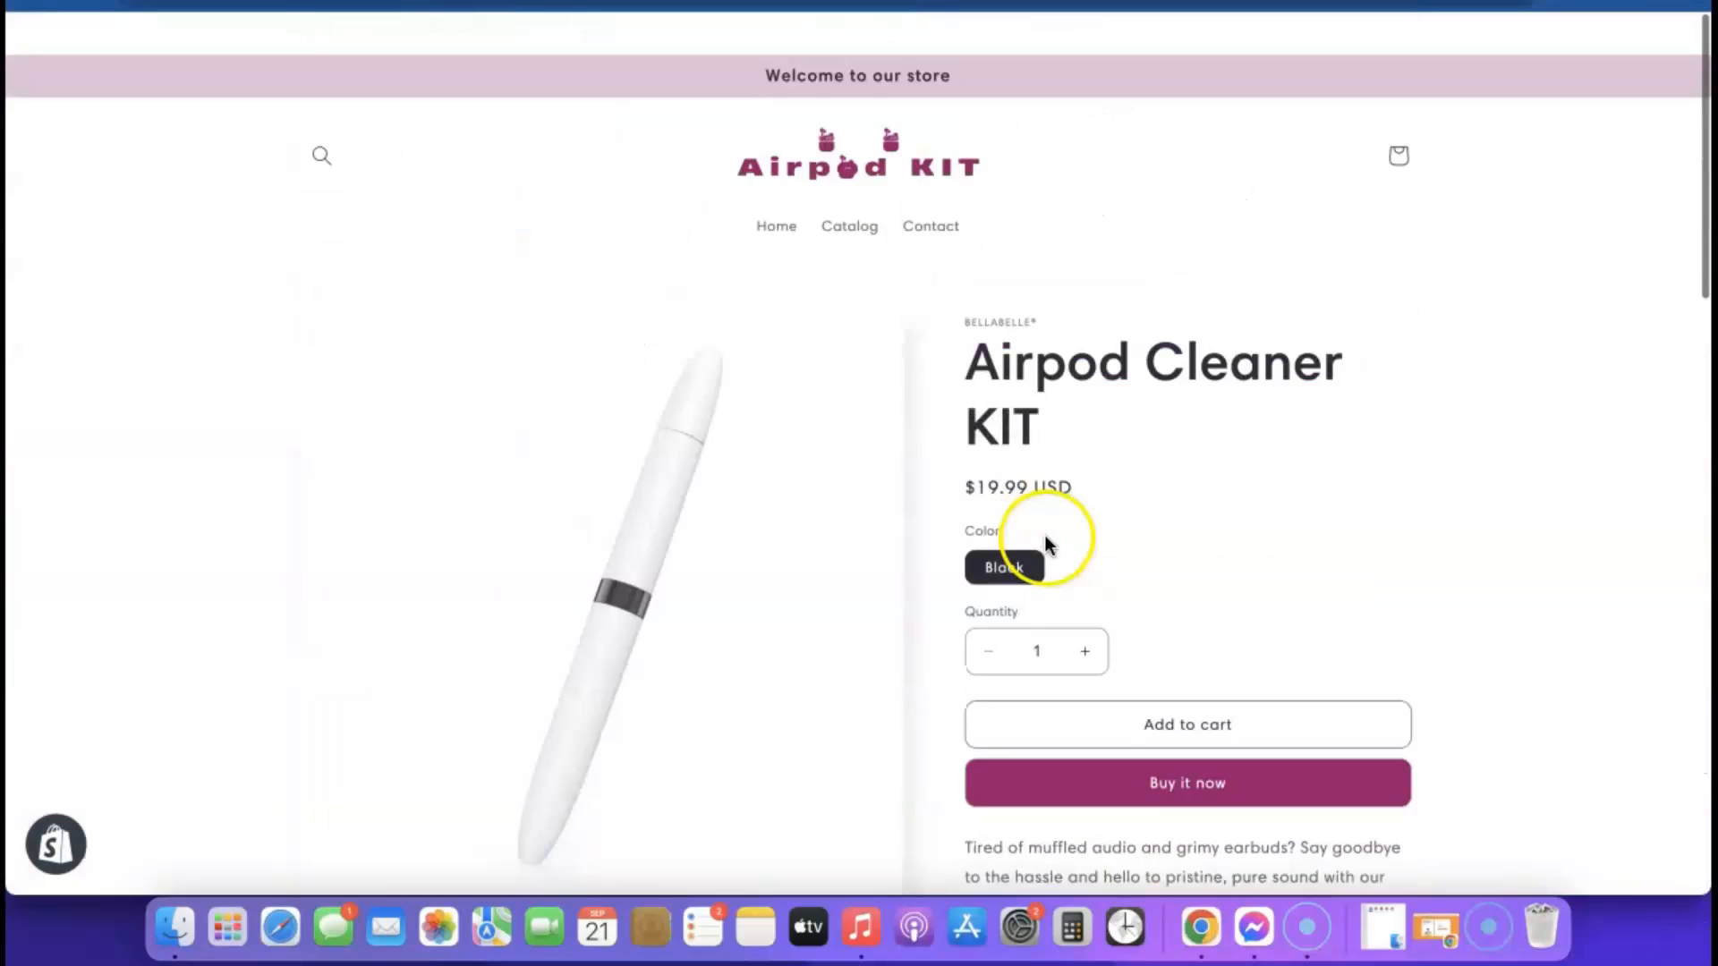
{"action": "scroll", "coordinate": [1046, 537], "scroll_direction": "down", "scroll_amount": 1}
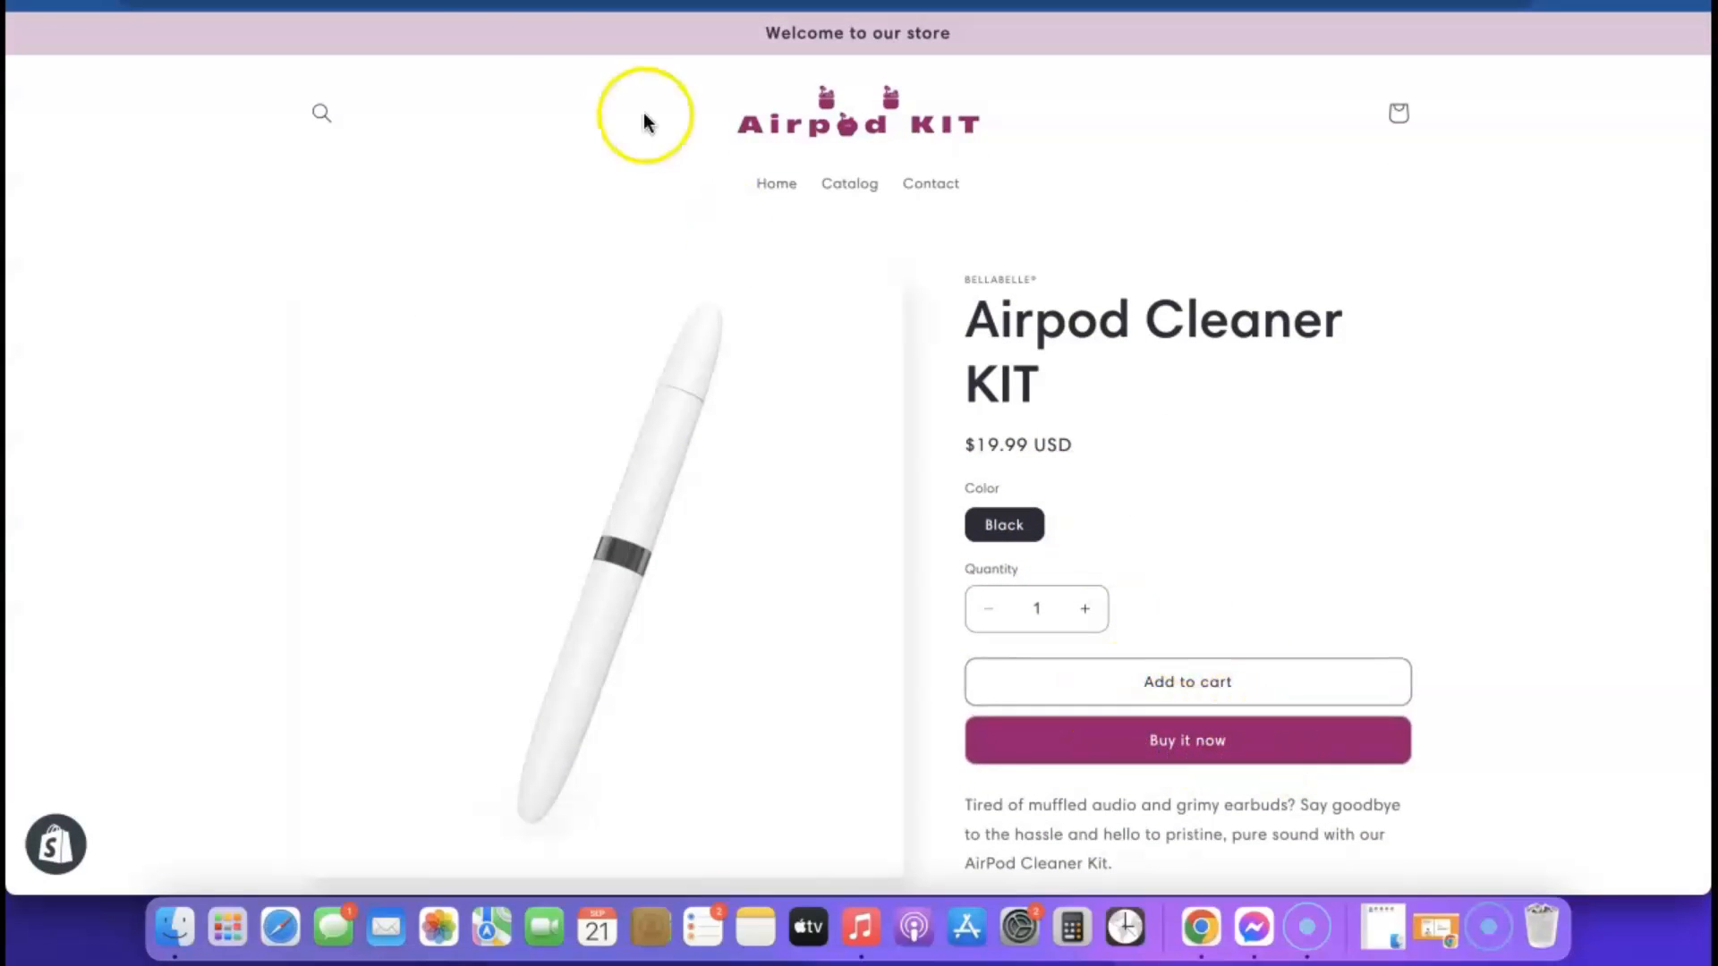
Return to the theme editor, disable dynamic checkout buttons in the product page's Buy buttons block, and save
{"action": "left_click", "coordinate": [447, 3]}
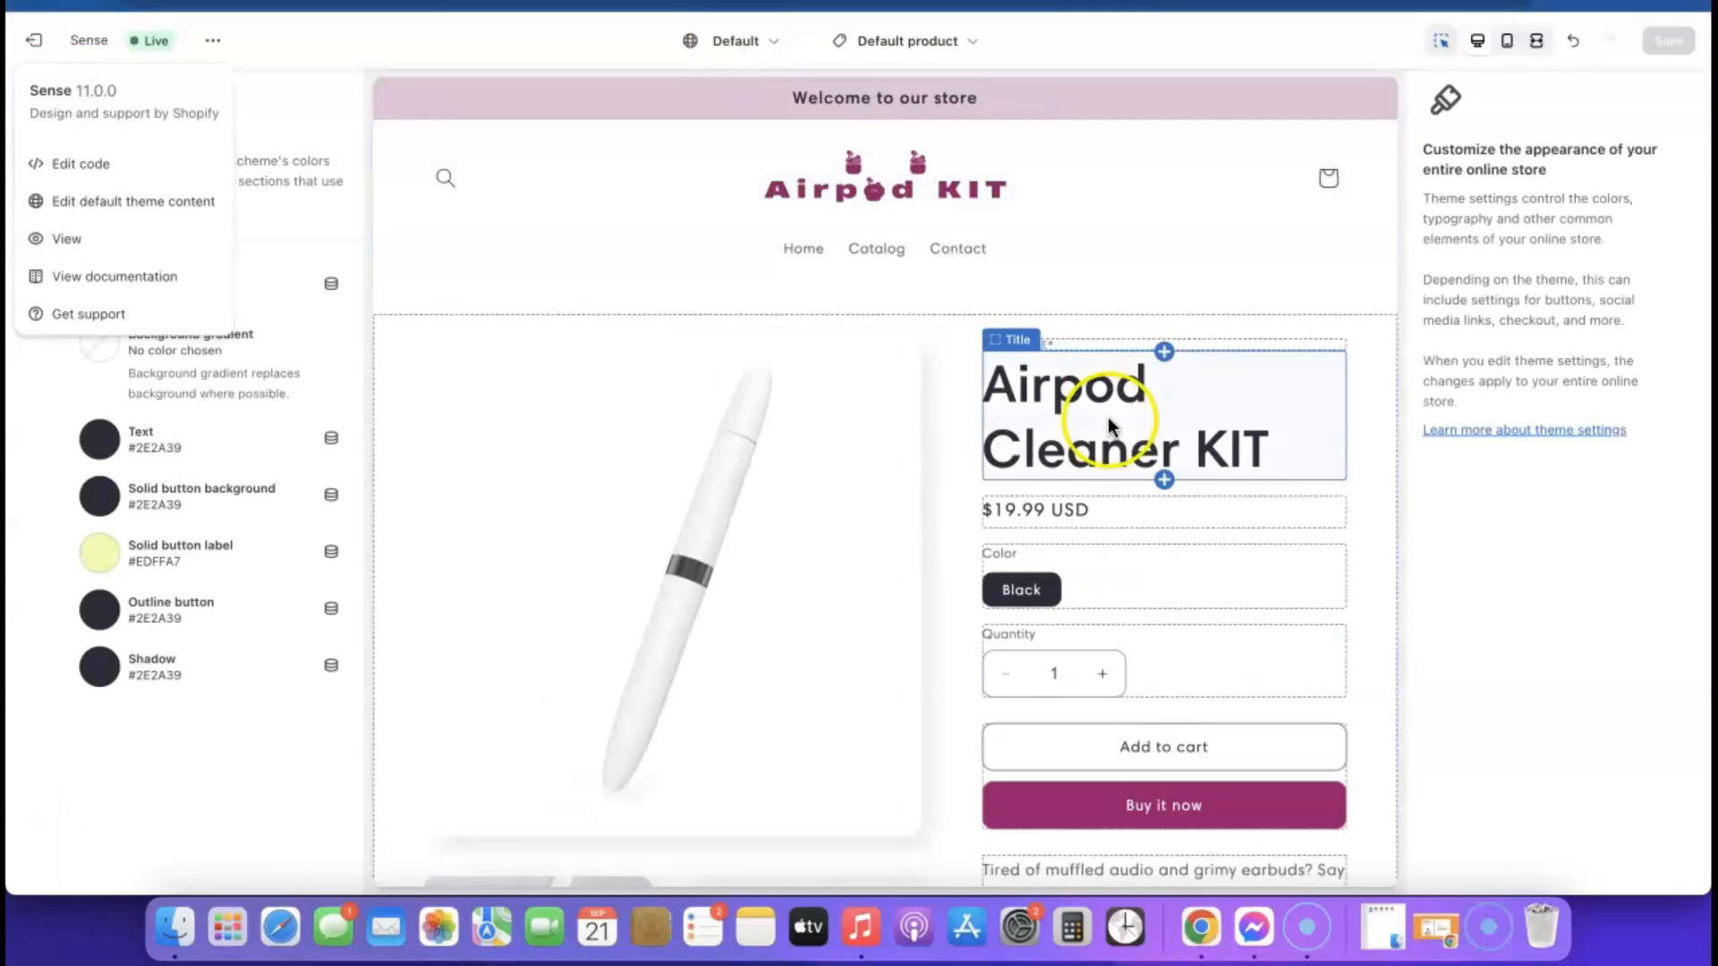
{"action": "scroll", "coordinate": [1108, 417], "scroll_direction": "down", "scroll_amount": 1}
{"action": "scroll", "coordinate": [1107, 417], "scroll_direction": "down", "scroll_amount": 2}
{"action": "left_click", "coordinate": [1062, 576]}
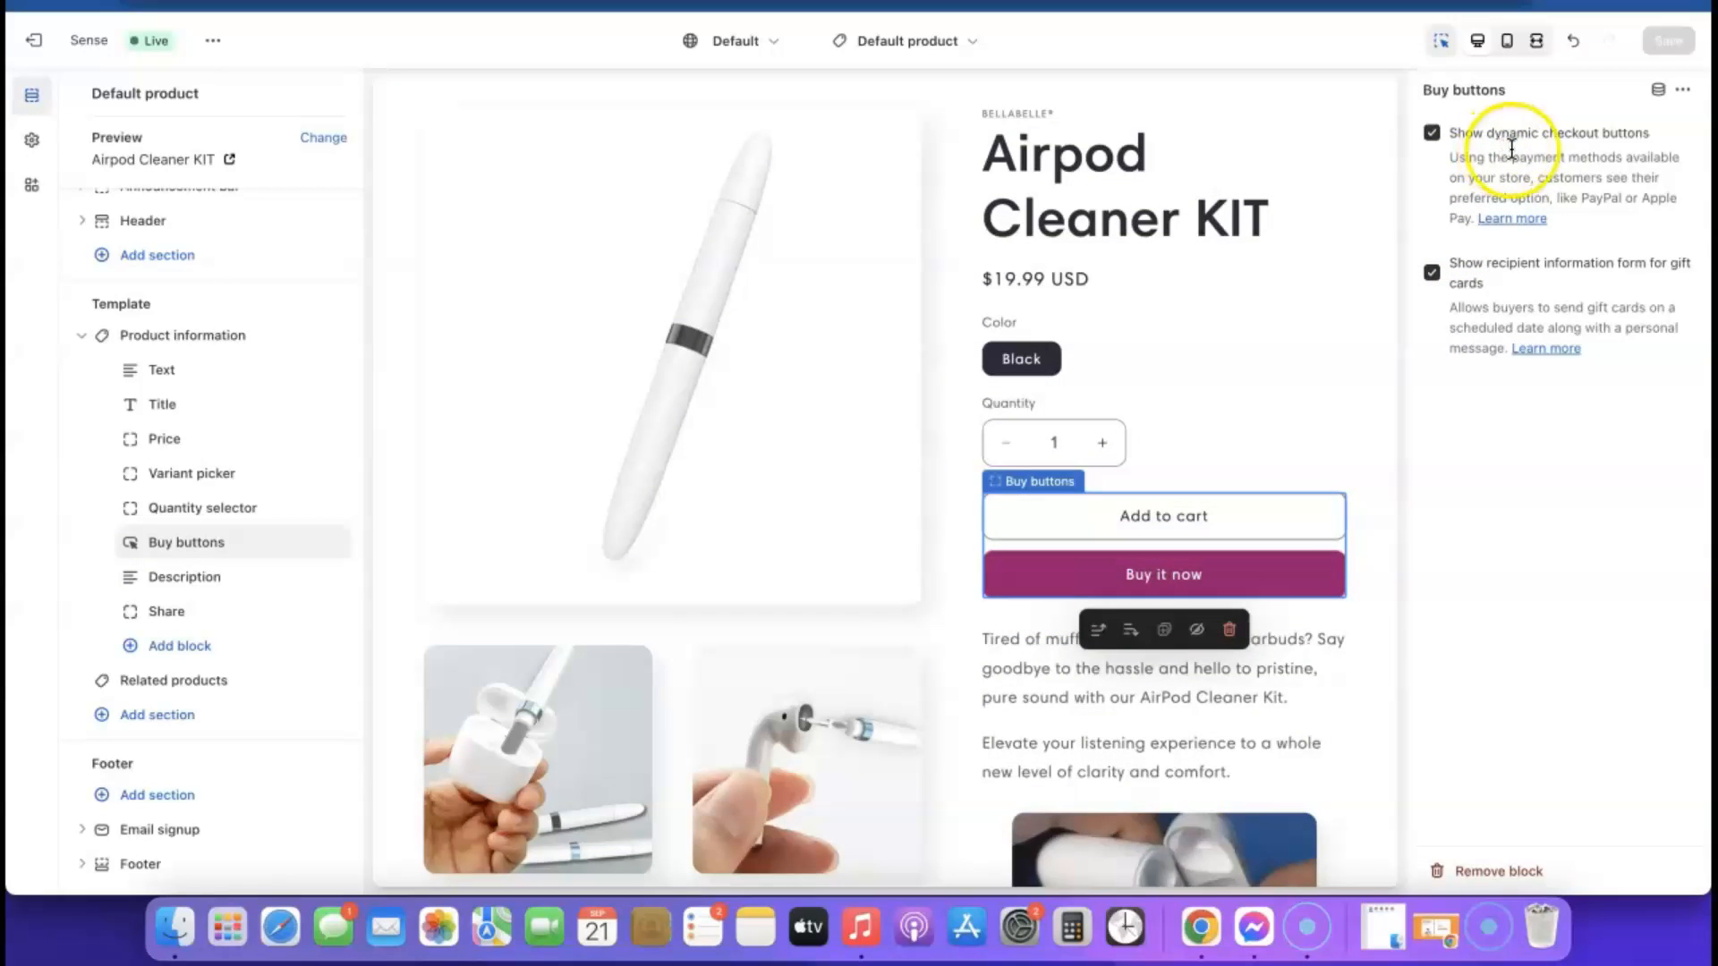
{"action": "left_click", "coordinate": [1430, 133]}
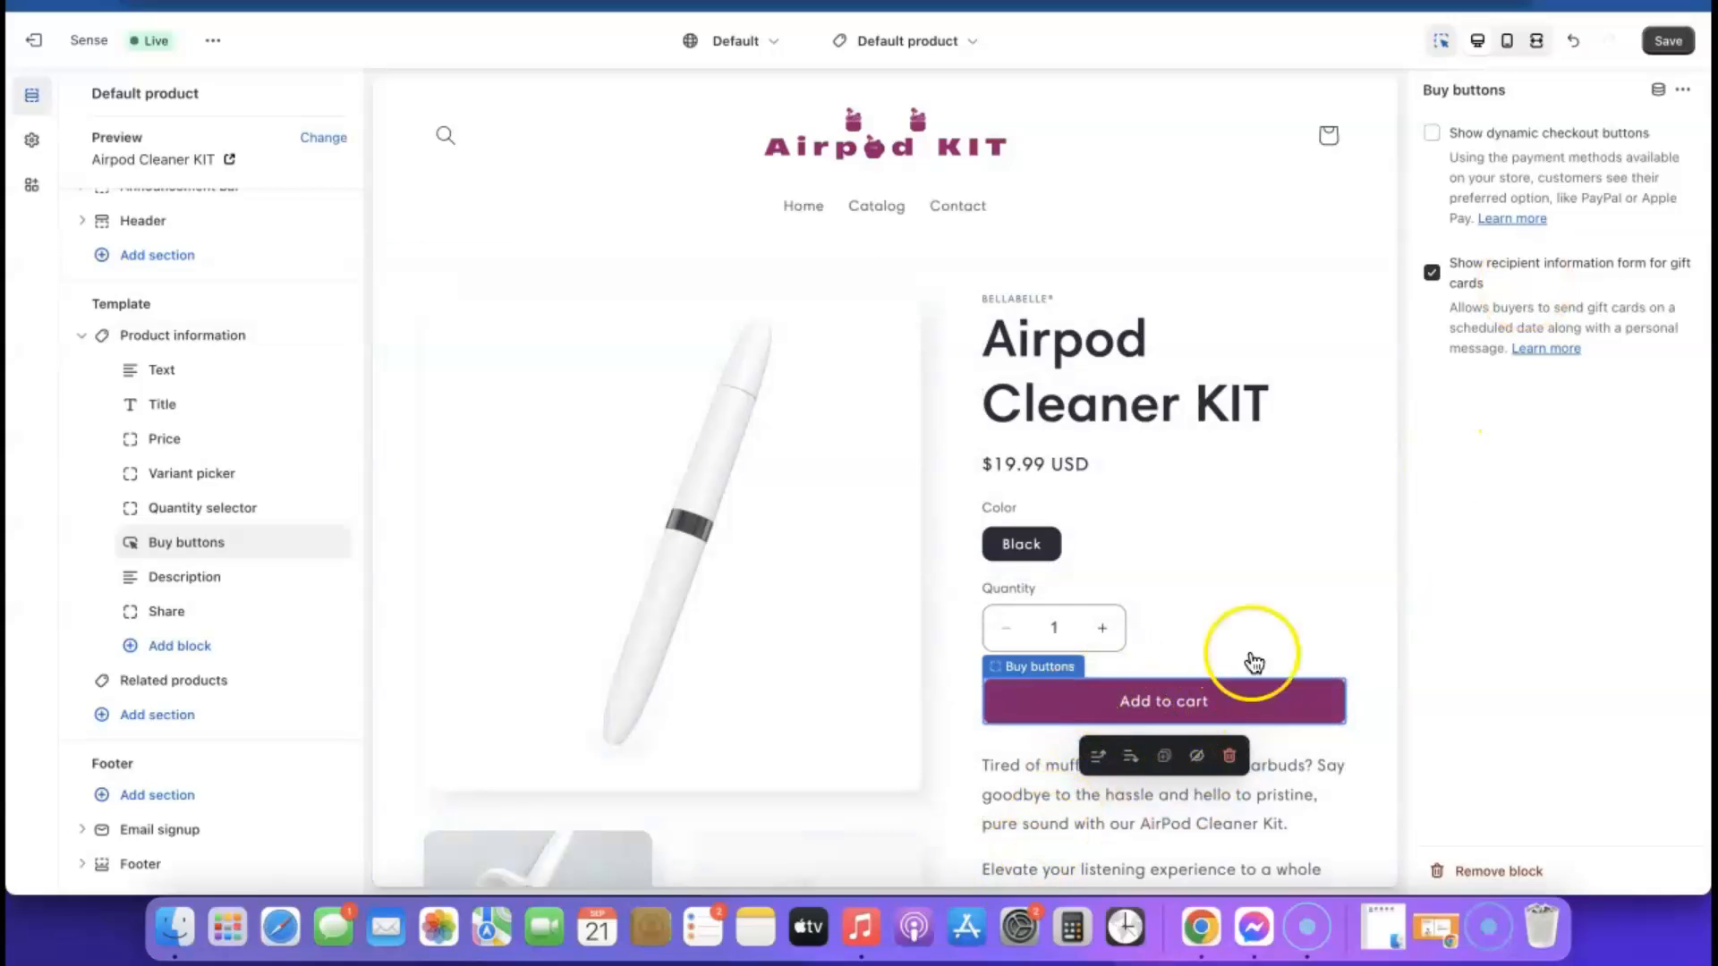
{"action": "left_click", "coordinate": [1668, 42]}
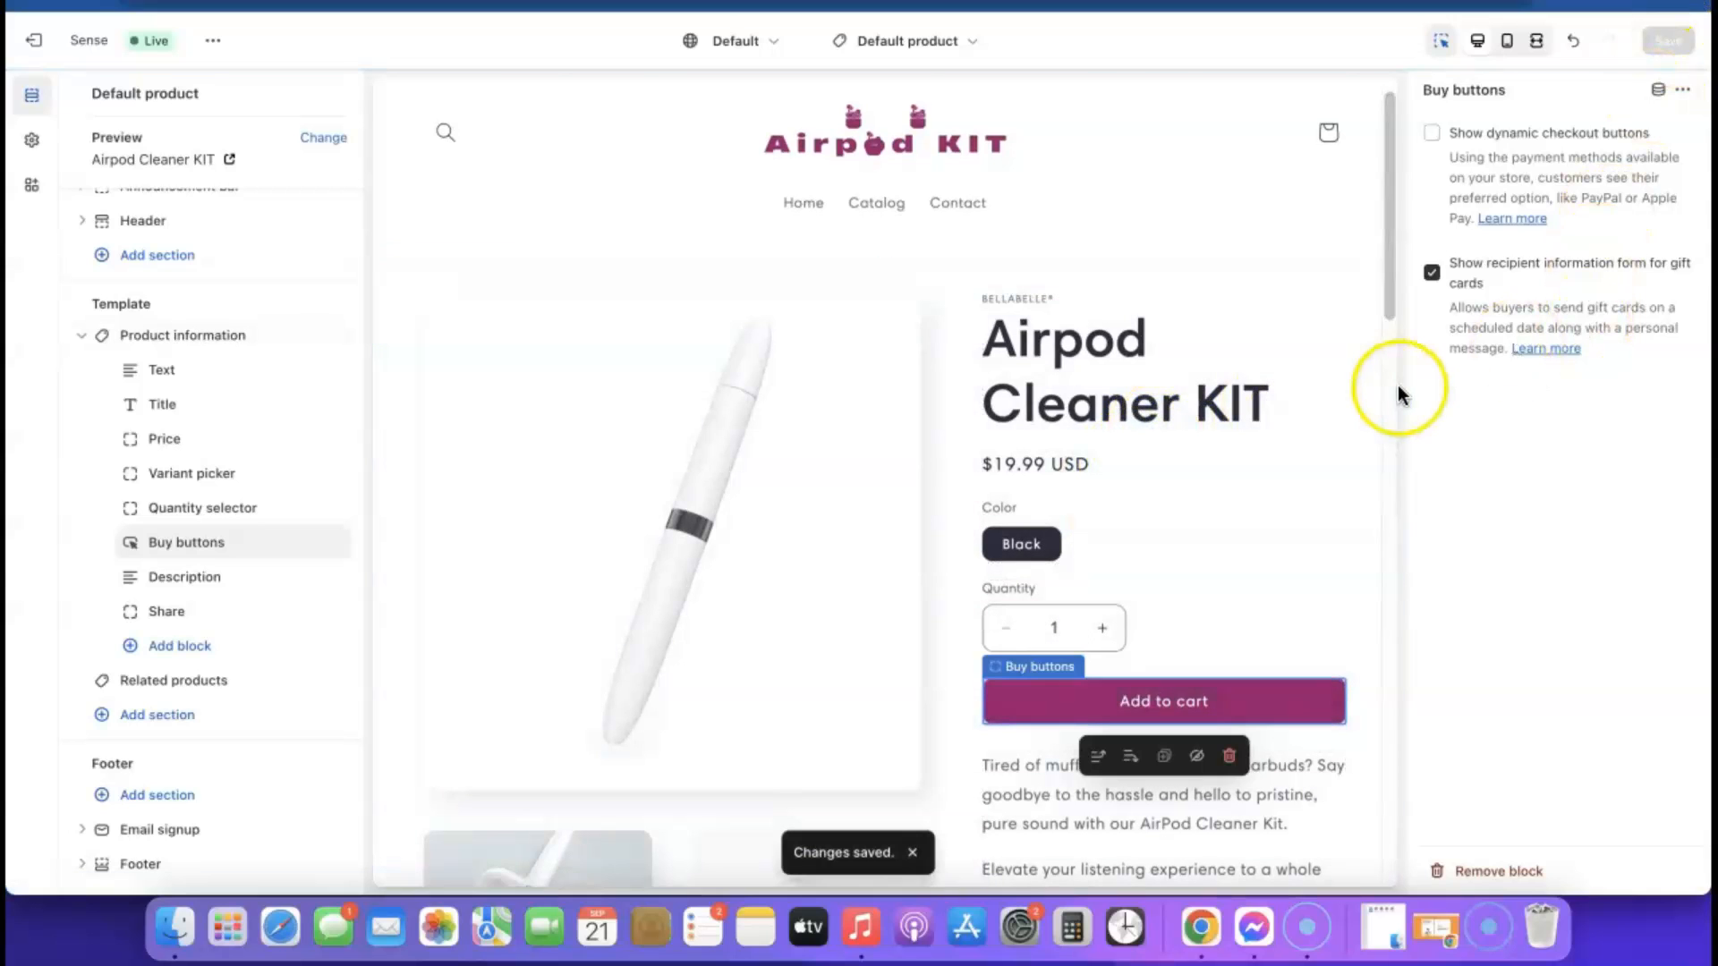
Compare the live Airpod Cleaner KIT product page with its earlier version and the GoodsCastle example store
{"action": "scroll", "coordinate": [735, 396], "scroll_direction": "down", "scroll_amount": 15}
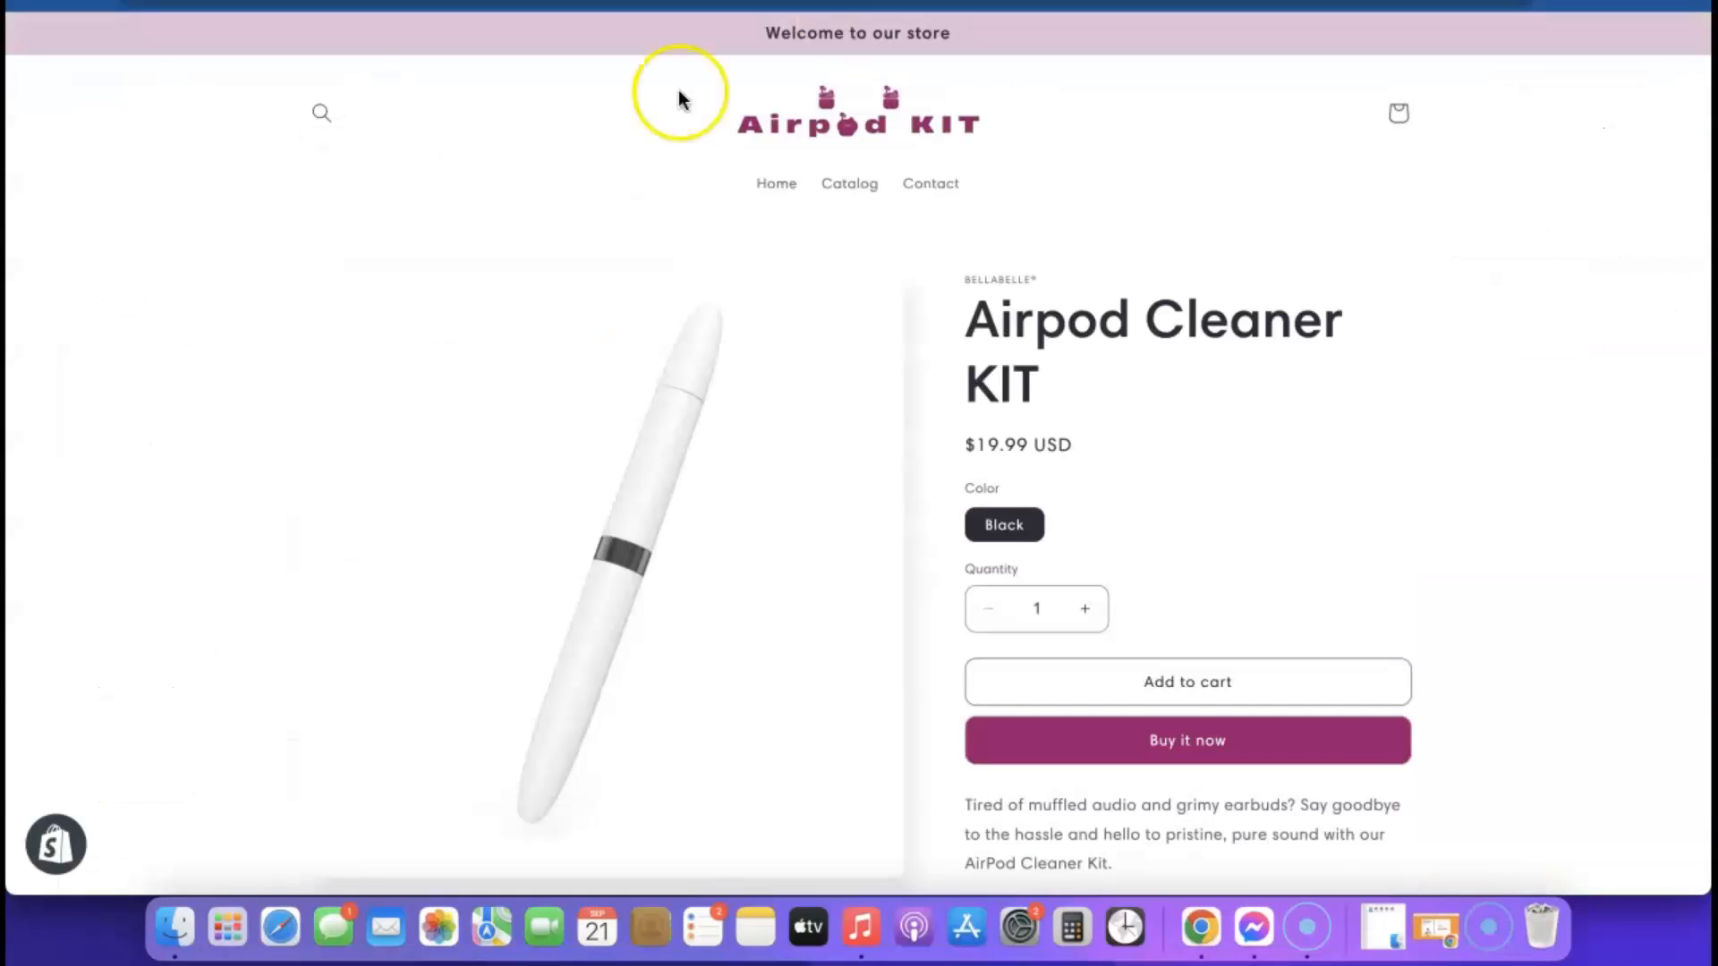
{"action": "scroll", "coordinate": [1115, 188], "scroll_direction": "down", "scroll_amount": 3}
{"action": "scroll", "coordinate": [1091, 410], "scroll_direction": "up", "scroll_amount": 5}
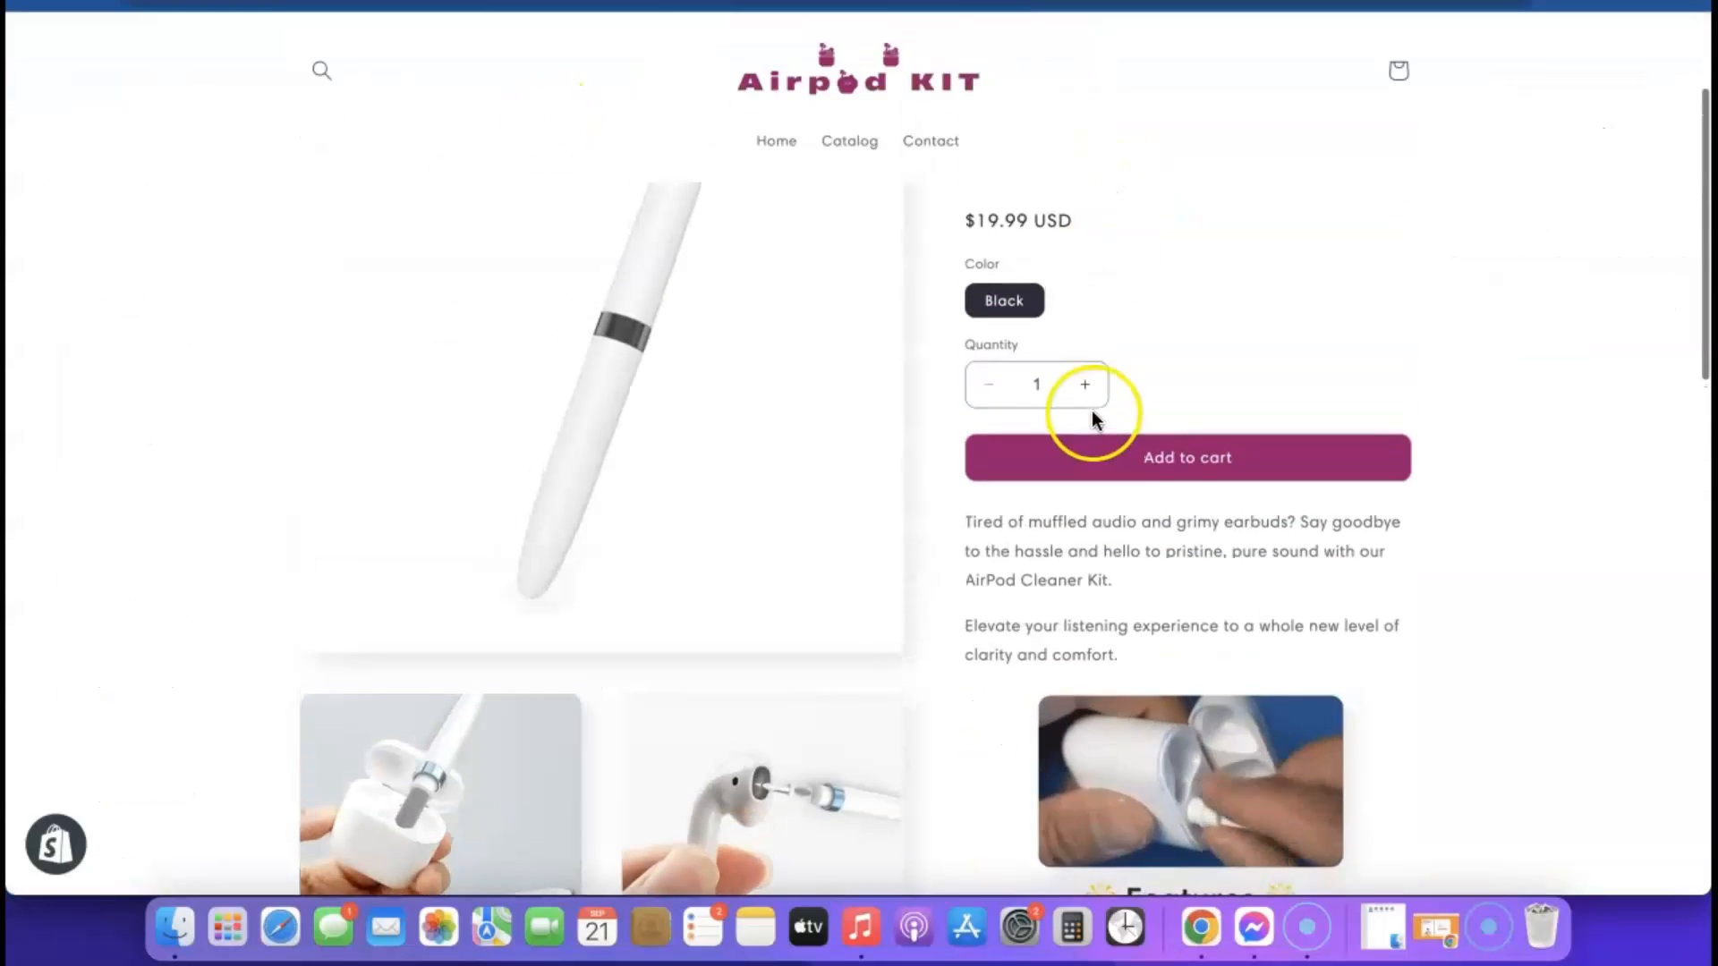
{"action": "scroll", "coordinate": [1074, 417], "scroll_direction": "down", "scroll_amount": 15}
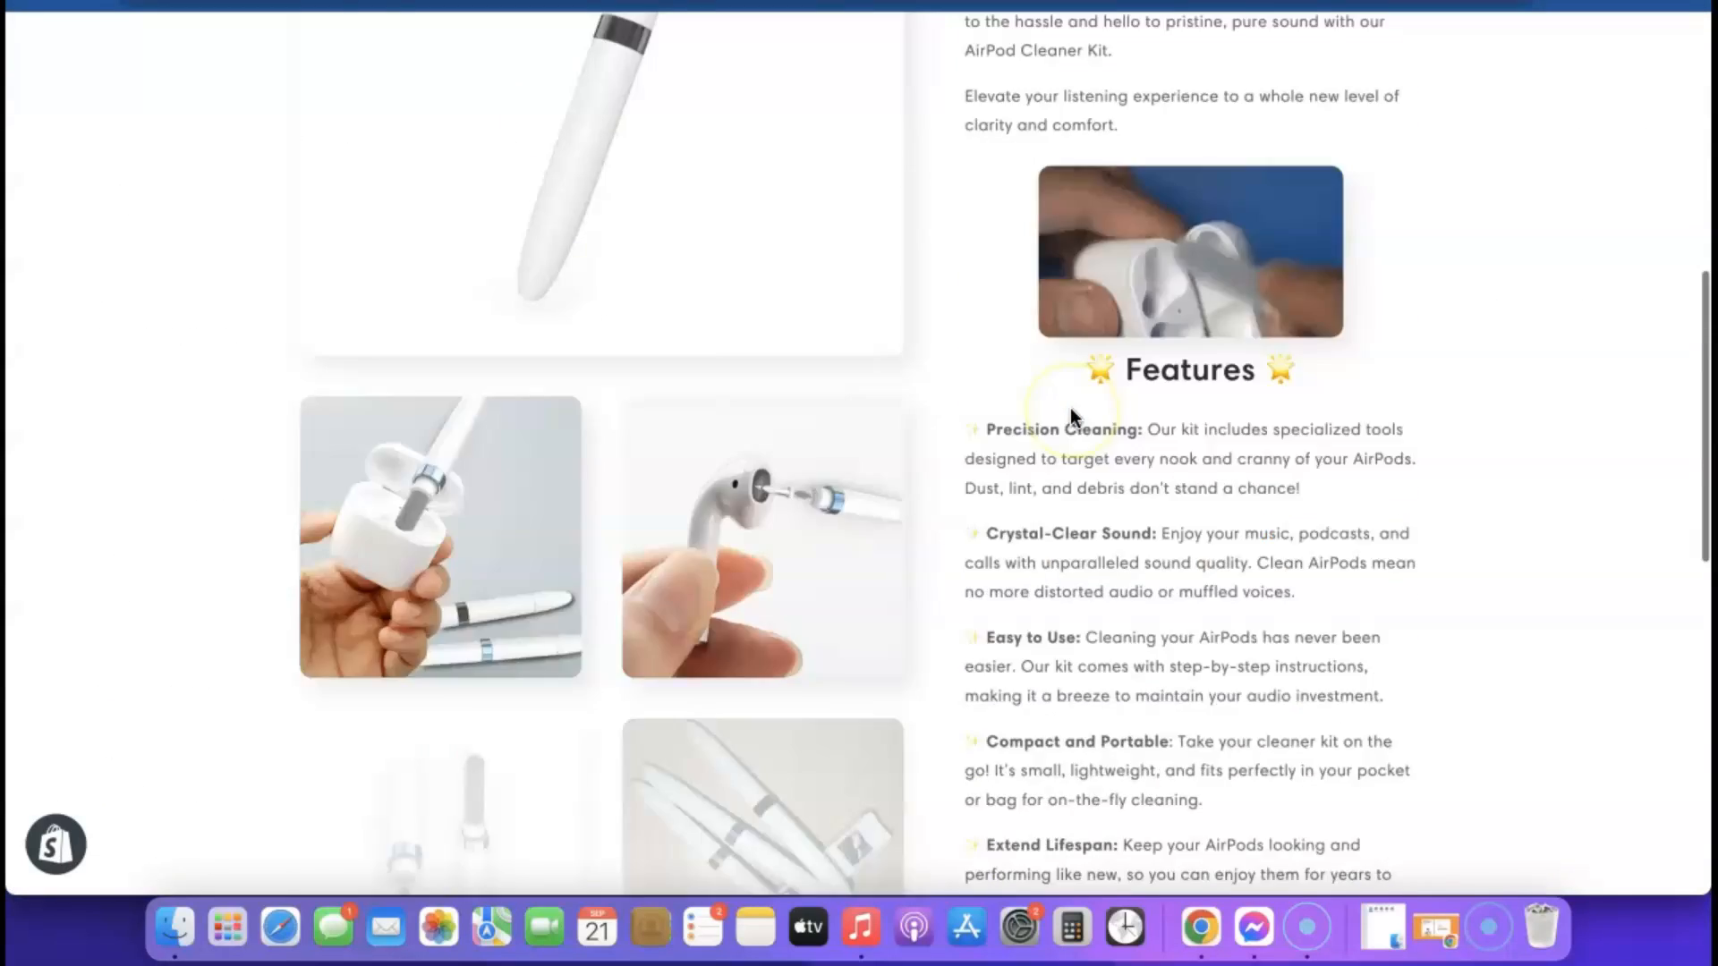
{"action": "scroll", "coordinate": [1074, 417], "scroll_direction": "up", "scroll_amount": 15}
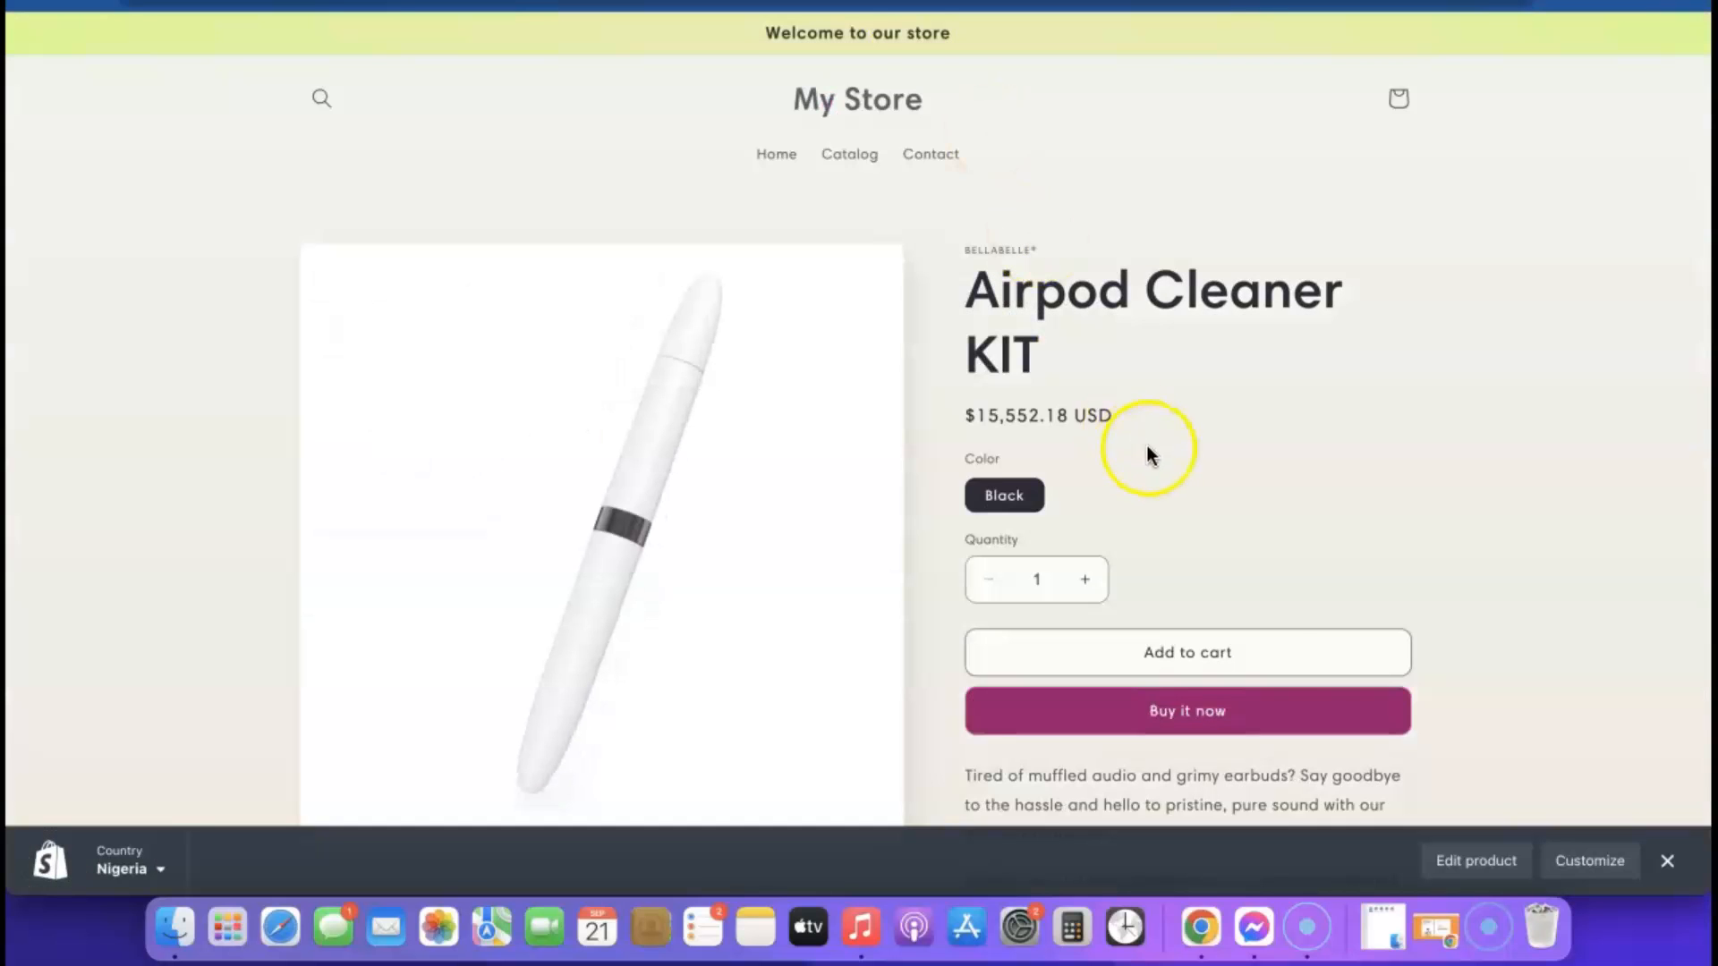
{"action": "scroll", "coordinate": [1148, 450], "scroll_direction": "down", "scroll_amount": 1}
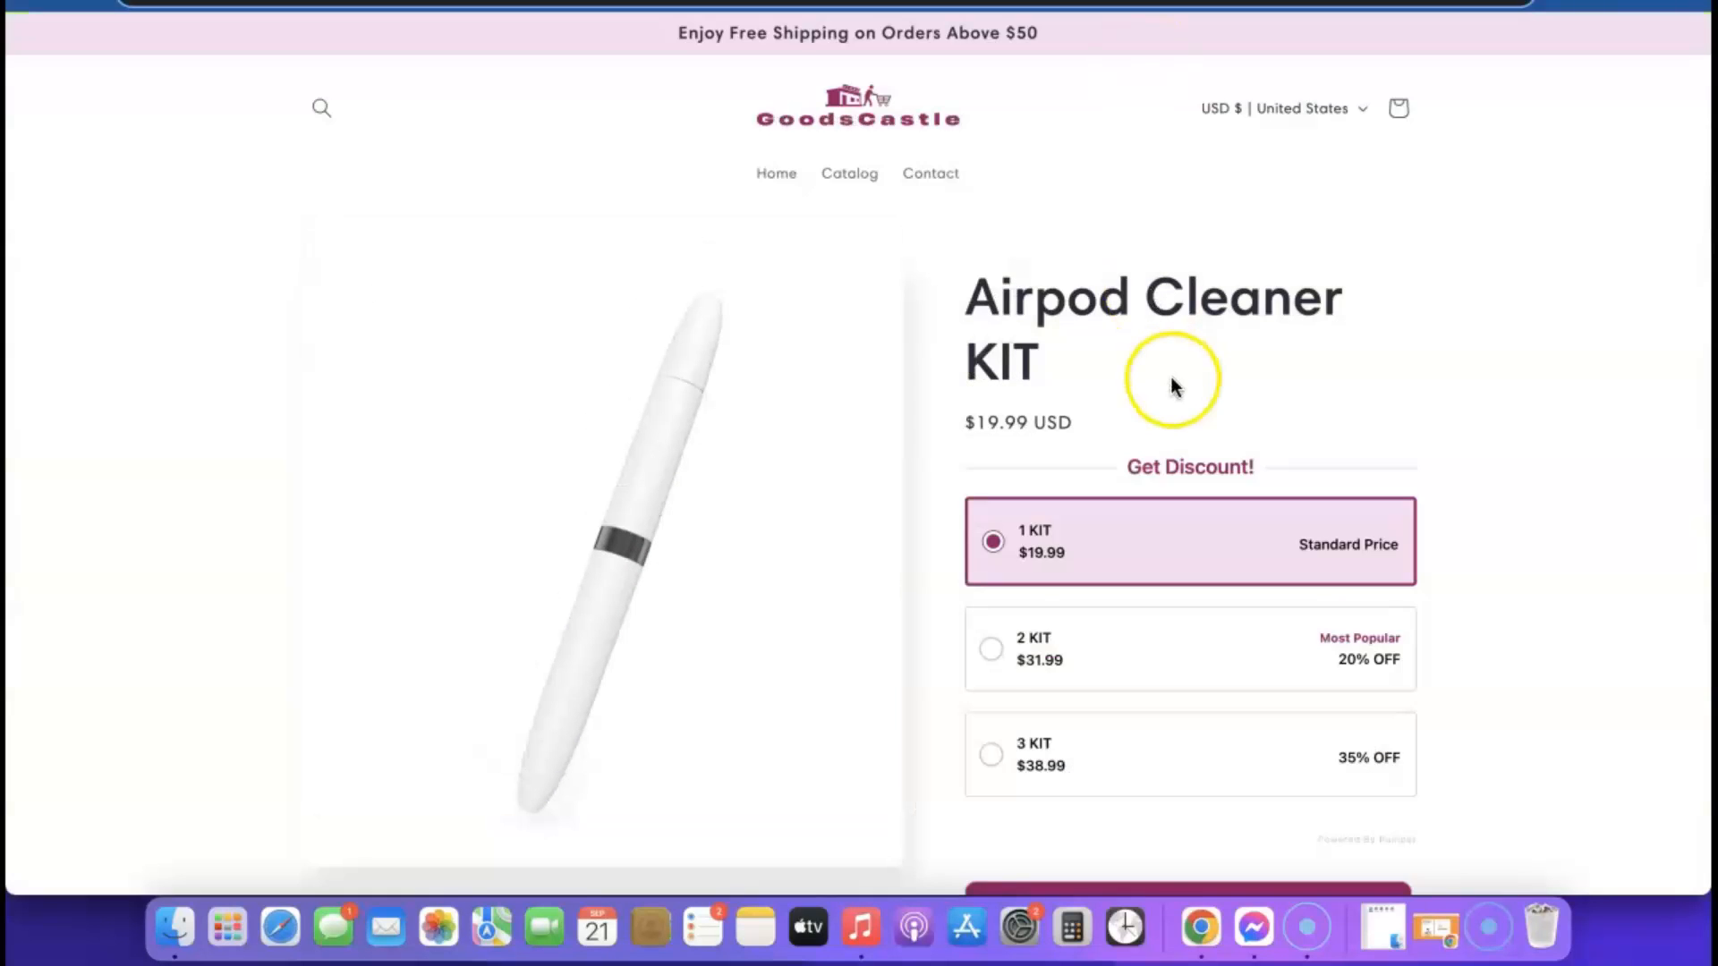
{"action": "scroll", "coordinate": [1174, 387], "scroll_direction": "down", "scroll_amount": 2}
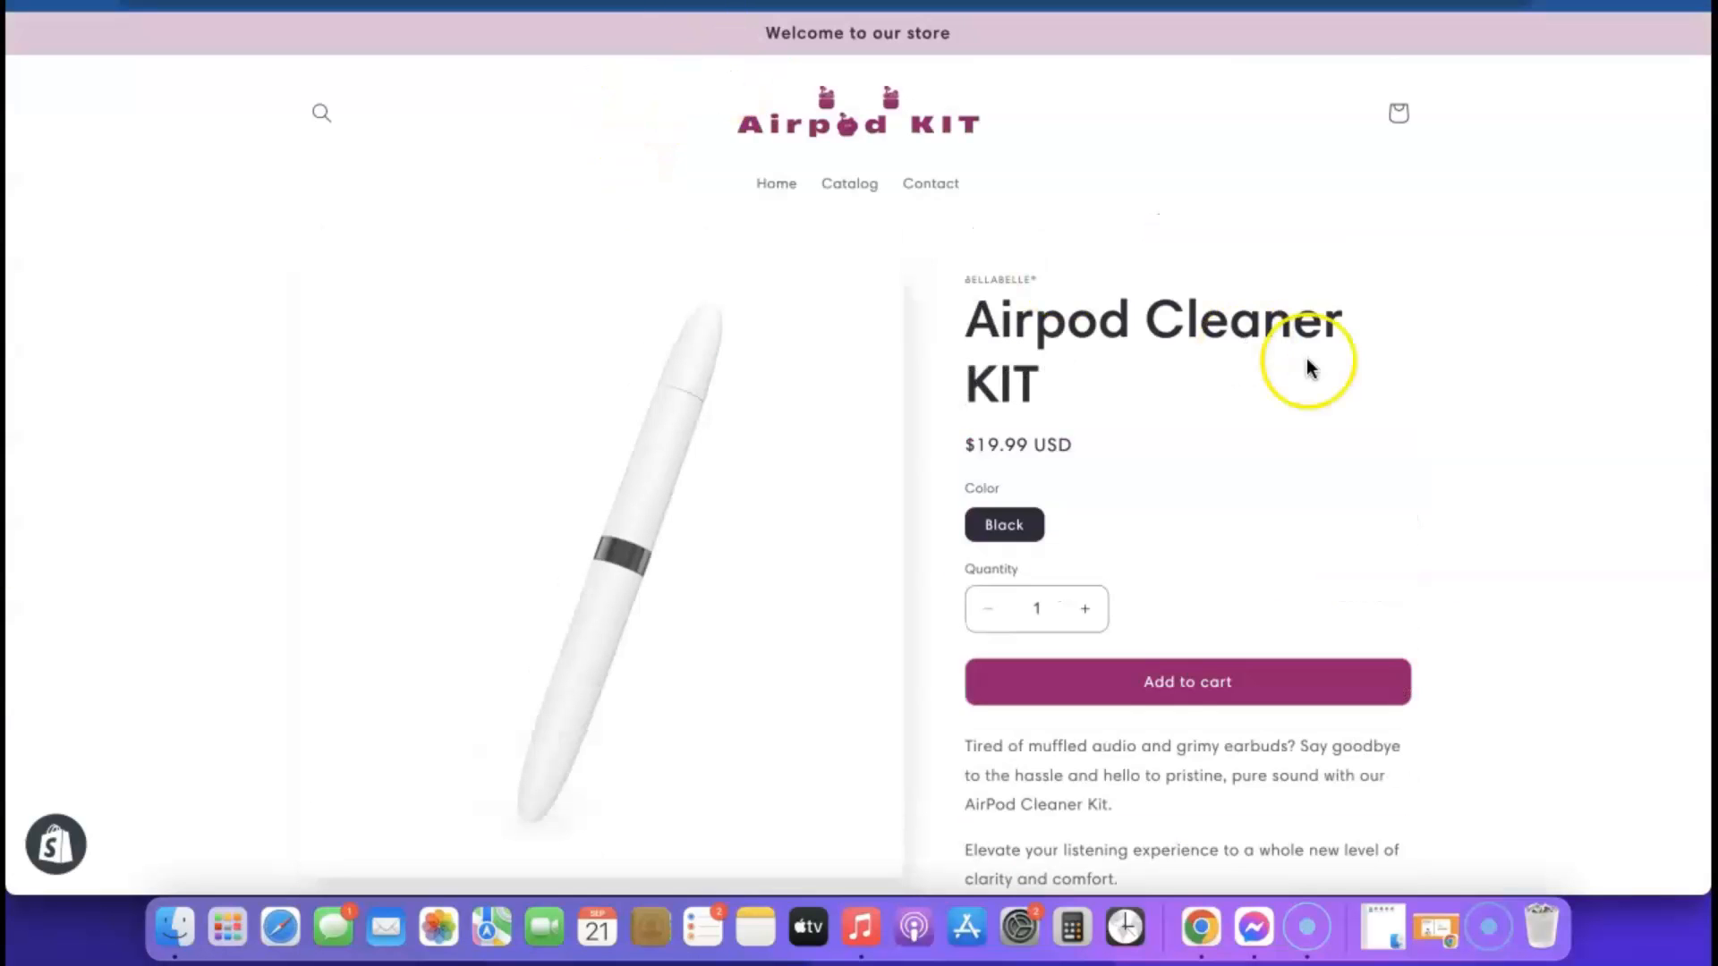
{"action": "scroll", "coordinate": [1308, 367], "scroll_direction": "down", "scroll_amount": 5}
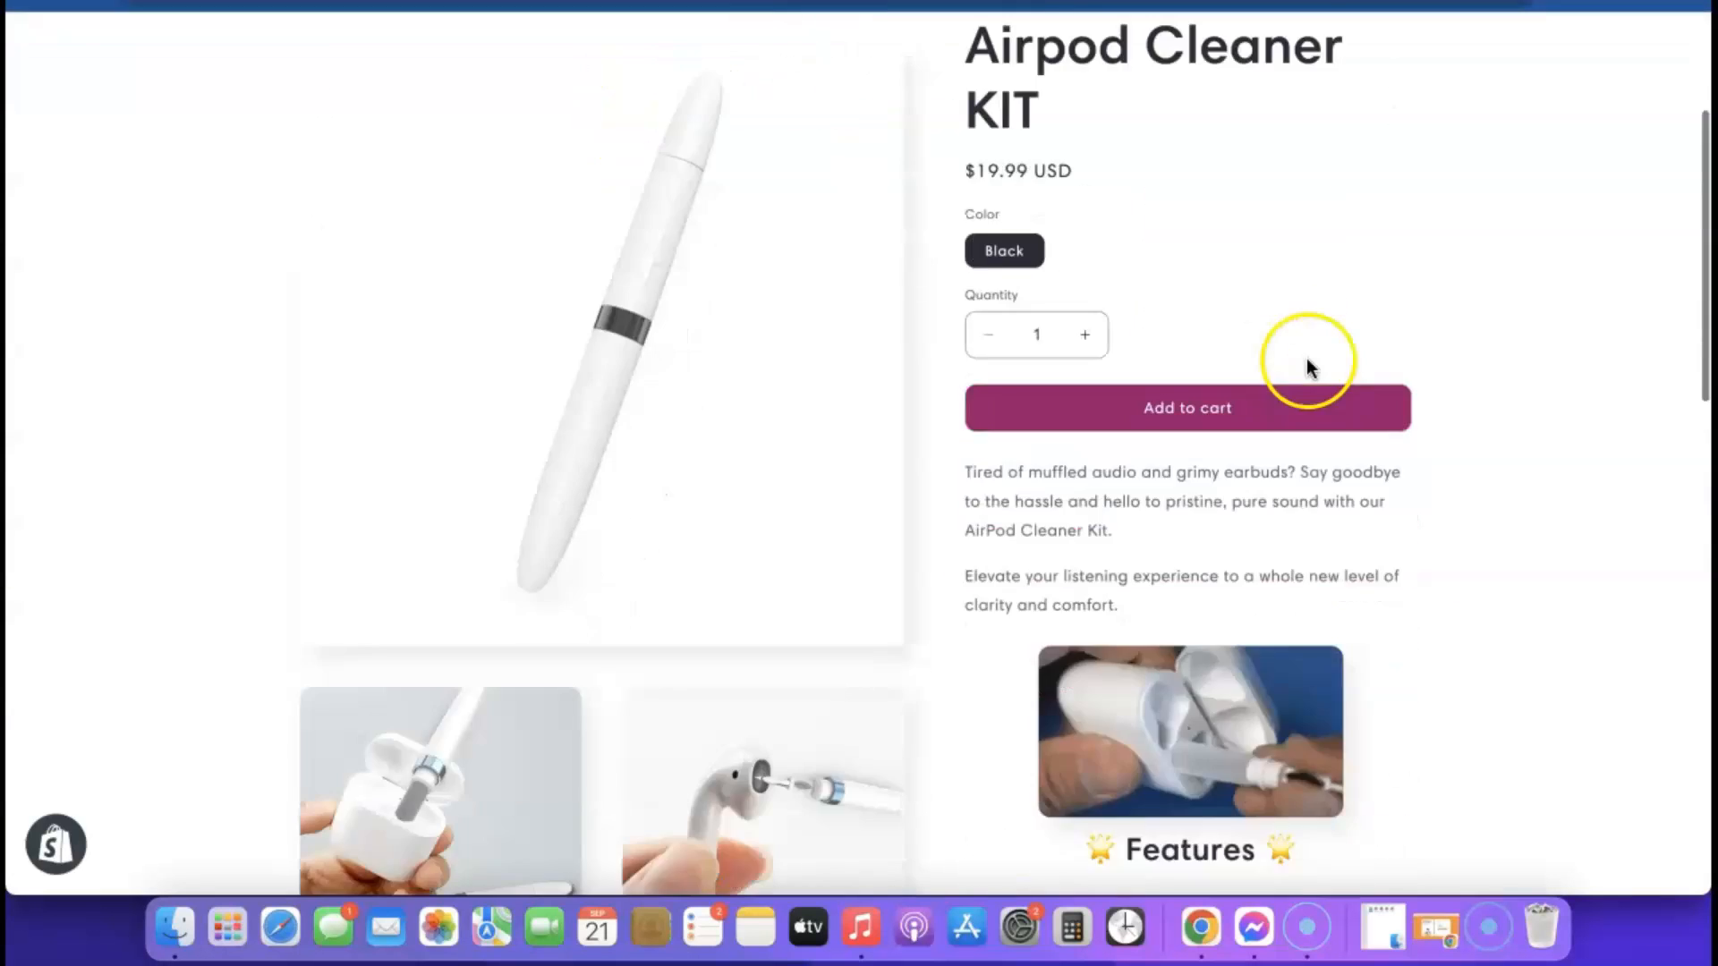
{"action": "scroll", "coordinate": [1122, 595], "scroll_direction": "up", "scroll_amount": 5}
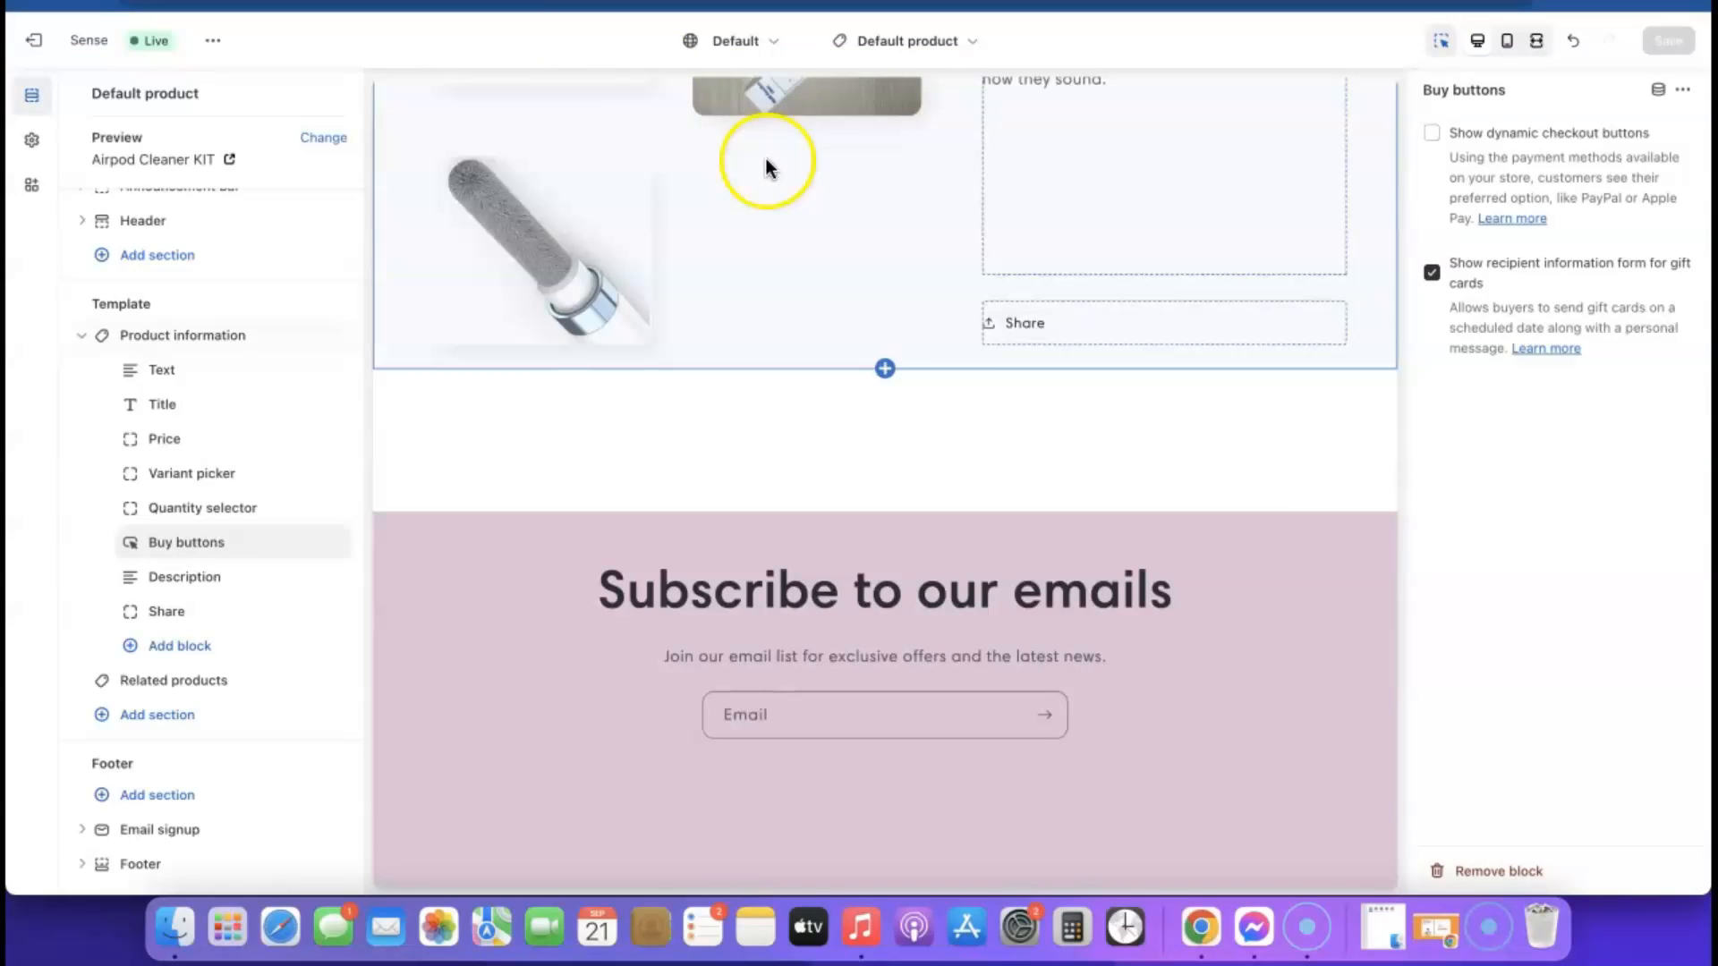
{"action": "scroll", "coordinate": [1027, 352], "scroll_direction": "up", "scroll_amount": 10}
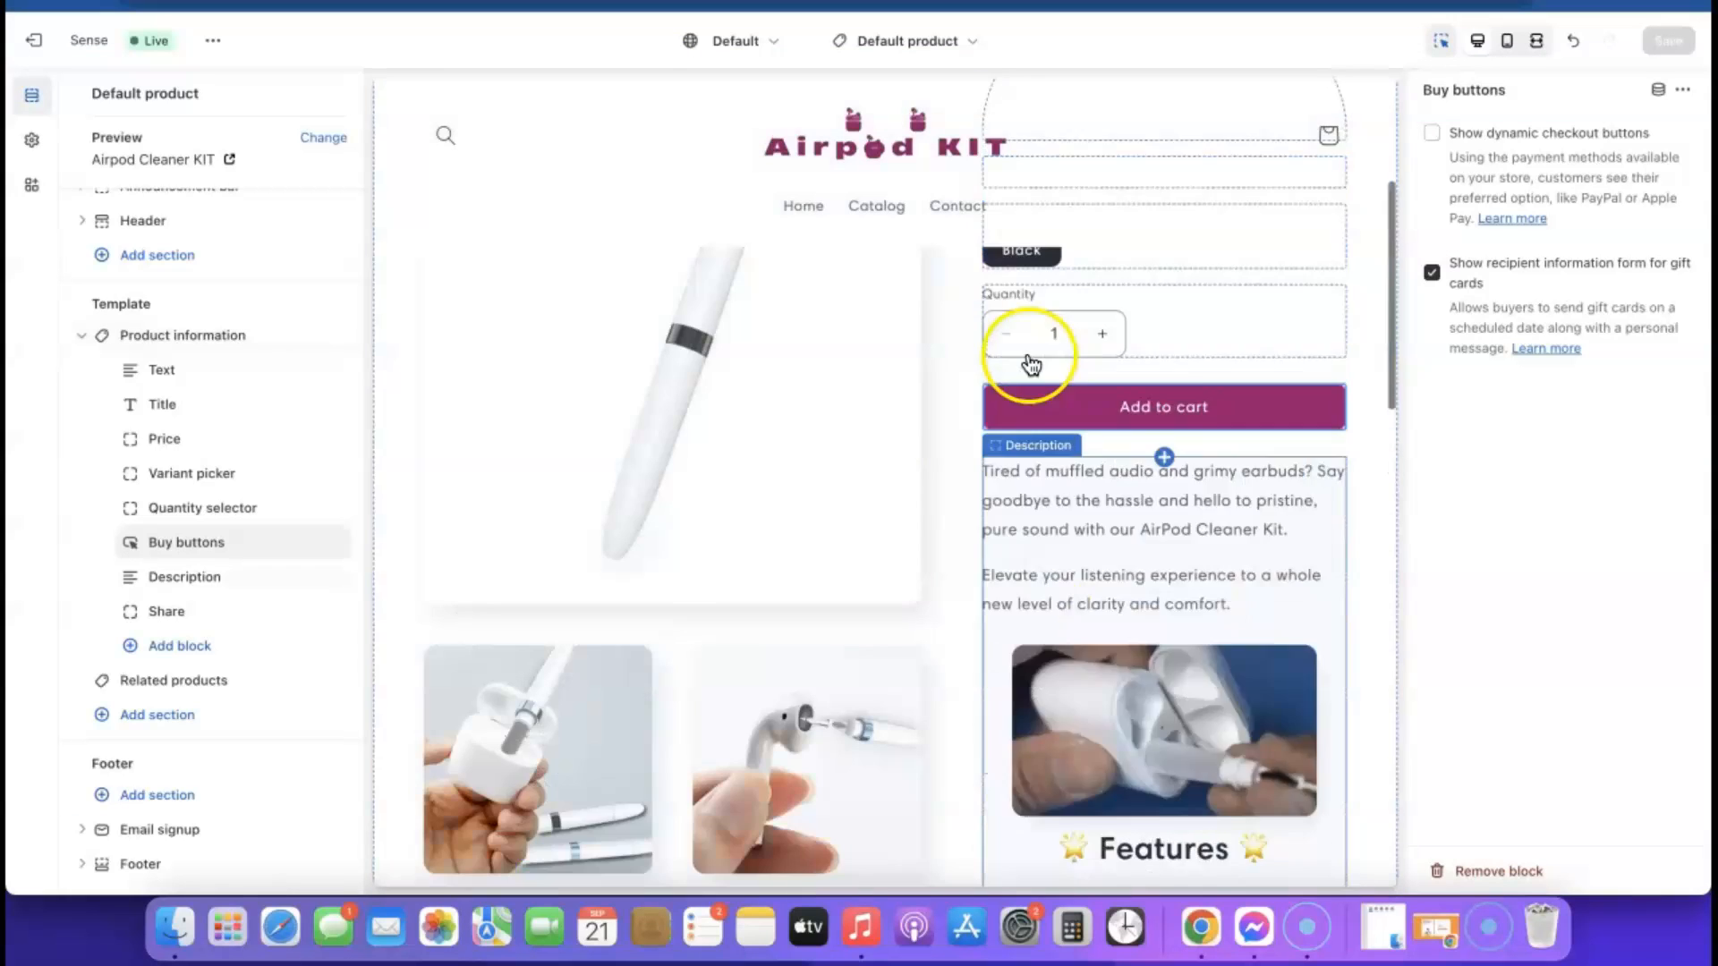
Switch the theme editor to the Home page template and review its layout
{"action": "left_click", "coordinate": [969, 44]}
{"action": "left_click", "coordinate": [825, 139]}
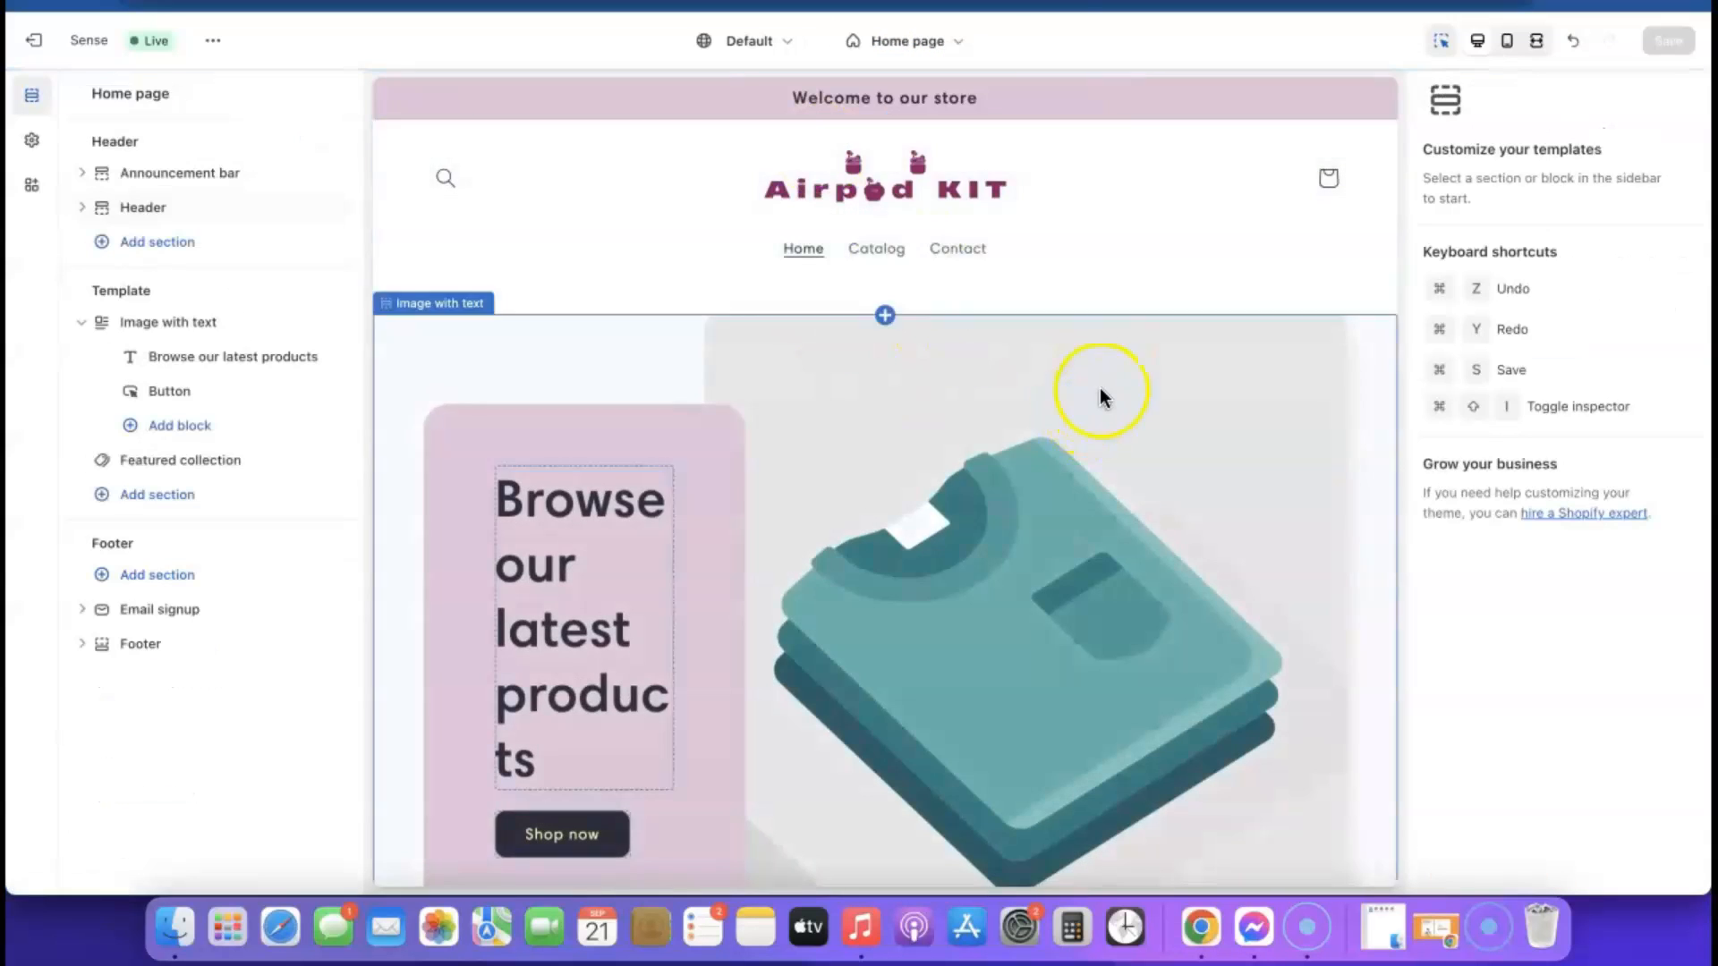
{"action": "scroll", "coordinate": [1098, 388], "scroll_direction": "down", "scroll_amount": 6}
{"action": "scroll", "coordinate": [1093, 377], "scroll_direction": "down", "scroll_amount": 6}
{"action": "scroll", "coordinate": [1094, 378], "scroll_direction": "up", "scroll_amount": 12}
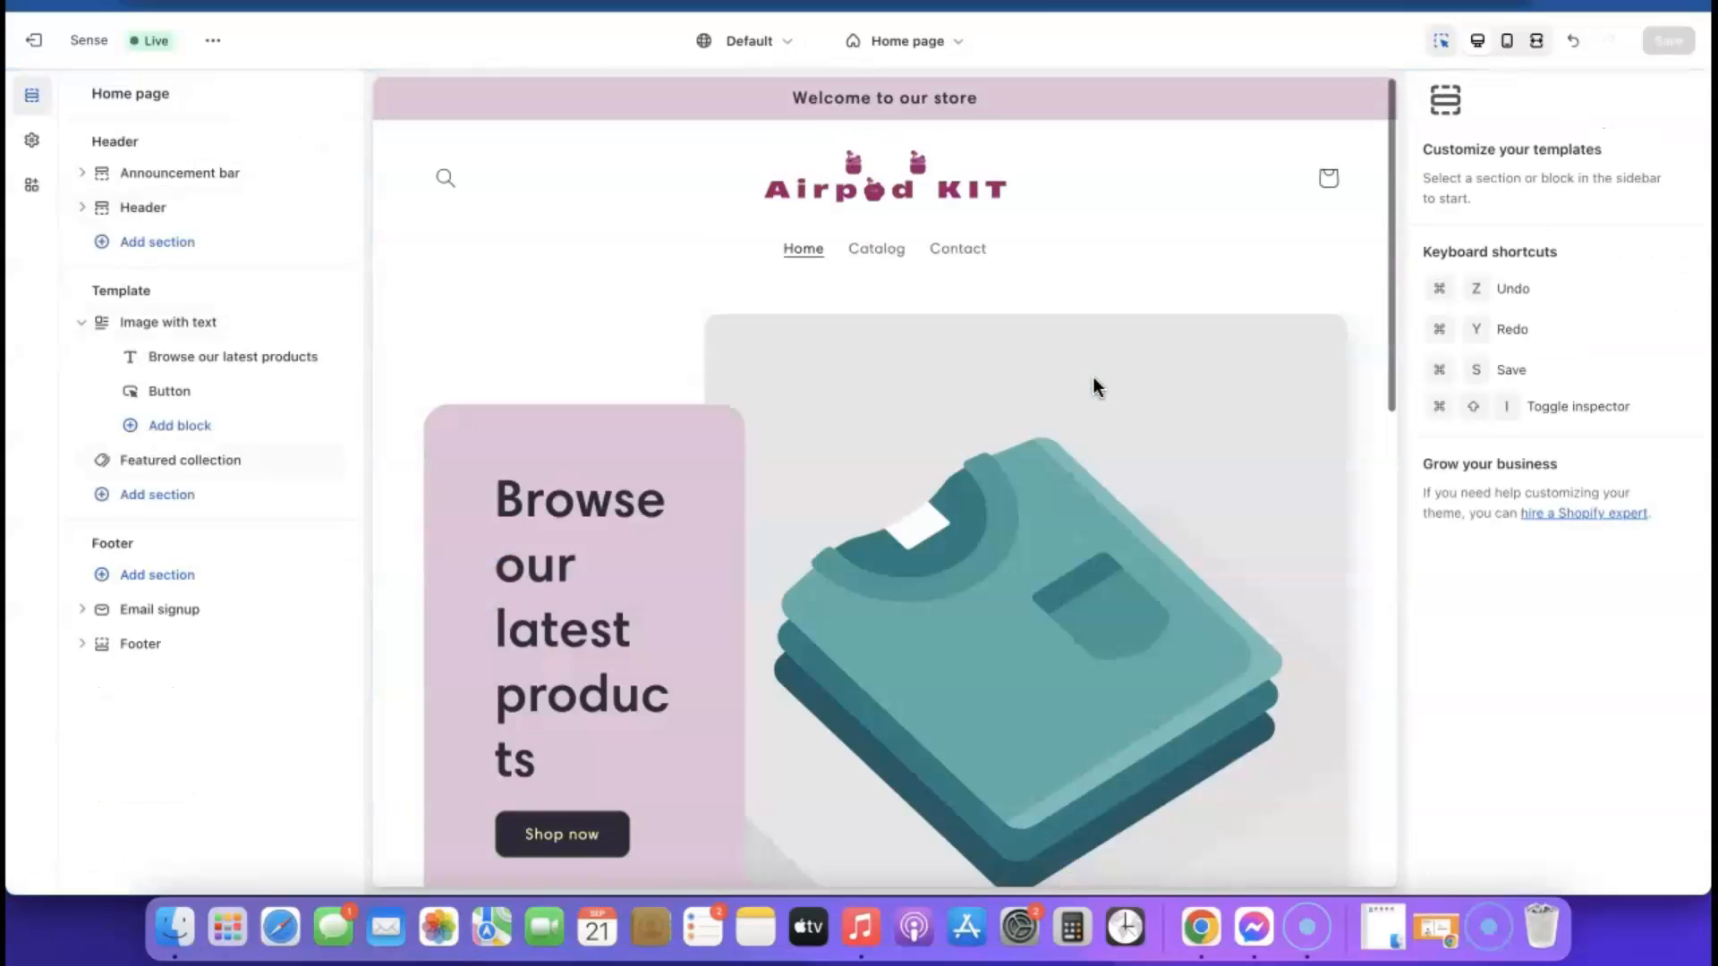
{"action": "scroll", "coordinate": [1093, 603], "scroll_direction": "down", "scroll_amount": 3}
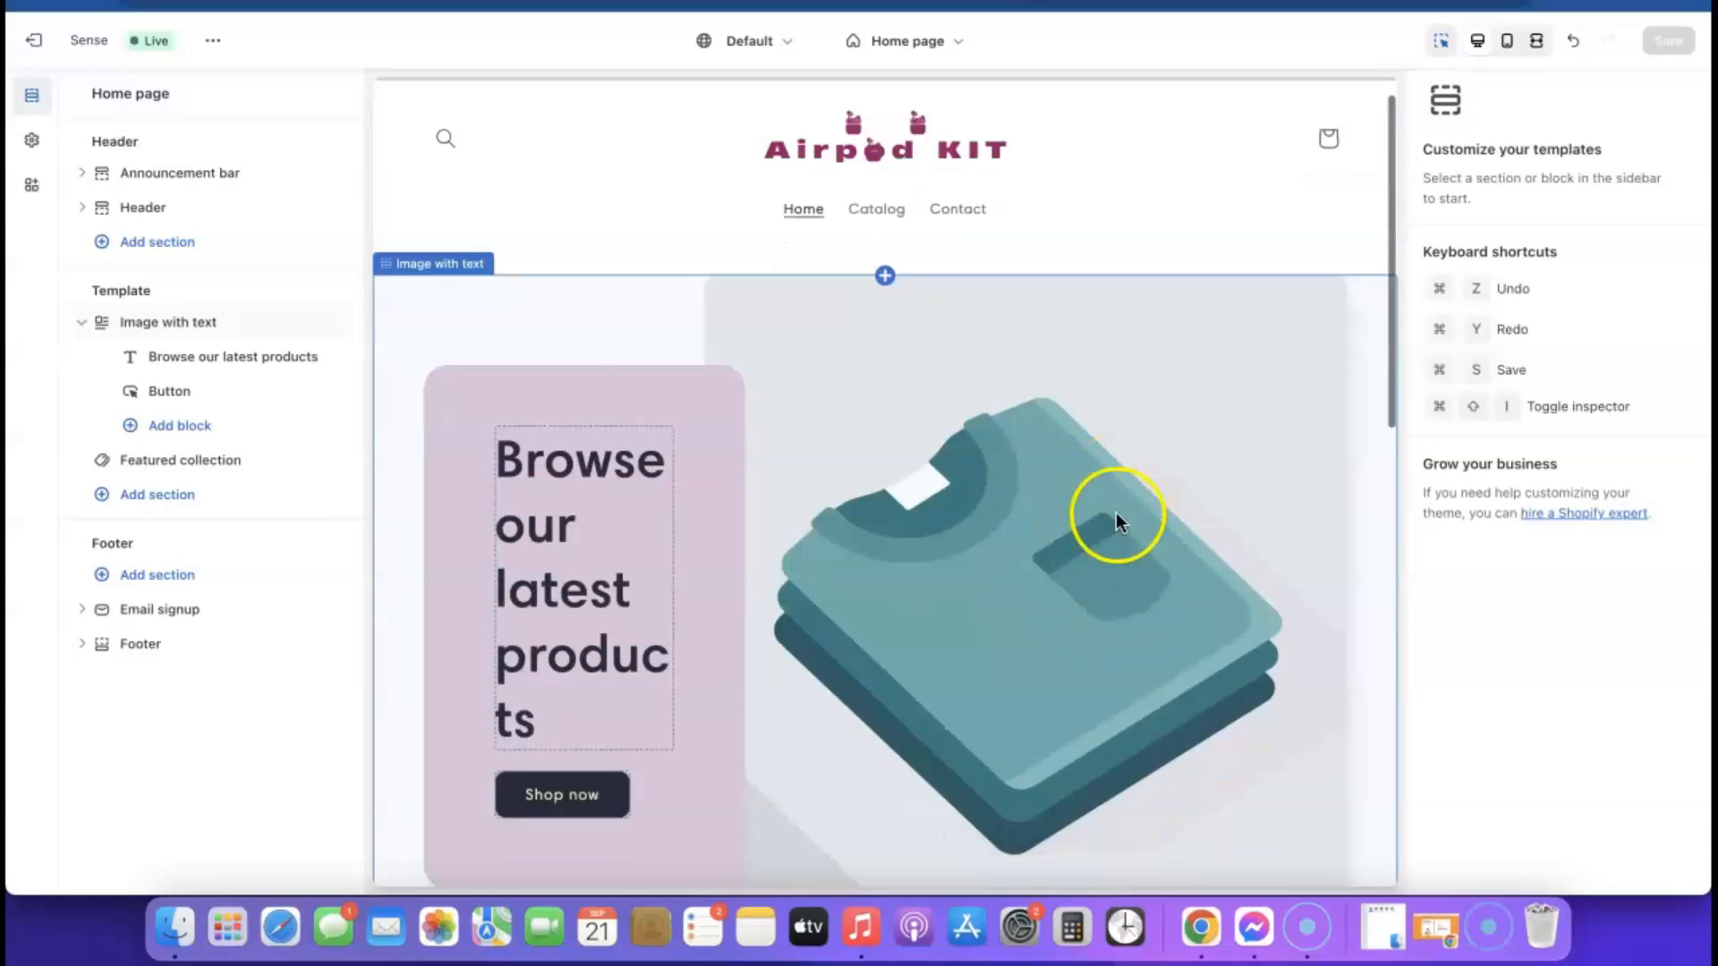
Set the Image with text section's image to the free stock photo woman-checking-phone-and-relaxing
{"action": "left_click", "coordinate": [1020, 394]}
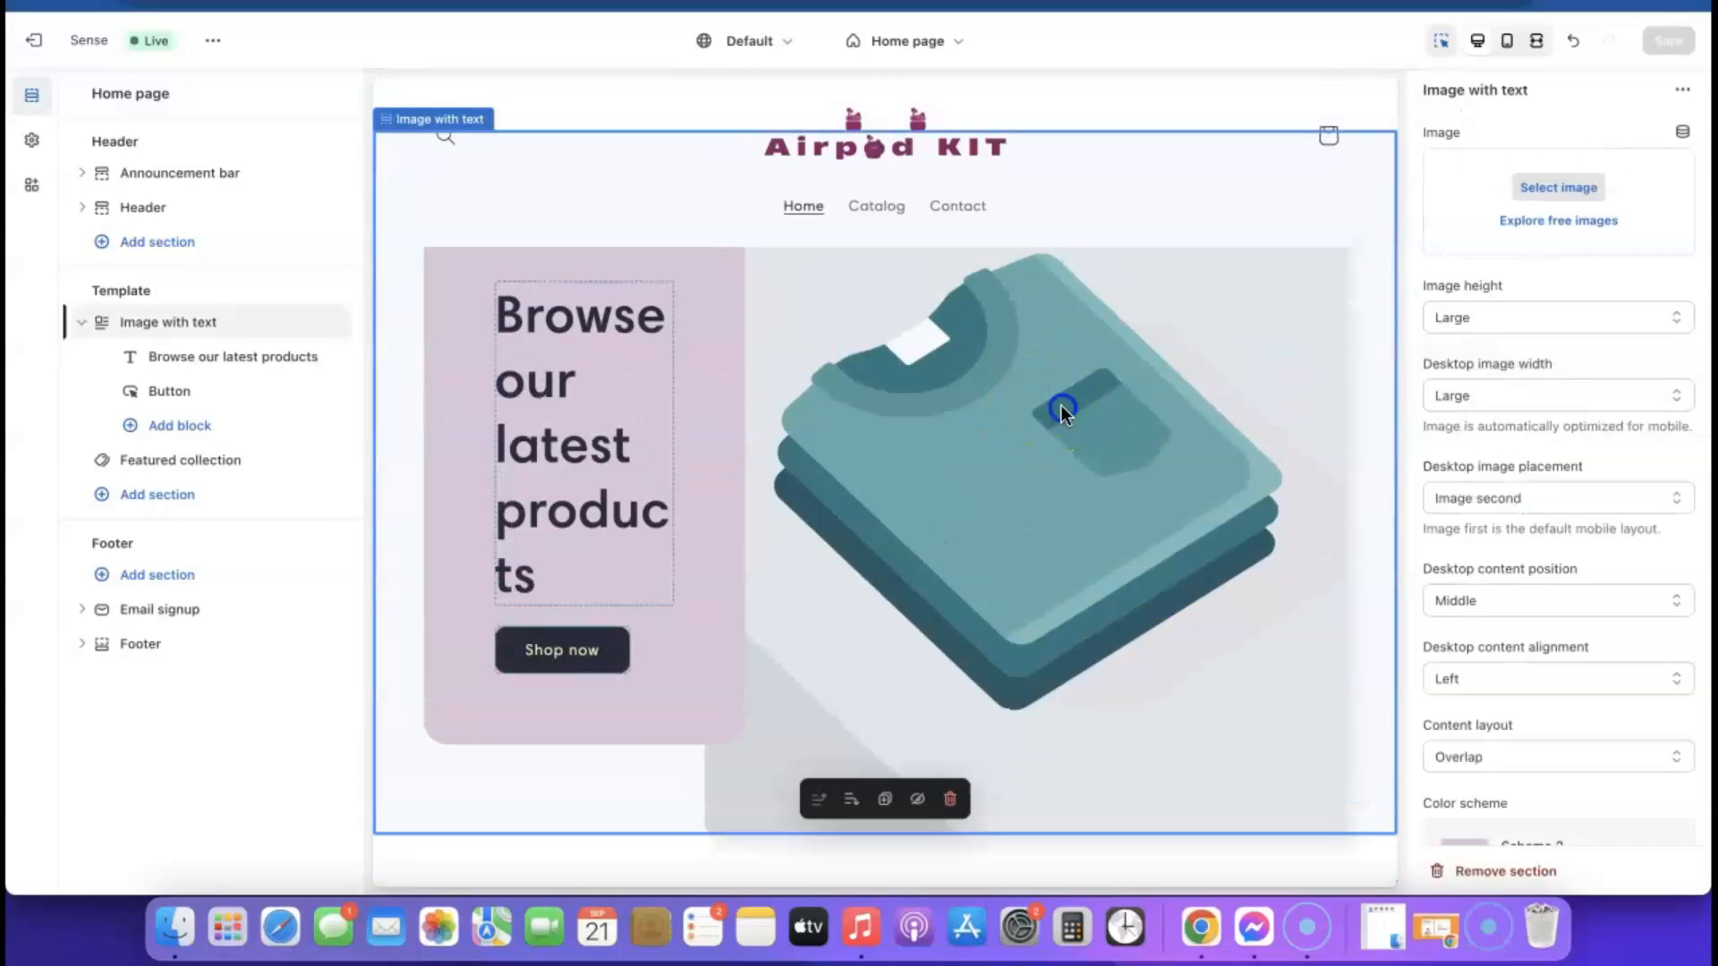
{"action": "left_click", "coordinate": [1562, 222]}
{"action": "scroll", "coordinate": [1575, 357], "scroll_direction": "down", "scroll_amount": 15}
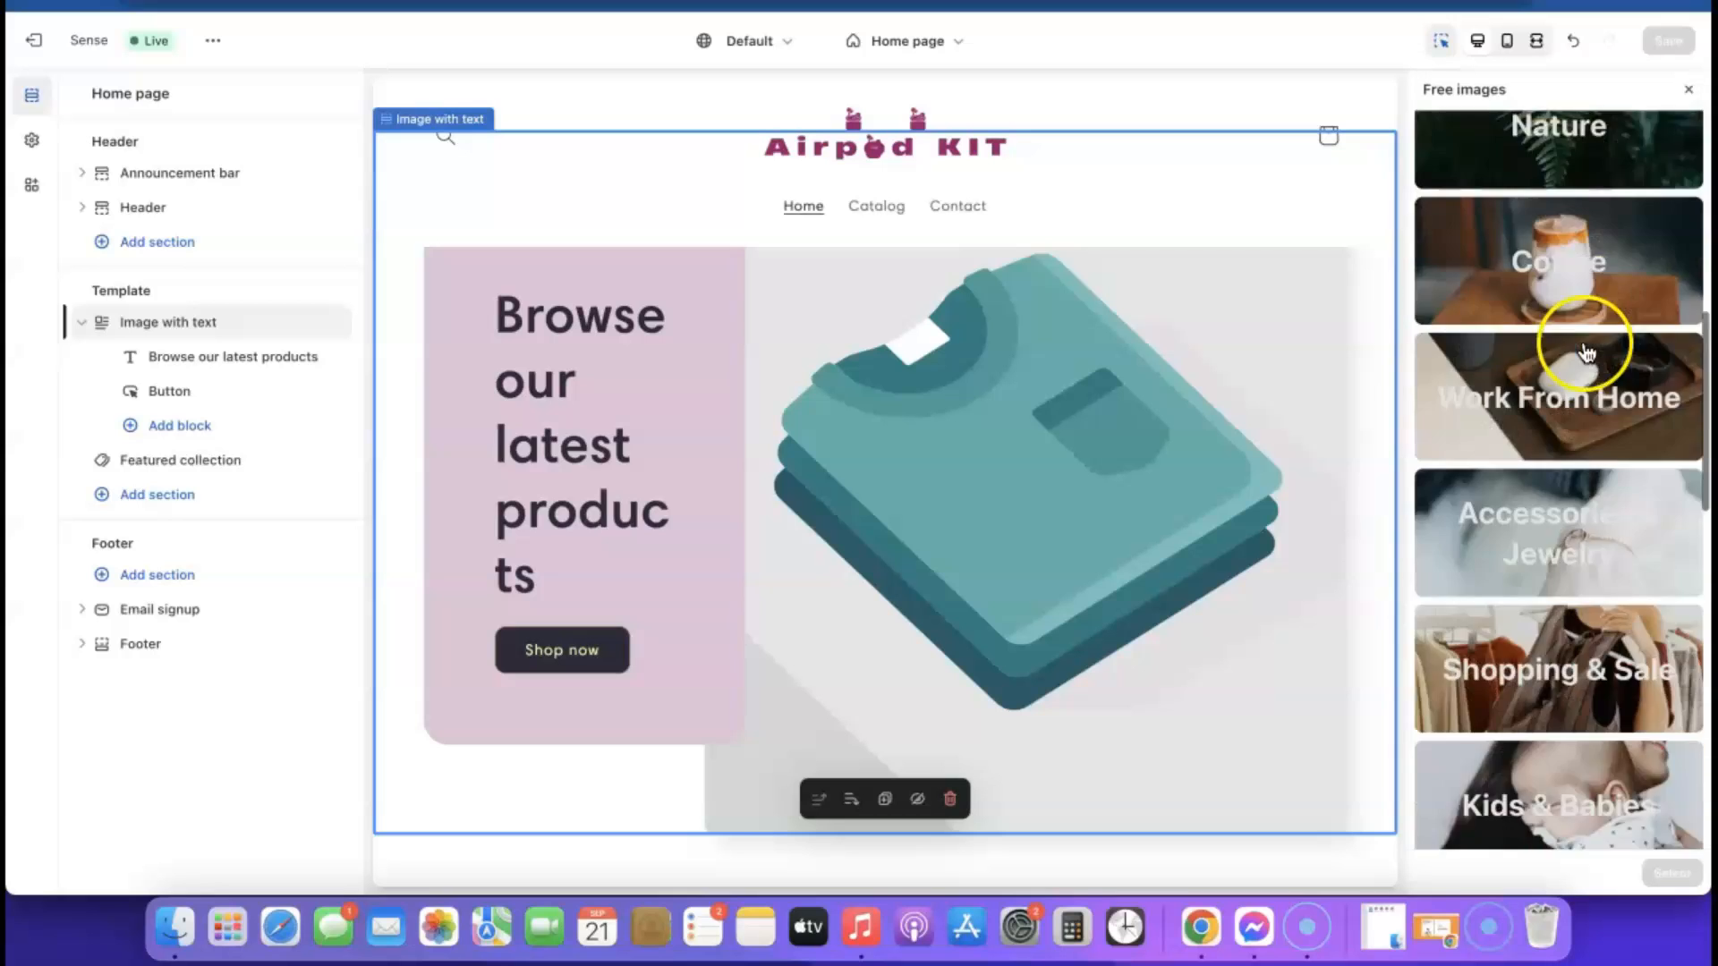
{"action": "scroll", "coordinate": [1585, 352], "scroll_direction": "down", "scroll_amount": 3}
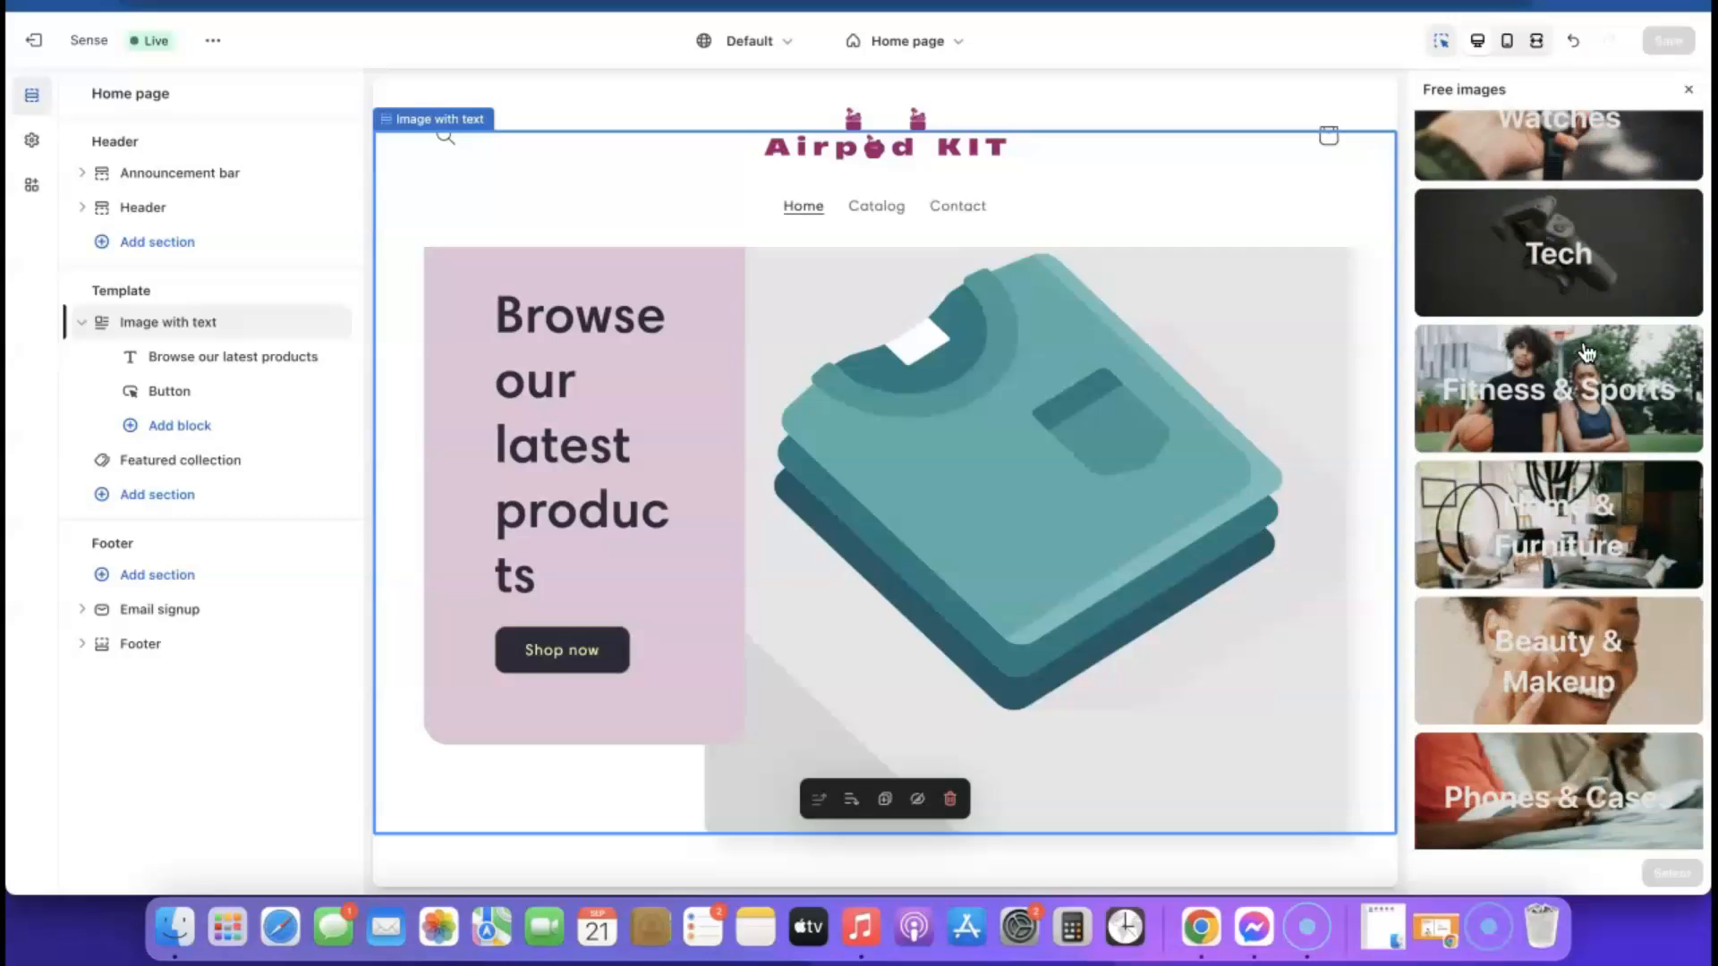
{"action": "scroll", "coordinate": [1565, 376], "scroll_direction": "down", "scroll_amount": 5}
{"action": "left_click", "coordinate": [1577, 399]}
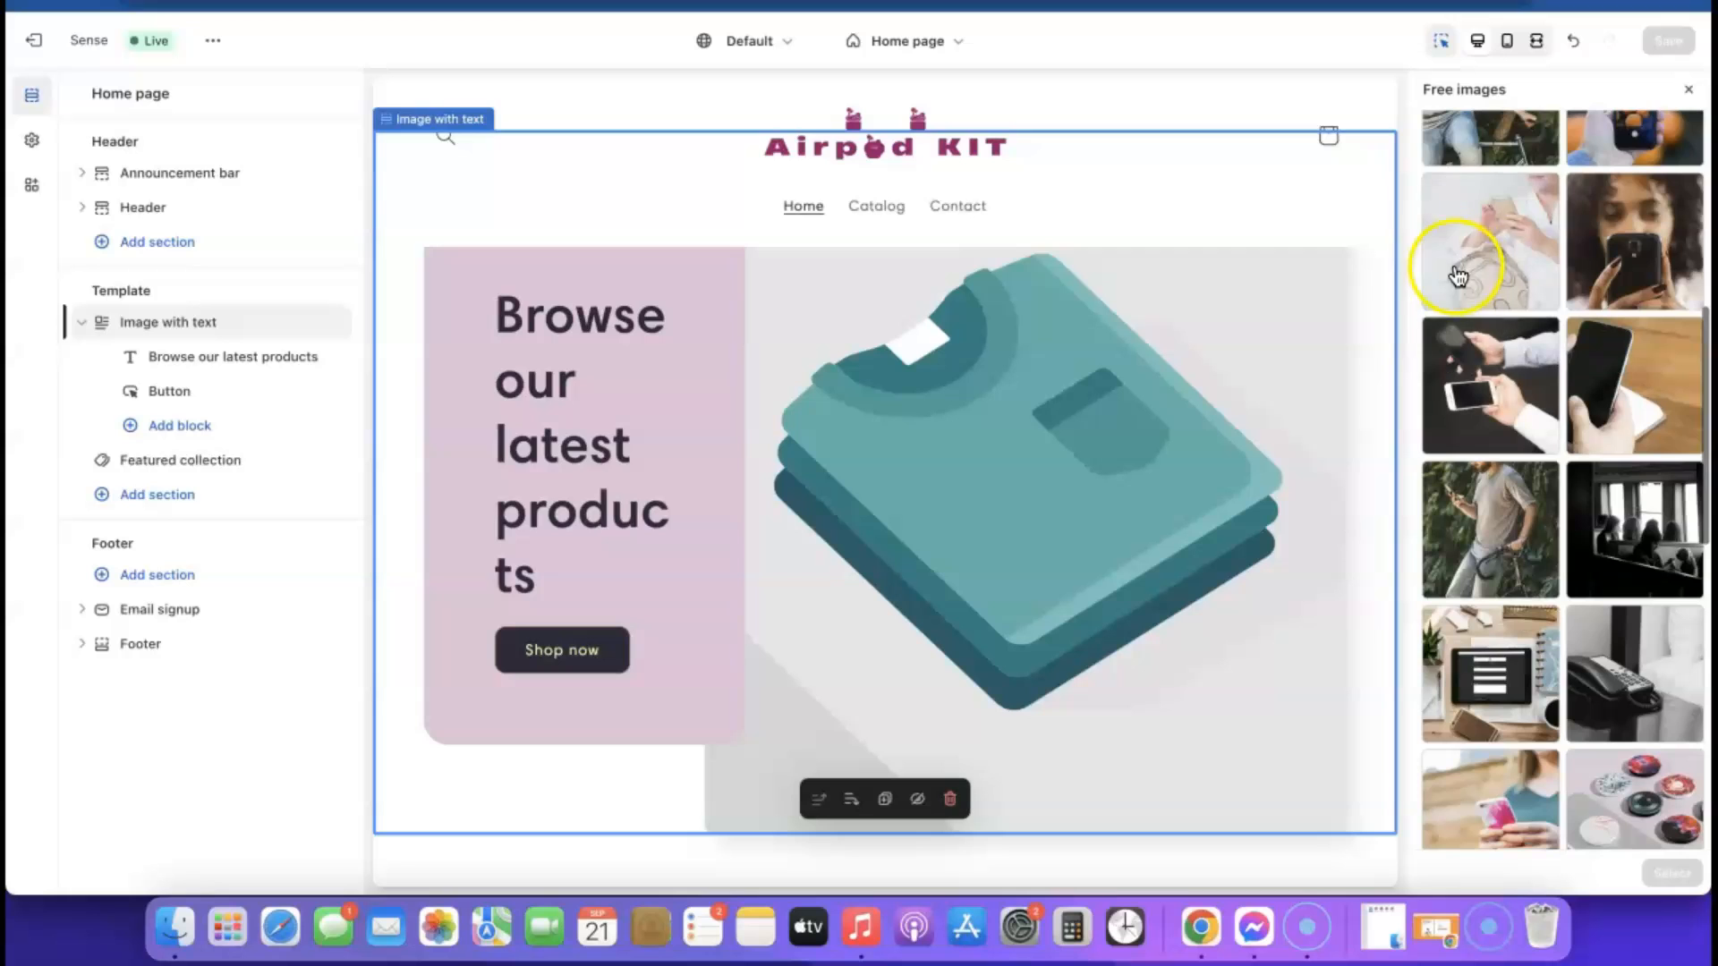
{"action": "left_click", "coordinate": [1465, 220]}
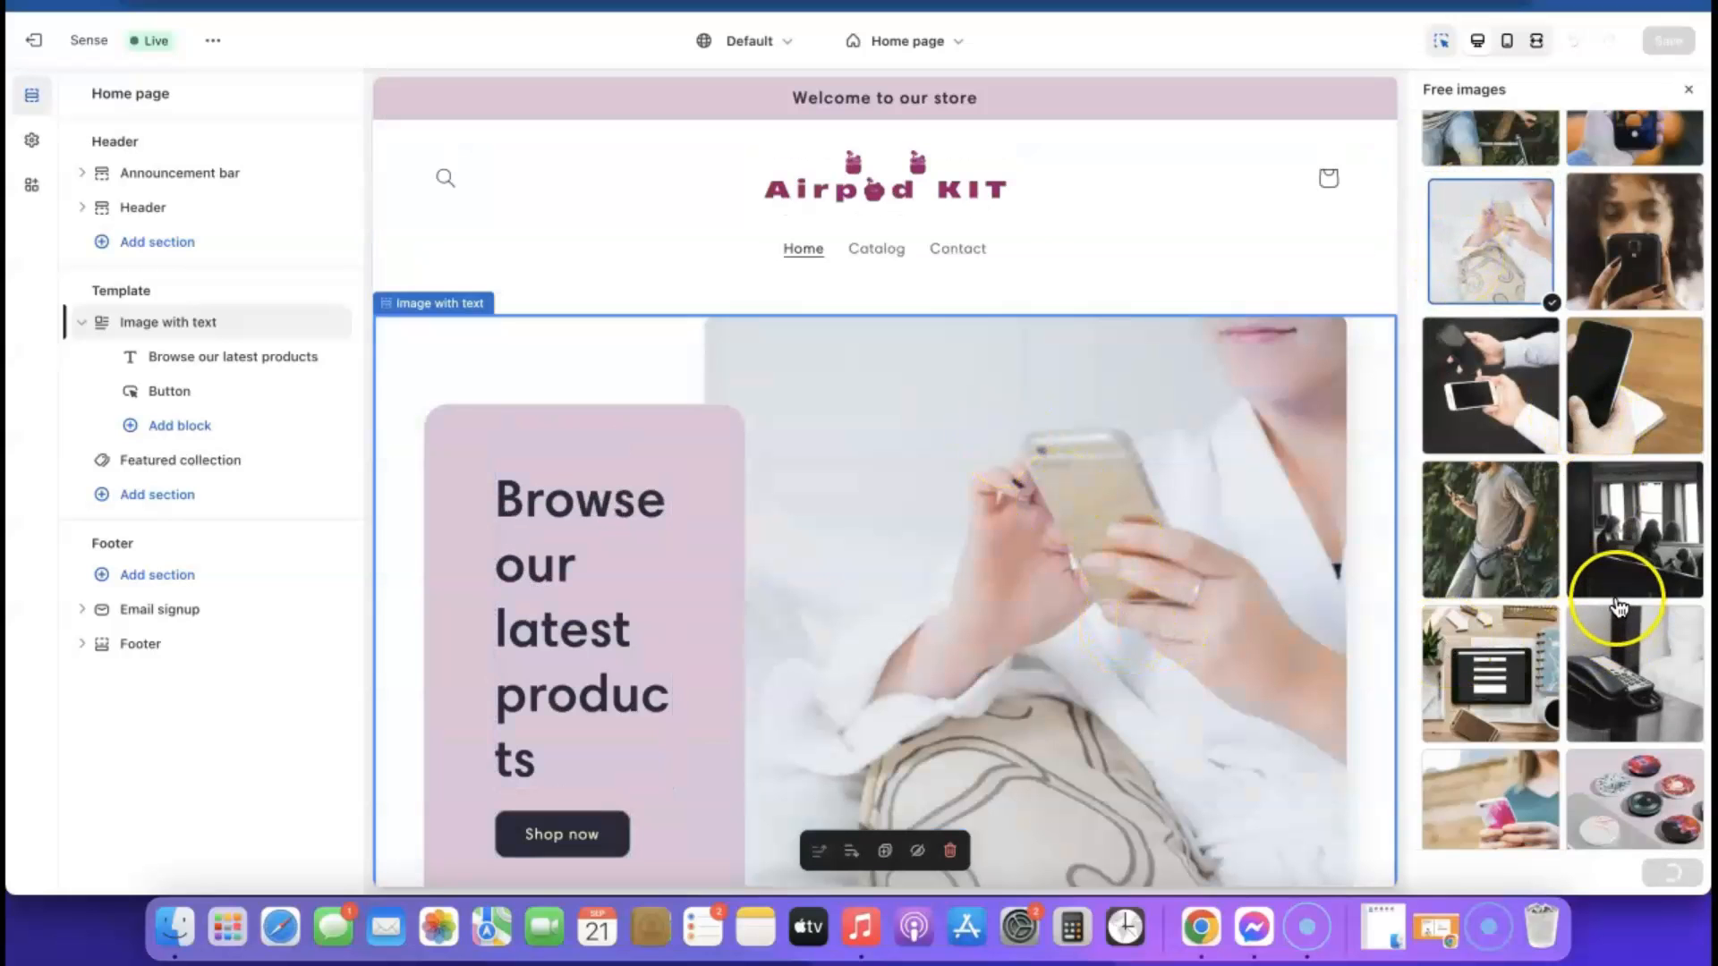
{"action": "left_click", "coordinate": [1670, 873]}
Review the home page preview, save the theme changes, and switch the preview to mobile view
{"action": "scroll", "coordinate": [1022, 571], "scroll_direction": "down", "scroll_amount": 1}
{"action": "scroll", "coordinate": [1021, 563], "scroll_direction": "down", "scroll_amount": 3}
{"action": "scroll", "coordinate": [1022, 564], "scroll_direction": "up", "scroll_amount": 4}
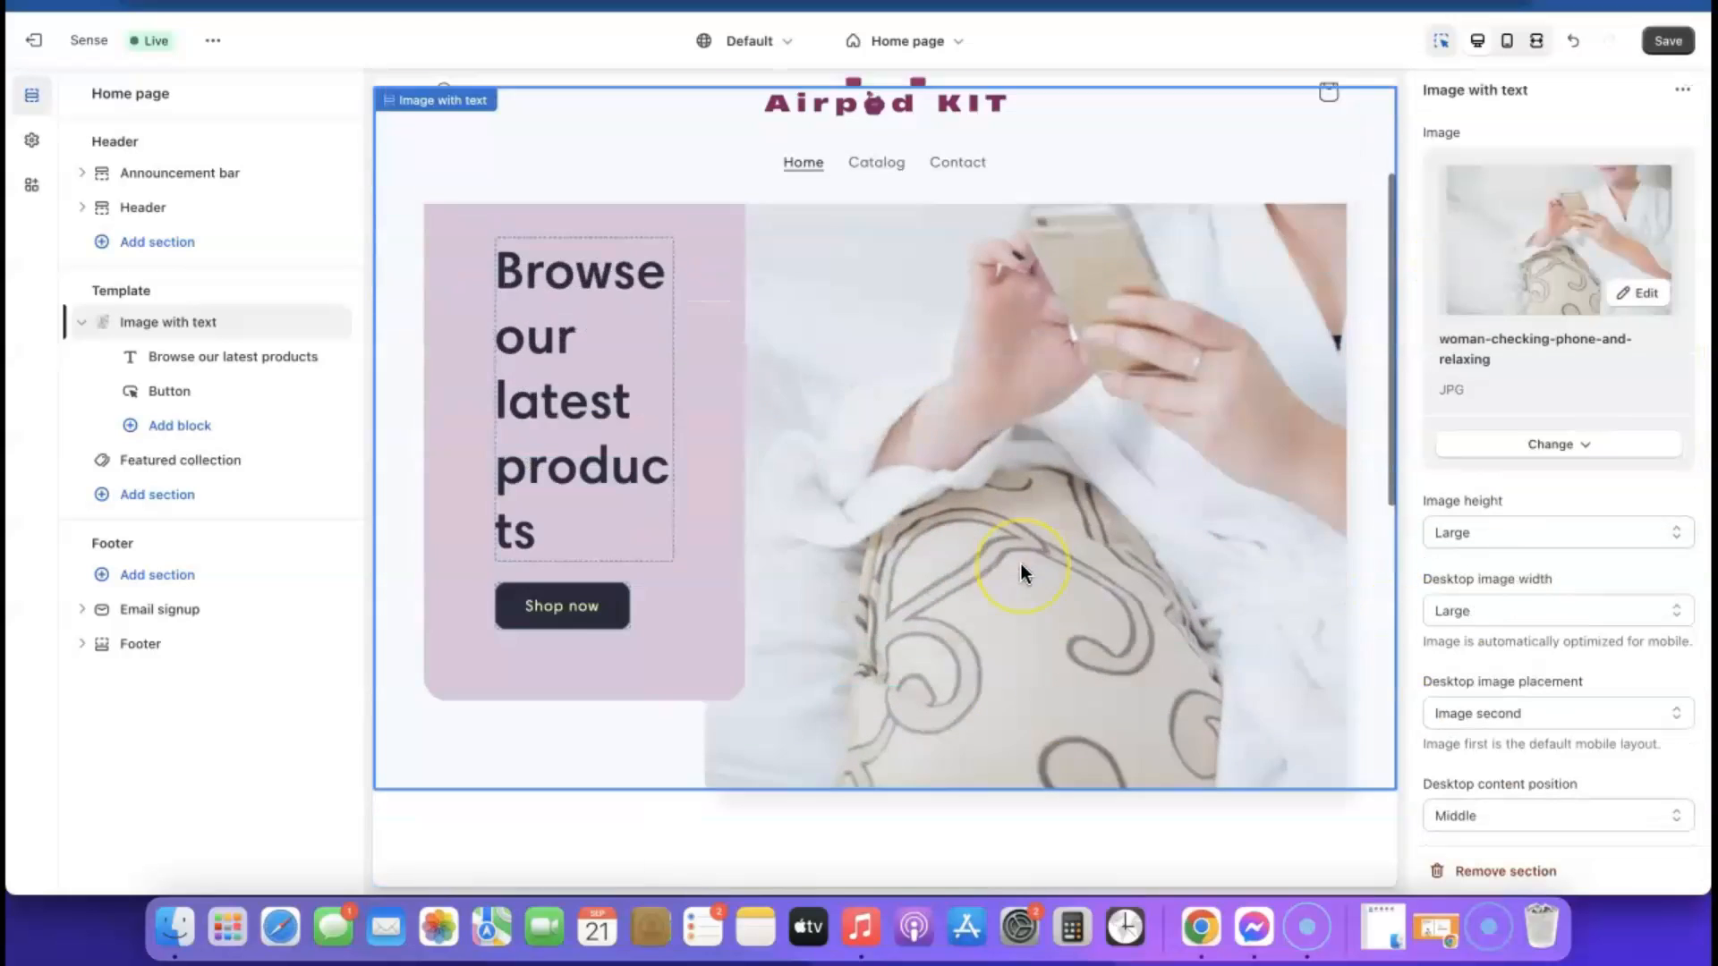
{"action": "left_click", "coordinate": [1668, 42]}
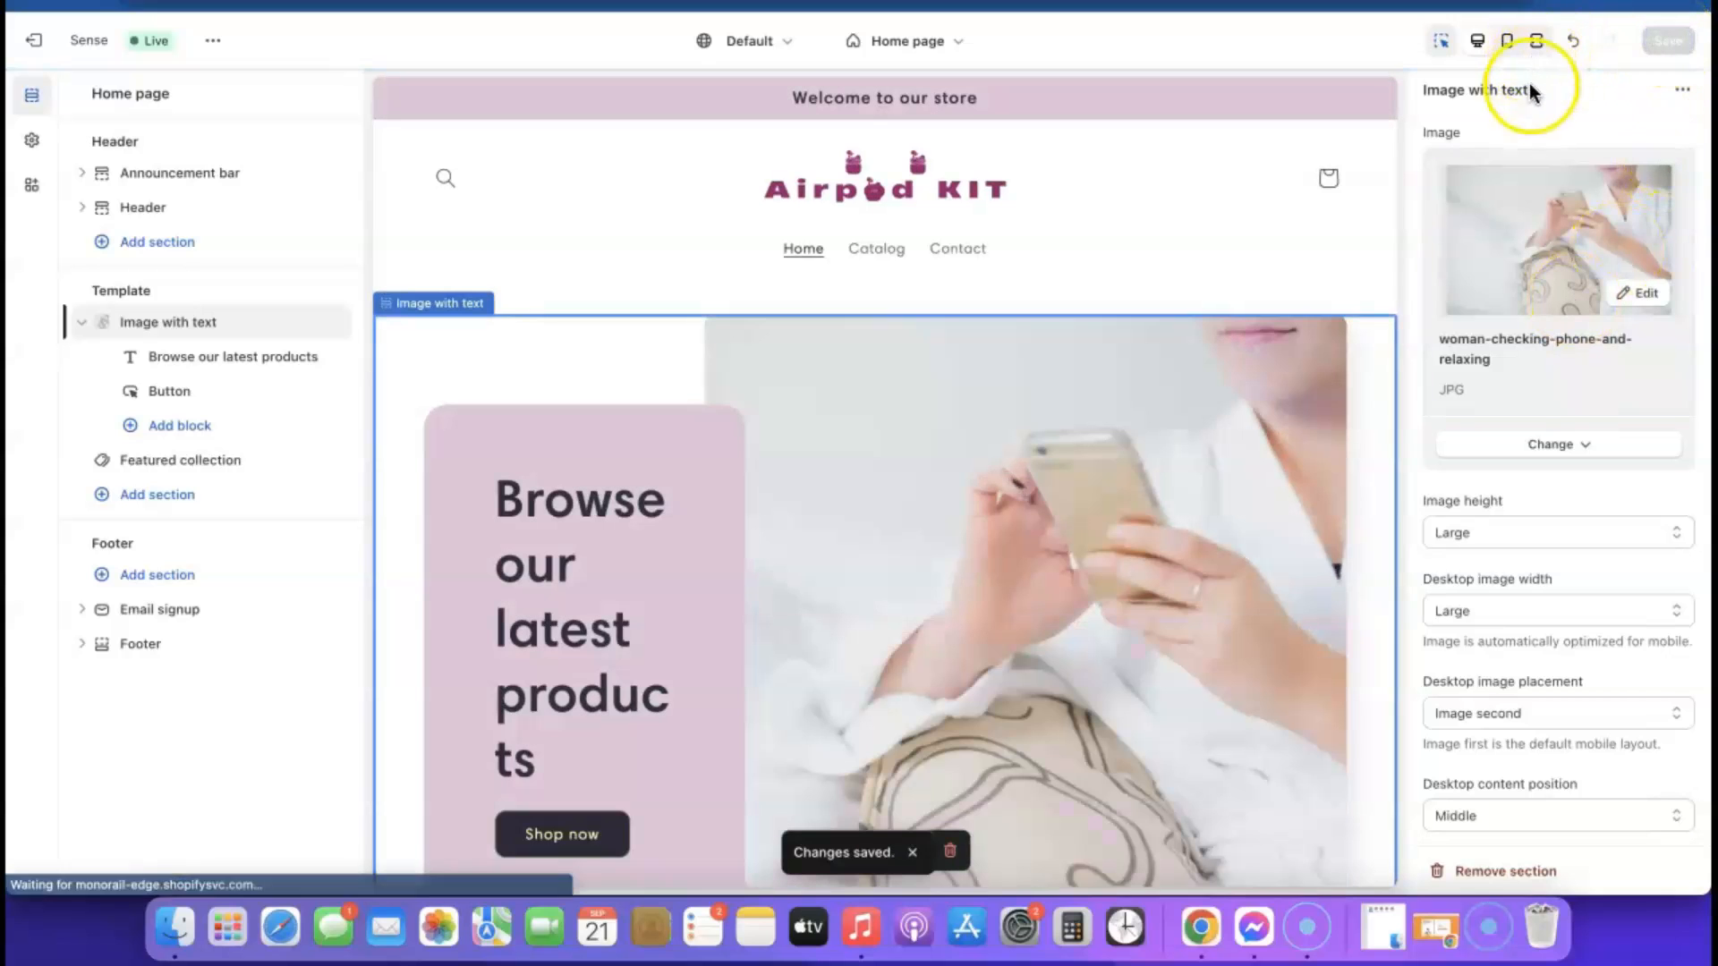
{"action": "left_click", "coordinate": [1507, 42]}
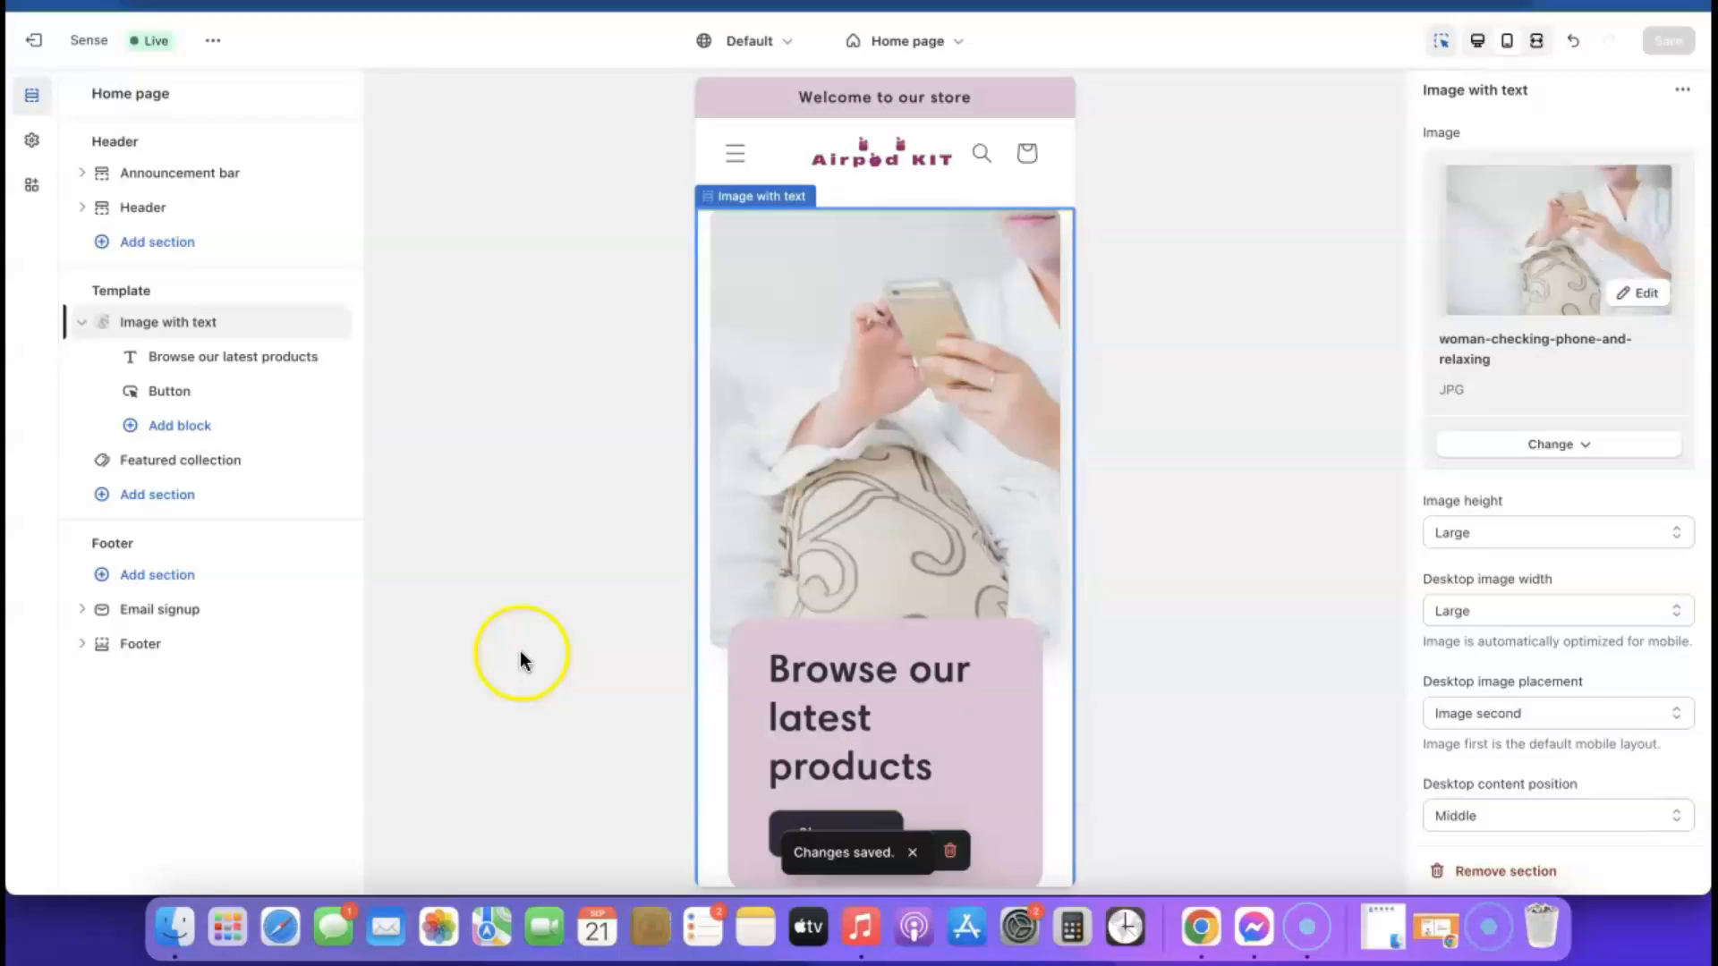
Review the home page's mobile preview, from the announcement bar down to the email signup and footer
{"action": "scroll", "coordinate": [883, 390], "scroll_direction": "down", "scroll_amount": 3}
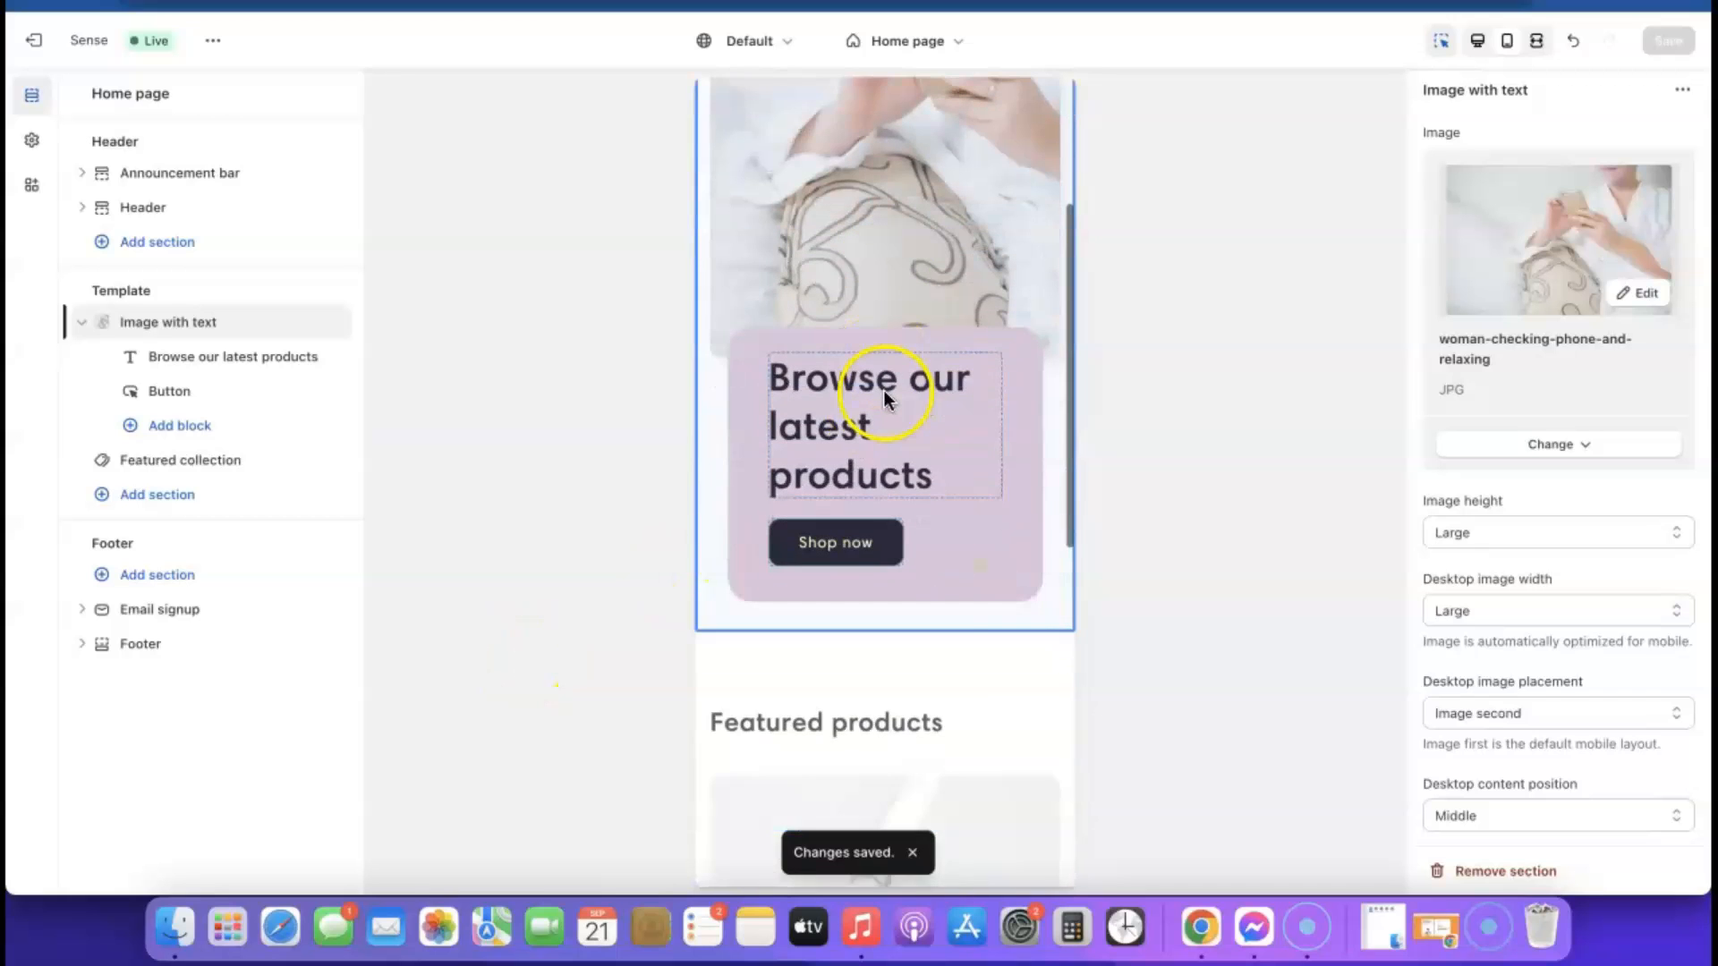
{"action": "scroll", "coordinate": [832, 528], "scroll_direction": "up", "scroll_amount": 4}
{"action": "scroll", "coordinate": [874, 429], "scroll_direction": "down", "scroll_amount": 3}
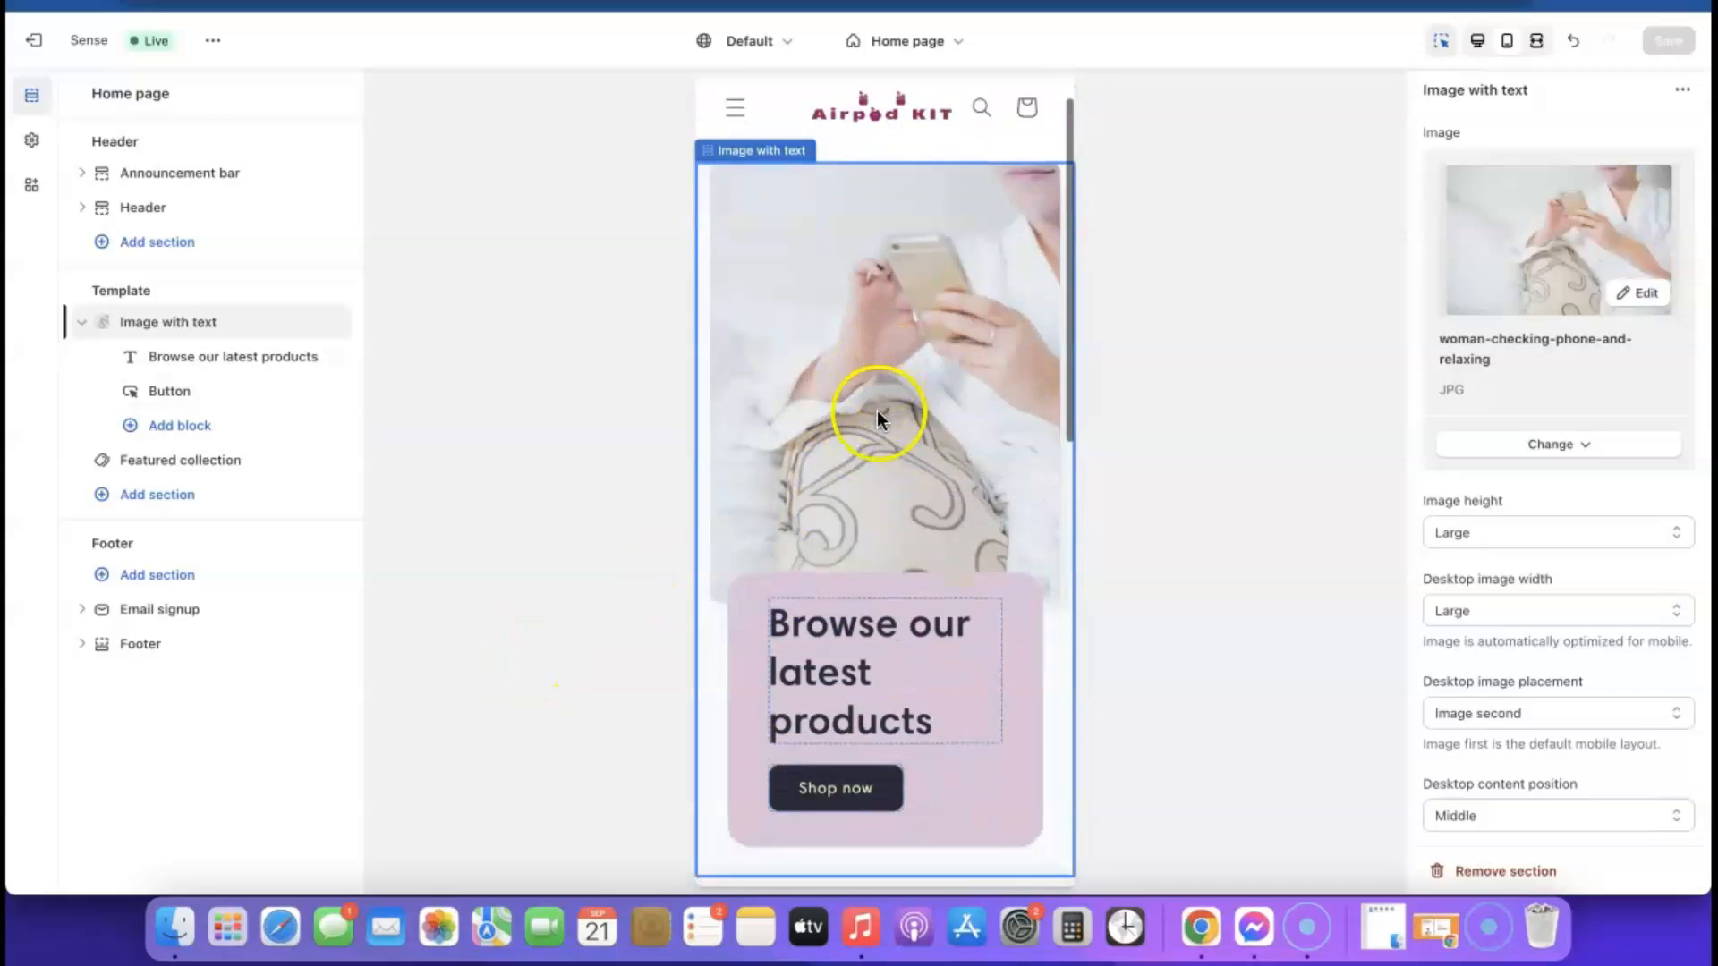
{"action": "scroll", "coordinate": [877, 414], "scroll_direction": "down", "scroll_amount": 10}
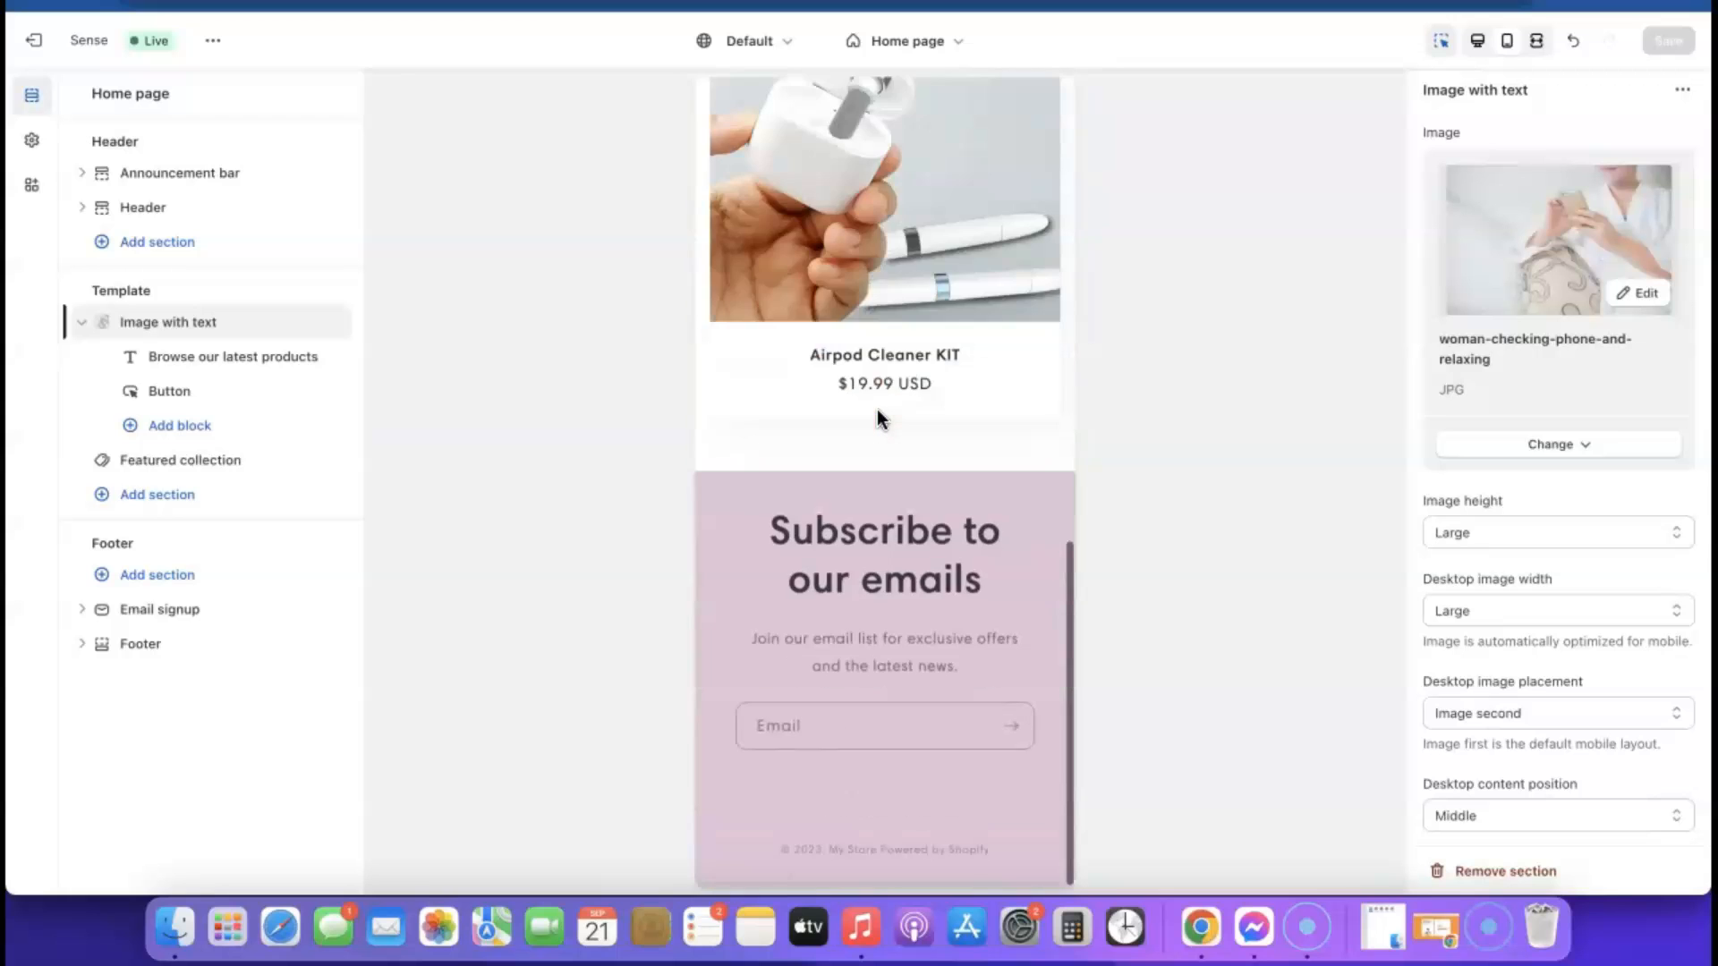
{"action": "scroll", "coordinate": [878, 419], "scroll_direction": "up", "scroll_amount": 10}
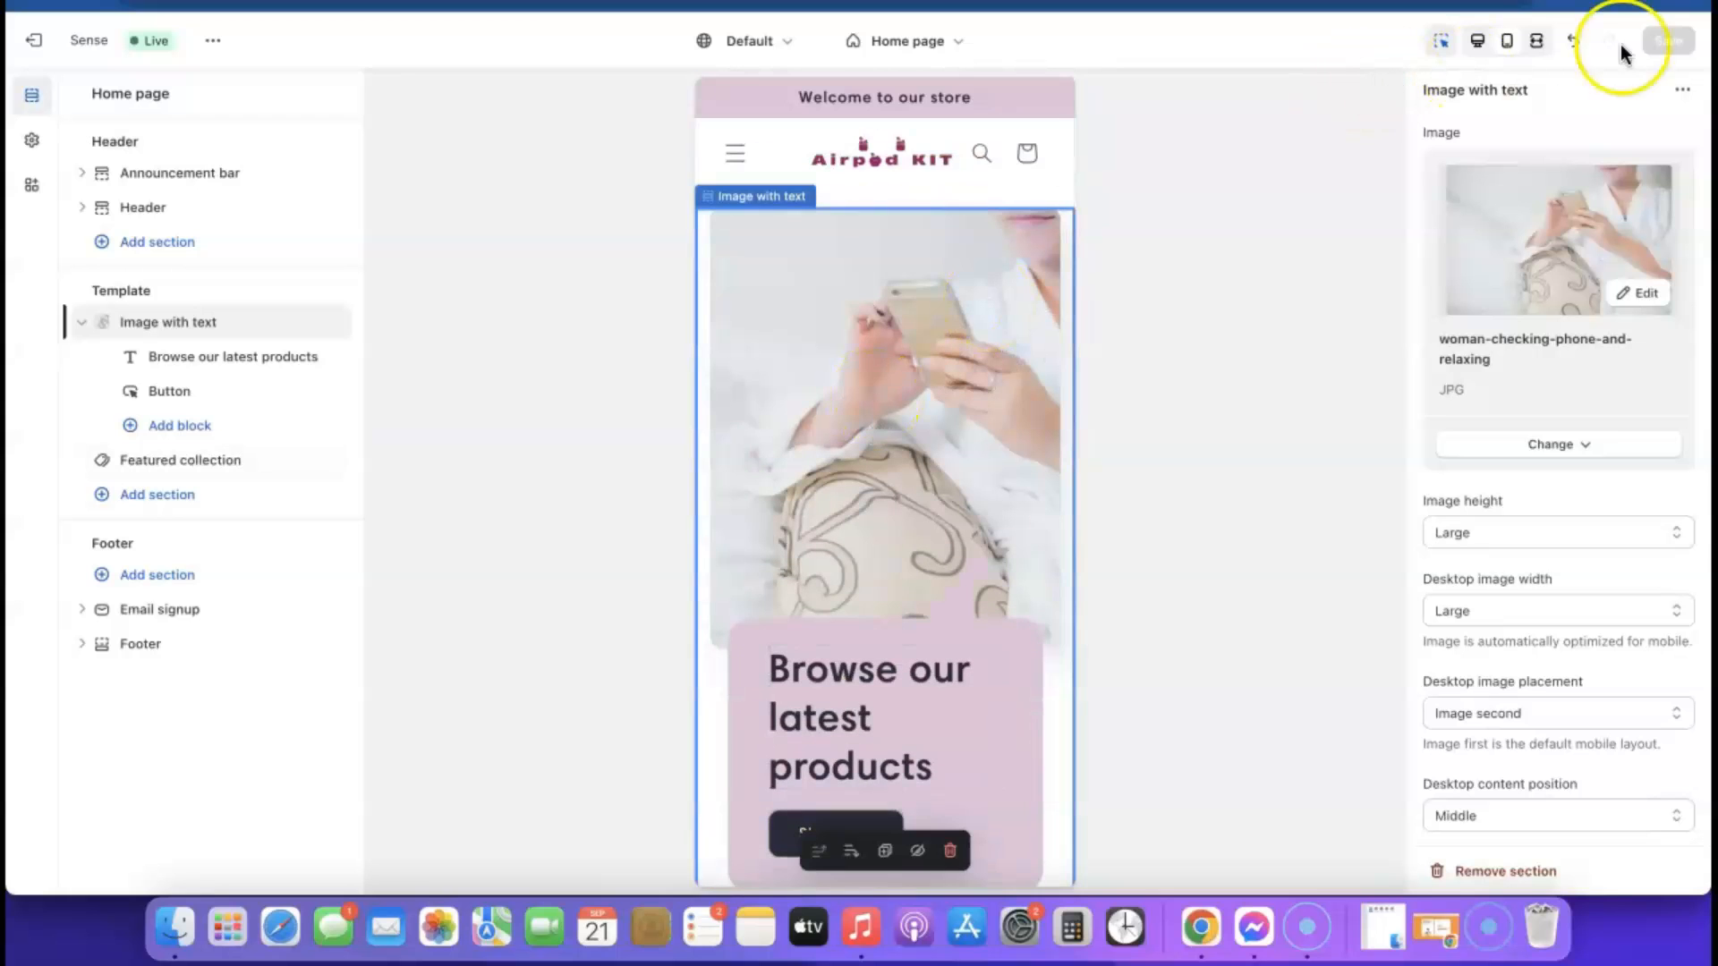
Switch the preview to desktop view and review the home page down to the email signup
{"action": "left_click", "coordinate": [1485, 47]}
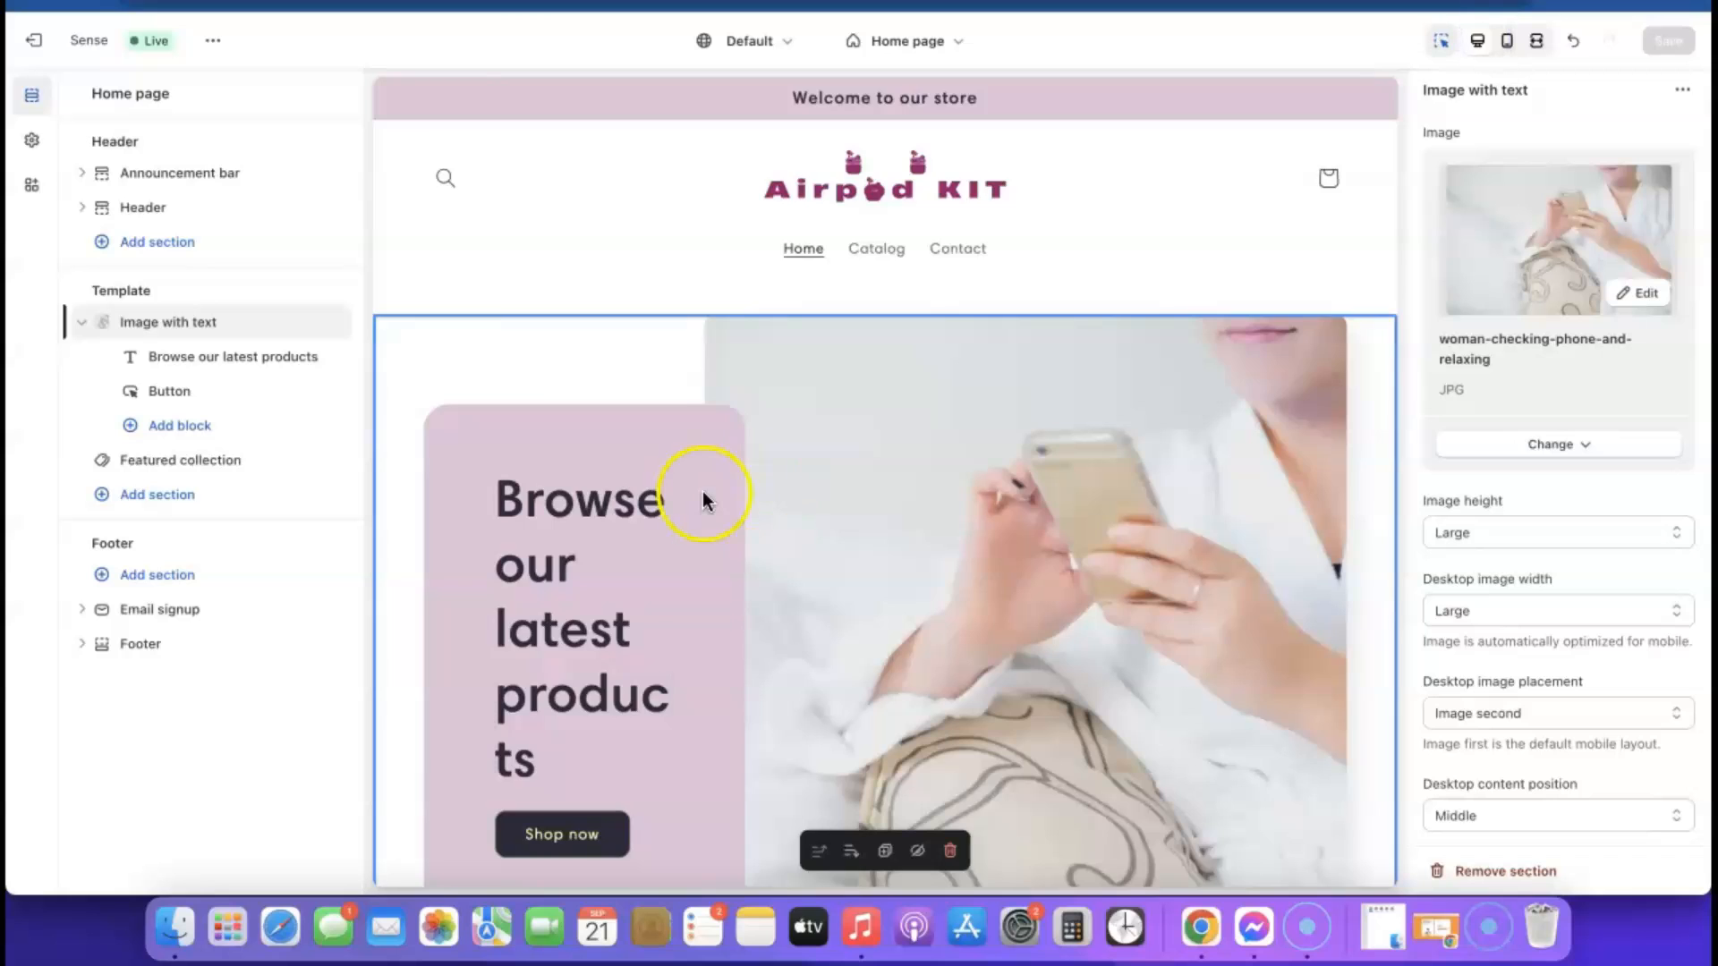
{"action": "scroll", "coordinate": [707, 454], "scroll_direction": "down", "scroll_amount": 4}
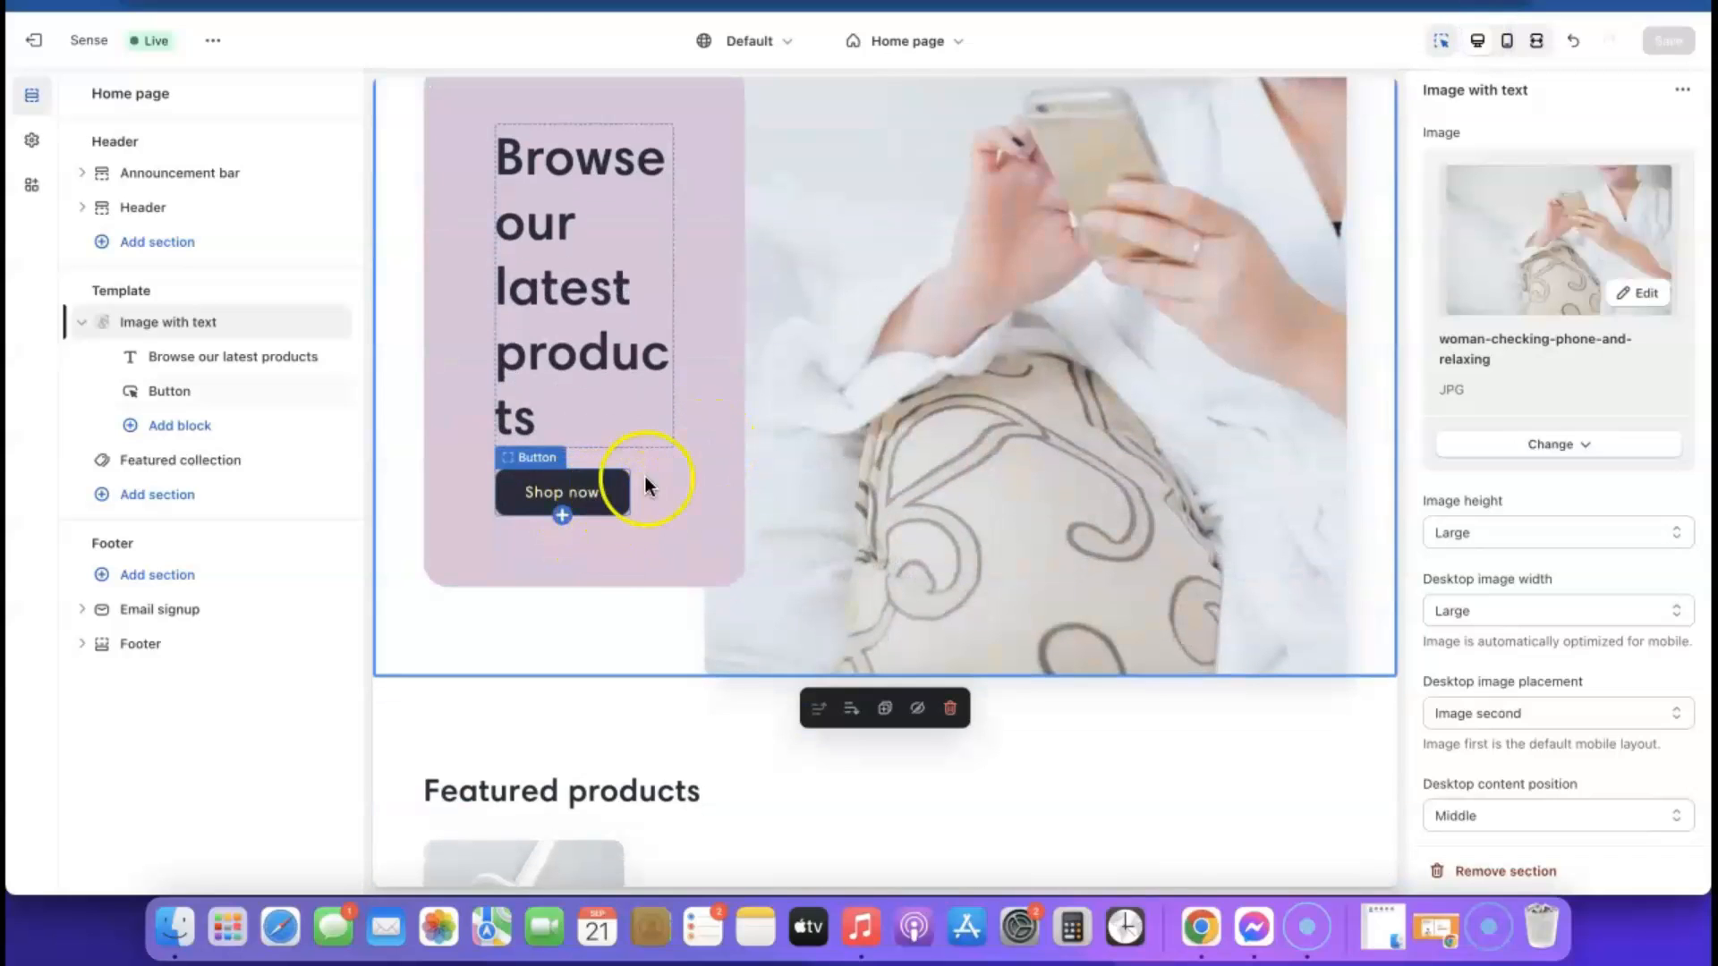
{"action": "scroll", "coordinate": [773, 517], "scroll_direction": "down", "scroll_amount": 3}
{"action": "scroll", "coordinate": [773, 512], "scroll_direction": "down", "scroll_amount": 5}
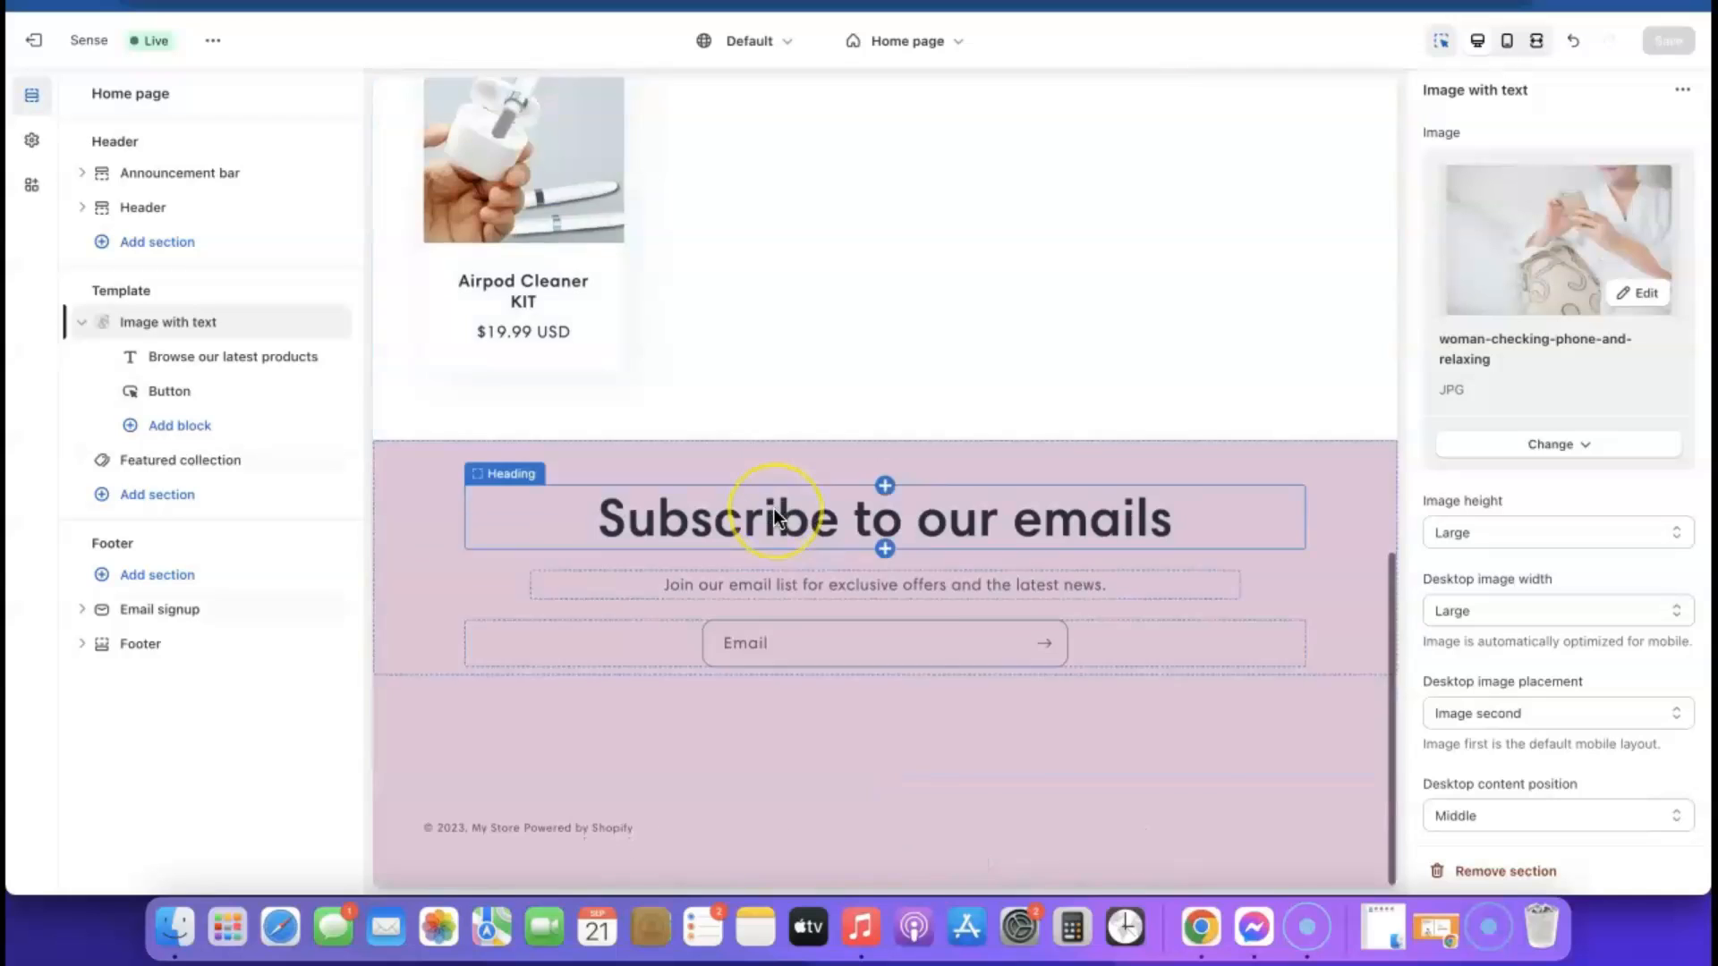
{"action": "scroll", "coordinate": [773, 512], "scroll_direction": "up", "scroll_amount": 7}
{"action": "scroll", "coordinate": [716, 537], "scroll_direction": "down", "scroll_amount": 4}
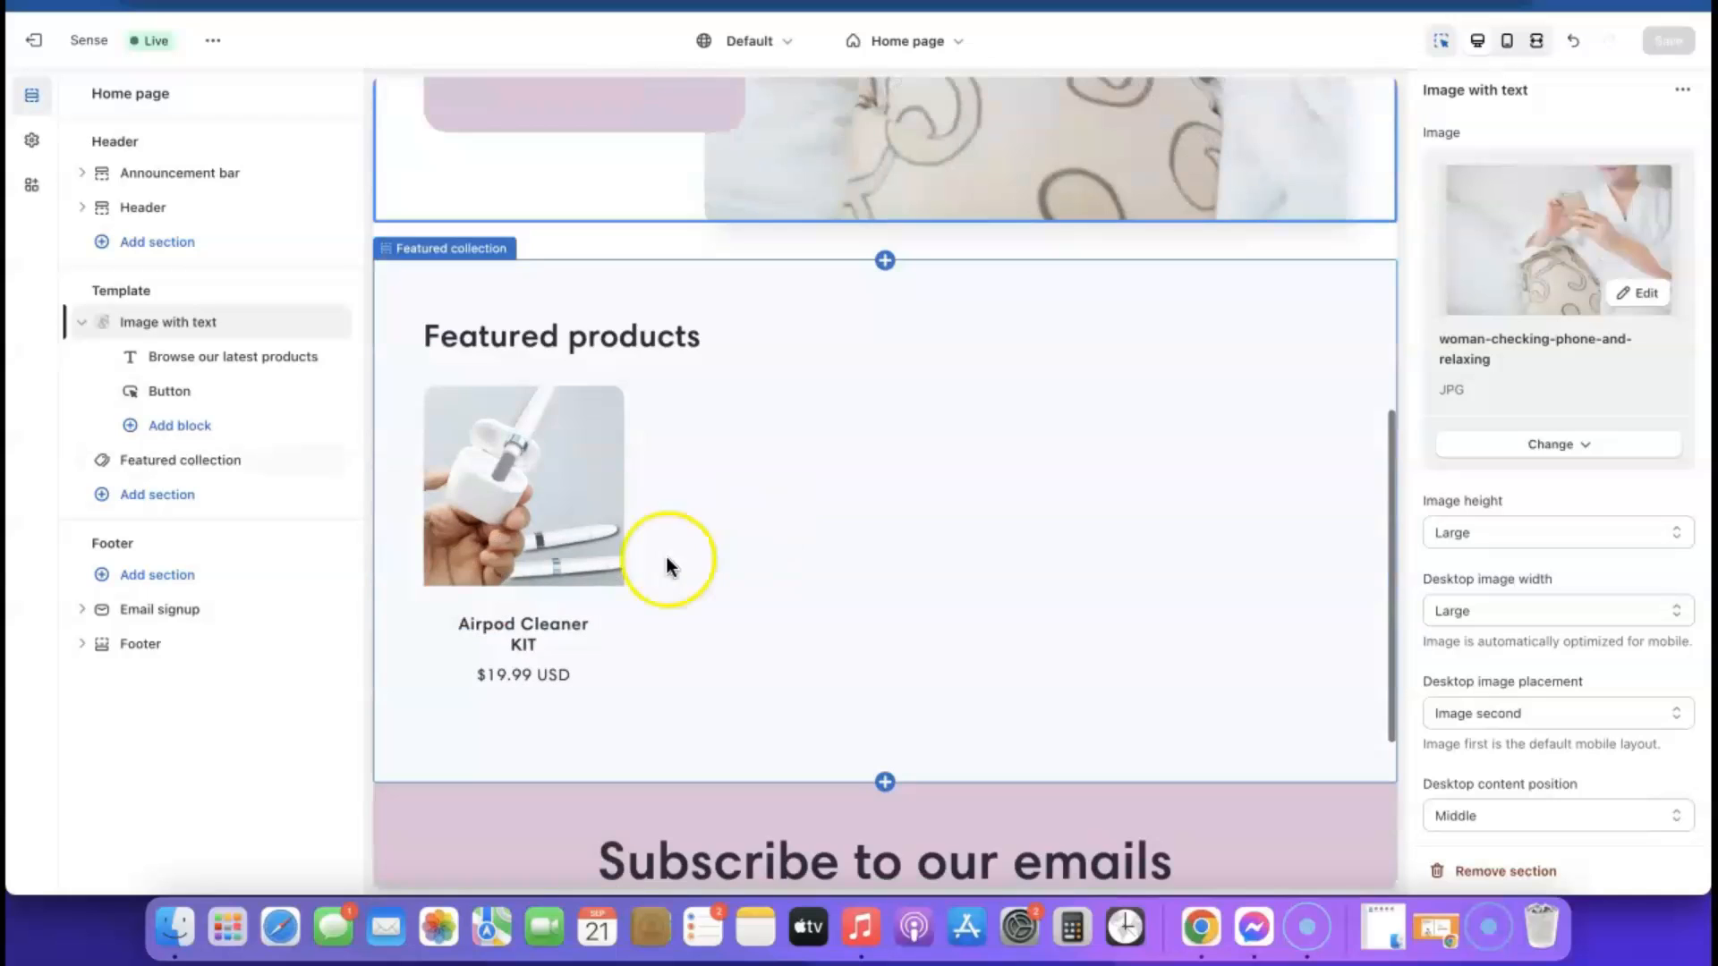
View the Airpod Cleaner KIT page from Featured products, return to the Home page template and inspect its Shop now button
{"action": "left_click", "coordinate": [579, 467]}
{"action": "left_click", "coordinate": [558, 472]}
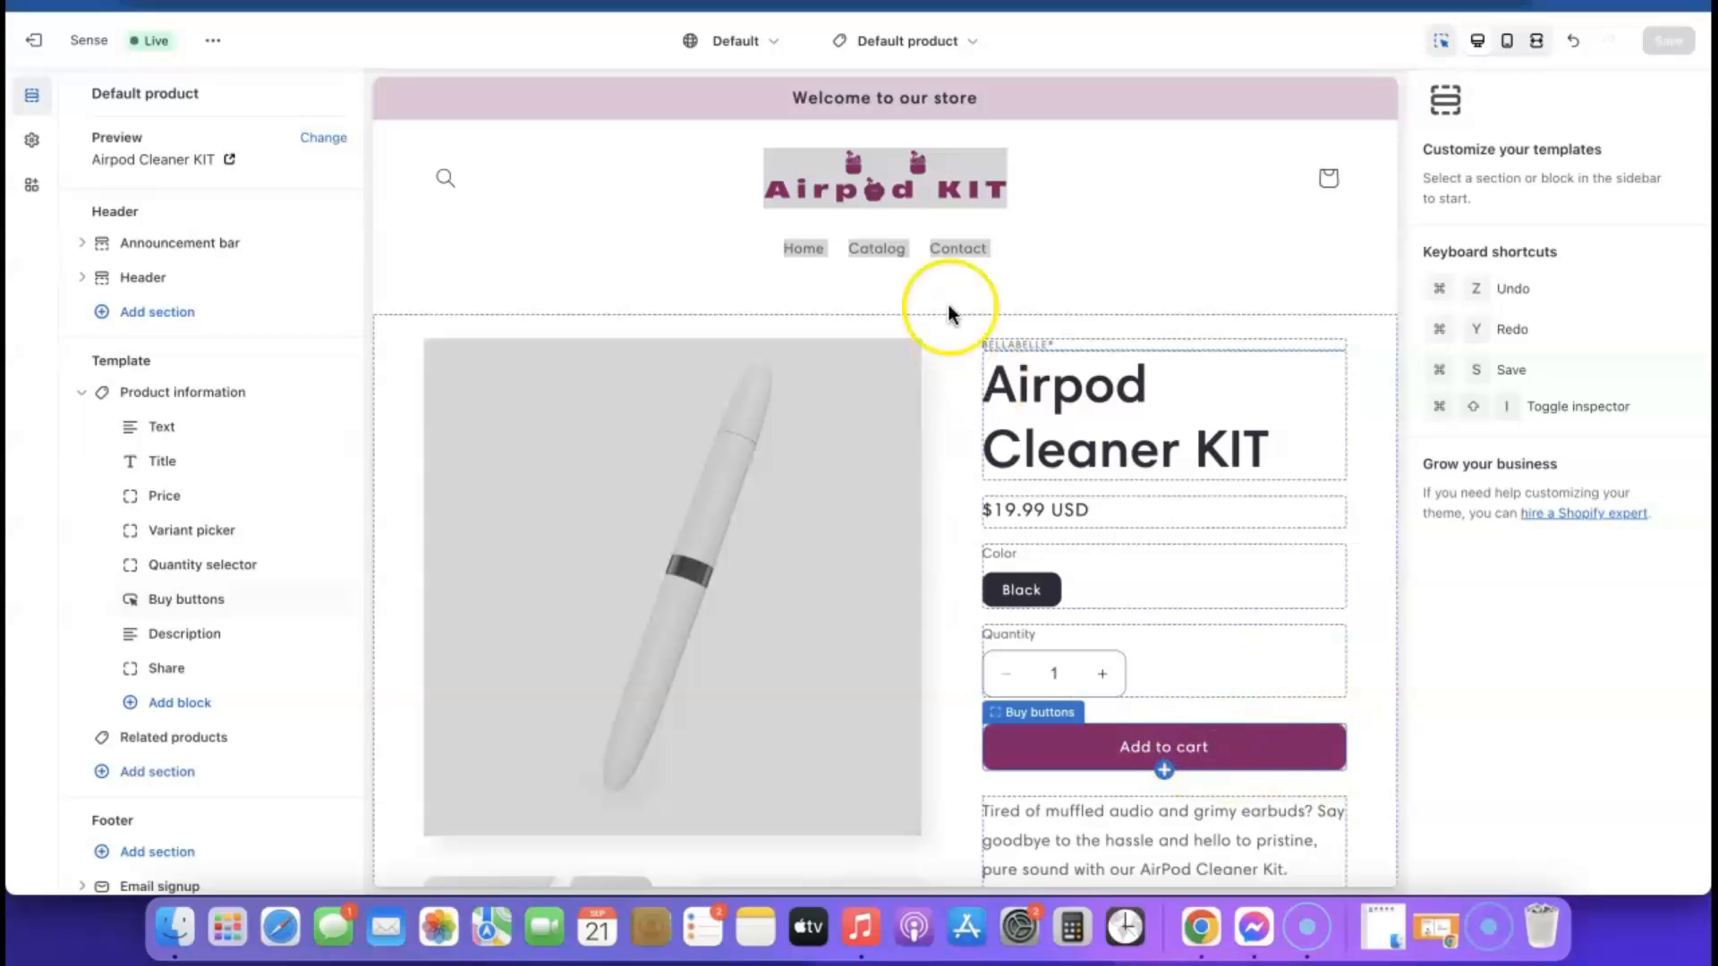
{"action": "left_click", "coordinate": [951, 32]}
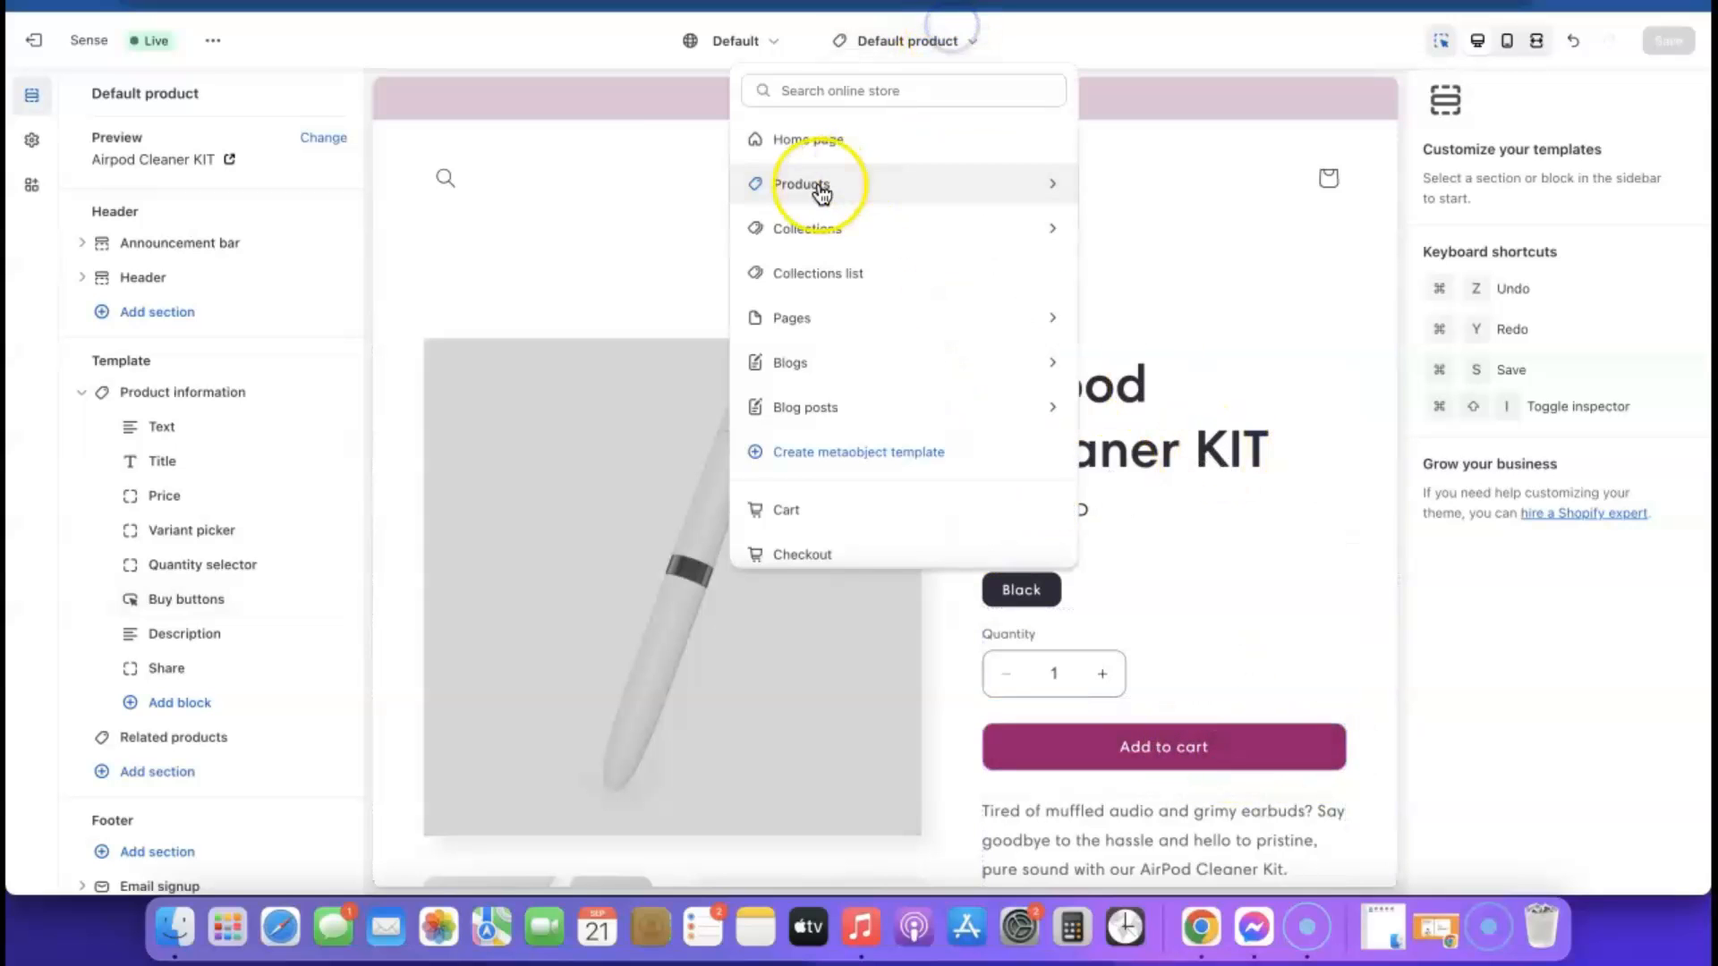
{"action": "left_click", "coordinate": [792, 136]}
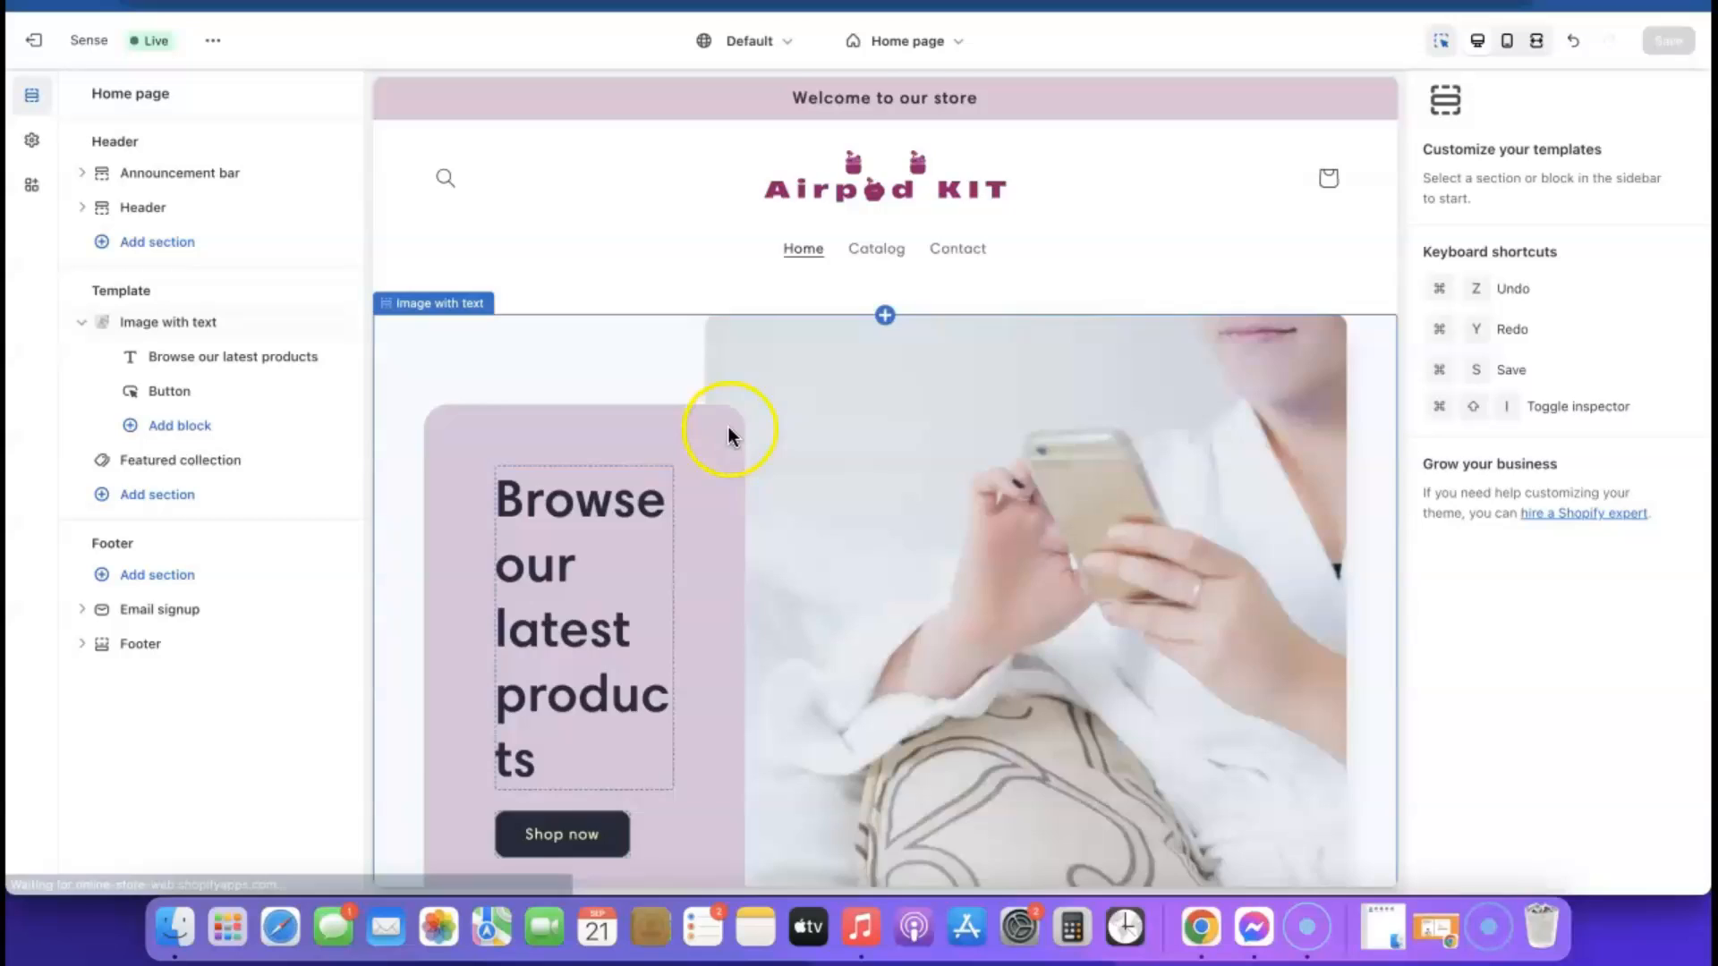
{"action": "scroll", "coordinate": [728, 427], "scroll_direction": "down", "scroll_amount": 5}
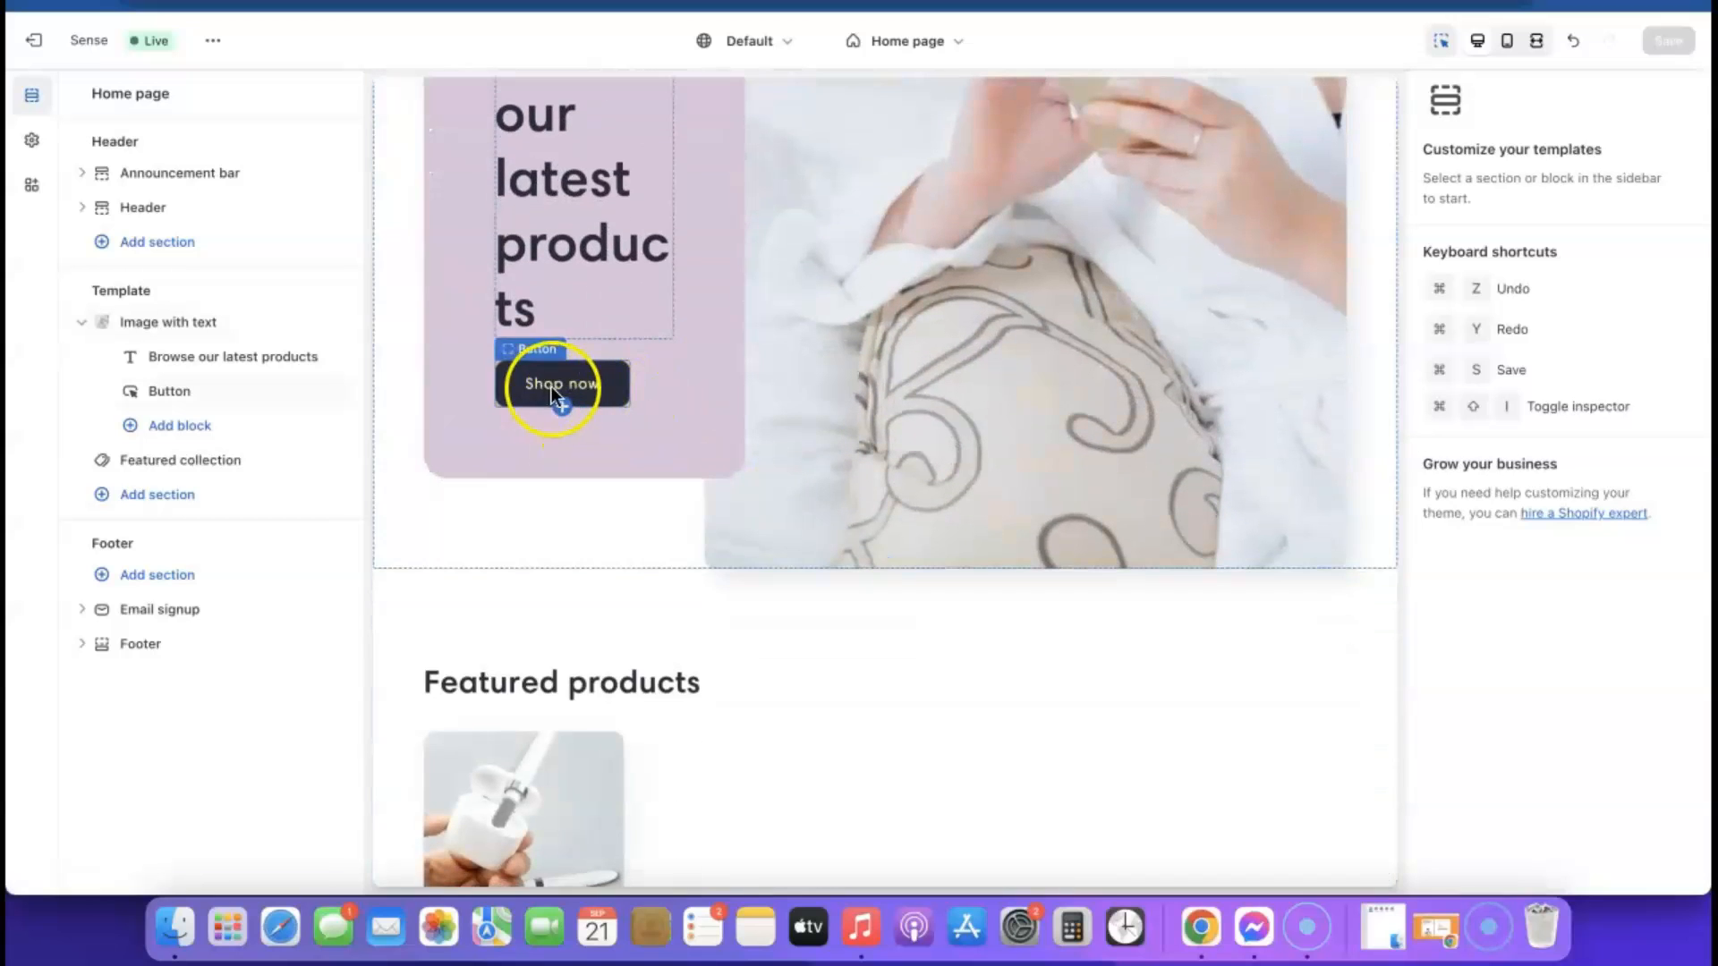
{"action": "scroll", "coordinate": [563, 398], "scroll_direction": "up", "scroll_amount": 5}
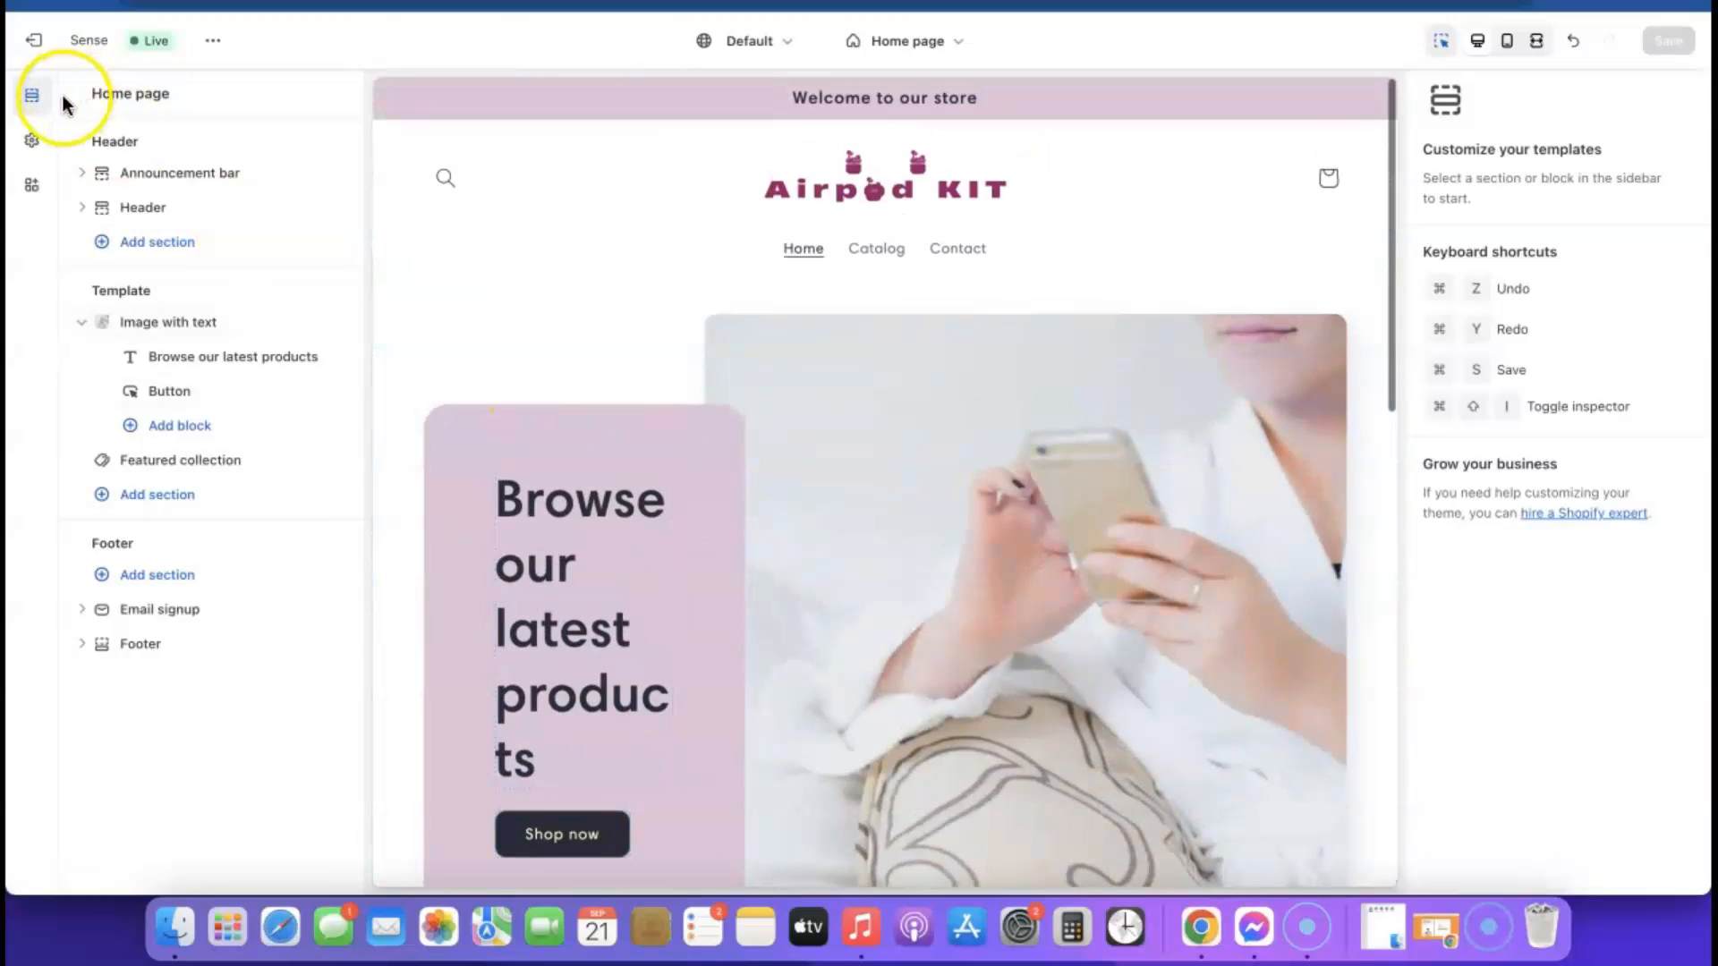
Set the solid button background of color Scheme 2 to #9B046F and save the theme
{"action": "left_click", "coordinate": [29, 145]}
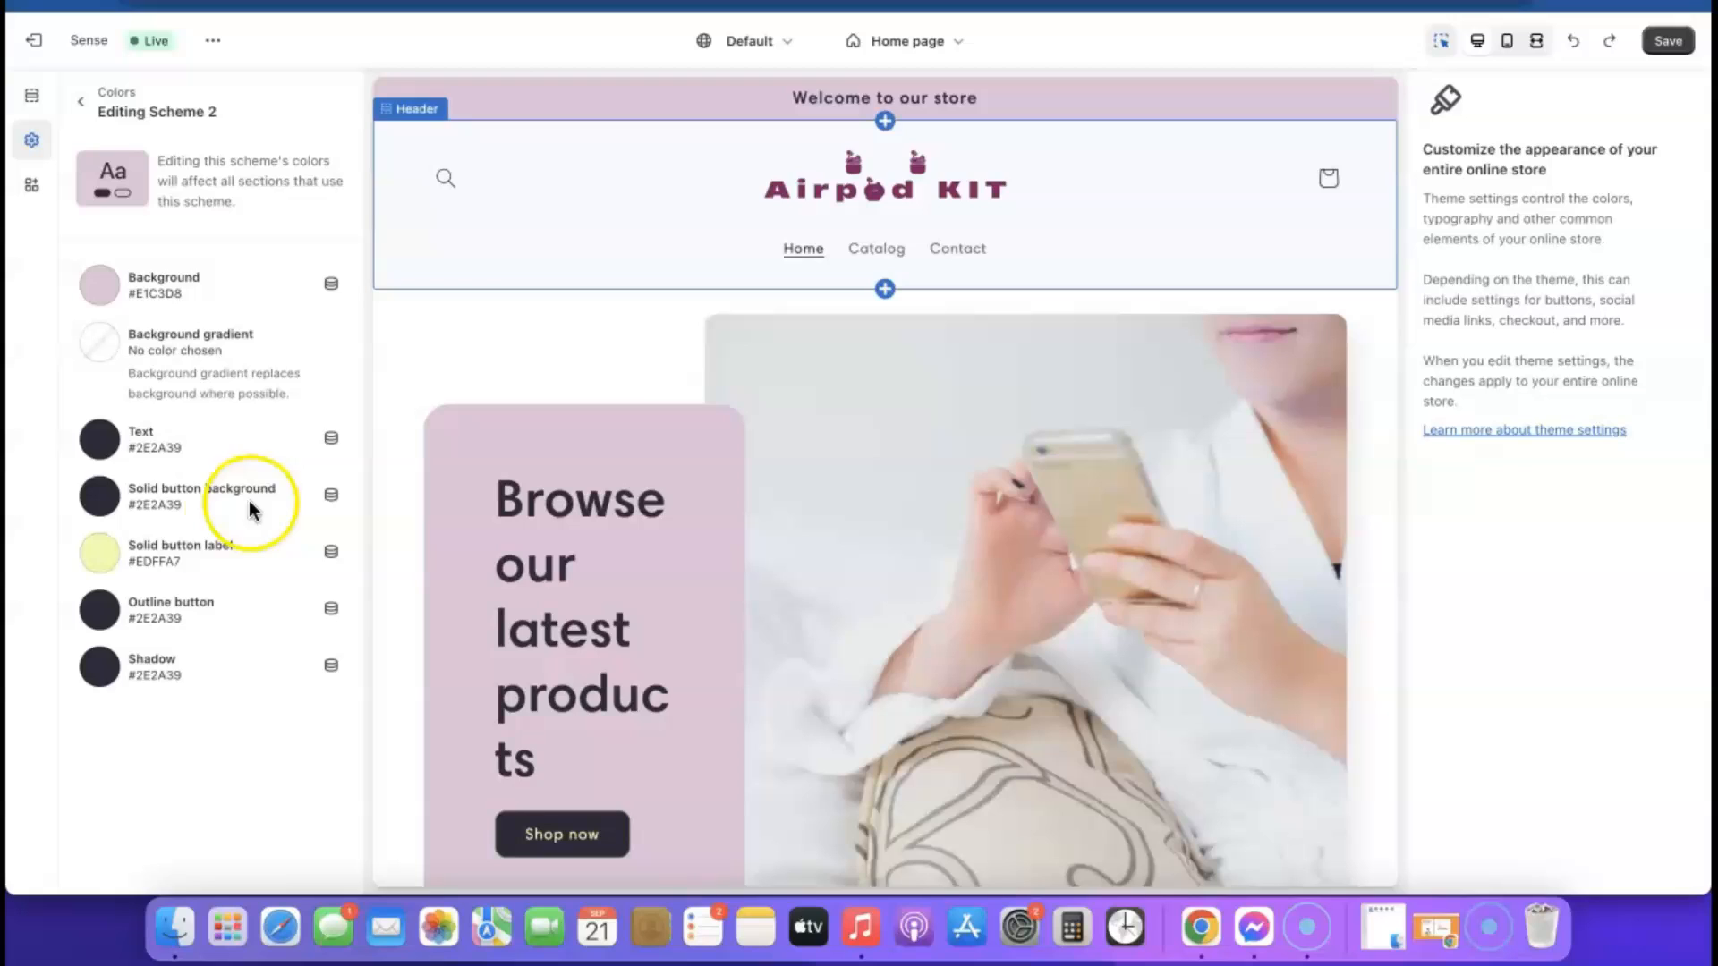
{"action": "left_click", "coordinate": [101, 497]}
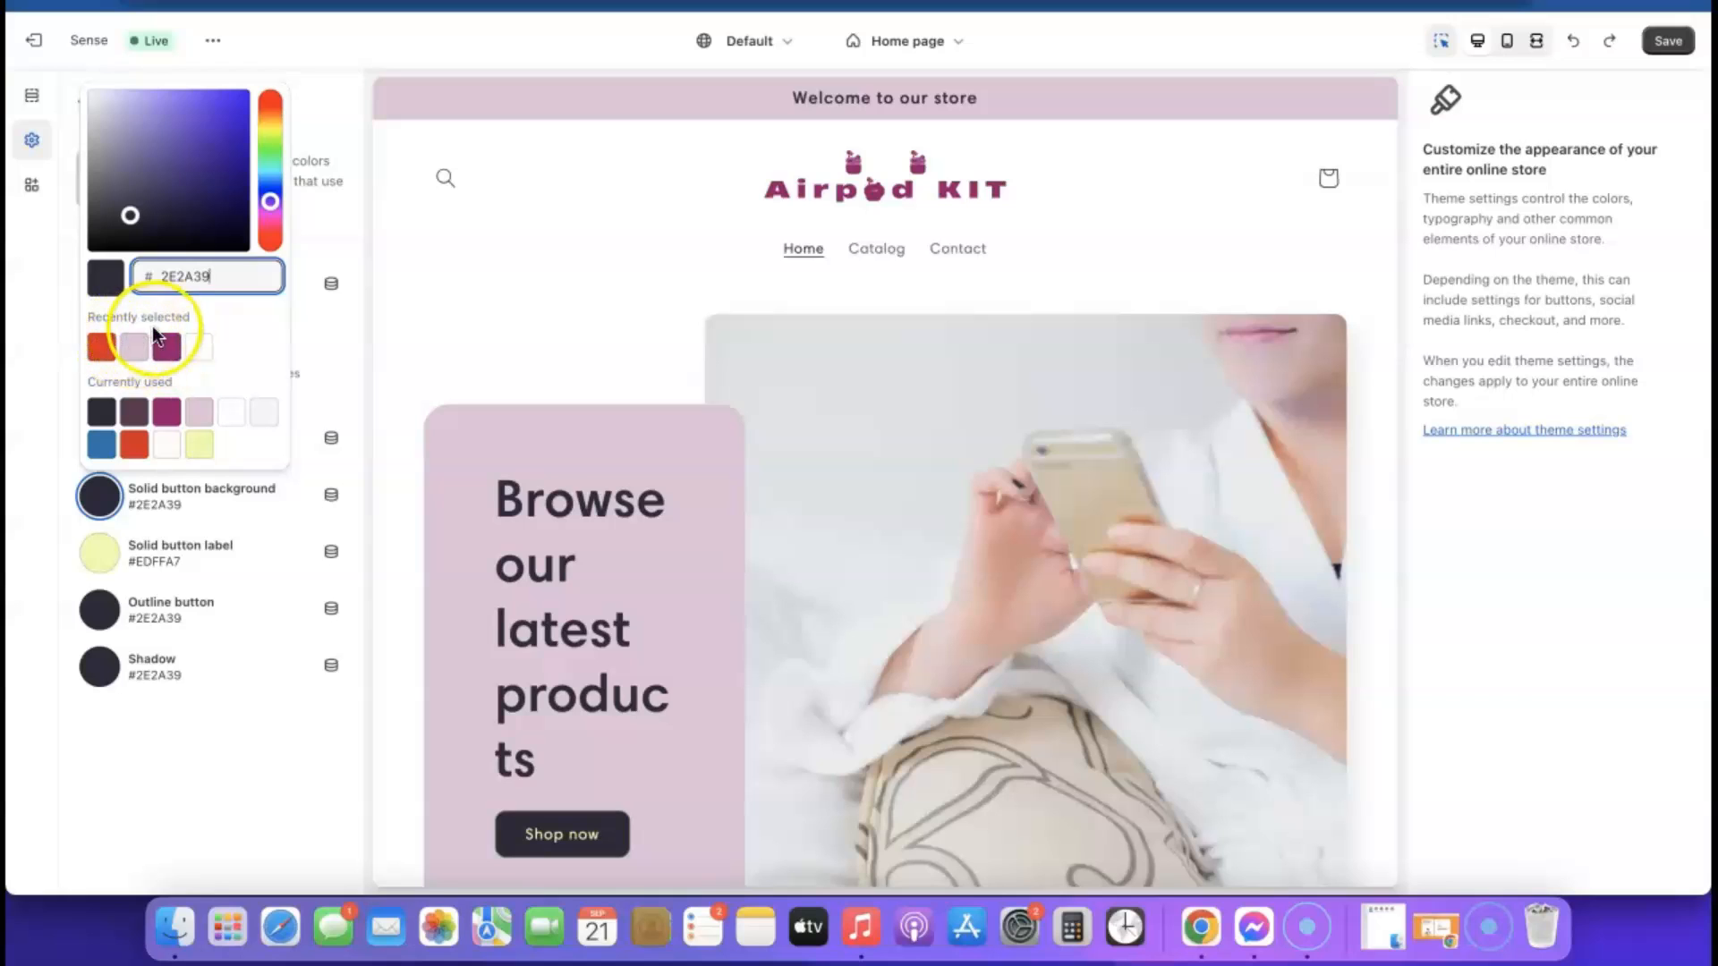
{"action": "left_click", "coordinate": [167, 348]}
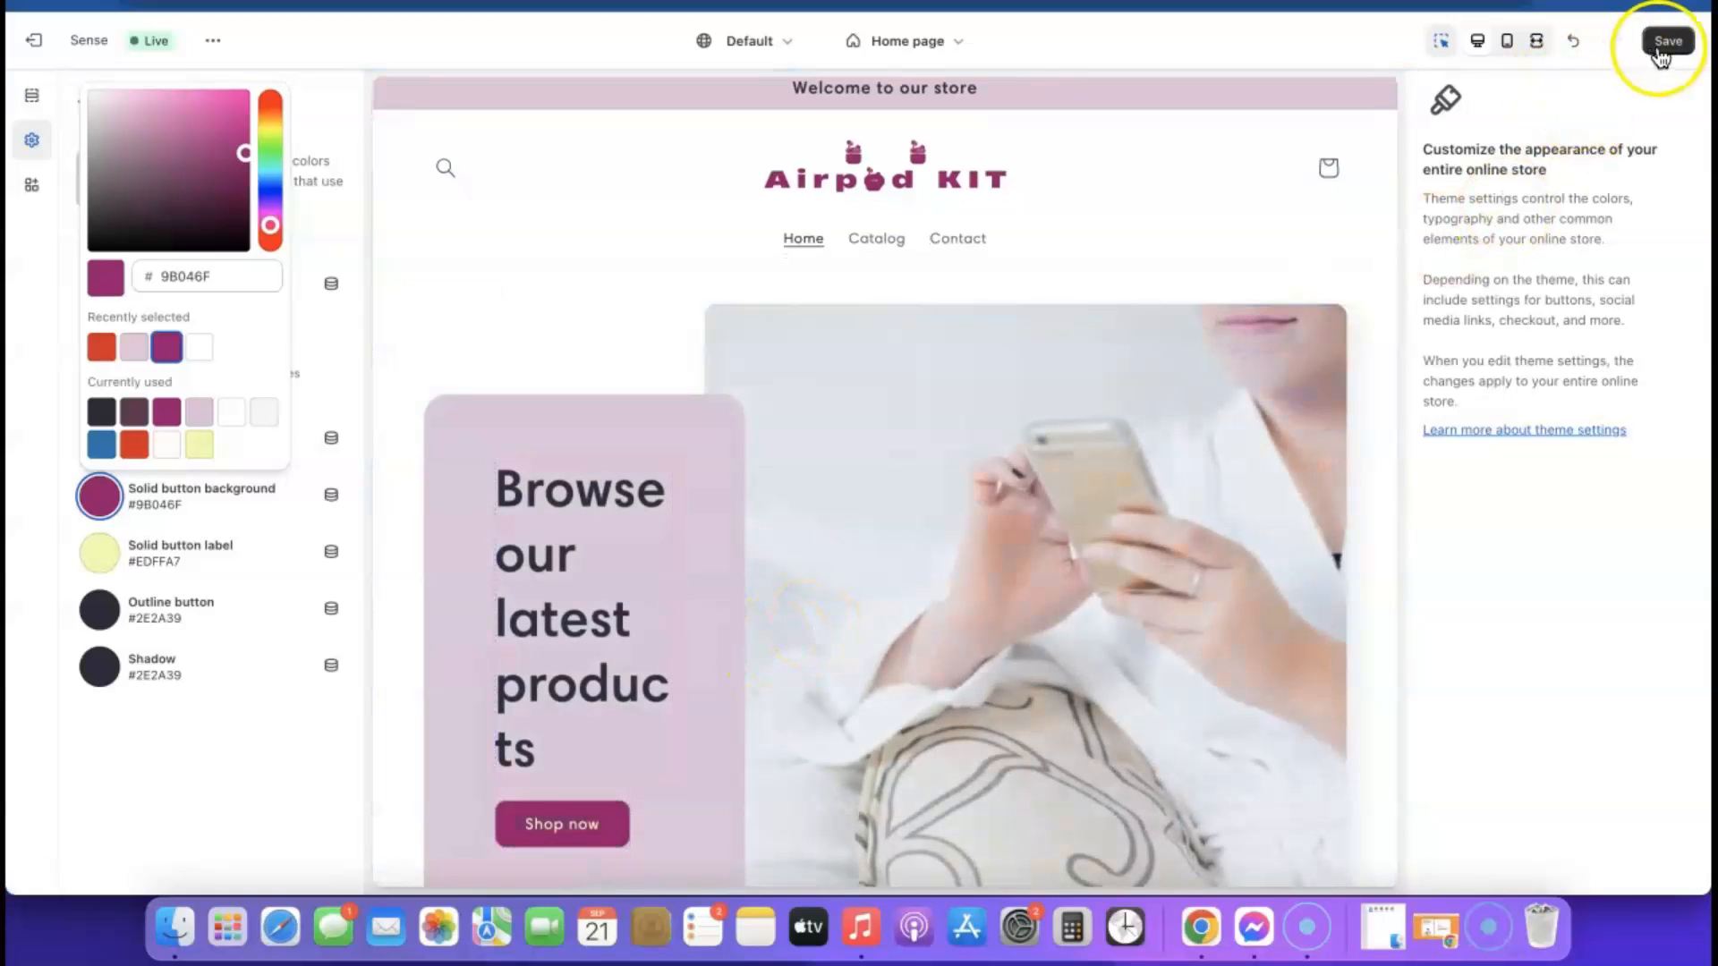
{"action": "left_click", "coordinate": [1670, 43]}
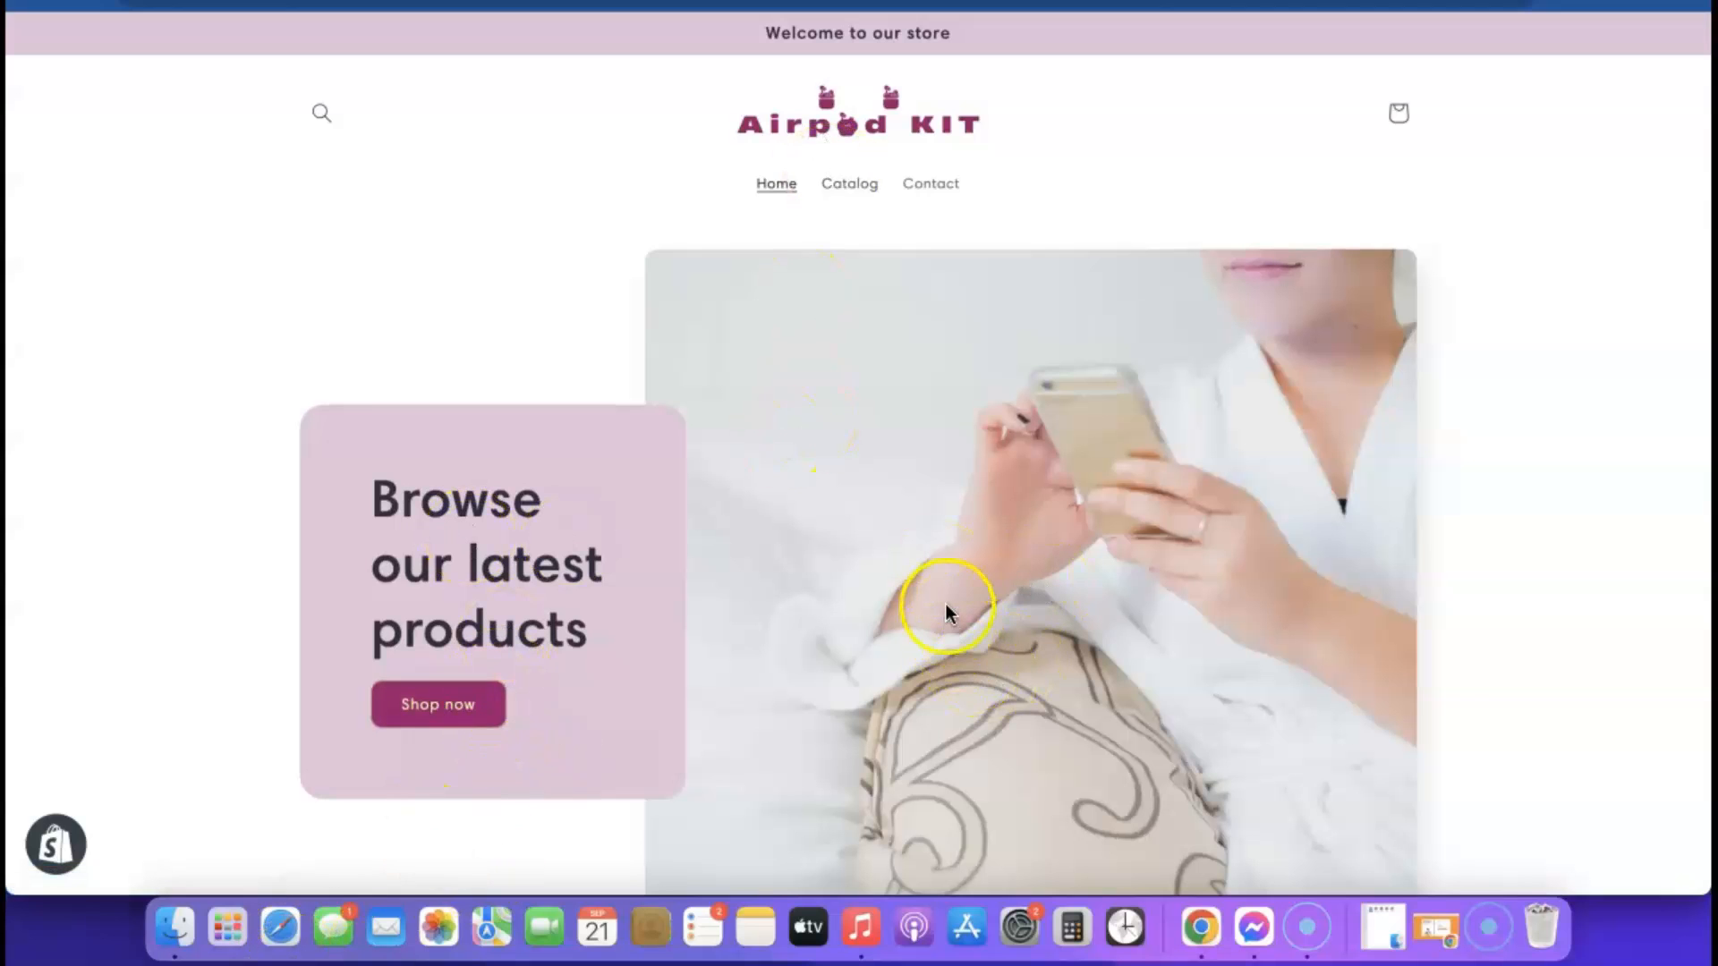
Review the live storefront home page, including the recolored Shop now button and Featured products
{"action": "scroll", "coordinate": [1054, 576], "scroll_direction": "down", "scroll_amount": 10}
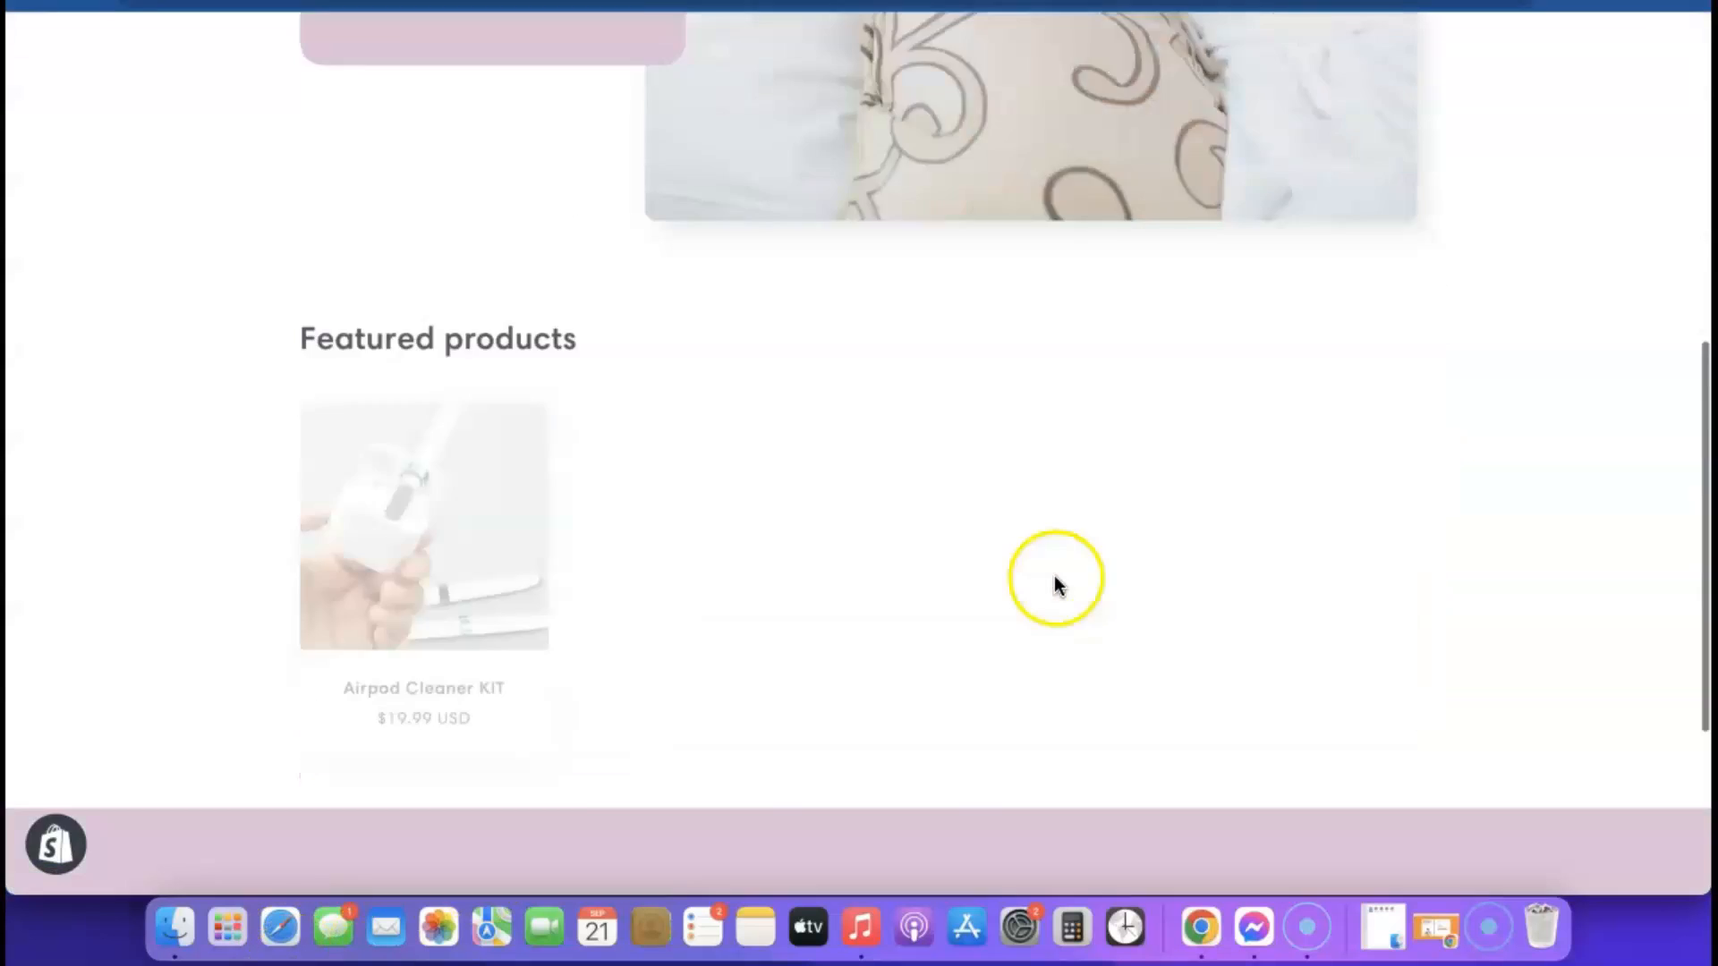
{"action": "scroll", "coordinate": [1054, 576], "scroll_direction": "down", "scroll_amount": 5}
{"action": "scroll", "coordinate": [1059, 630], "scroll_direction": "up", "scroll_amount": 10}
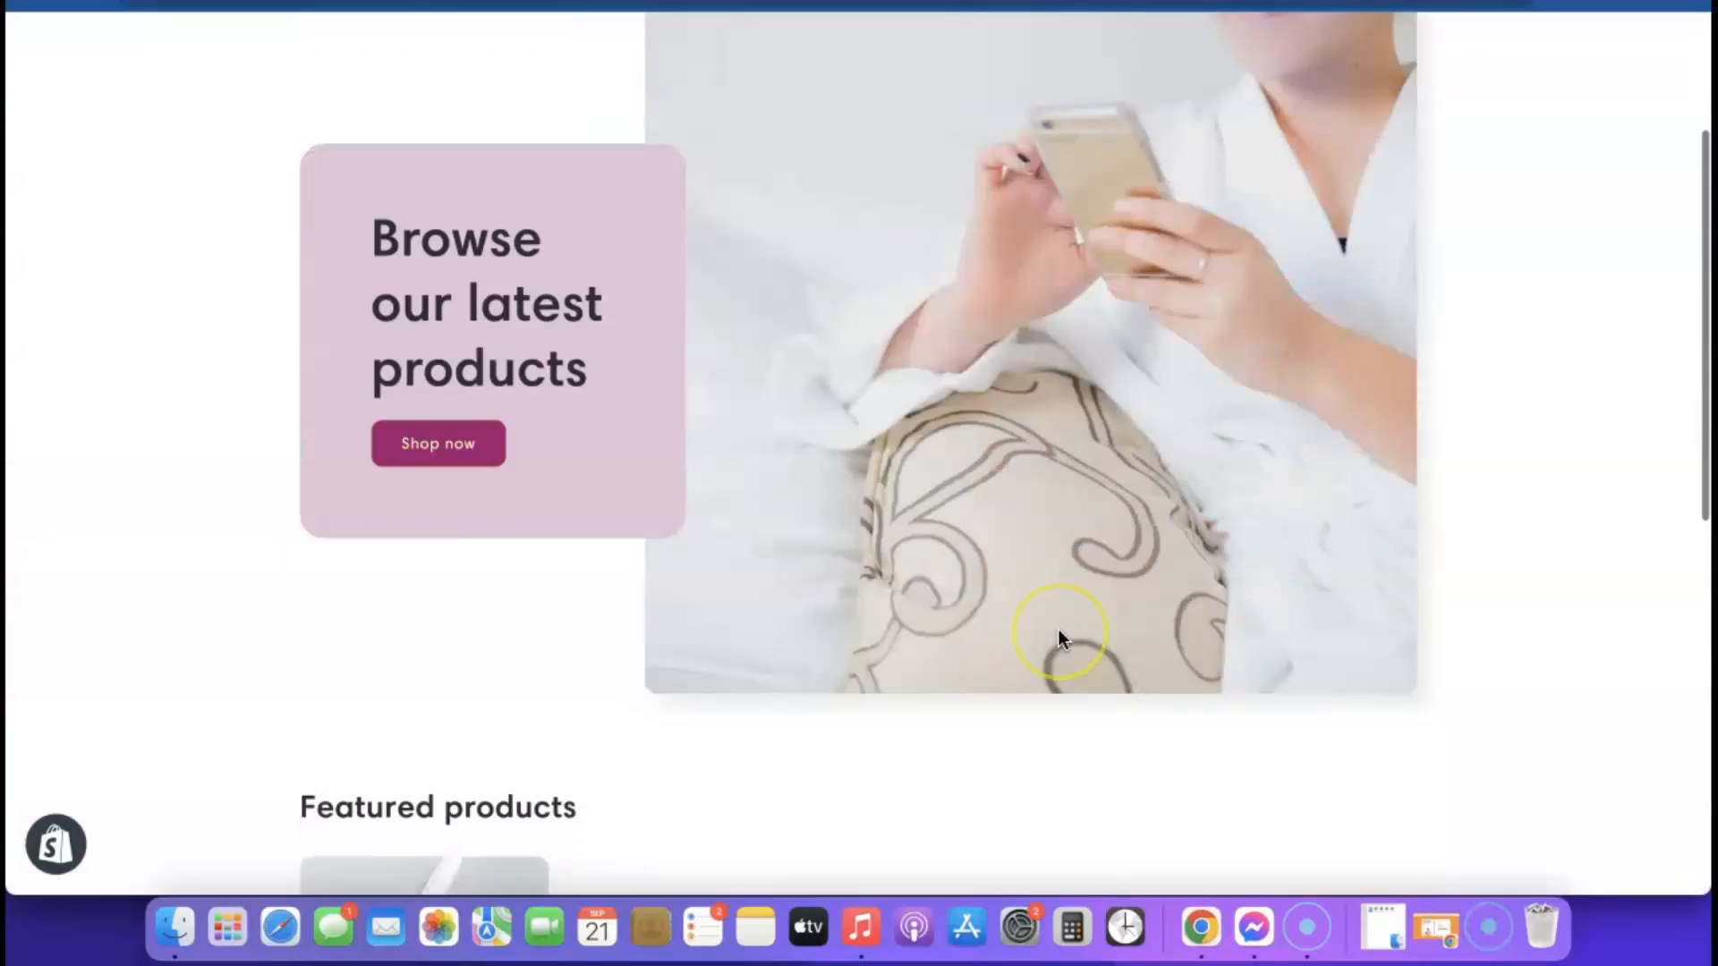
{"action": "scroll", "coordinate": [1057, 629], "scroll_direction": "down", "scroll_amount": 10}
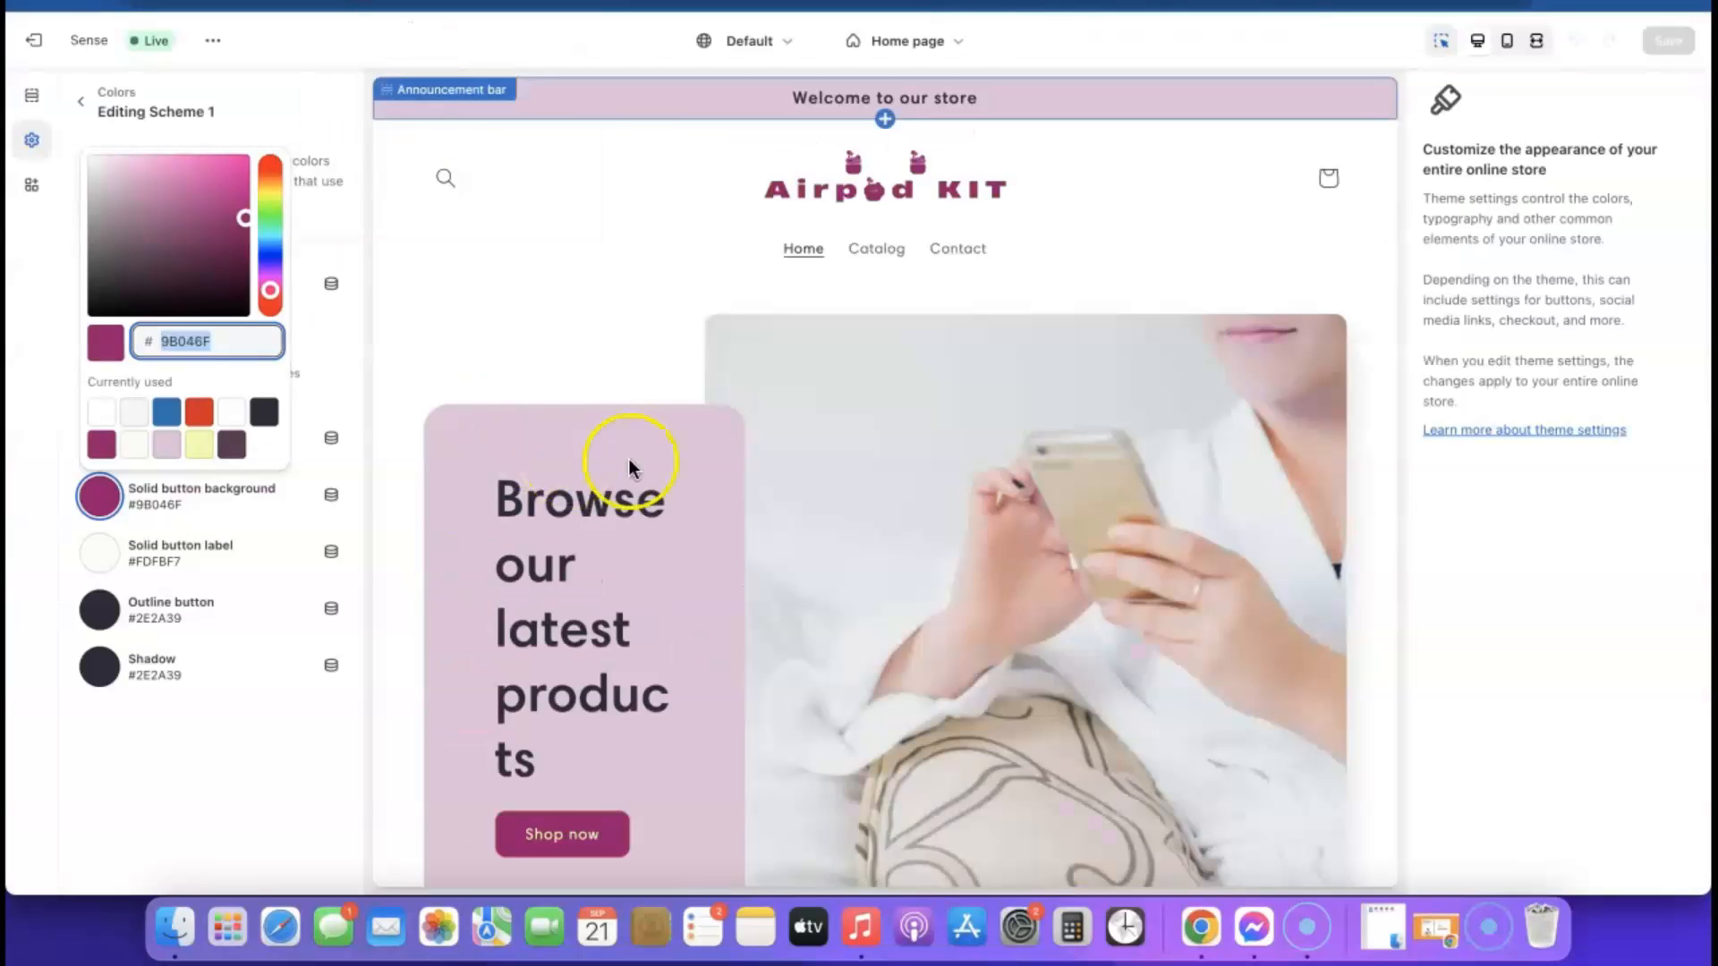
Leave the theme editor and open the Policies page in the store settings
{"action": "left_click", "coordinate": [51, 49]}
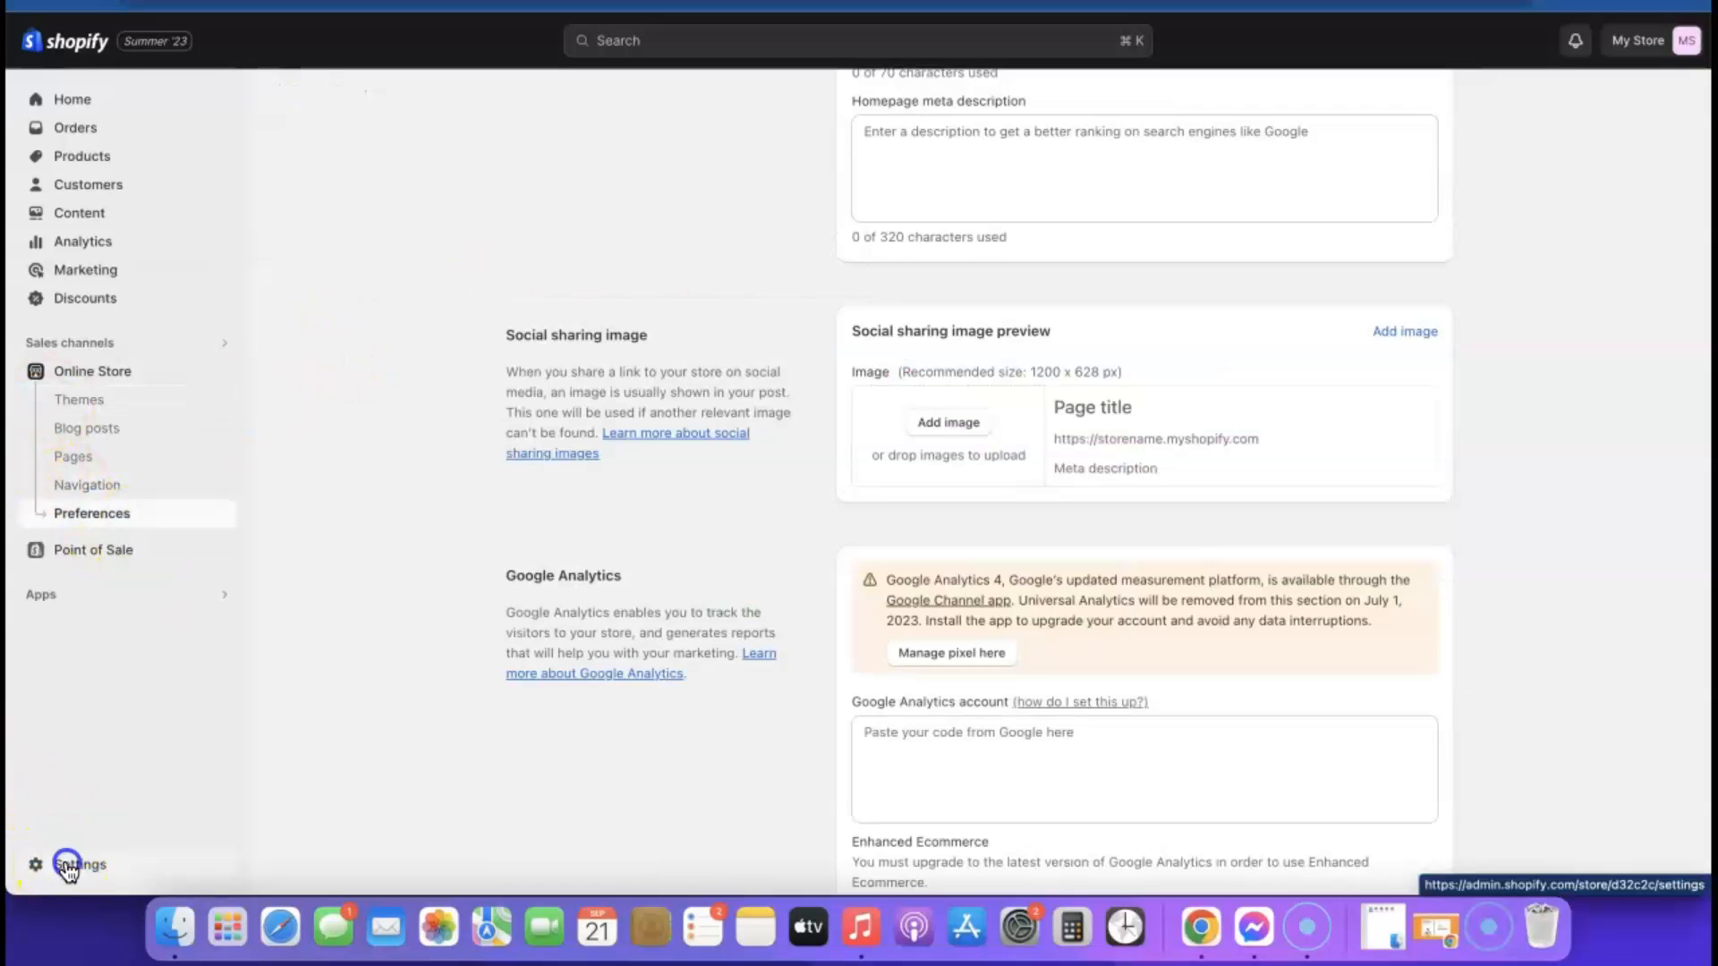
{"action": "left_click", "coordinate": [67, 860]}
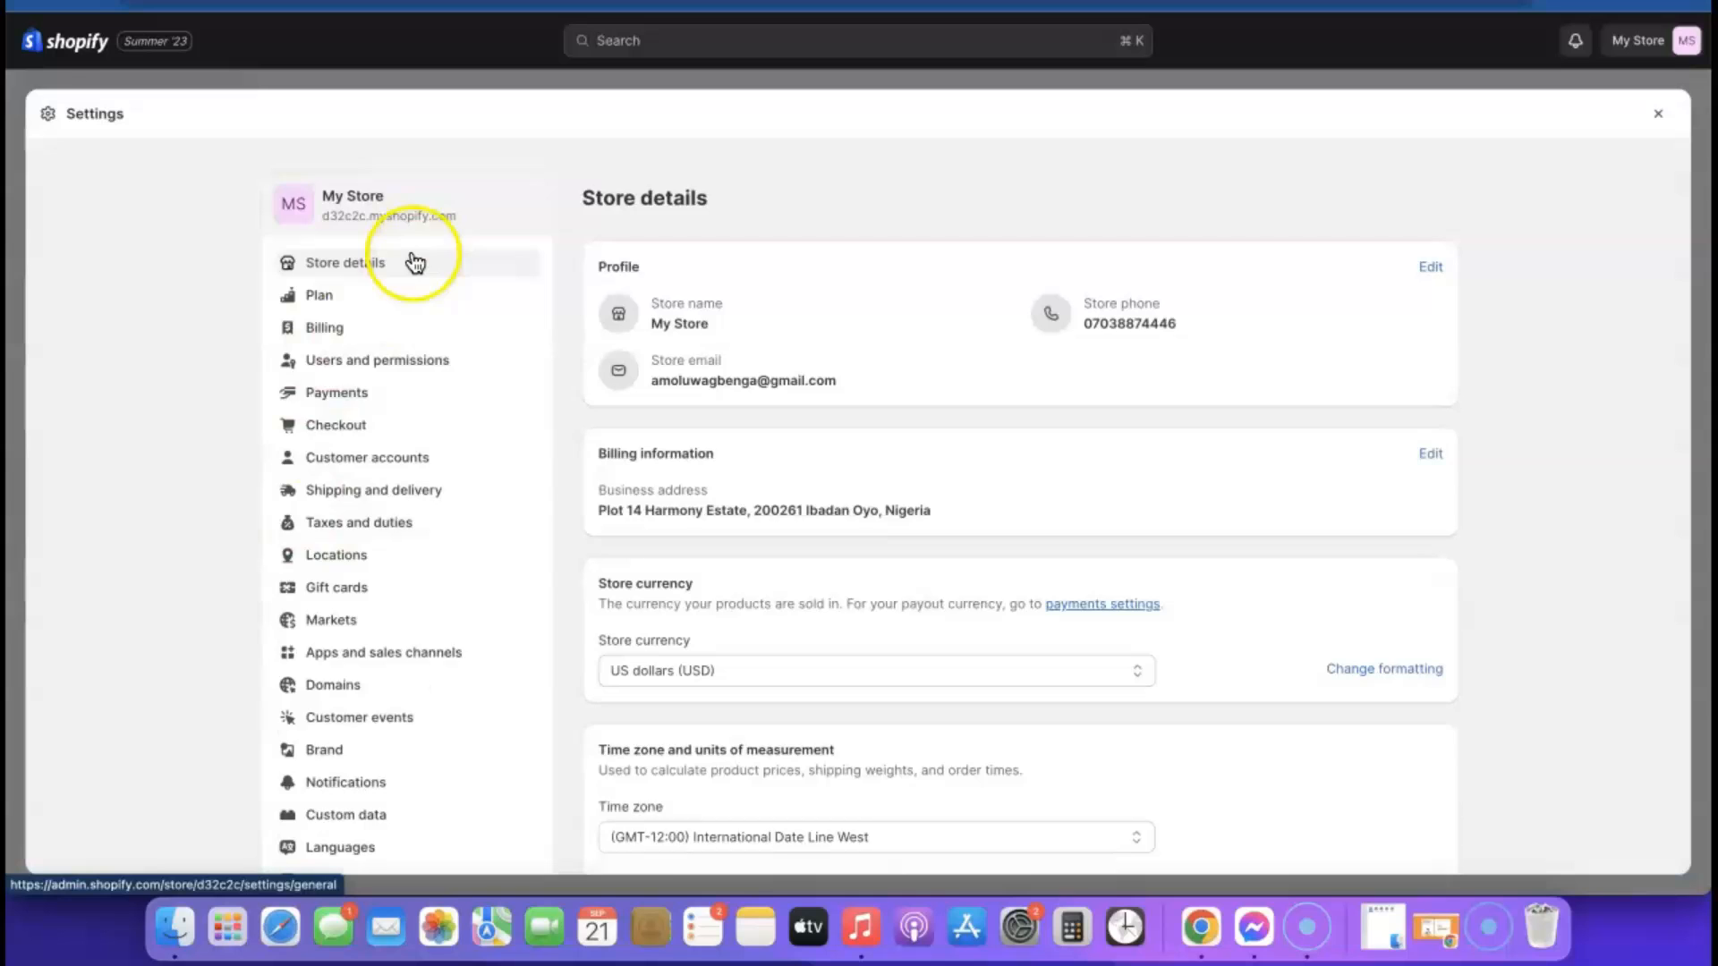
{"action": "scroll", "coordinate": [410, 356], "scroll_direction": "down", "scroll_amount": 2}
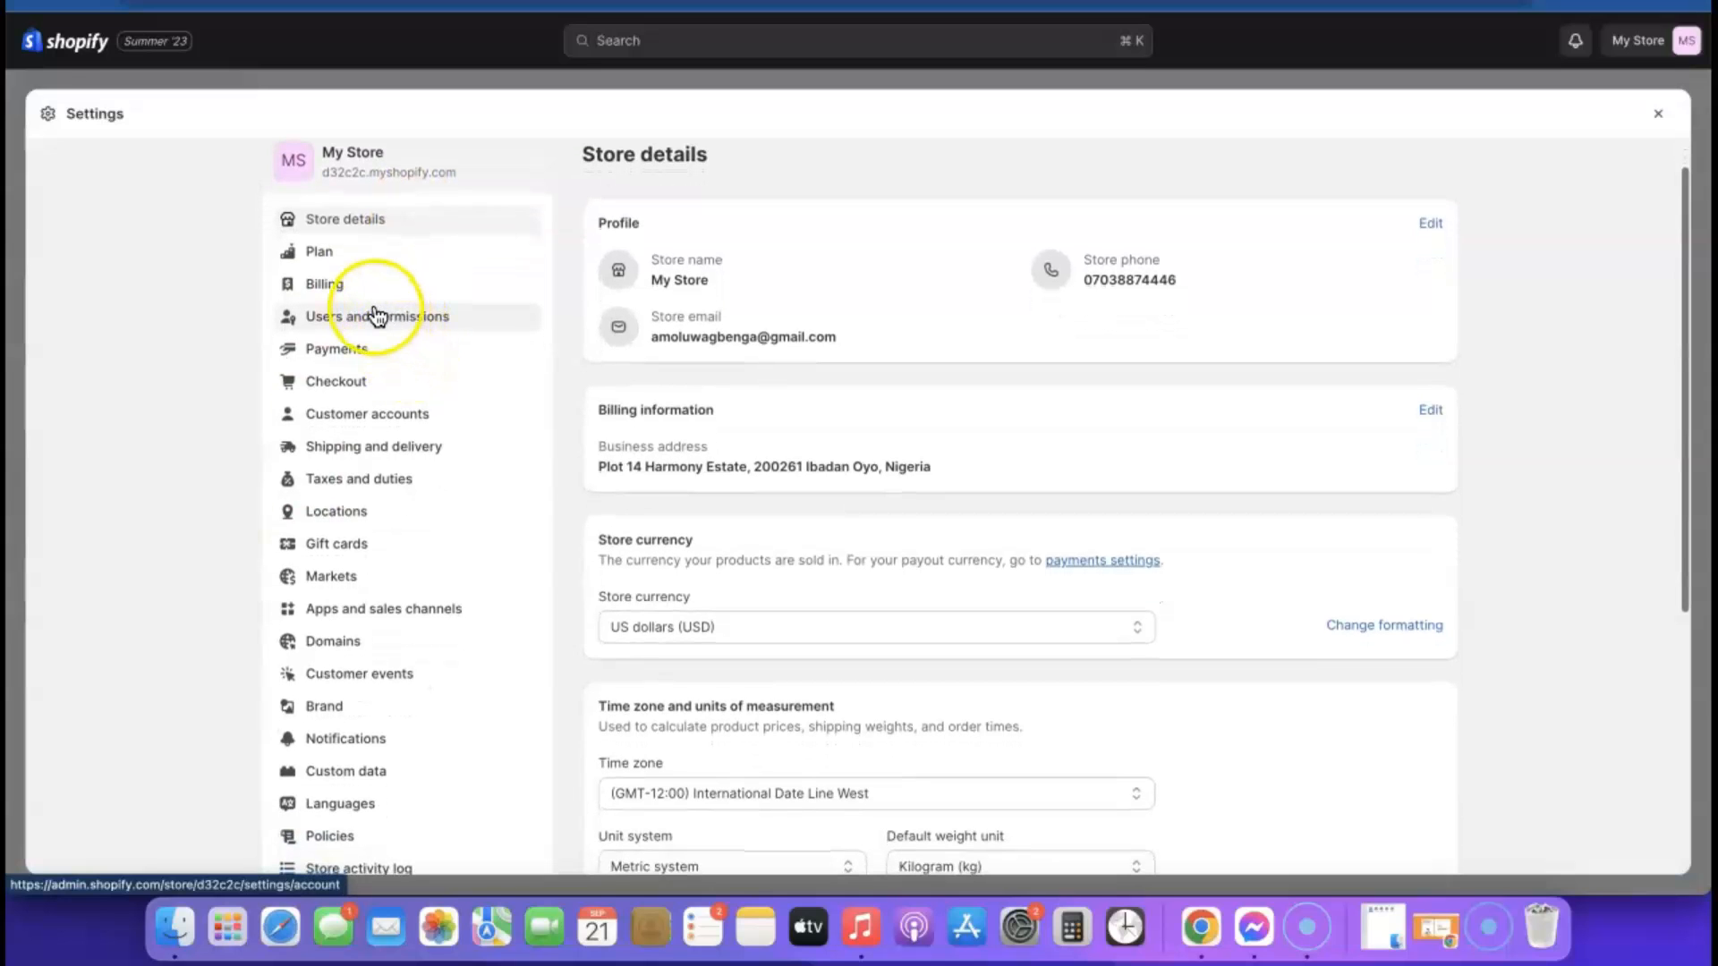
{"action": "scroll", "coordinate": [372, 315], "scroll_direction": "down", "scroll_amount": 2}
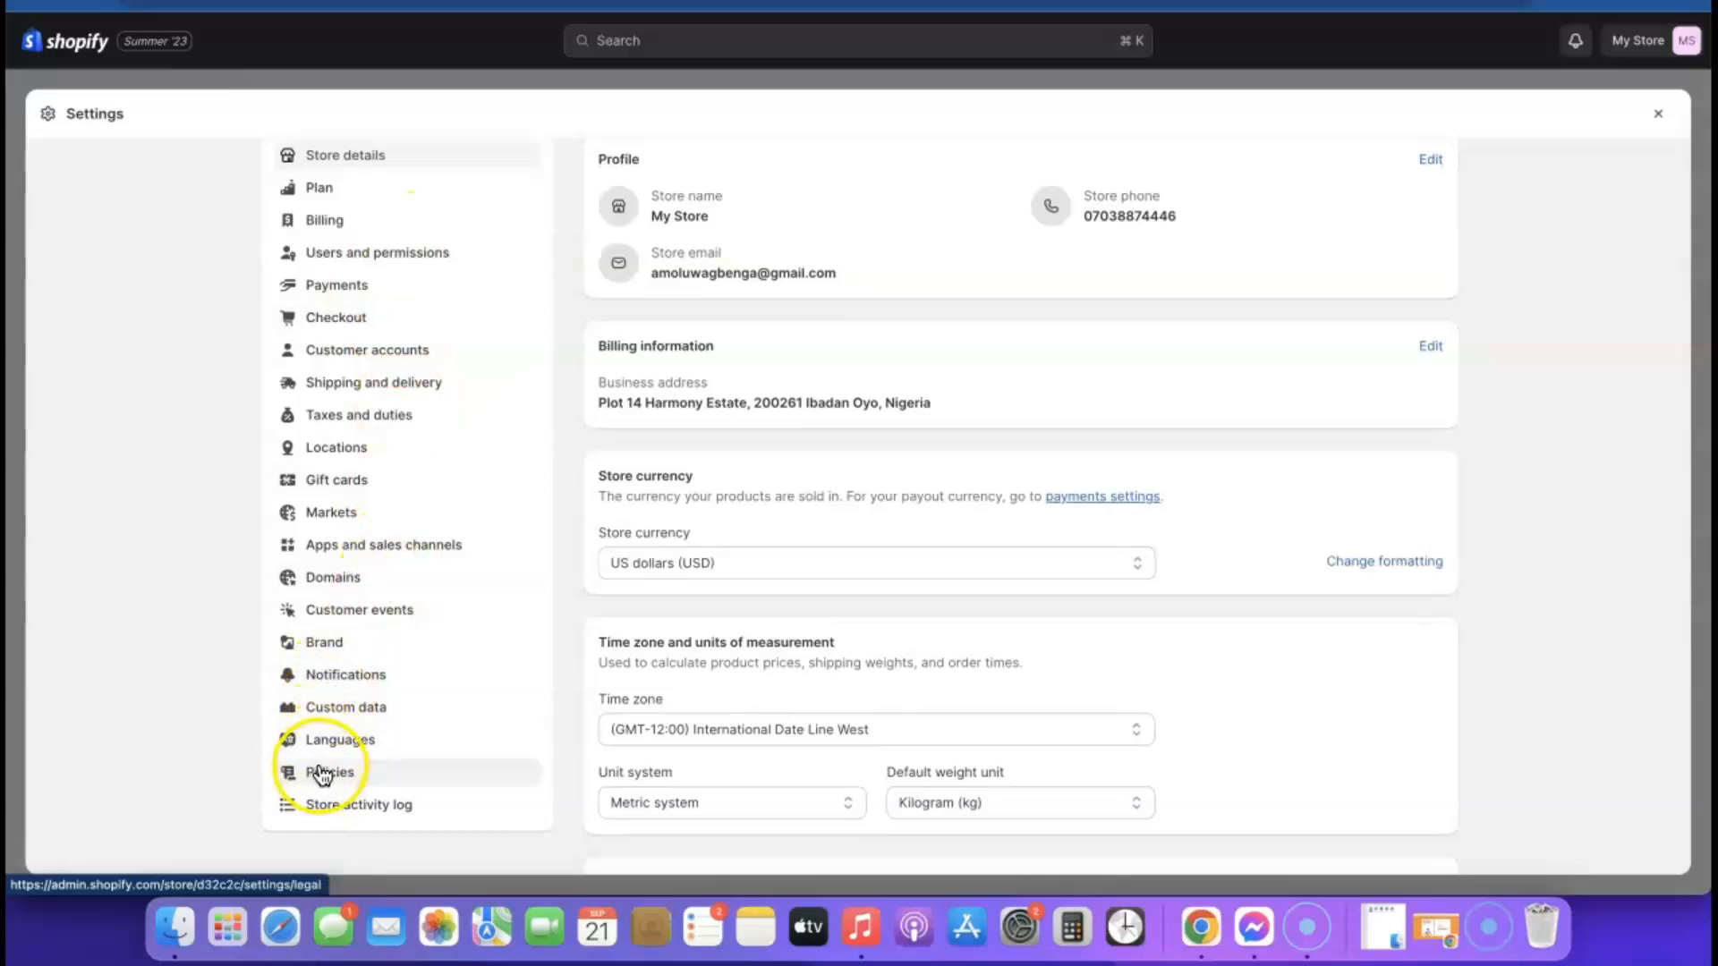
{"action": "left_click", "coordinate": [318, 769]}
Create the written return and refund policy from the template and check its text and return address placeholder
{"action": "scroll", "coordinate": [770, 293], "scroll_direction": "down", "scroll_amount": 3}
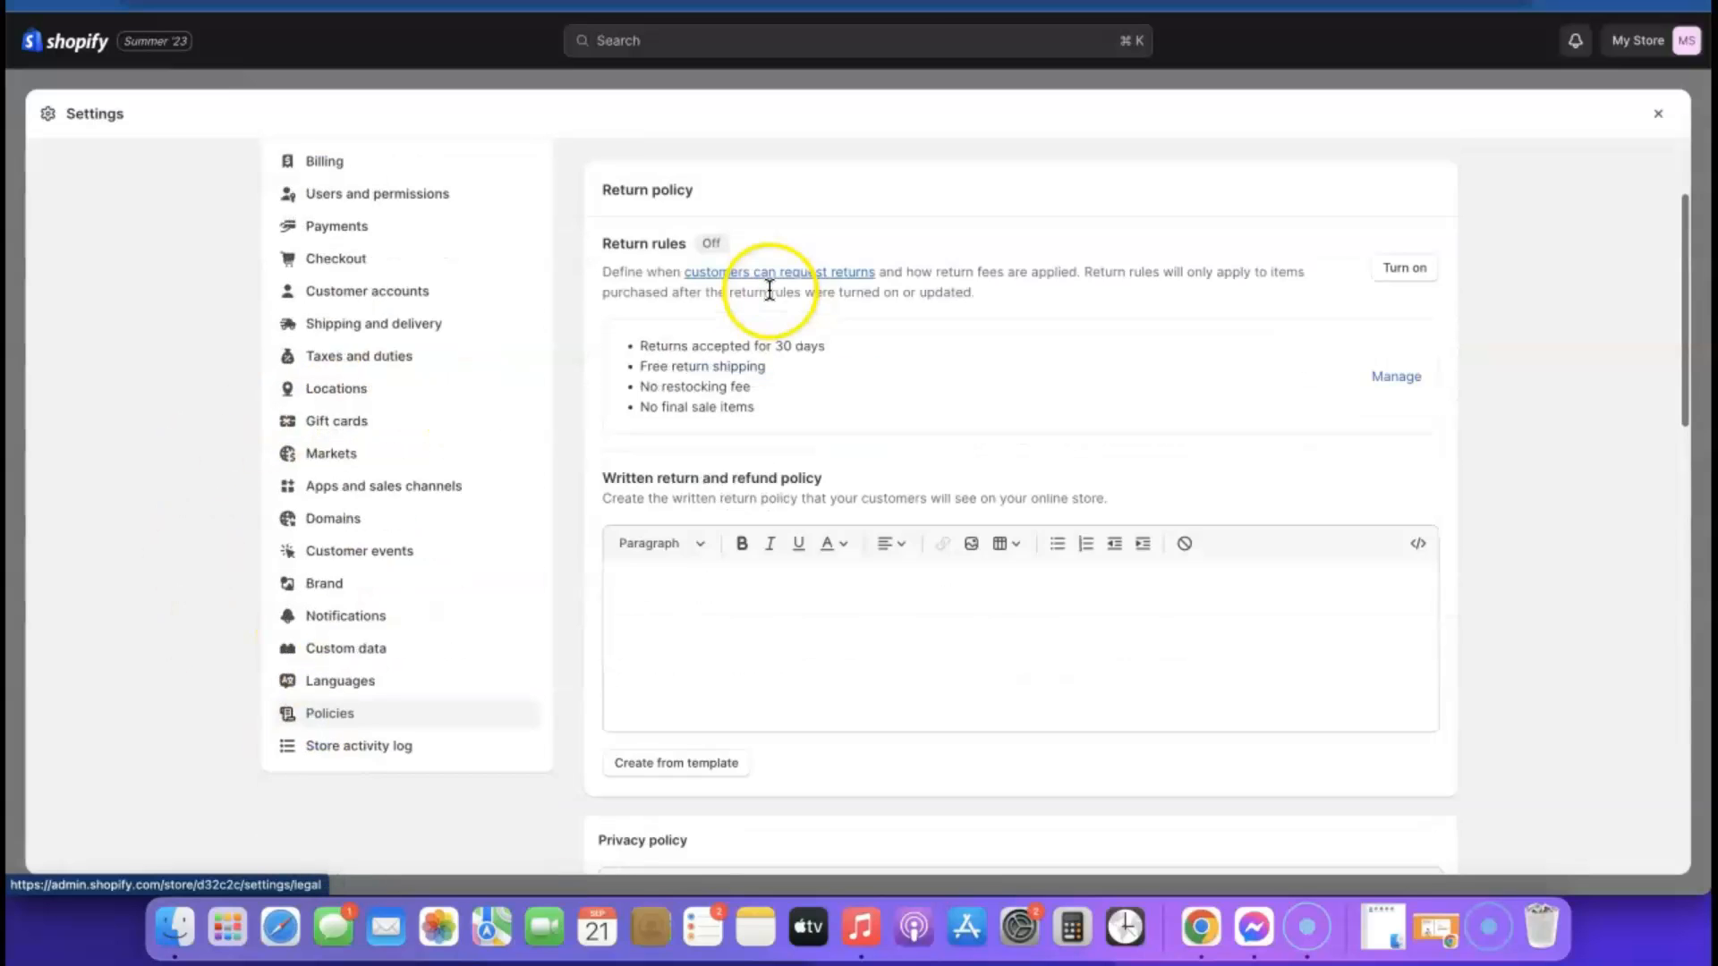
{"action": "scroll", "coordinate": [774, 371], "scroll_direction": "up", "scroll_amount": 3}
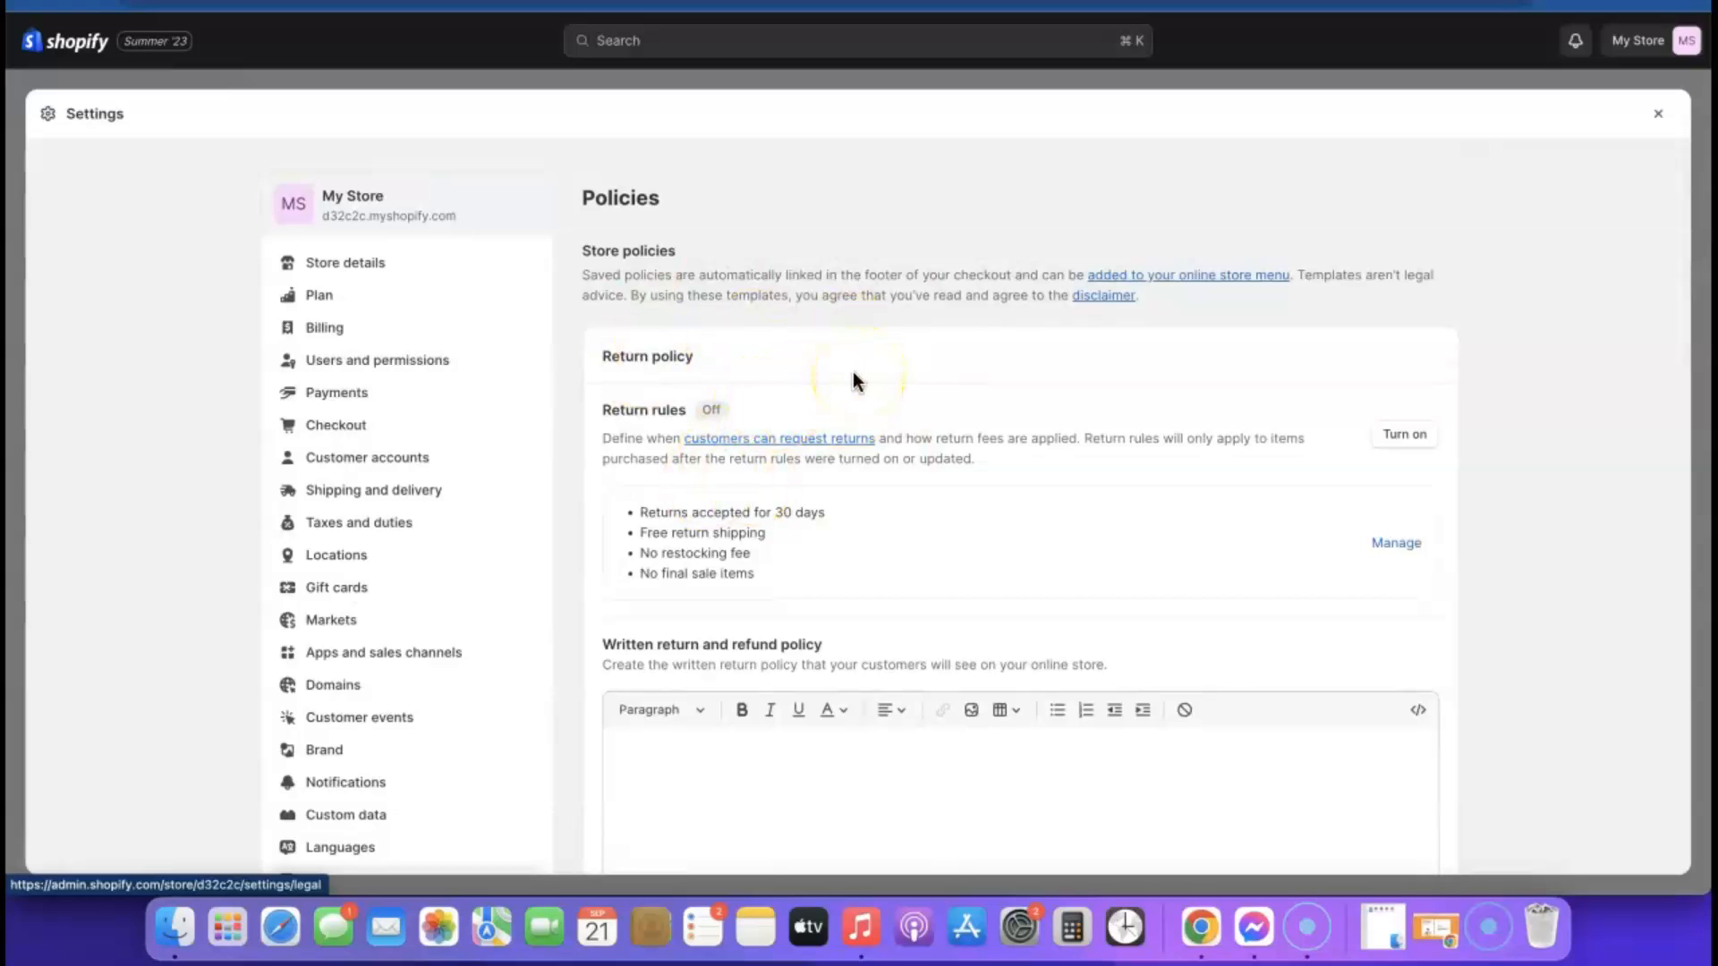
{"action": "scroll", "coordinate": [863, 447], "scroll_direction": "down", "scroll_amount": 3}
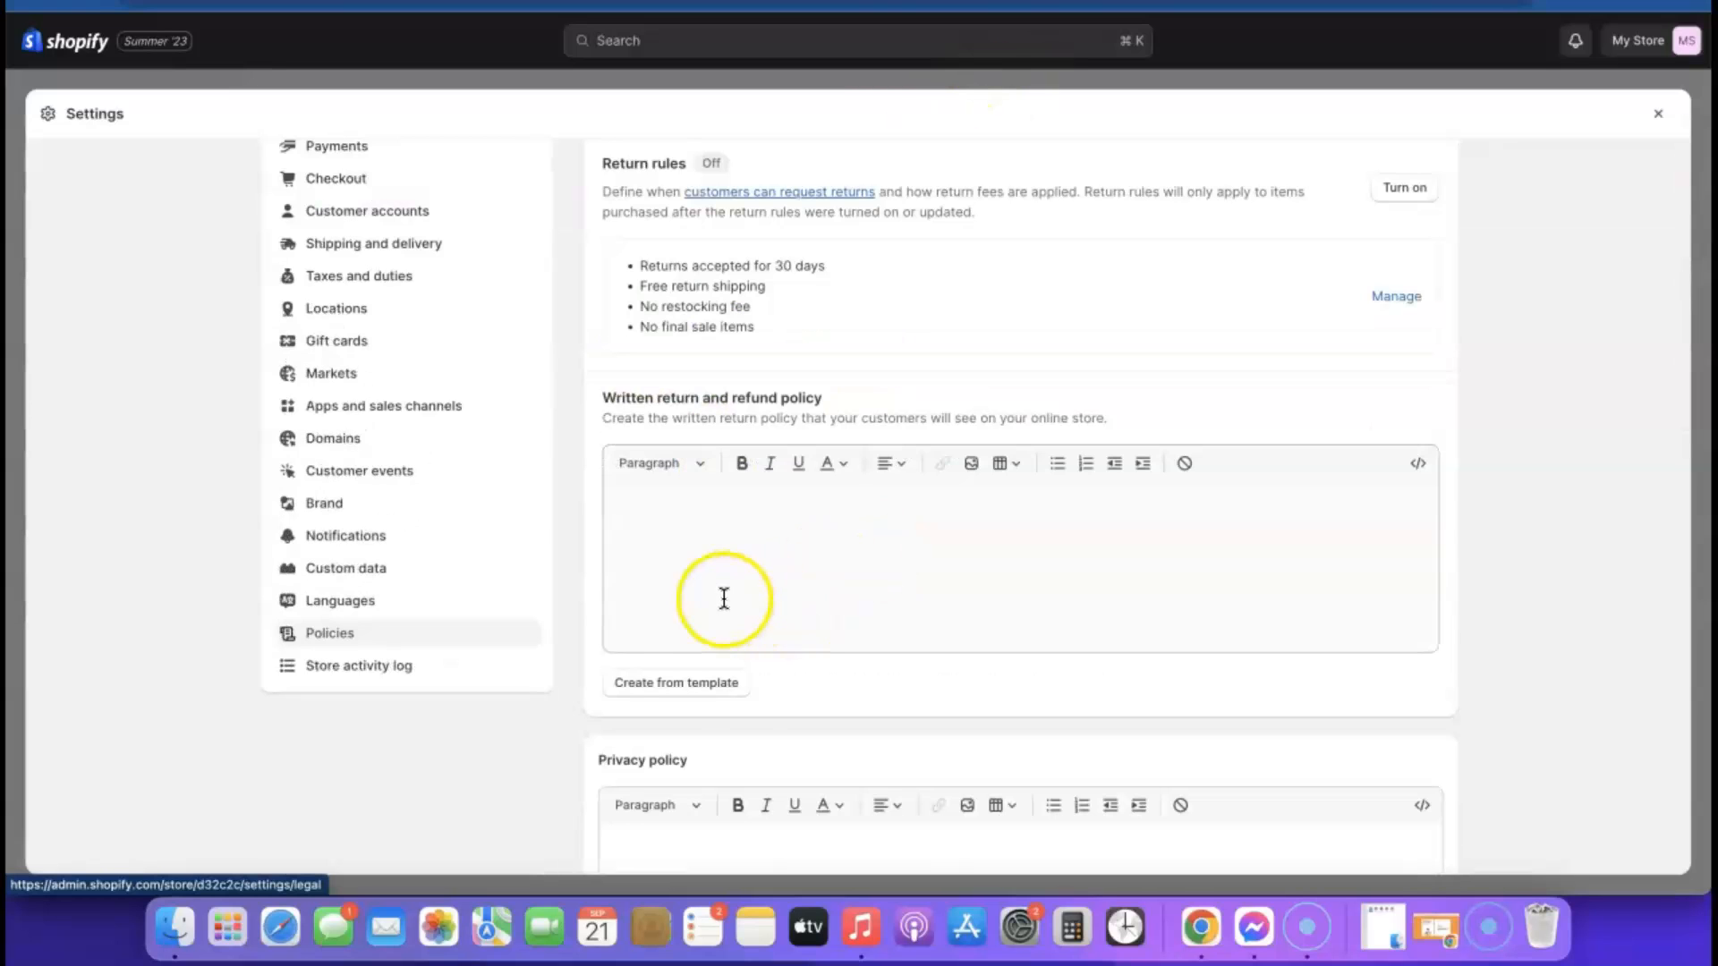
{"action": "left_click", "coordinate": [666, 687]}
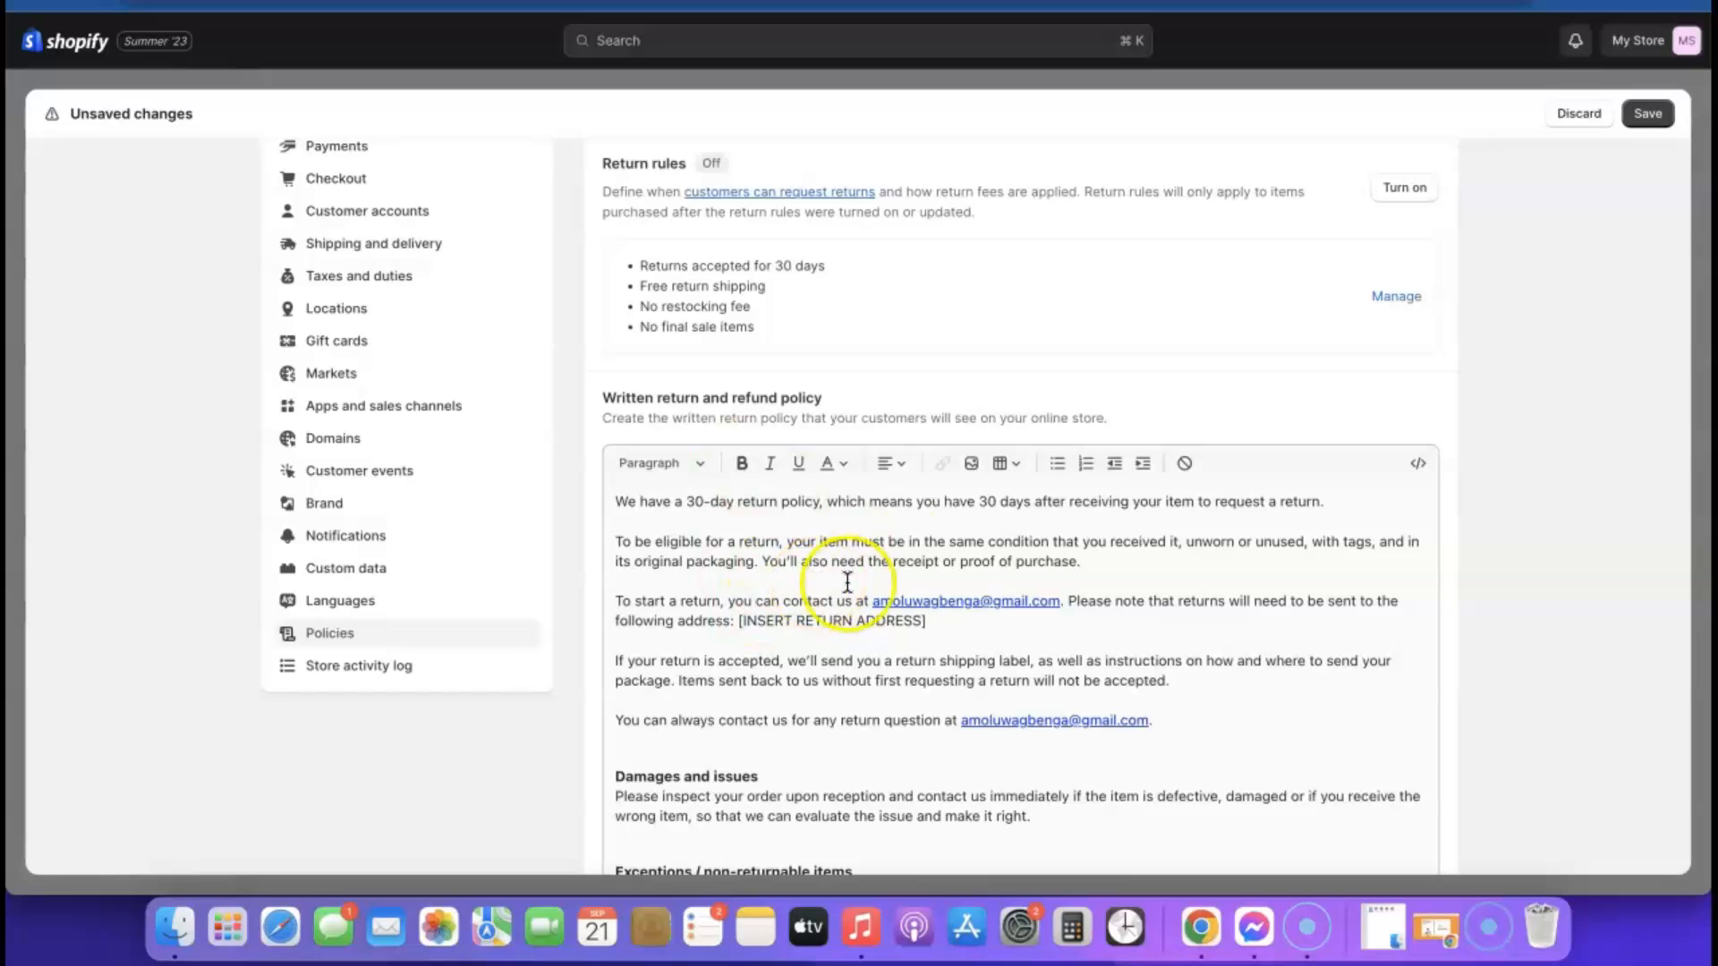
{"action": "scroll", "coordinate": [867, 577], "scroll_direction": "down", "scroll_amount": 10}
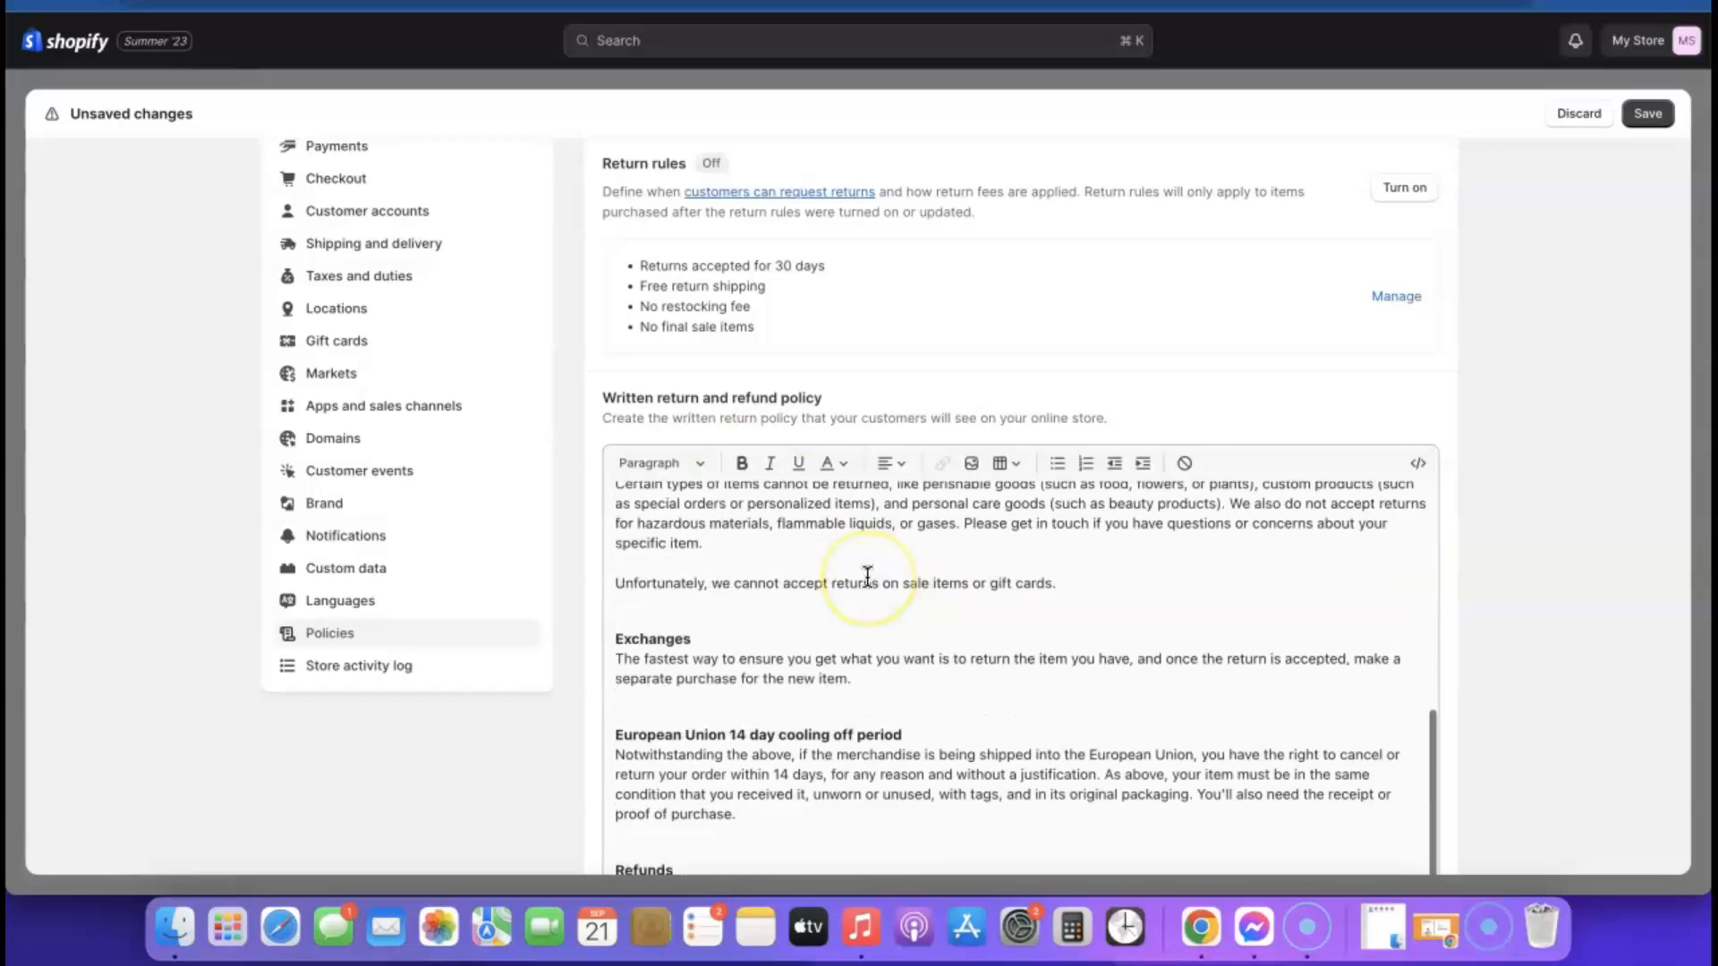
{"action": "scroll", "coordinate": [877, 378], "scroll_direction": "up", "scroll_amount": 10}
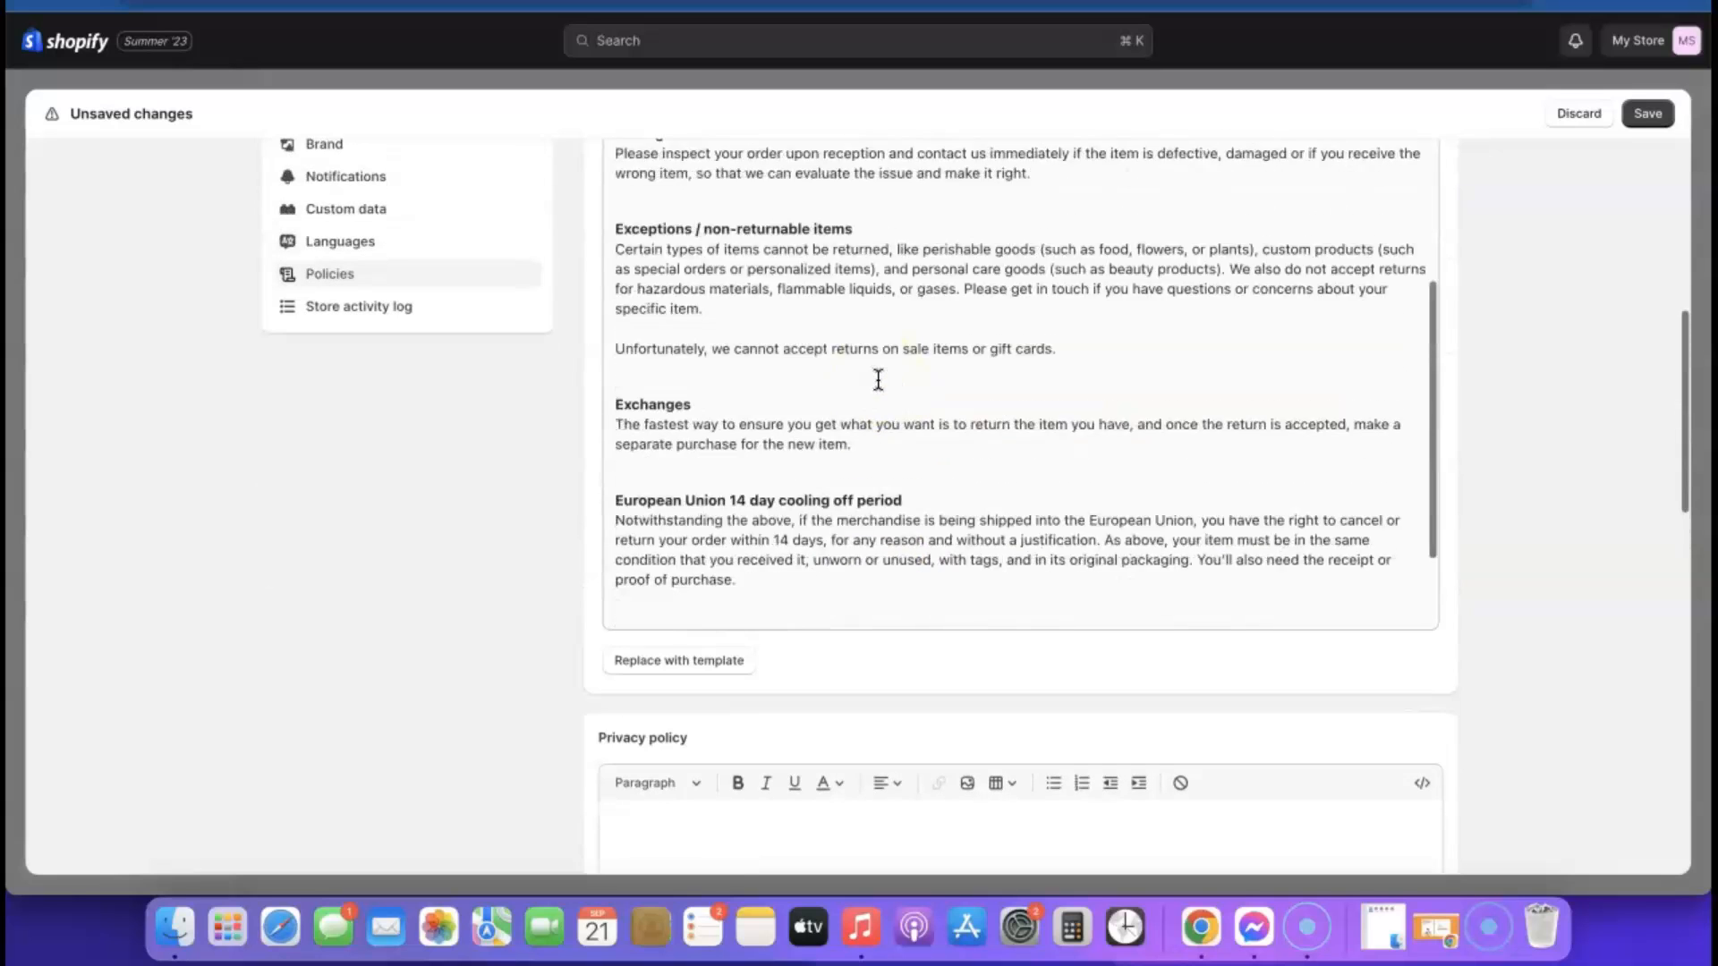
{"action": "left_click", "coordinate": [775, 413]}
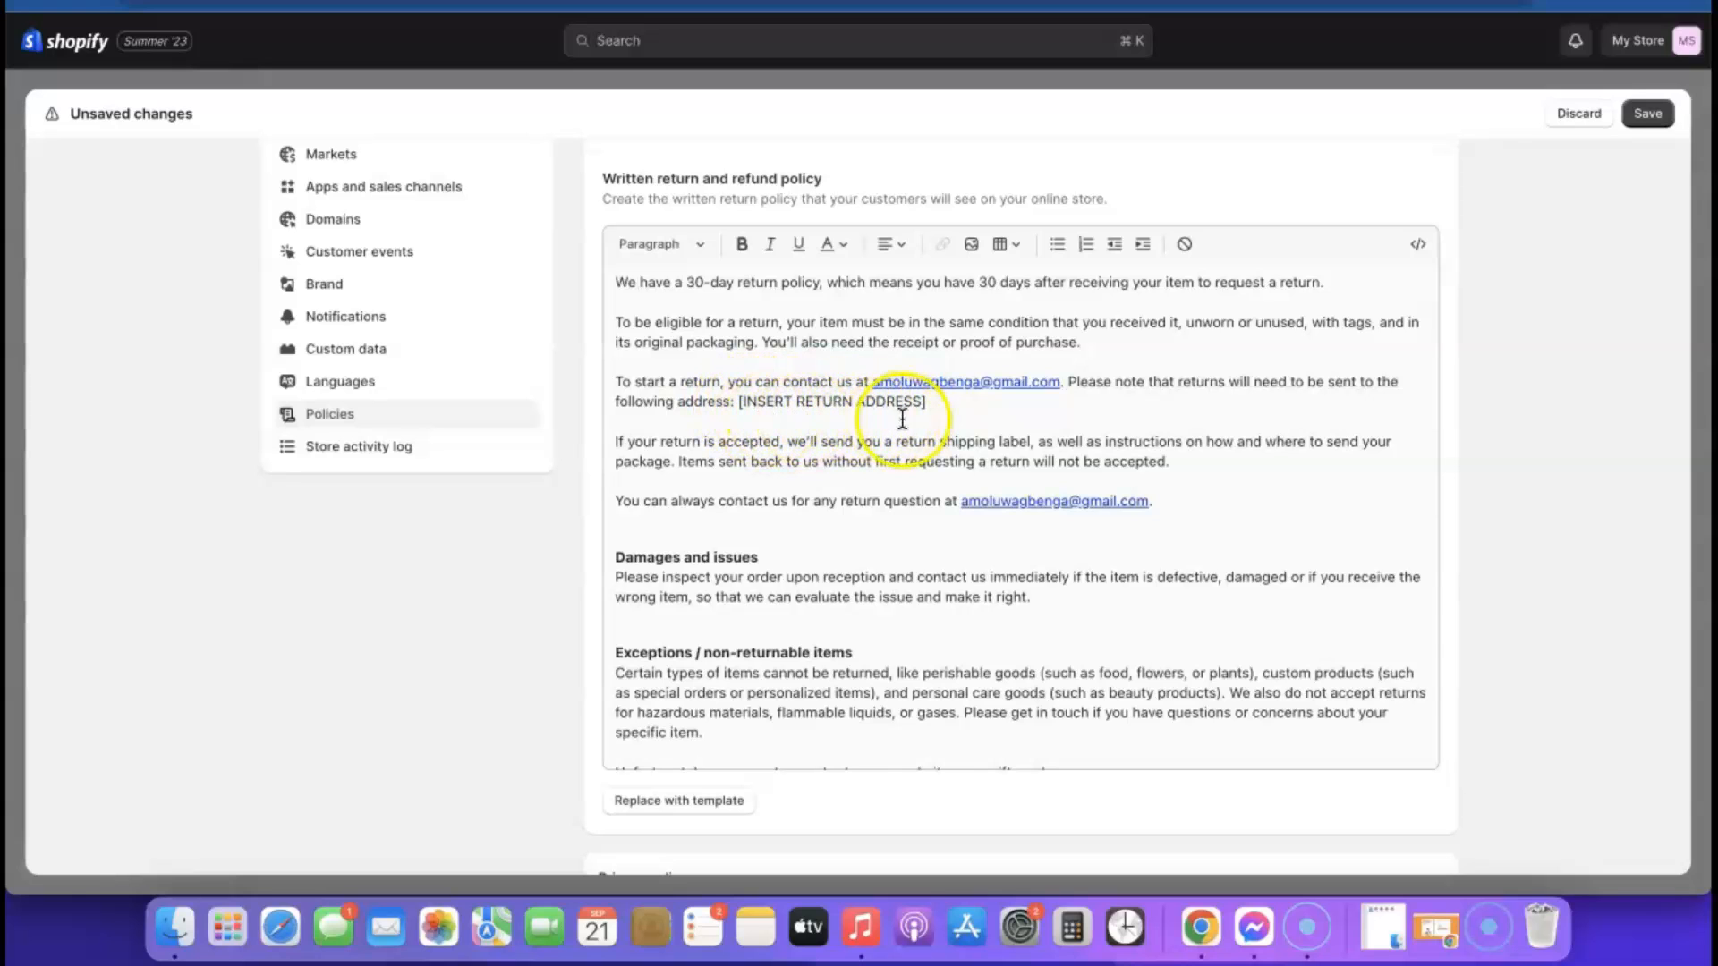
Review the rest of the return and refund policy, then create the privacy policy from its template
{"action": "scroll", "coordinate": [904, 425], "scroll_direction": "down", "scroll_amount": 5}
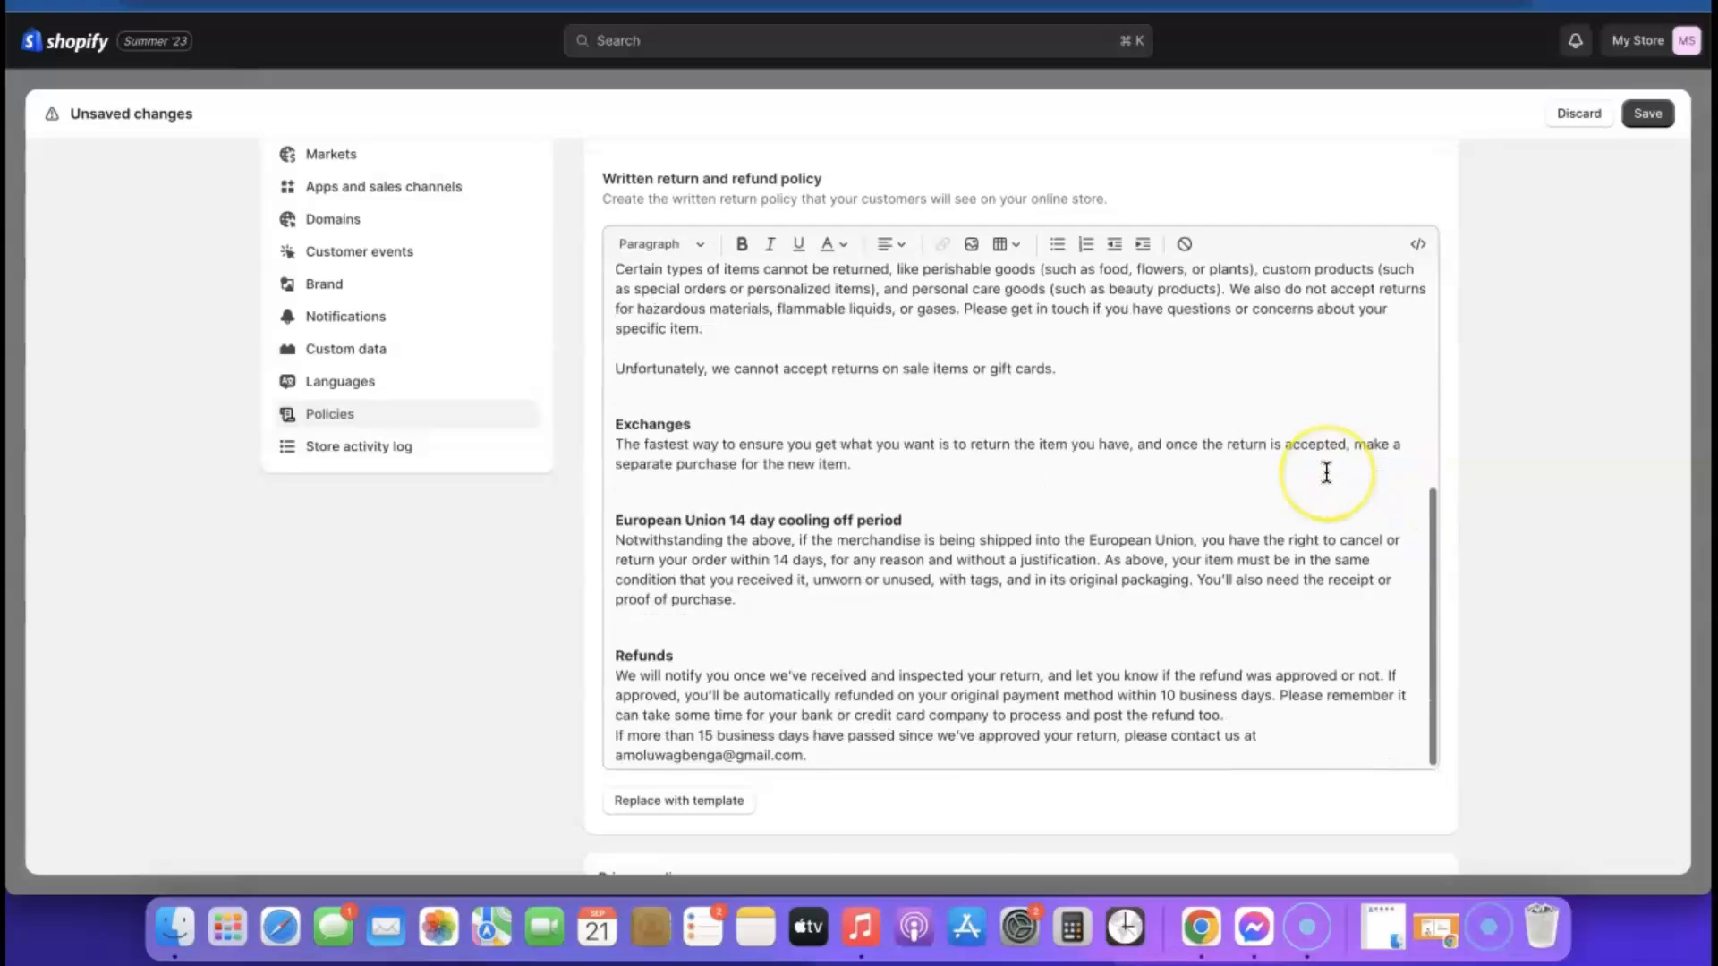
{"action": "scroll", "coordinate": [1327, 473], "scroll_direction": "down", "scroll_amount": 10}
{"action": "scroll", "coordinate": [876, 341], "scroll_direction": "up", "scroll_amount": 2}
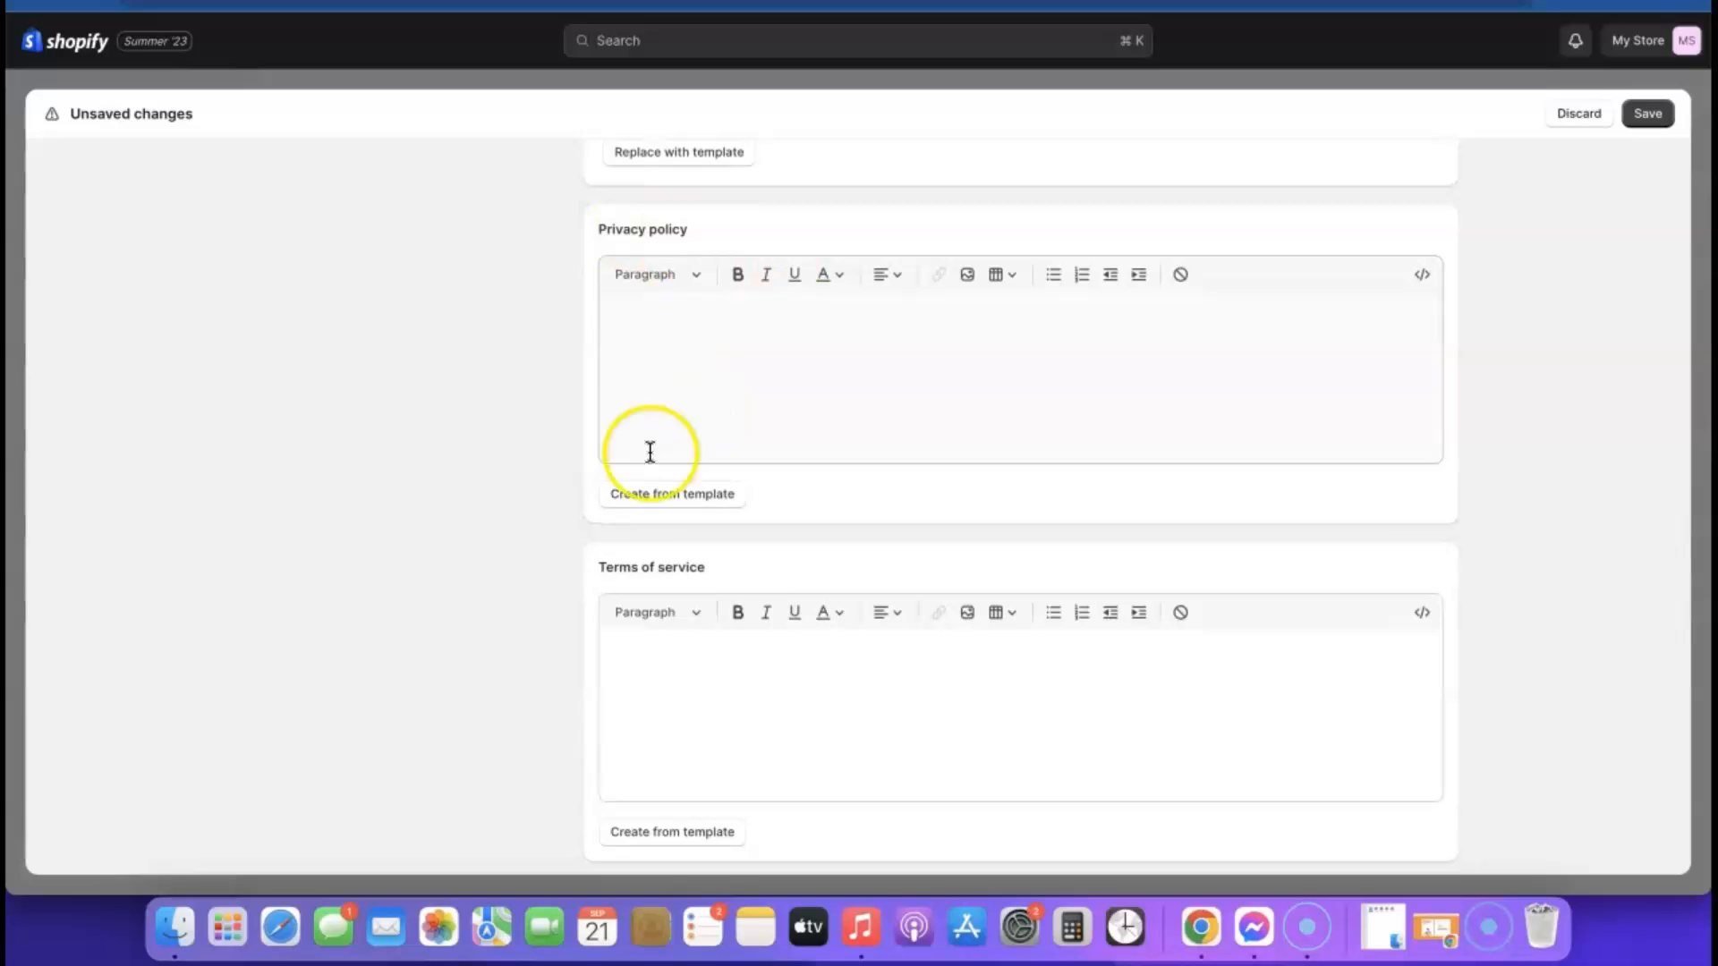
{"action": "left_click", "coordinate": [664, 495]}
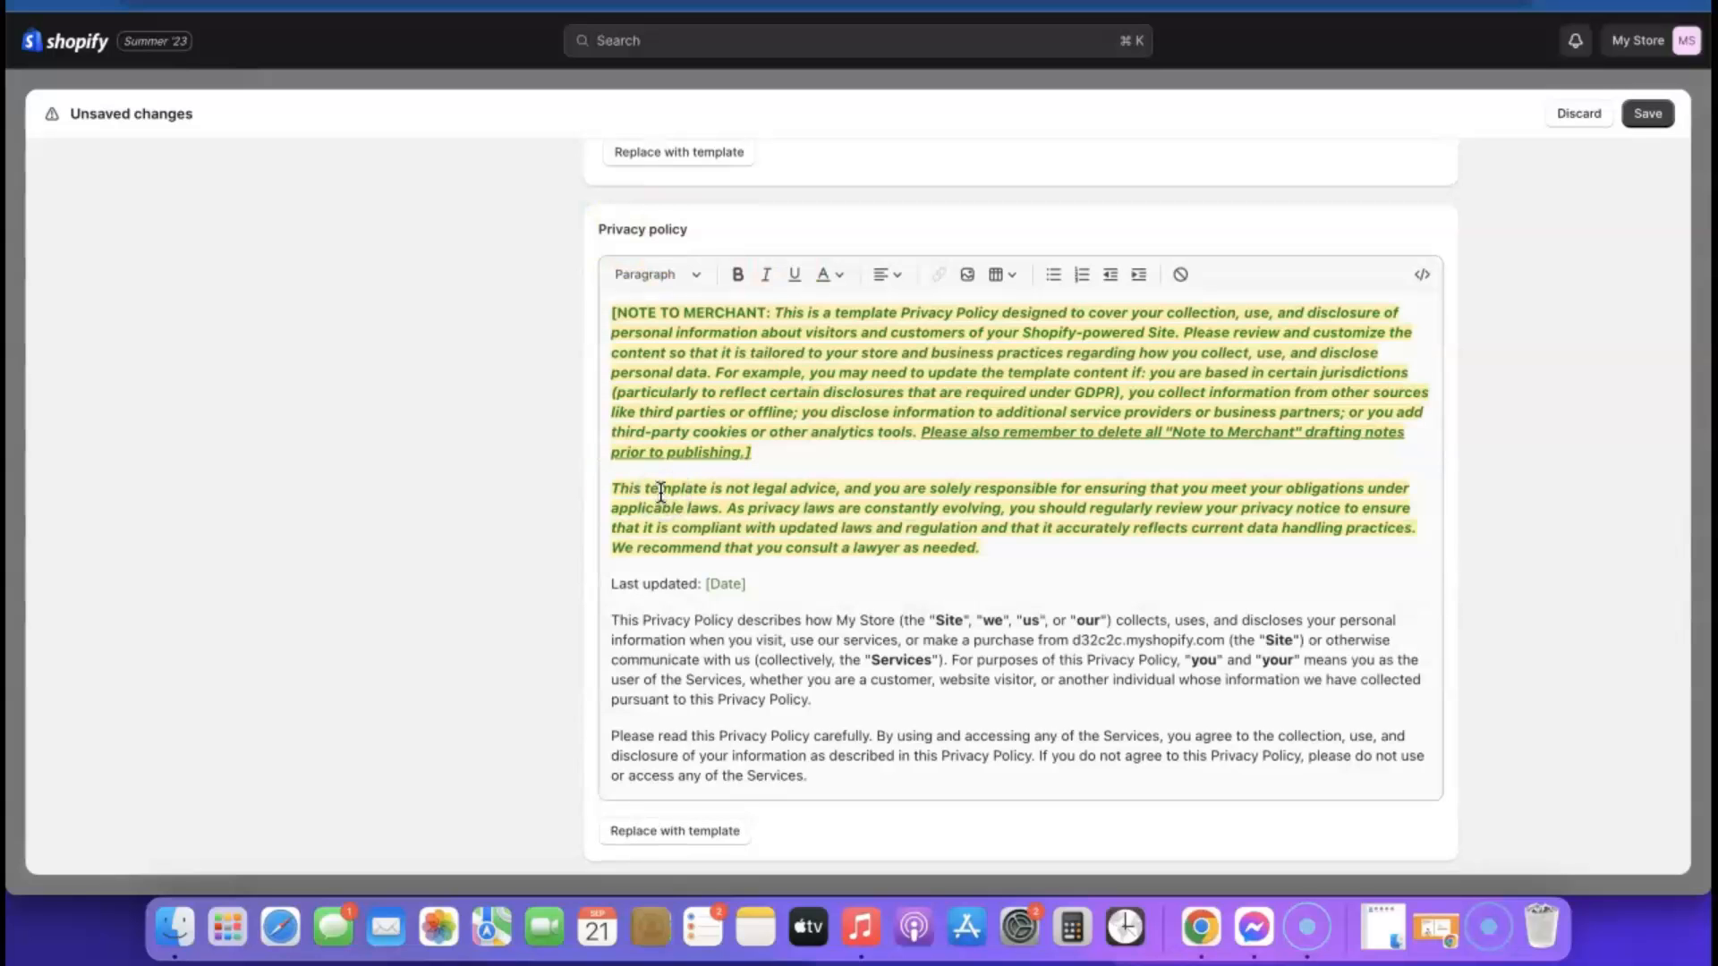
{"action": "scroll", "coordinate": [1118, 456], "scroll_direction": "up", "scroll_amount": 2}
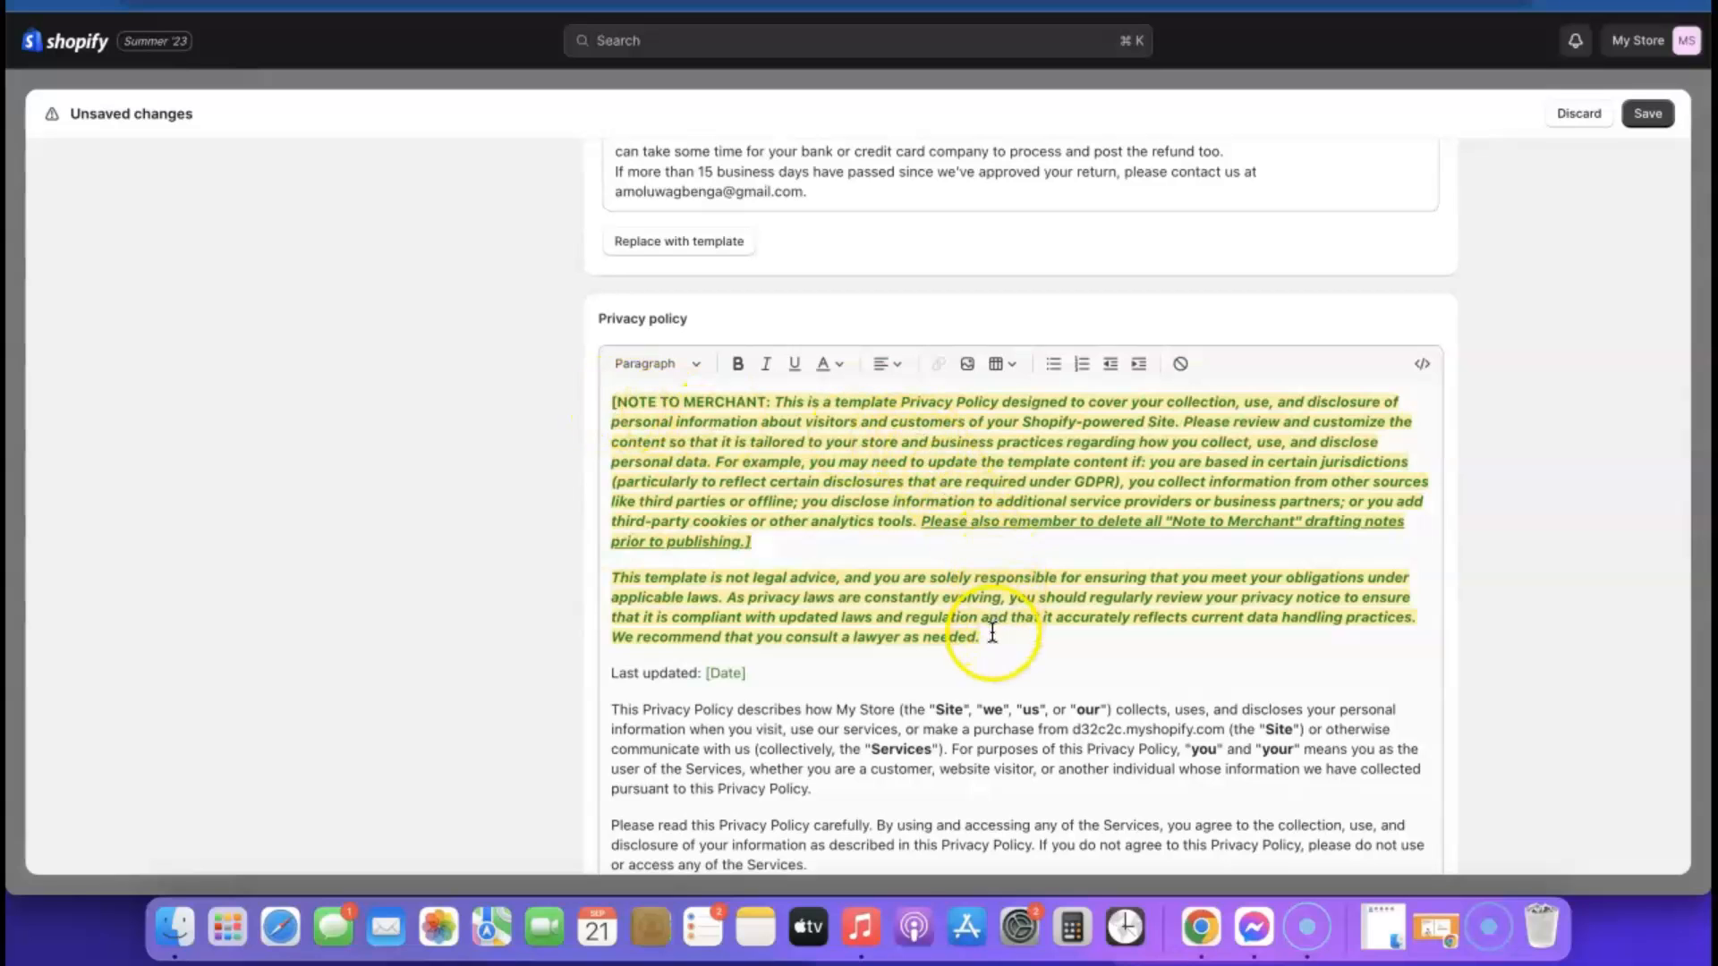
Create the terms of service from the template and review the text down to its contact information placeholders
{"action": "scroll", "coordinate": [769, 499], "scroll_direction": "down", "scroll_amount": 15}
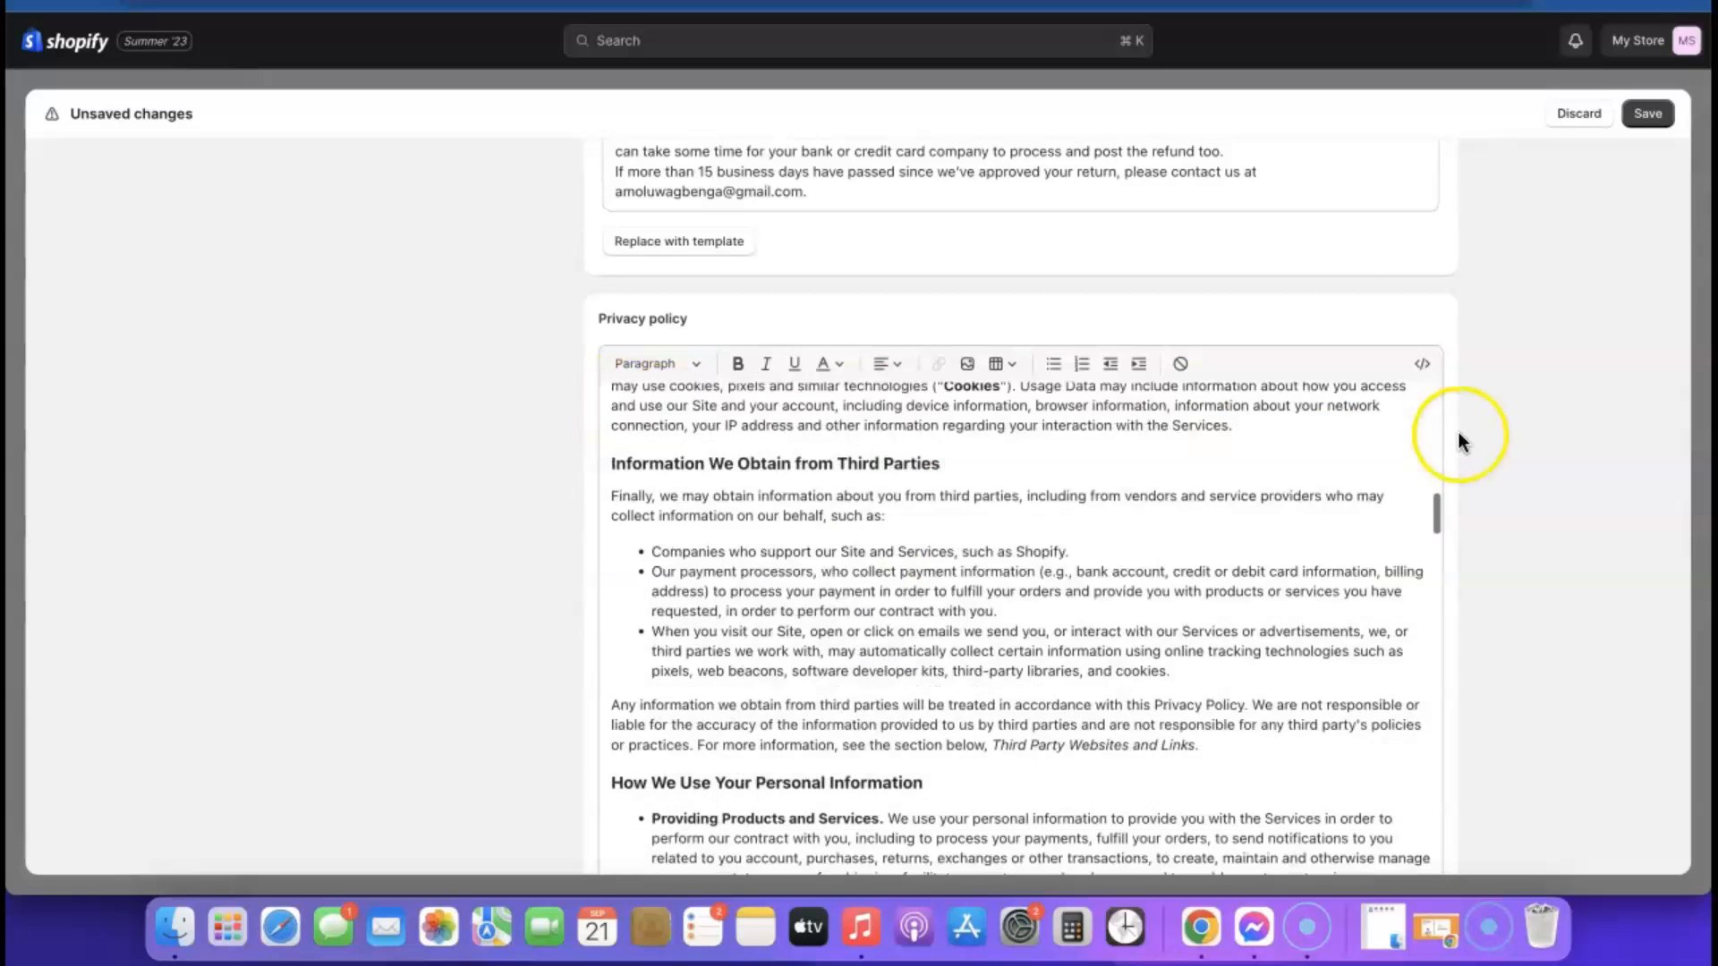
{"action": "scroll", "coordinate": [1460, 432], "scroll_direction": "down", "scroll_amount": 5}
{"action": "scroll", "coordinate": [1460, 431], "scroll_direction": "down", "scroll_amount": 2}
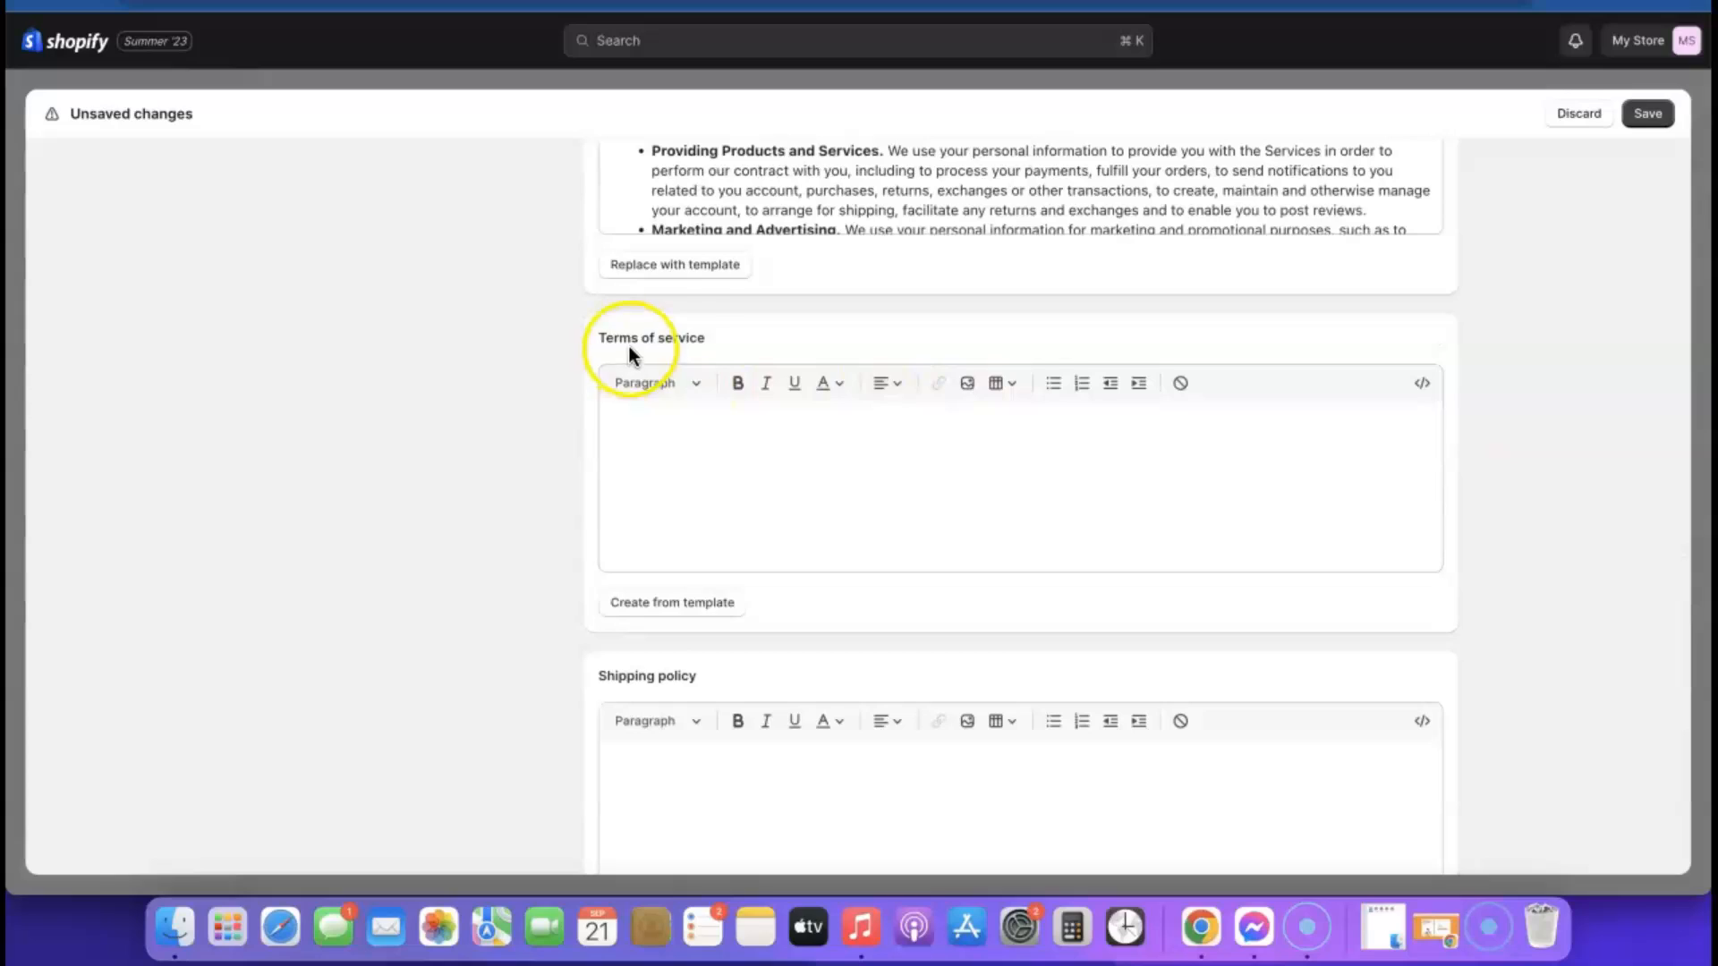
{"action": "left_click", "coordinate": [665, 607]}
{"action": "scroll", "coordinate": [1005, 568], "scroll_direction": "down", "scroll_amount": 20}
{"action": "scroll", "coordinate": [1019, 577], "scroll_direction": "down", "scroll_amount": 15}
{"action": "scroll", "coordinate": [1494, 586], "scroll_direction": "down", "scroll_amount": 5}
{"action": "scroll", "coordinate": [1275, 441], "scroll_direction": "down", "scroll_amount": 15}
{"action": "scroll", "coordinate": [1275, 441], "scroll_direction": "up", "scroll_amount": 5}
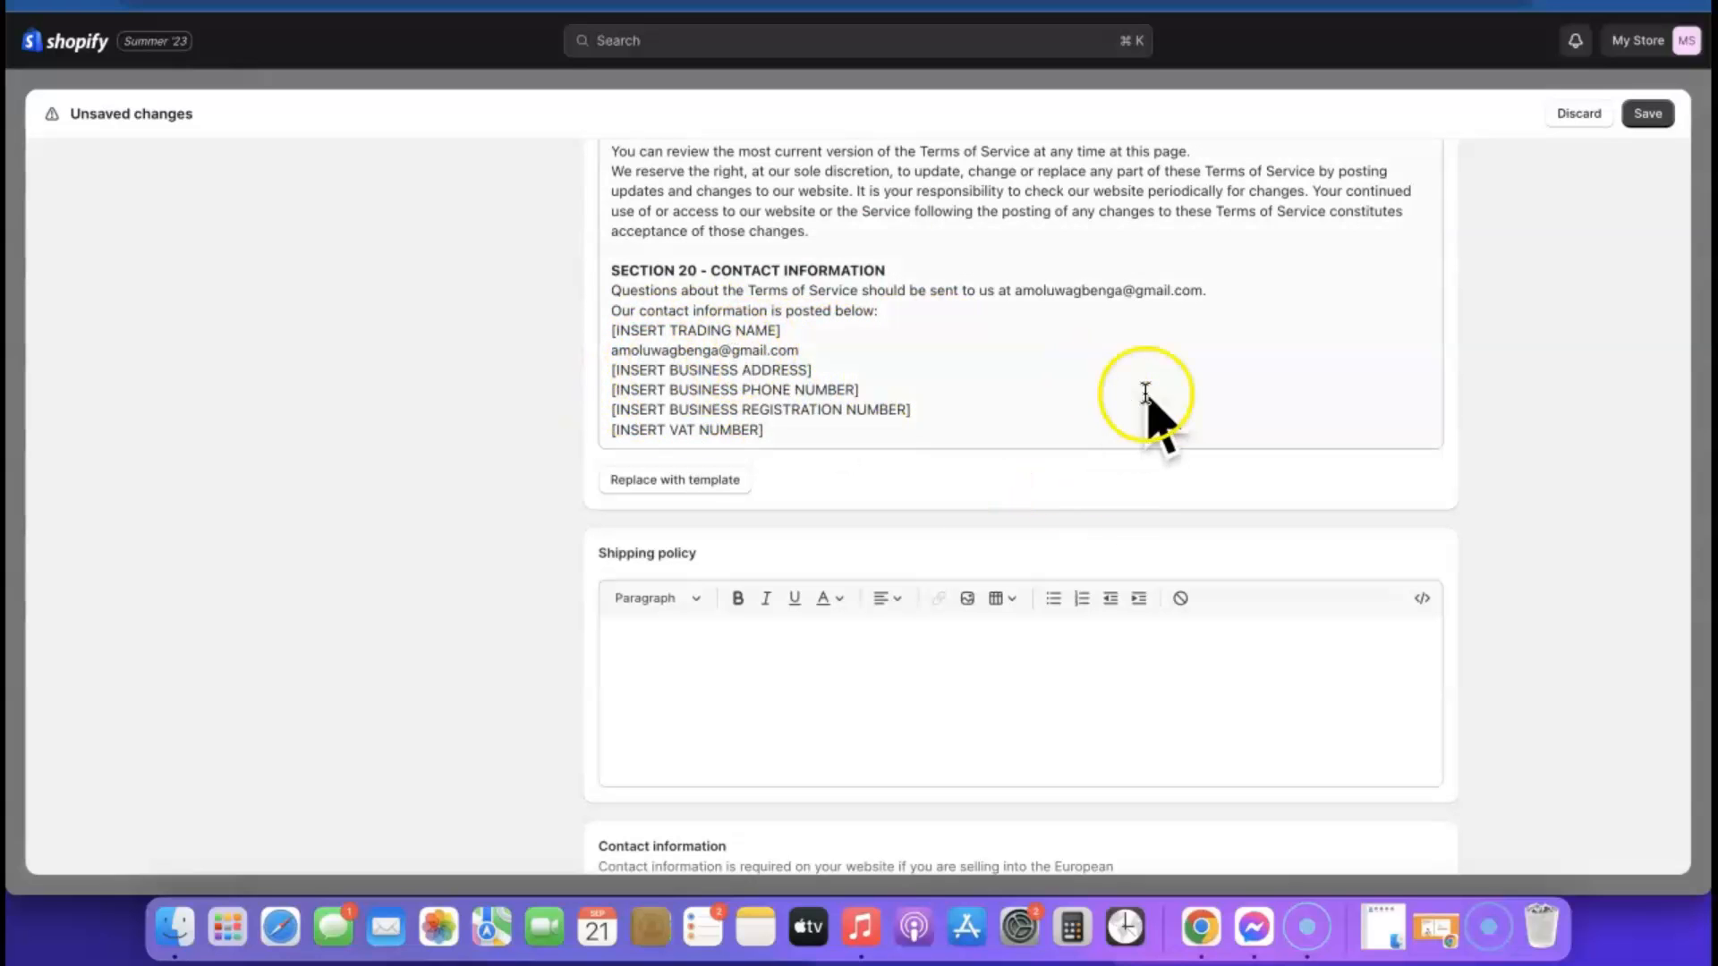
Check the shipping policy and contact information sections, then save the store policies and close the settings
{"action": "scroll", "coordinate": [1154, 391], "scroll_direction": "down", "scroll_amount": 2}
{"action": "left_click", "coordinate": [779, 583]}
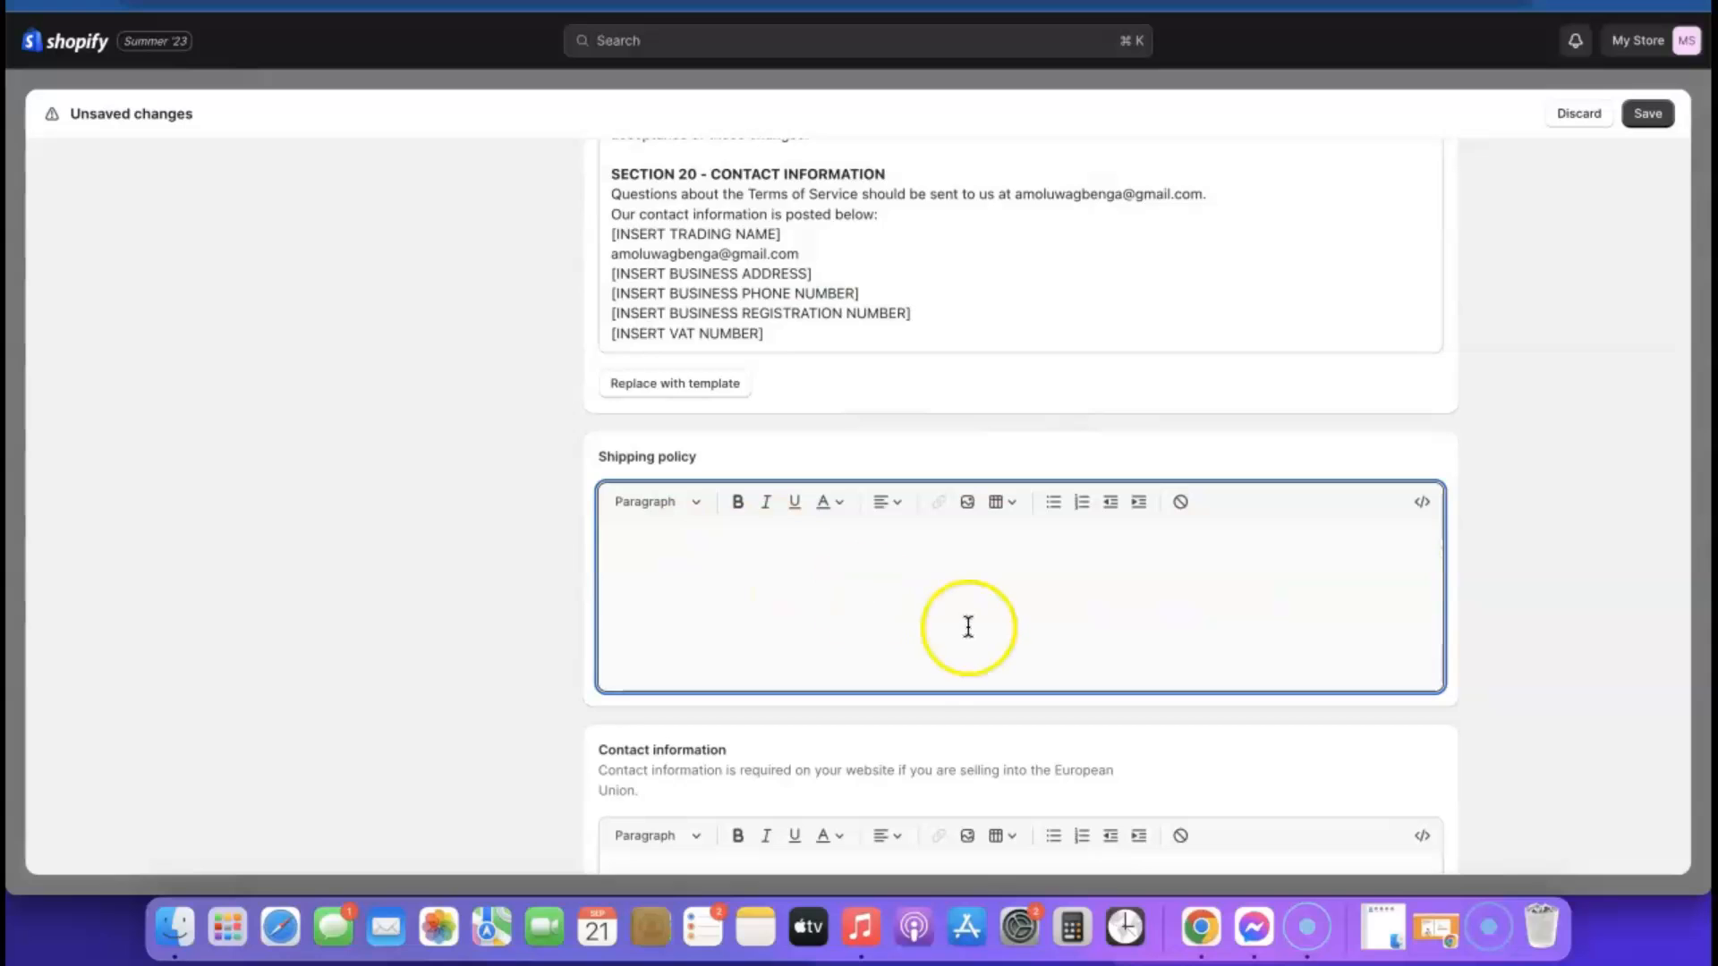
{"action": "scroll", "coordinate": [1304, 559], "scroll_direction": "down", "scroll_amount": 3}
{"action": "scroll", "coordinate": [1305, 559], "scroll_direction": "down", "scroll_amount": 3}
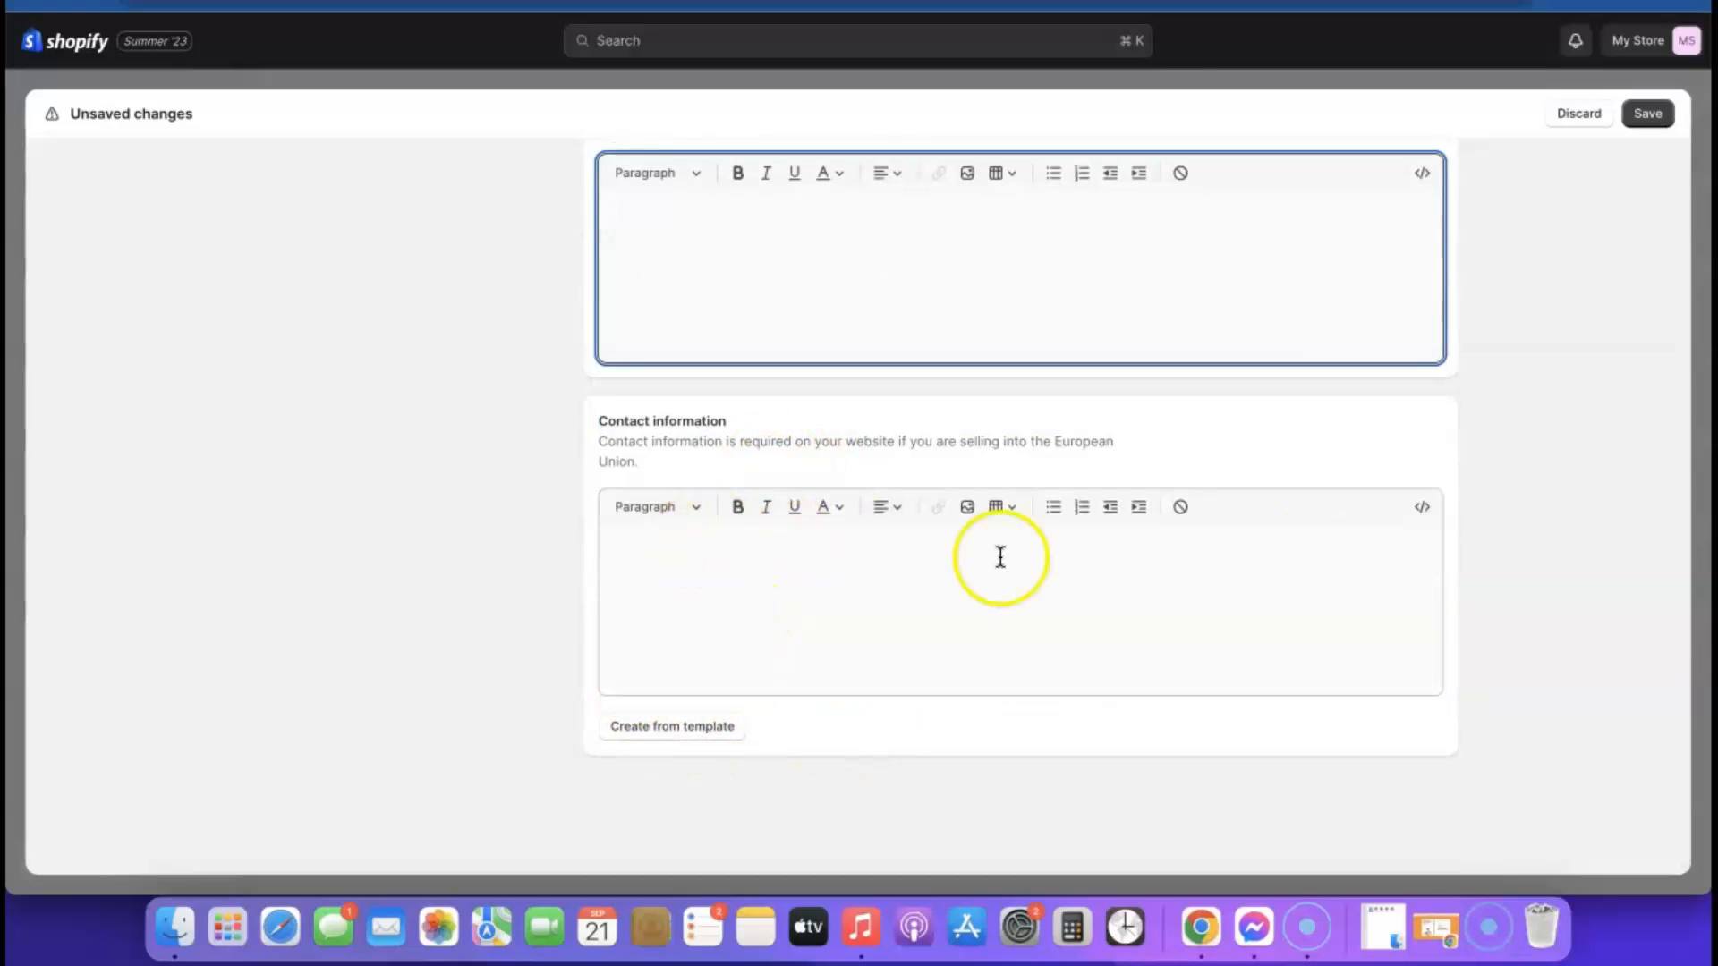
{"action": "scroll", "coordinate": [1438, 641], "scroll_direction": "up", "scroll_amount": 3}
{"action": "scroll", "coordinate": [1437, 640], "scroll_direction": "down", "scroll_amount": 3}
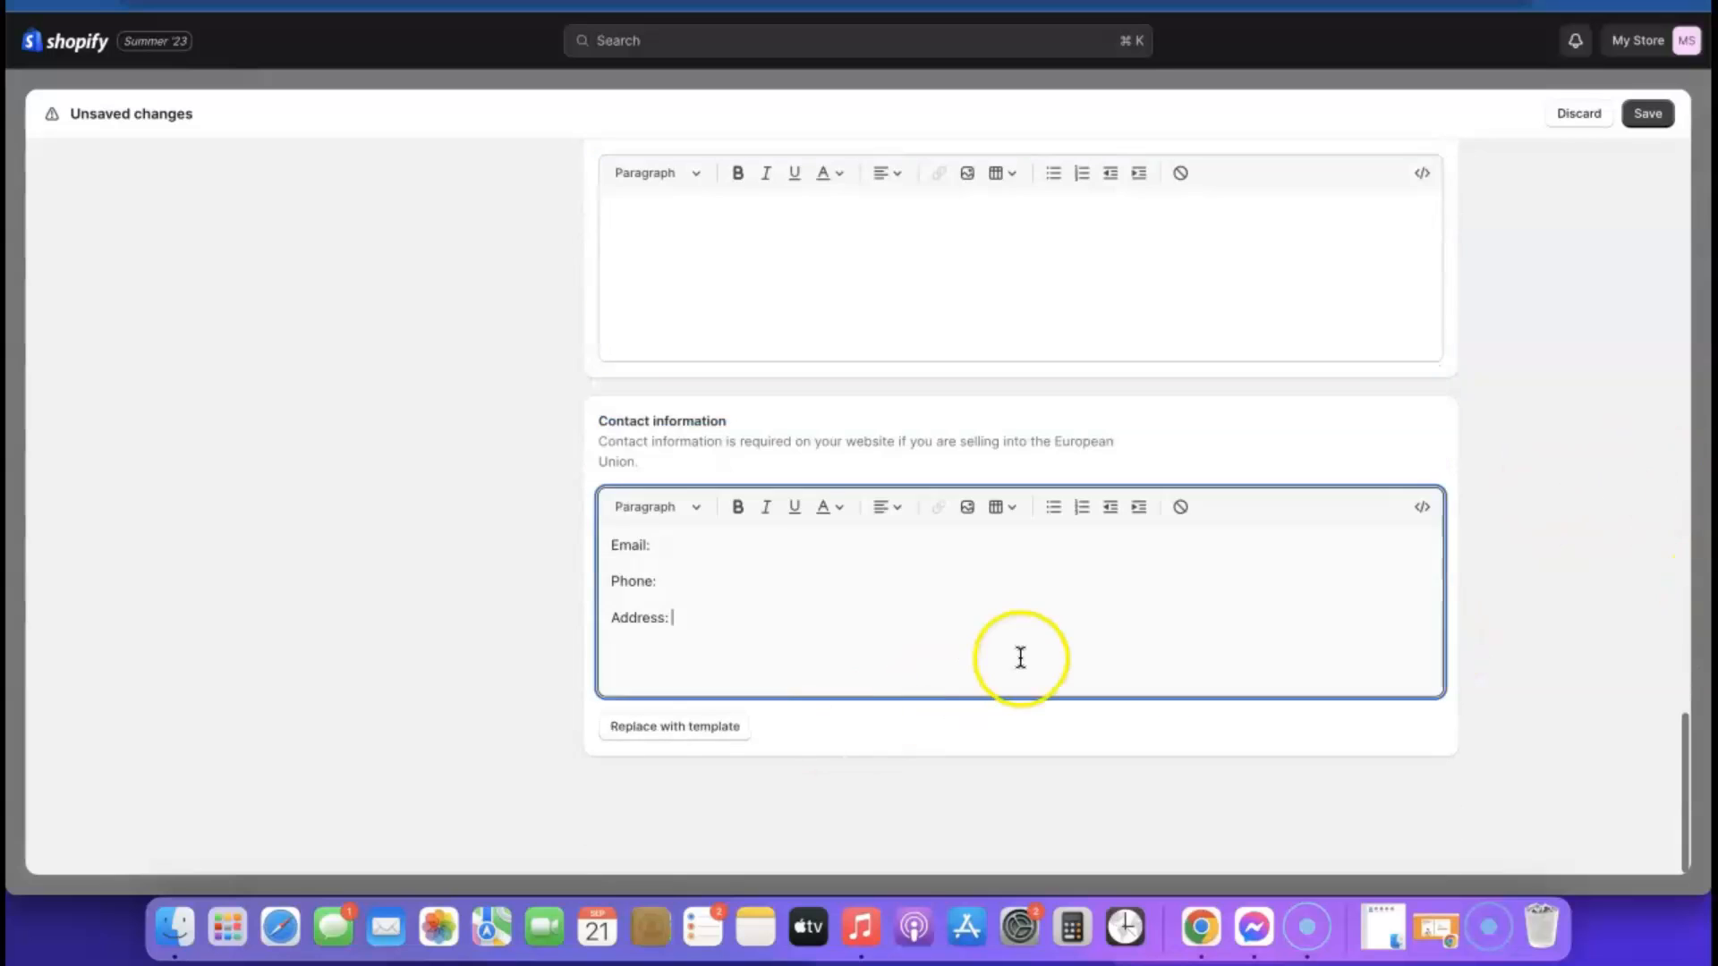
{"action": "scroll", "coordinate": [1017, 655], "scroll_direction": "up", "scroll_amount": 7}
{"action": "scroll", "coordinate": [1296, 399], "scroll_direction": "up", "scroll_amount": 15}
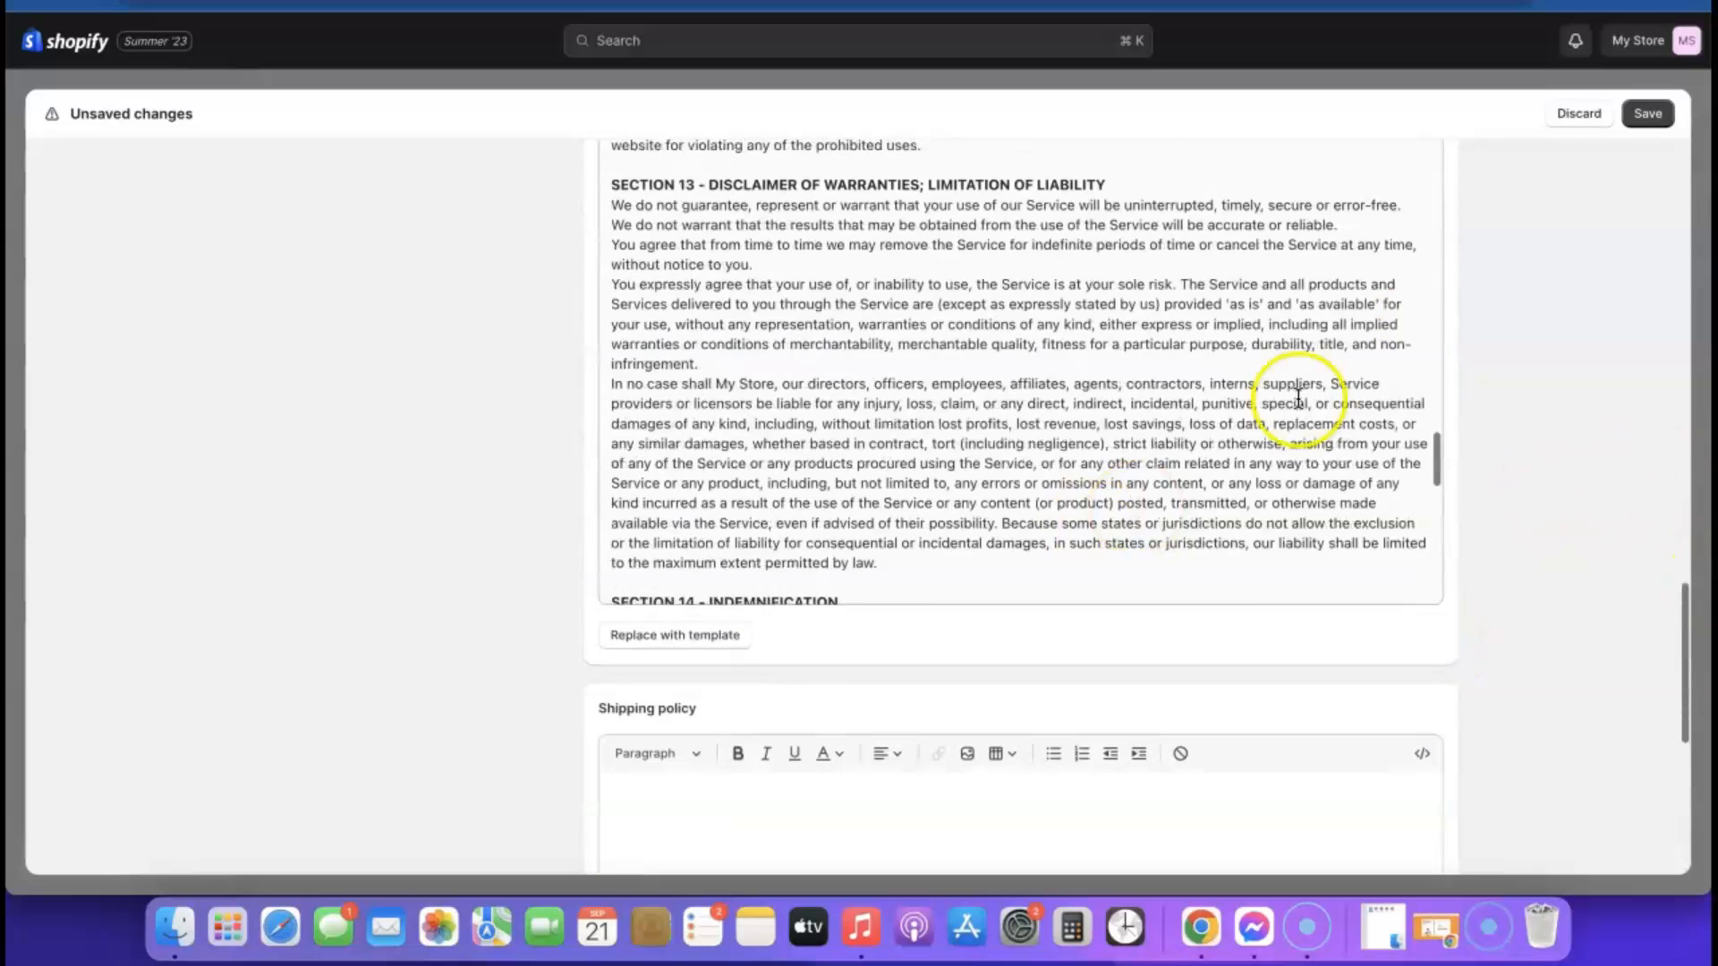
{"action": "left_click", "coordinate": [1658, 119]}
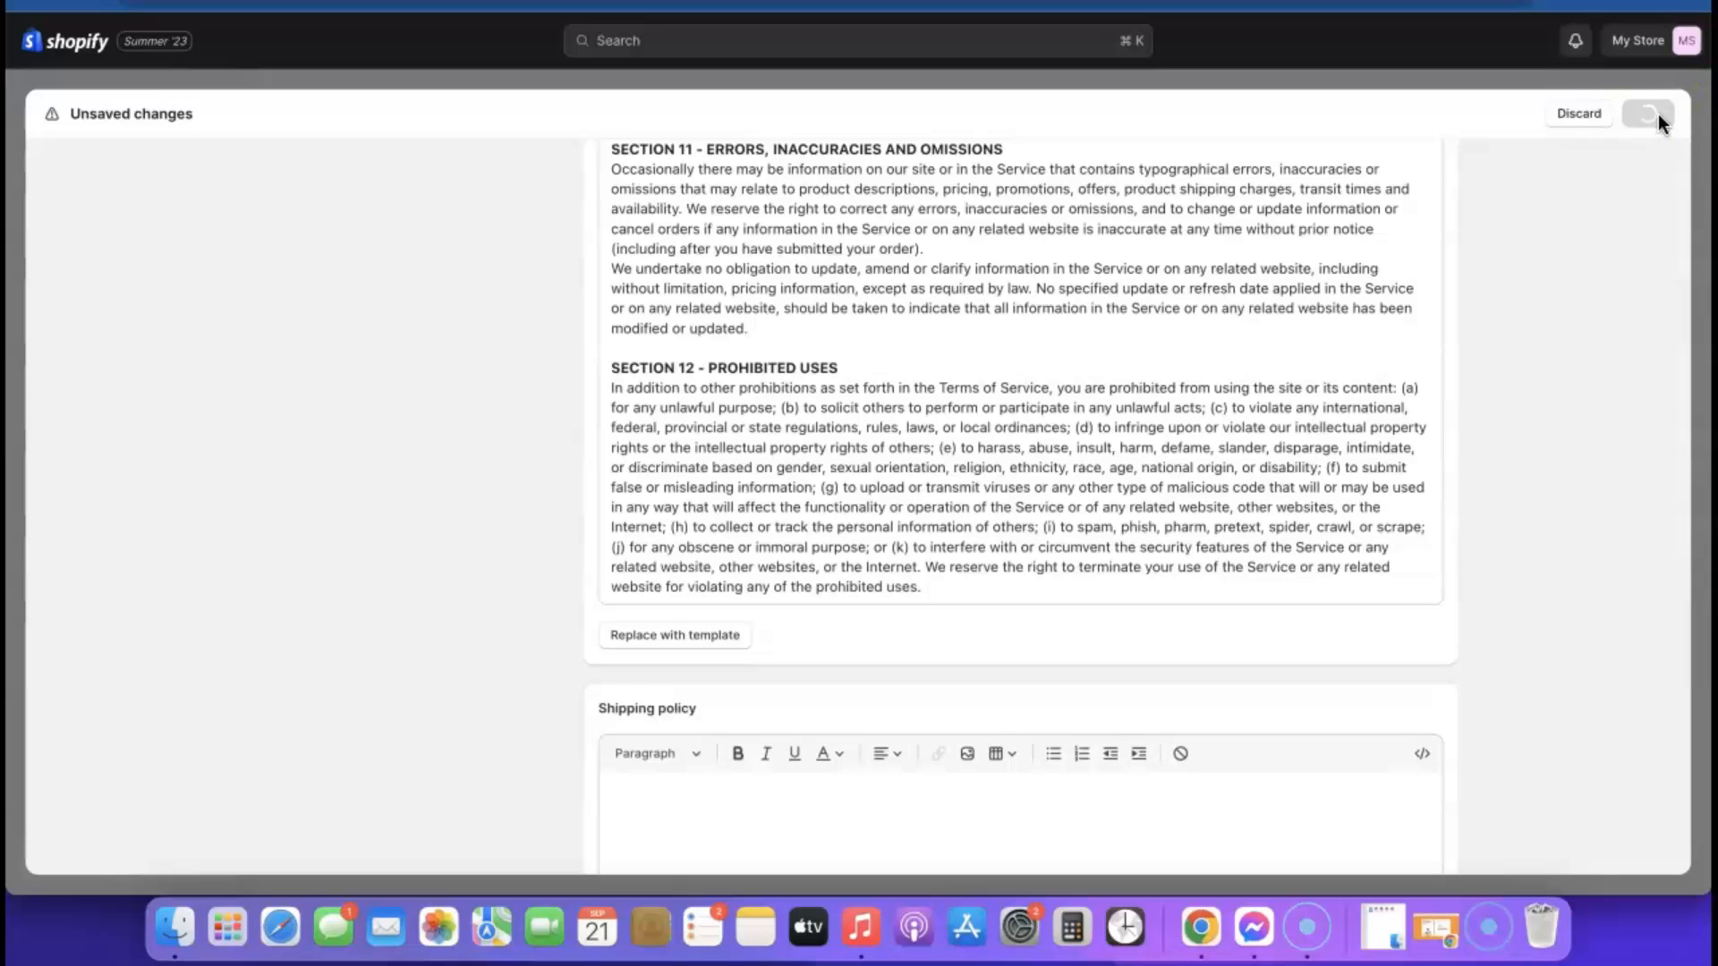
{"action": "left_click", "coordinate": [1657, 114]}
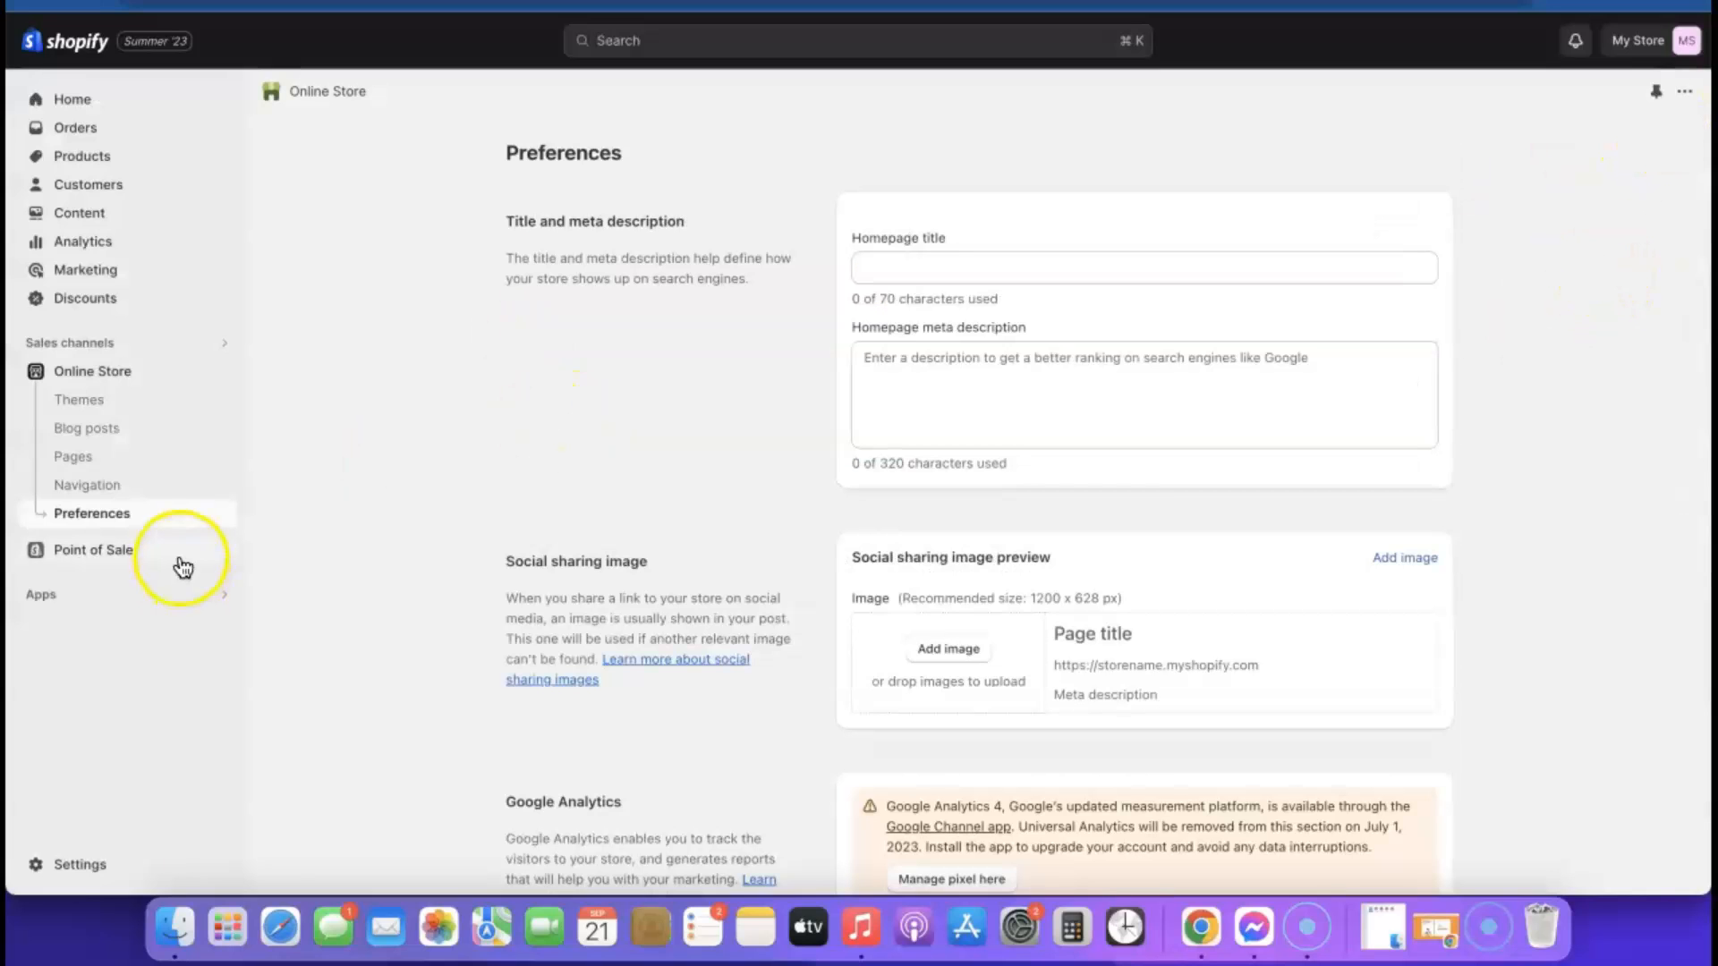
Open the Footer menu in the online store navigation and add a menu item linking to the Privacy Policy
{"action": "left_click", "coordinate": [93, 490]}
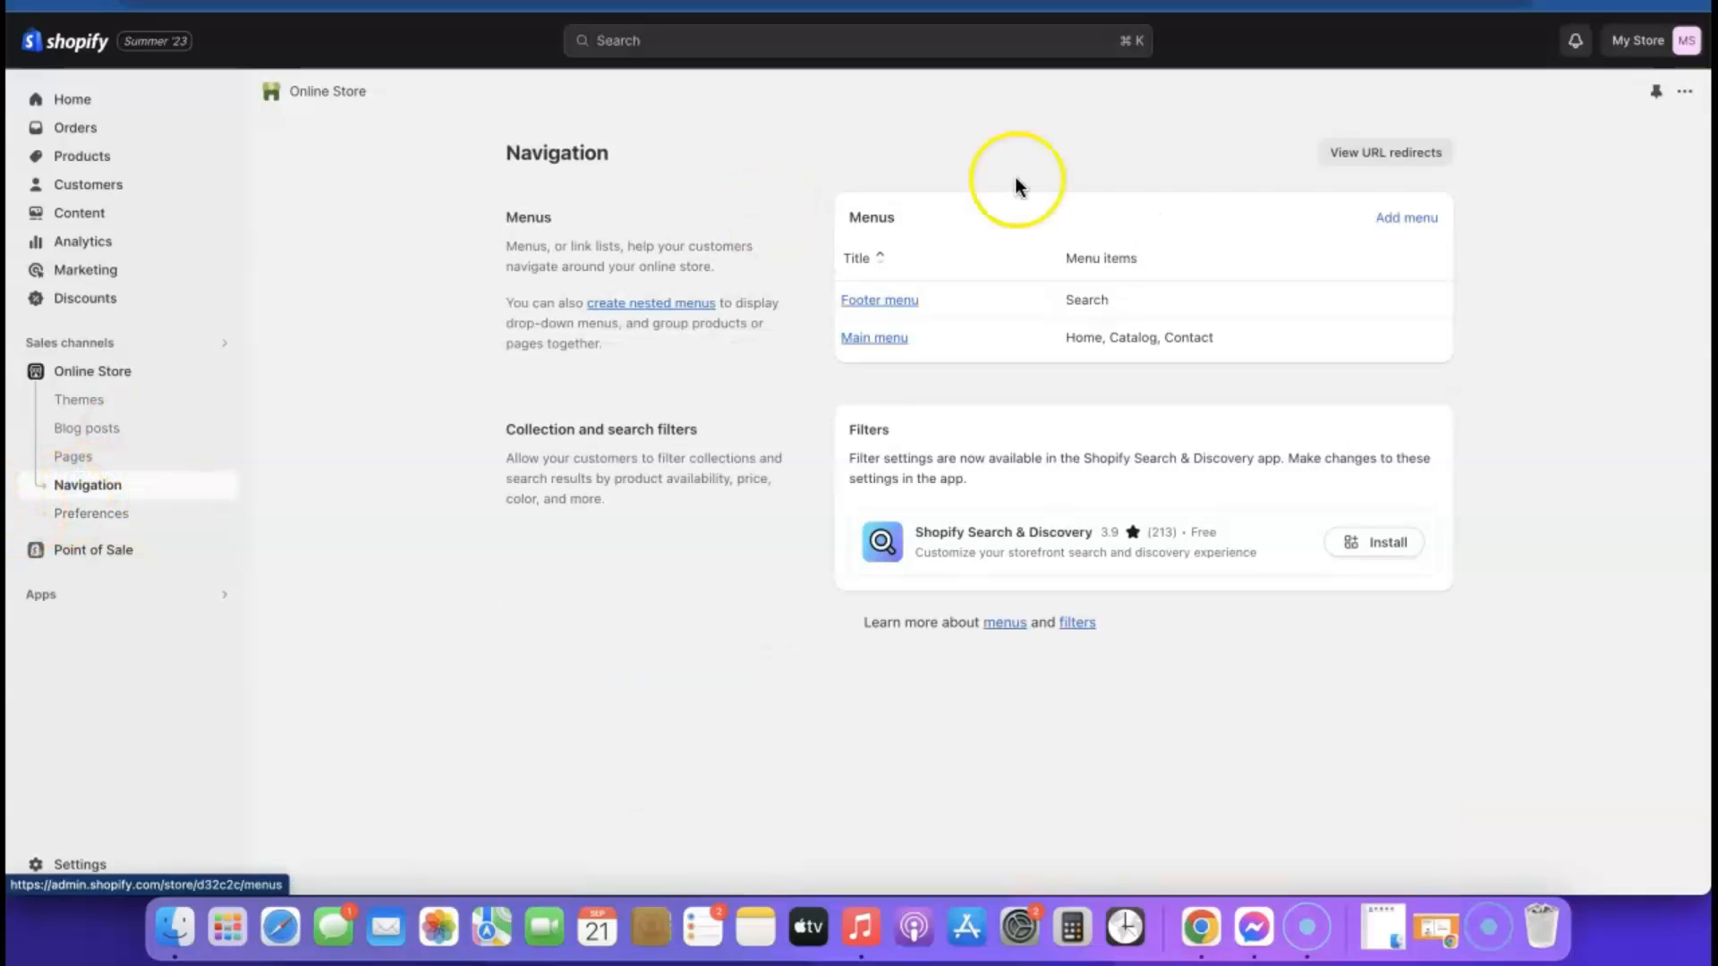
{"action": "left_click", "coordinate": [899, 302]}
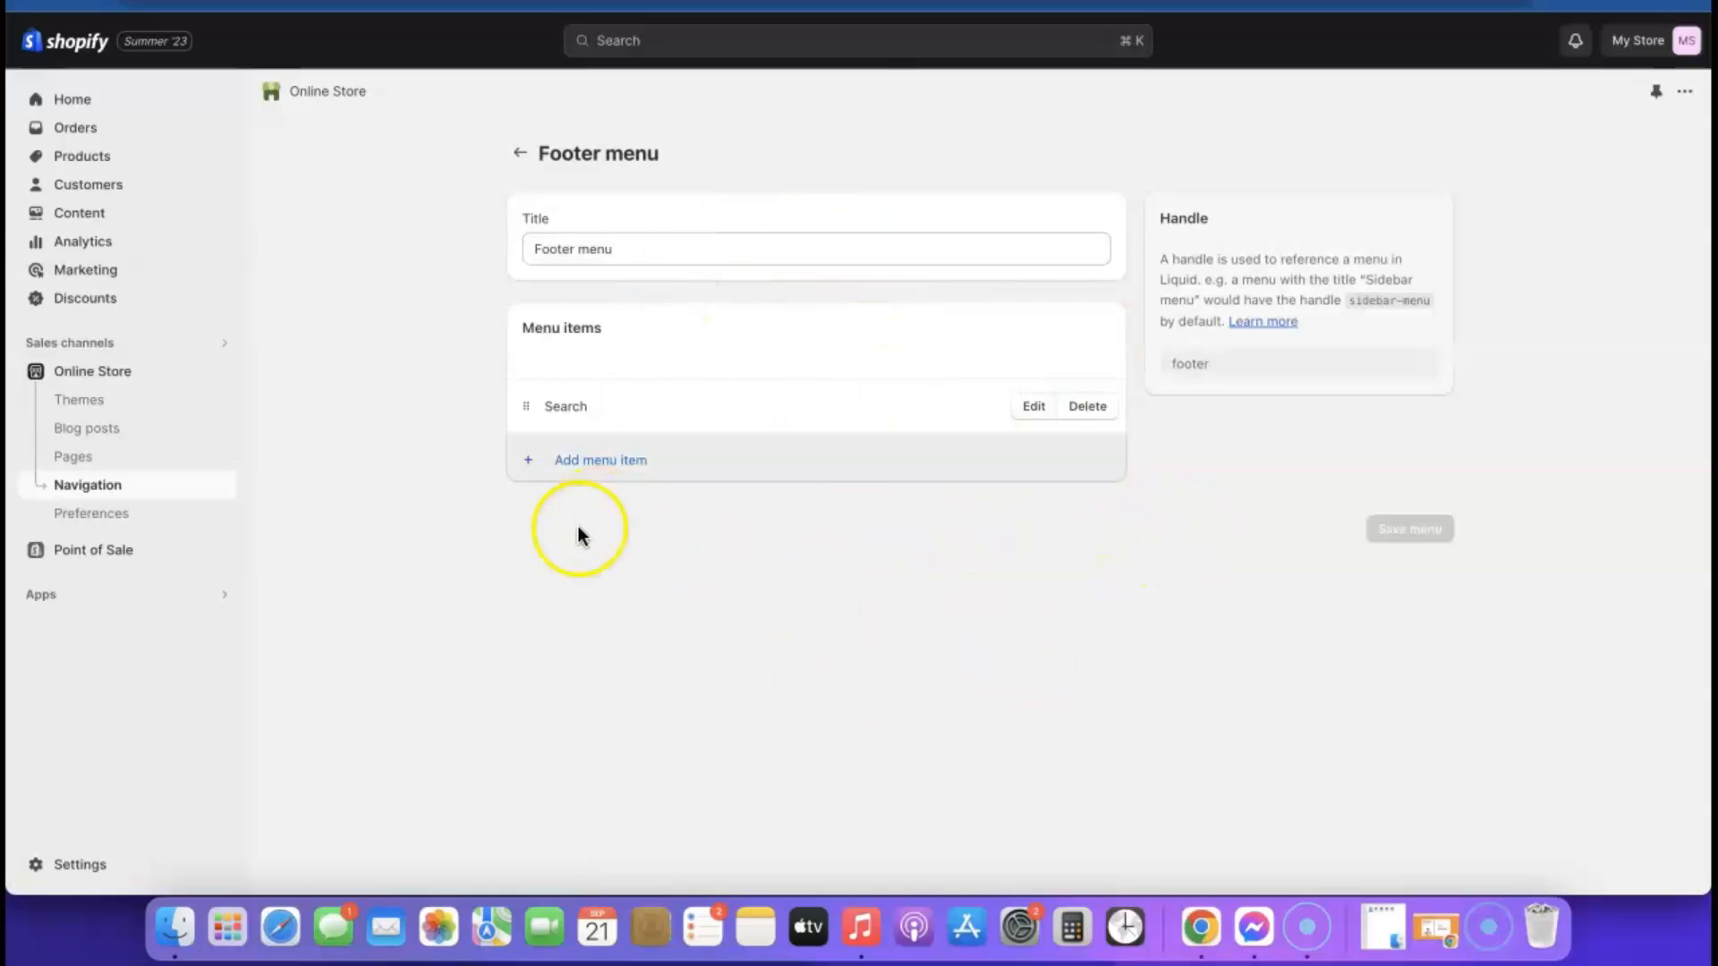
{"action": "left_click", "coordinate": [590, 462]}
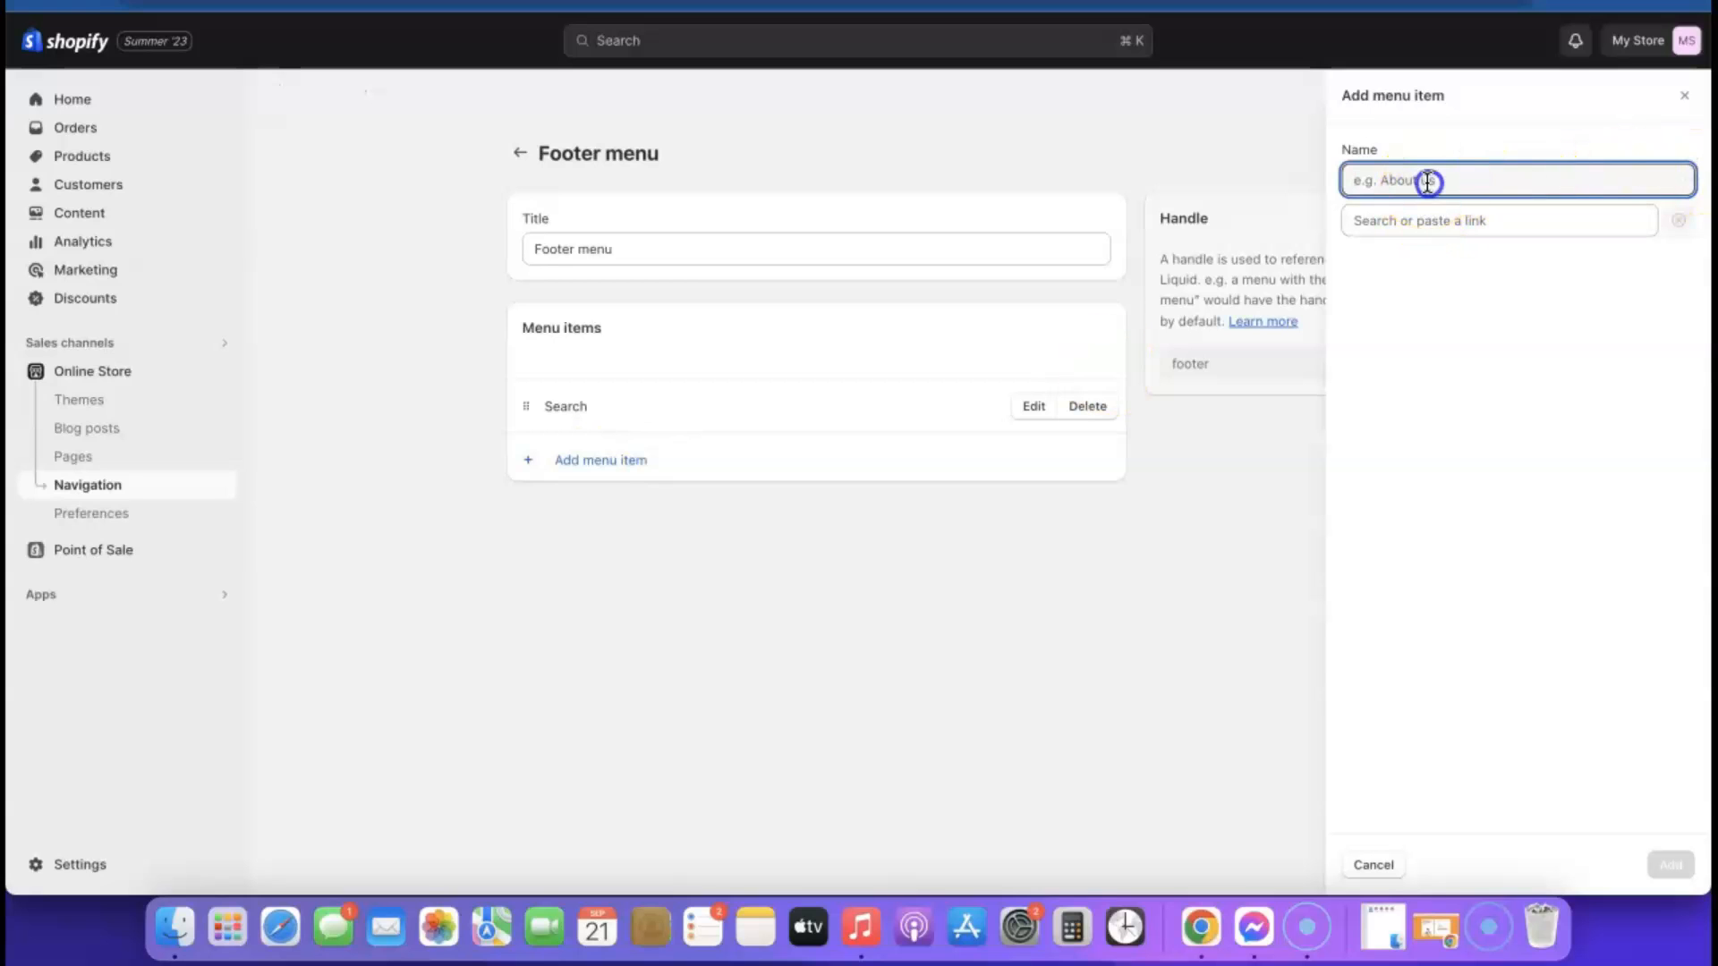
{"action": "left_click", "coordinate": [1437, 221]}
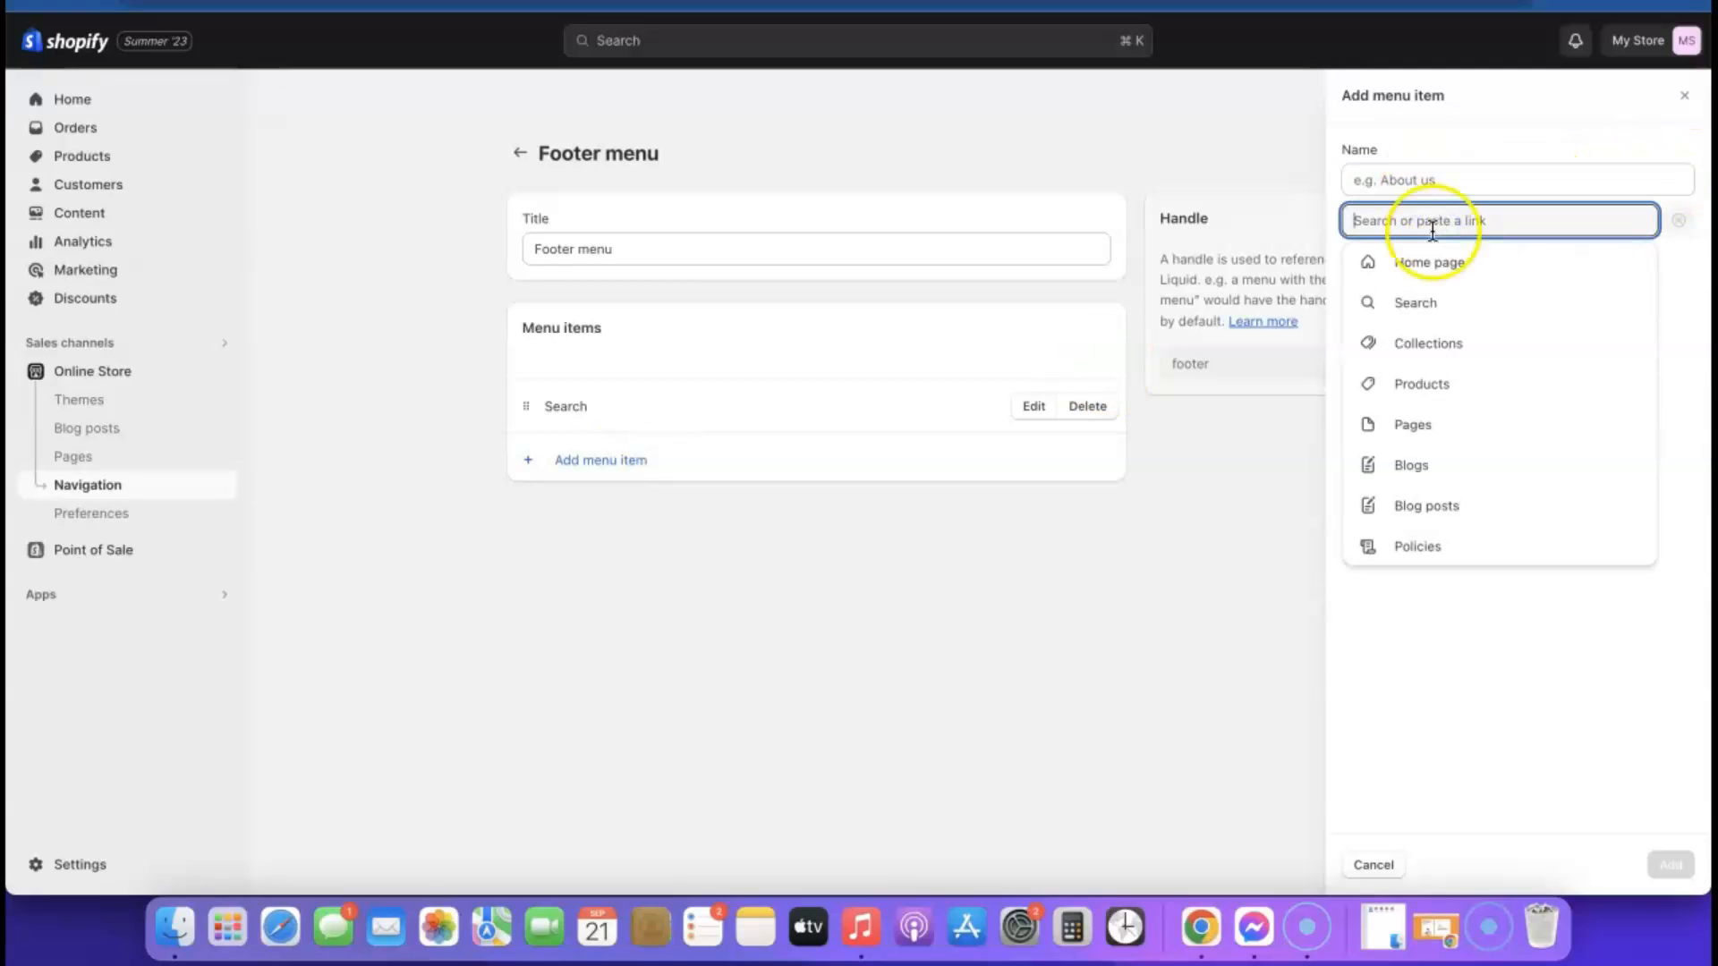
{"action": "left_click", "coordinate": [1426, 546]}
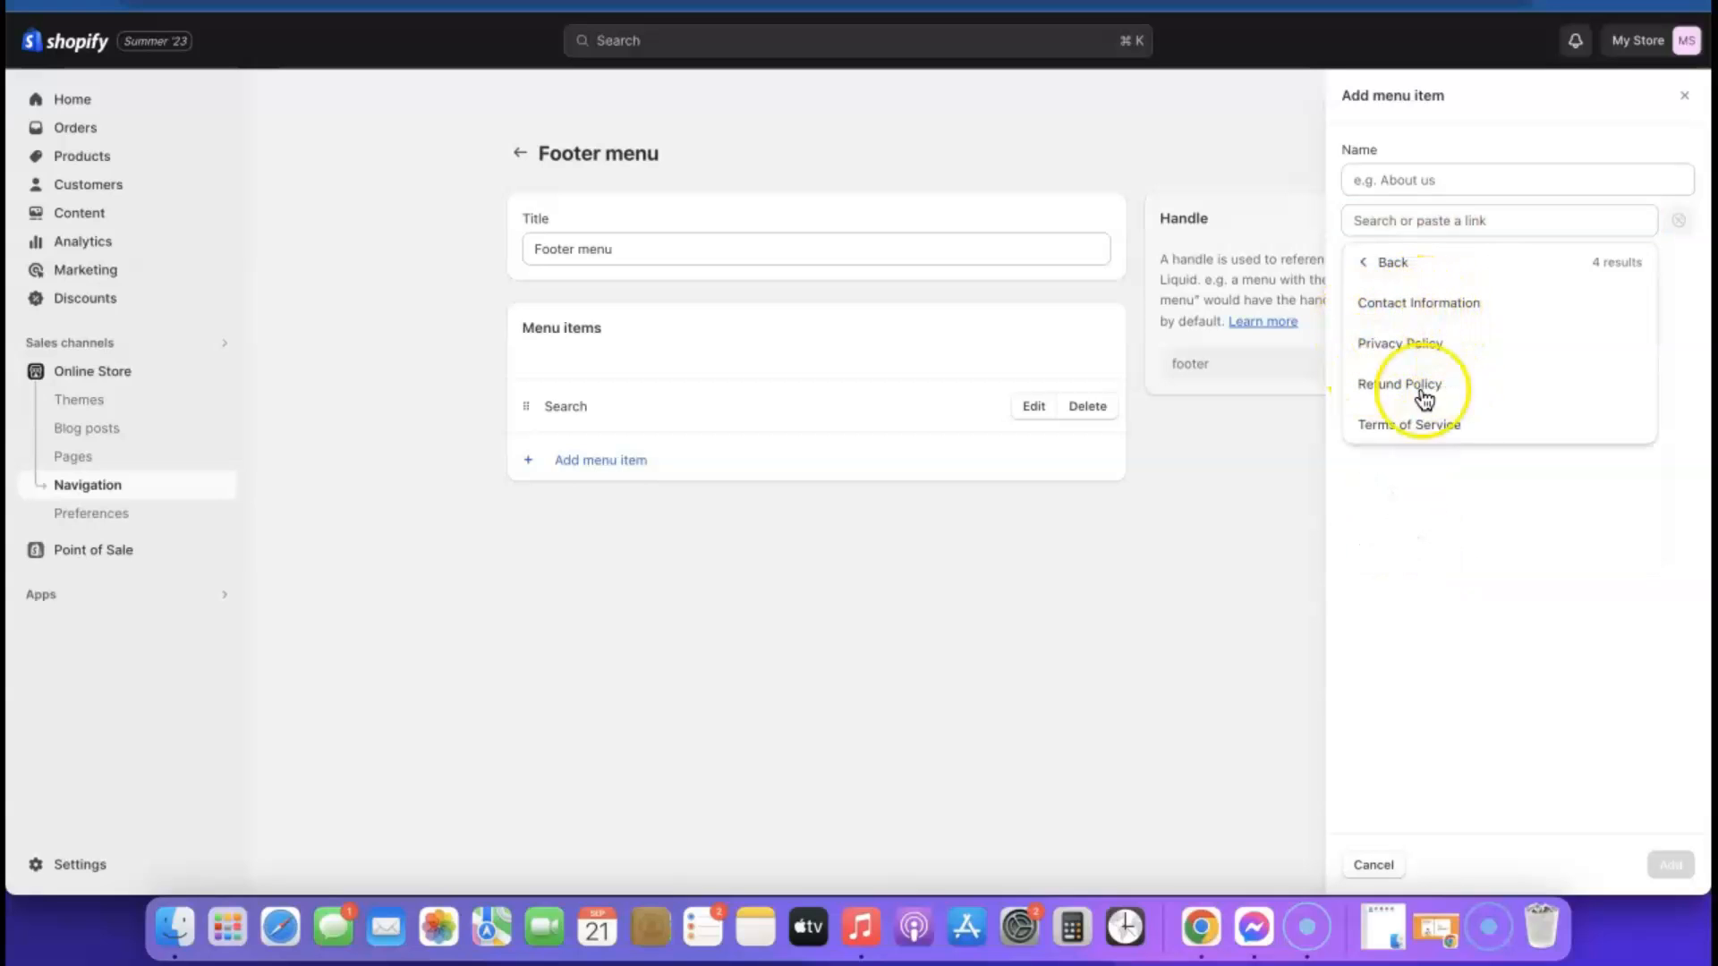
{"action": "left_click", "coordinate": [1391, 343]}
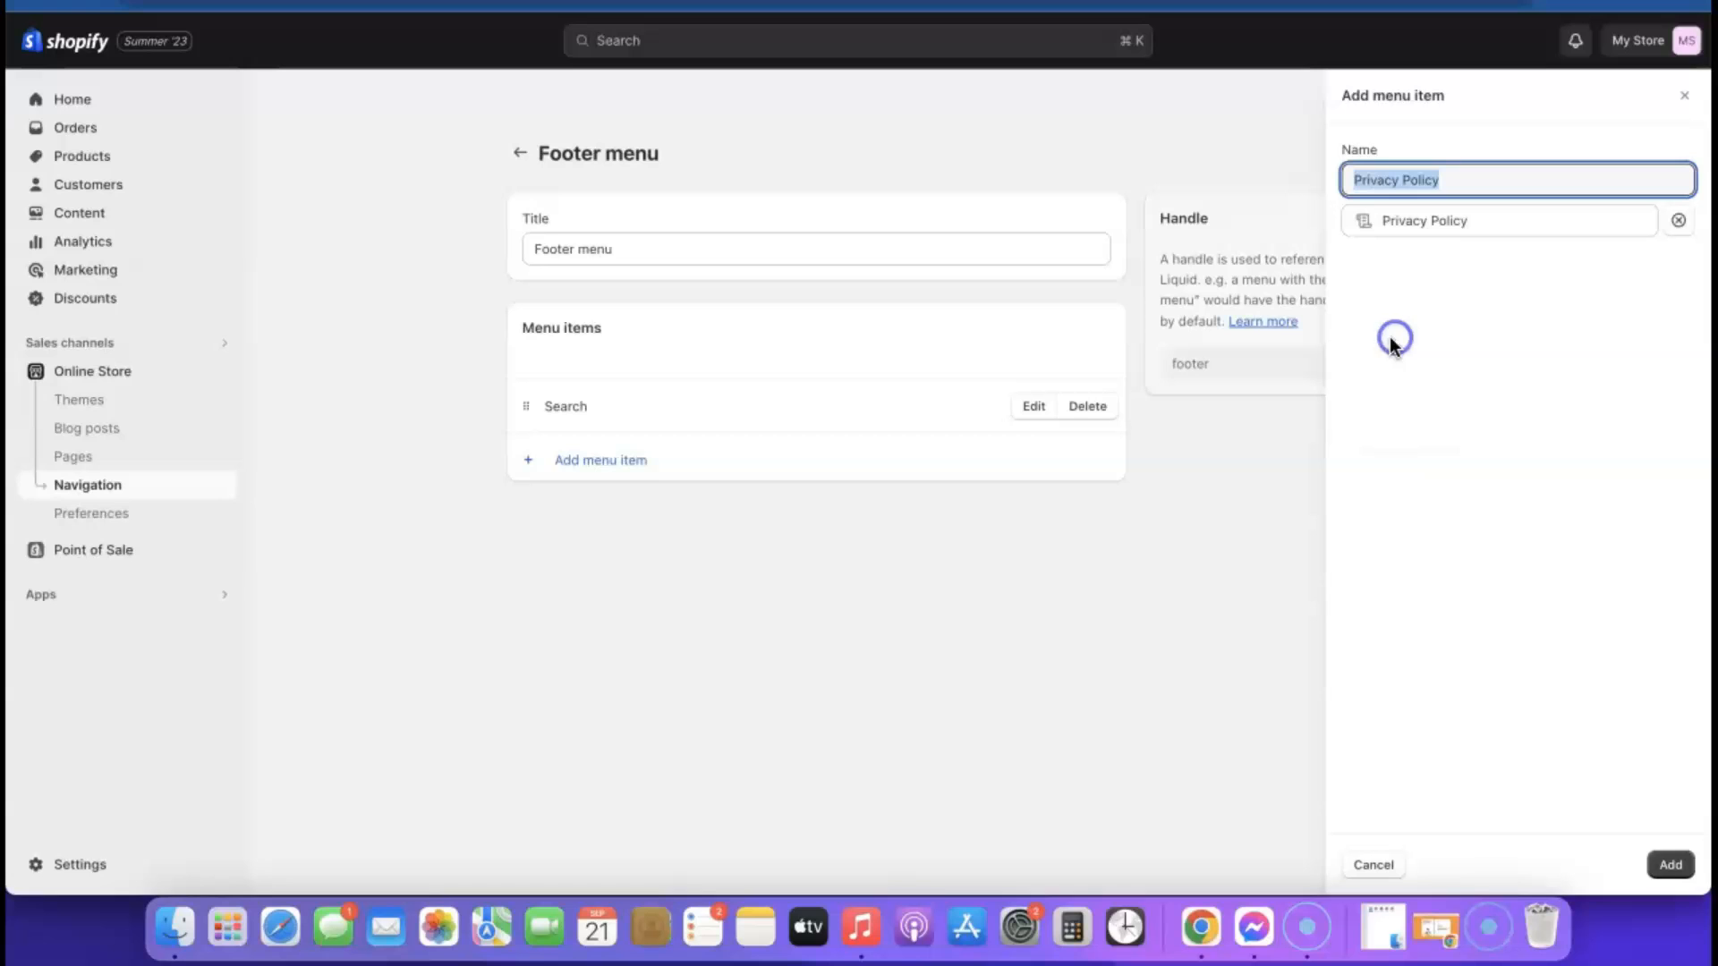
{"action": "left_click", "coordinate": [1668, 865]}
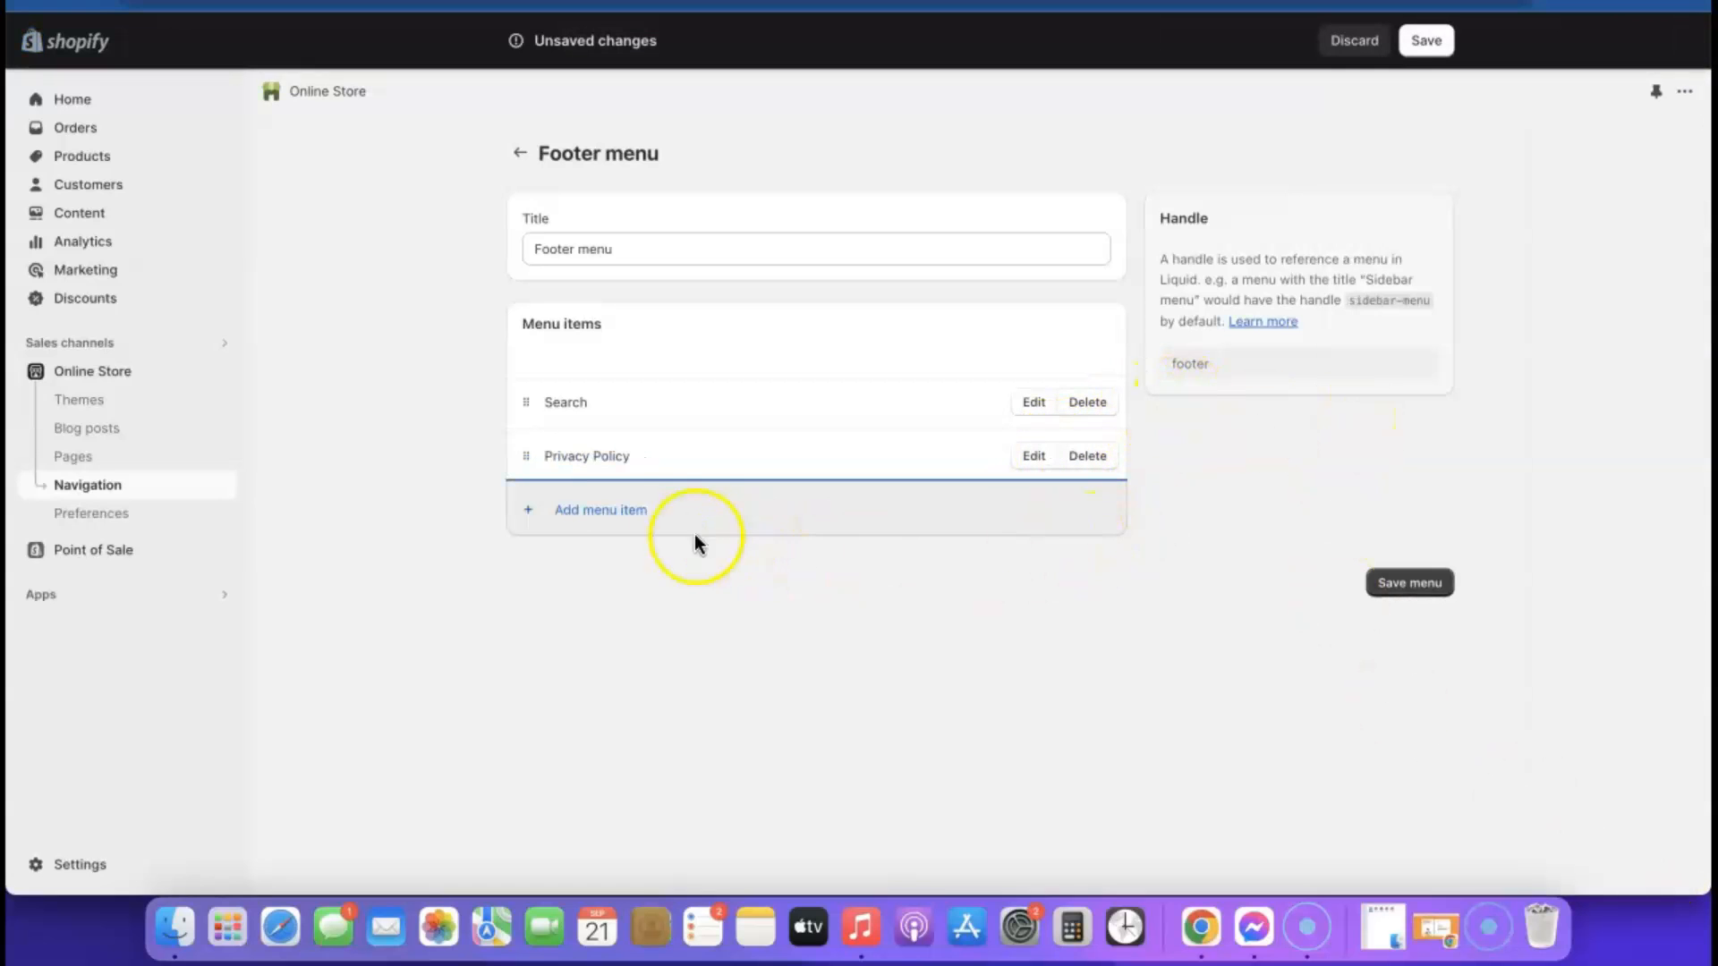
Add a footer menu item linking to the Refund Policy
{"action": "left_click", "coordinate": [581, 512]}
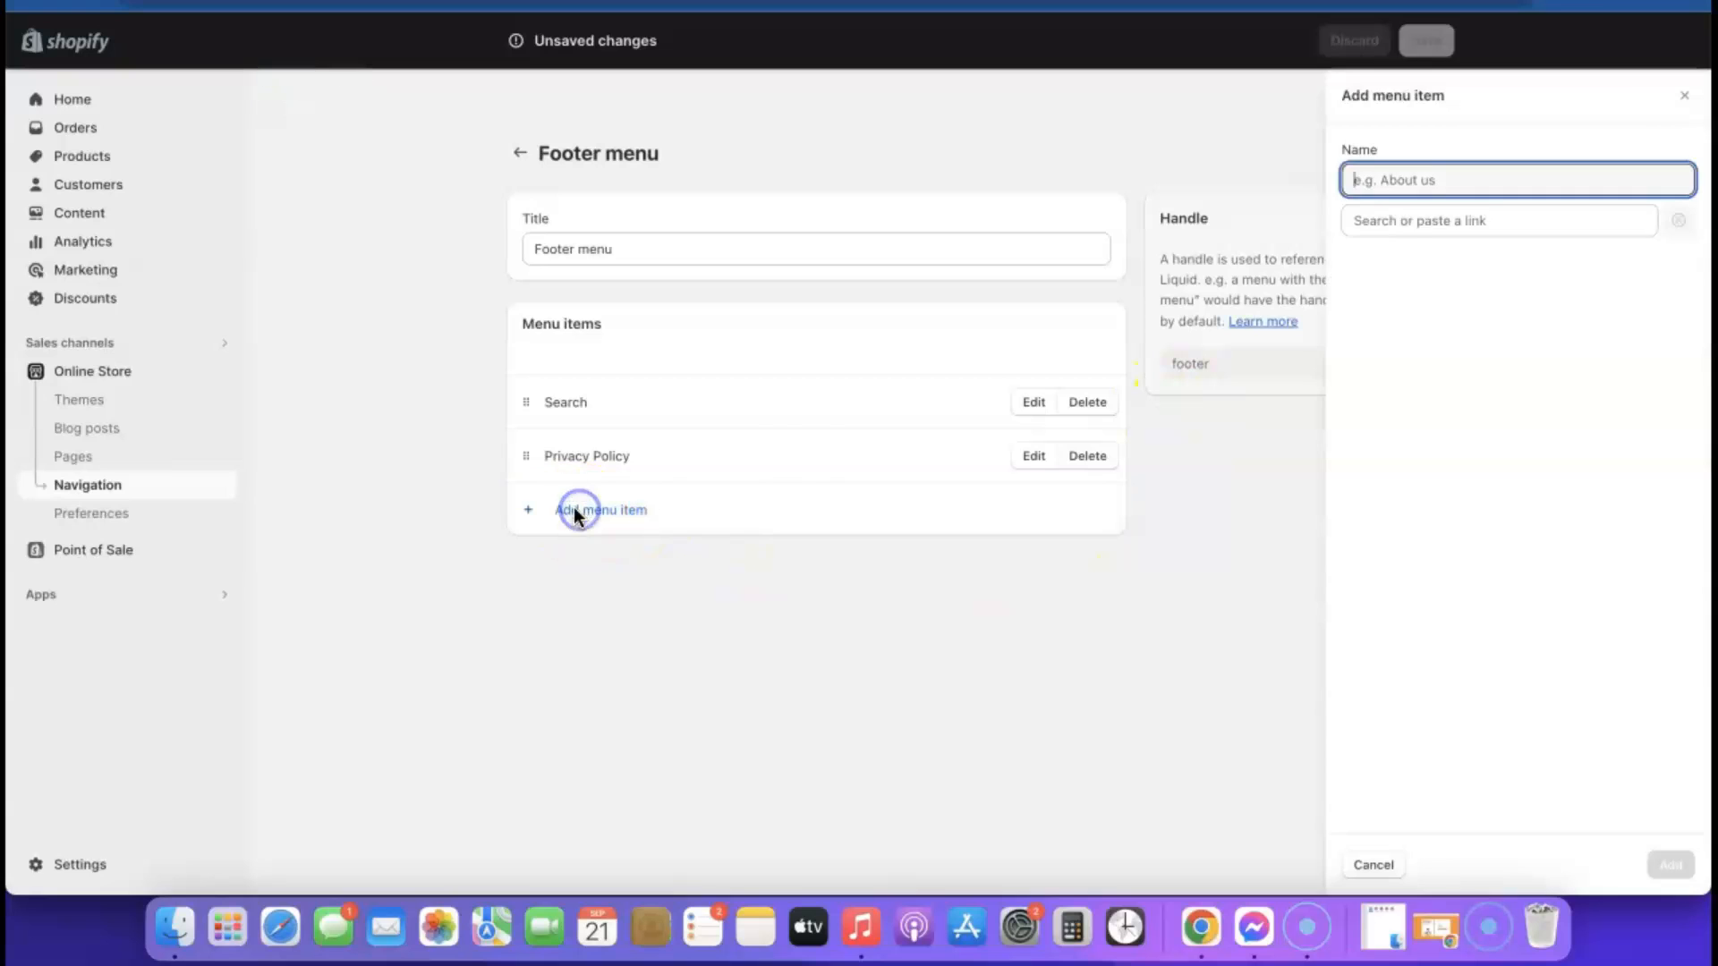
{"action": "left_click", "coordinate": [1405, 220]}
{"action": "left_click", "coordinate": [1408, 545]}
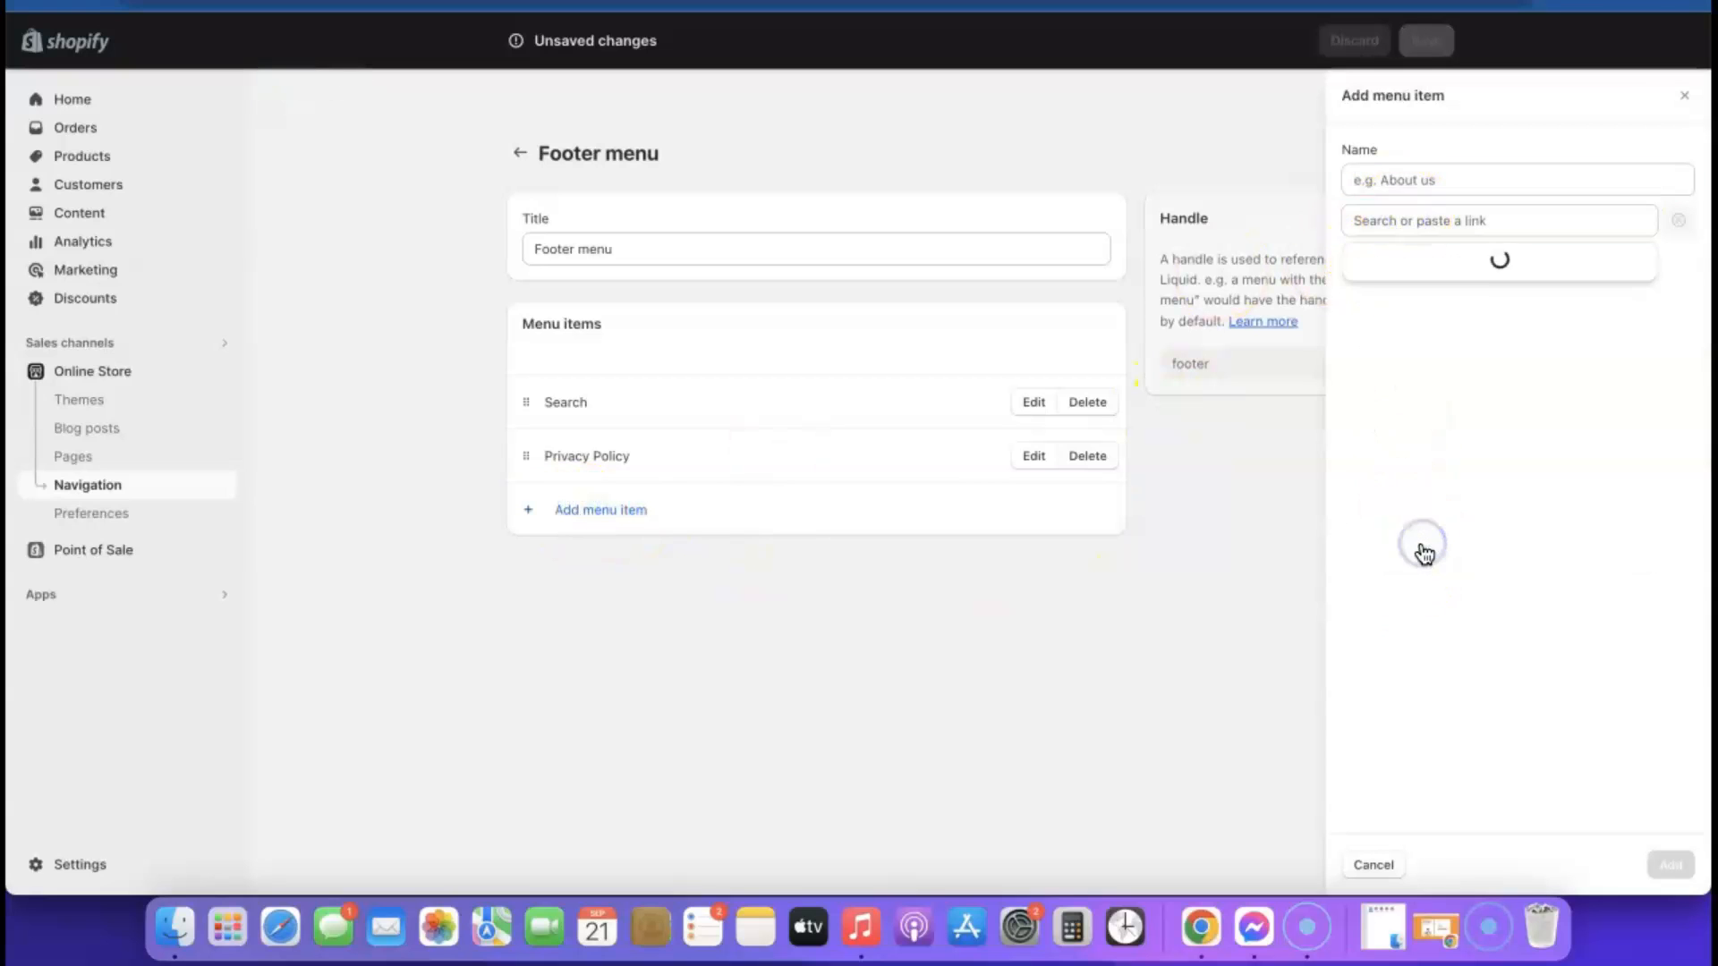
{"action": "left_click", "coordinate": [1399, 383]}
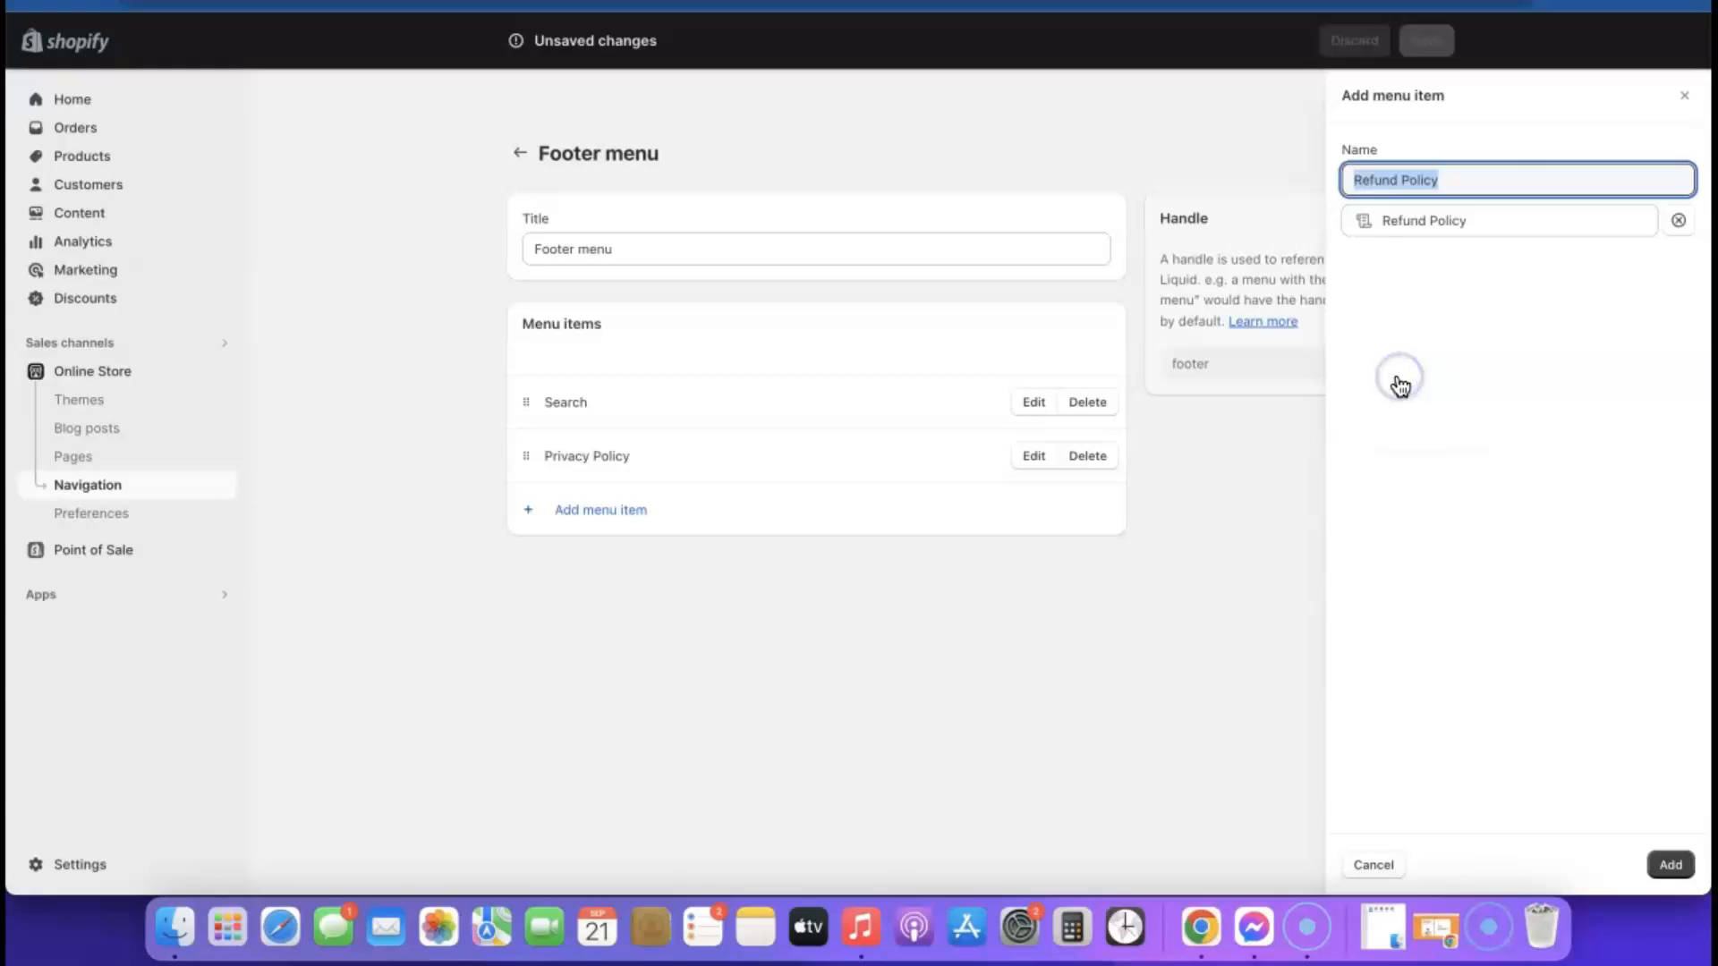
{"action": "left_click", "coordinate": [1670, 864]}
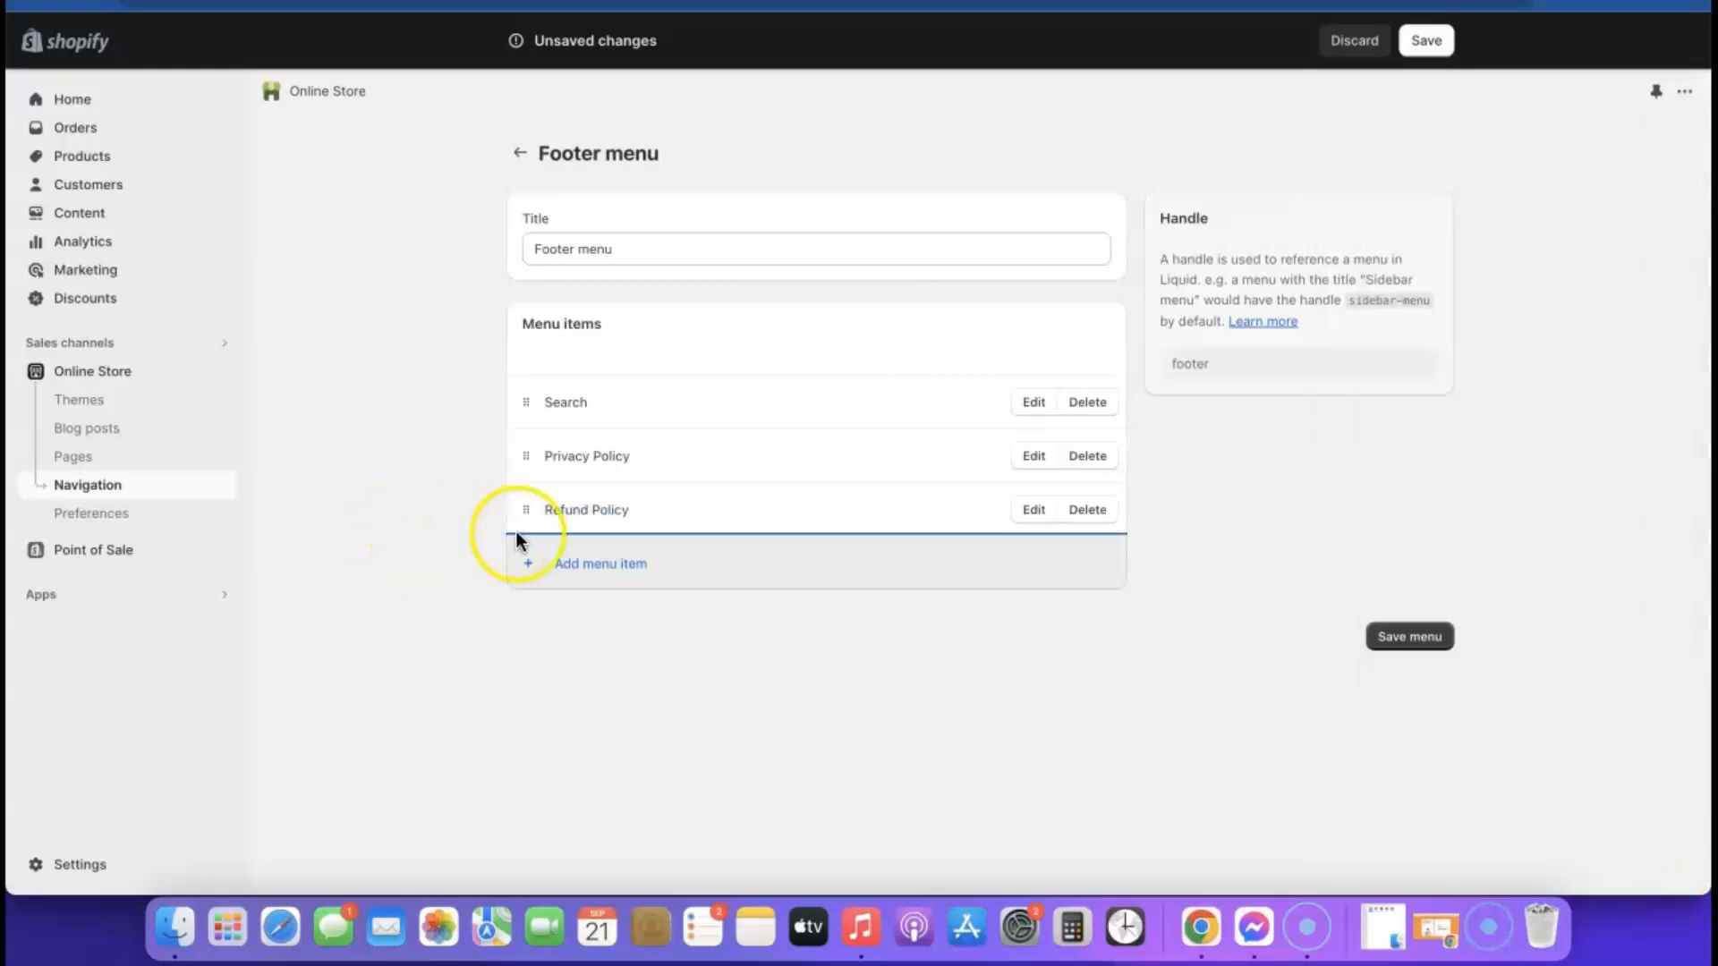
Add a footer menu item linking to the Terms of Service policy
{"action": "left_click", "coordinate": [561, 565]}
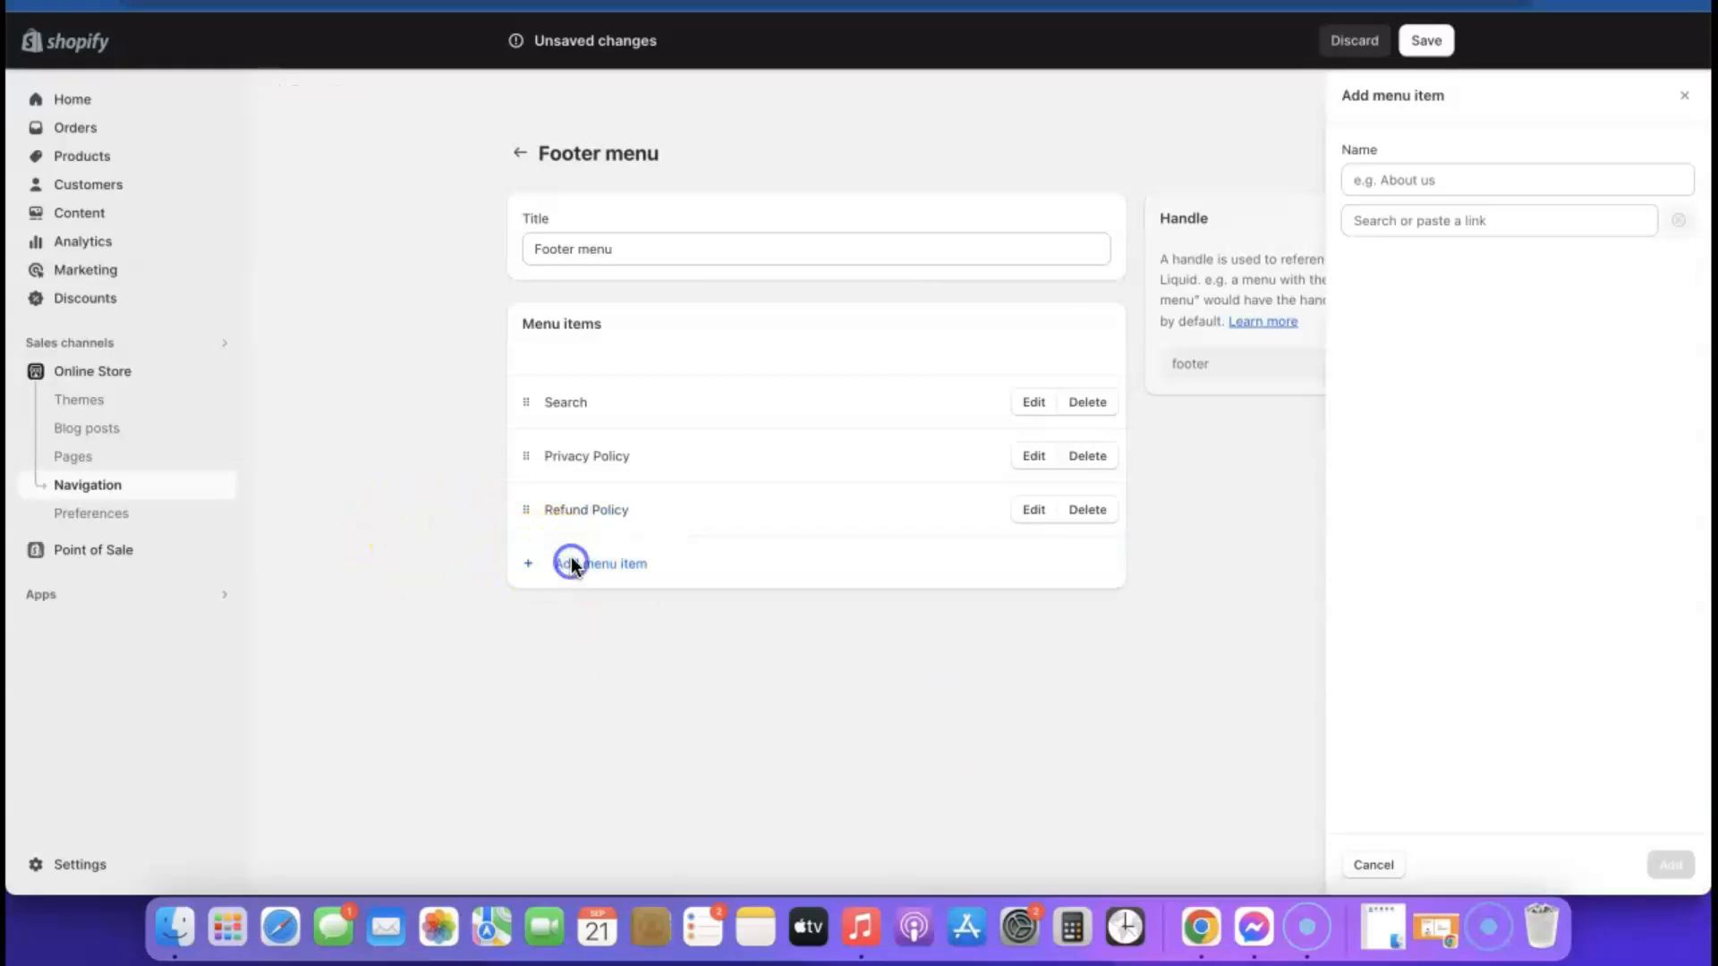
{"action": "left_click", "coordinate": [1366, 221]}
{"action": "left_click", "coordinate": [1428, 549]}
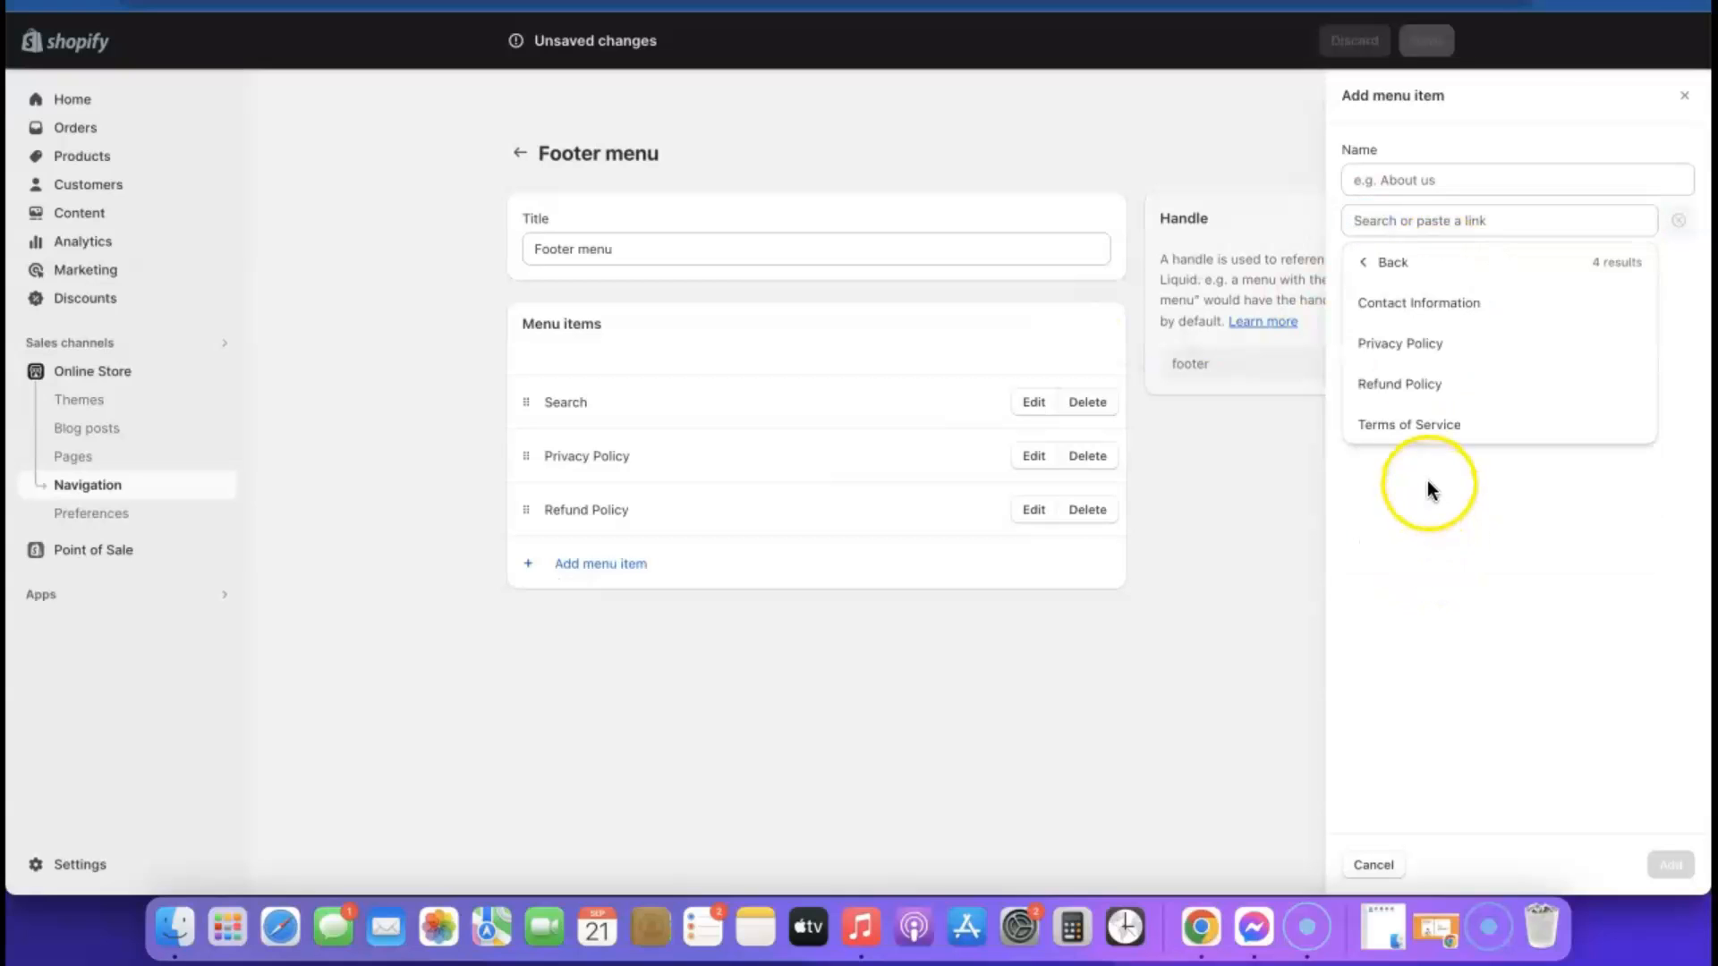
{"action": "left_click", "coordinate": [1411, 425]}
{"action": "left_click", "coordinate": [1662, 864]}
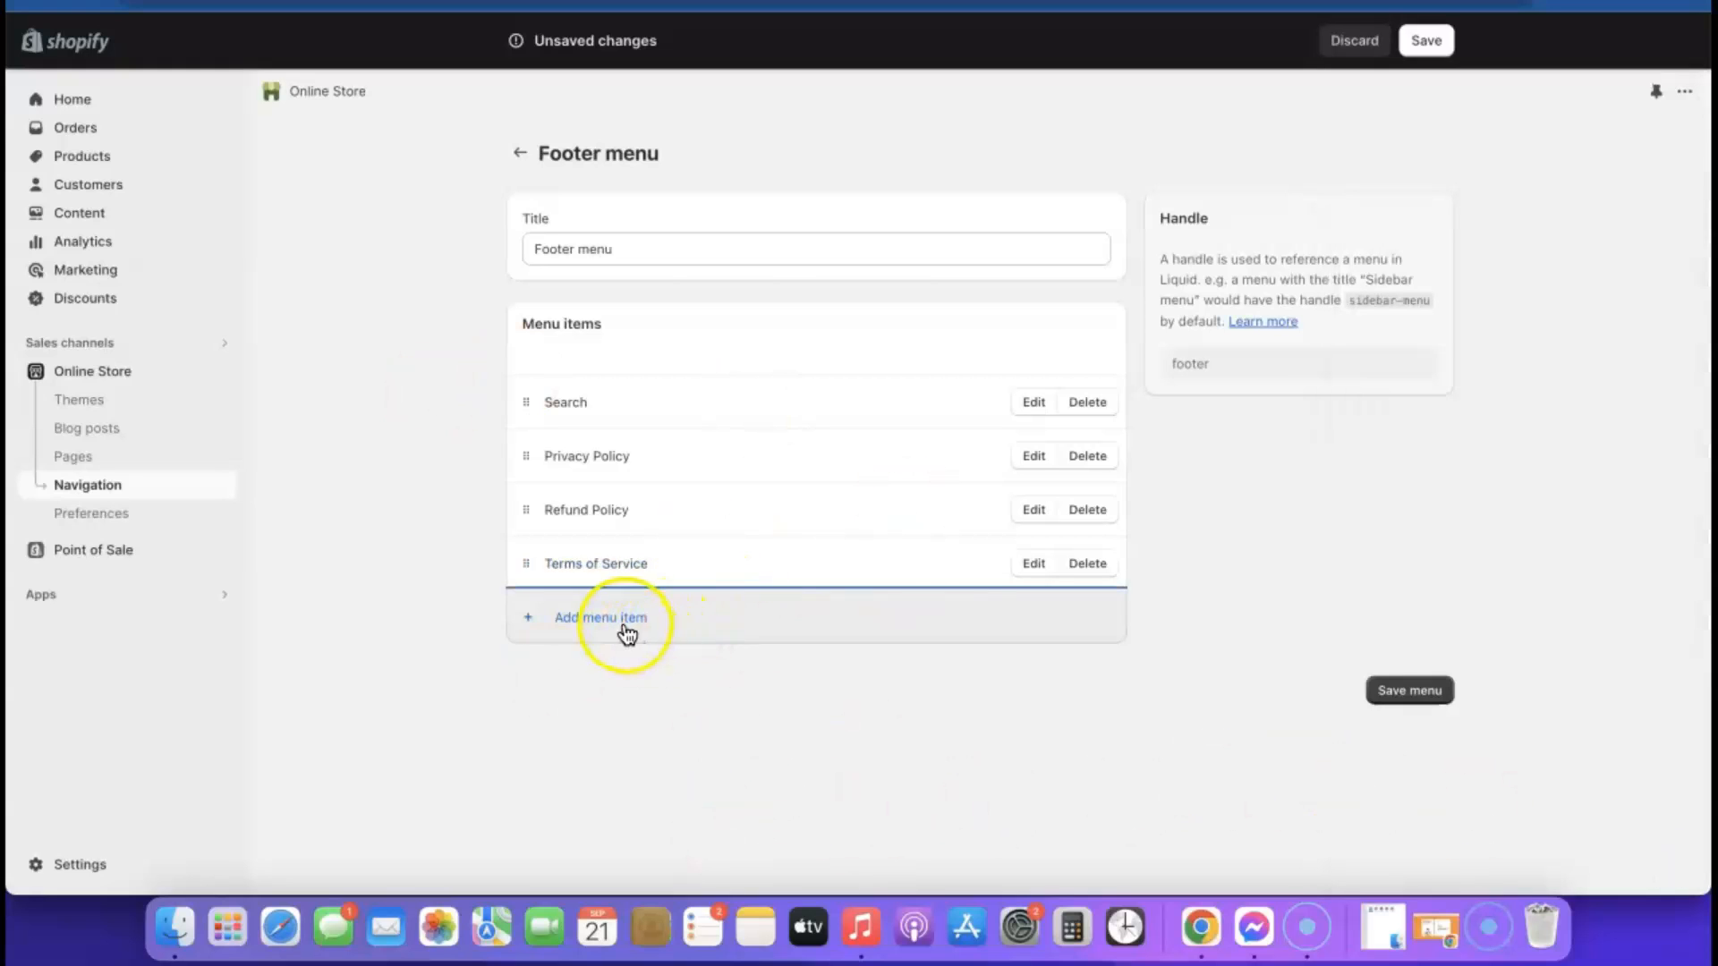
Add a footer menu item linking to the Contact Information policy and save the menu
{"action": "left_click", "coordinate": [627, 634]}
{"action": "left_click", "coordinate": [1414, 222]}
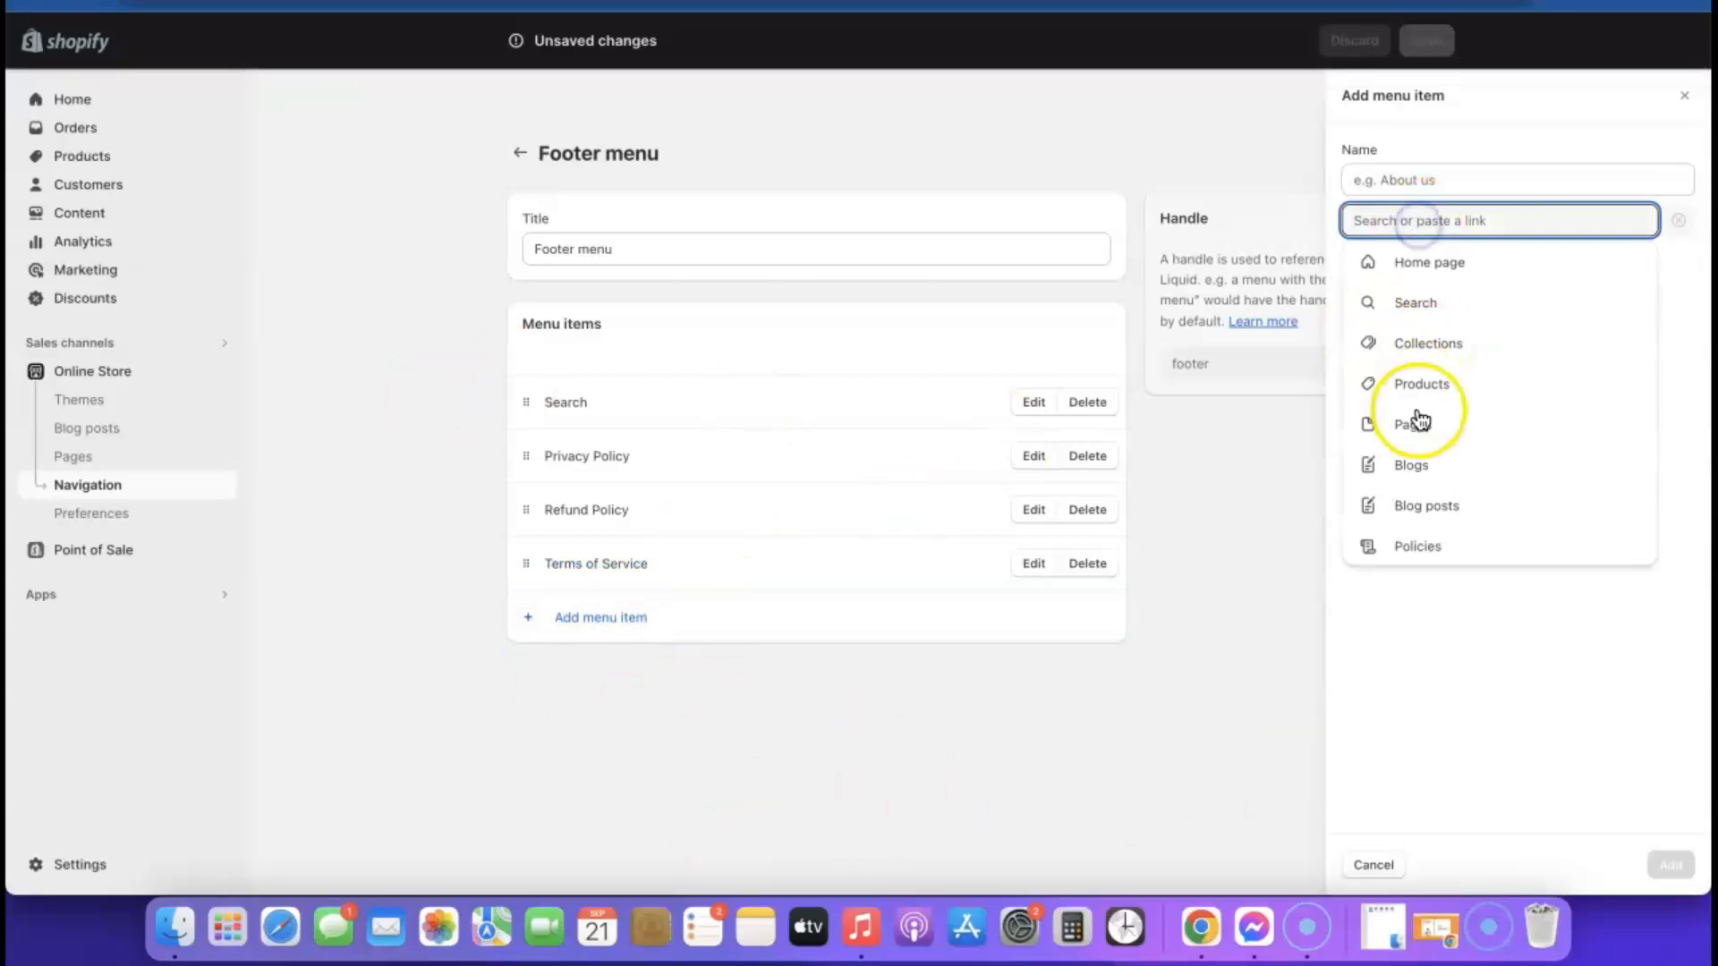
{"action": "left_click", "coordinate": [1422, 547]}
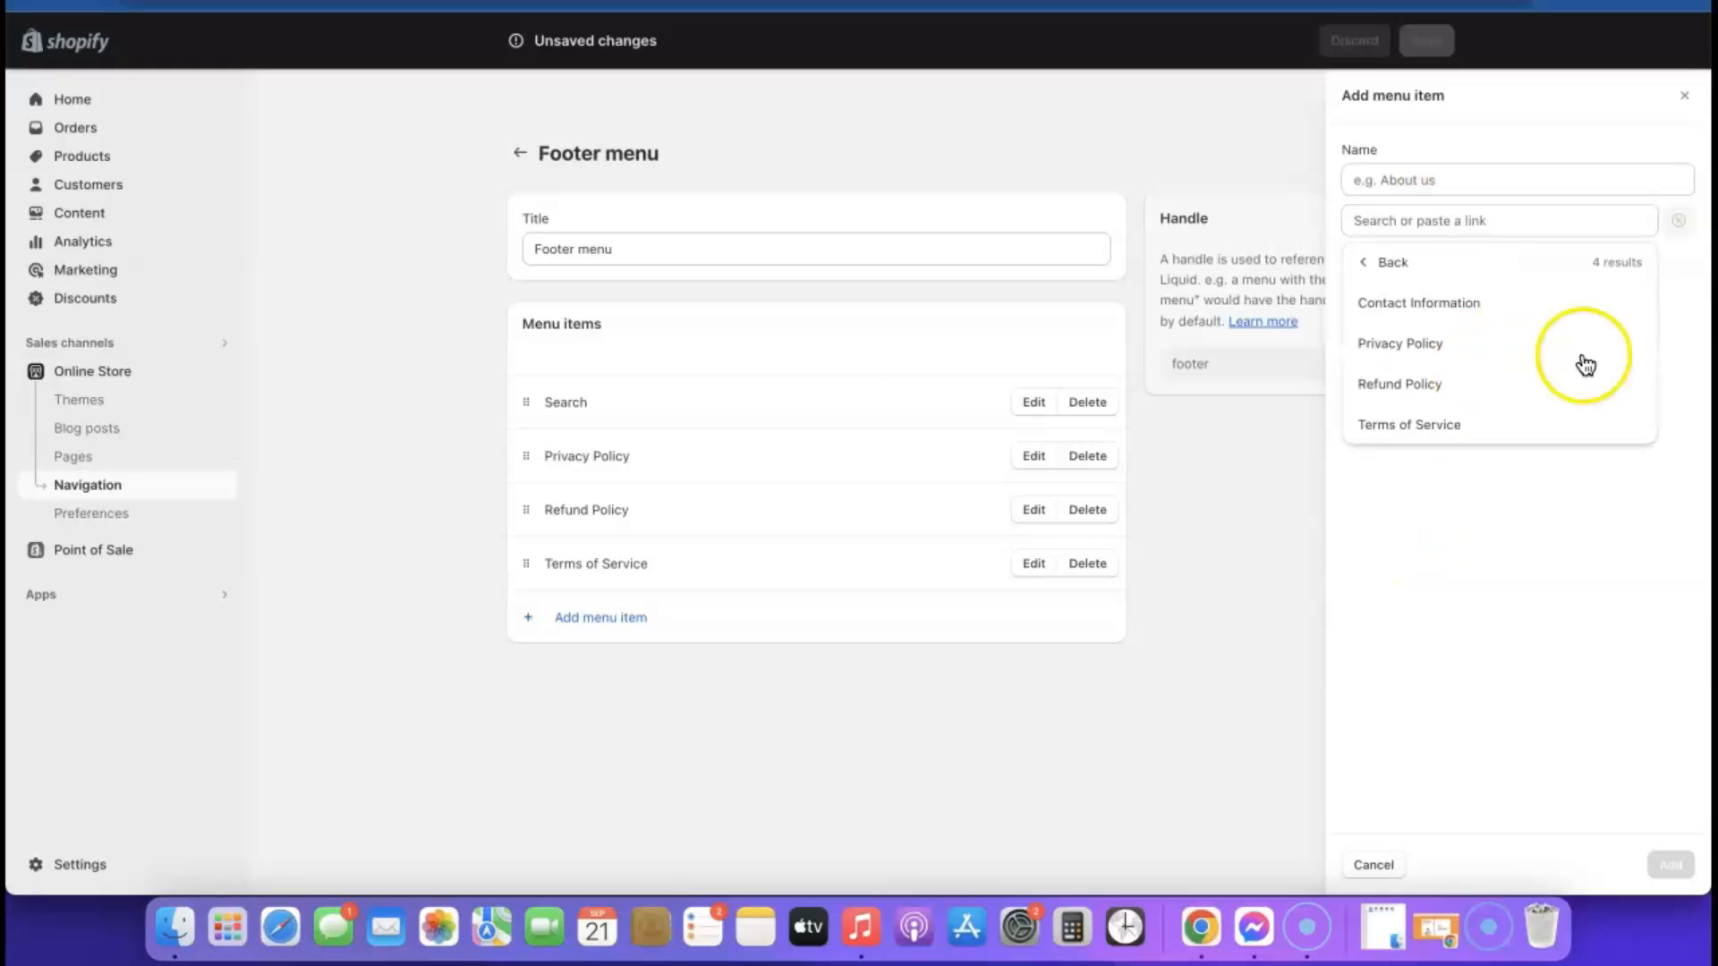
{"action": "left_click", "coordinate": [1441, 306]}
{"action": "left_click", "coordinate": [1685, 861]}
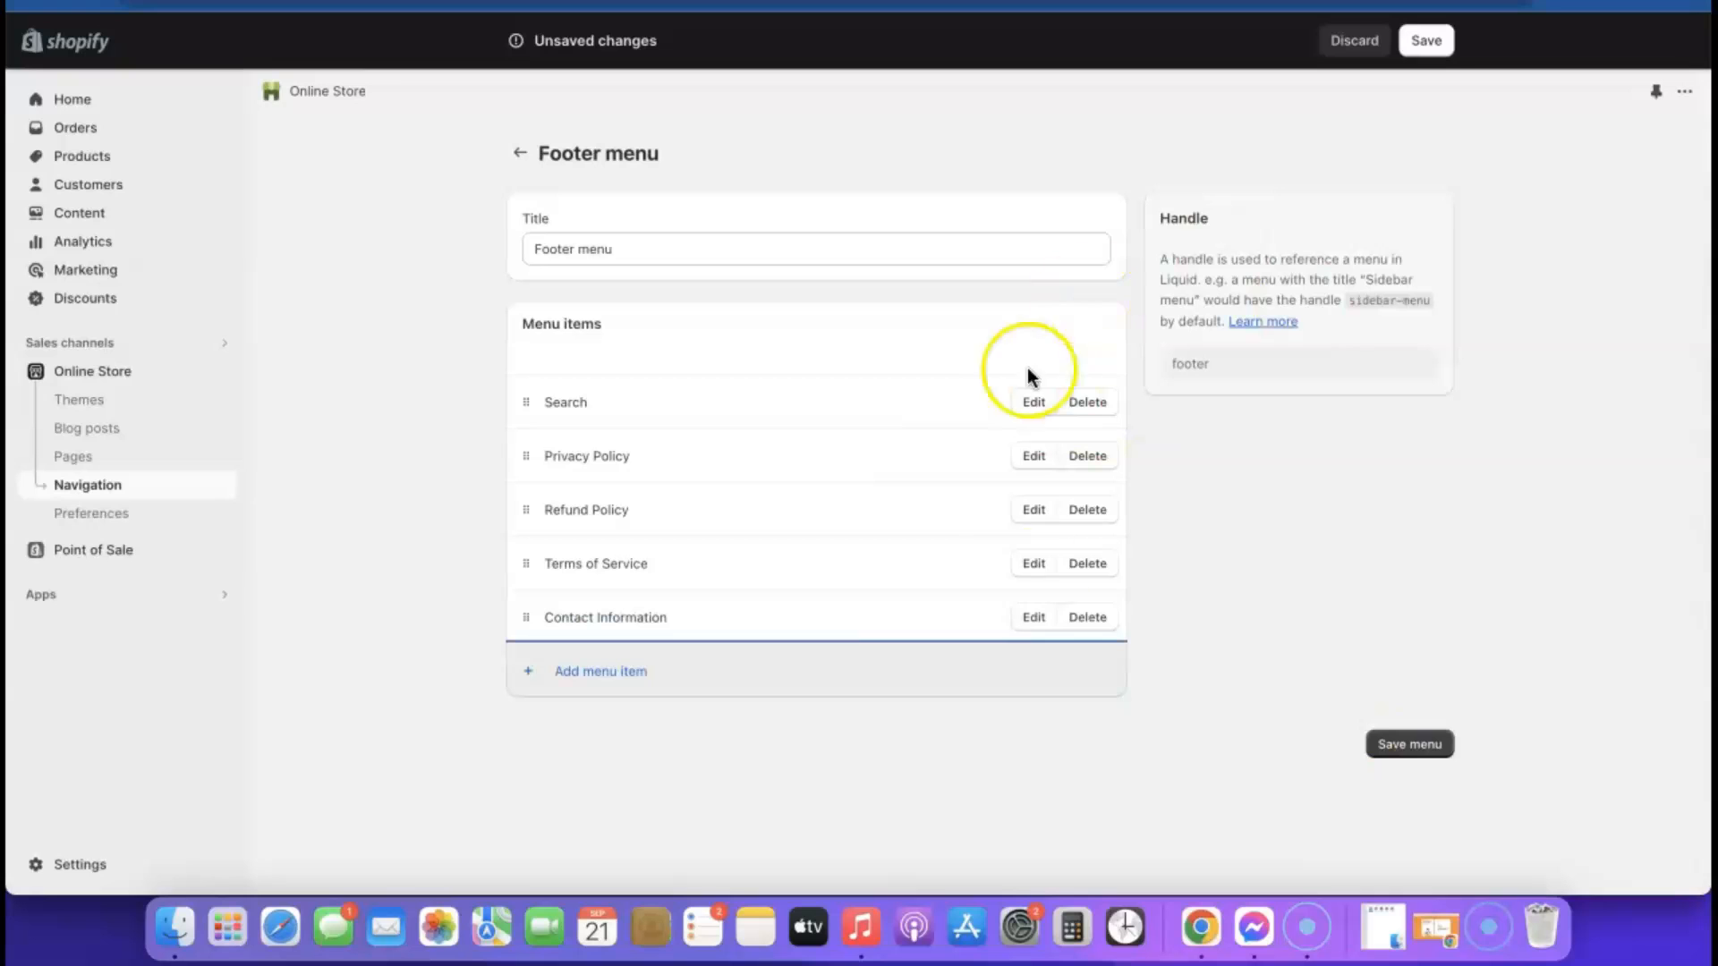
{"action": "left_click", "coordinate": [1409, 746]}
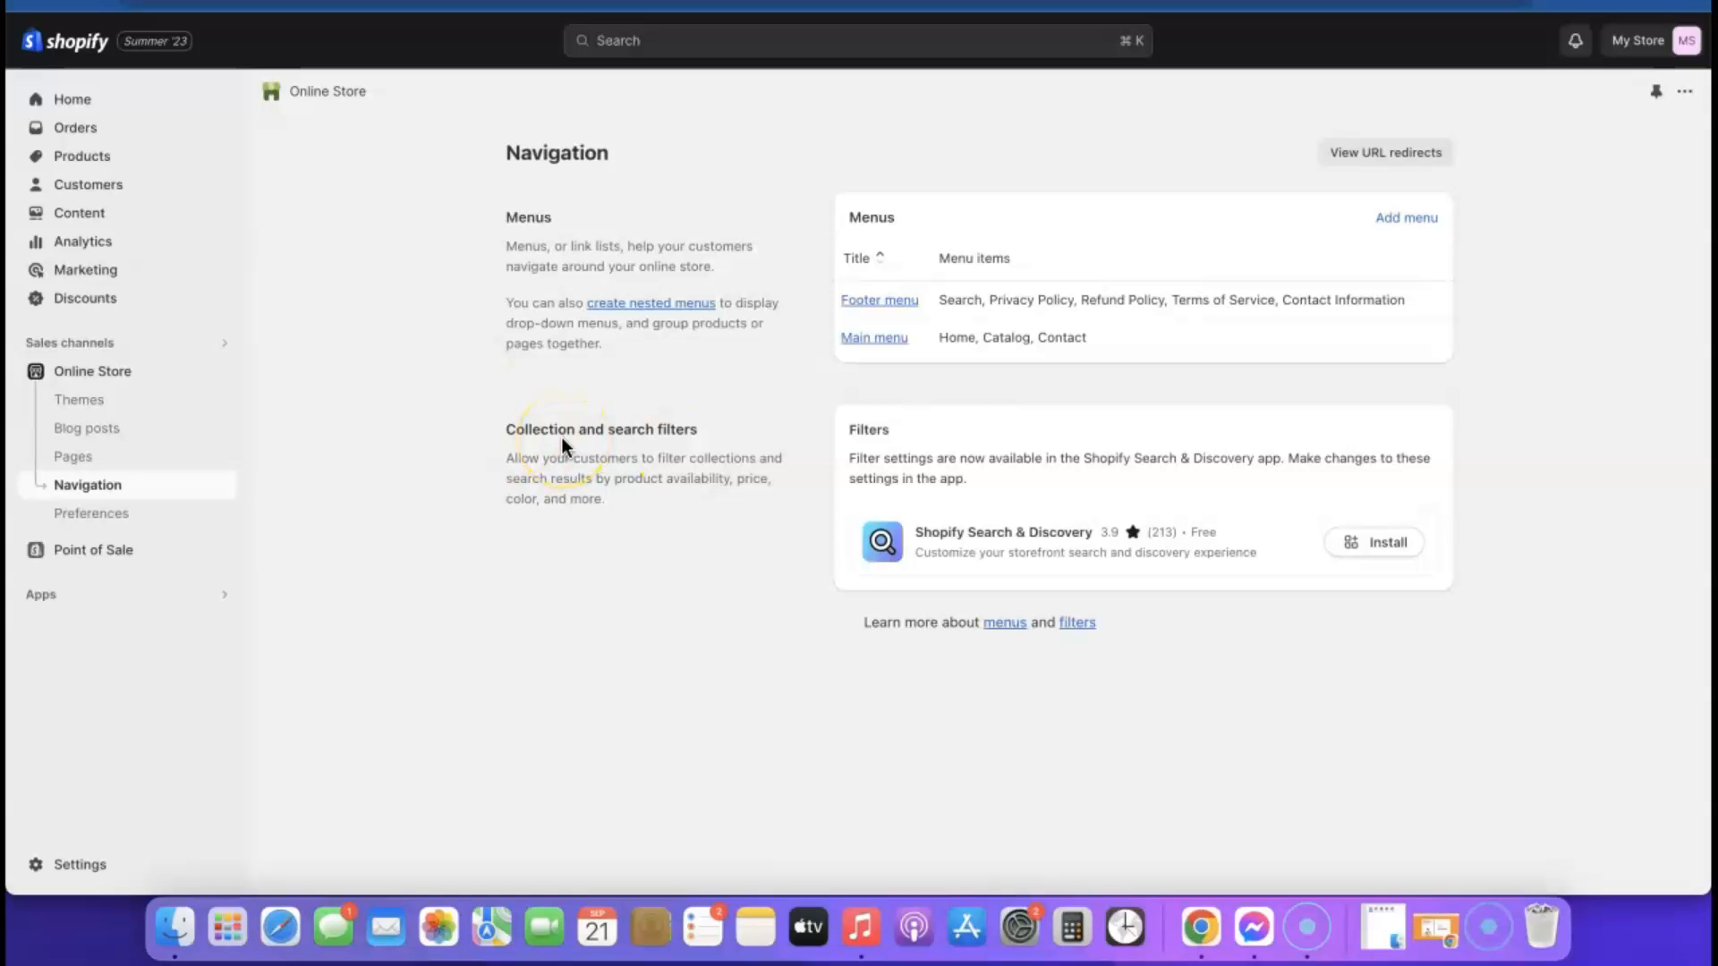
Open the Sense theme for customization and add a Menu block to the home page's Footer section
{"action": "left_click", "coordinate": [109, 370]}
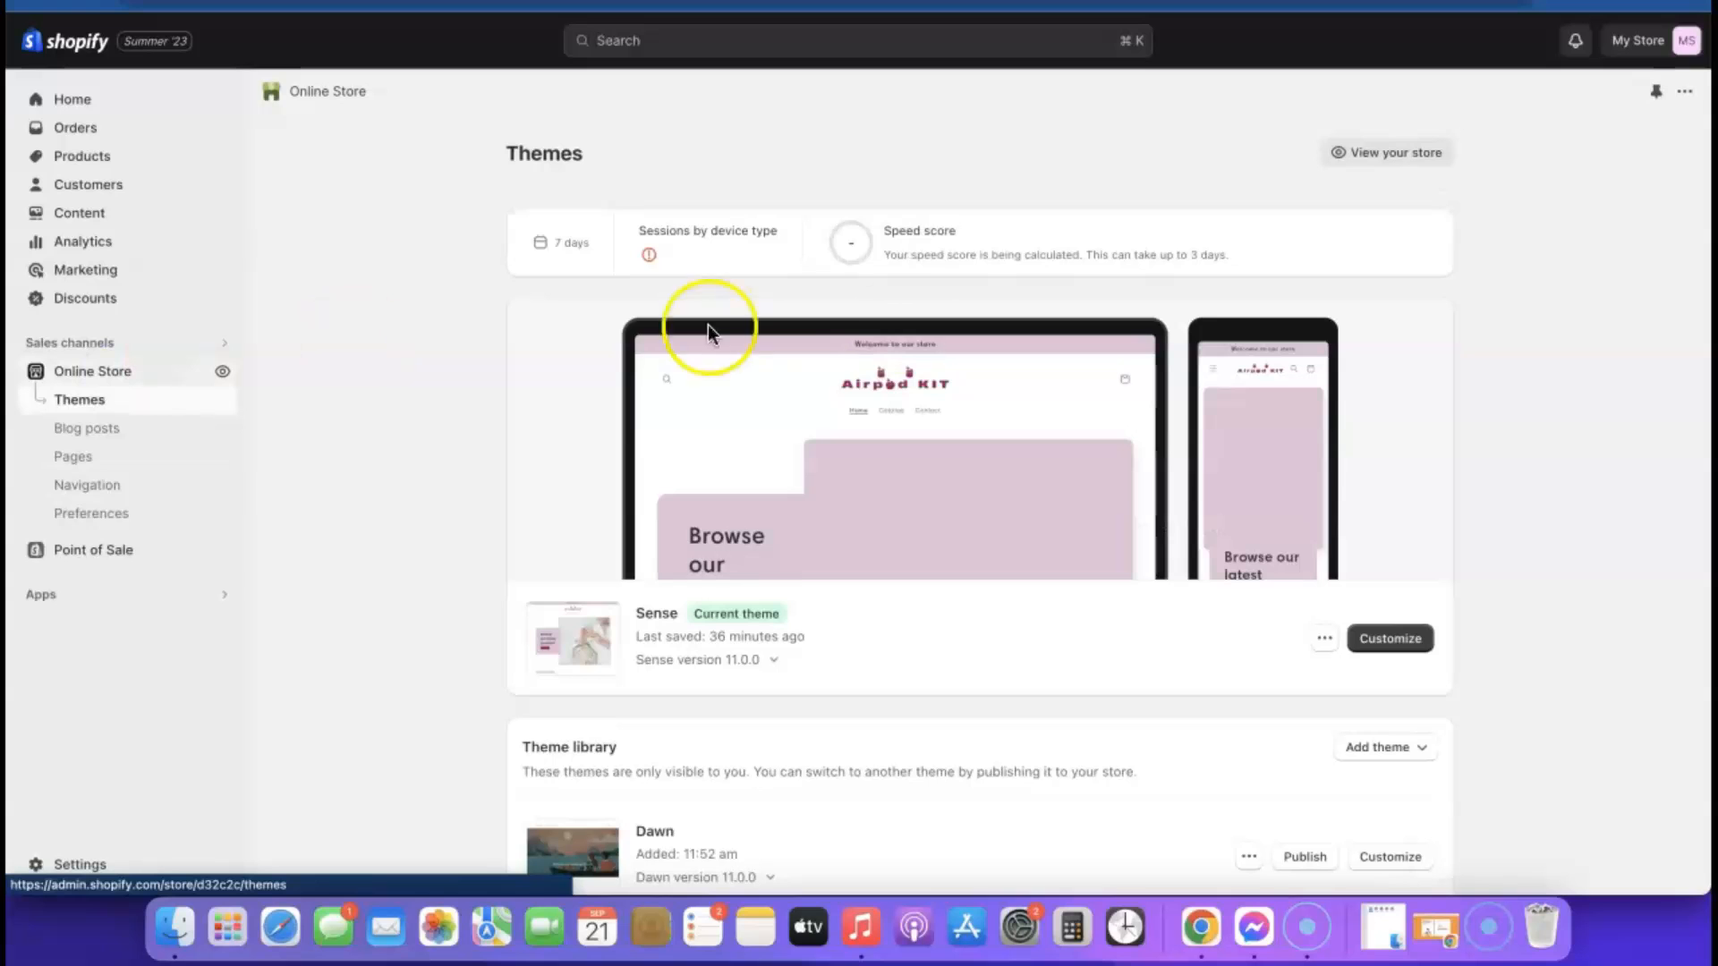
{"action": "left_click", "coordinate": [1391, 639]}
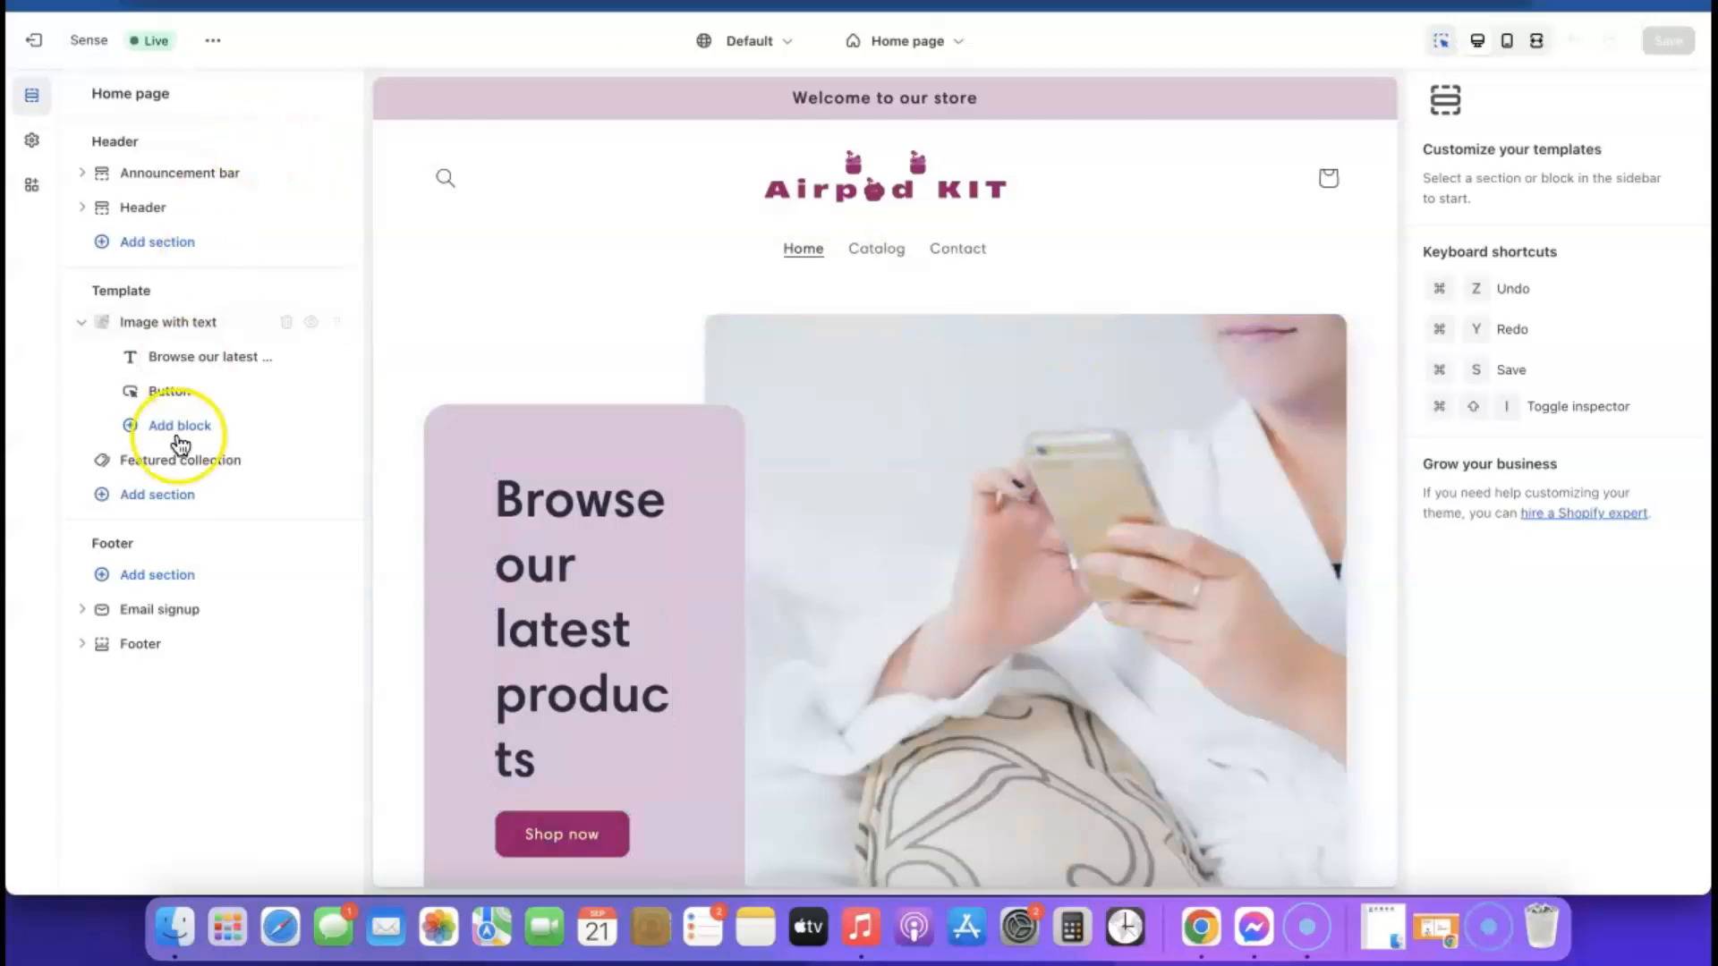
{"action": "left_click", "coordinate": [150, 648]}
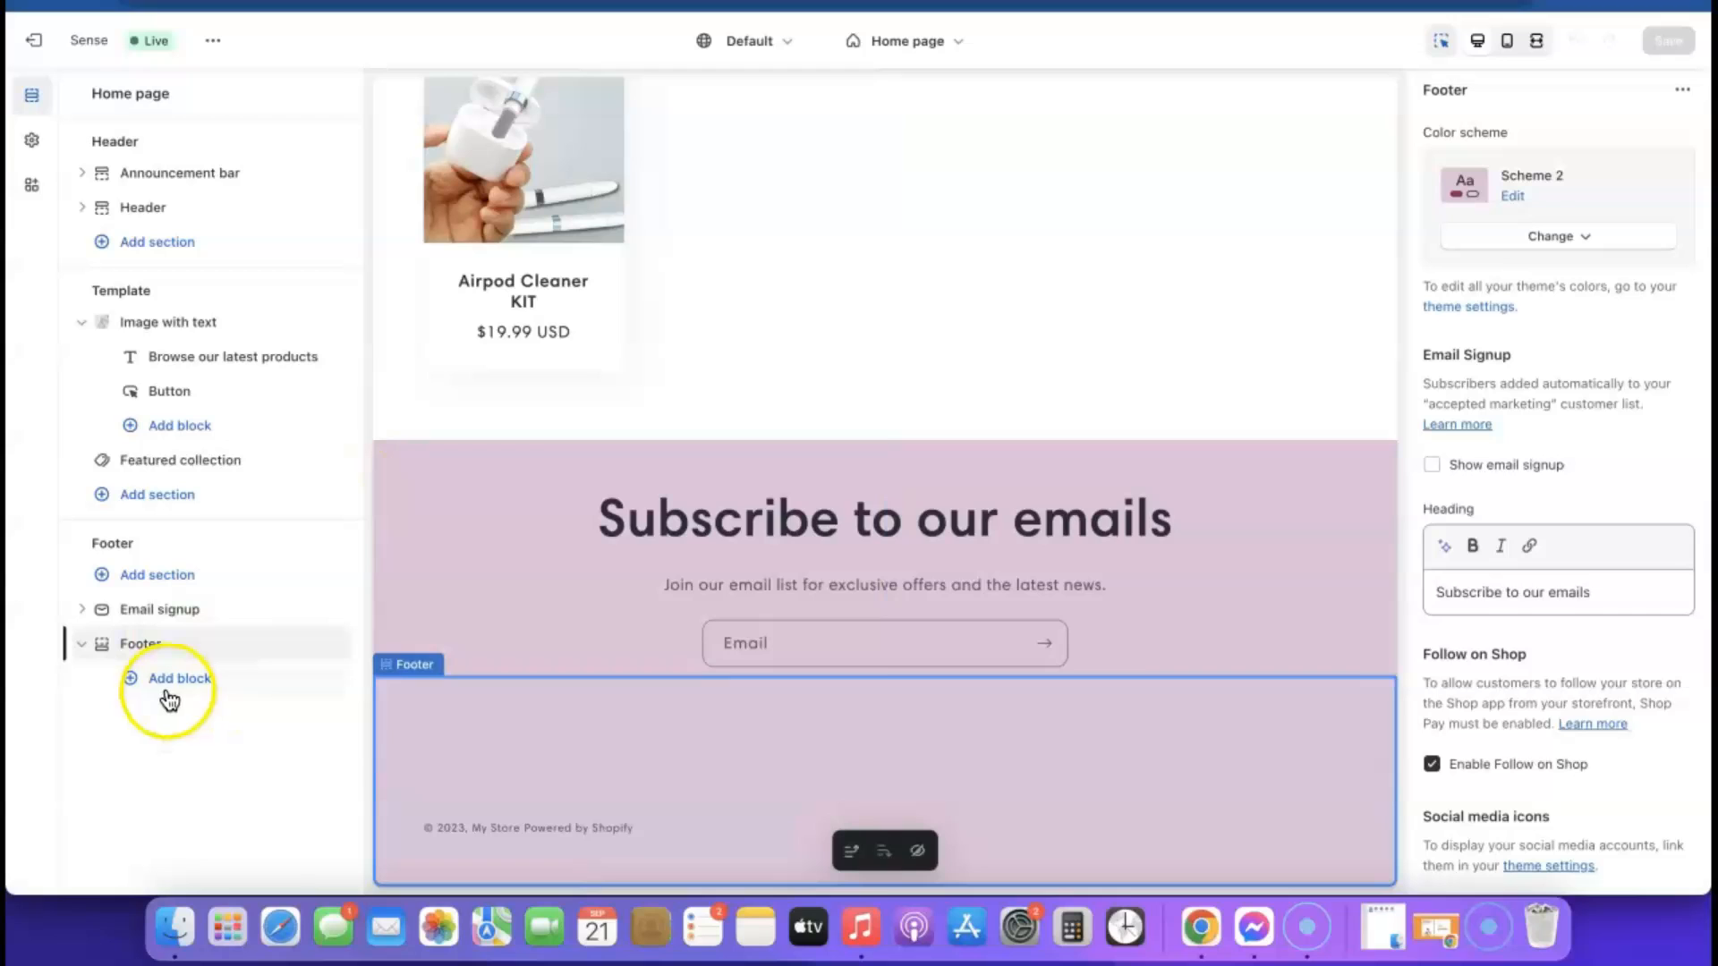
{"action": "left_click", "coordinate": [181, 680]}
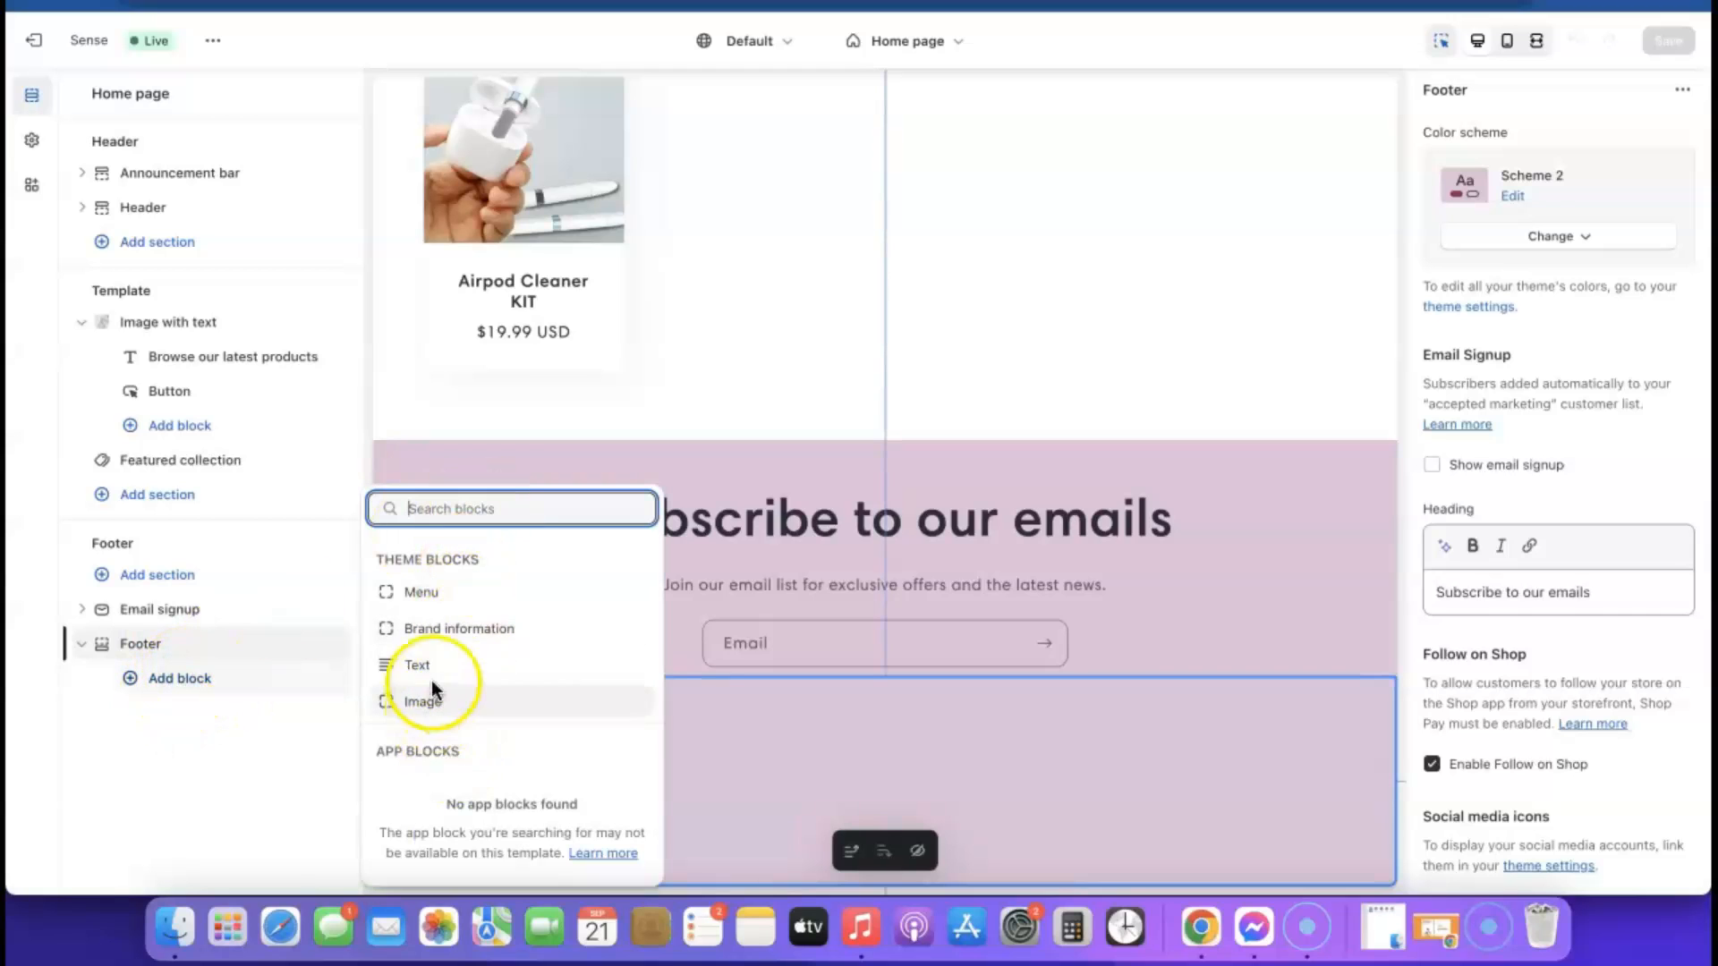
{"action": "left_click", "coordinate": [421, 592]}
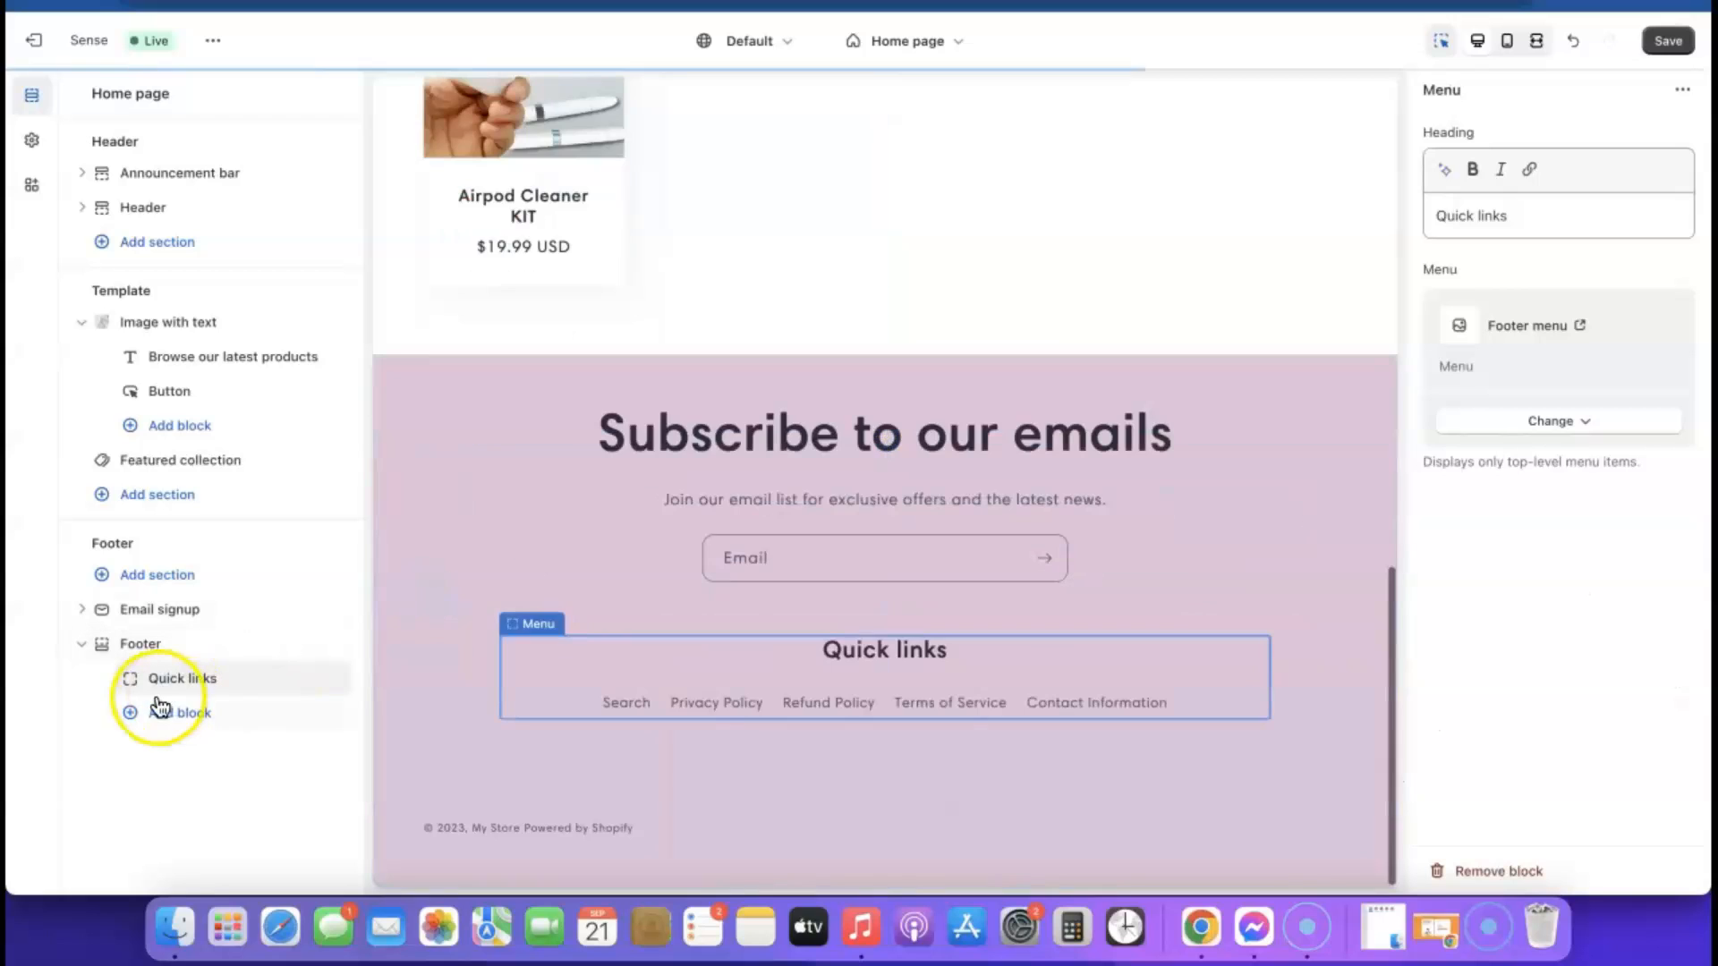